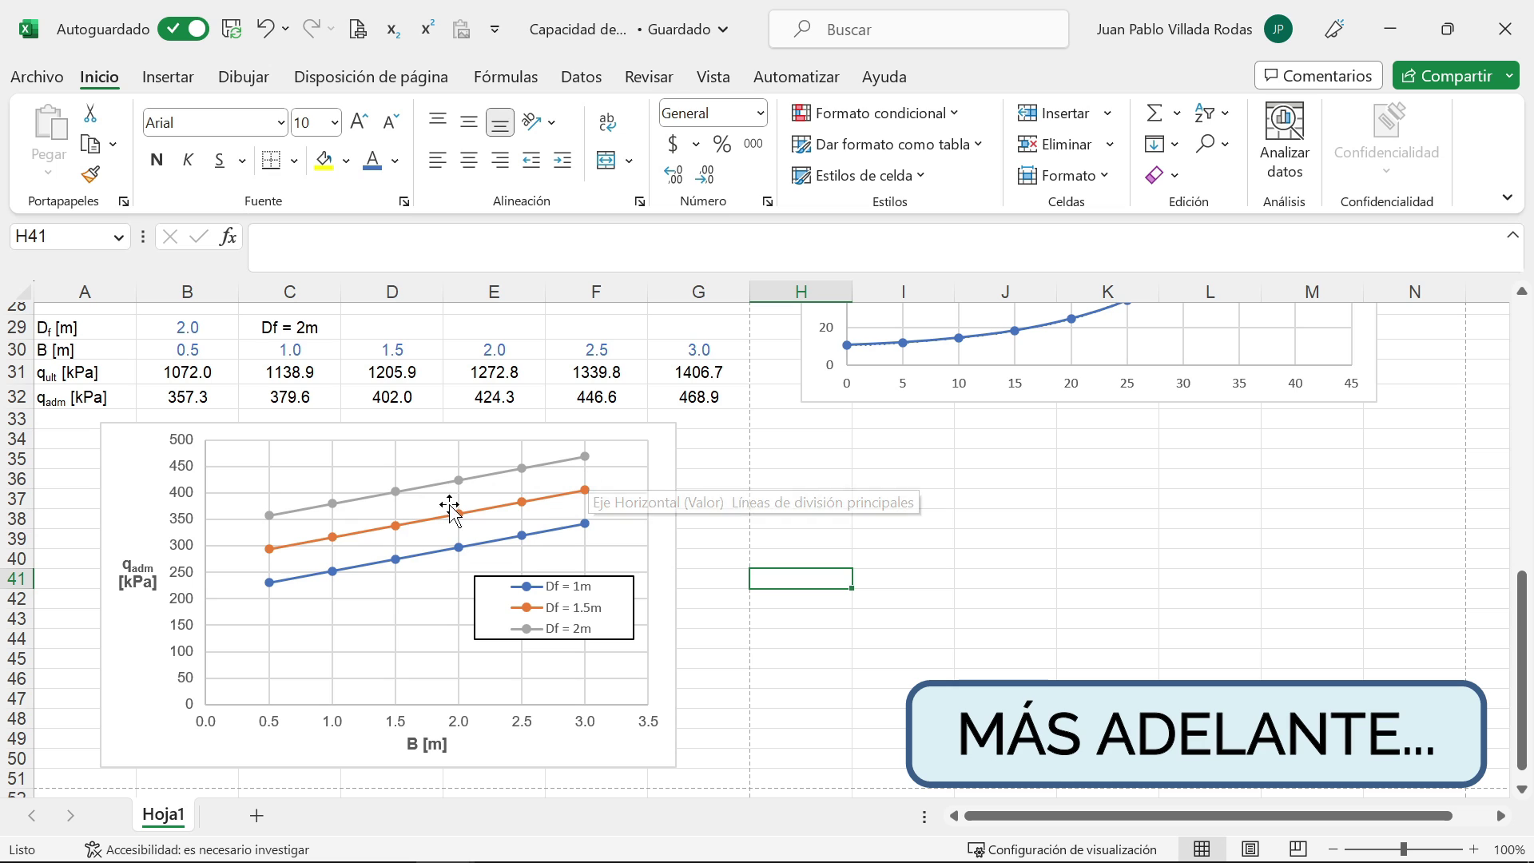
pyautogui.scroll(1, 401, 588)
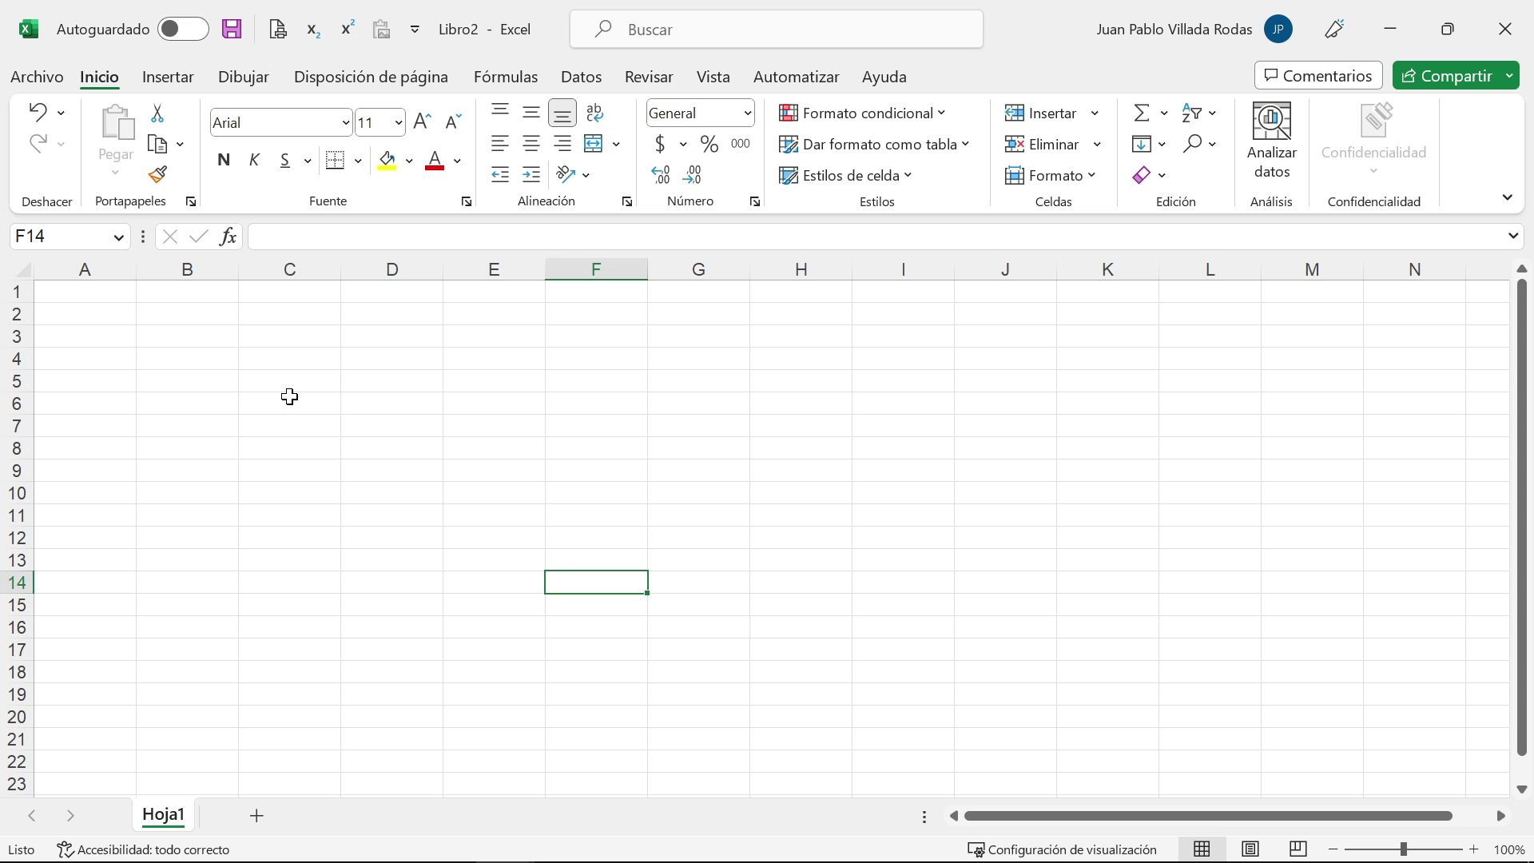
# Step: Choose the paper size for the blank sheet and check where its page breaks fall across columns and rows
pyautogui.click(341, 86)
pyautogui.click(371, 159)
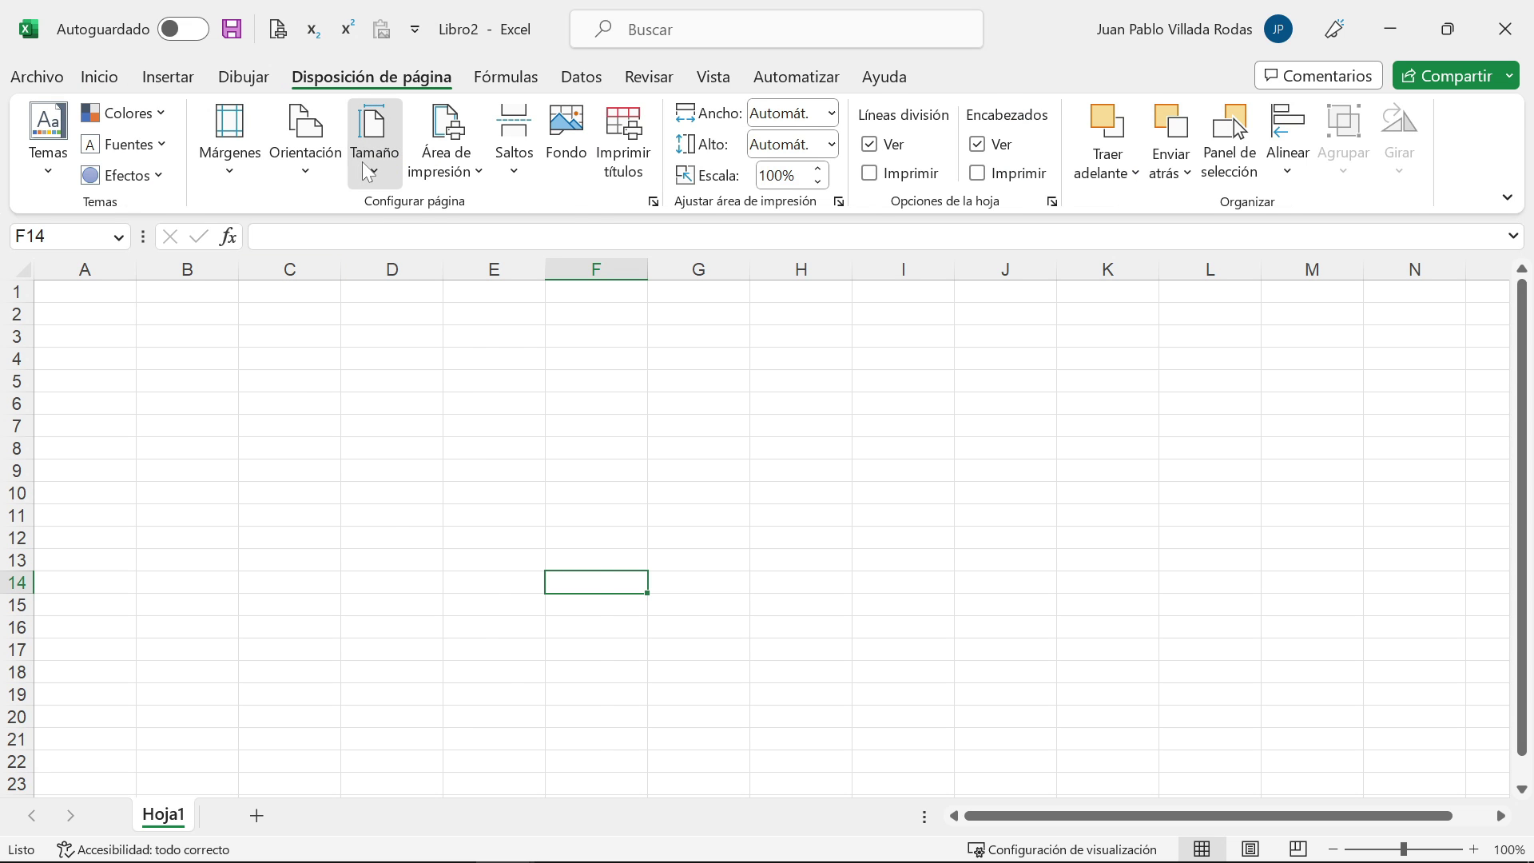
pyautogui.click(429, 226)
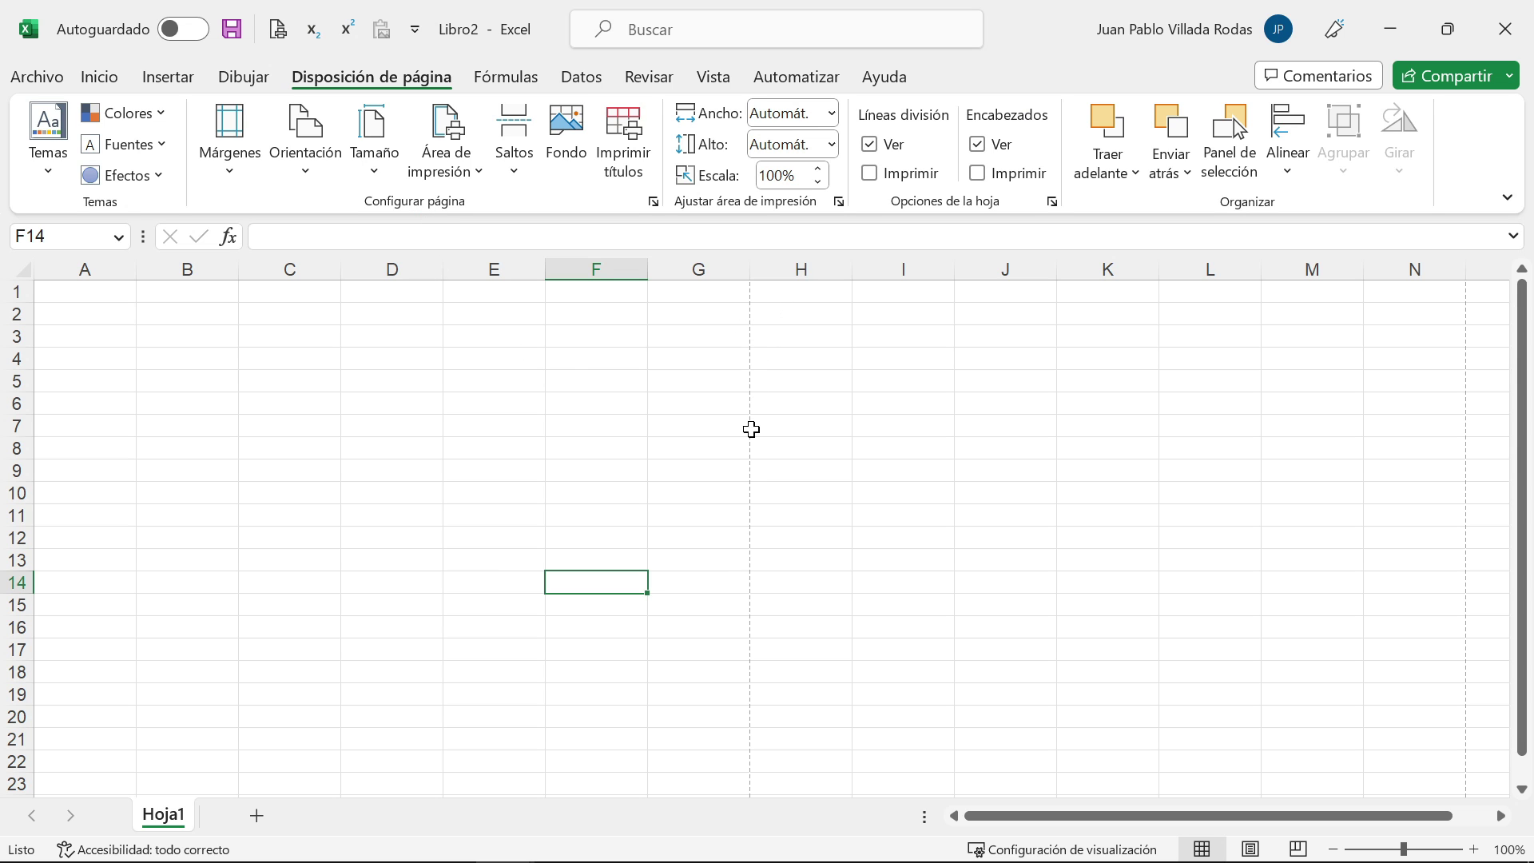
pyautogui.scroll(-14, 751, 504)
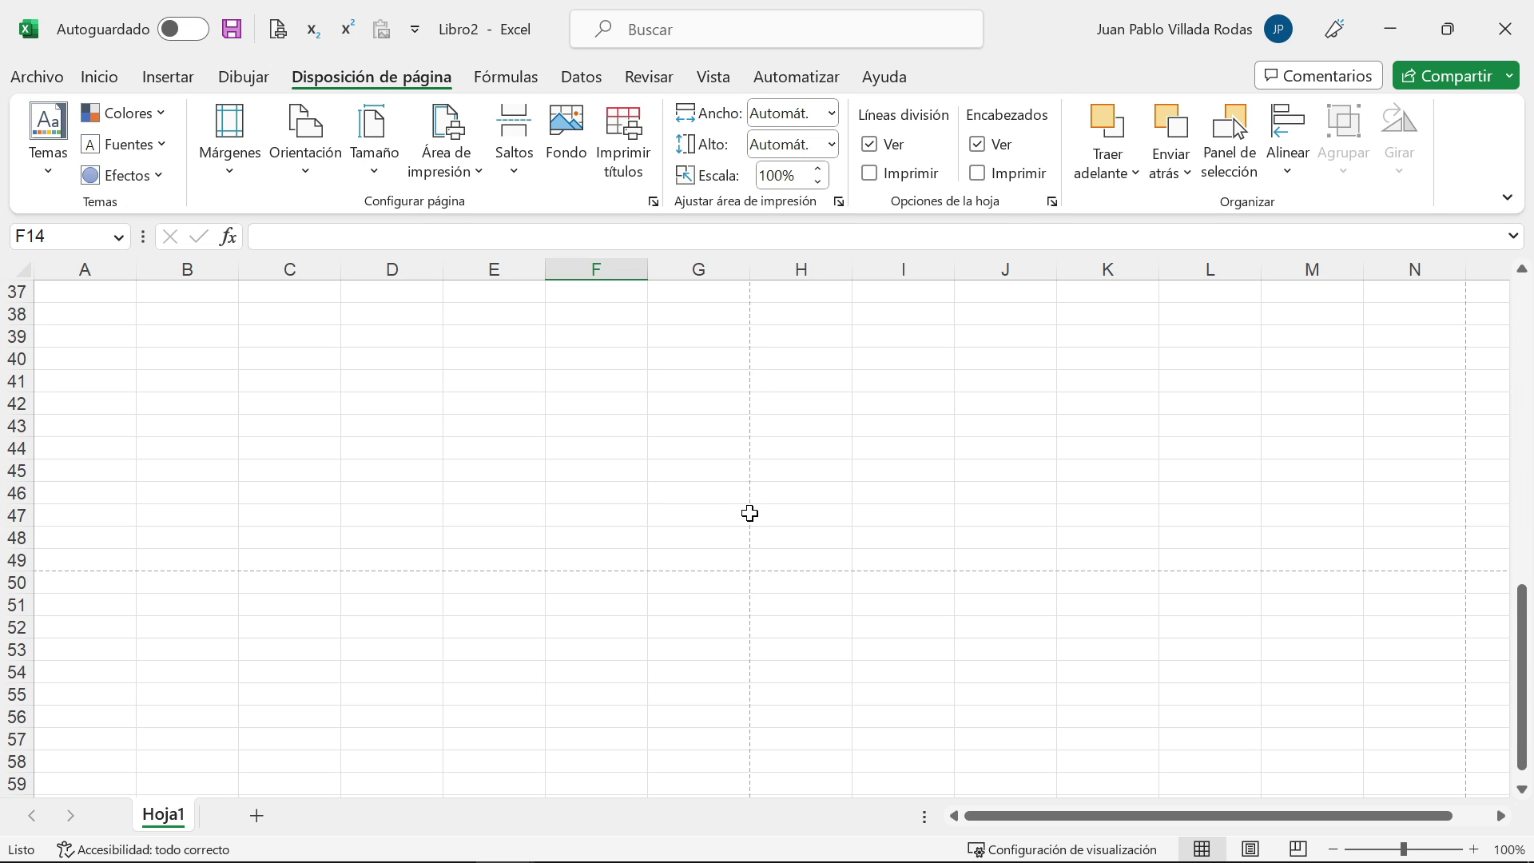
pyautogui.scroll(14, 304, 496)
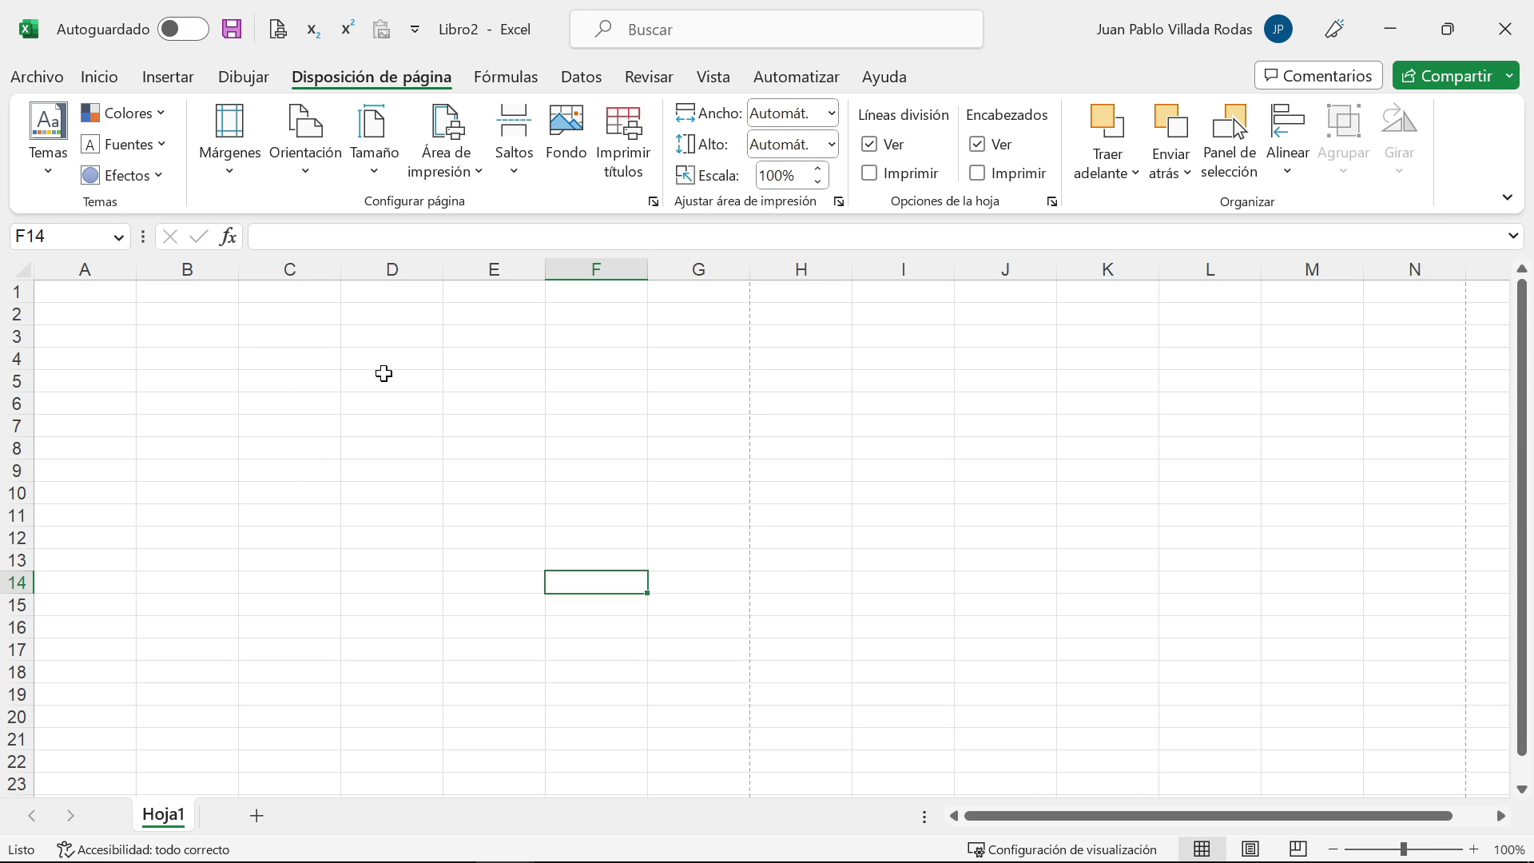
pyautogui.scroll(-1, 384, 373)
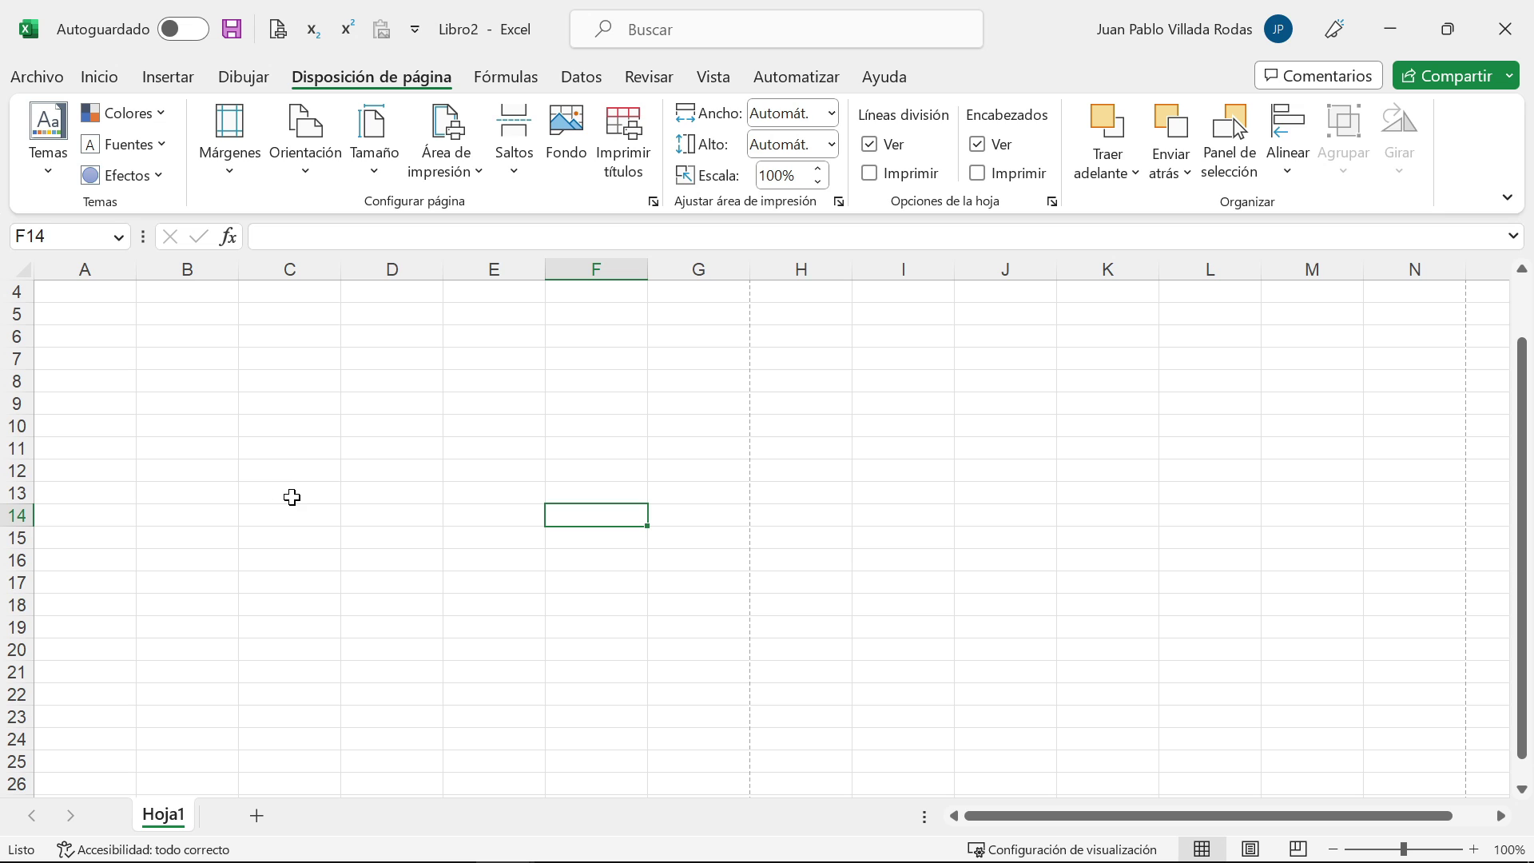
pyautogui.scroll(1, 291, 496)
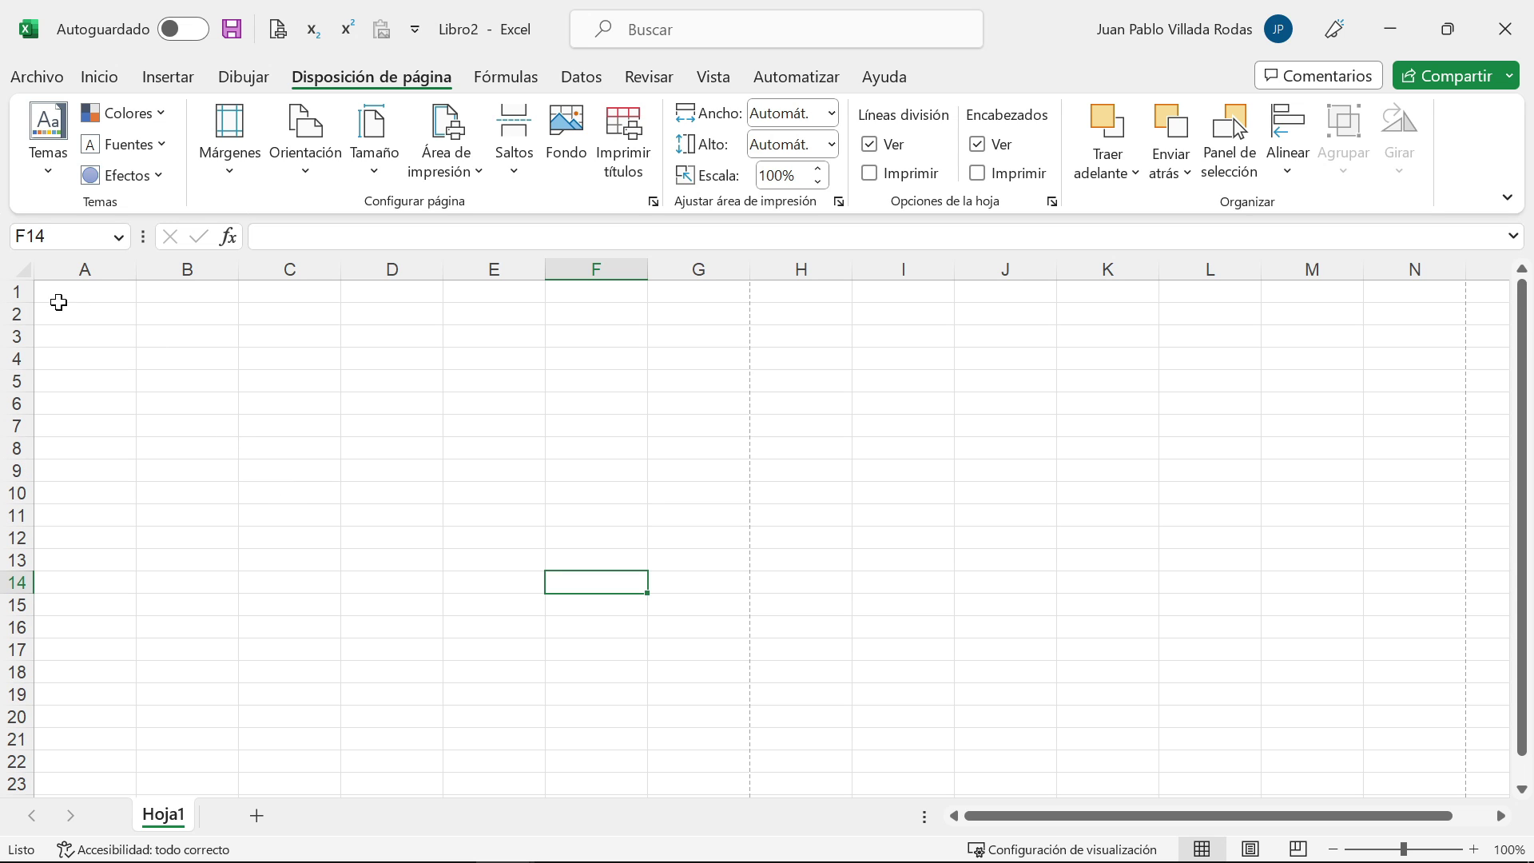
# Step: Set the font size of the whole sheet to 10
pyautogui.click(19, 274)
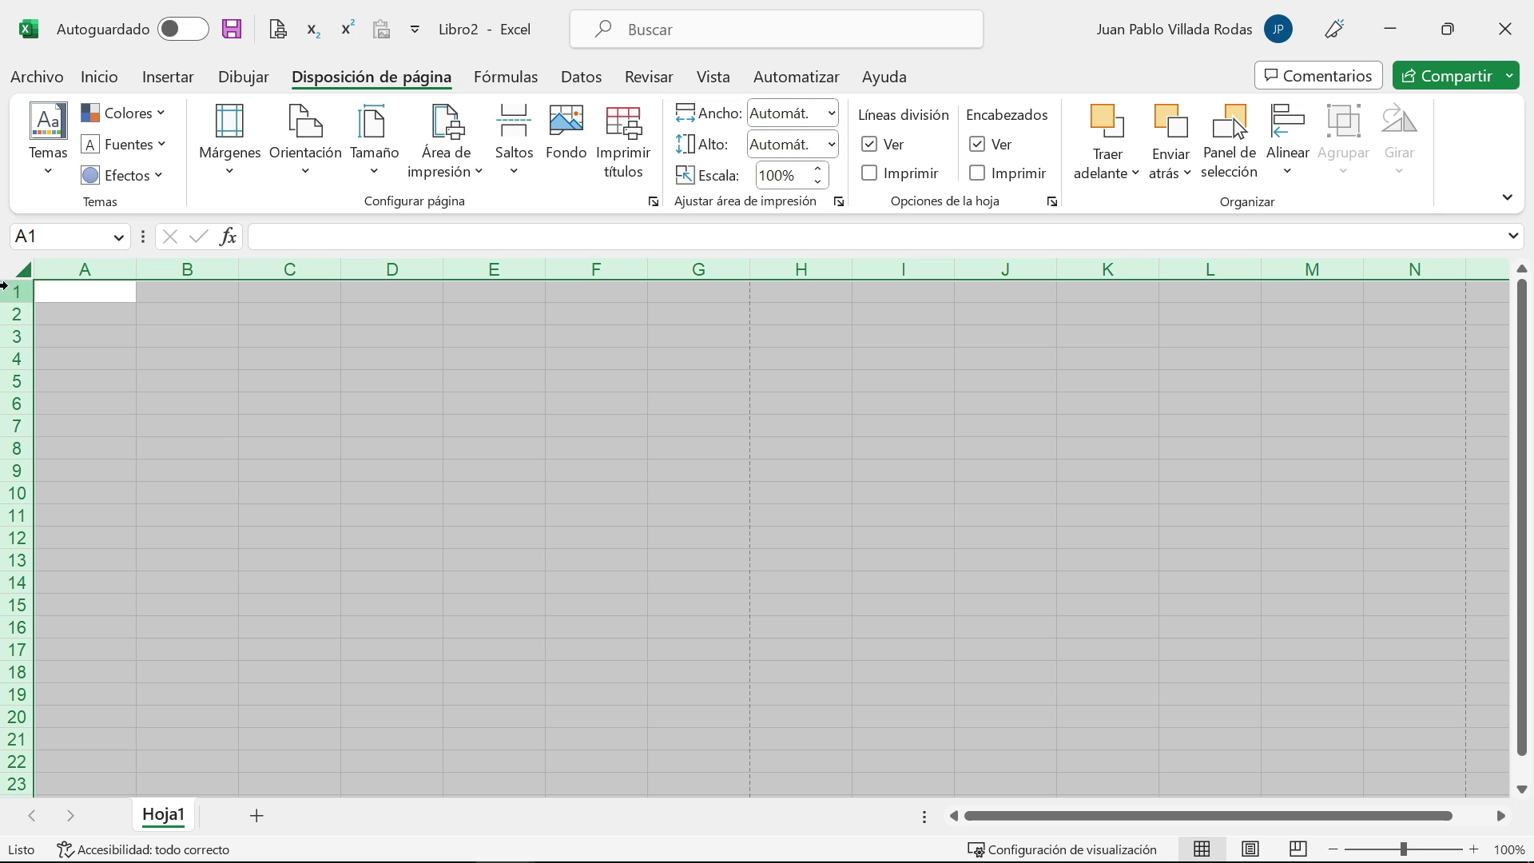
pyautogui.click(101, 77)
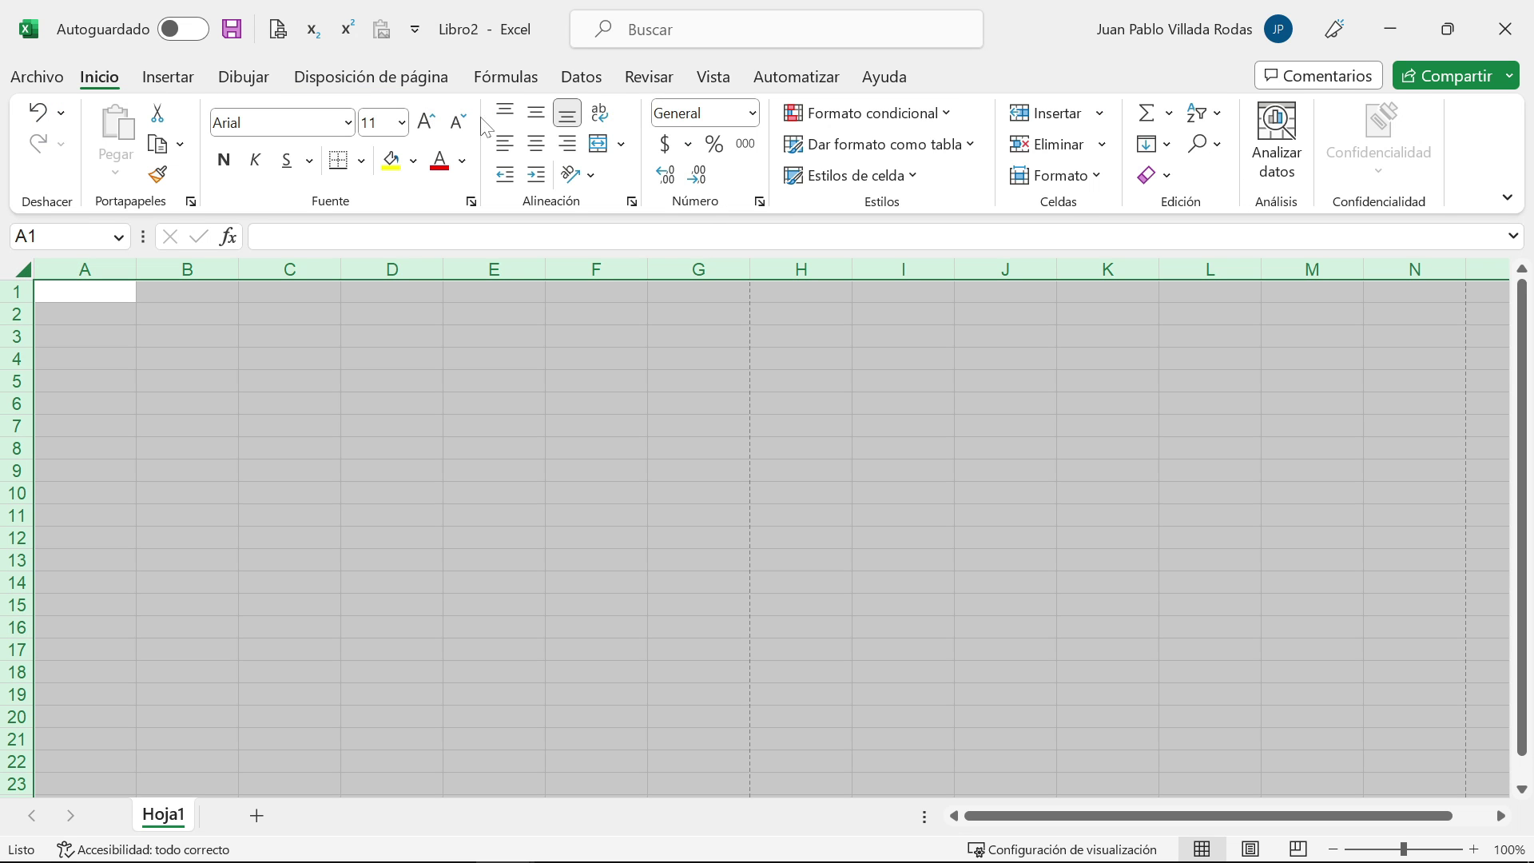
pyautogui.click(460, 128)
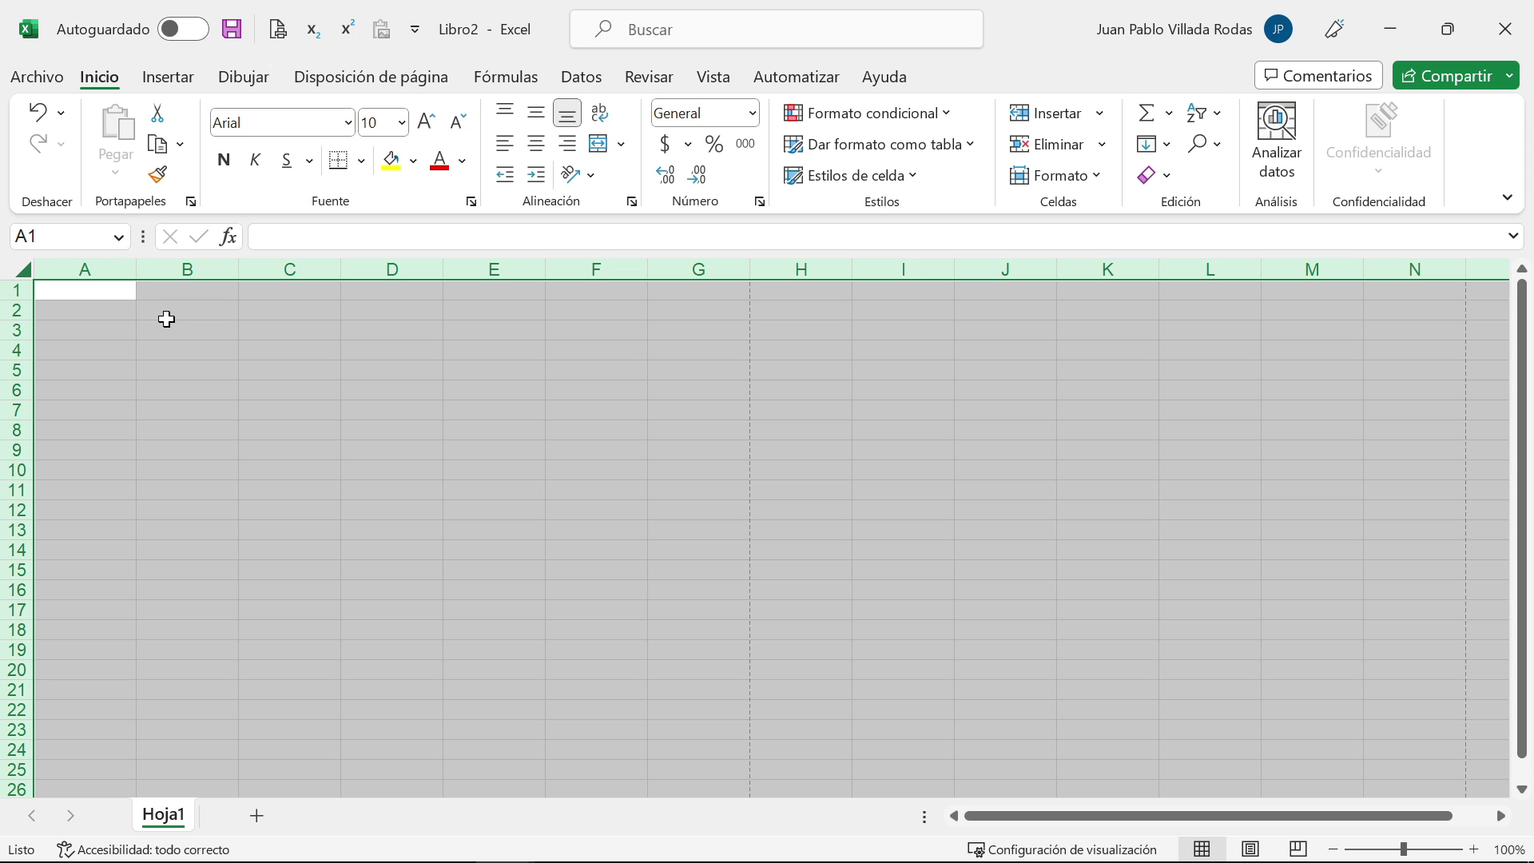
pyautogui.click(143, 313)
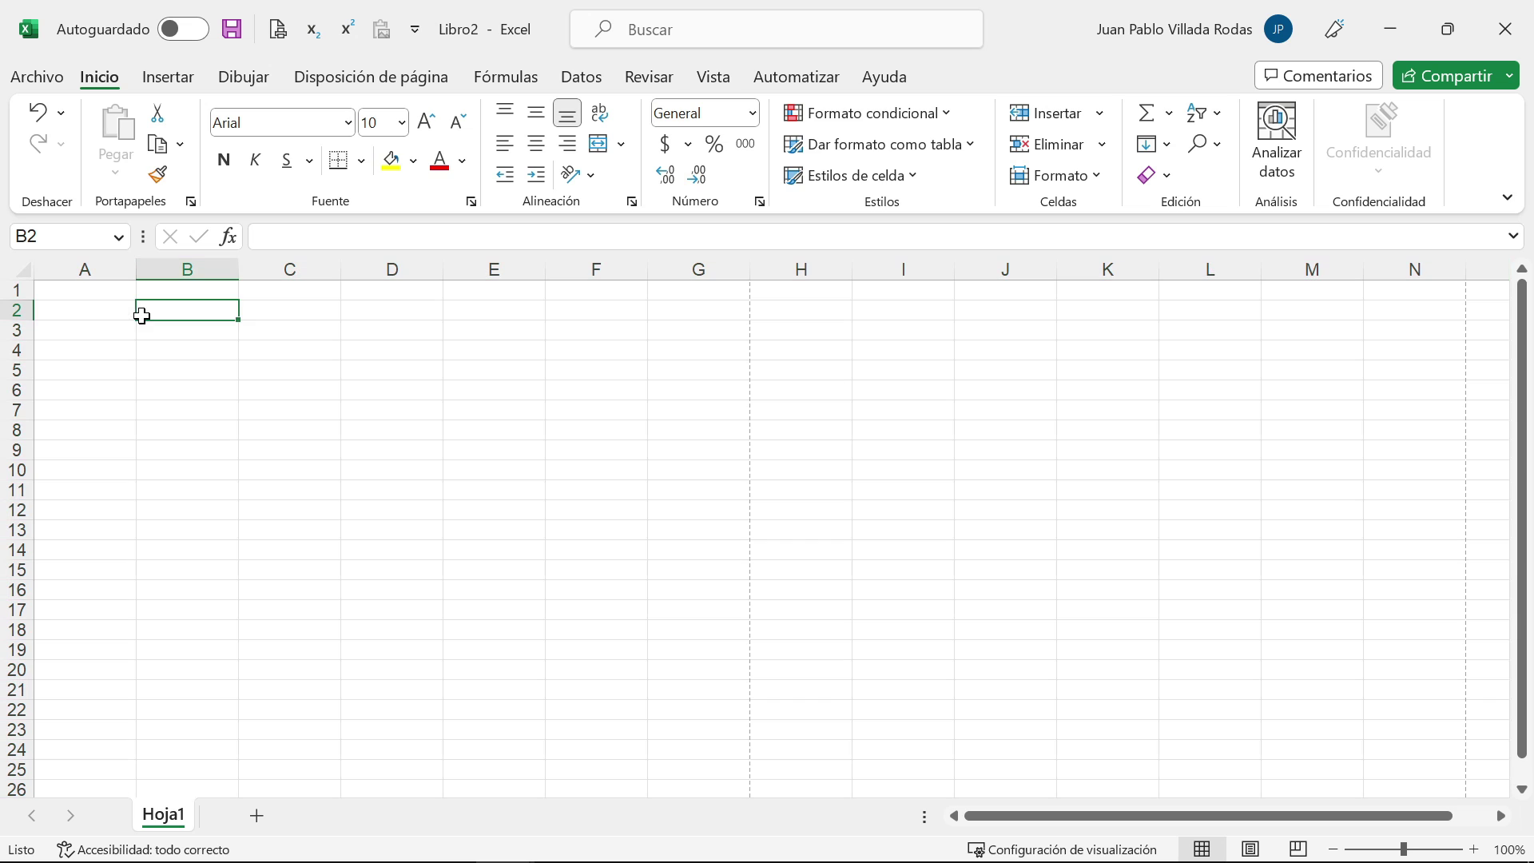
# Step: Merge and center cells A1:G2 and enter the title "CAPACIDAD DE CARGA EN SUELO - TEORÍA DE TERZAGHI"
pyautogui.moveTo(83, 296); pyautogui.dragTo(691, 307)
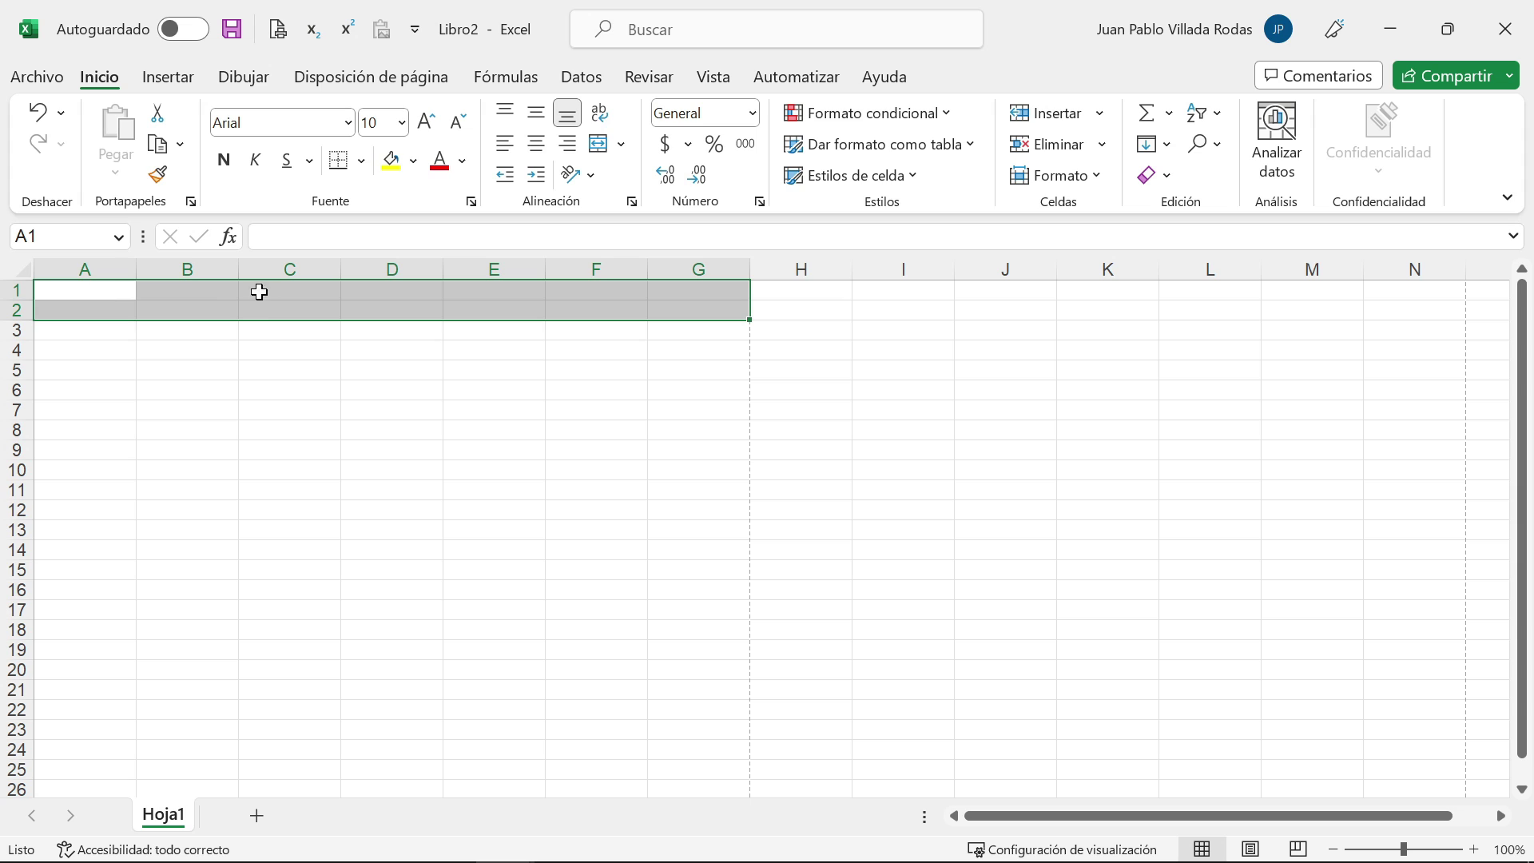
pyautogui.click(598, 144)
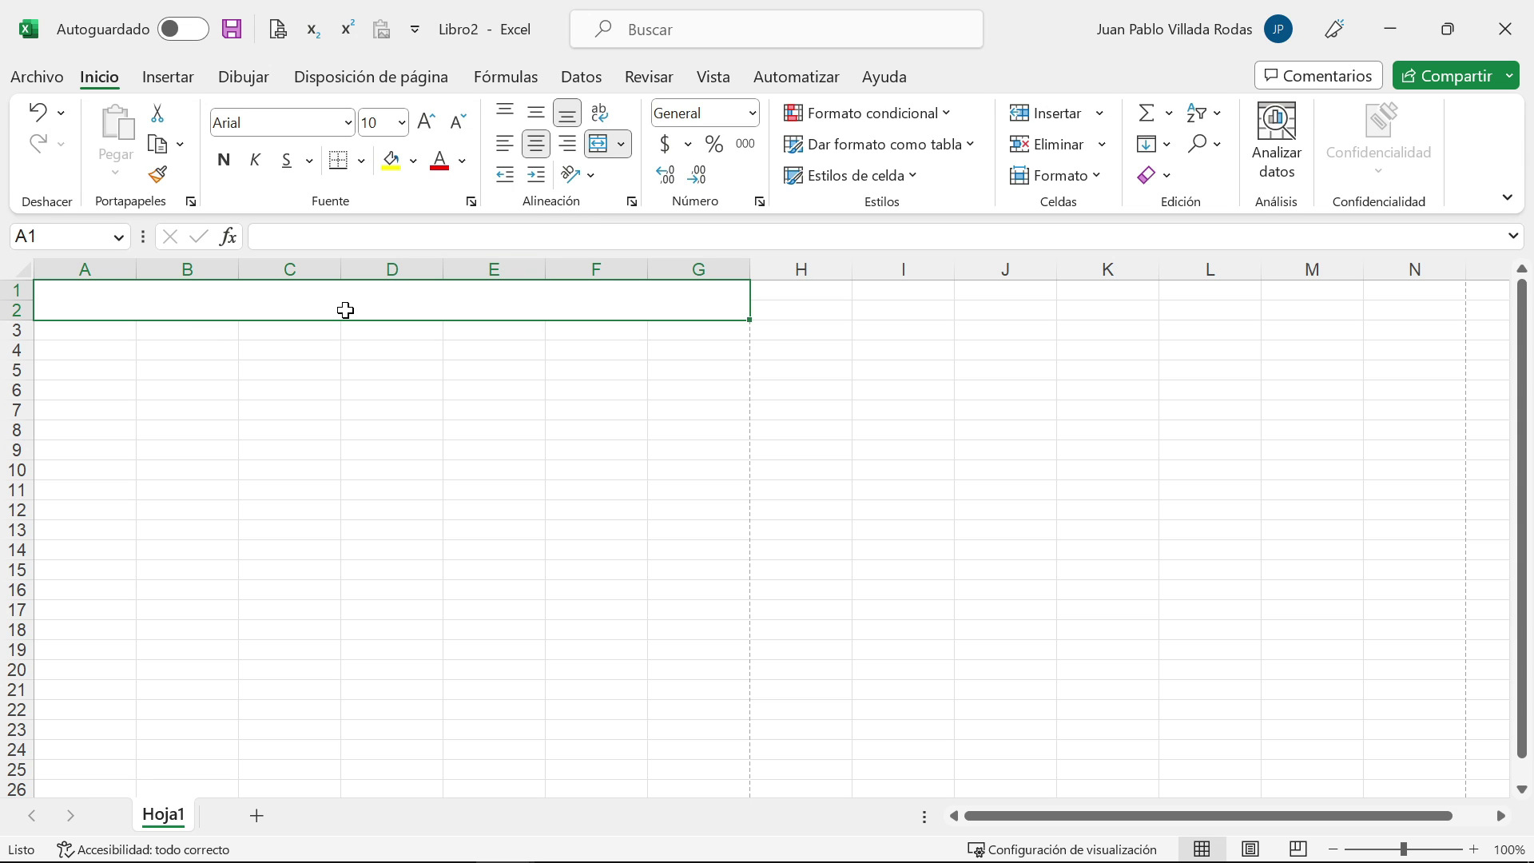
pyautogui.write('CAPACID')
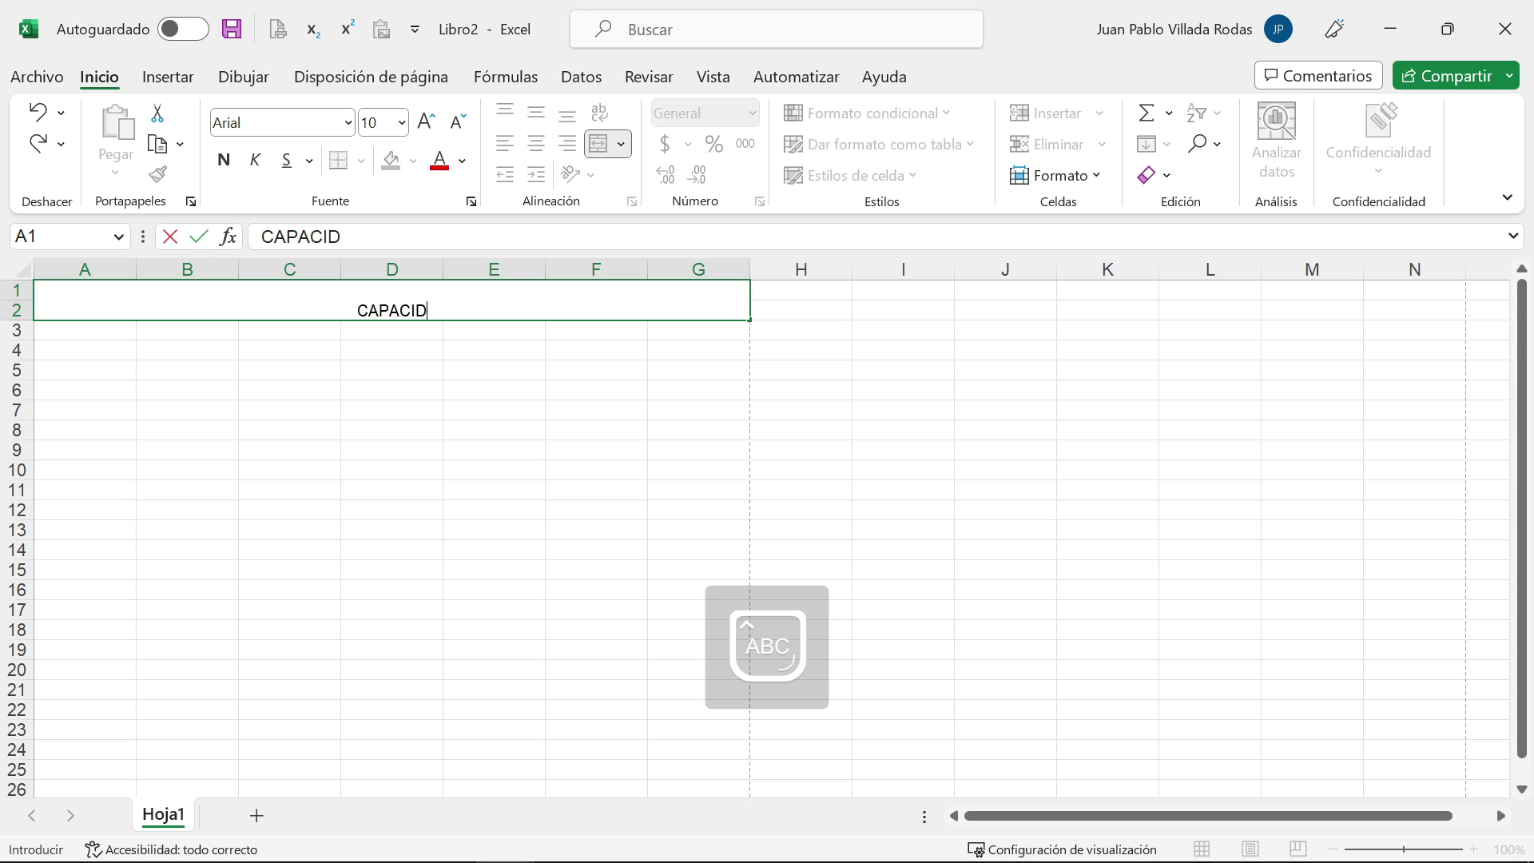
pyautogui.write('AD DE CARGA')
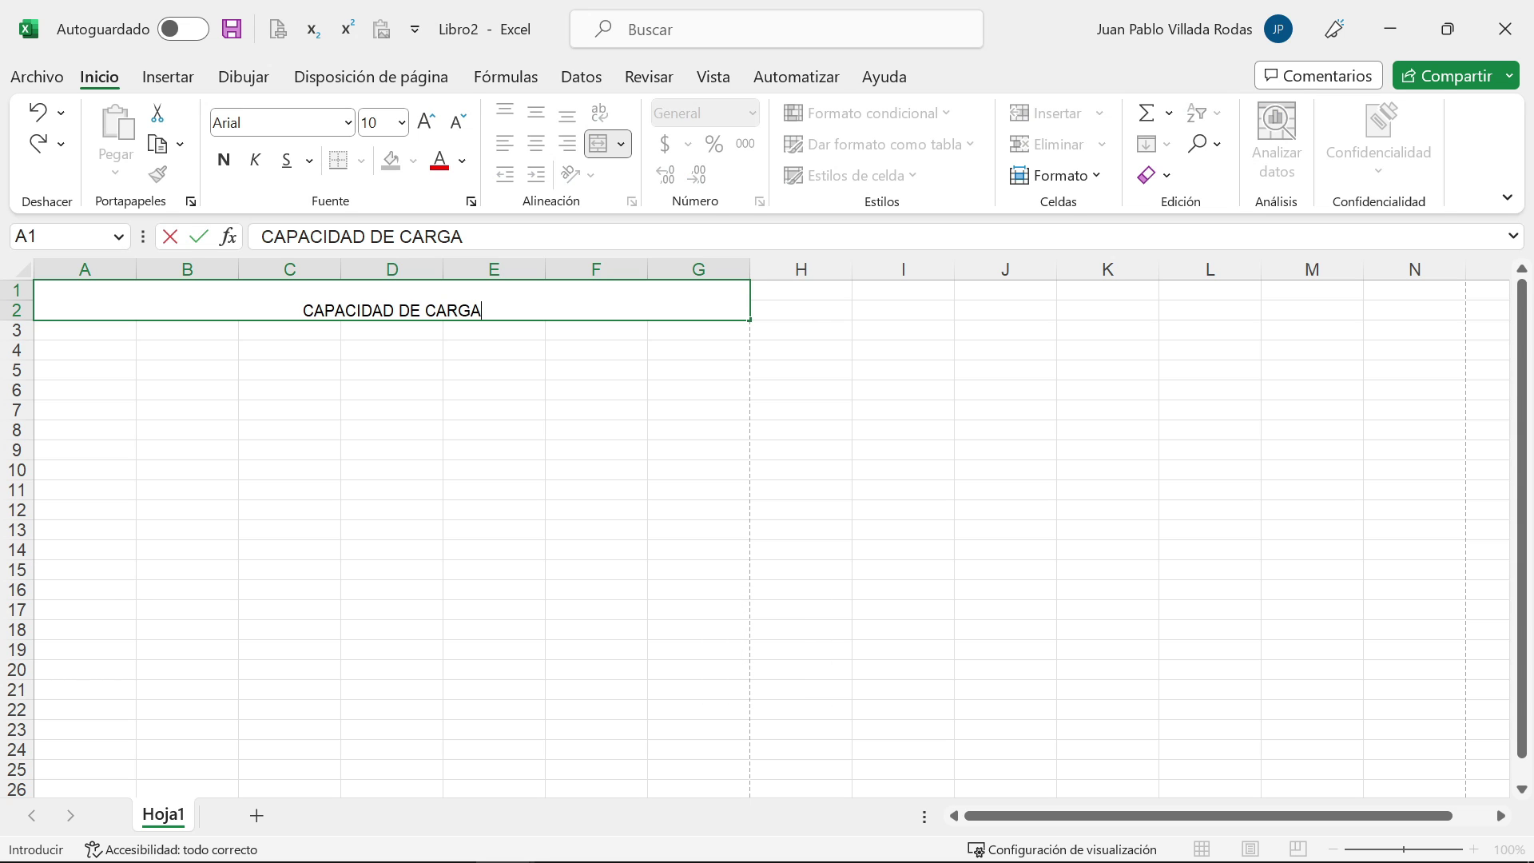
pyautogui.write(' EN')
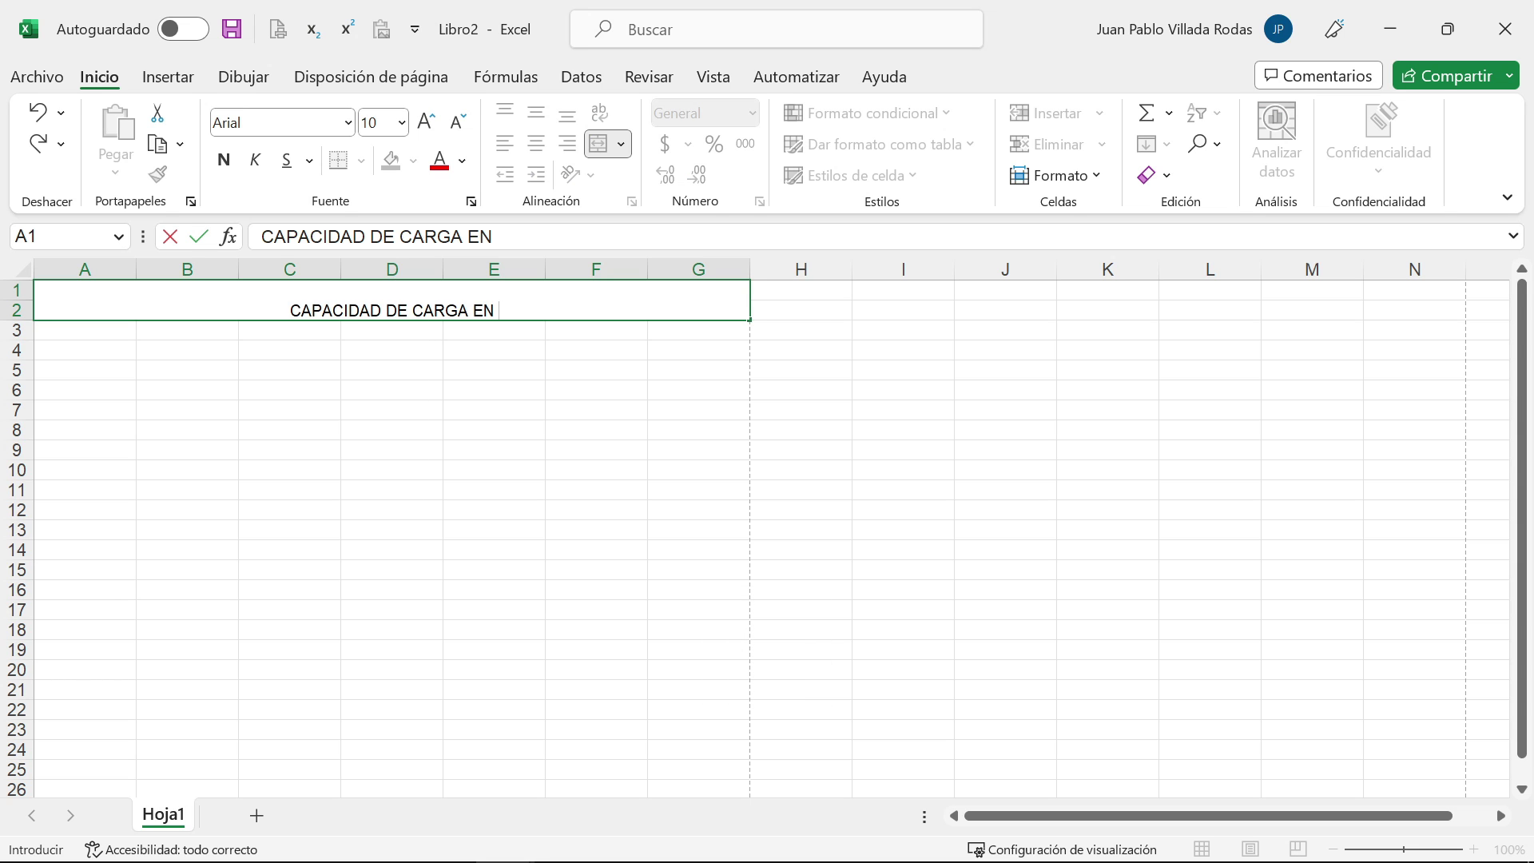
pyautogui.write(' SUELO -')
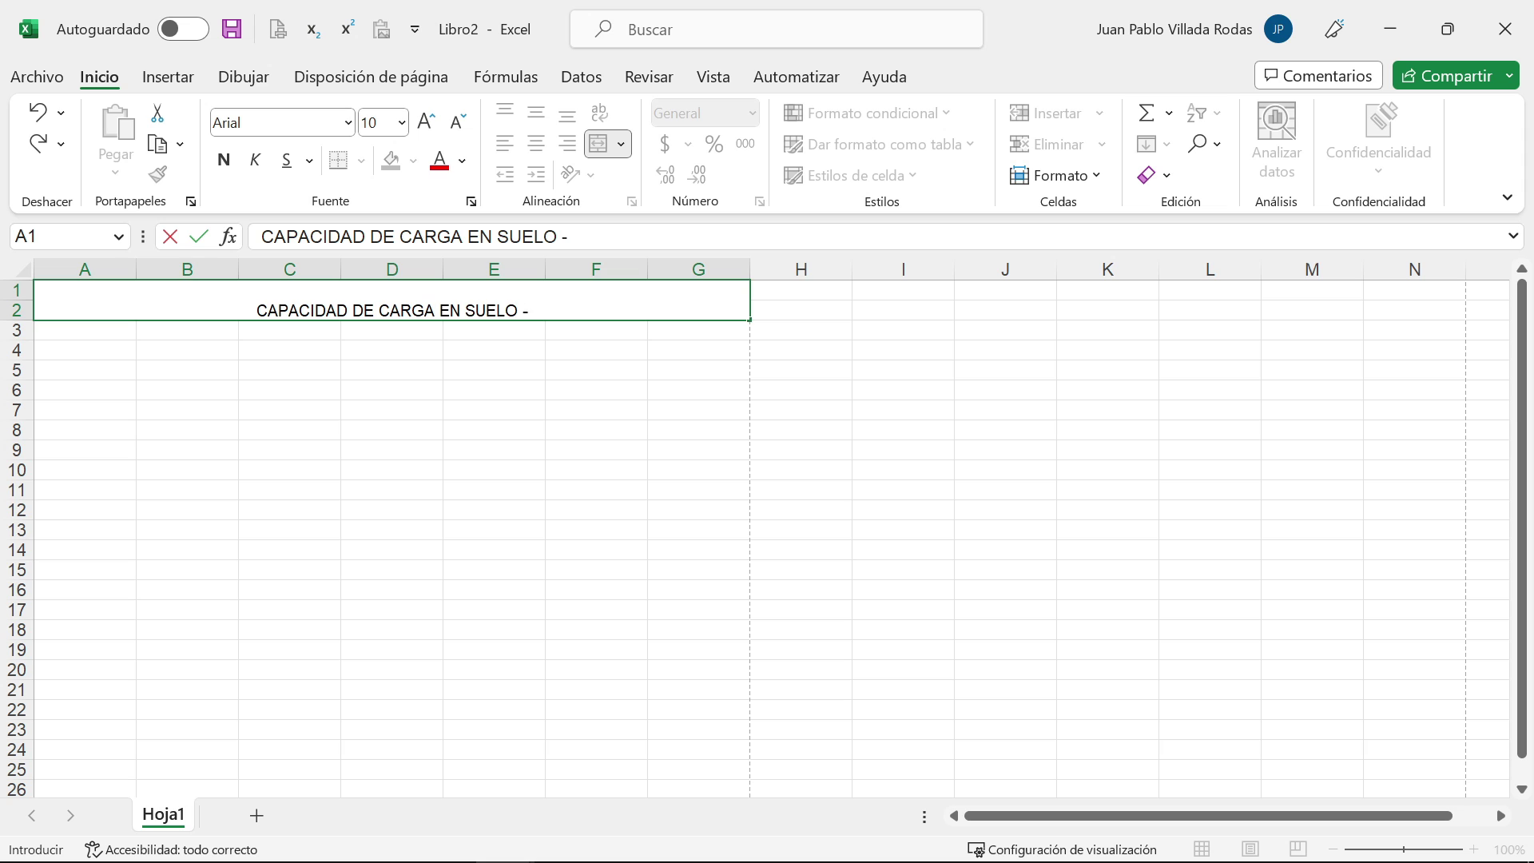
pyautogui.write(' TEOR')
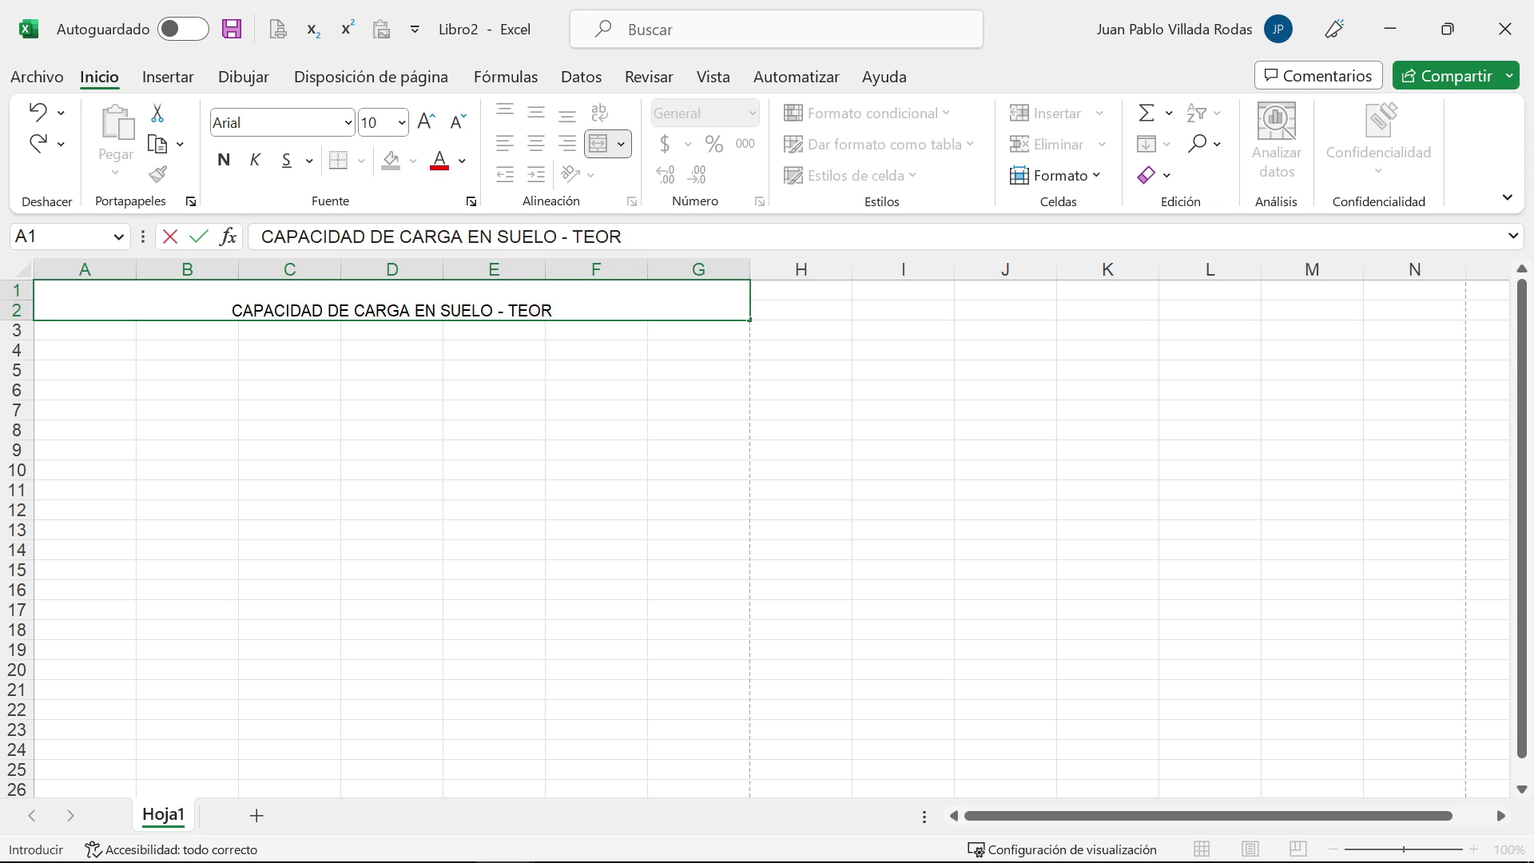
pyautogui.write('ÍA DE TER')
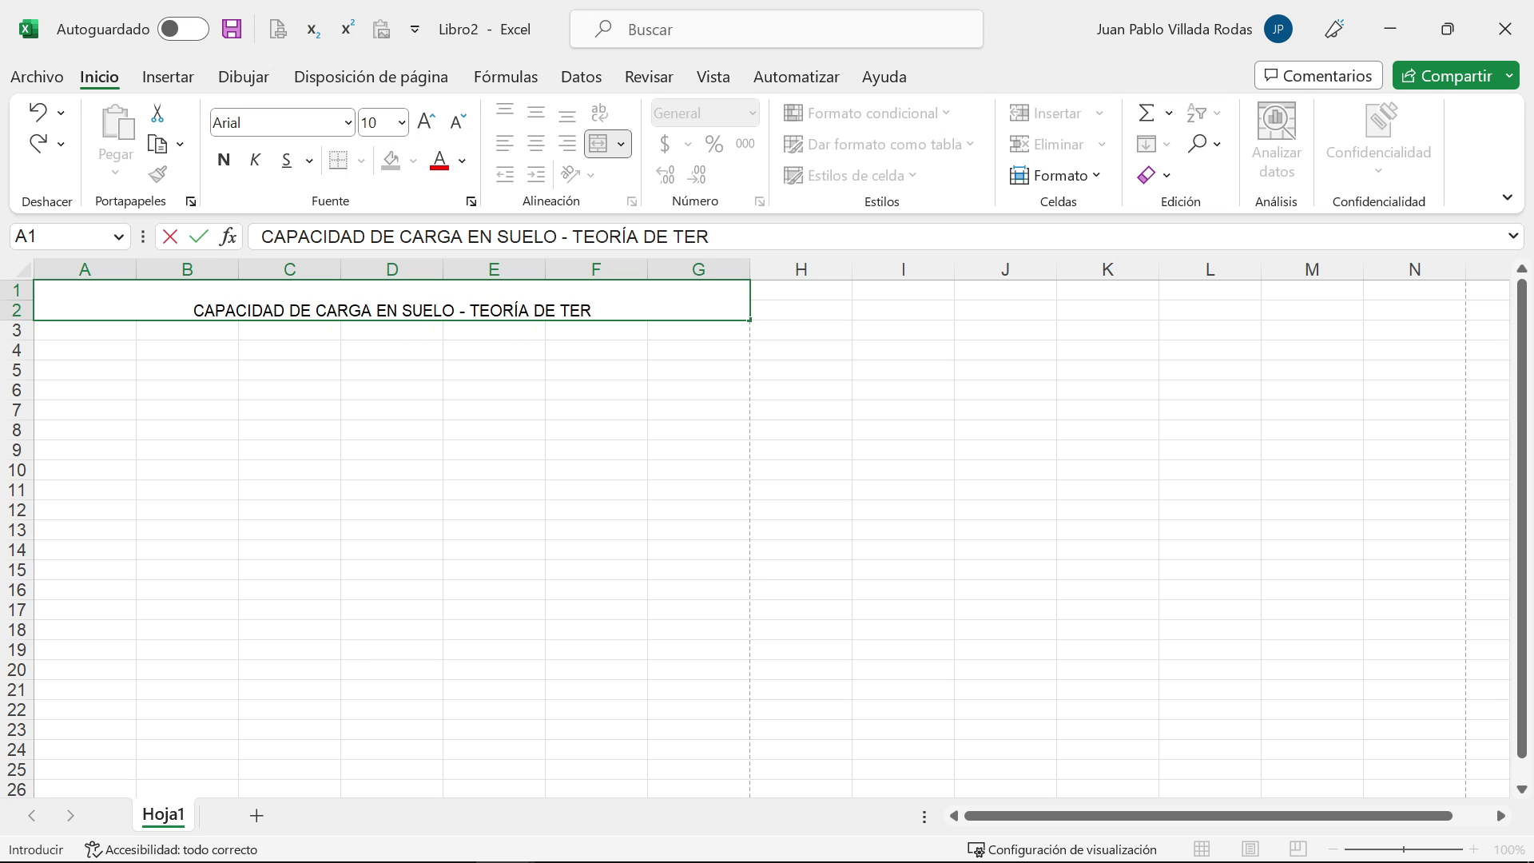
pyautogui.write('ZAGHI')
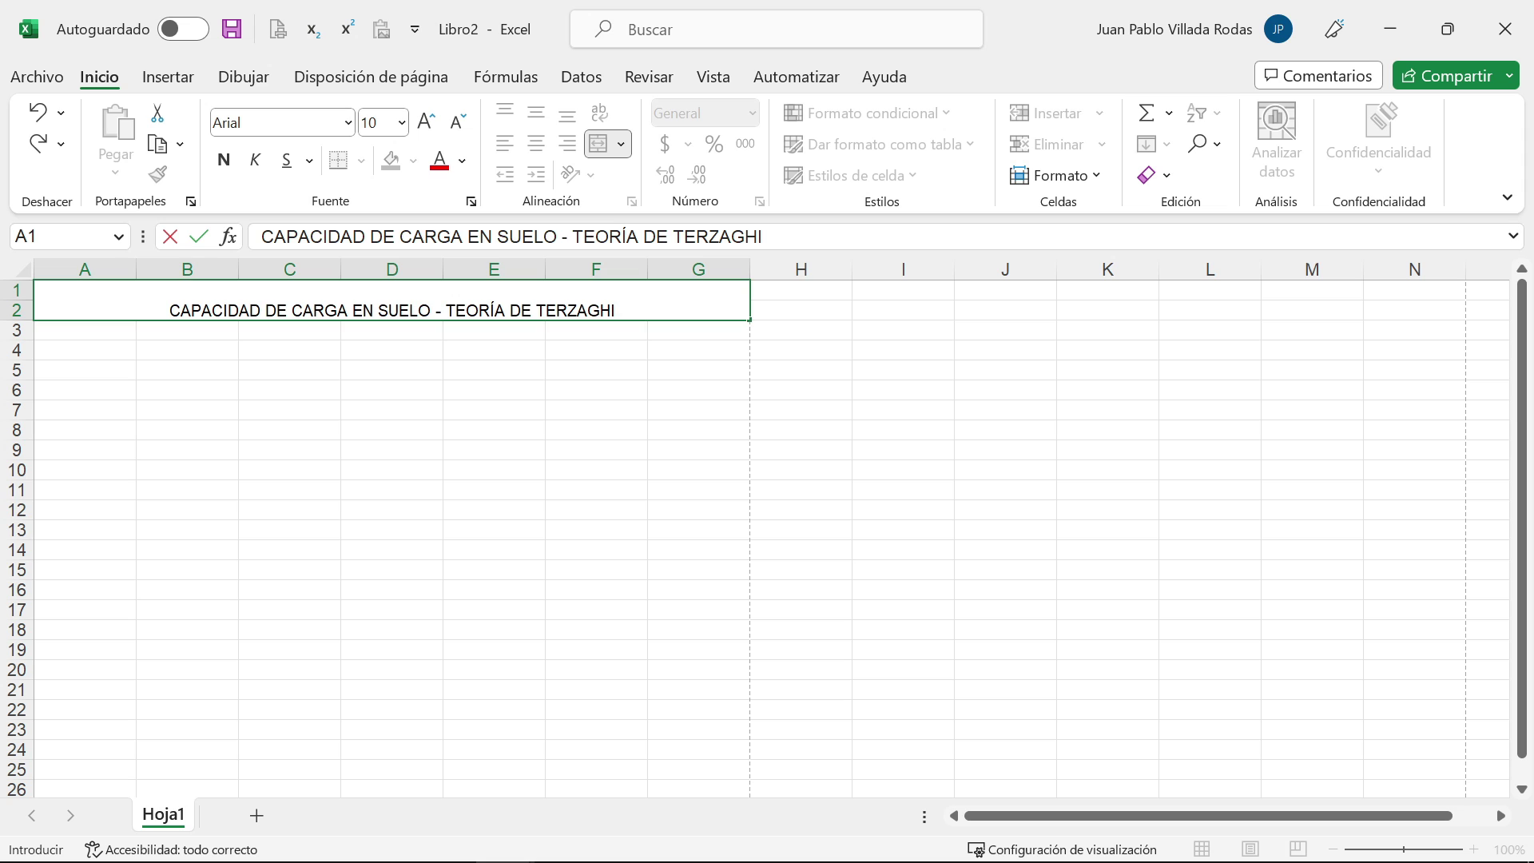
# Step: Add a second line "qult = cNcsc + qNq + 0,5gBNgsg" below the title in the merged cell and make the cell bold
pyautogui.hotkey('alt', 'Return')
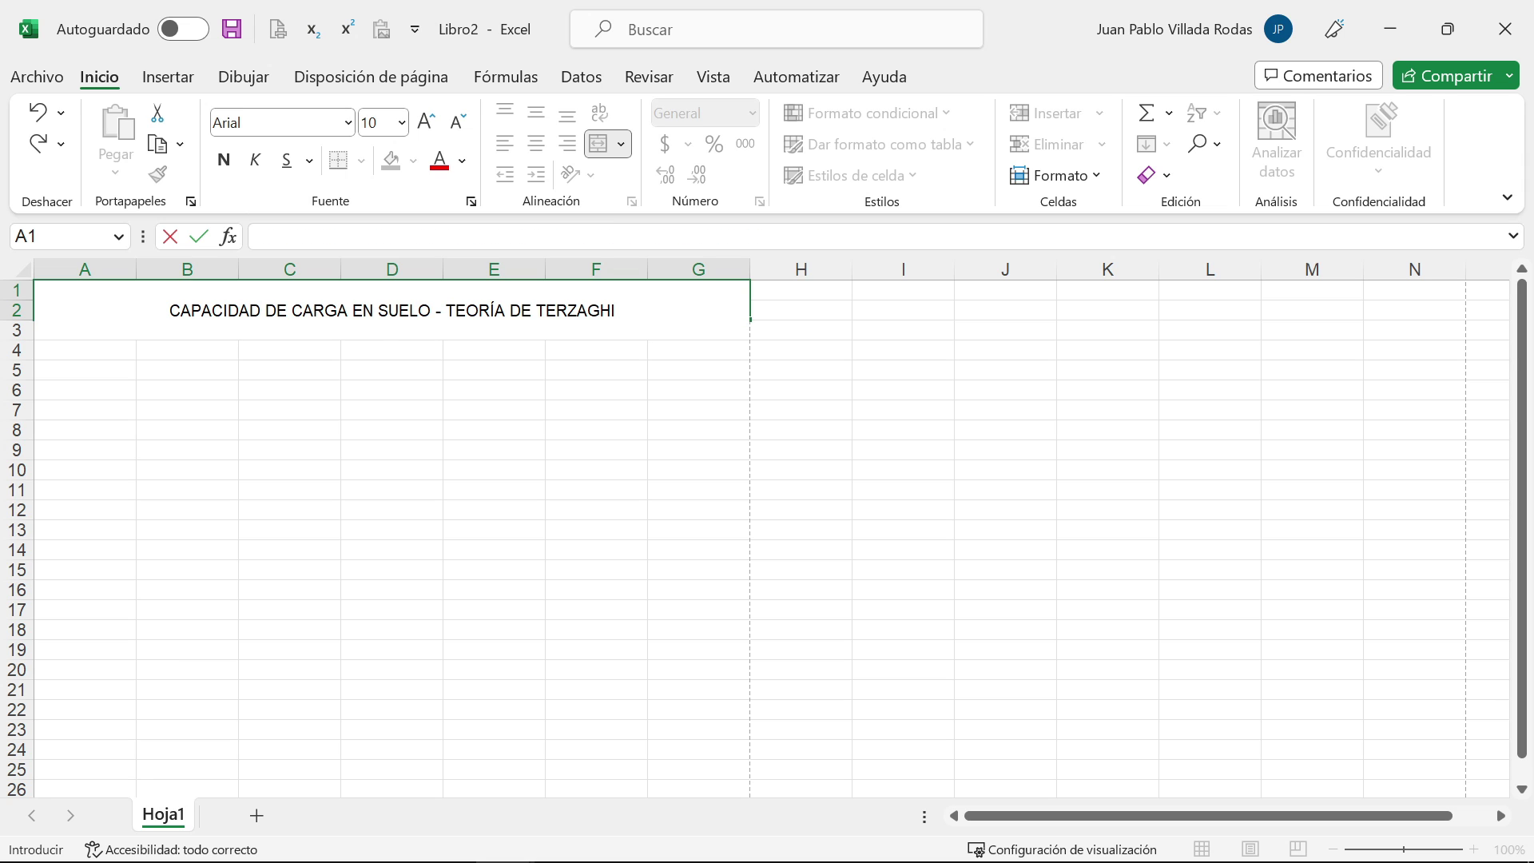
pyautogui.write('qul')
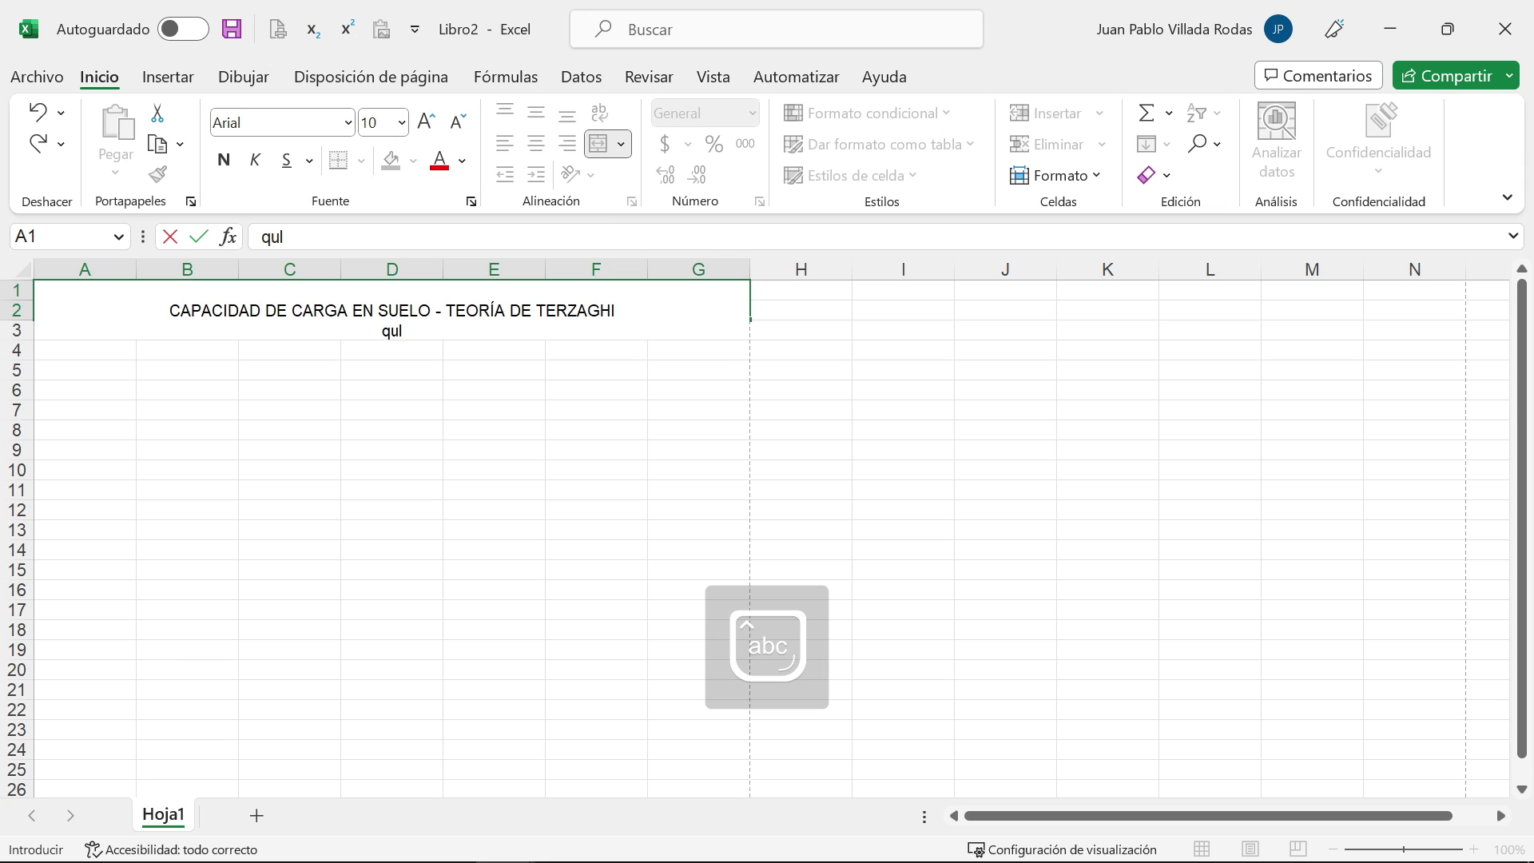
pyautogui.write('t = ')
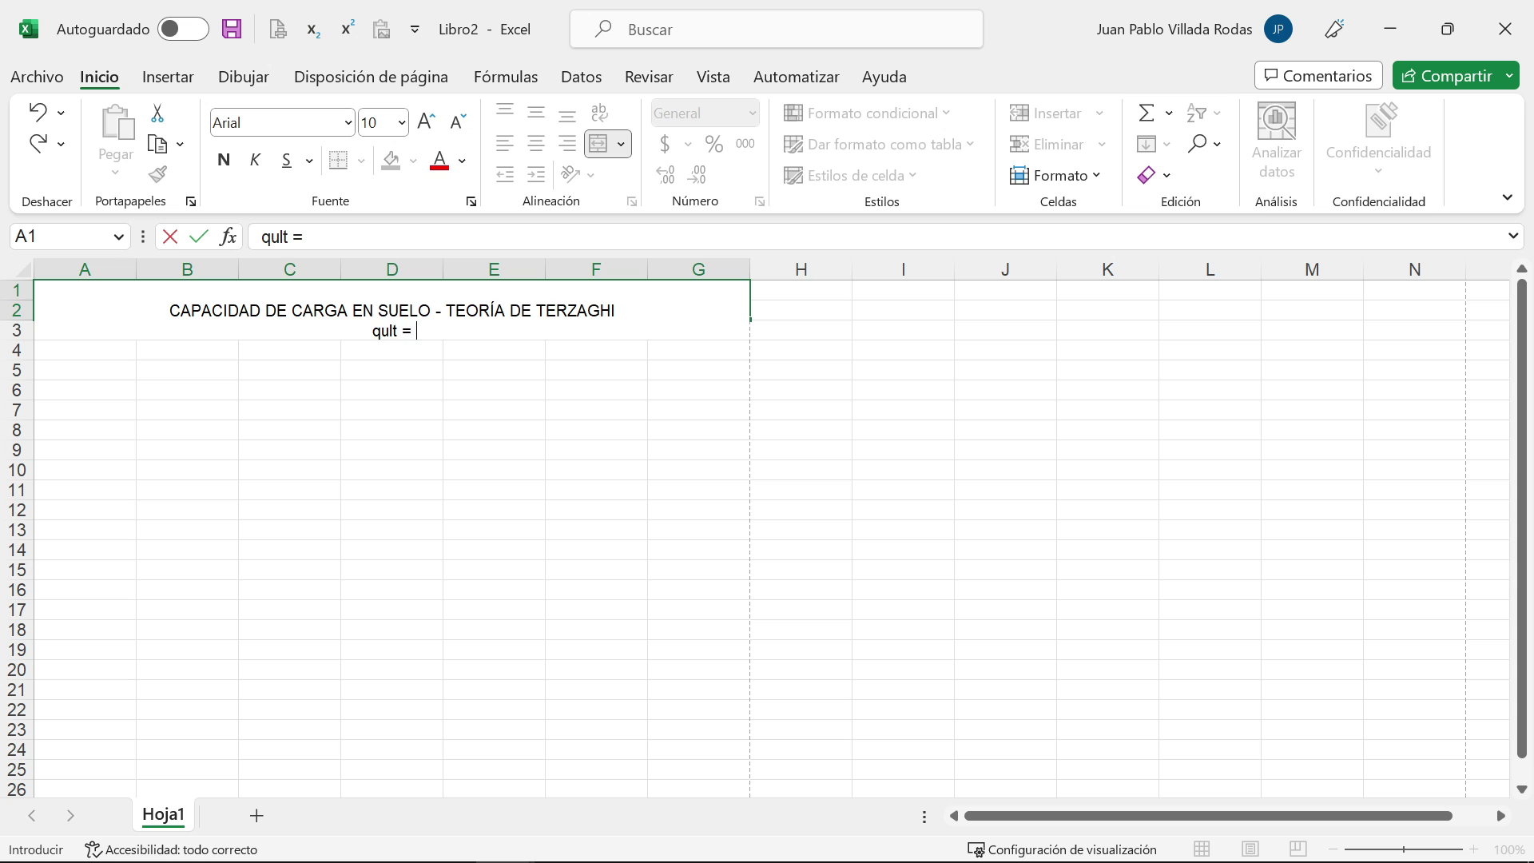
pyautogui.write('cNcsc')
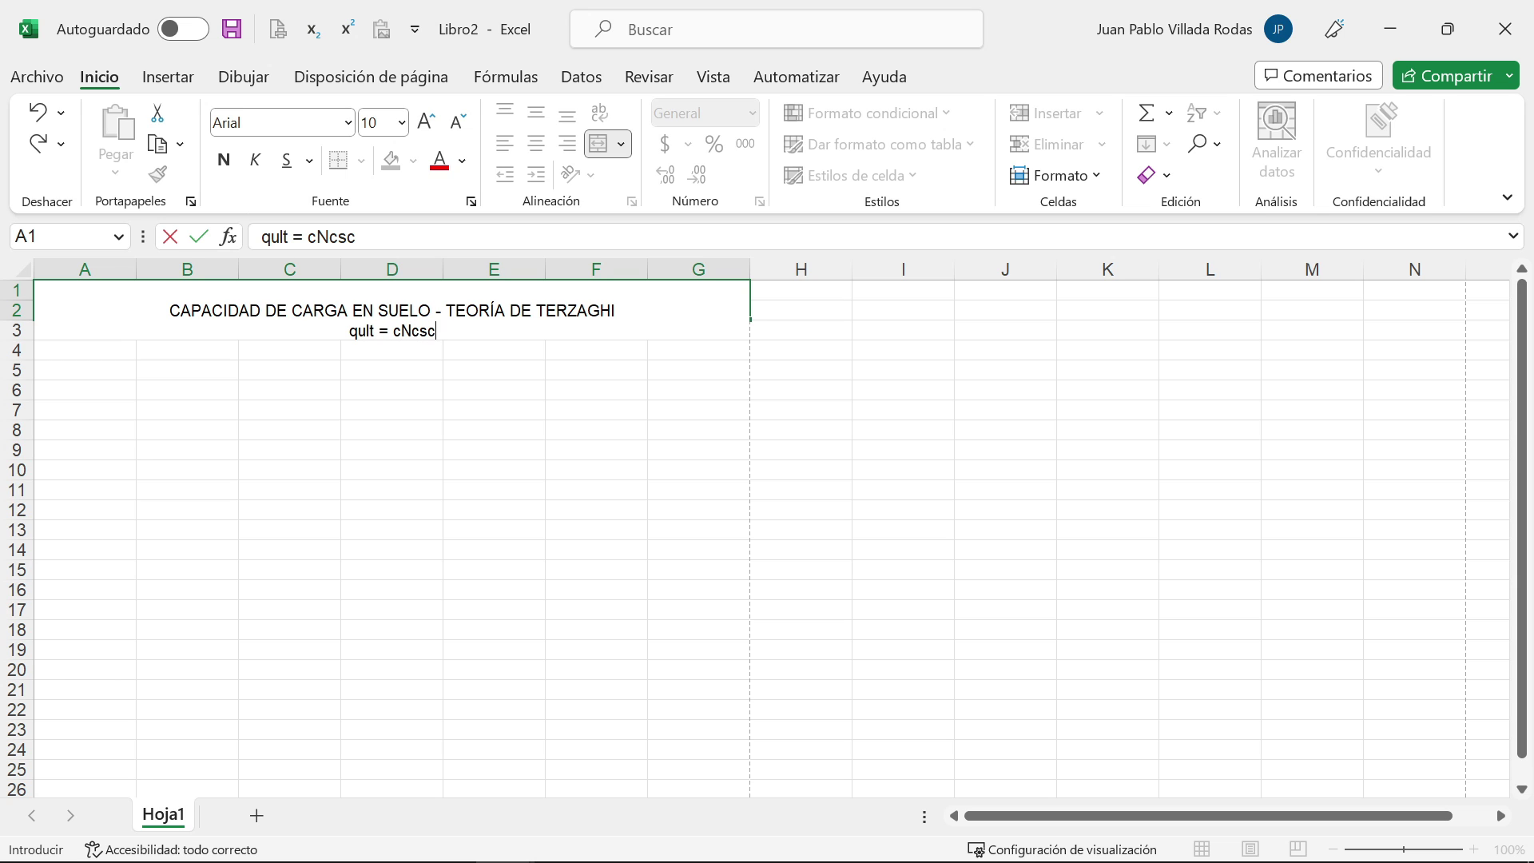
pyautogui.write(' + q')
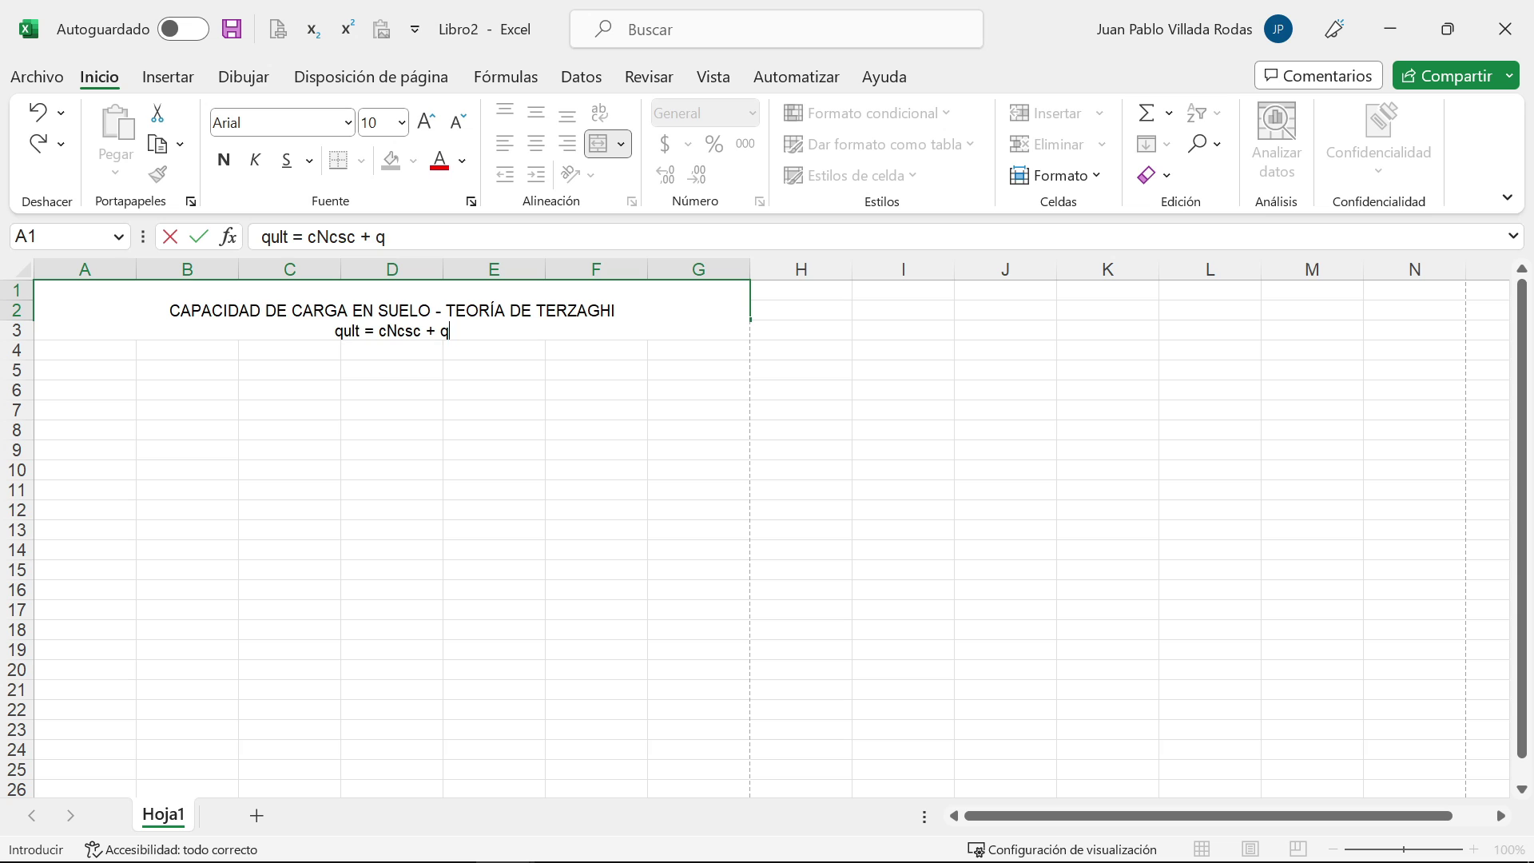
pyautogui.write('Nq')
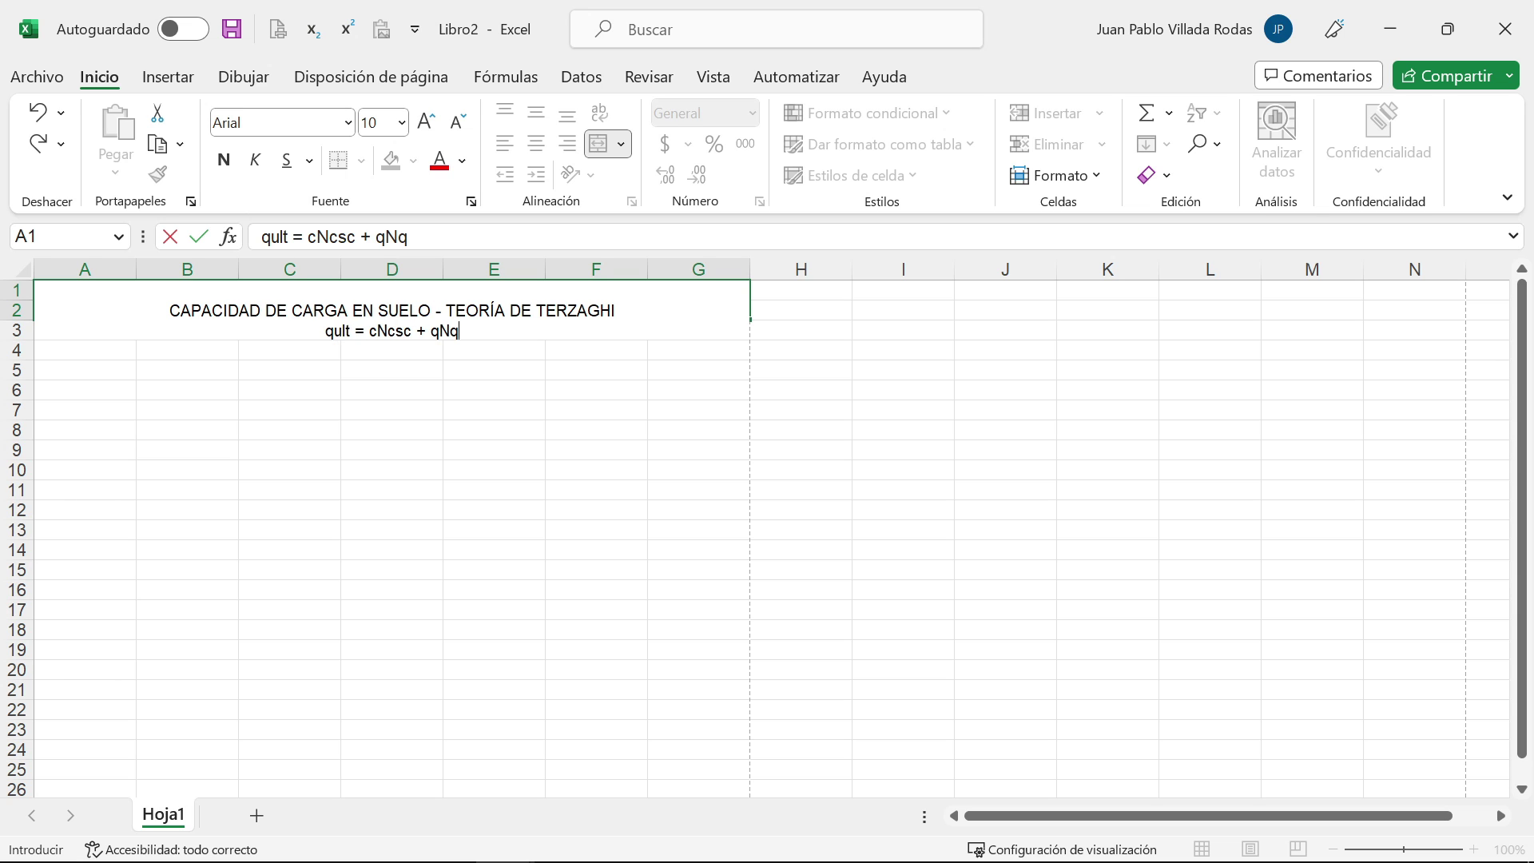
pyautogui.write(' +')
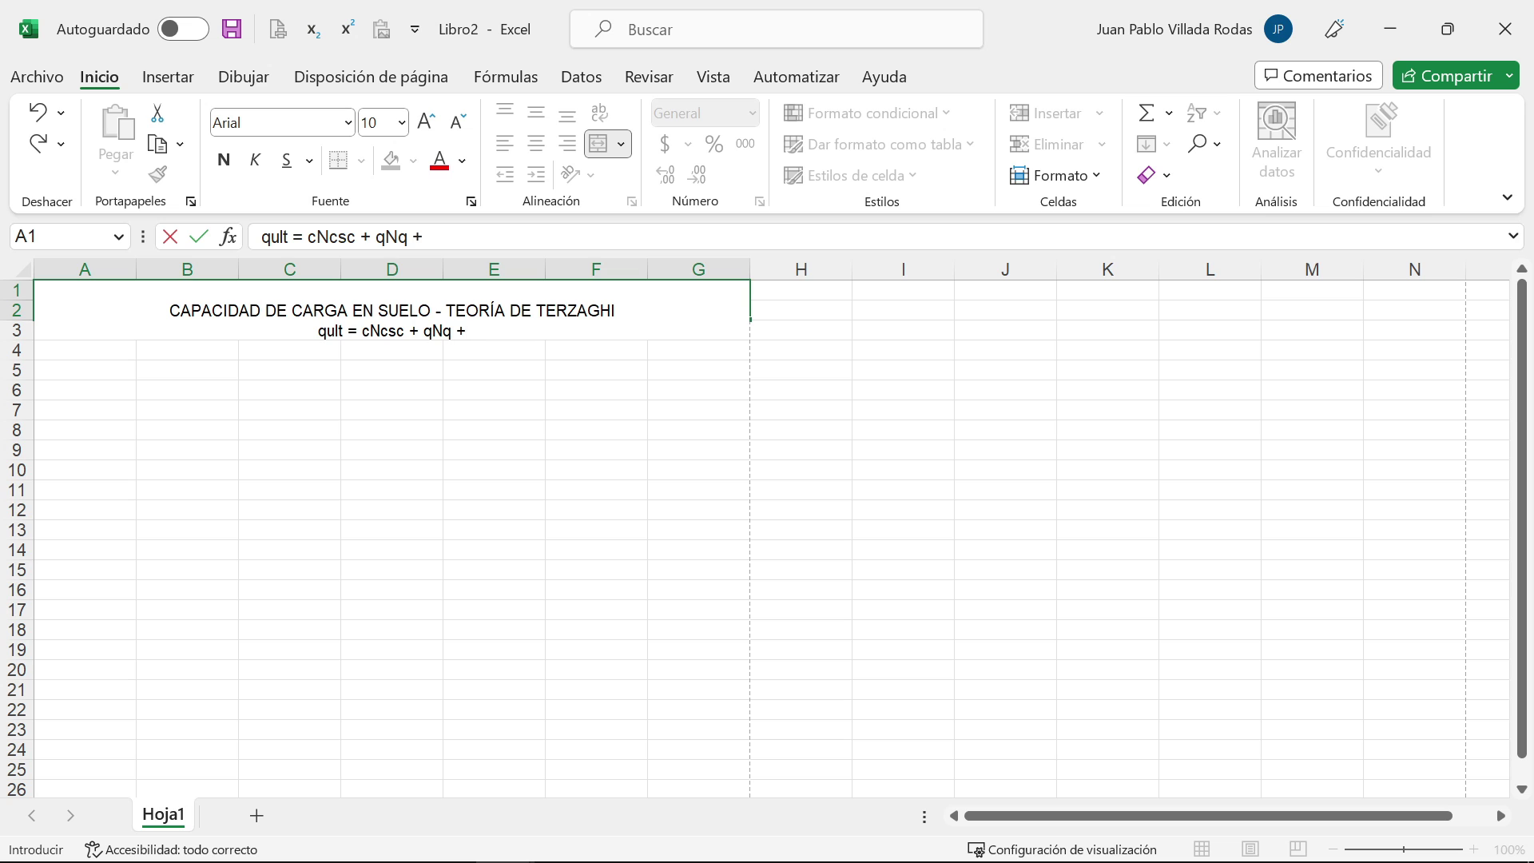
pyautogui.write(' 0,5')
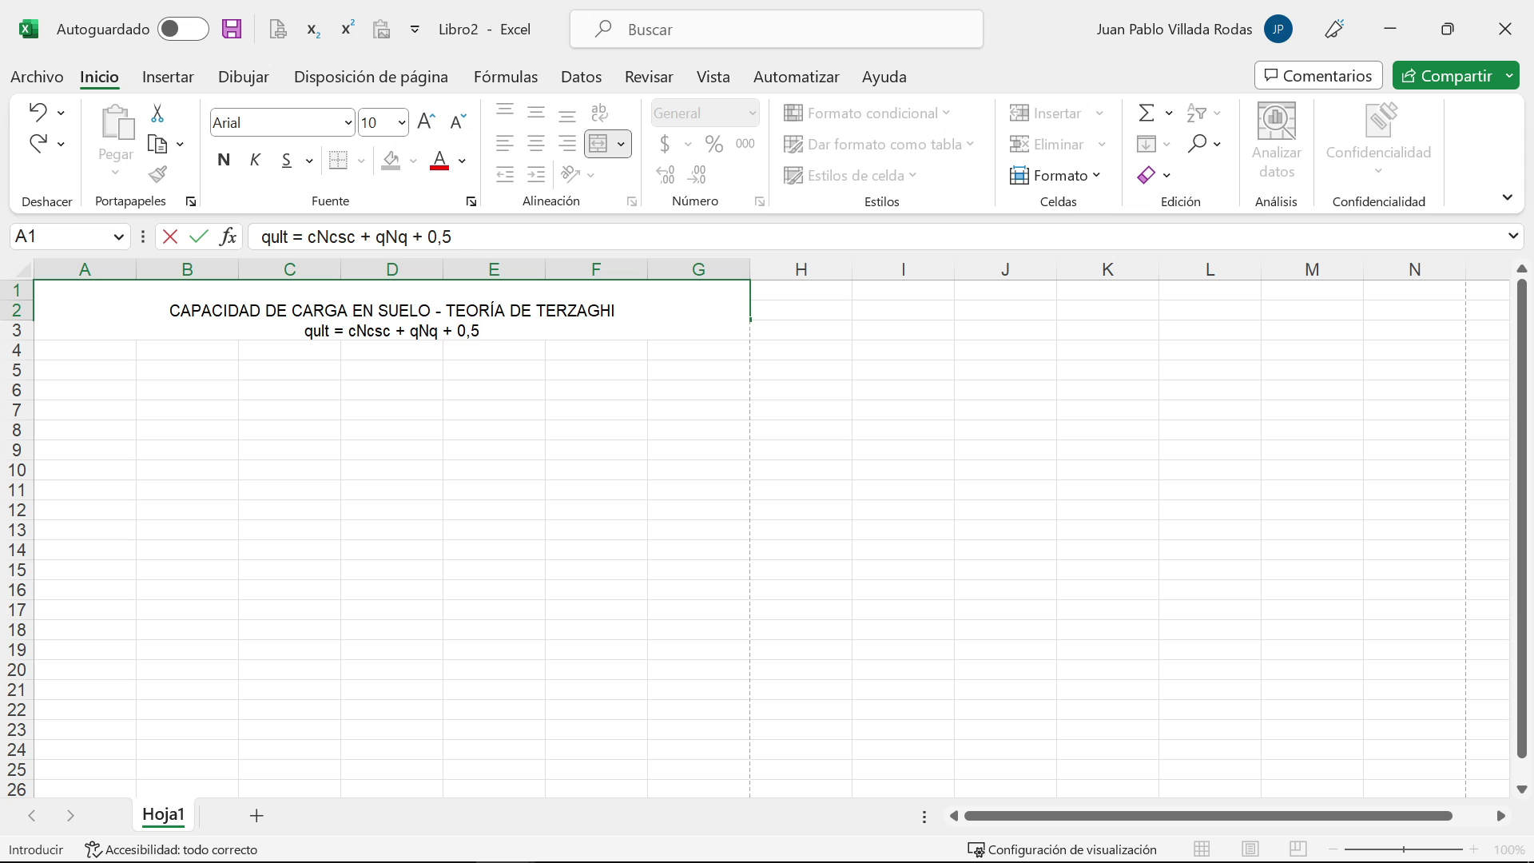
pyautogui.write('g')
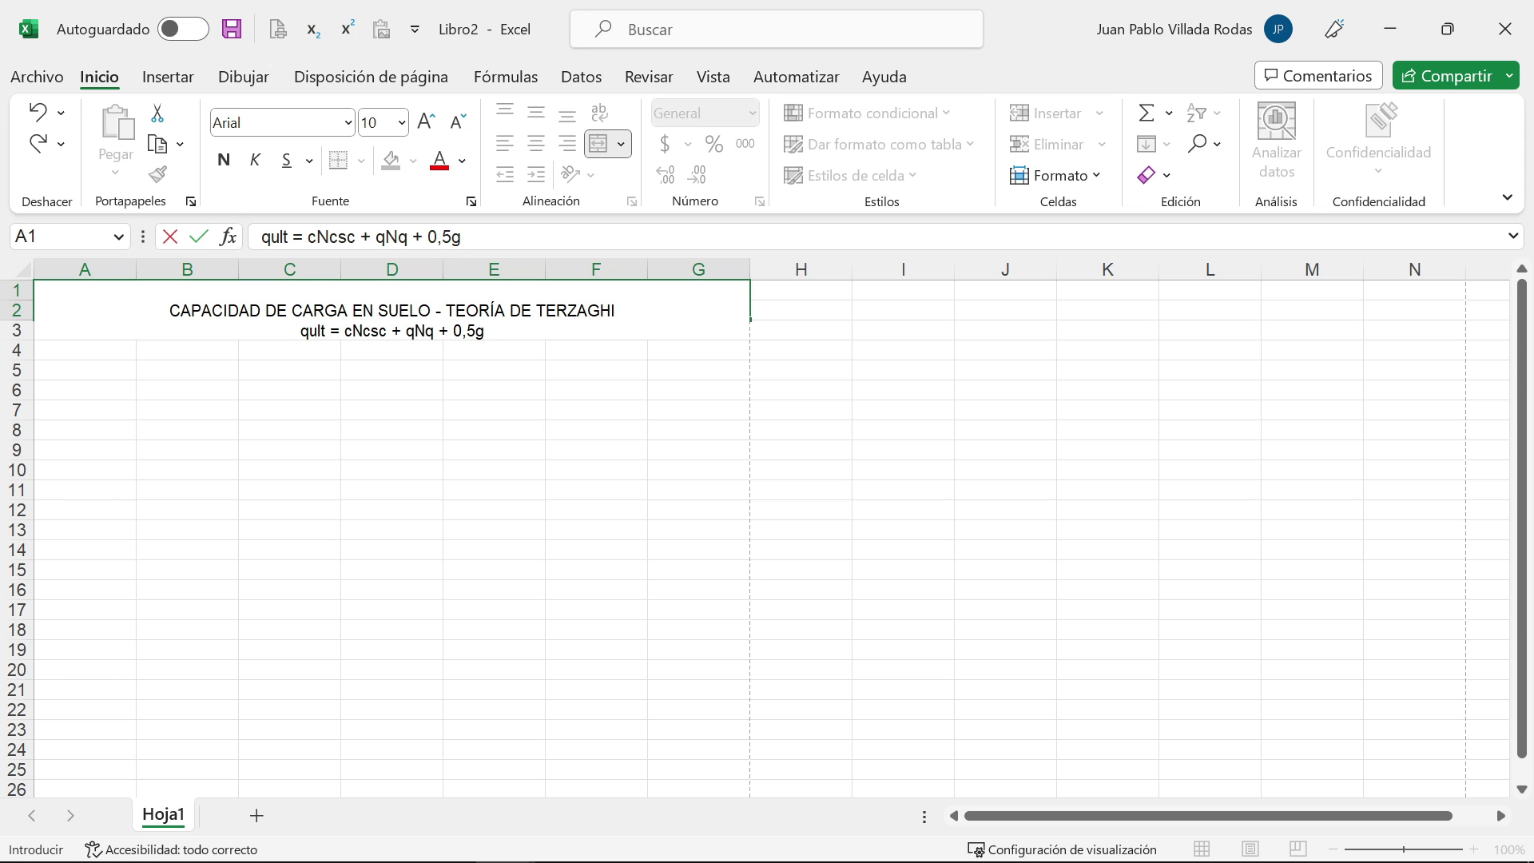
pyautogui.write('Ng')
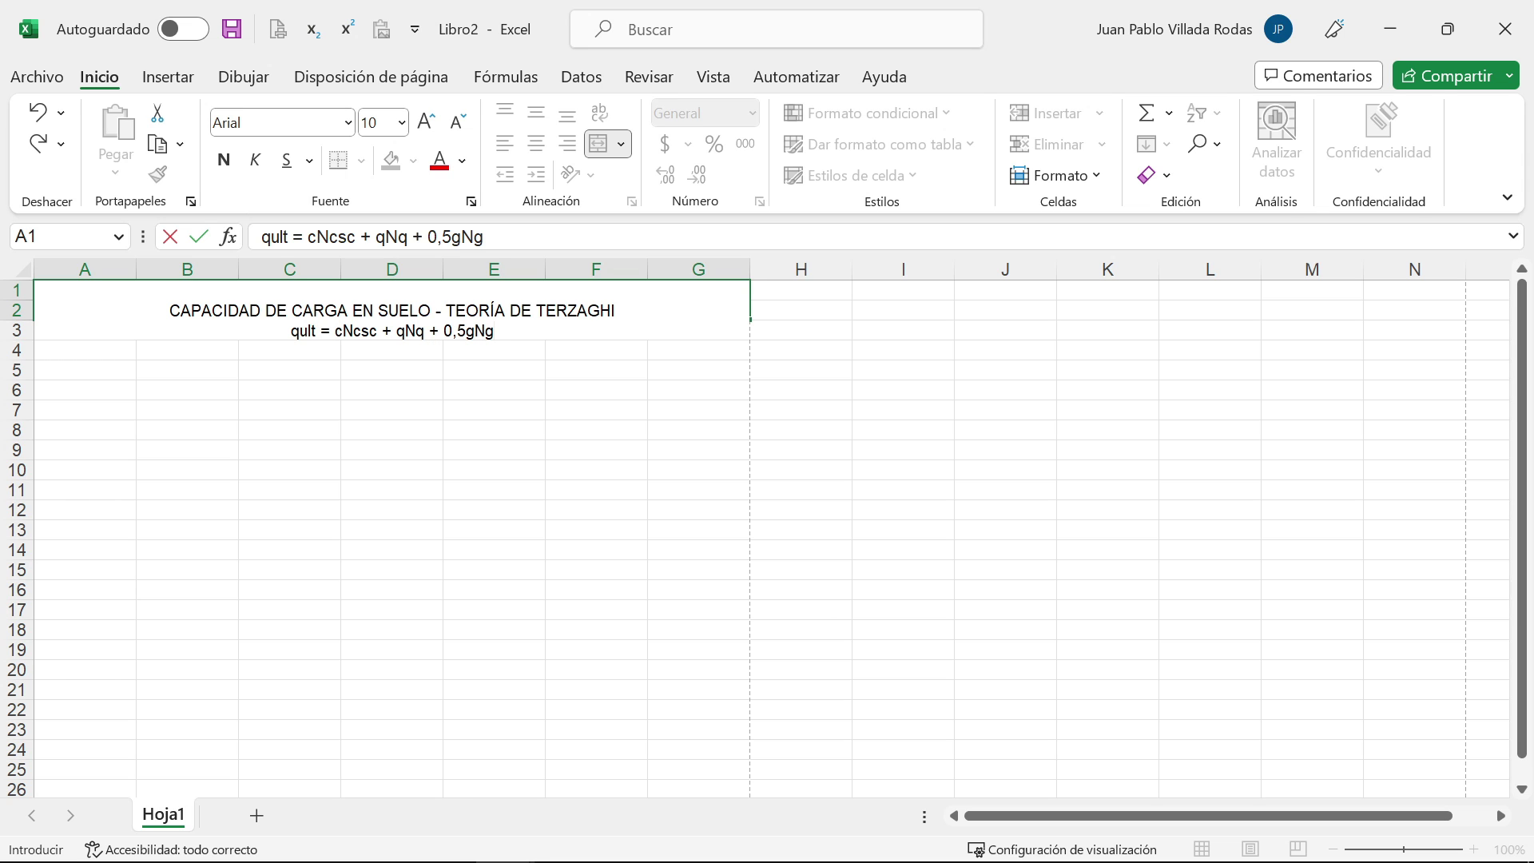
pyautogui.press('BackSpace')
pyautogui.press('BackSpace')
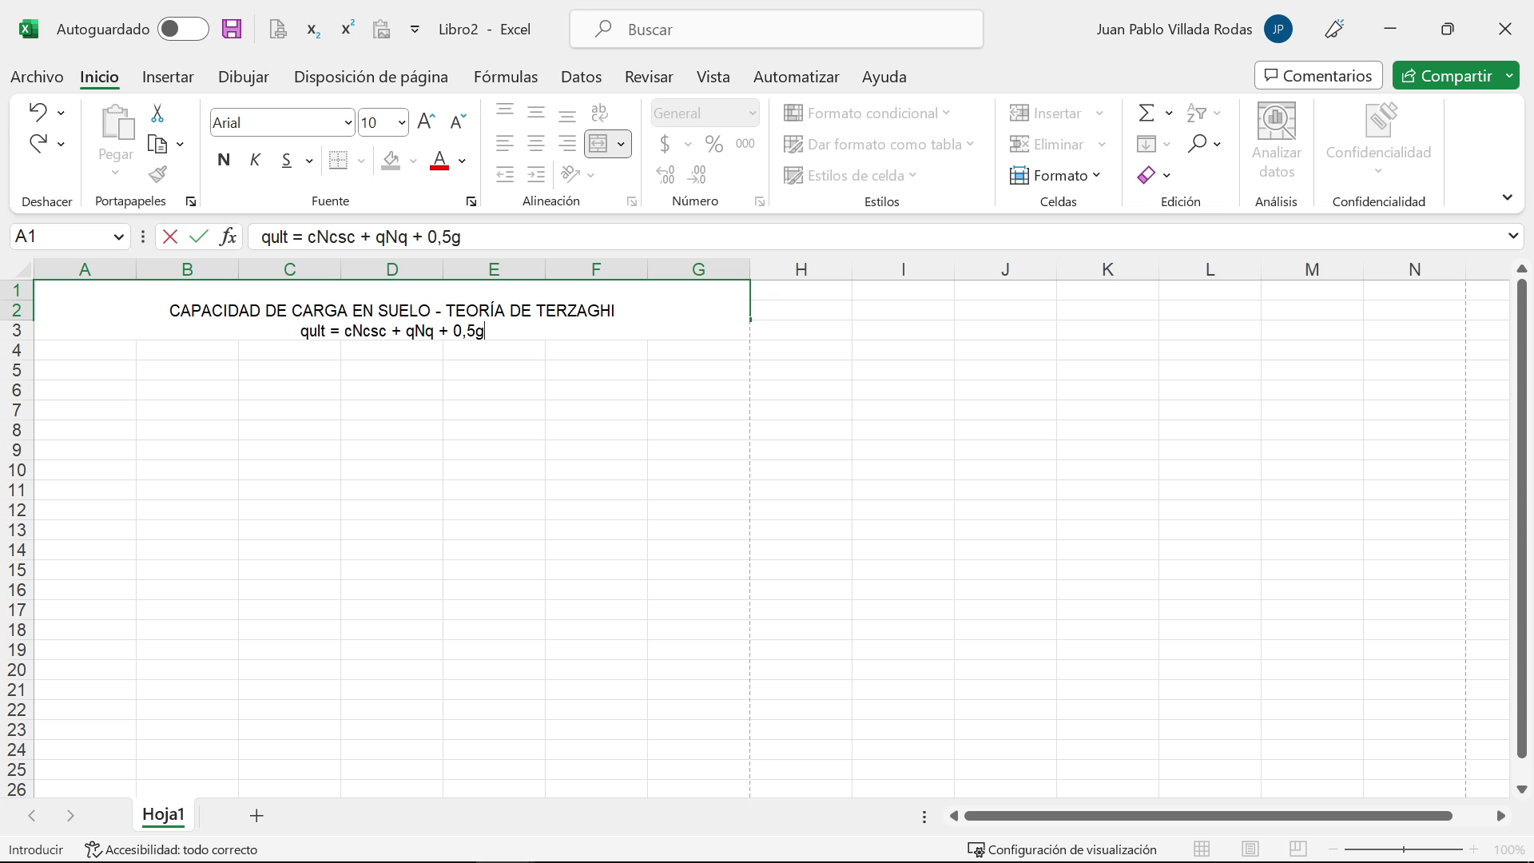
pyautogui.write('BNgsg')
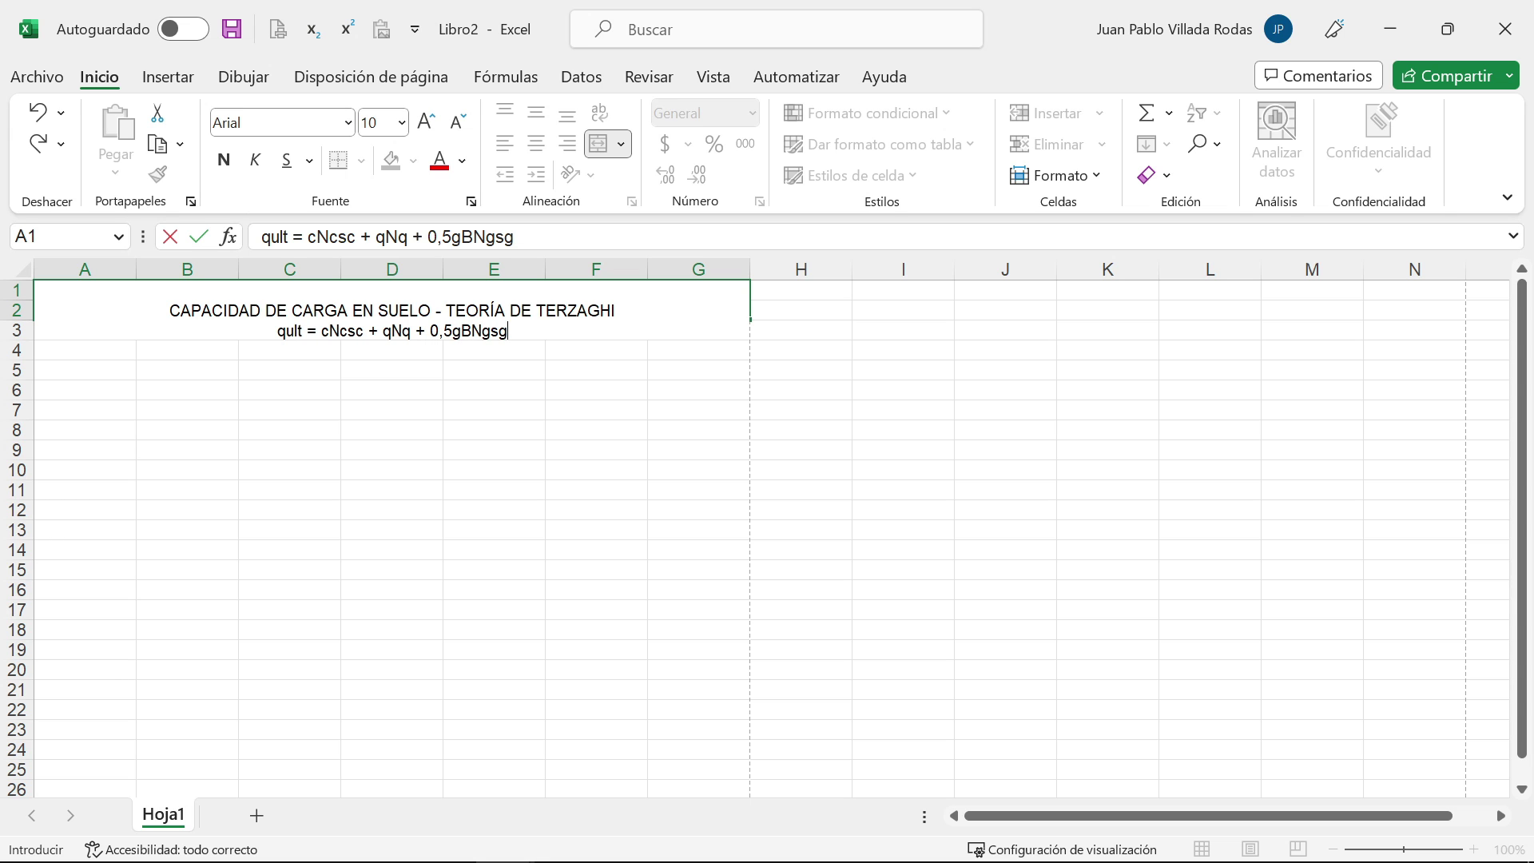
pyautogui.press('Return')
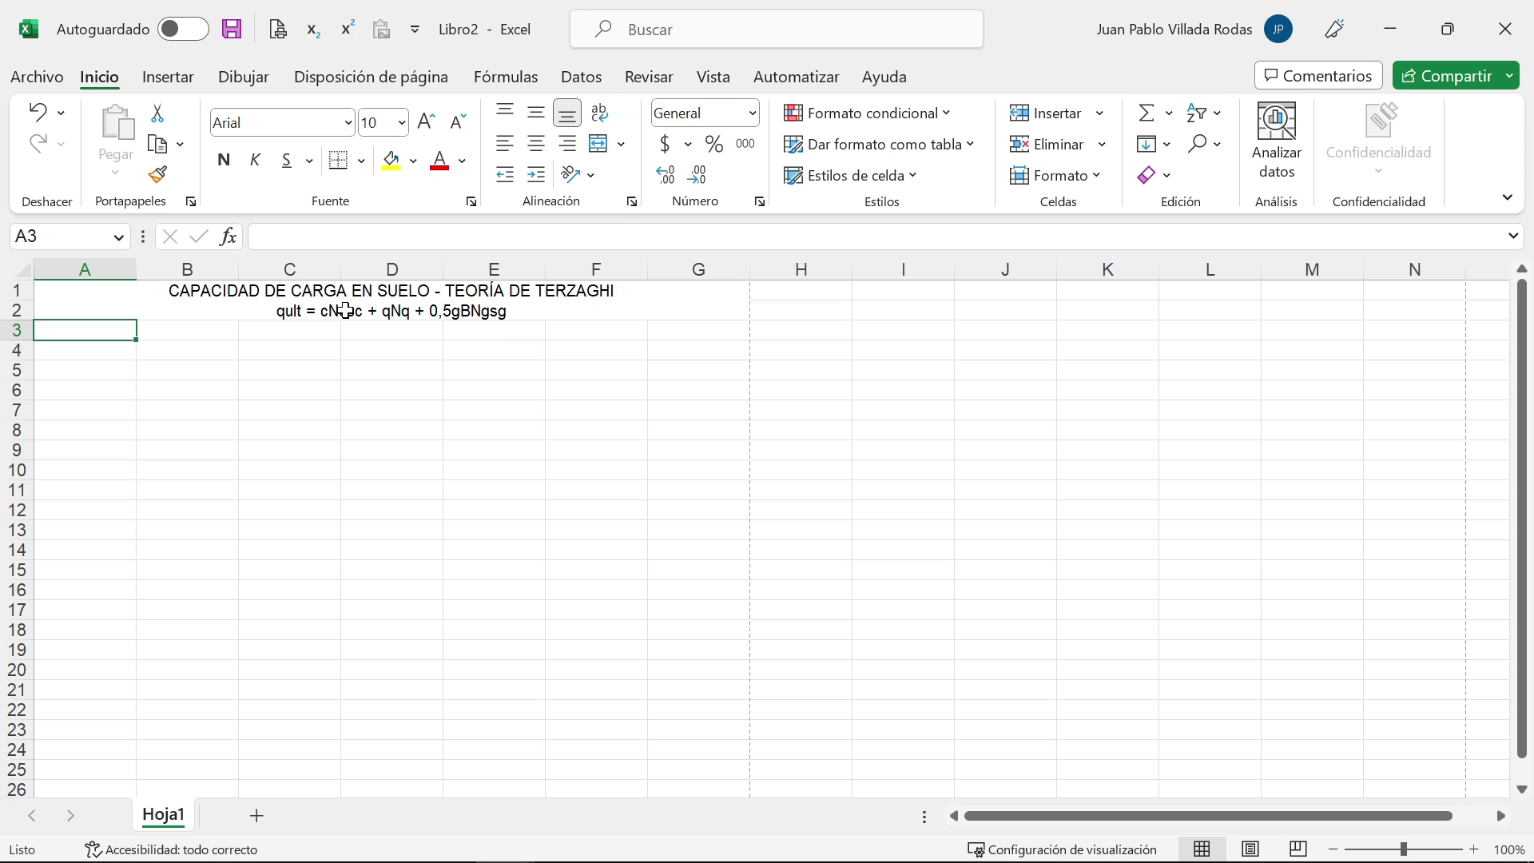
pyautogui.click(344, 311)
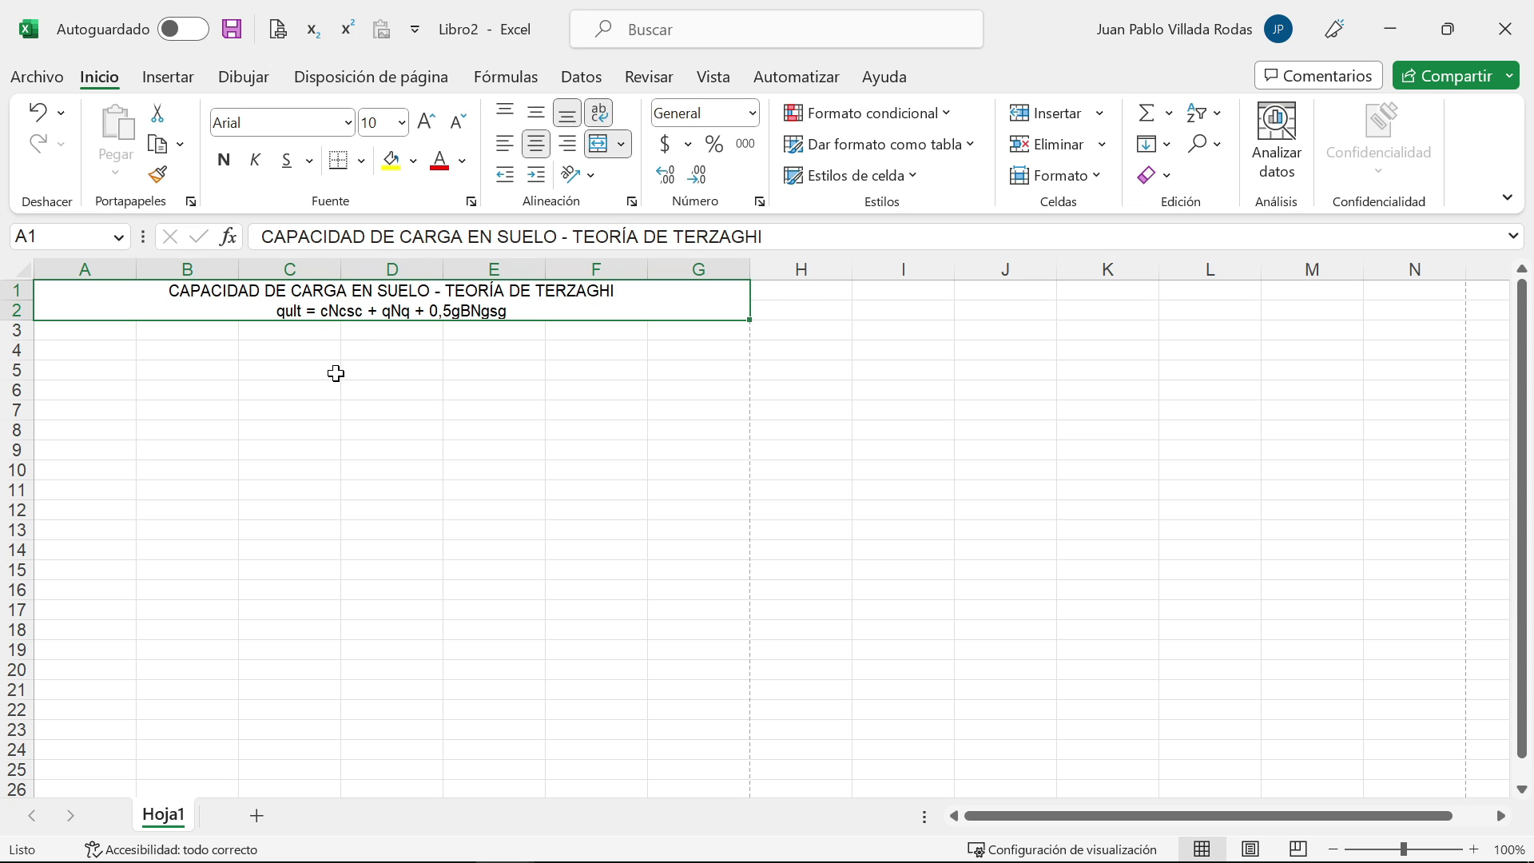
pyautogui.hotkey('ctrl', 'n')
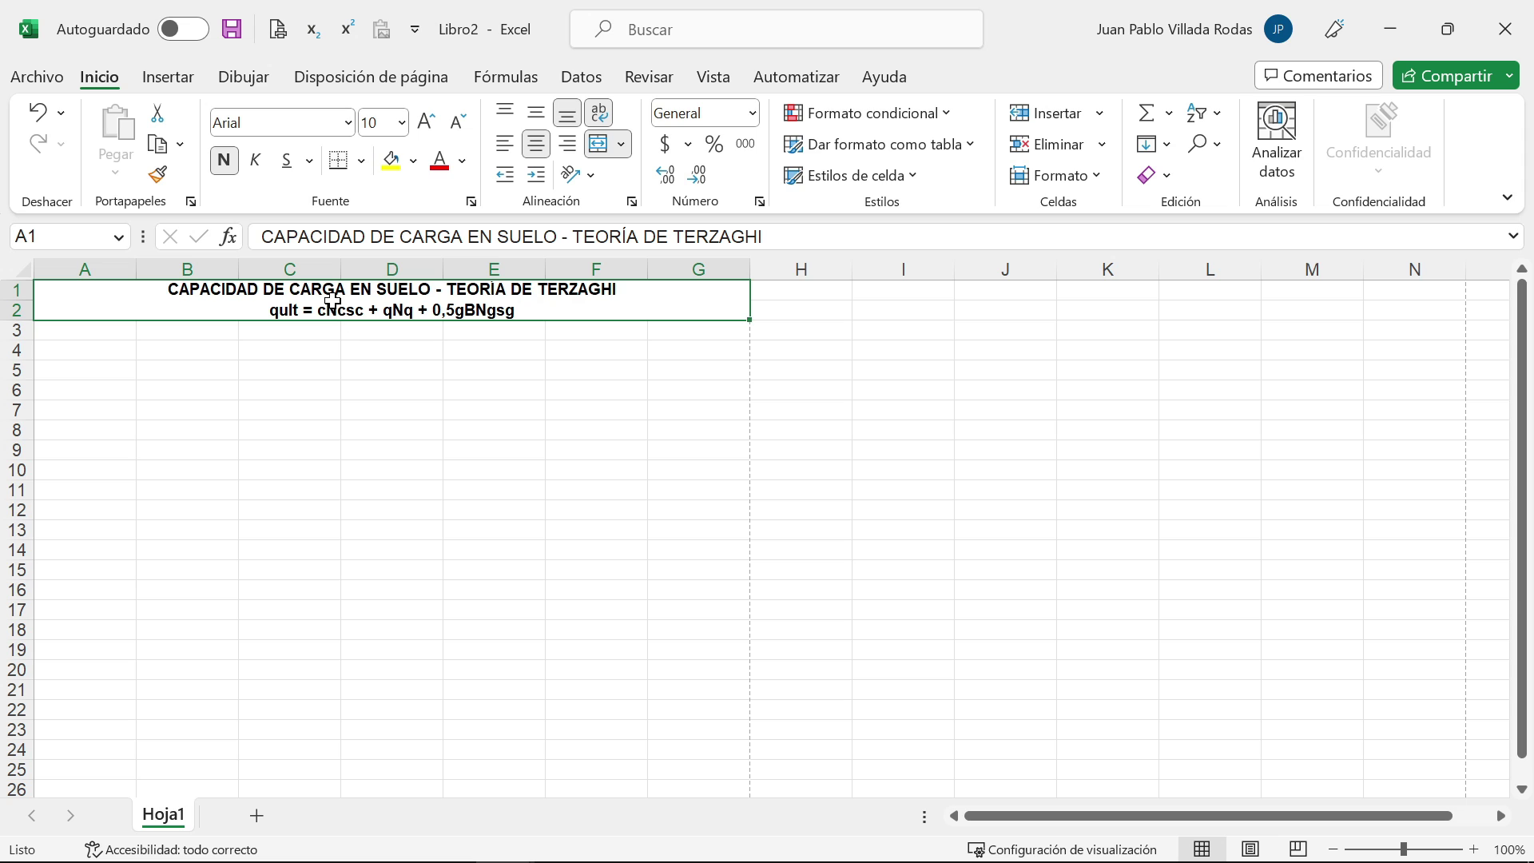
# Step: Format "ult" in the formula line of the merged title cell as subscript
pyautogui.press('F2')
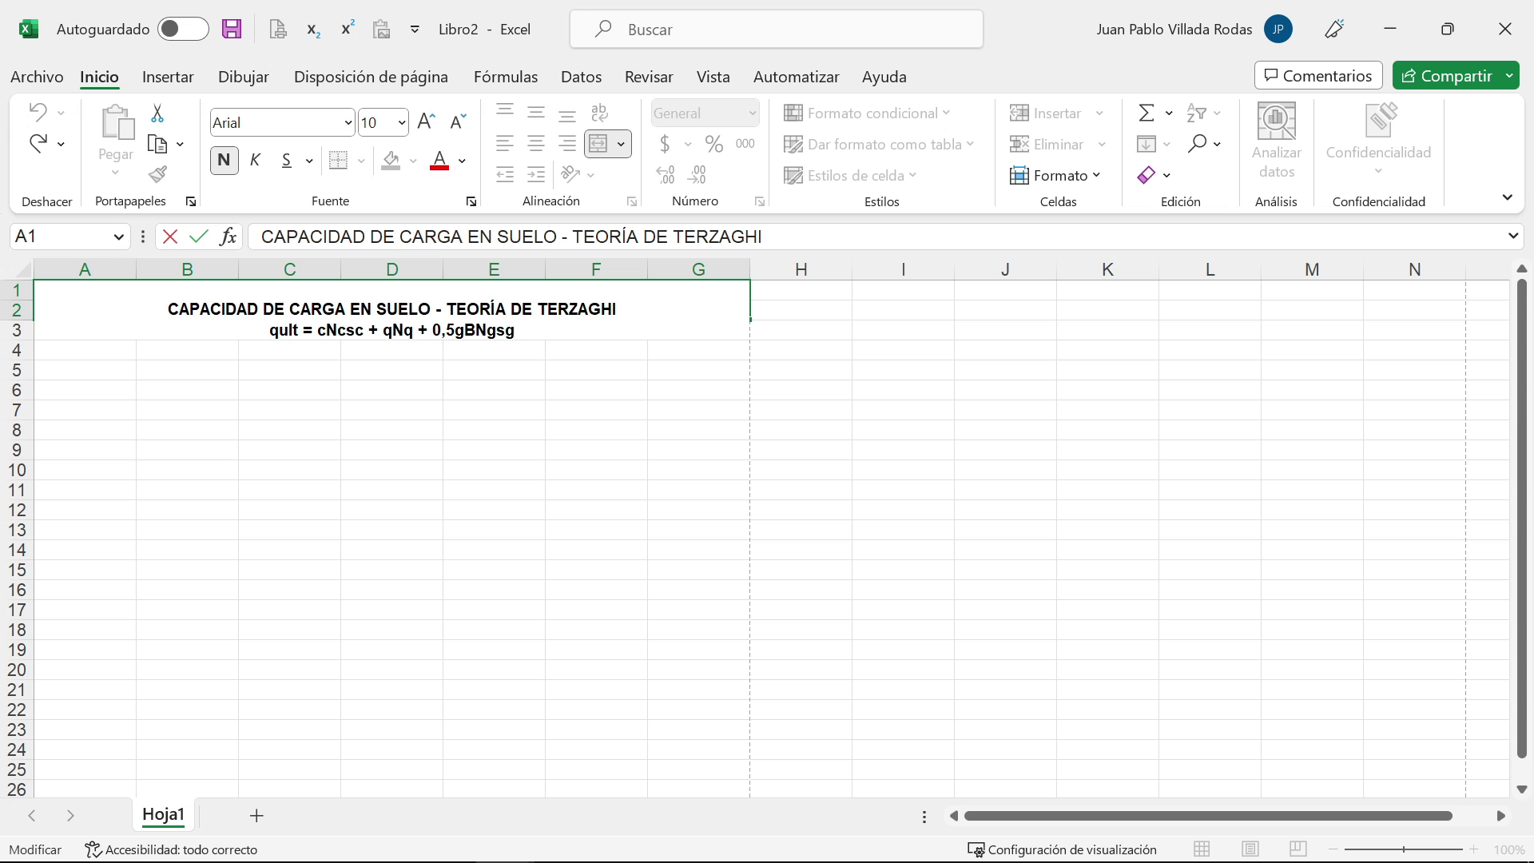
pyautogui.press('Home')
pyautogui.press('Right')
pyautogui.hotkey('shift', 'Right')
pyautogui.hotkey('shift', 'Right')
pyautogui.hotkey('shift', 'Right')
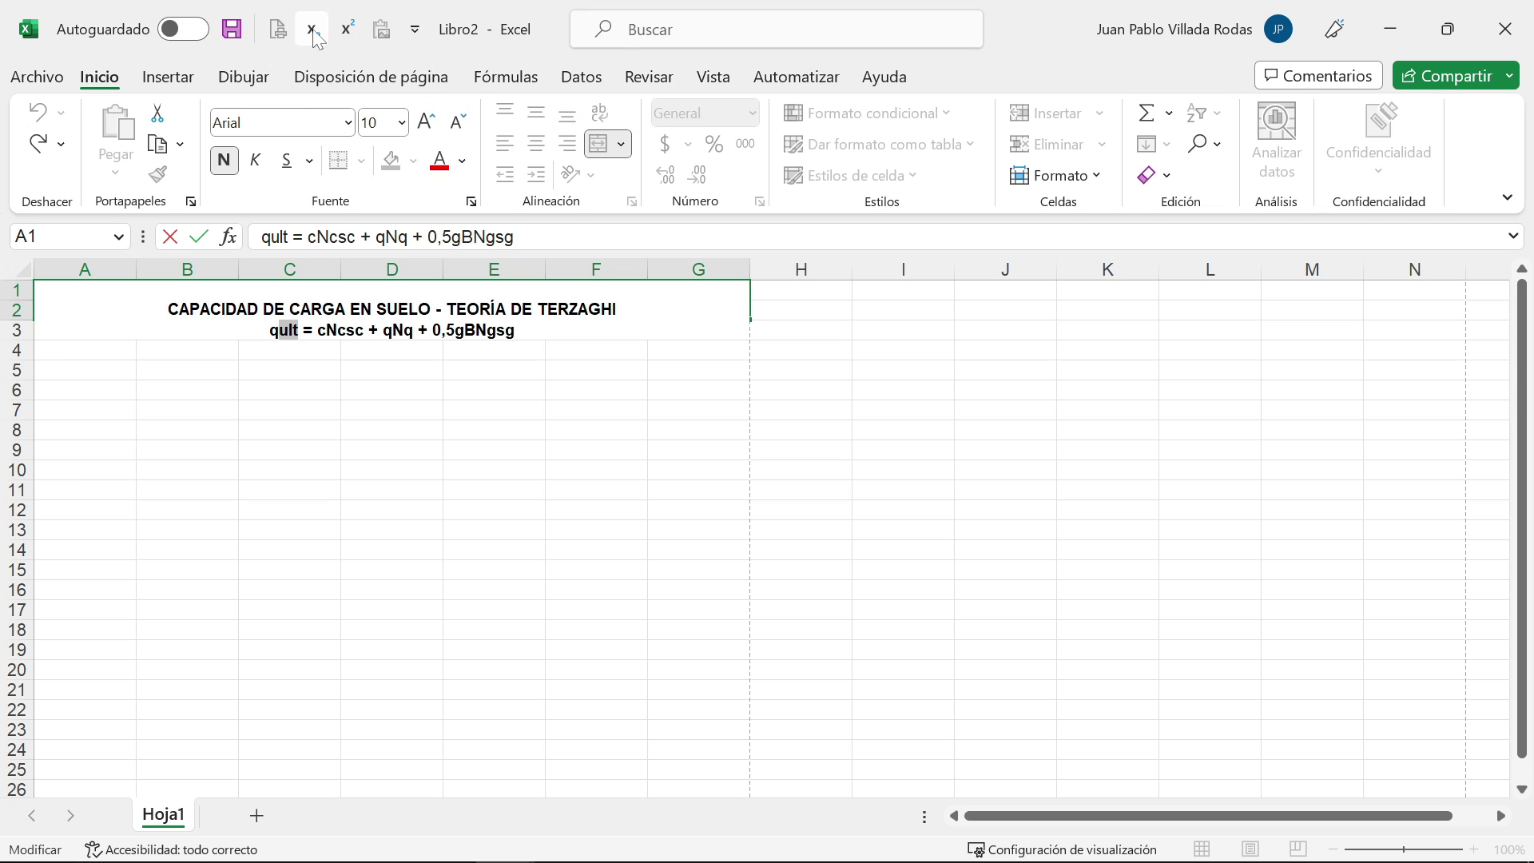
pyautogui.click(312, 31)
pyautogui.press('Right')
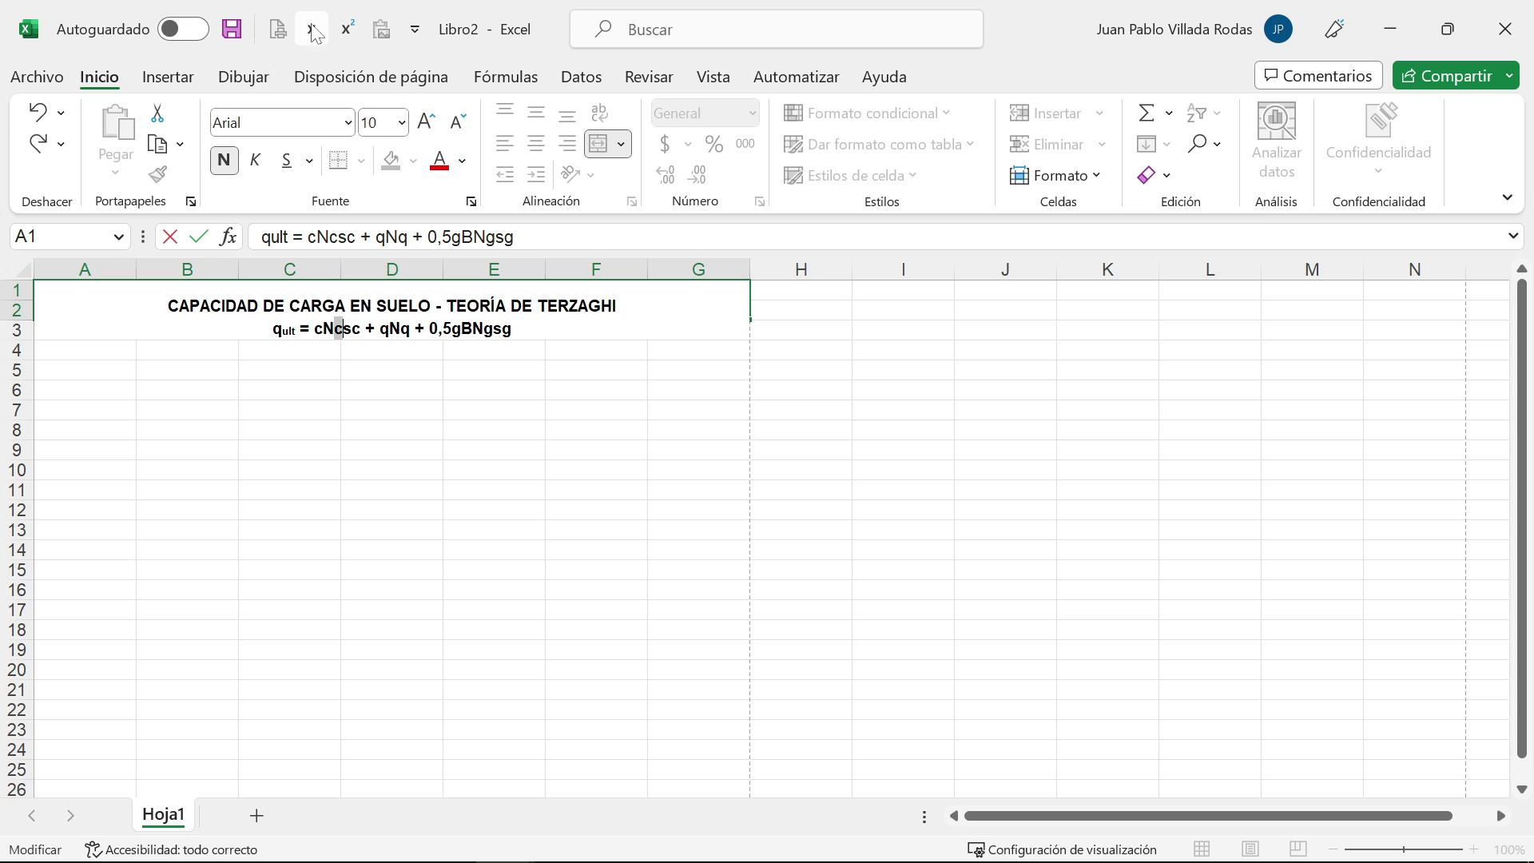
# Step: Format the c after N and the c after s in the formula's first term as subscripts
pyautogui.click(330, 338)
pyautogui.hotkey('shift', 'Right')
pyautogui.press('Right')
pyautogui.hotkey('shift', 'Right')
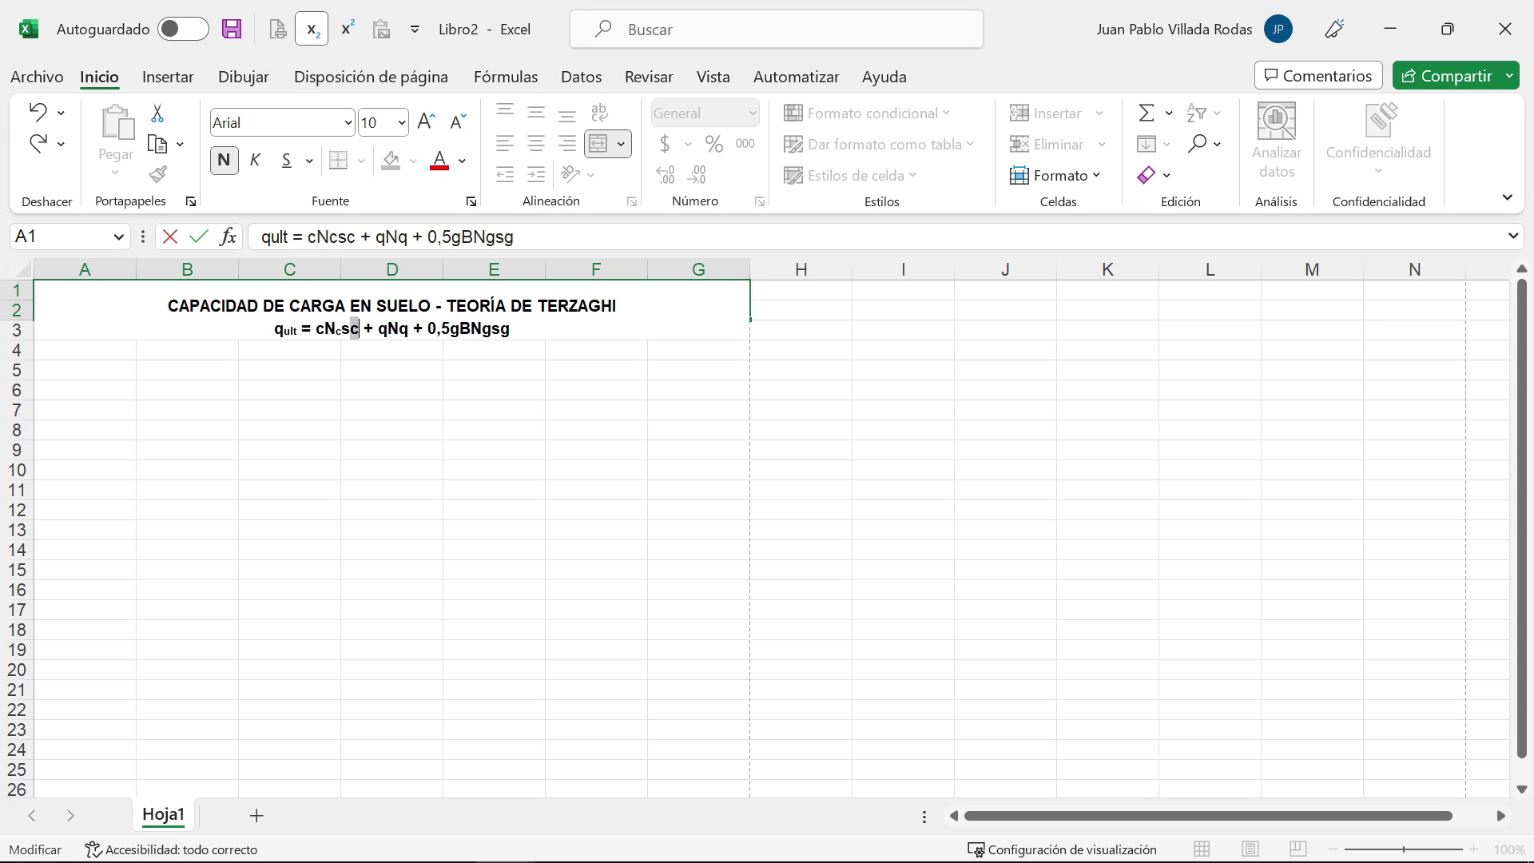
pyautogui.click(311, 29)
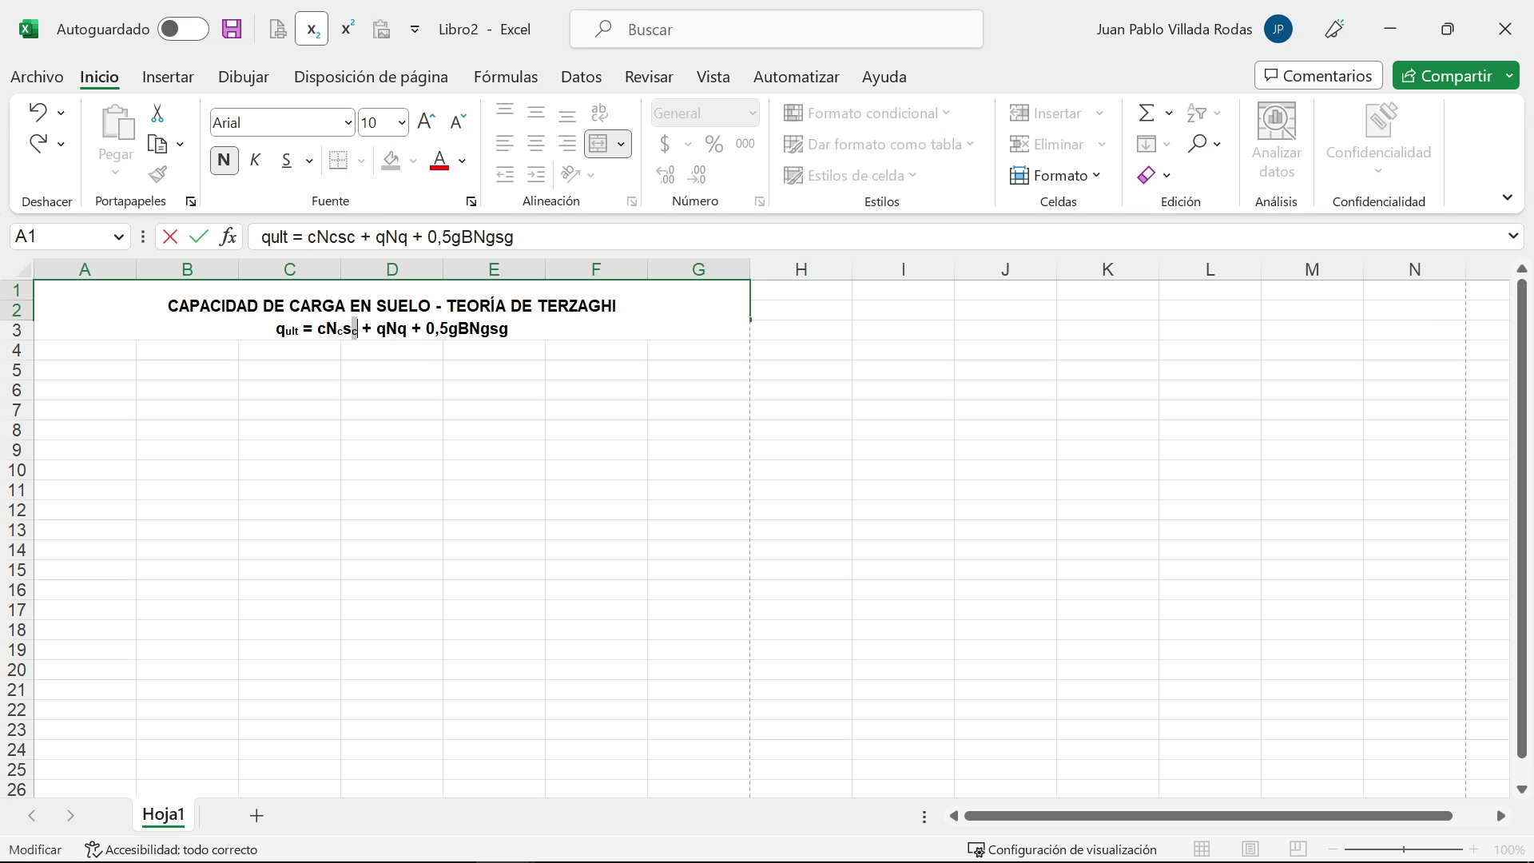
# Step: Format the q after N in the formula's second term as subscript
pyautogui.press('Right')
pyautogui.press('Right')
pyautogui.press('Right')
pyautogui.press('Right')
pyautogui.press('Right')
pyautogui.hotkey('shift', 'Right')
pyautogui.click(312, 29)
# Step: Format the g after N and the g after s in the formula's last term as subscripts
pyautogui.press('Right')
pyautogui.press('Right')
pyautogui.press('Right')
pyautogui.press('Right')
pyautogui.press('Right')
pyautogui.press('Right')
pyautogui.press('Right')
pyautogui.press('Right')
pyautogui.press('Right')
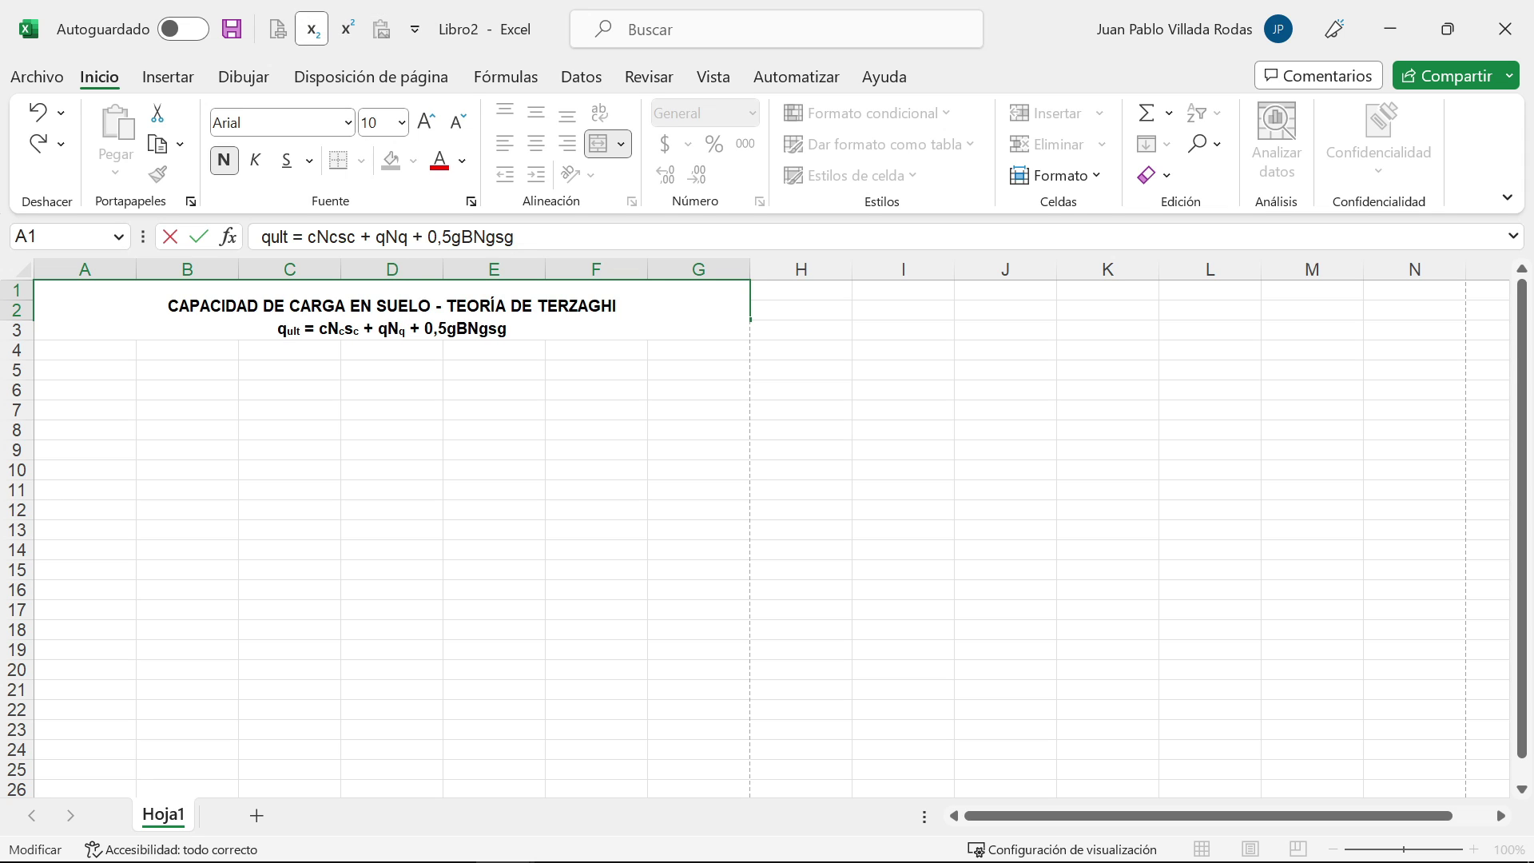
pyautogui.hotkey('shift', 'Right')
pyautogui.click(311, 29)
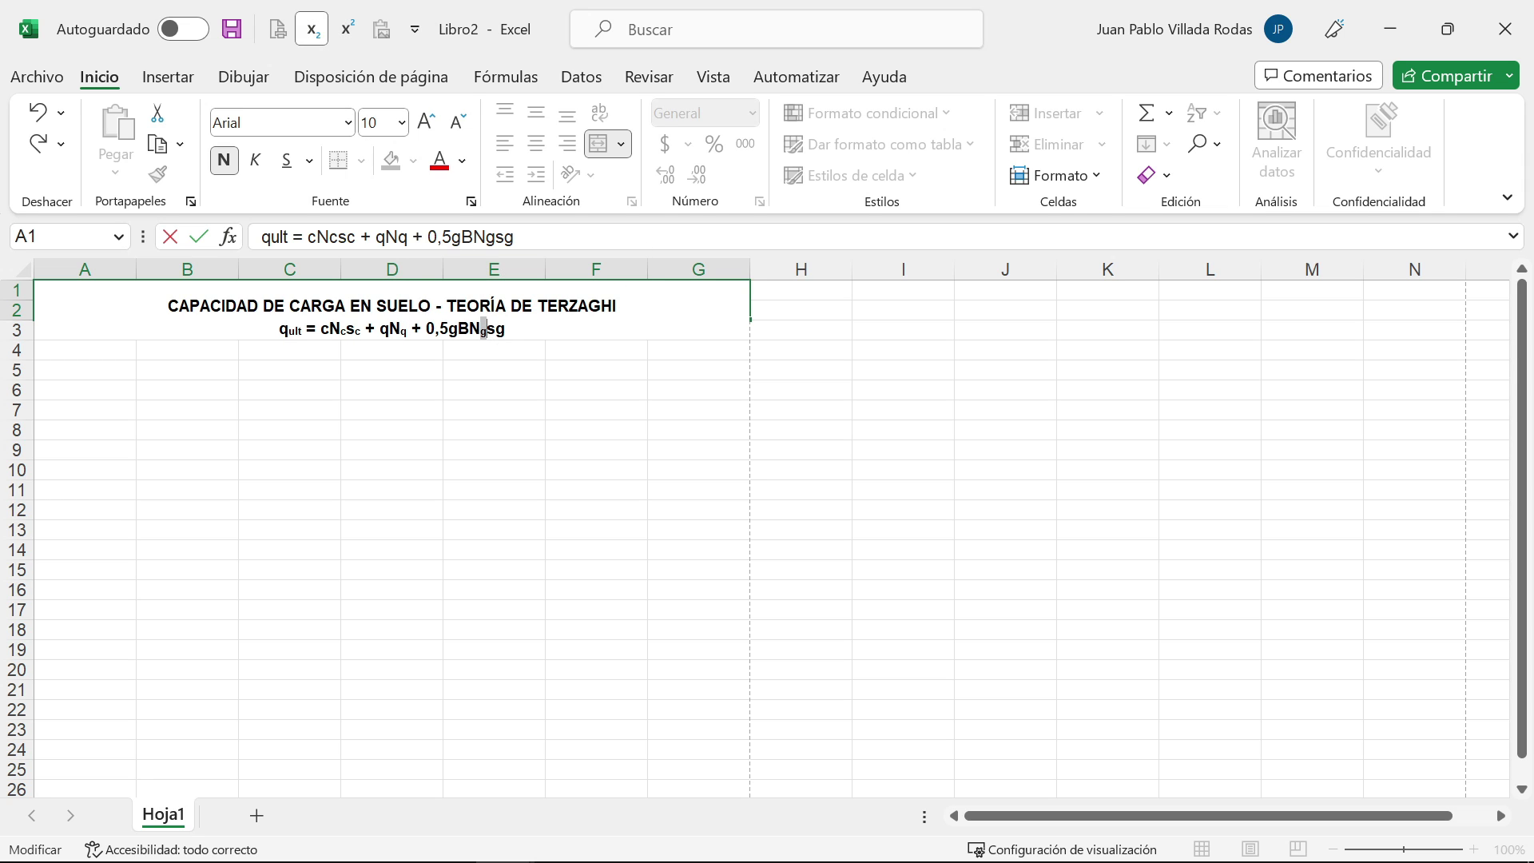
pyautogui.press('Right')
pyautogui.press('Right')
pyautogui.hotkey('shift', 'Right')
pyautogui.click(319, 35)
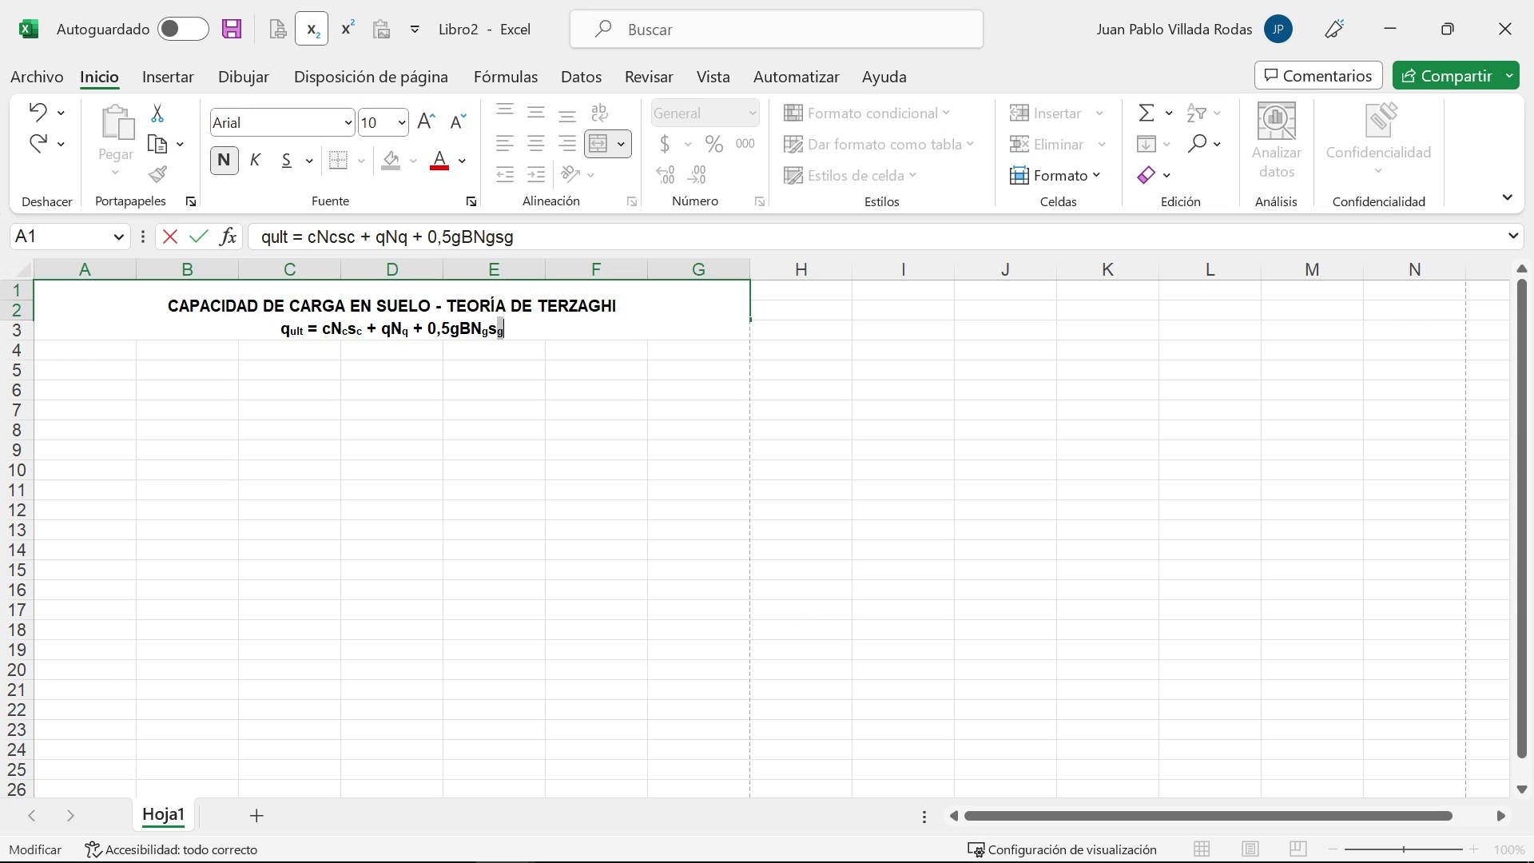
# Step: Set the g between 0,5 and B in the formula to the Symbol font so it reads γ
pyautogui.moveTo(448, 328); pyautogui.dragTo(459, 328)
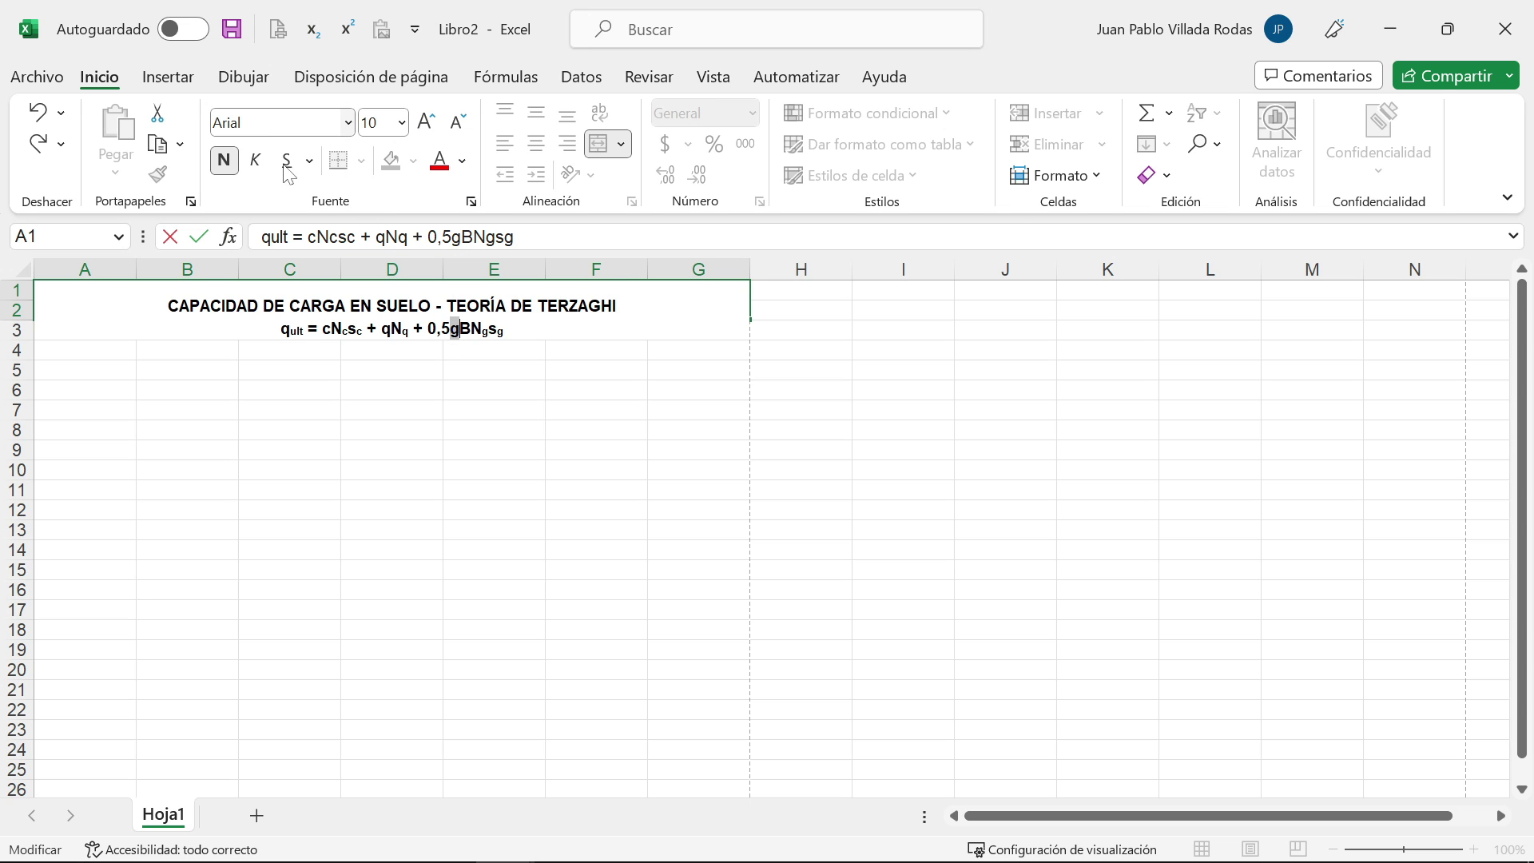
pyautogui.click(335, 122)
pyautogui.write('Symbol')
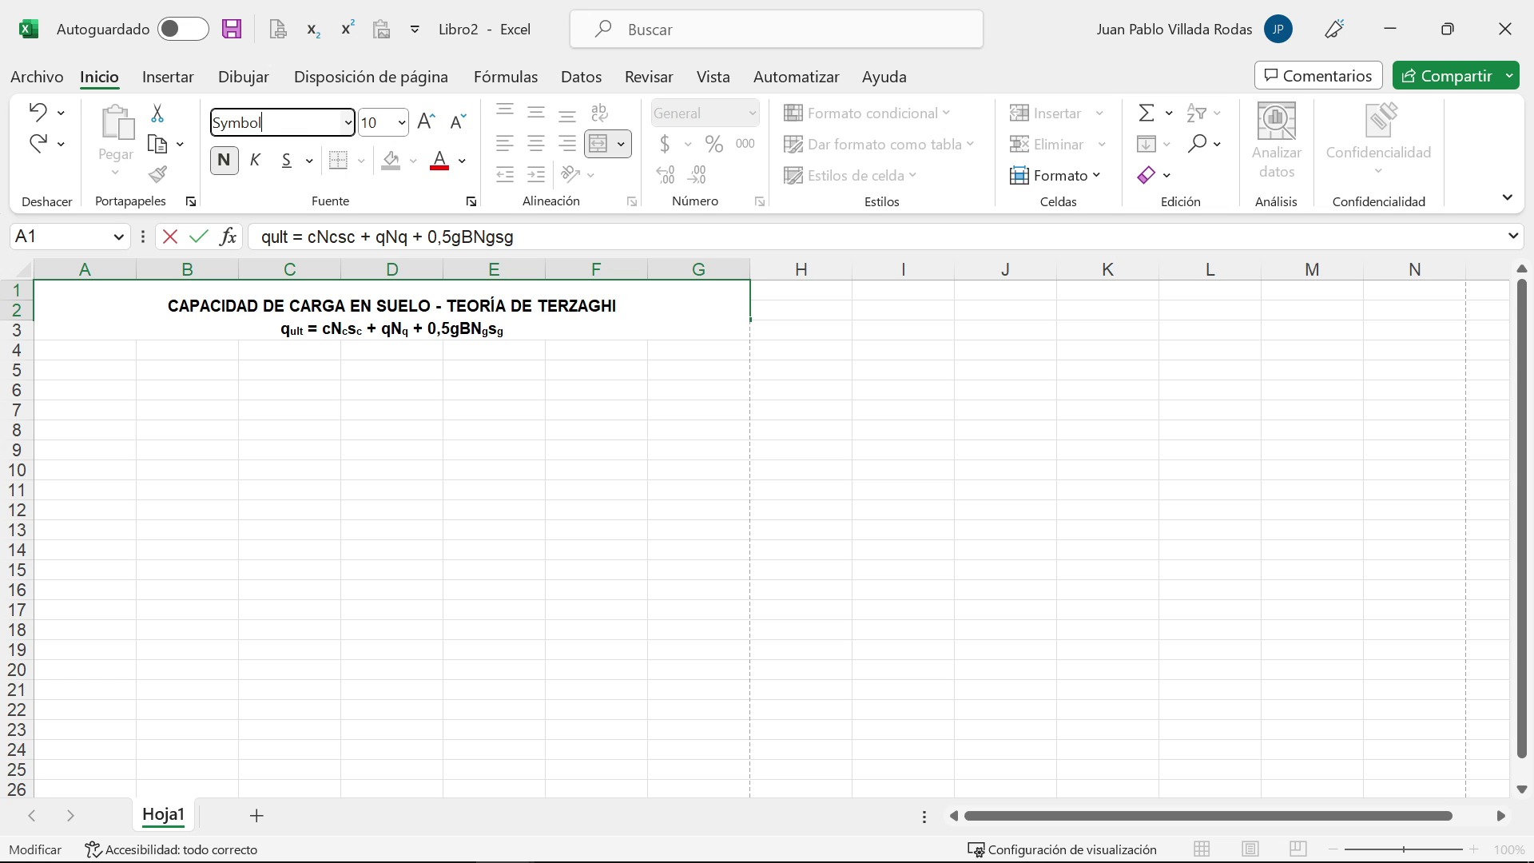
pyautogui.press('Return')
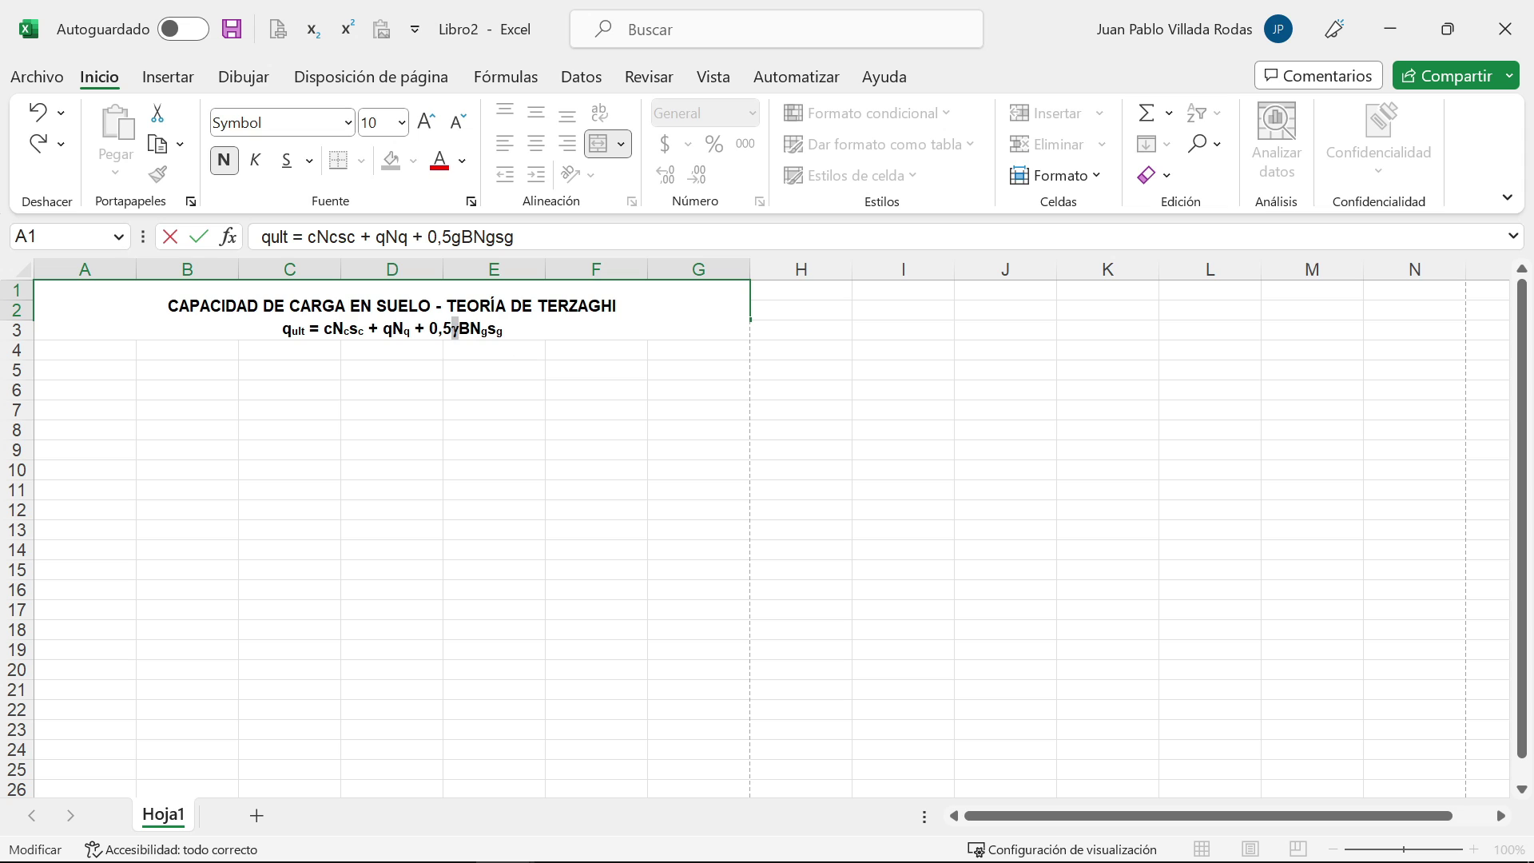
# Step: Set the subscript g after N in the formula's last term to the Symbol font
pyautogui.press('Right')
pyautogui.press('Right')
pyautogui.press('Right')
pyautogui.press('Right')
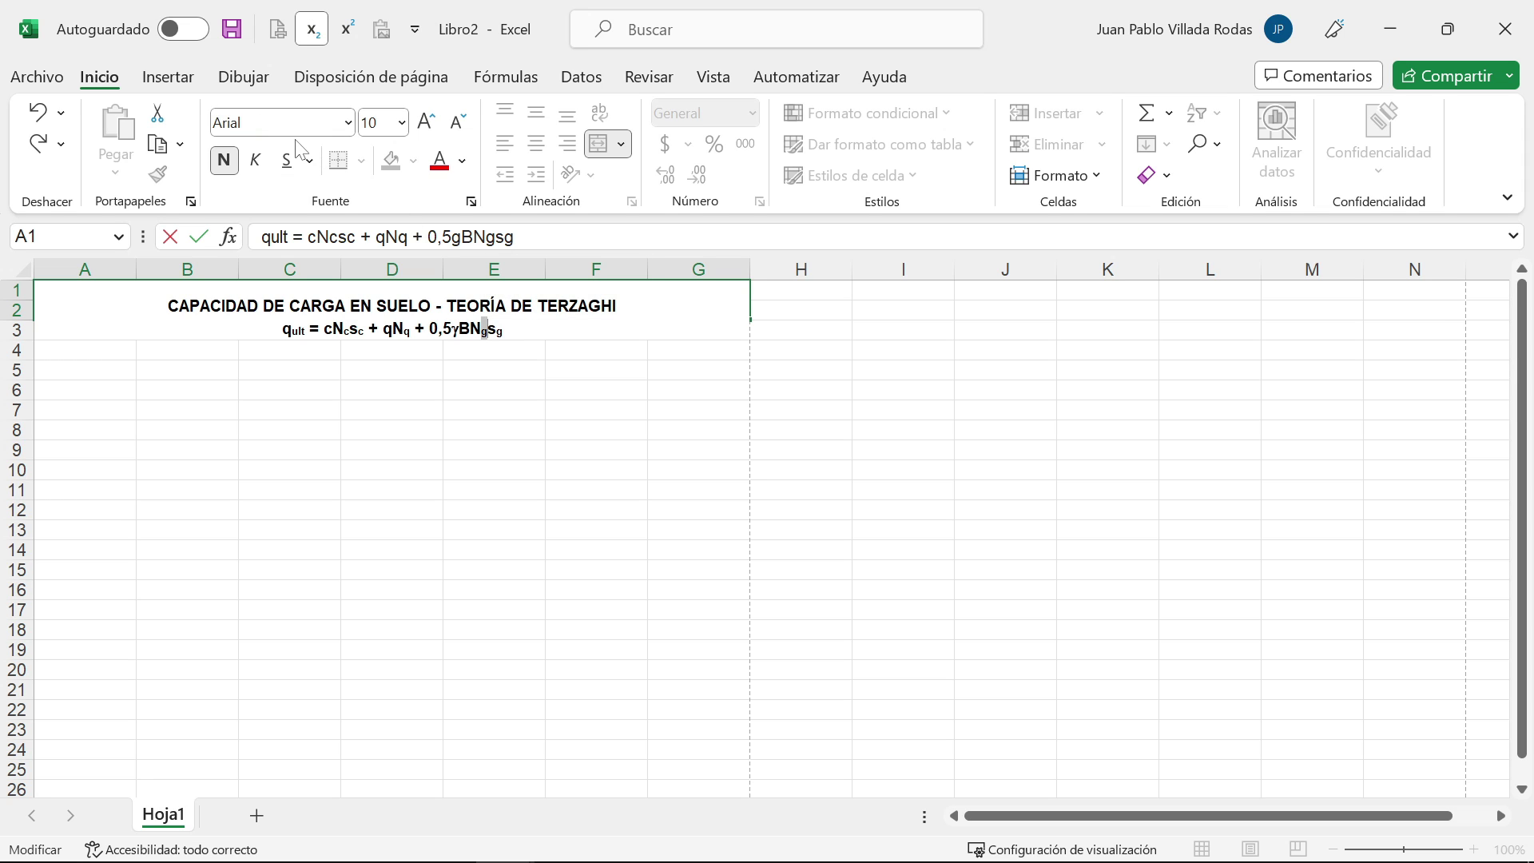
pyautogui.write('Symbol')
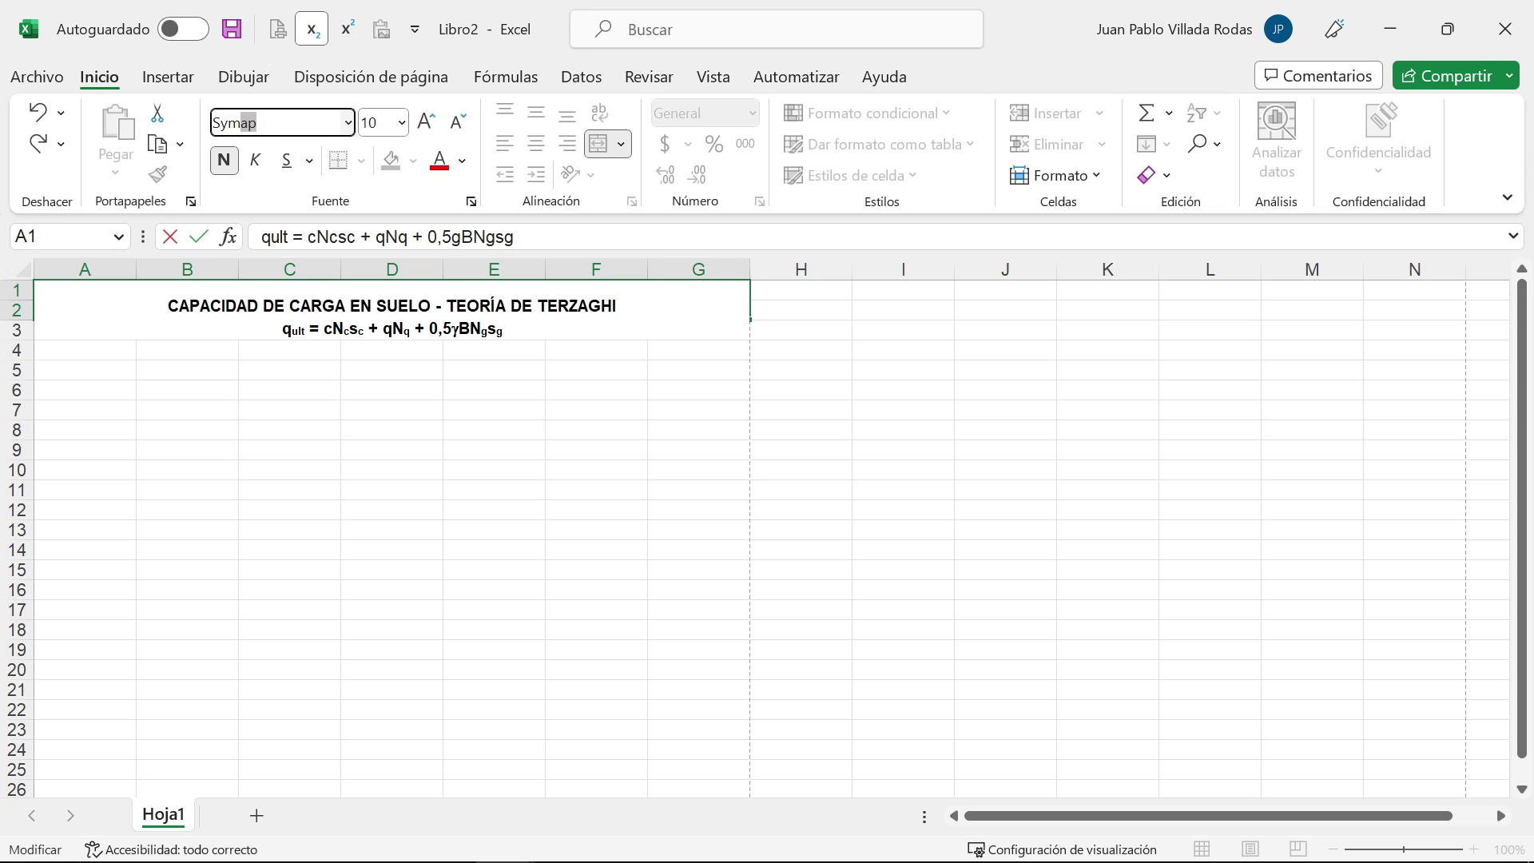
pyautogui.press('Return')
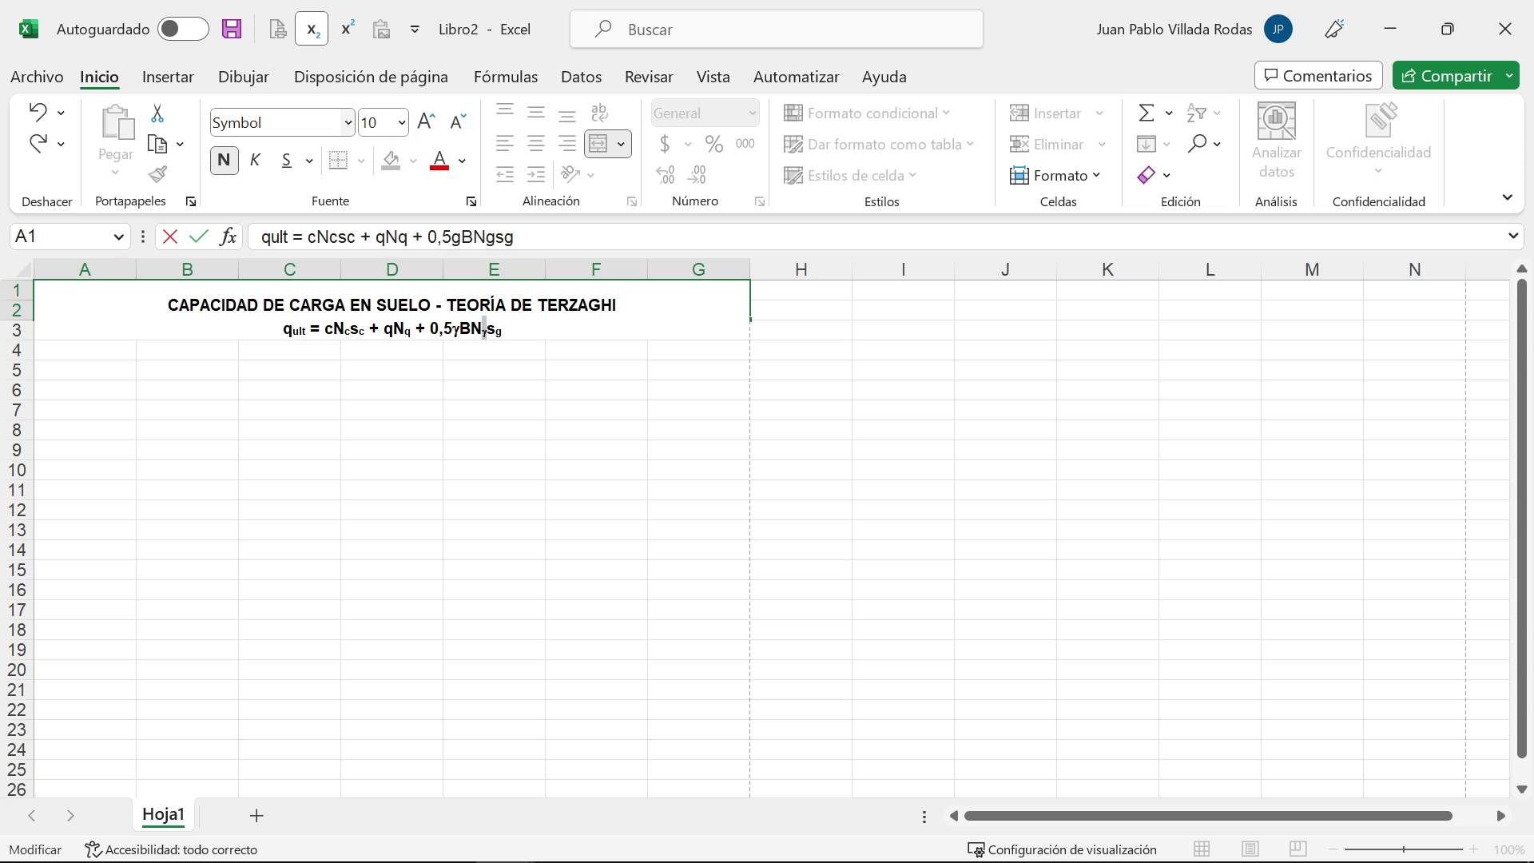
# Step: Set the subscript g after the final s to the Symbol font and finish editing the title cell
pyautogui.press('Right')
pyautogui.hotkey('shift', 'Right')
pyautogui.click(272, 122)
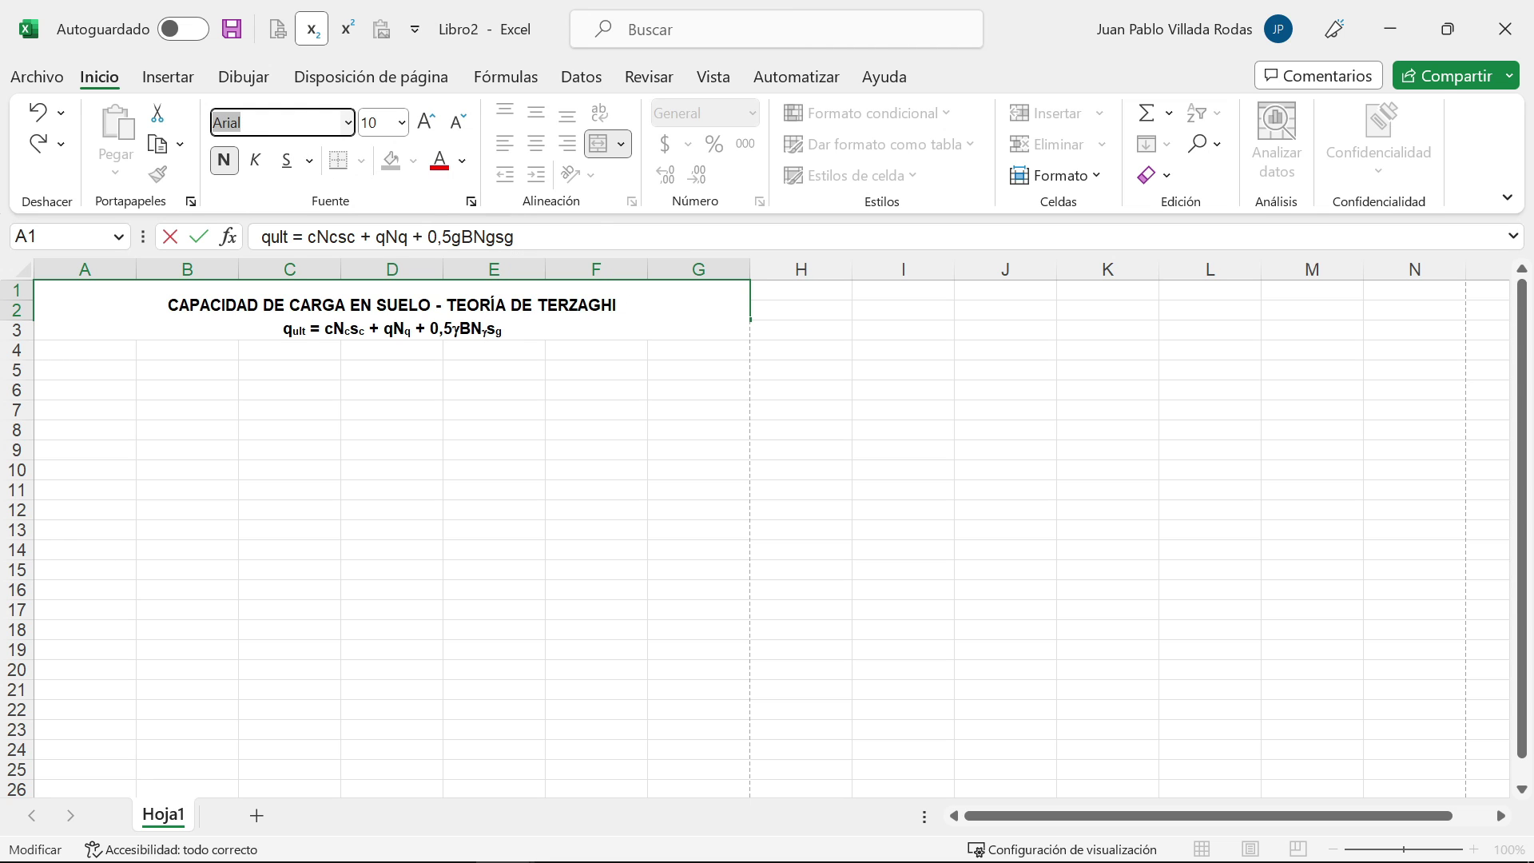
pyautogui.write('Symbol')
pyautogui.press('Return')
pyautogui.press('Return')
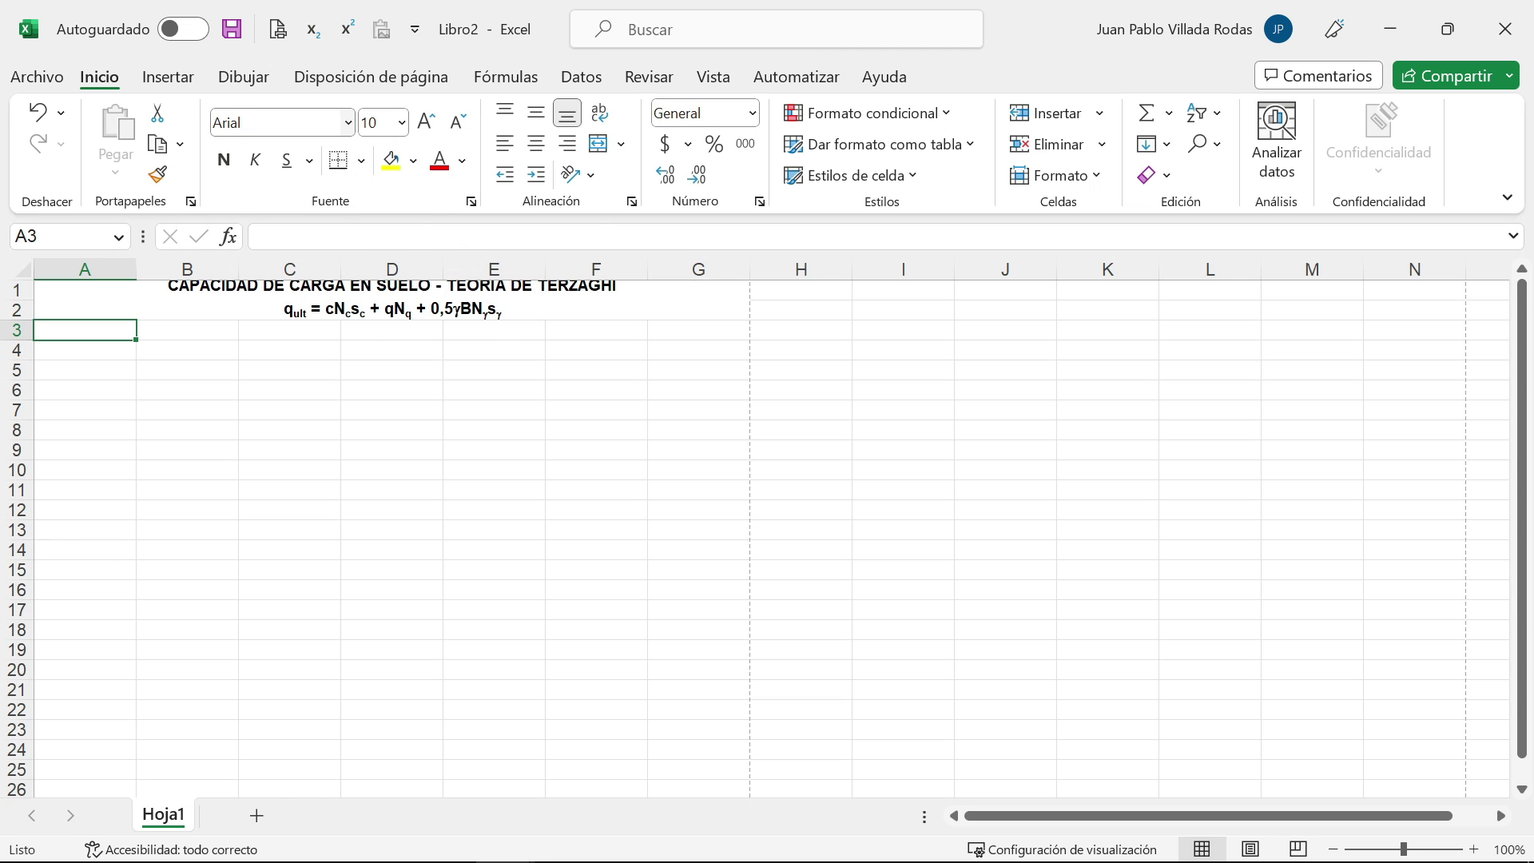
pyautogui.click(337, 310)
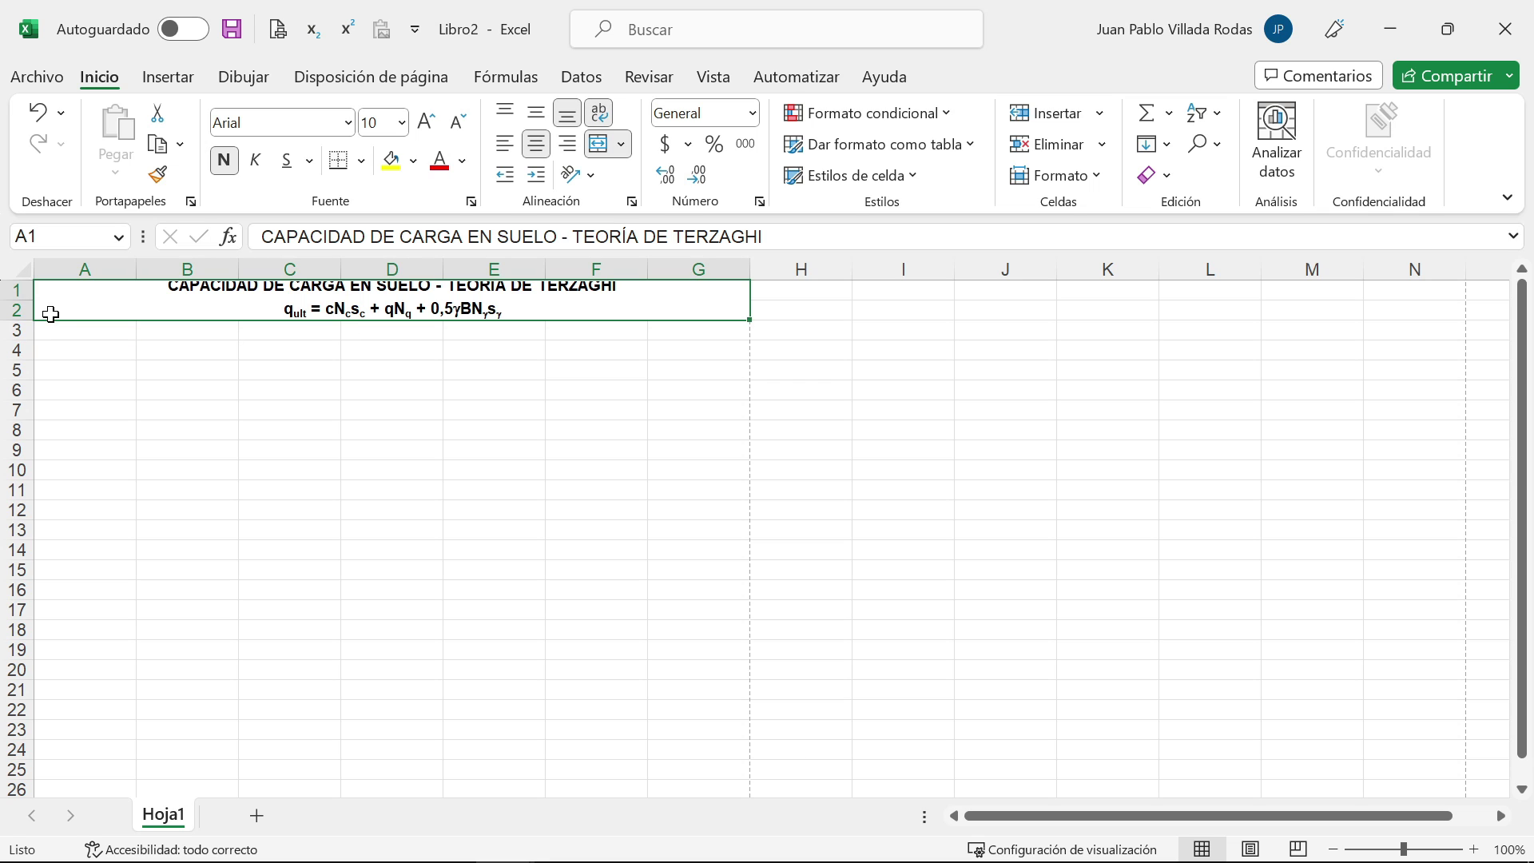
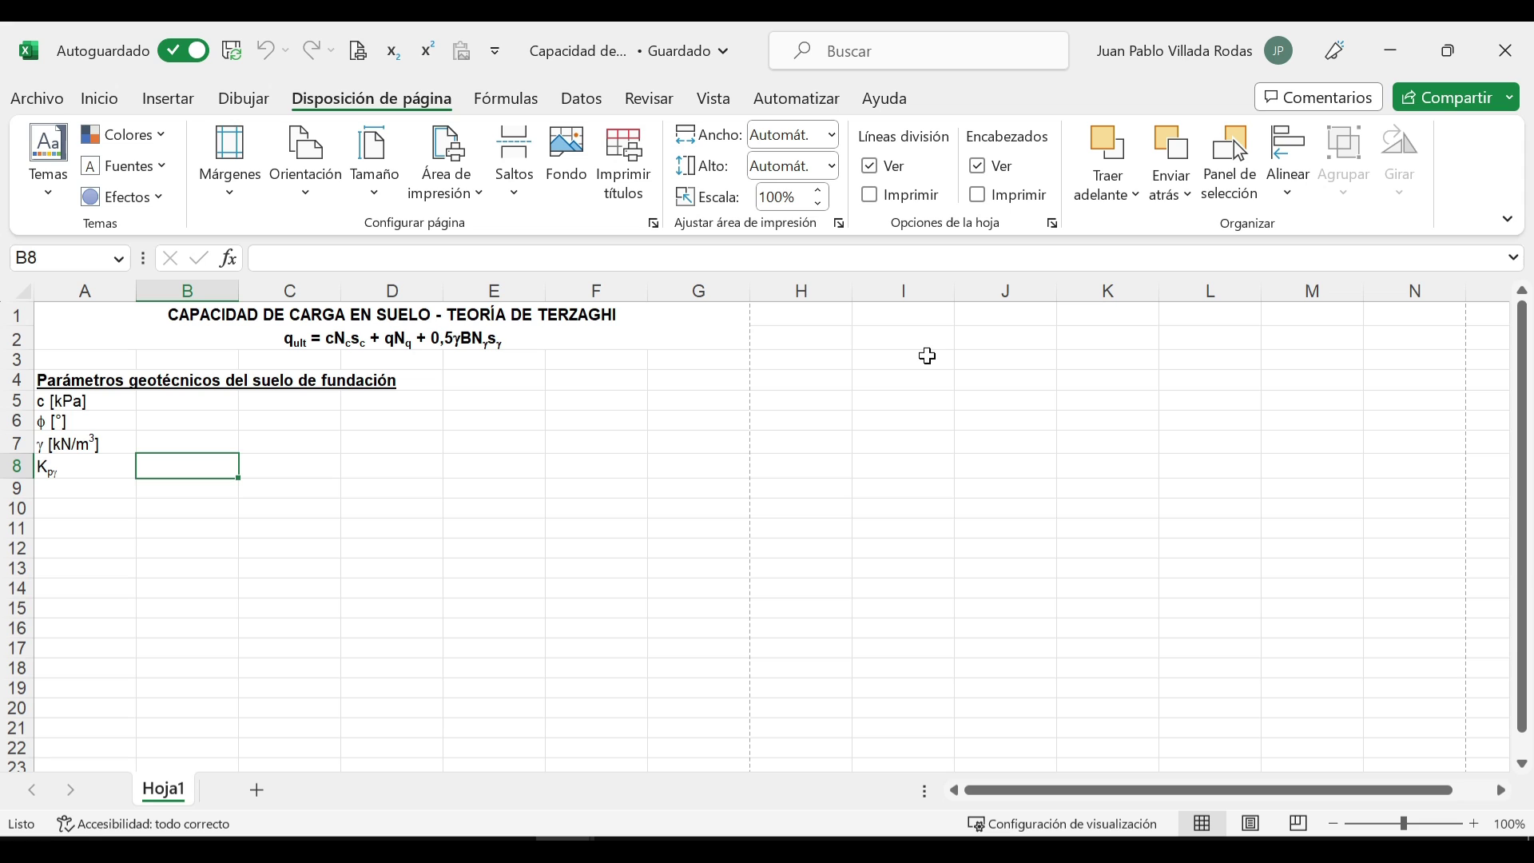
# Step: Enter the heading "AUXILIARES DE CÁLCULO" in cell H1 and make it bold
pyautogui.click(801, 318)
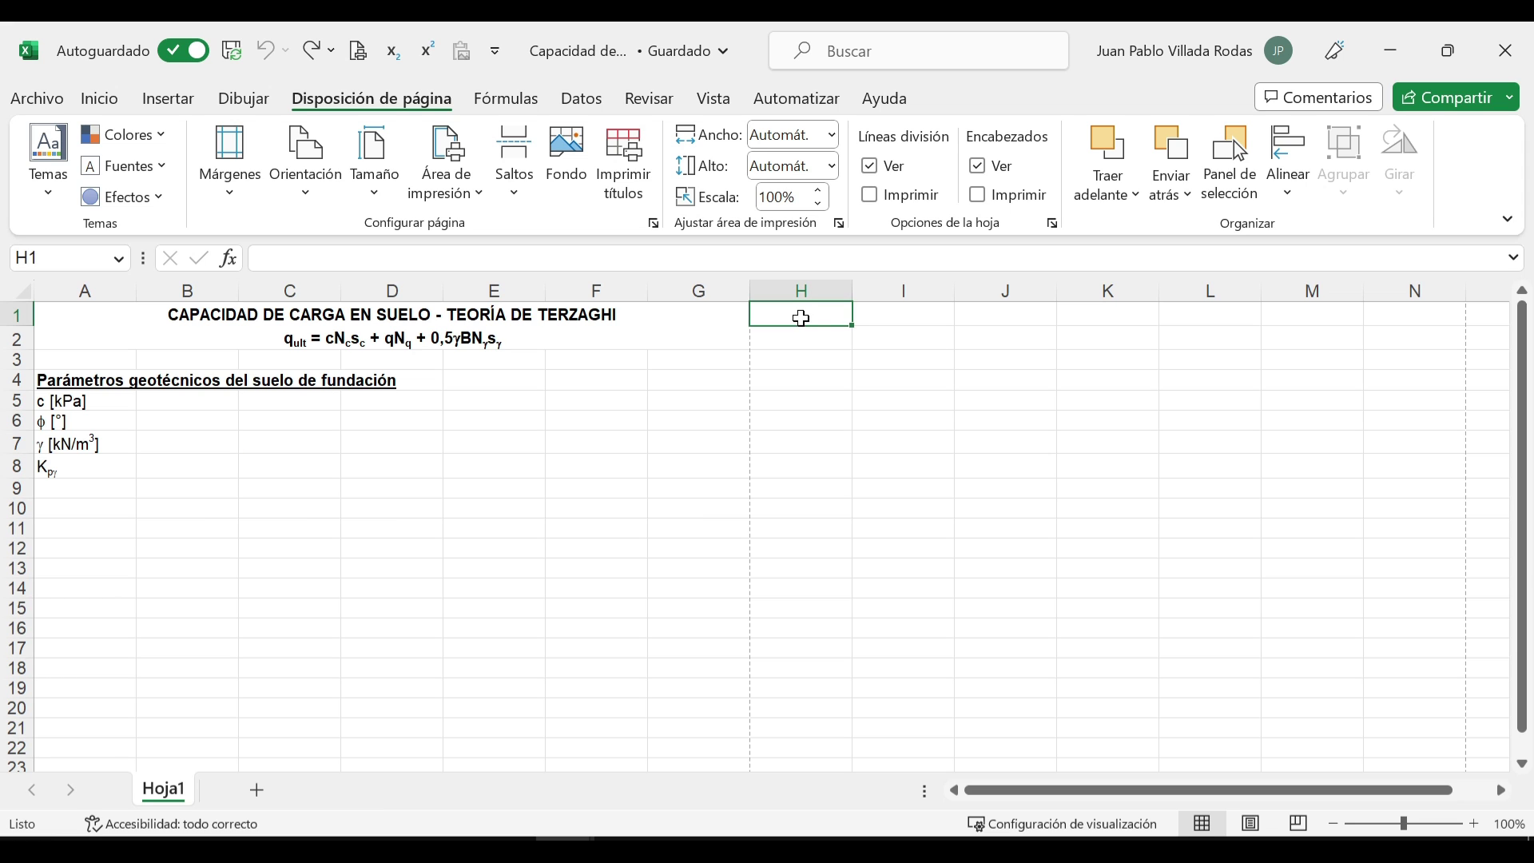
pyautogui.write('AUXI')
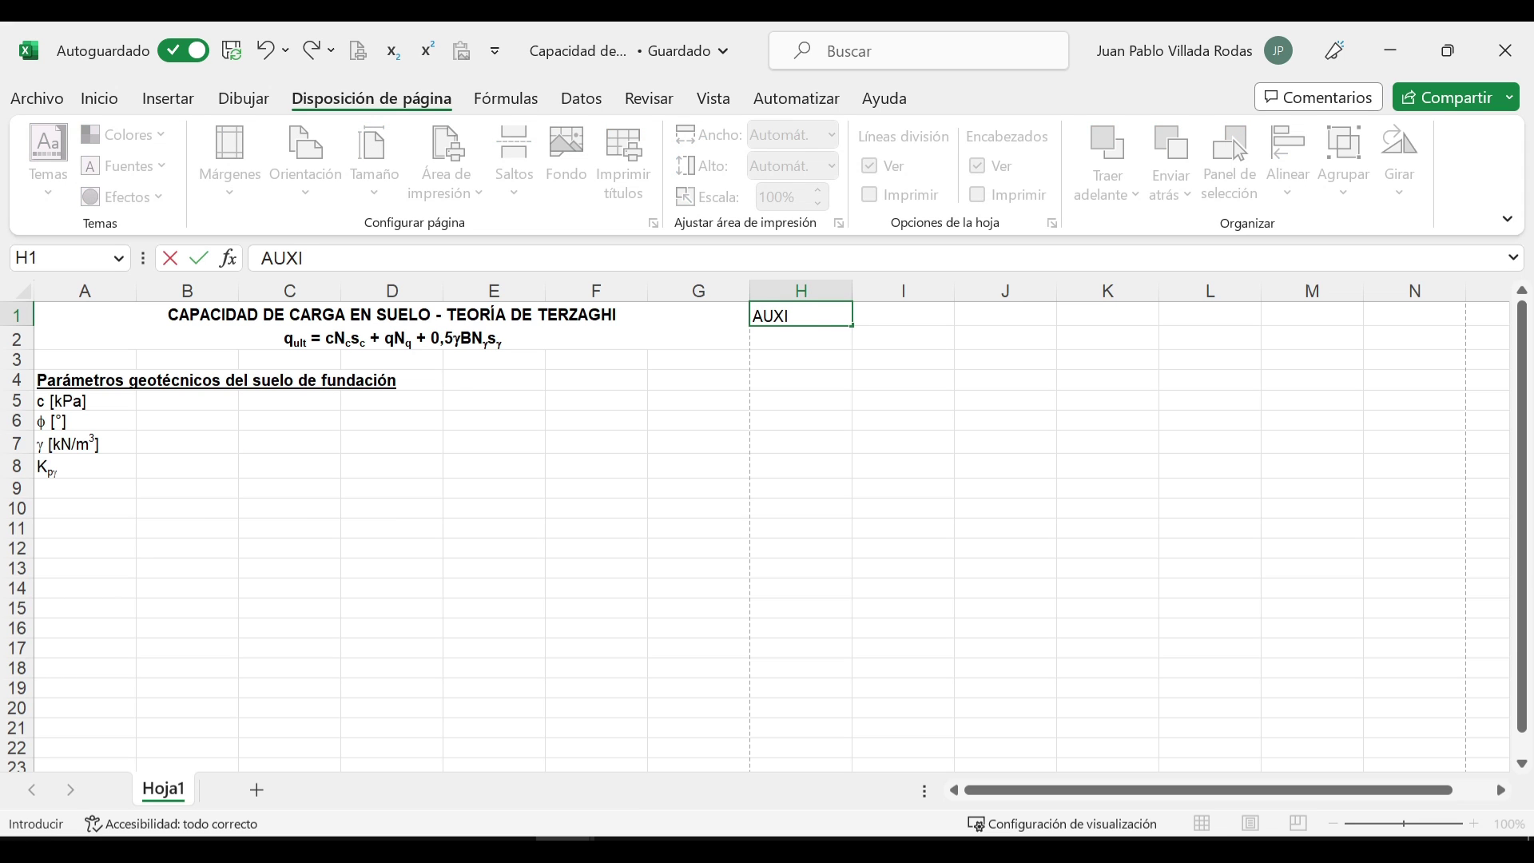
pyautogui.write('LIARES DE')
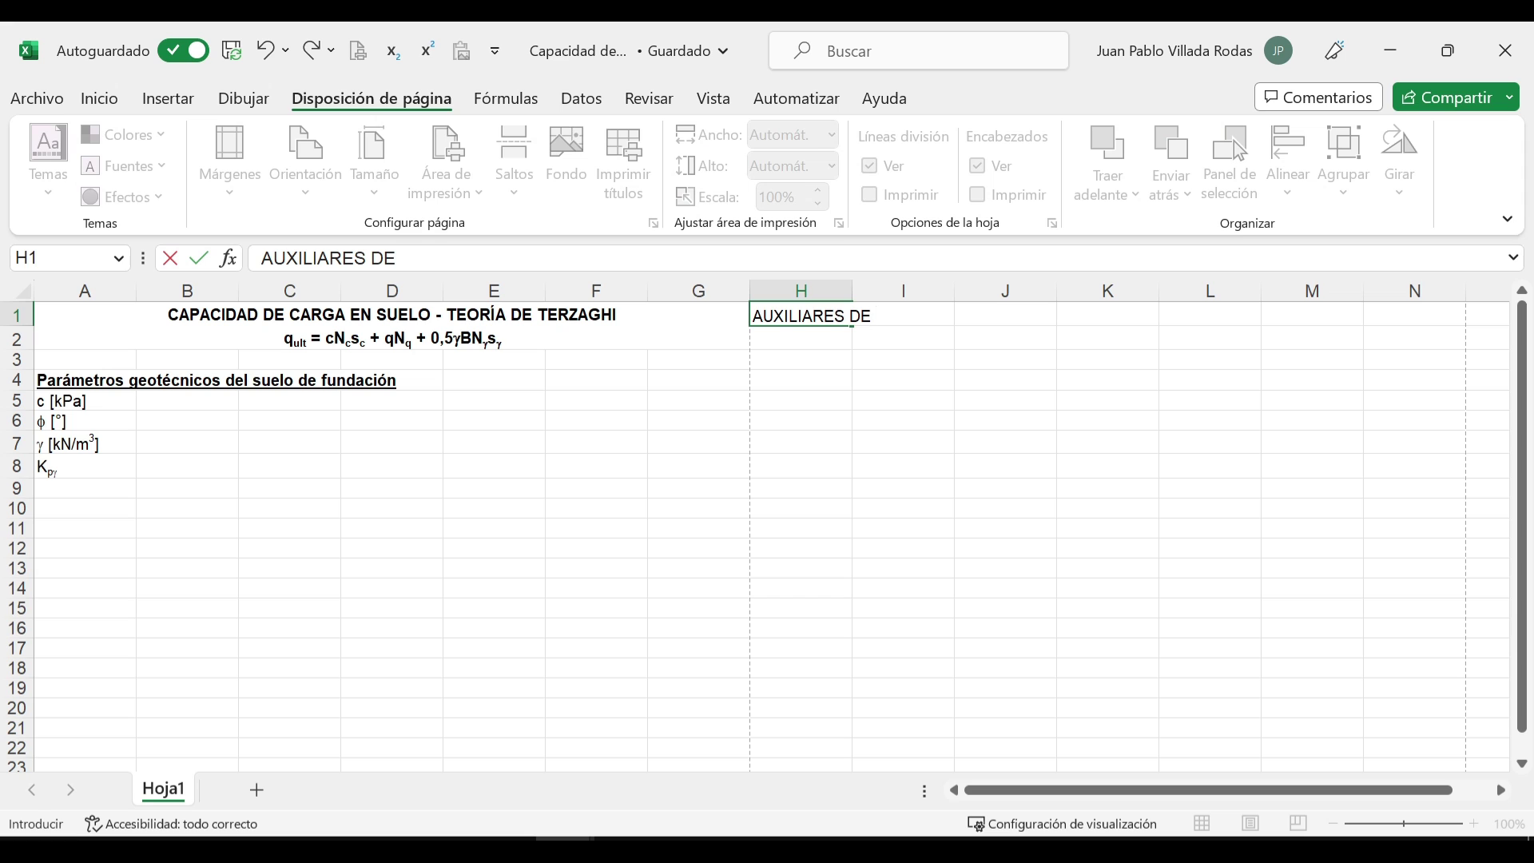
pyautogui.write(' CÁLCULO')
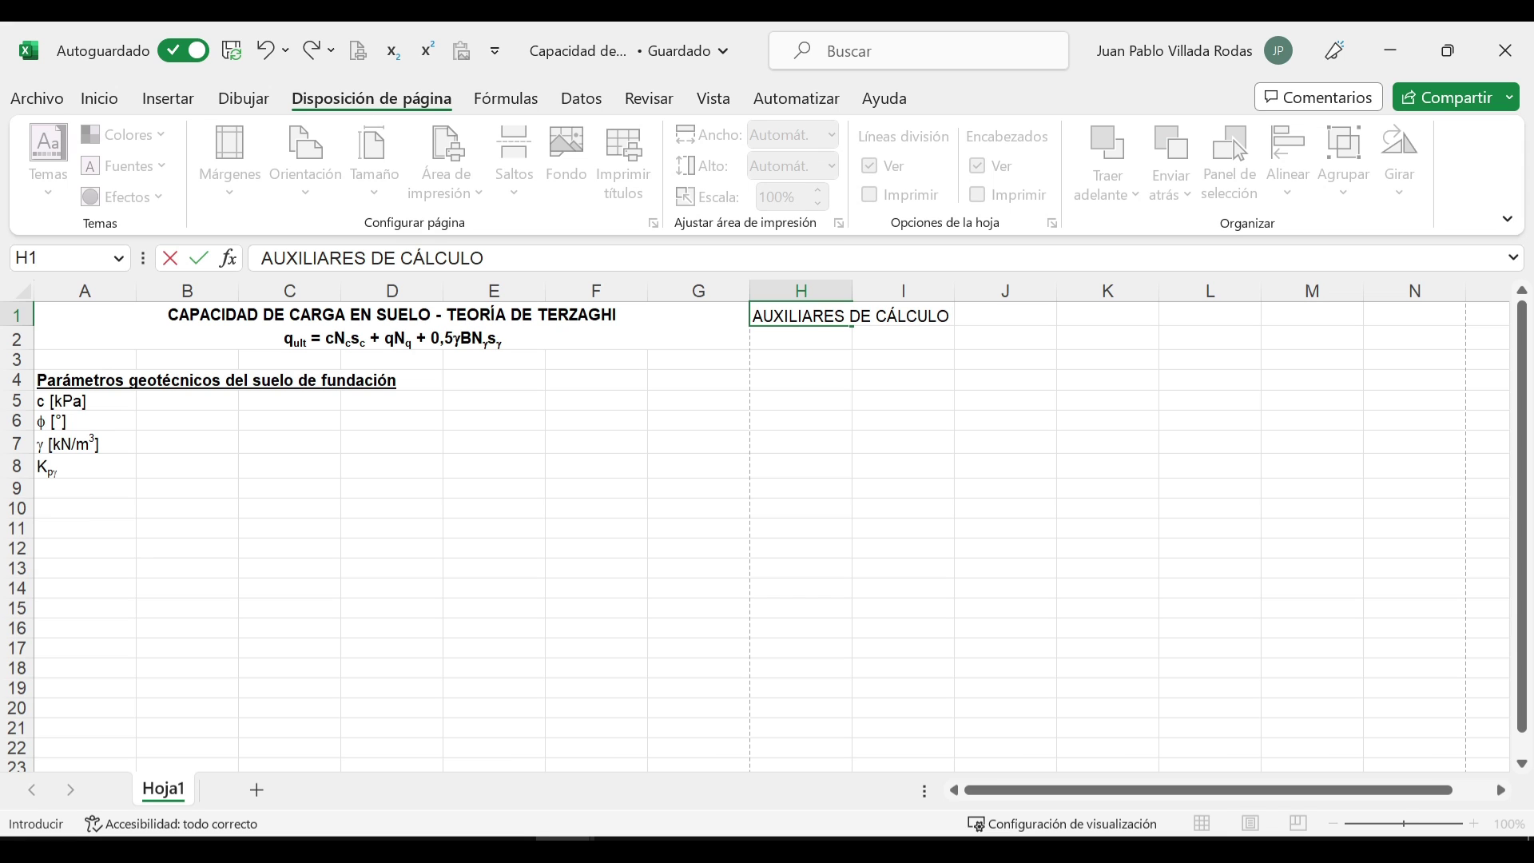
pyautogui.press('Return')
pyautogui.click(801, 318)
pyautogui.hotkey('ctrl', 'n')
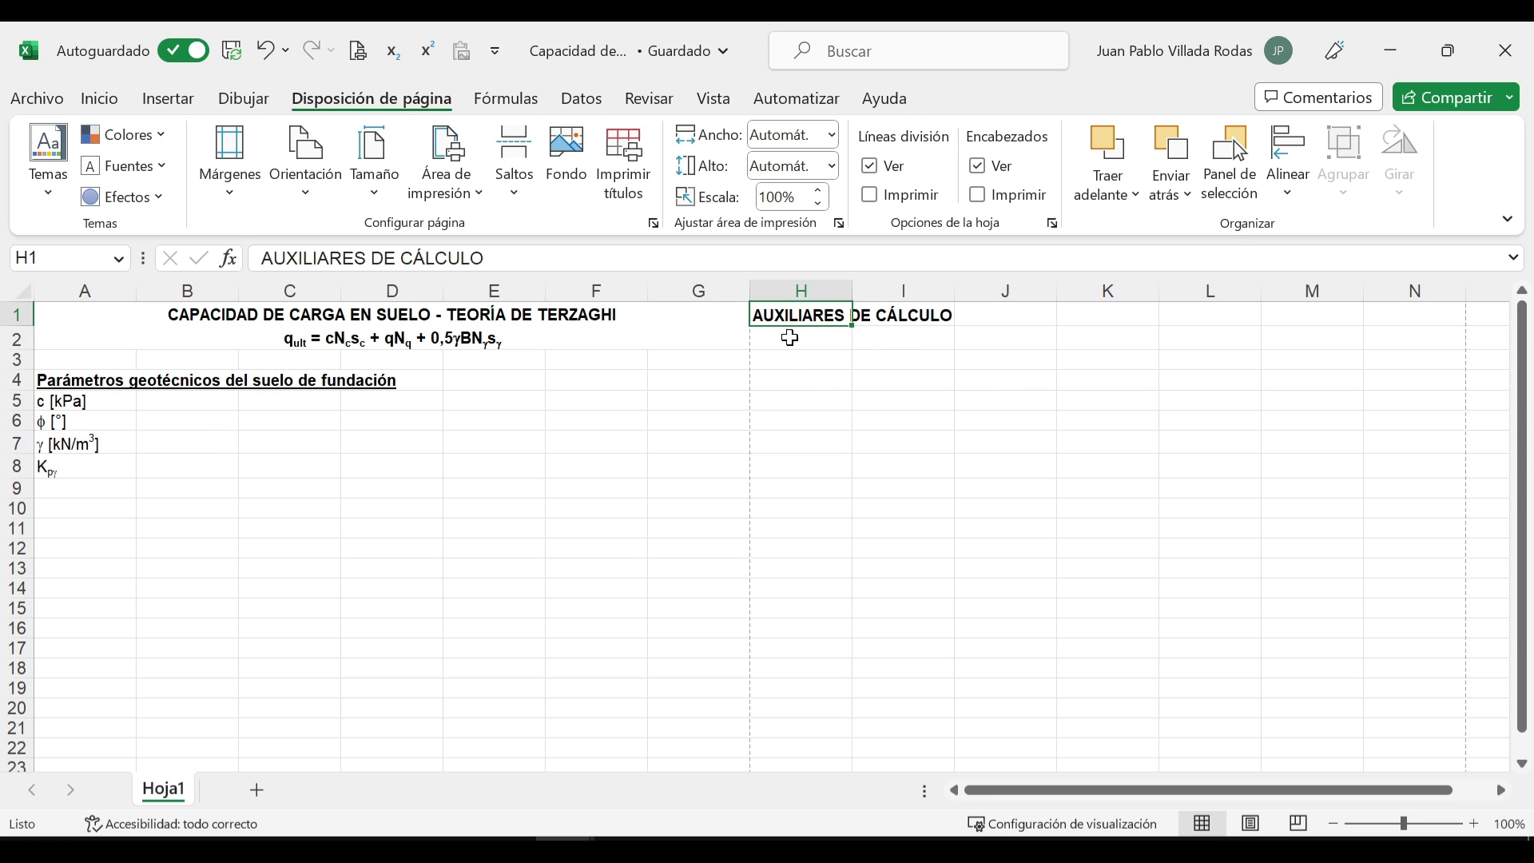
# Step: Copy the Kpγ label from A8 into H2 and make it bold
pyautogui.click(82, 468)
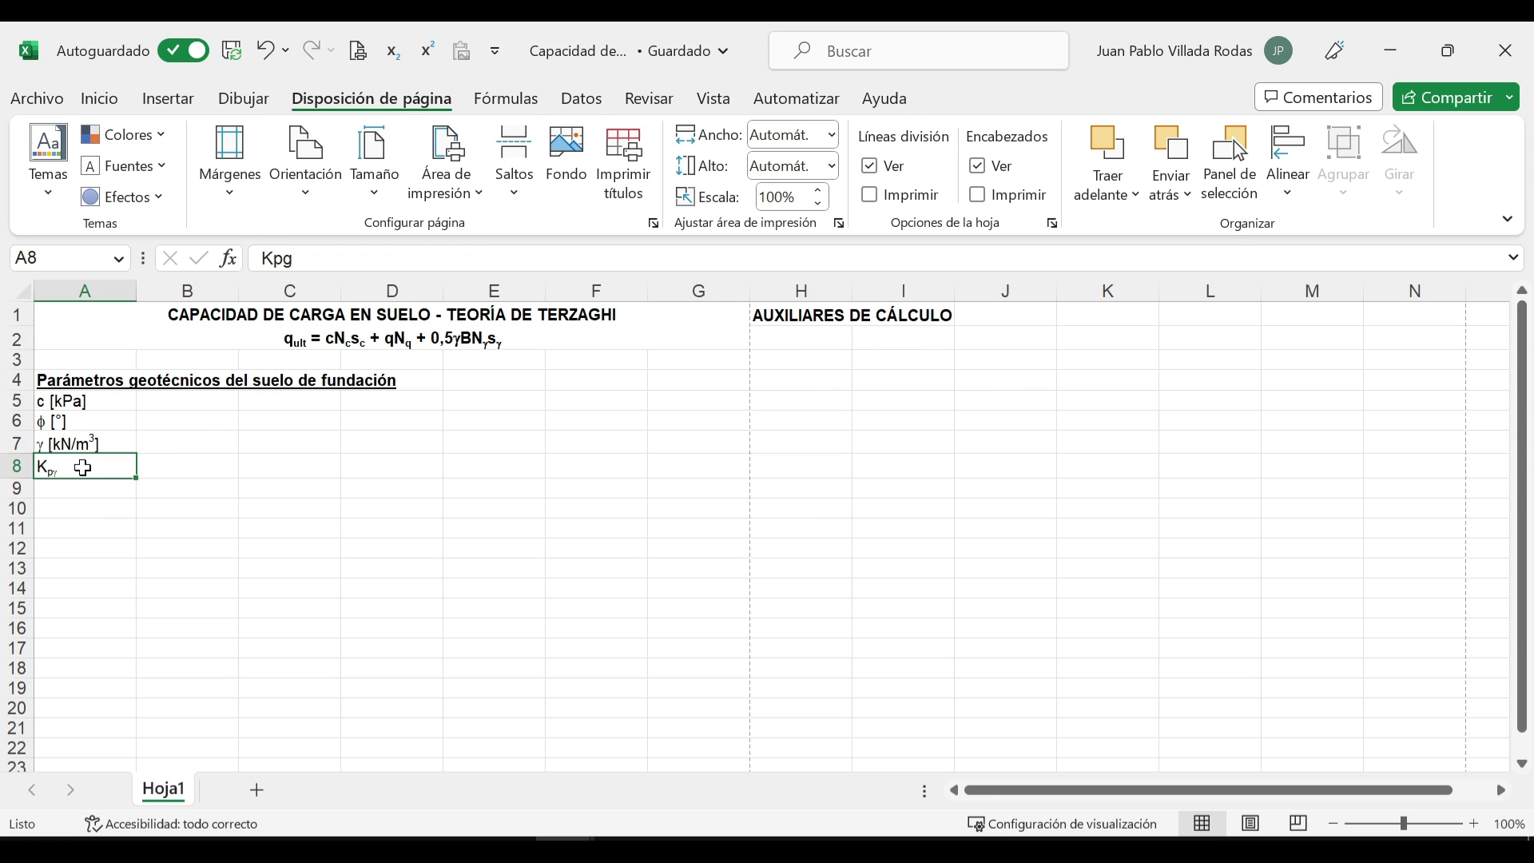
pyautogui.hotkey('ctrl', 'c')
pyautogui.click(803, 339)
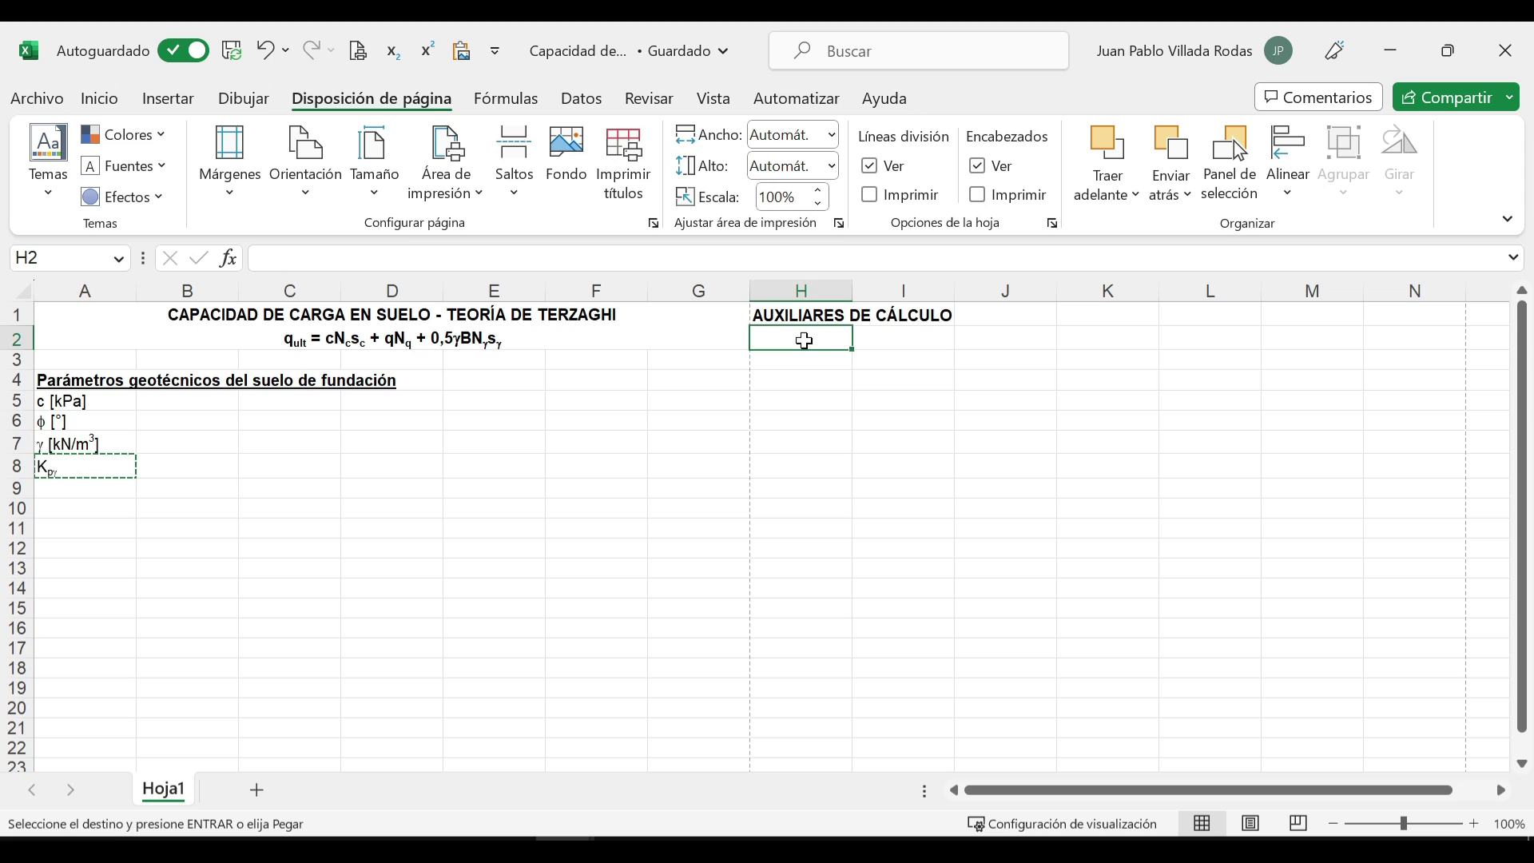
pyautogui.hotkey('ctrl', 'v')
pyautogui.press('Escape')
pyautogui.hotkey('ctrl', 'u')
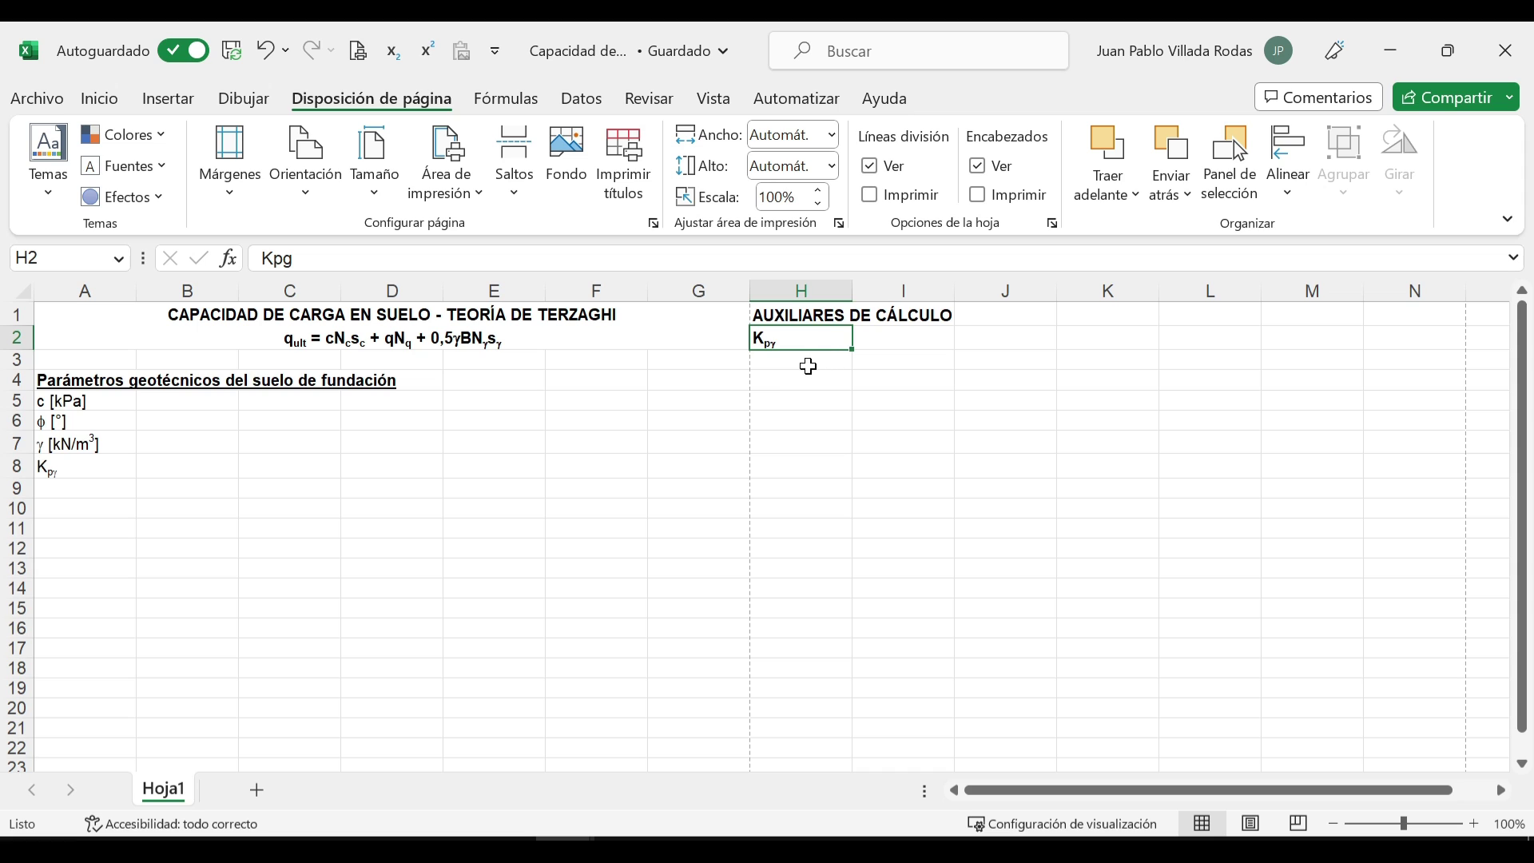
# Step: Copy the φ [°] label from A6 into H3 and the Kpγ label from A8 into I3
pyautogui.click(61, 424)
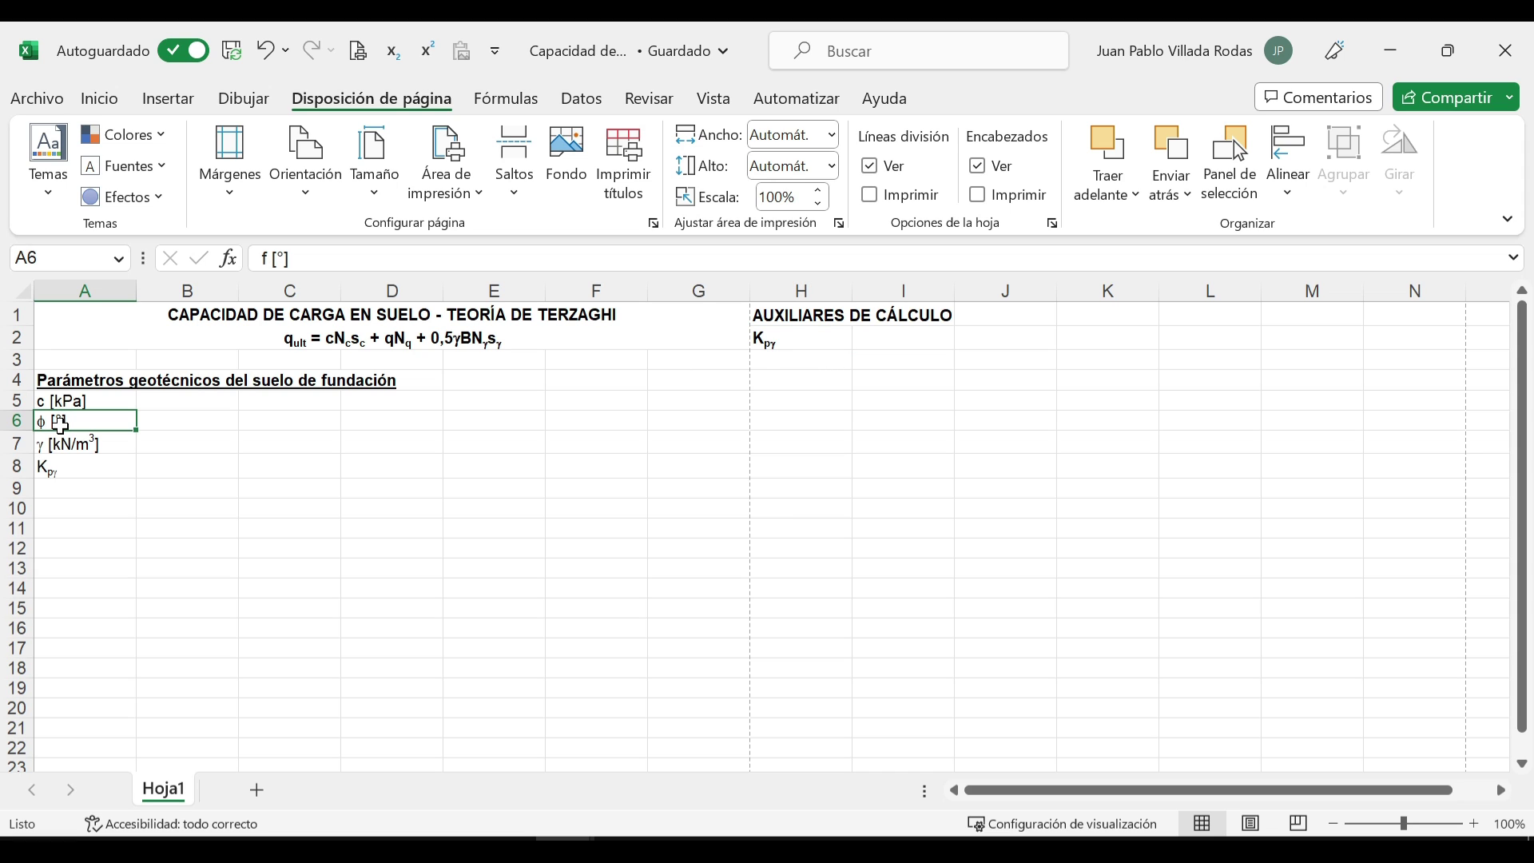
pyautogui.hotkey('ctrl', 'c')
pyautogui.click(803, 365)
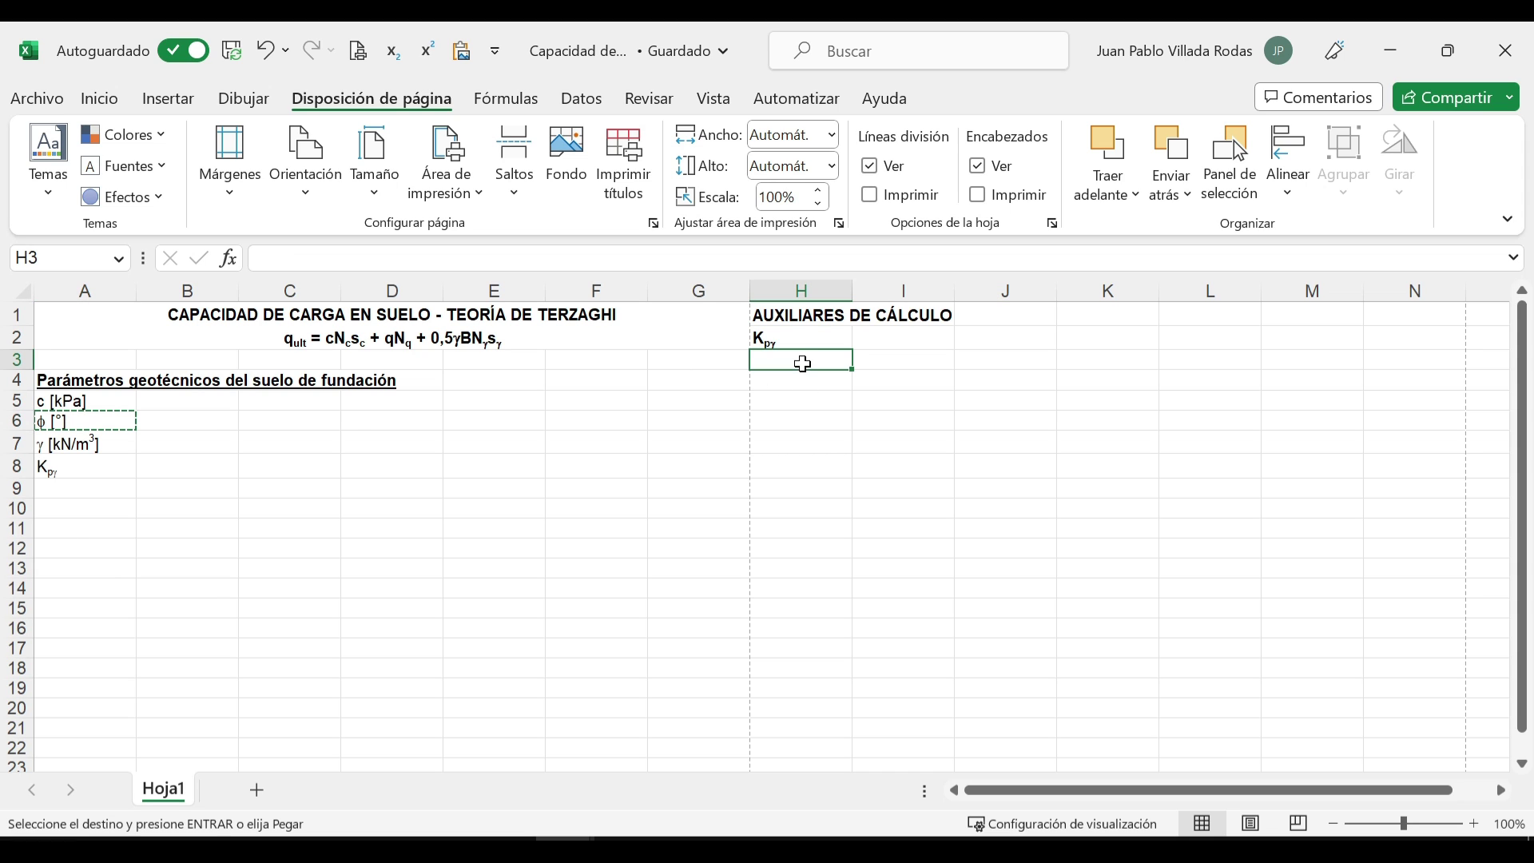
pyautogui.hotkey('ctrl', 'v')
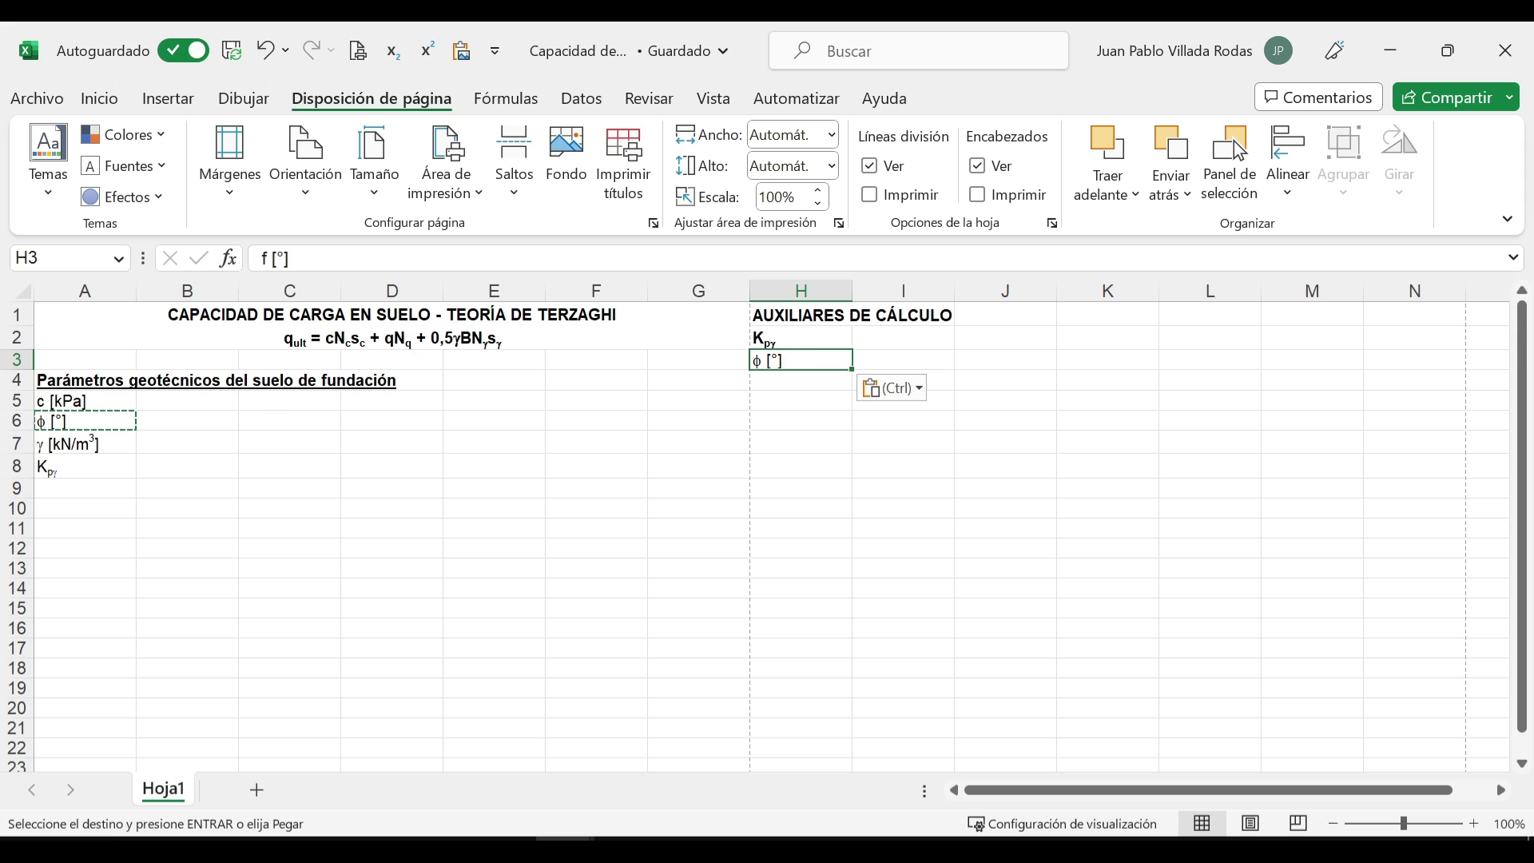
pyautogui.click(81, 473)
pyautogui.hotkey('ctrl', 'c')
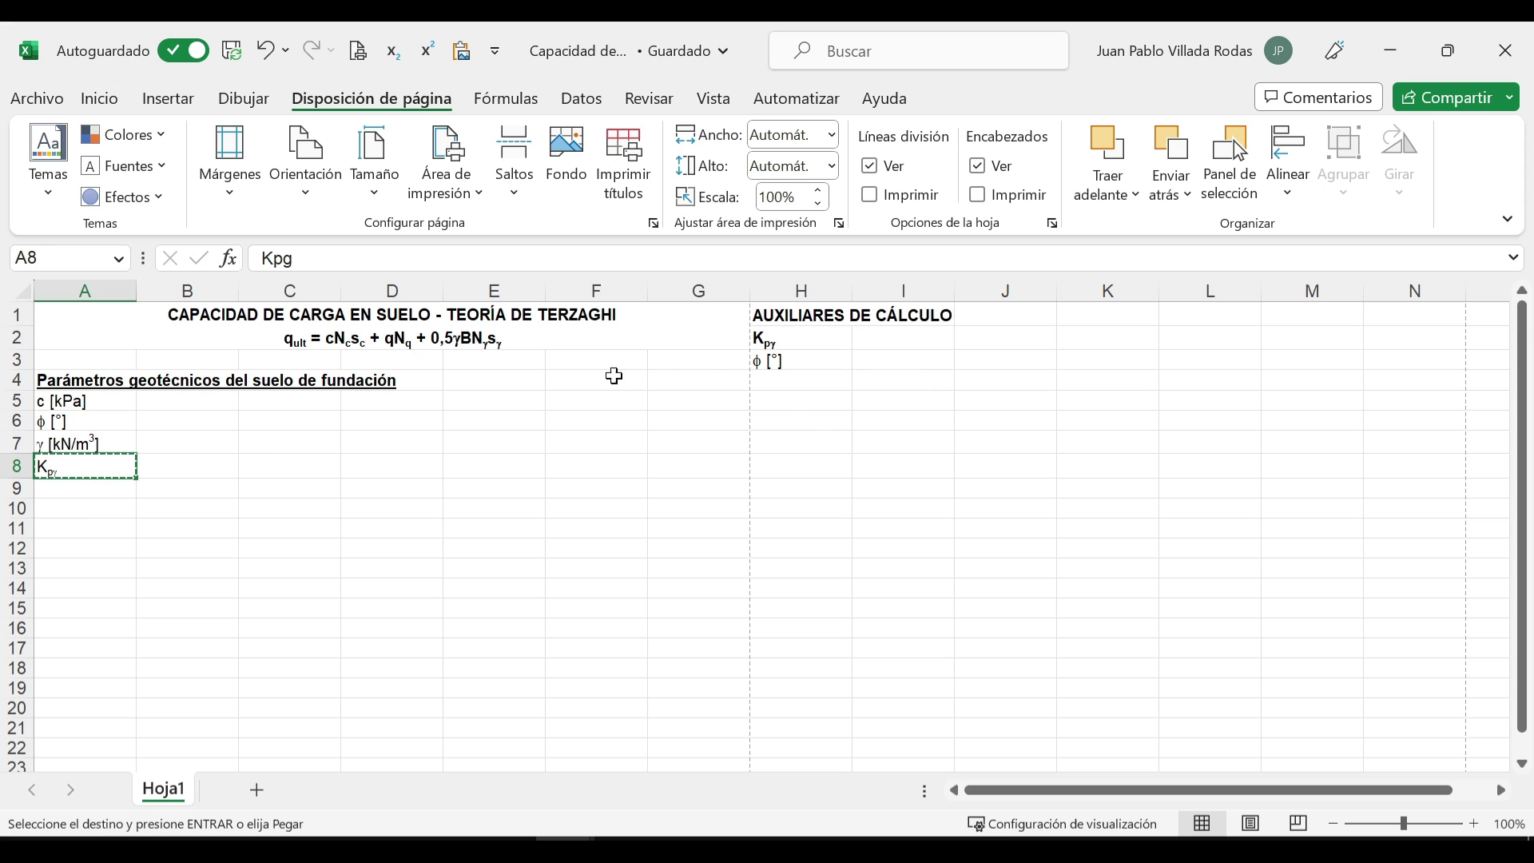
pyautogui.click(870, 364)
pyautogui.hotkey('ctrl', 'v')
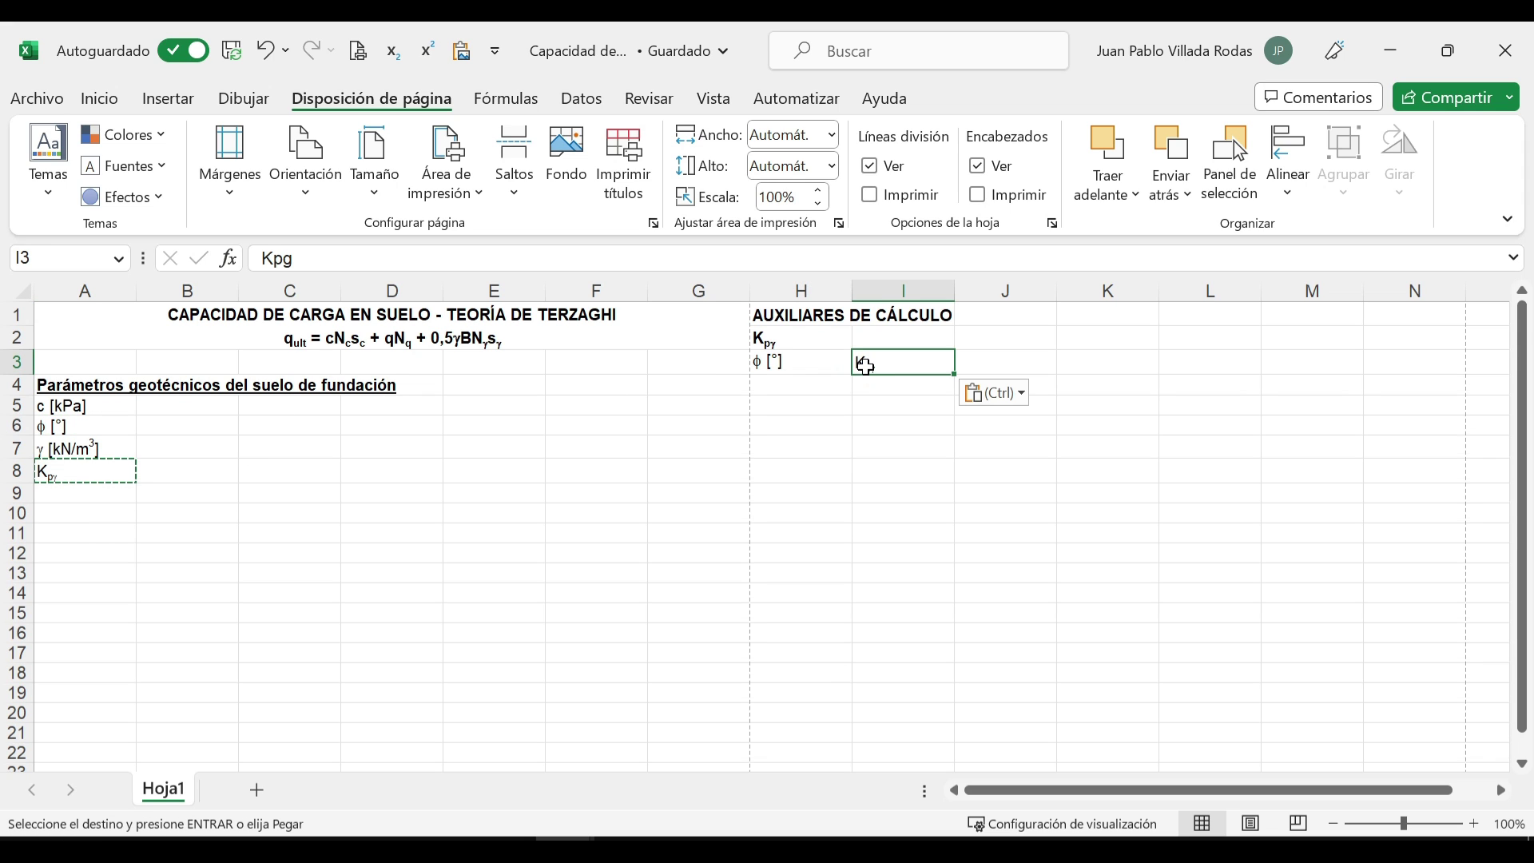
# Step: Append " (real)" to the Kpγ label in I3 and format the added text as subscript
pyautogui.click(293, 257)
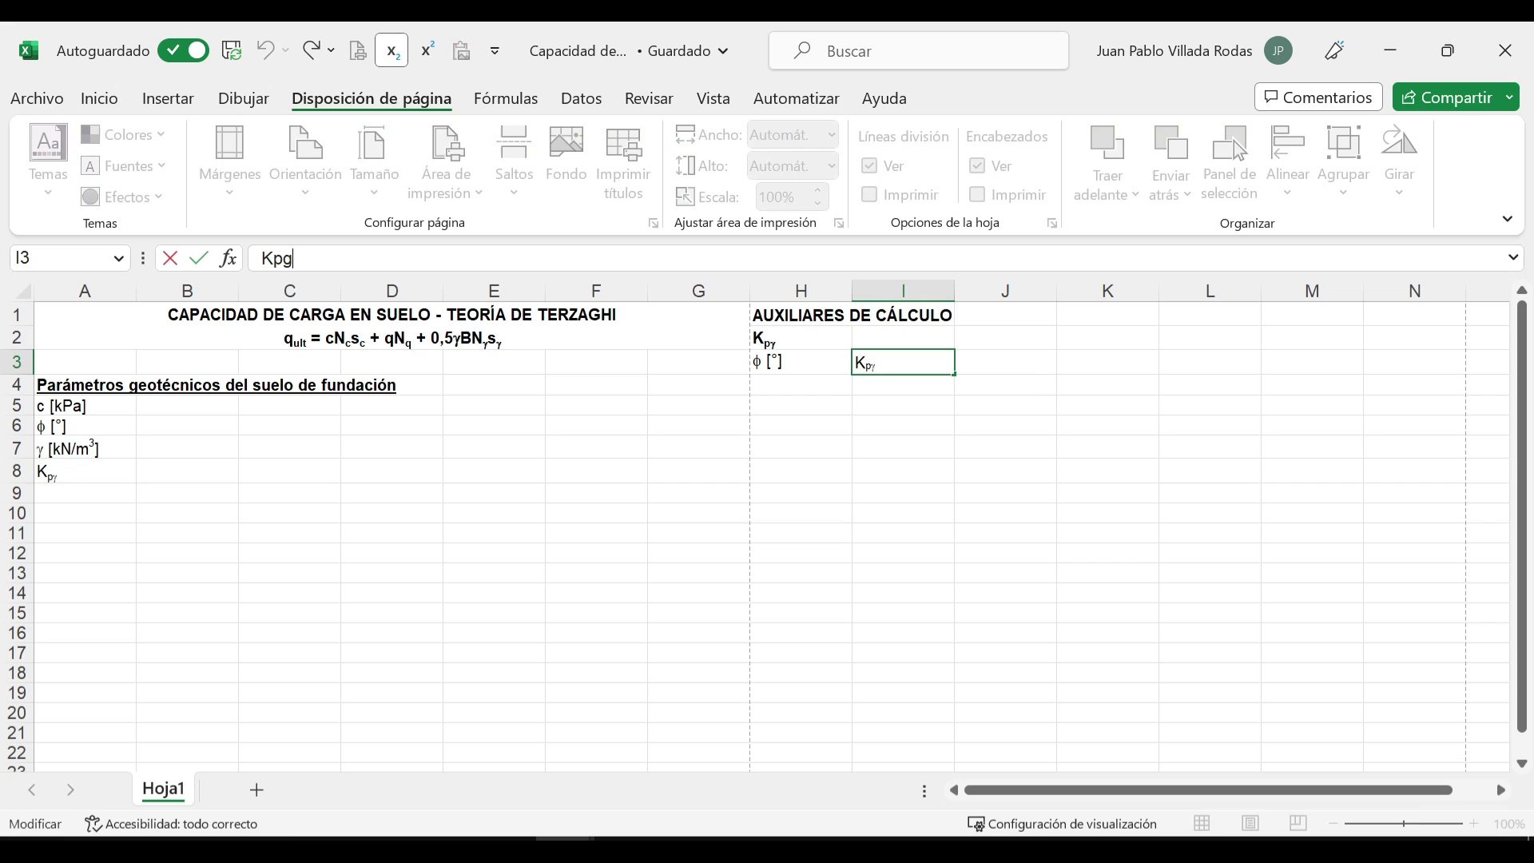
pyautogui.write('(REAL')
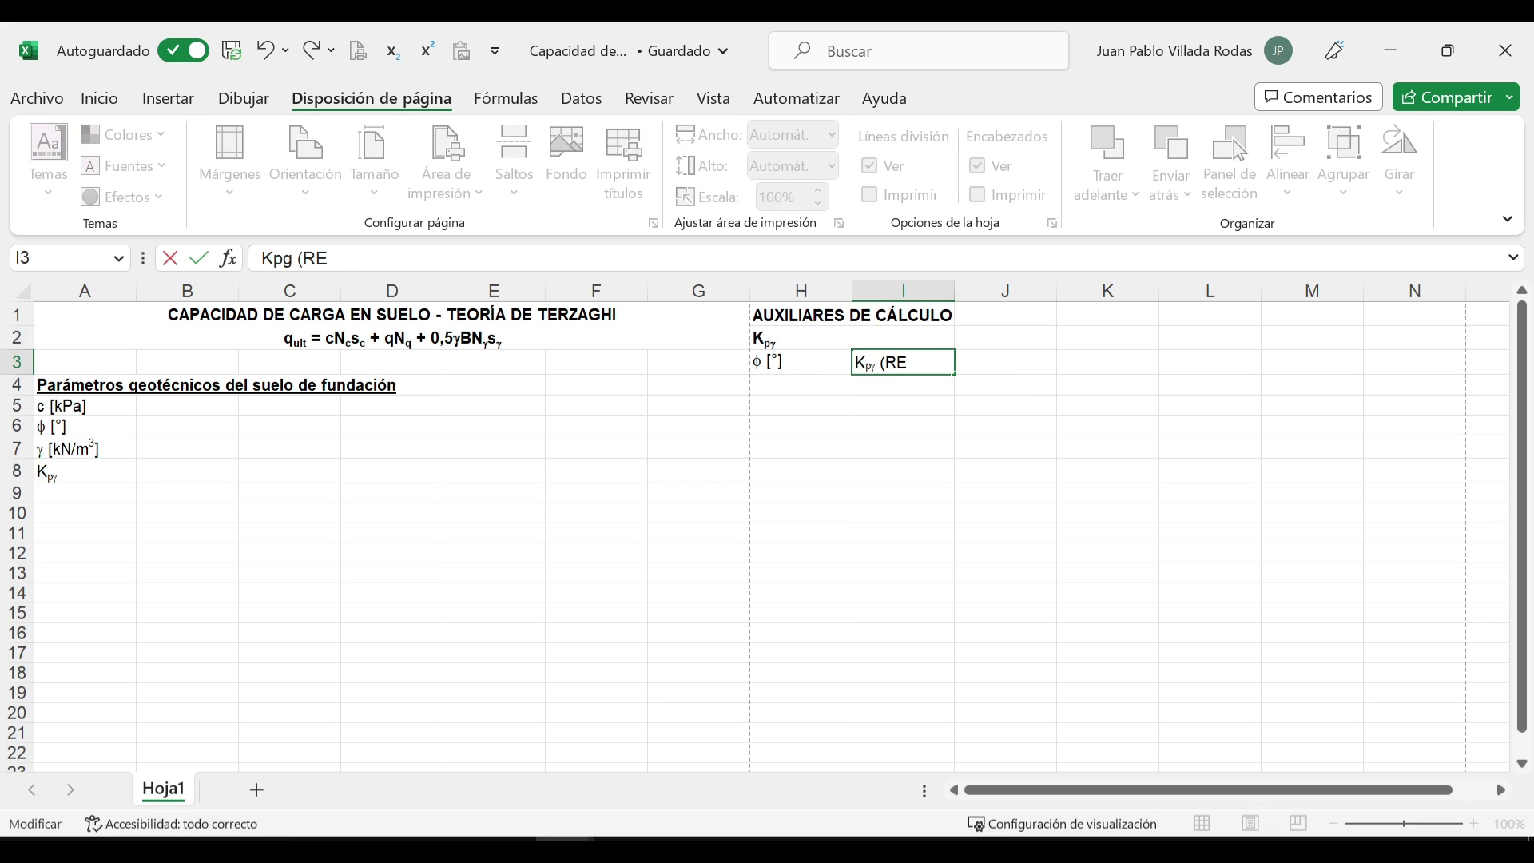
pyautogui.press('BackSpace')
pyautogui.press('BackSpace')
pyautogui.press('BackSpace')
pyautogui.press('capslock')
pyautogui.write('real')
pyautogui.moveTo(333, 258); pyautogui.dragTo(309, 257)
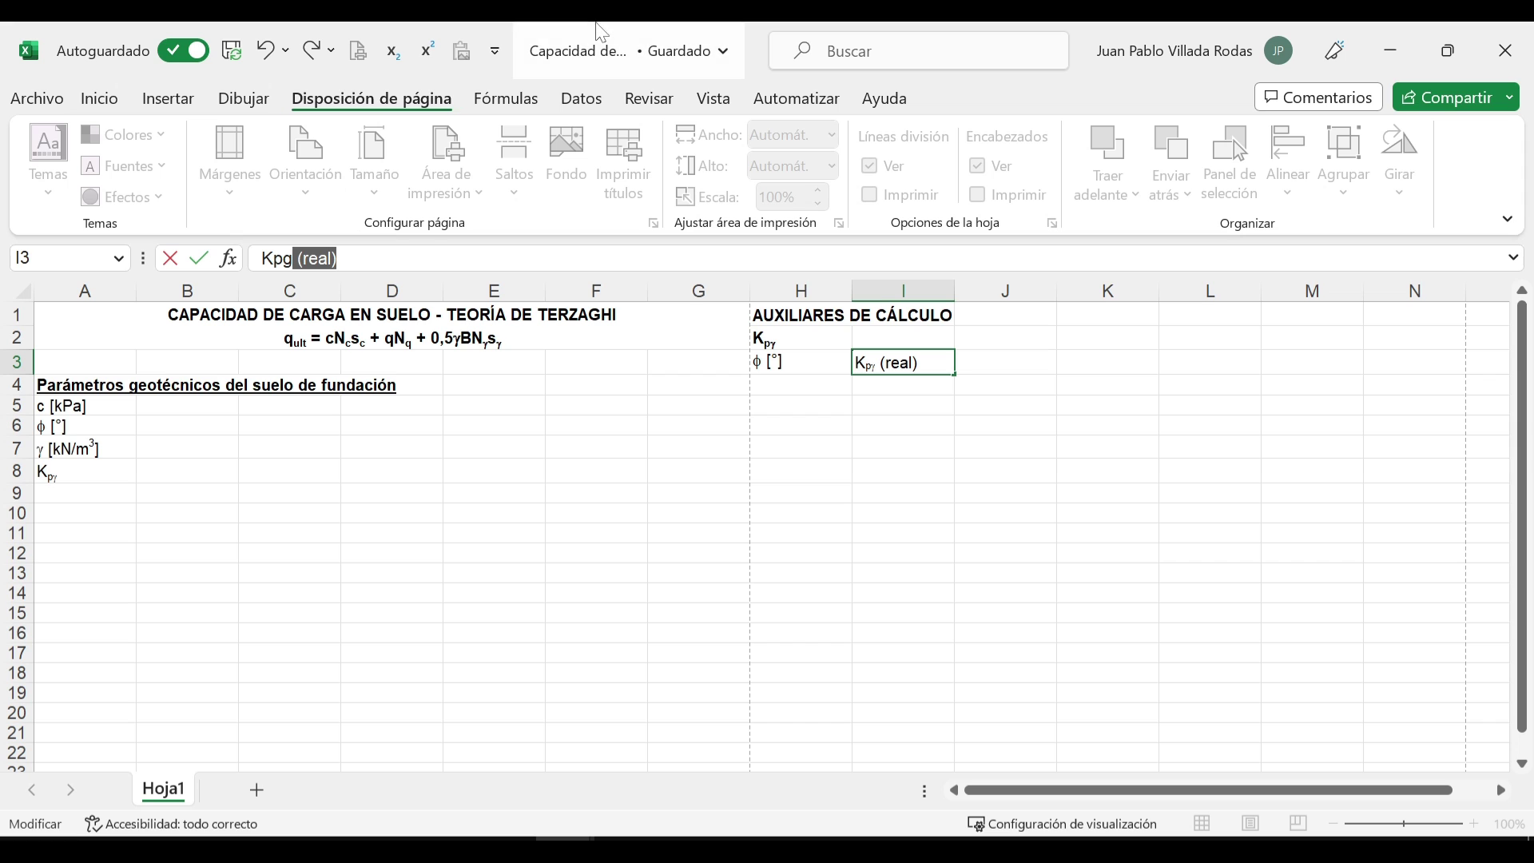
pyautogui.click(393, 50)
pyautogui.click(913, 446)
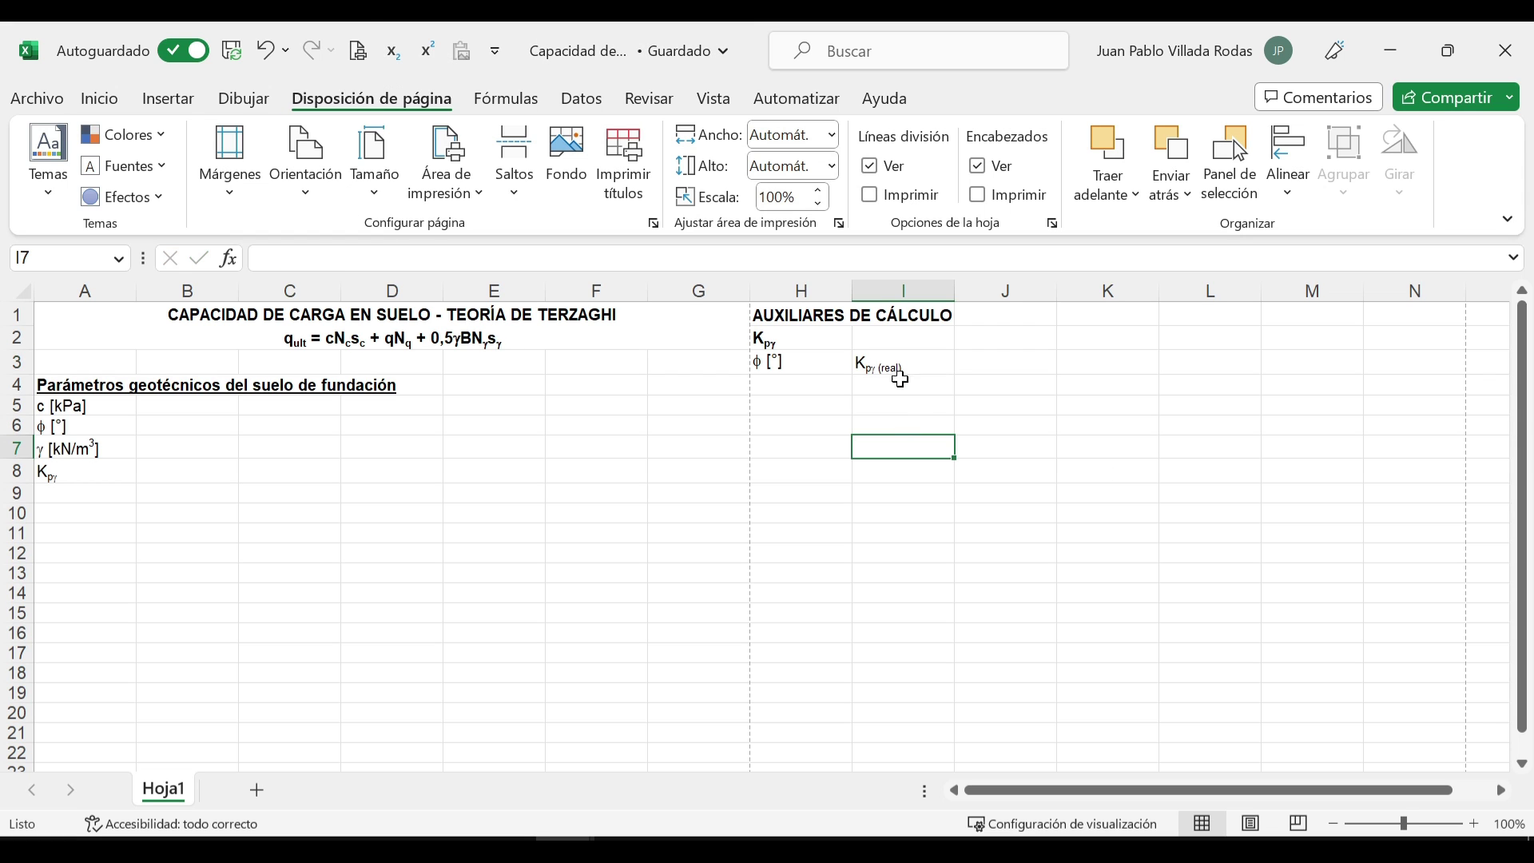
# Step: Copy the "Kpγ (real)" label from I3 into J3 and change the text in parentheses to "regresión"
pyautogui.click(896, 356)
pyautogui.hotkey('ctrl', 'c')
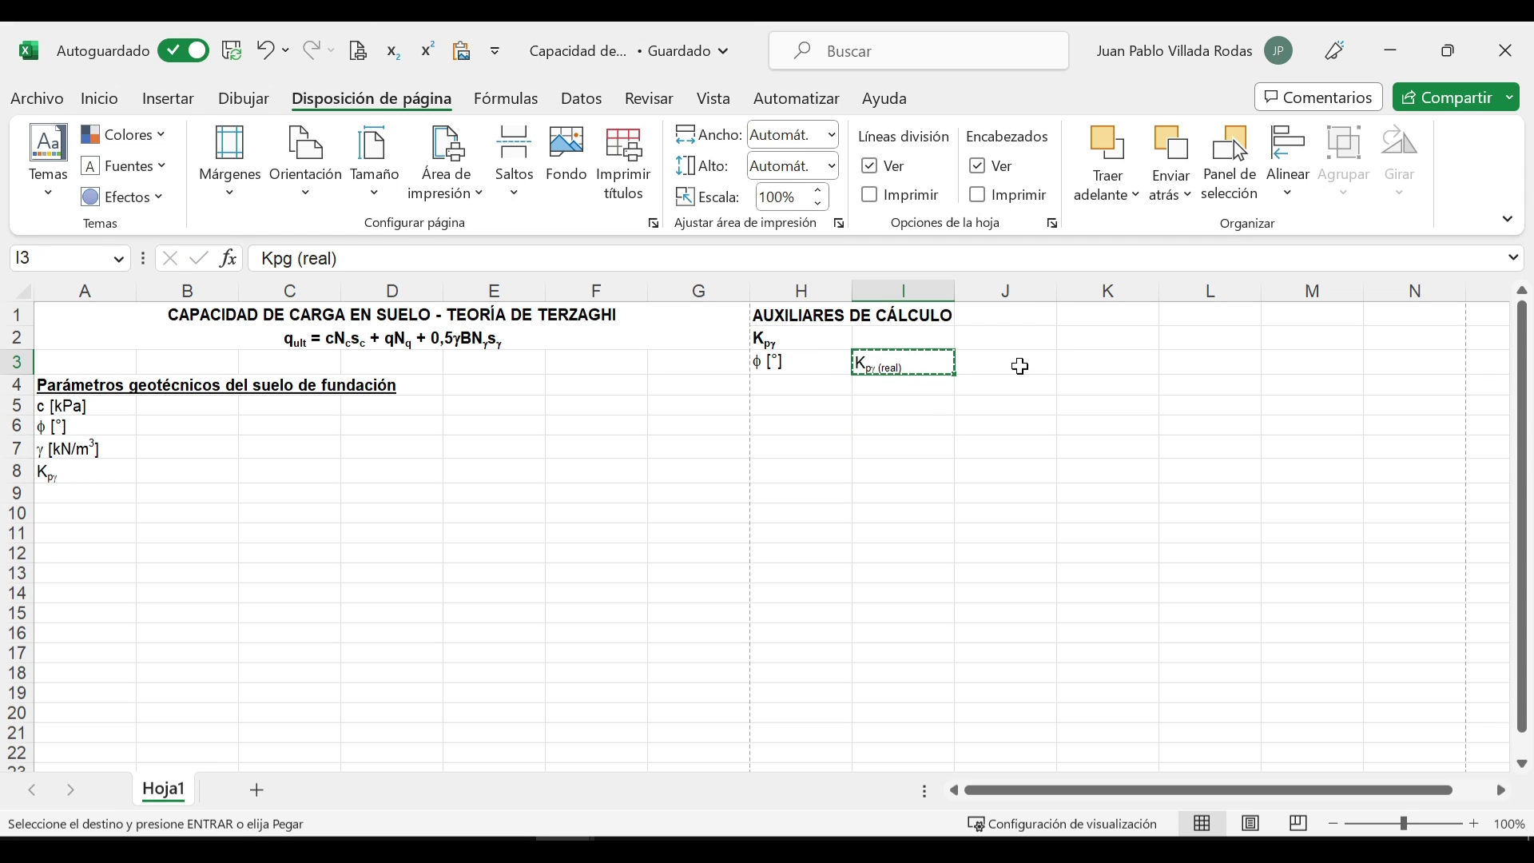
pyautogui.click(1020, 366)
pyautogui.hotkey('ctrl', 'v')
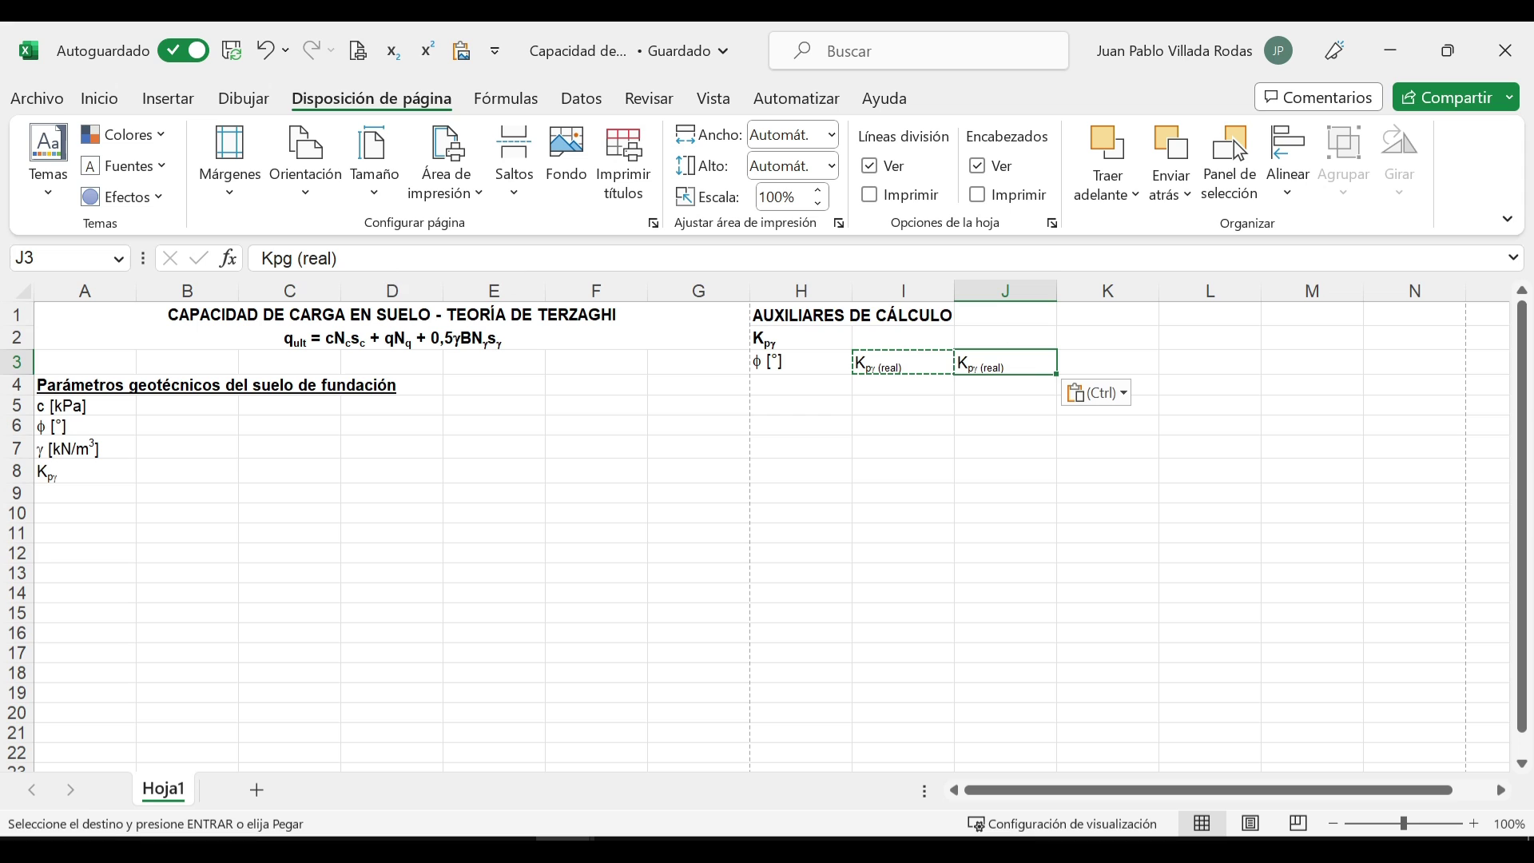
pyautogui.moveTo(319, 258); pyautogui.dragTo(331, 258)
pyautogui.write('gresi')
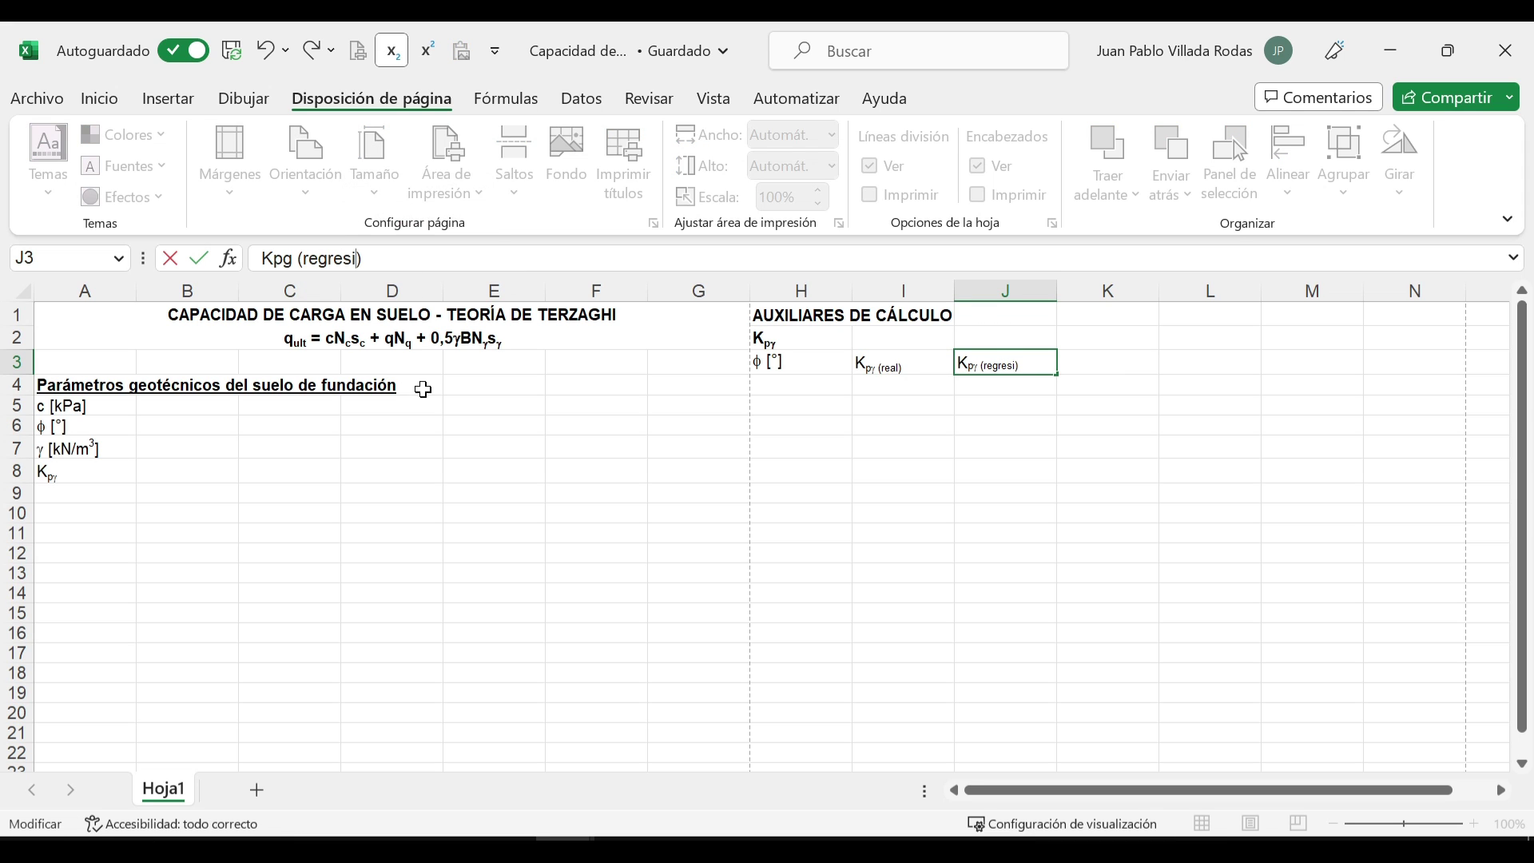
pyautogui.write('ón')
pyautogui.press('Return')
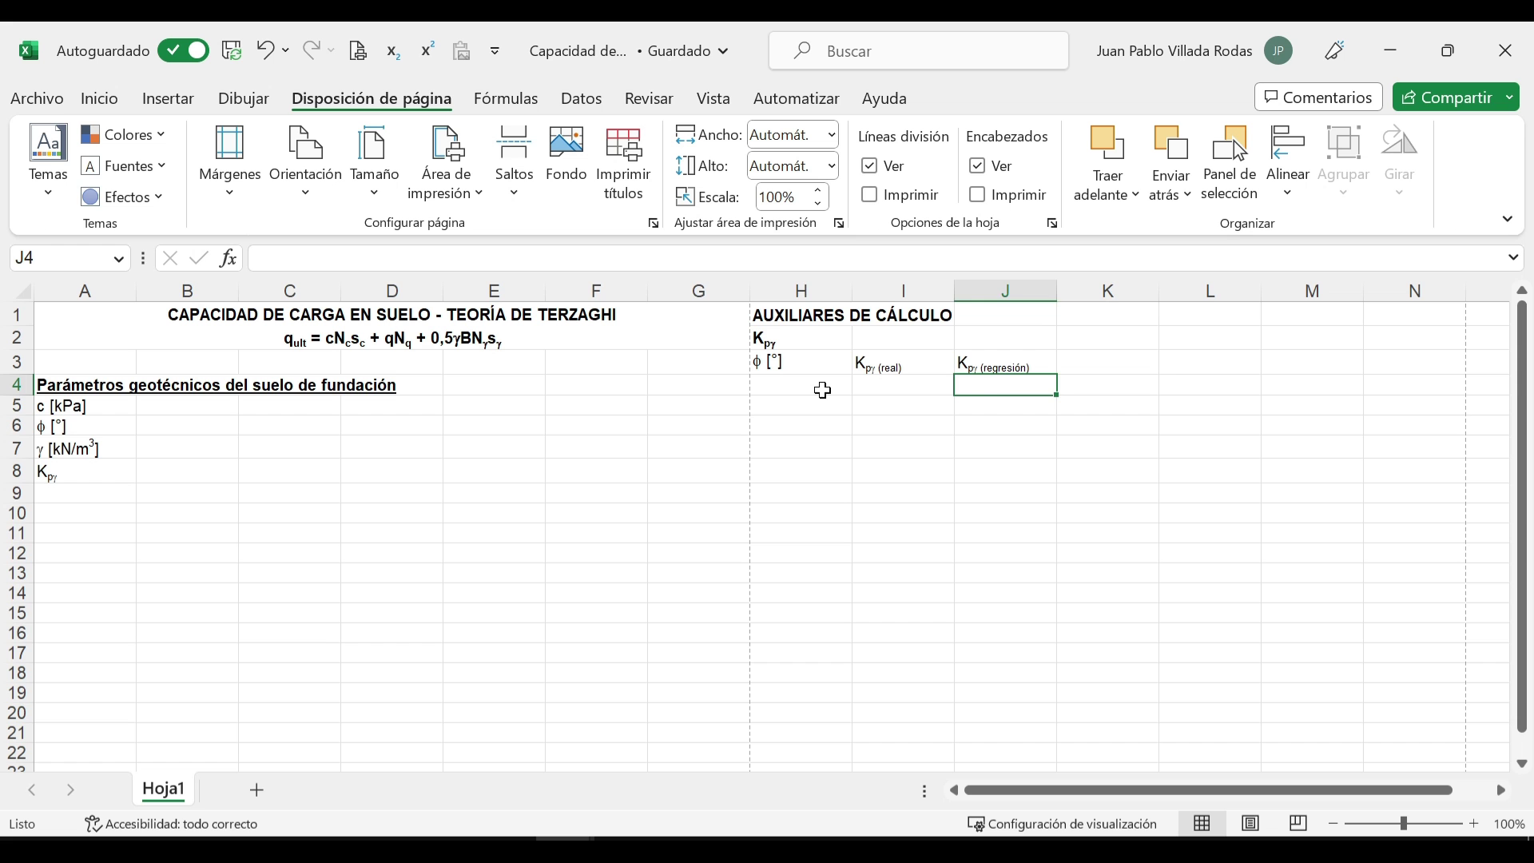
# Step: Center the header labels in cells H3:J3 horizontally
pyautogui.click(822, 386)
pyautogui.moveTo(798, 359); pyautogui.dragTo(1006, 364)
pyautogui.click(100, 99)
pyautogui.click(469, 182)
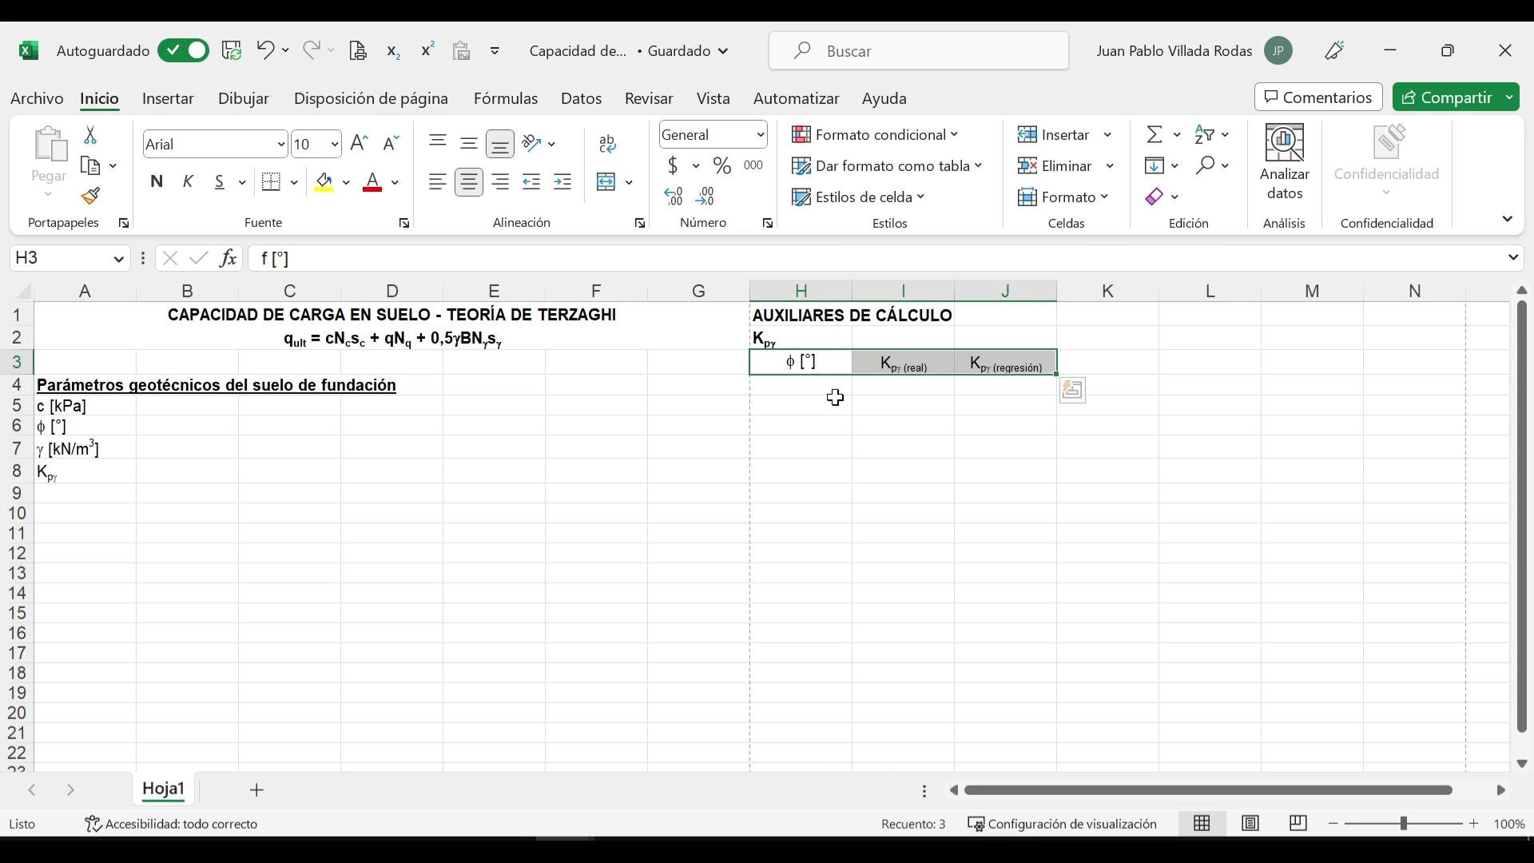
# Step: Enter 0, 5 and 10 in H4:H6 and fill the series down to 50 in H14
pyautogui.click(828, 385)
pyautogui.write('0')
pyautogui.press('Return')
pyautogui.write('5')
pyautogui.press('Return')
pyautogui.write('10')
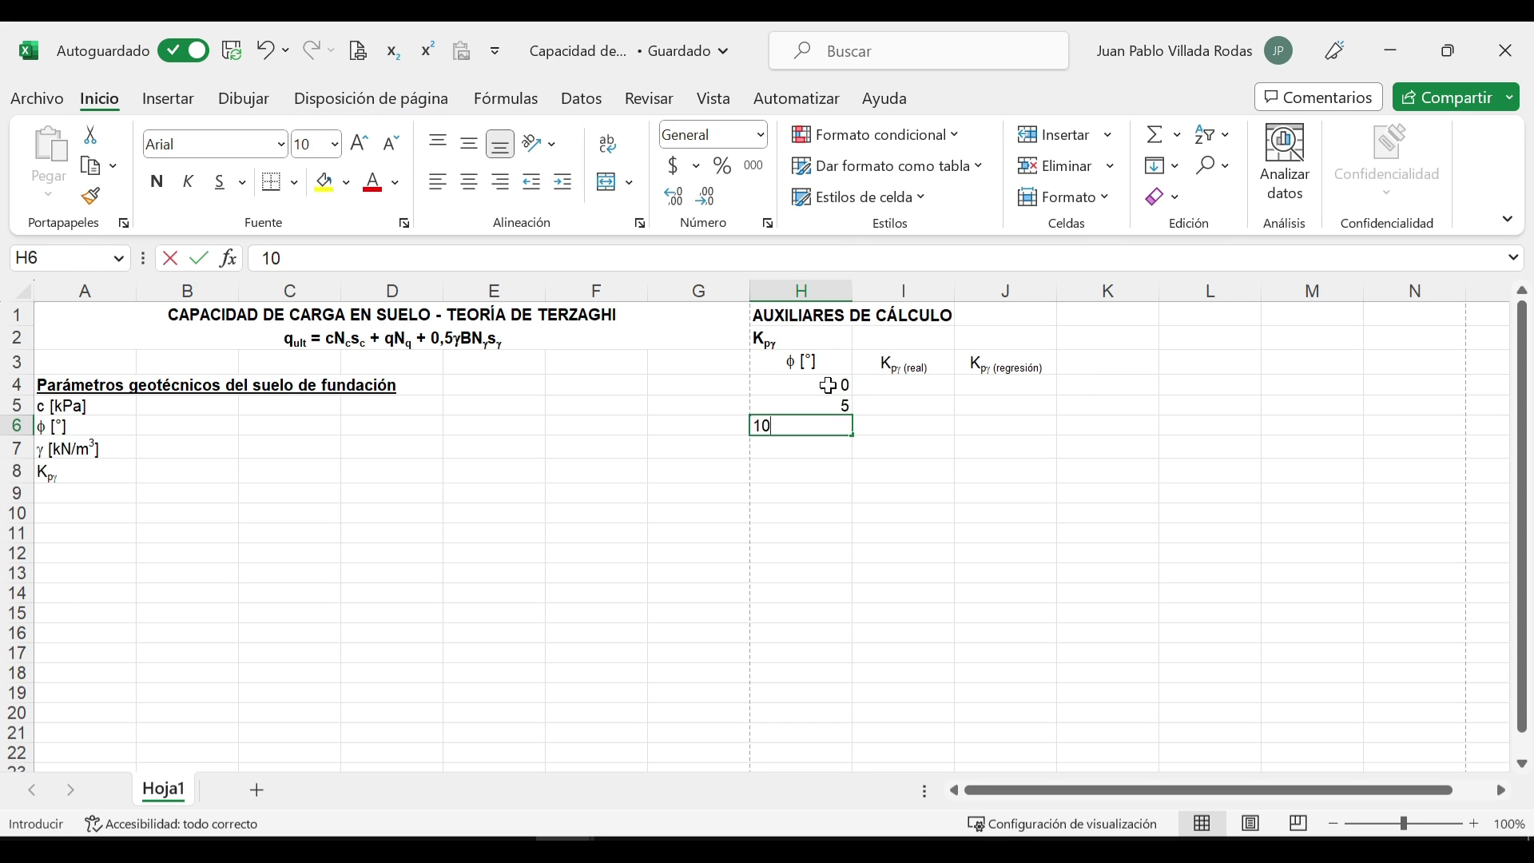
pyautogui.press('Return')
pyautogui.moveTo(815, 386); pyautogui.dragTo(835, 595)
# Step: Center the contents of the whole auxiliary table range H3:J14 horizontally
pyautogui.click(907, 386)
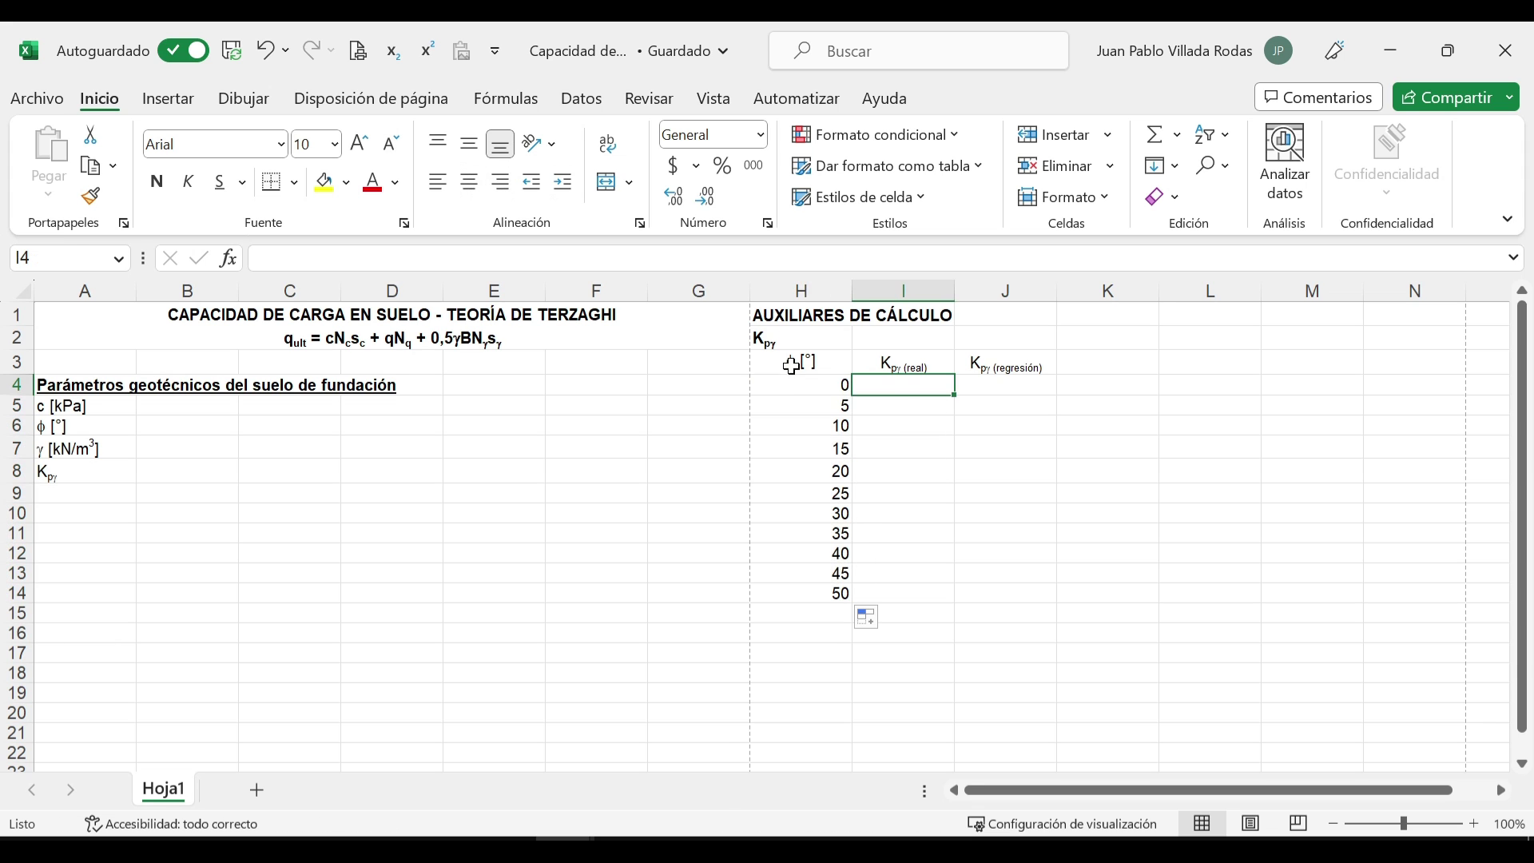
pyautogui.moveTo(794, 362); pyautogui.dragTo(998, 596)
pyautogui.click(469, 182)
# Step: Enter the real Kpγ values 10.8, 12.2, 14.7 and 18.6 in cells I4:I7
pyautogui.click(886, 385)
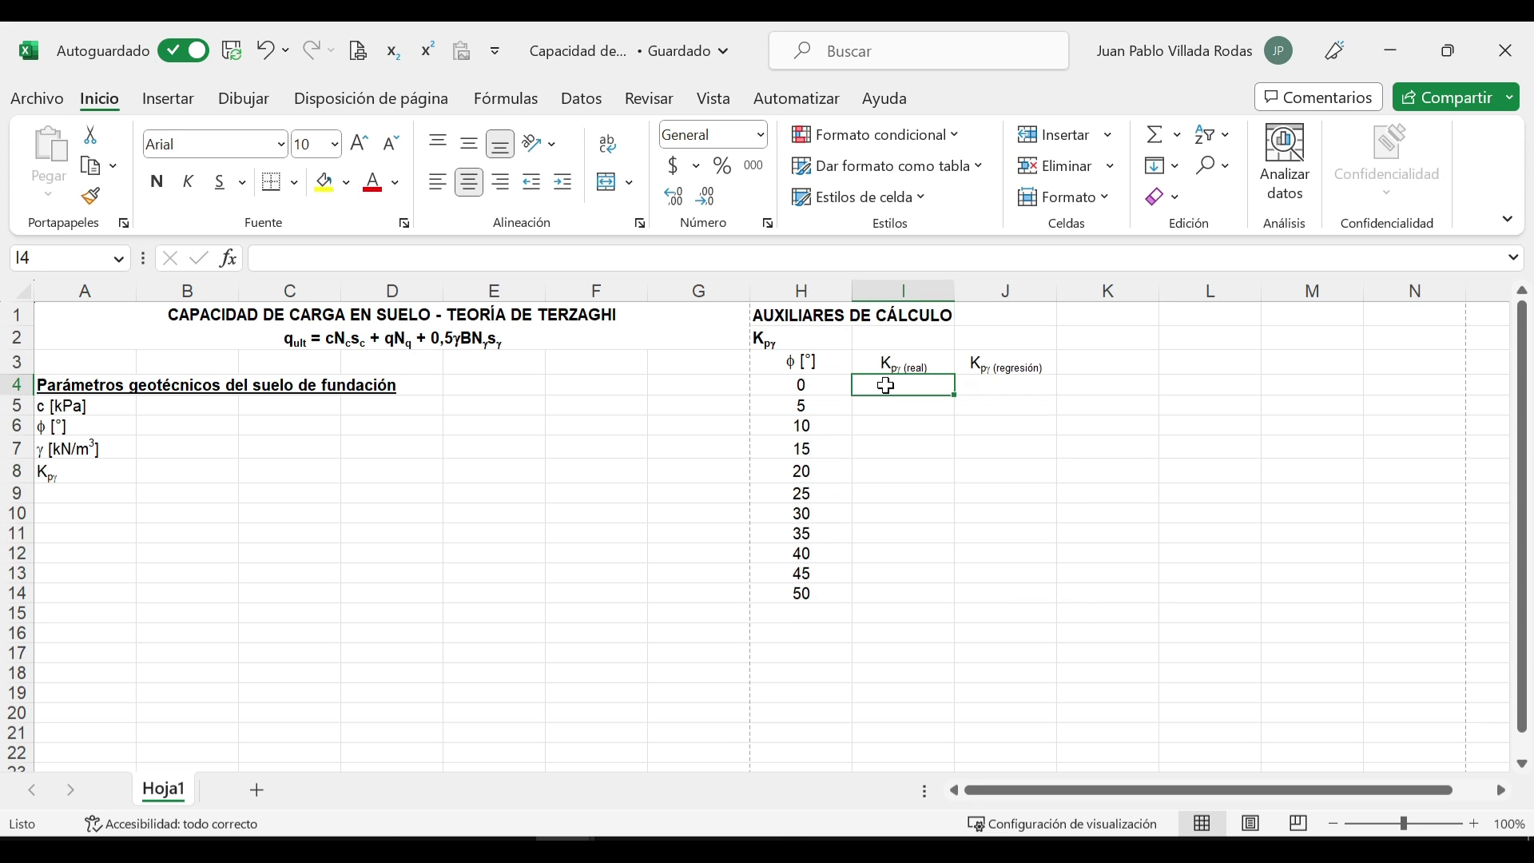
pyautogui.write('10.8')
pyautogui.press('Return')
pyautogui.write('12.2')
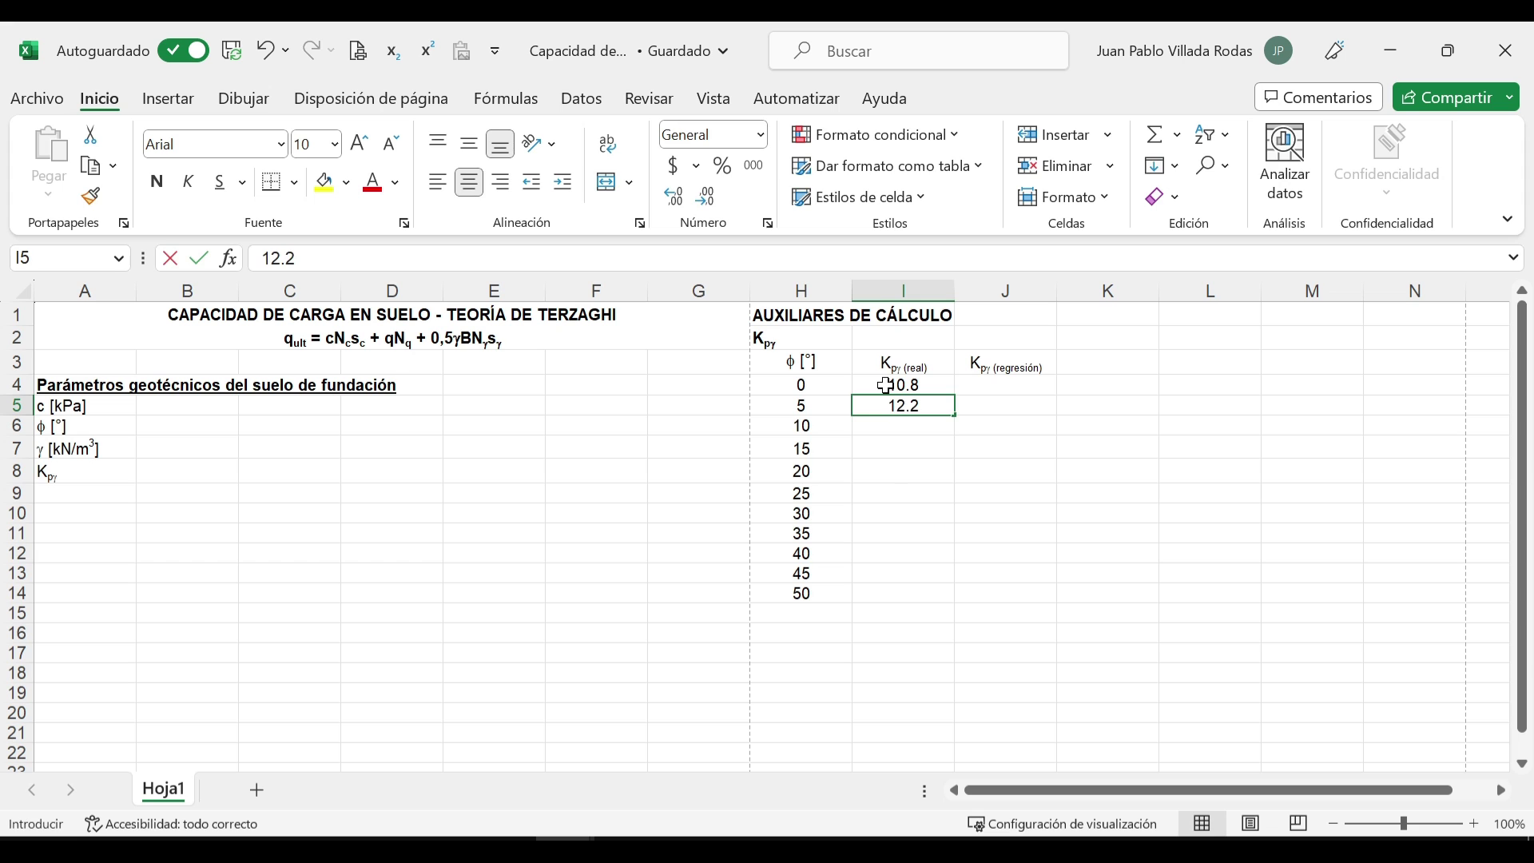
pyautogui.press('Return')
pyautogui.write('14.7')
pyautogui.press('Return')
pyautogui.write('18.6')
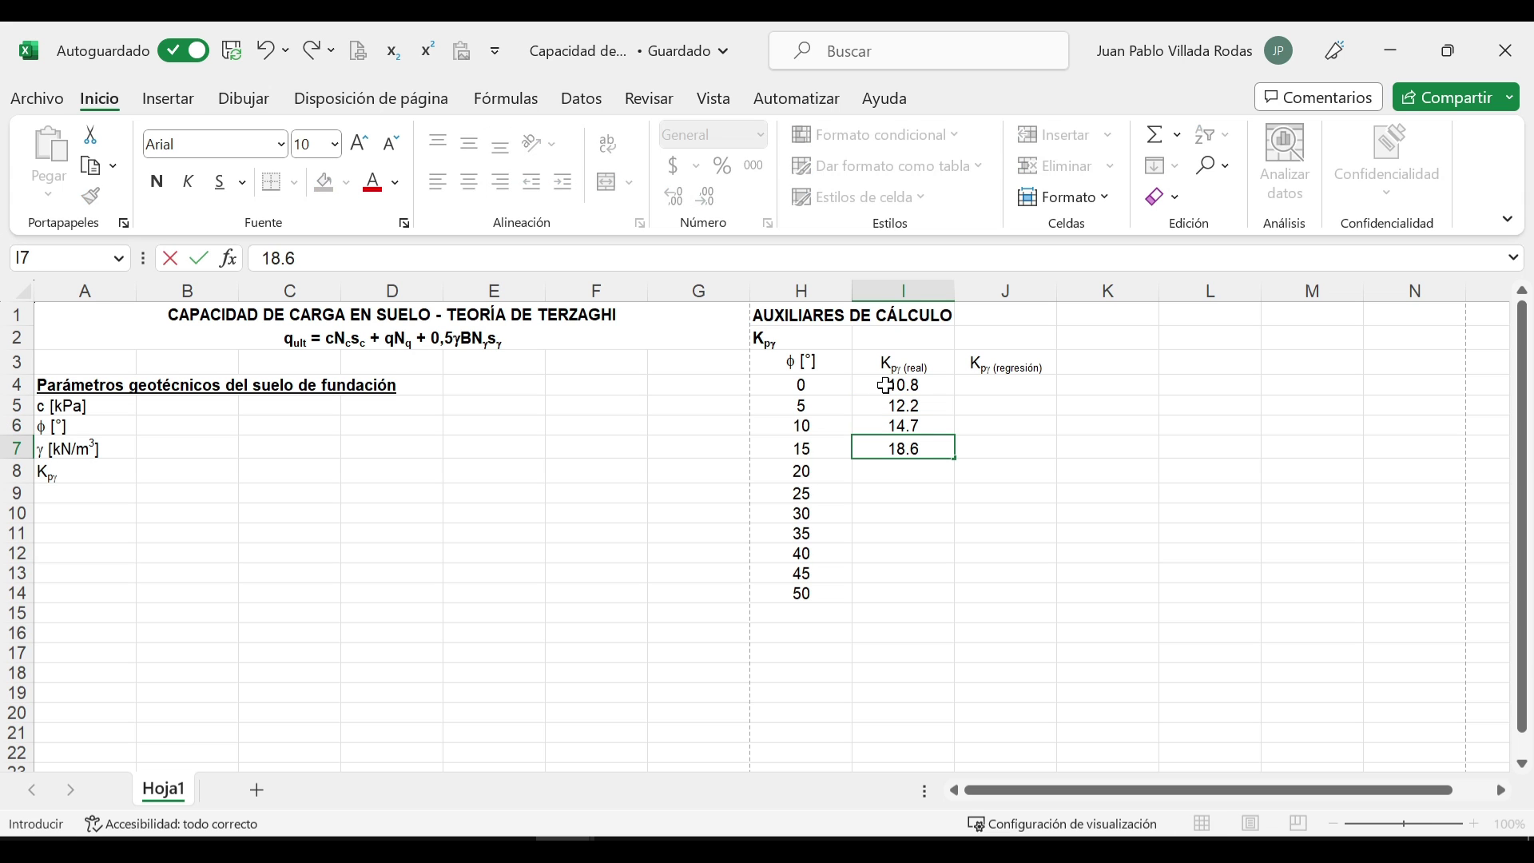
pyautogui.press('Return')
# Step: Enter the real Kpγ values 25, 35, 52, 82, 141, 298 and 800 in cells I8:I14
pyautogui.write('25')
pyautogui.press('Return')
pyautogui.write('35')
pyautogui.press('Return')
pyautogui.write('52')
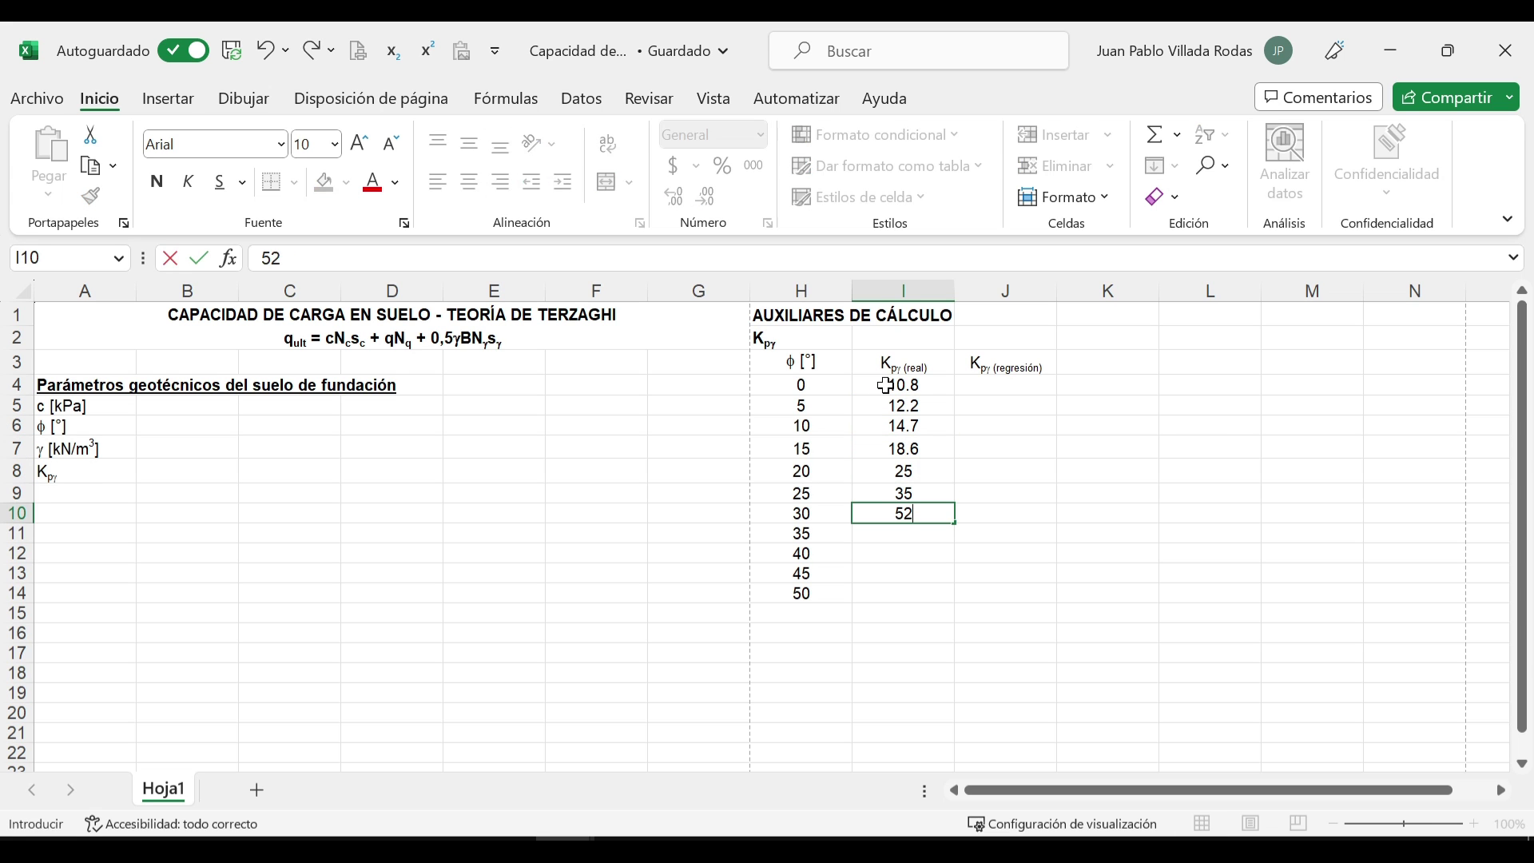
pyautogui.press('Return')
pyautogui.write('82')
pyautogui.press('Return')
pyautogui.write('141')
pyautogui.press('Return')
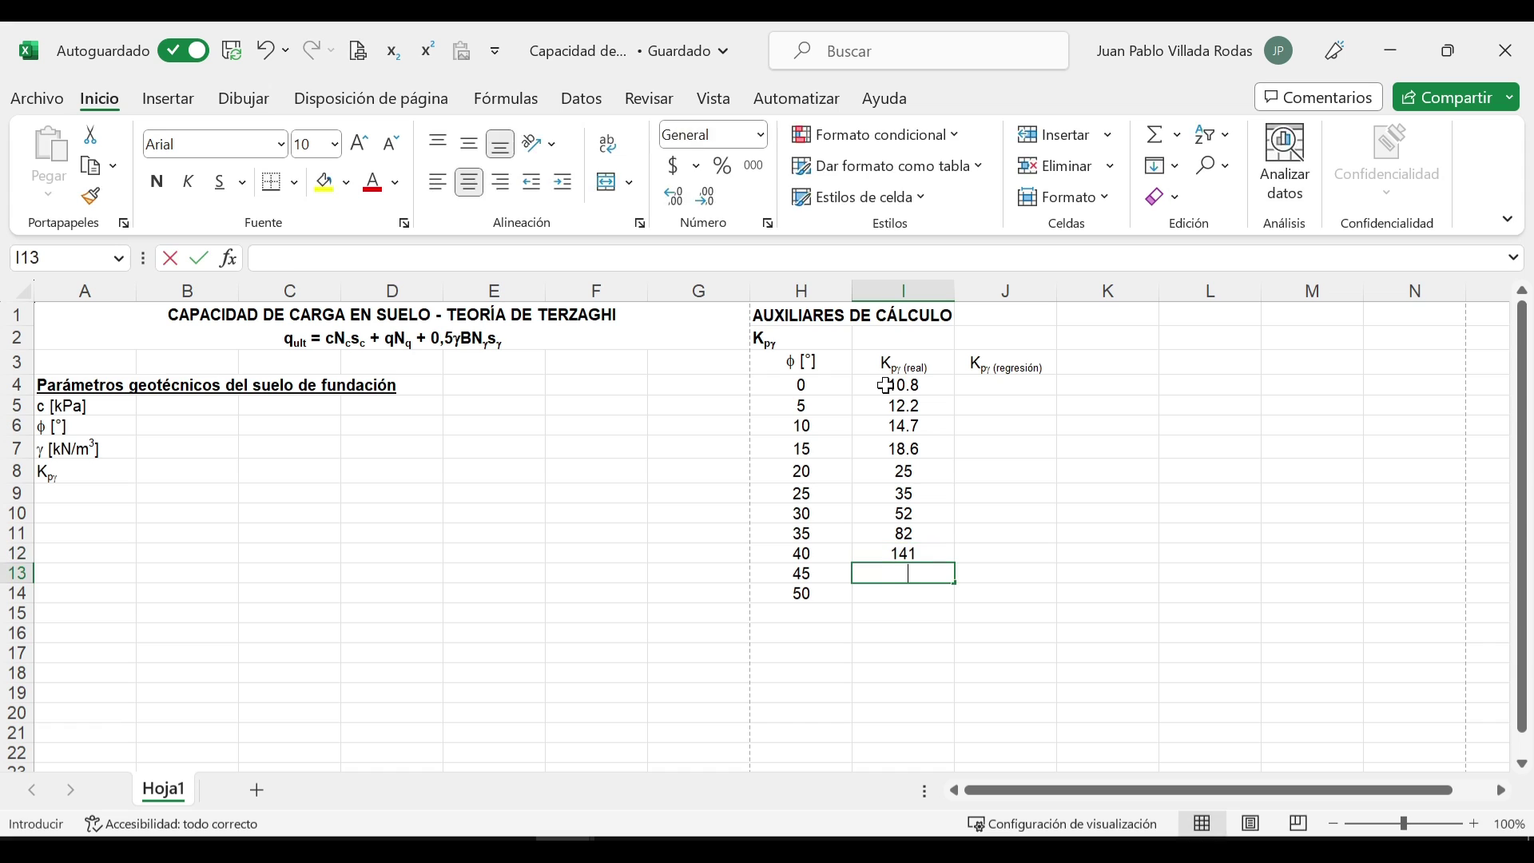
pyautogui.write('298')
pyautogui.press('Return')
pyautogui.write('800')
pyautogui.press('Return')
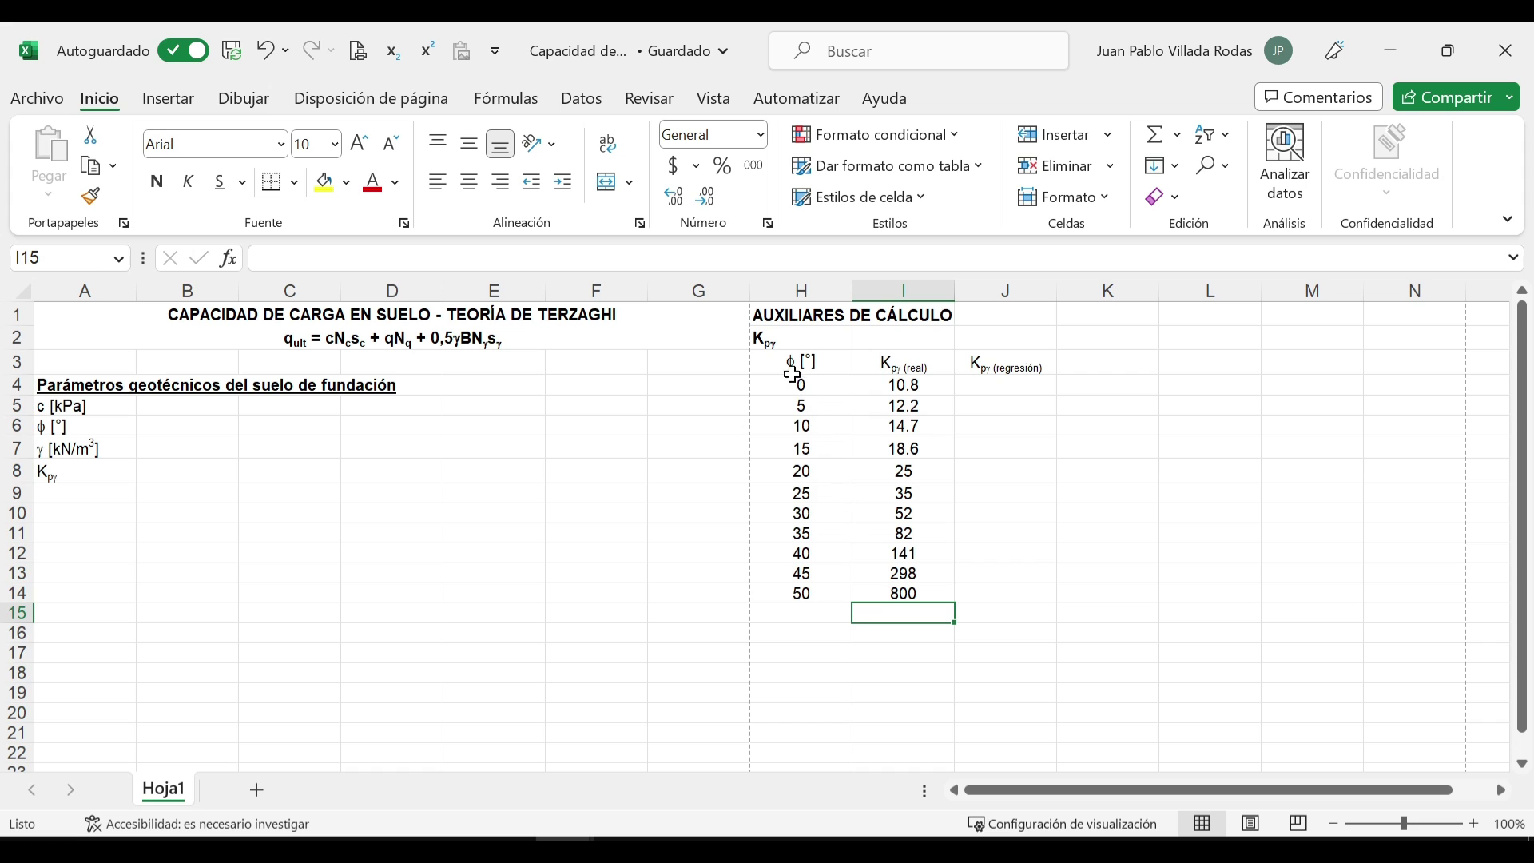
# Step: Insert a scatter chart with smooth lines and markers from the φ and Kpγ (real) data in H3:I14
pyautogui.moveTo(797, 361); pyautogui.dragTo(907, 593)
pyautogui.click(167, 99)
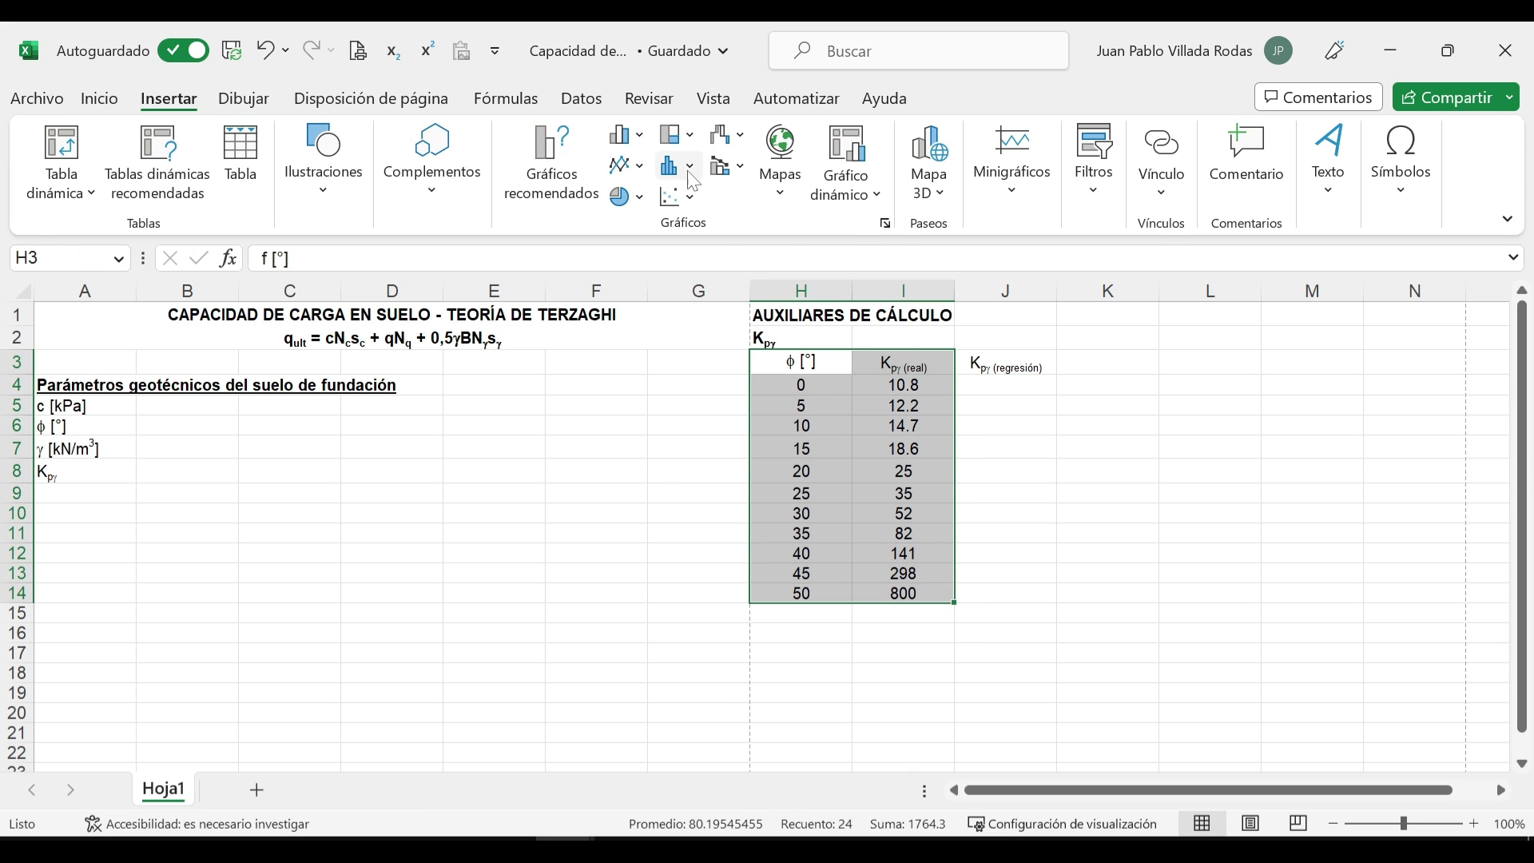
pyautogui.click(678, 197)
pyautogui.click(757, 281)
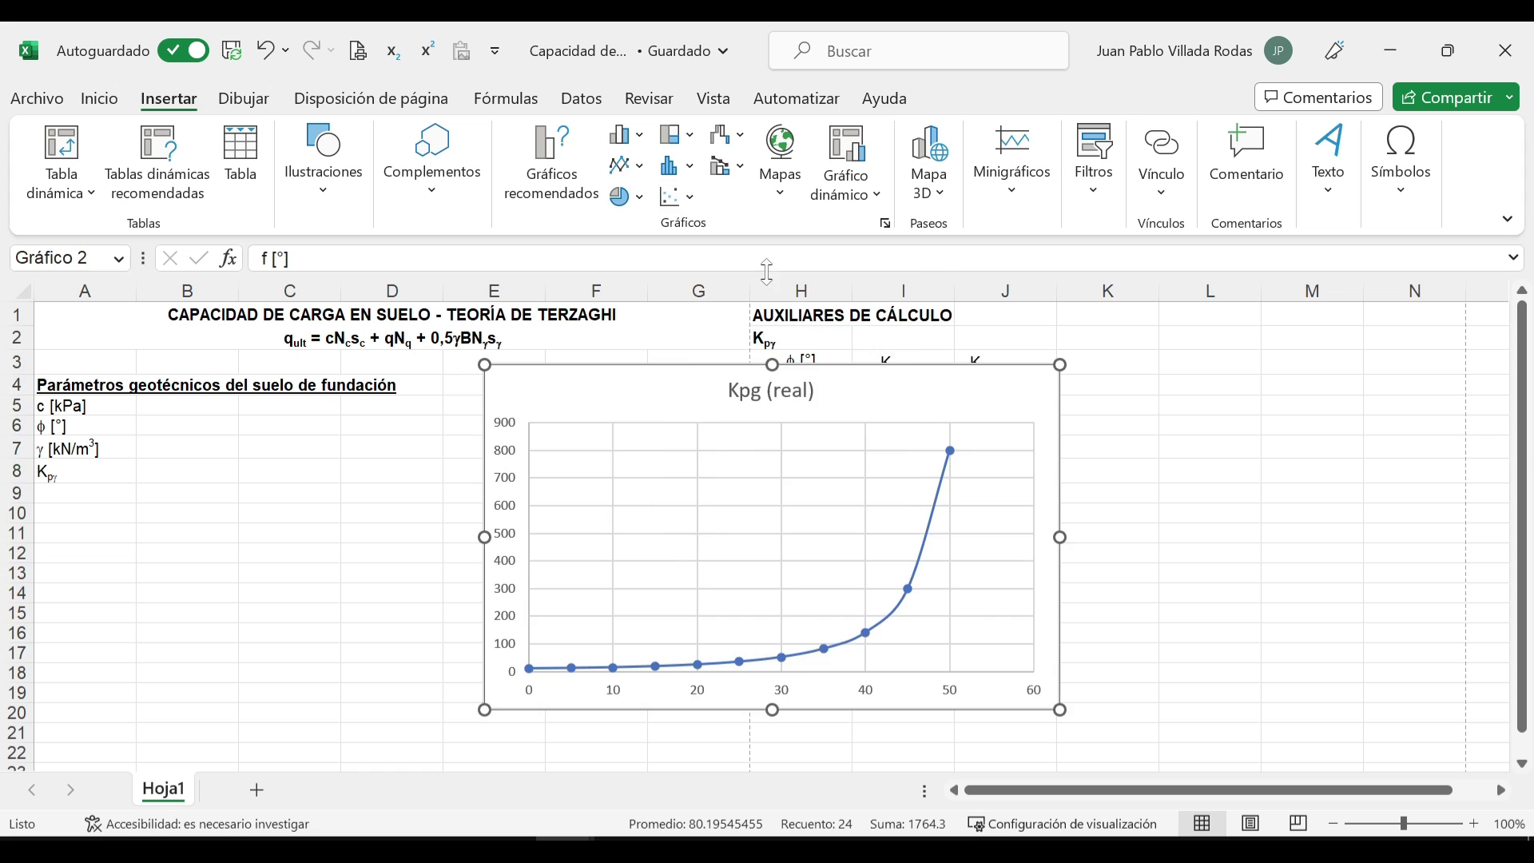
# Step: Move the Kpg (real) chart below the auxiliary table, starting around row 15 in column H
pyautogui.scroll(-1, 848, 379)
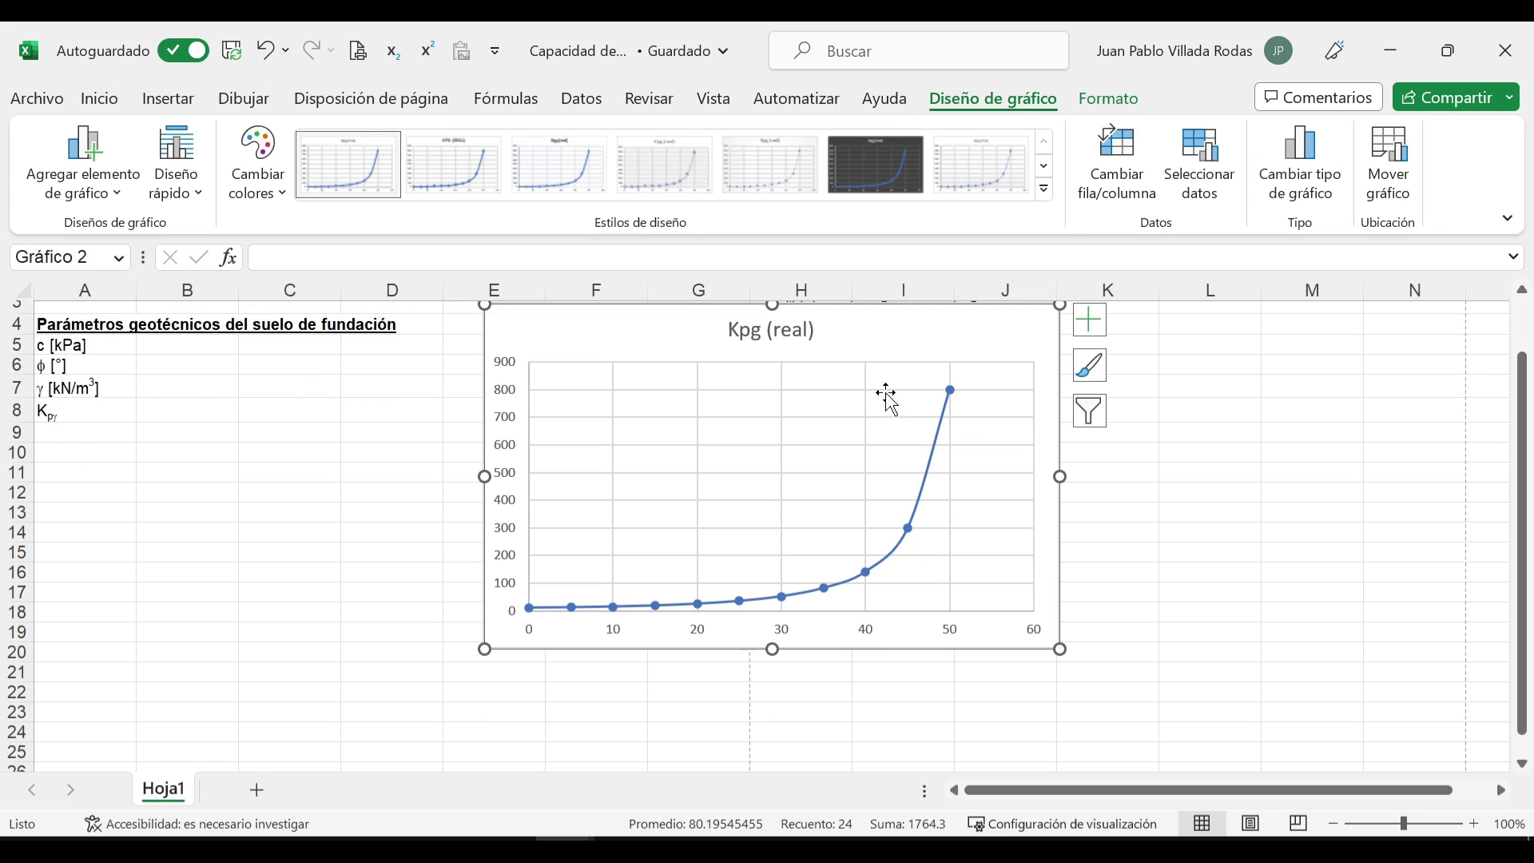
pyautogui.moveTo(849, 343); pyautogui.dragTo(1173, 594)
pyautogui.scroll(-2, 1134, 443)
pyautogui.scroll(-1, 1134, 443)
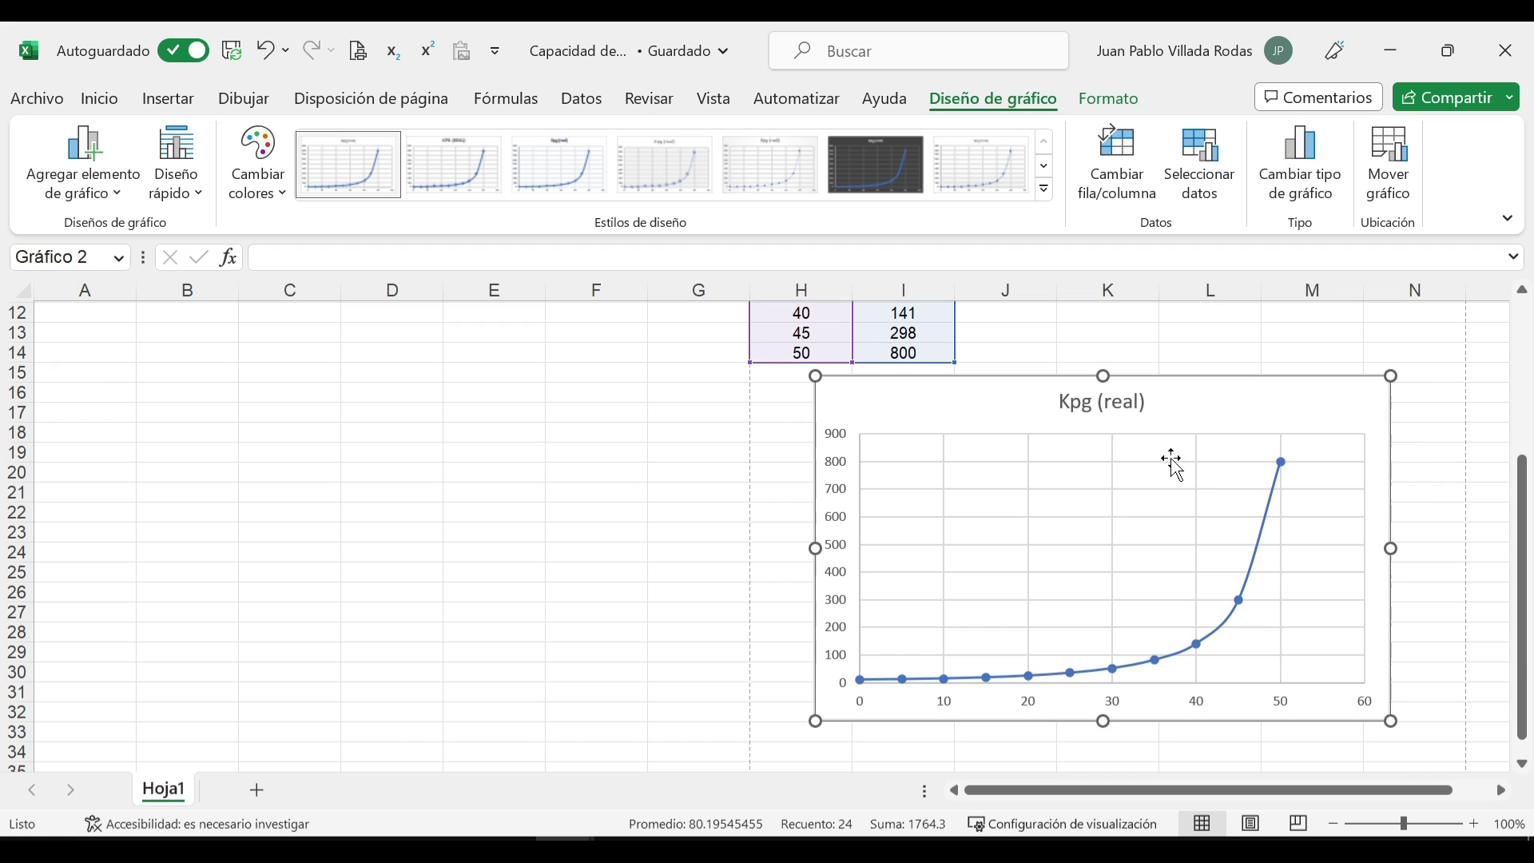
# Step: Add a polynomial trendline of degree 6 to the Kpg (real) data series
pyautogui.click(1266, 534)
pyautogui.scroll(3, 1134, 464)
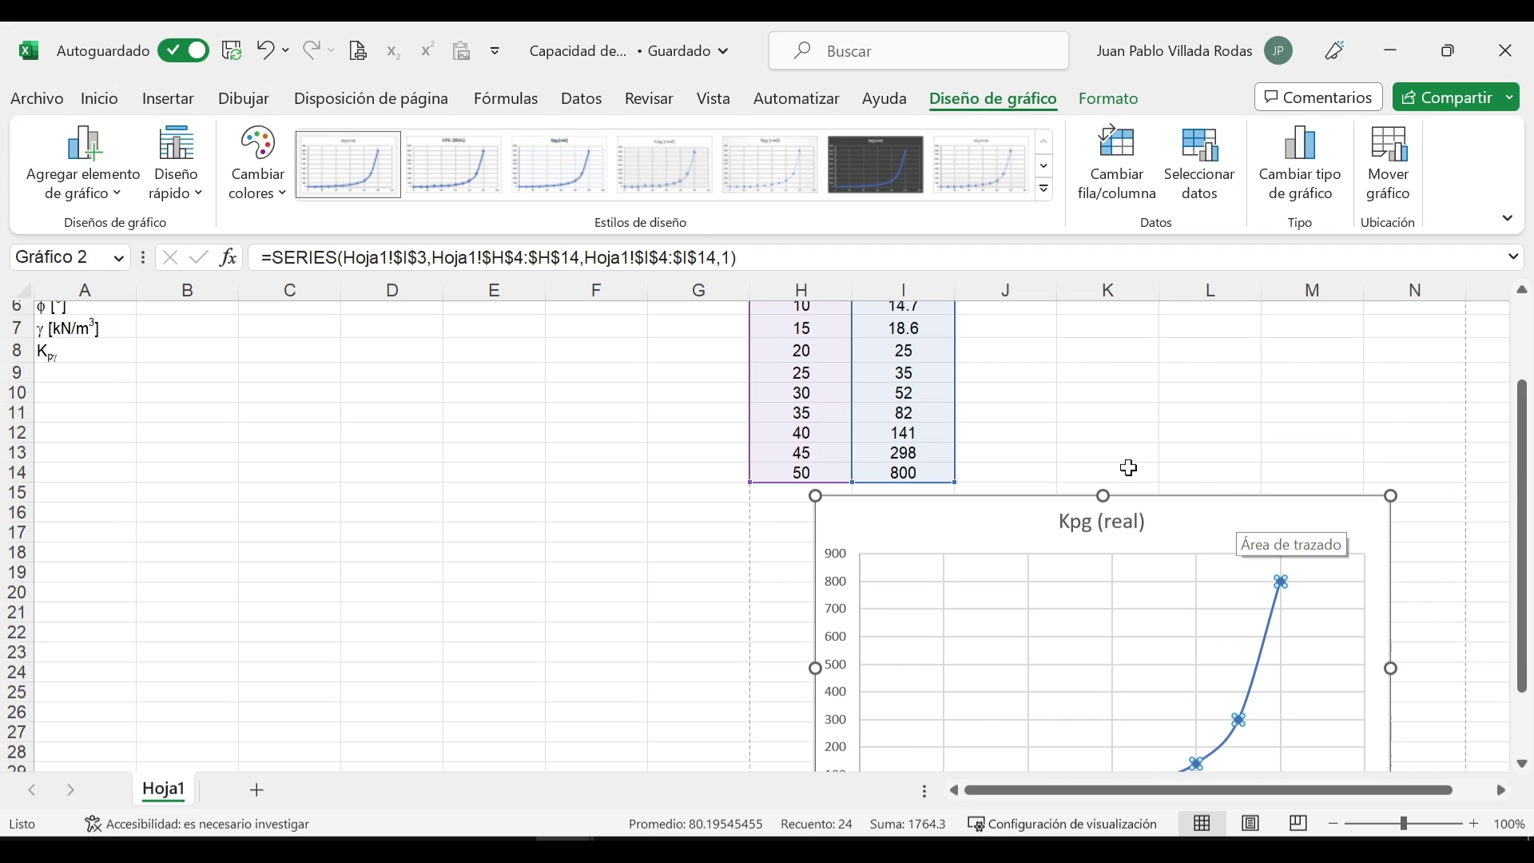
pyautogui.scroll(-2, 1138, 461)
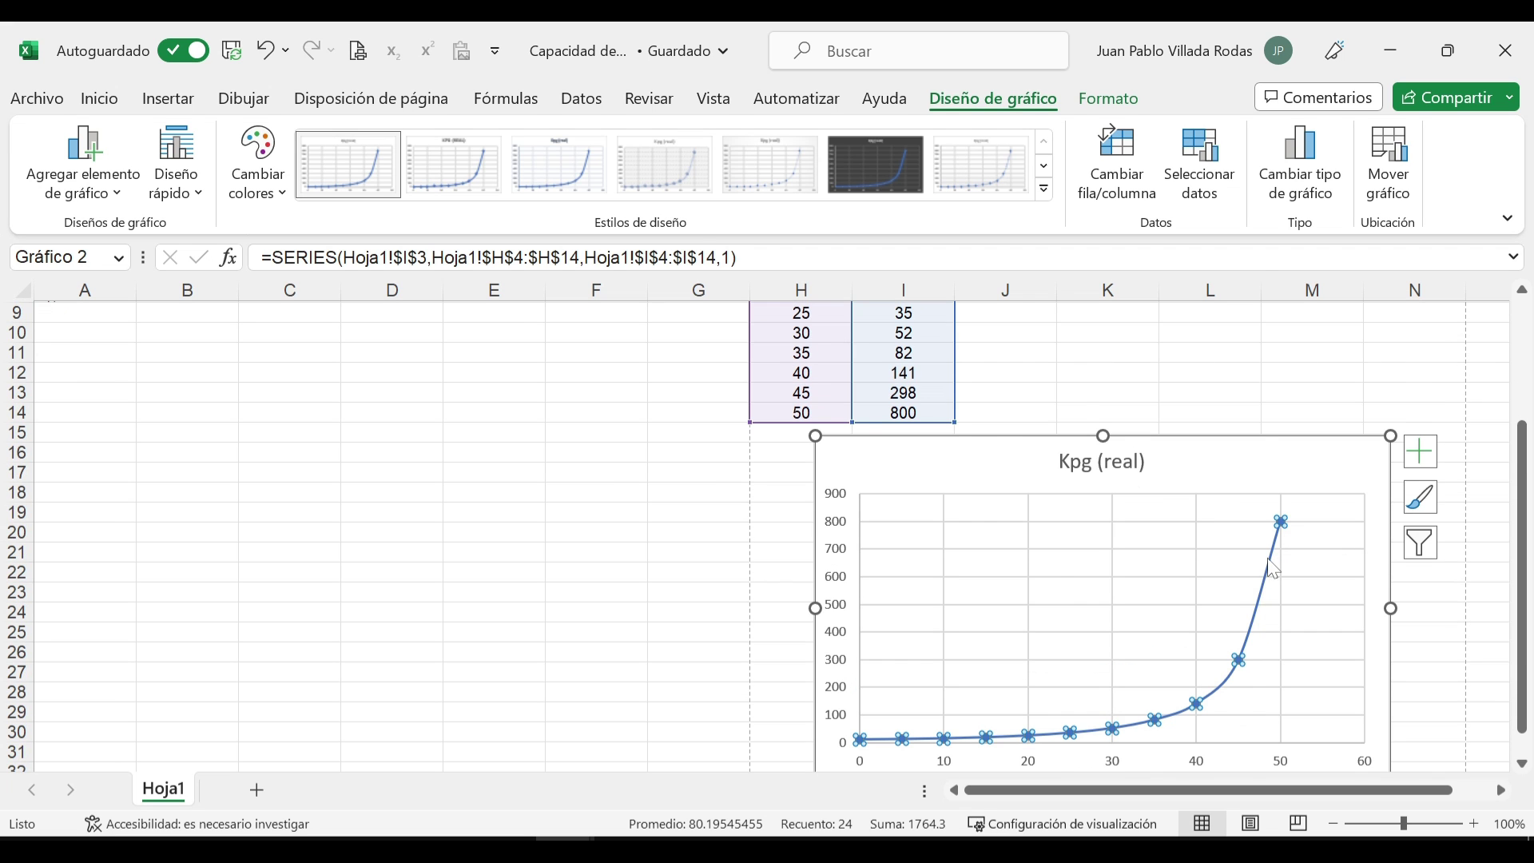
pyautogui.rightClick(1269, 561)
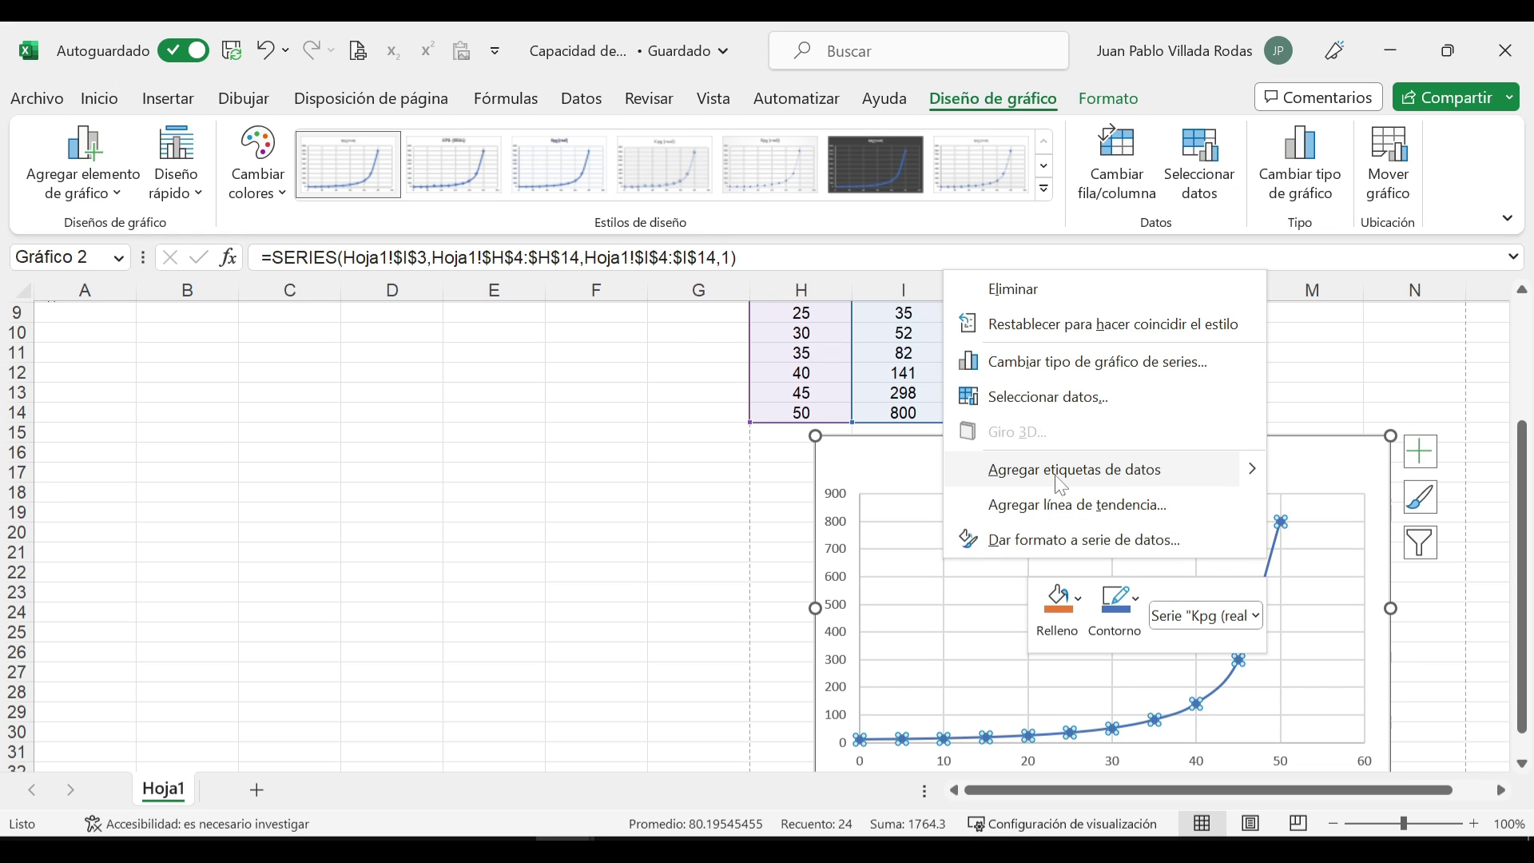
pyautogui.press('Escape')
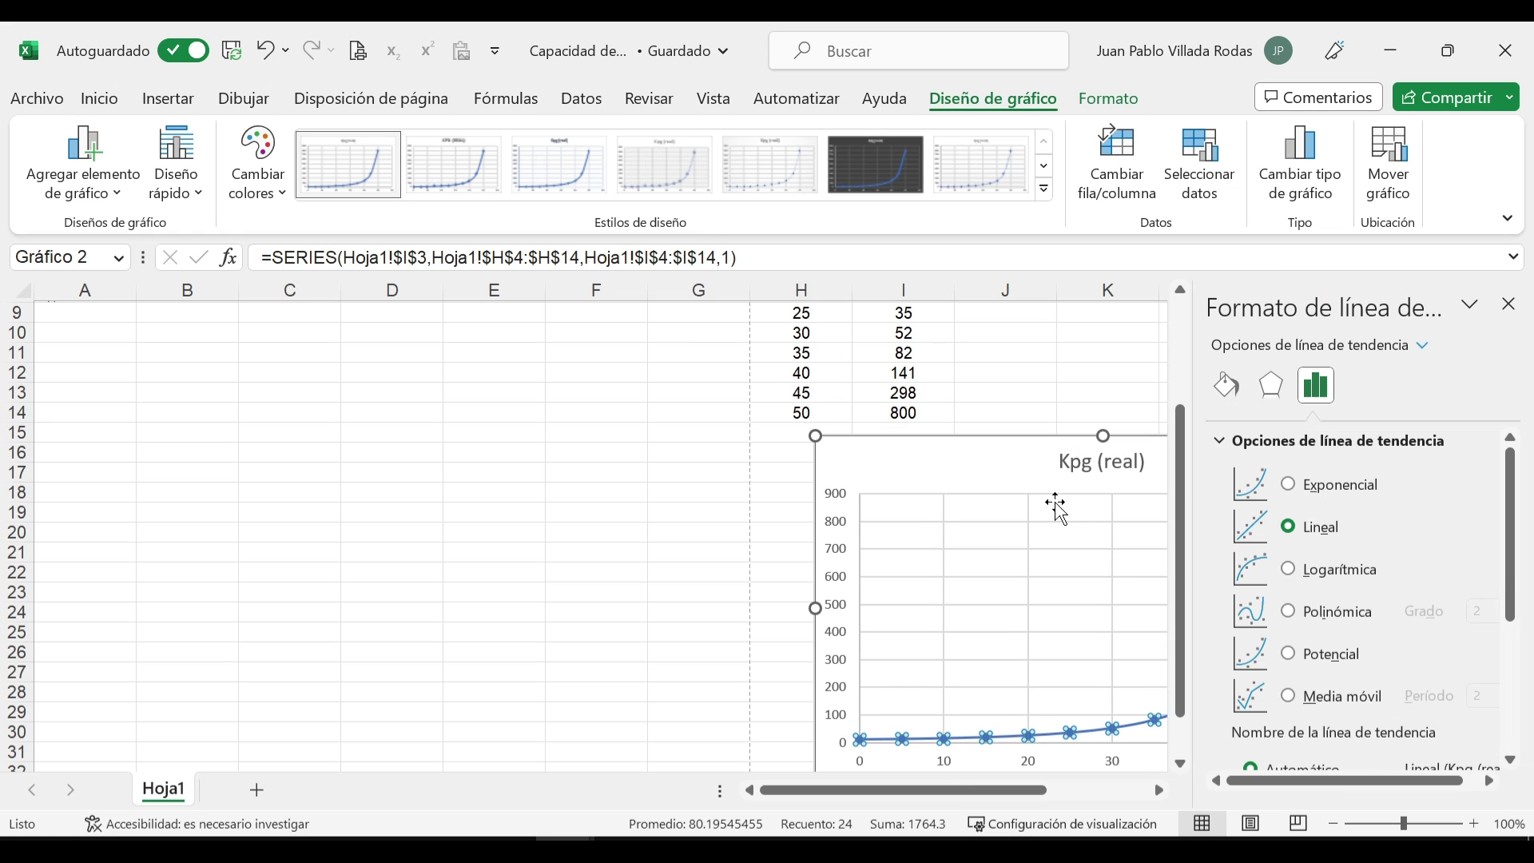
pyautogui.scroll(-1, 1335, 532)
pyautogui.click(1302, 555)
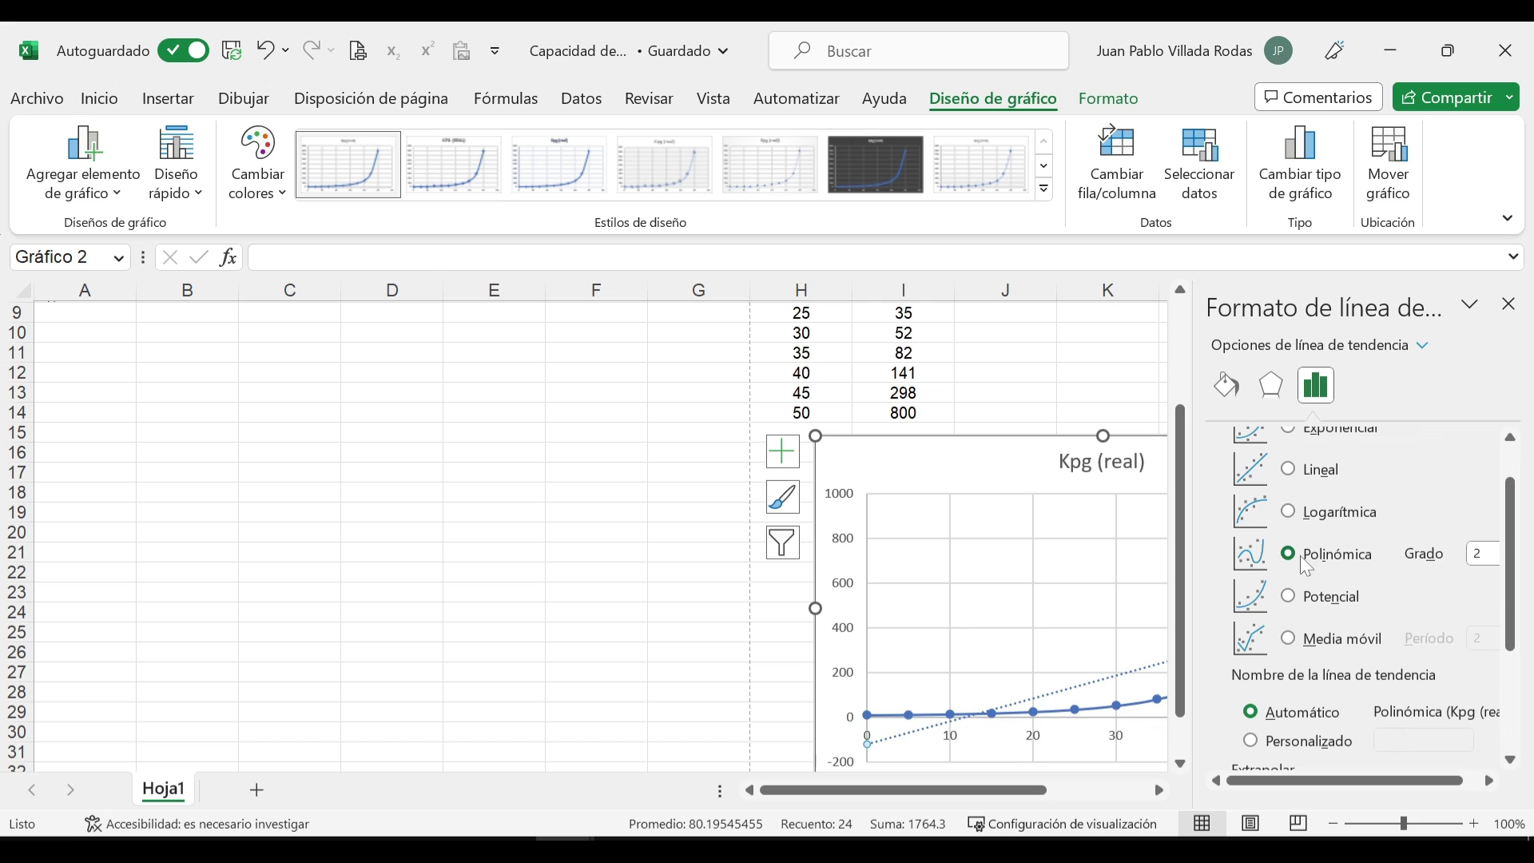
pyautogui.click(1471, 558)
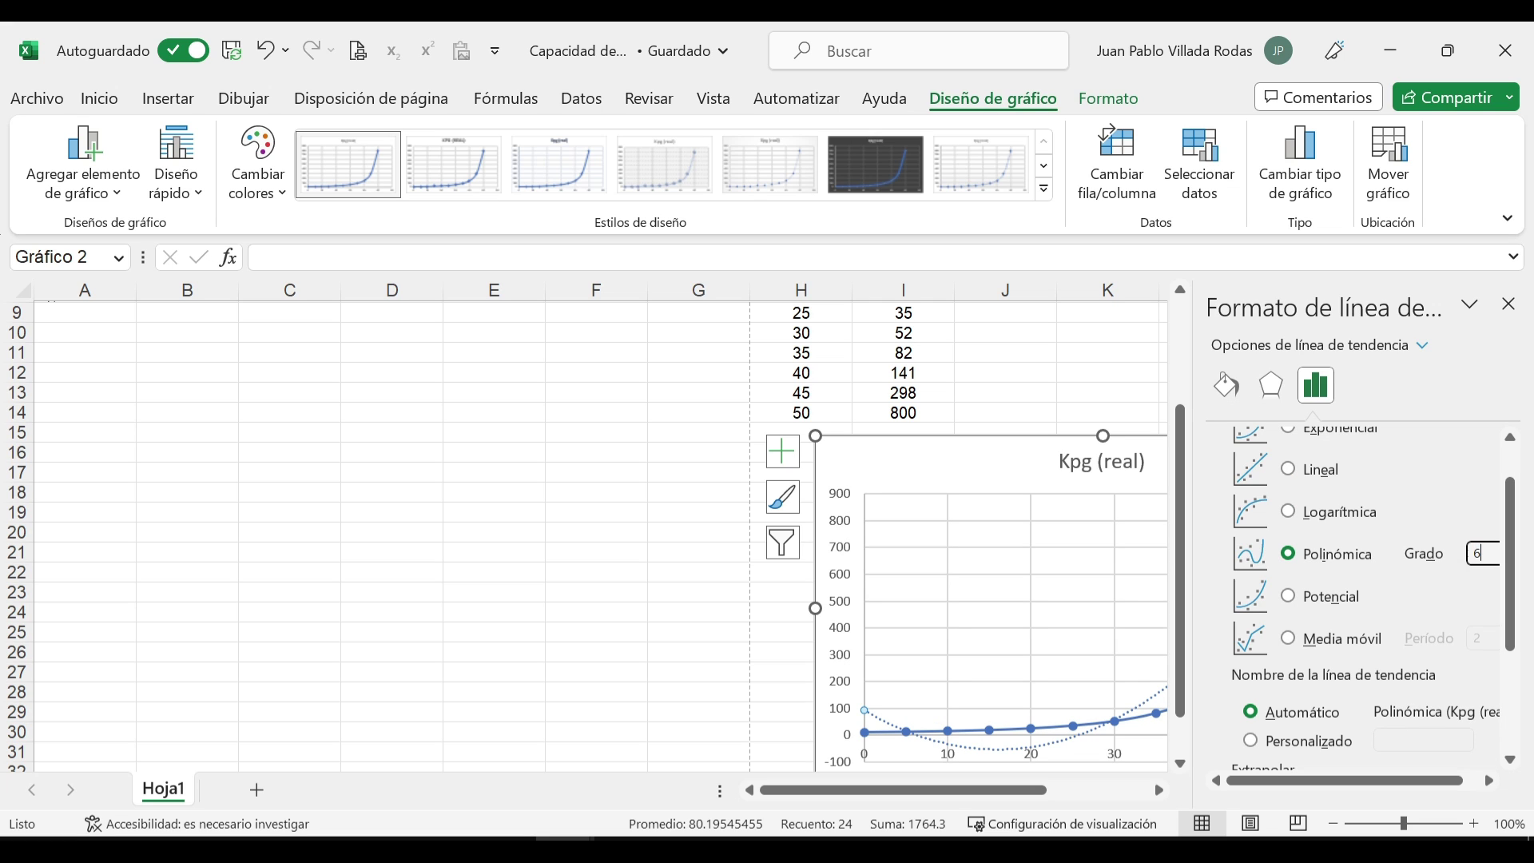
# Step: Display the trendline's equation and R-squared value on the chart and close the trendline format settings
pyautogui.scroll(-3, 1439, 551)
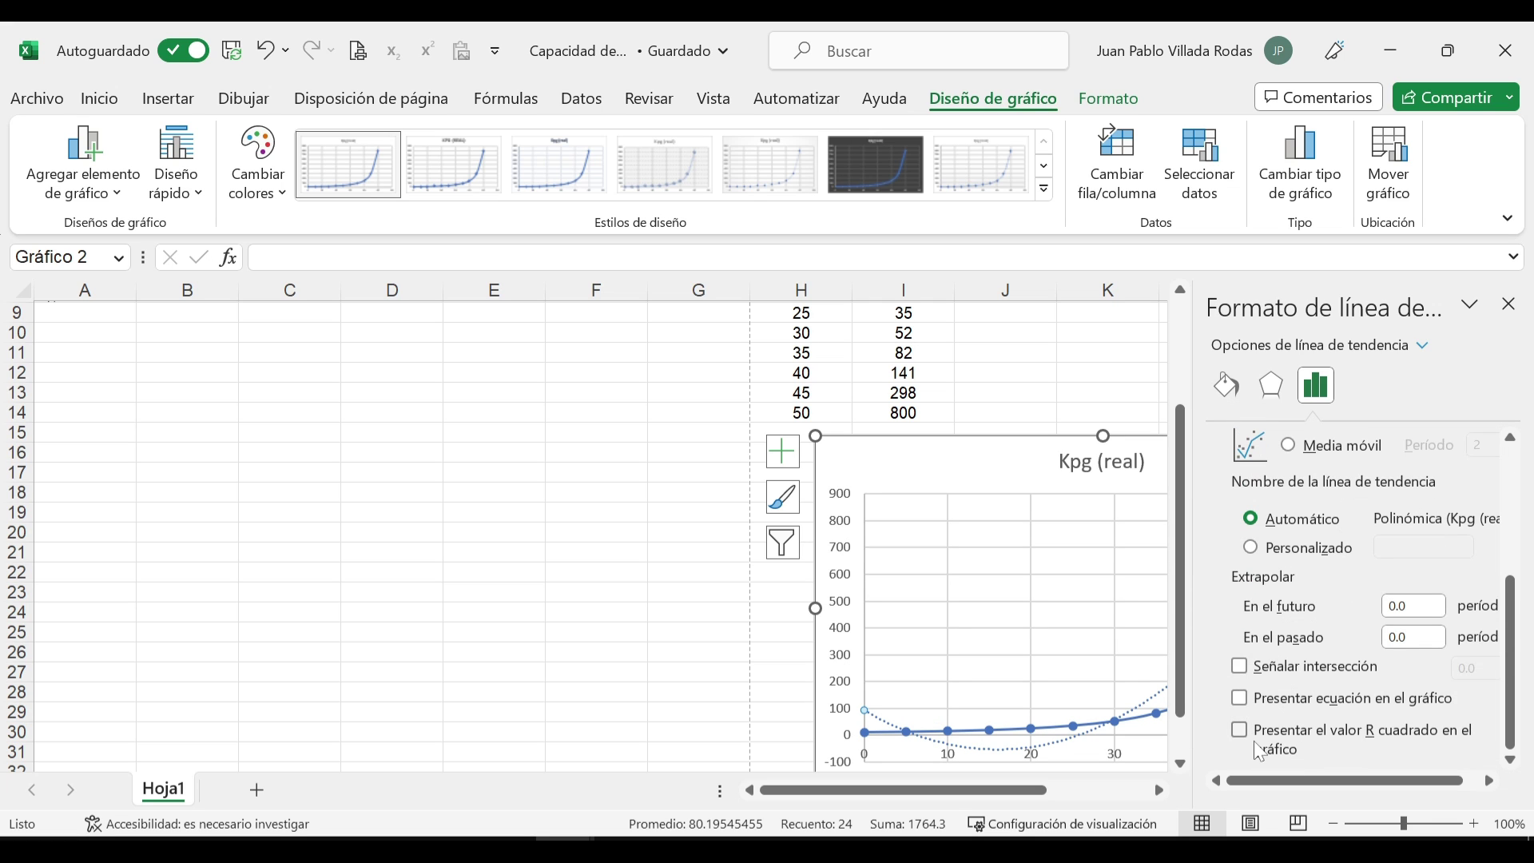
pyautogui.click(1239, 699)
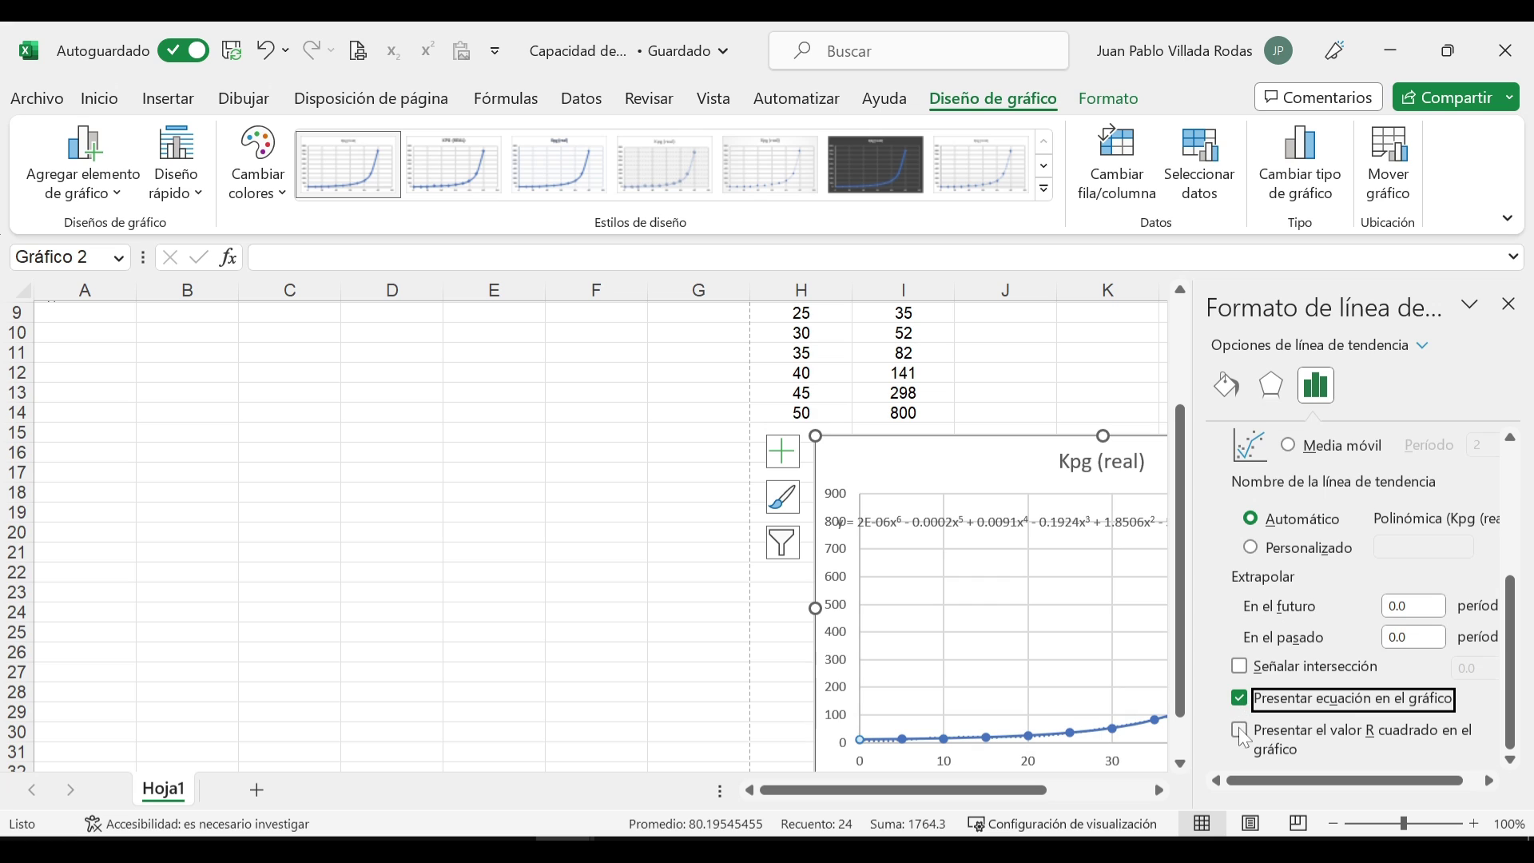
pyautogui.click(1240, 730)
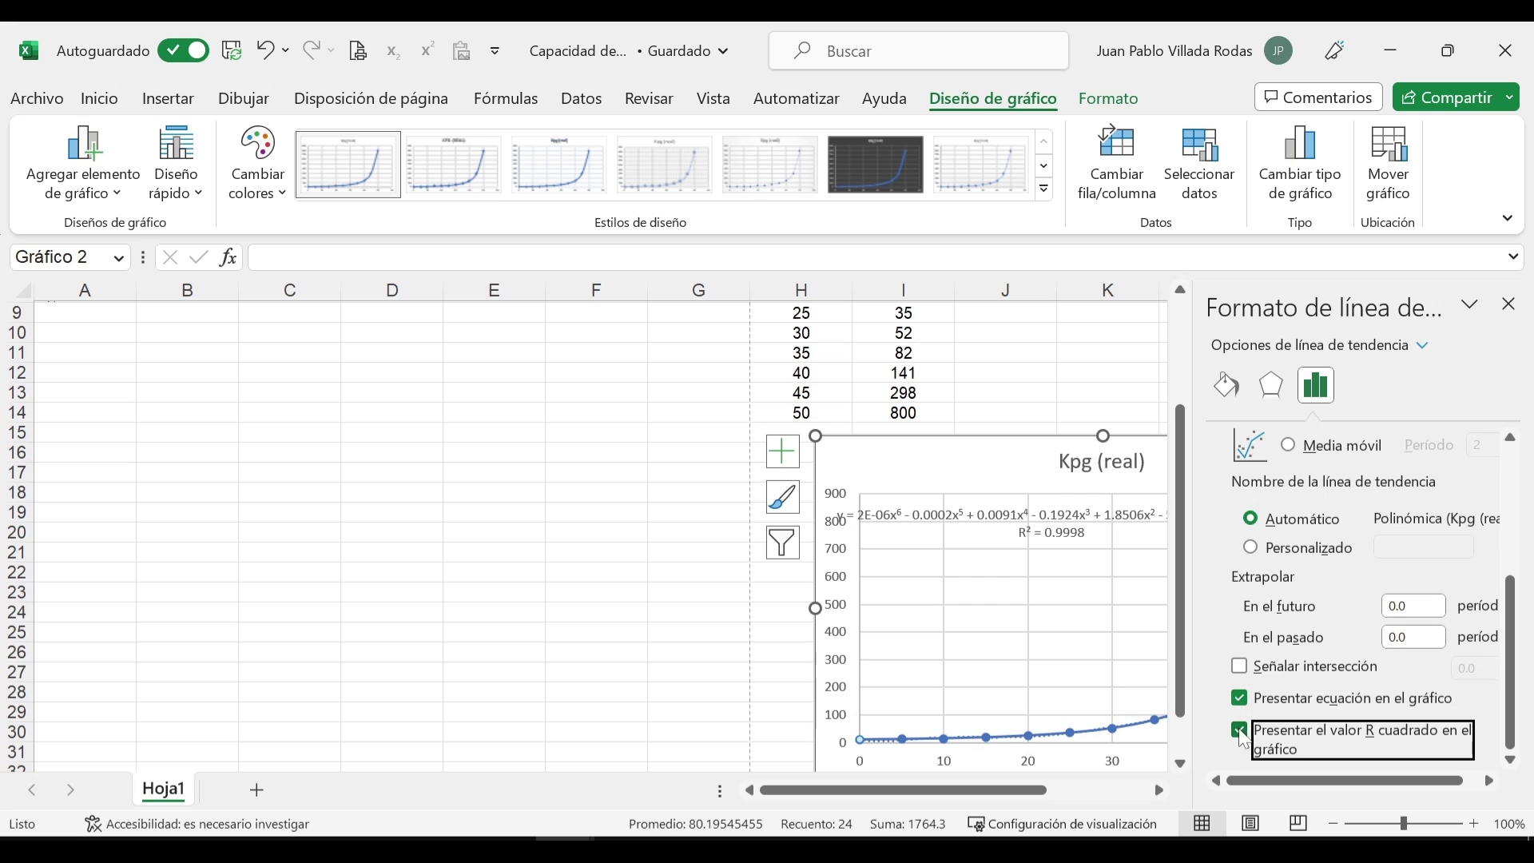
pyautogui.click(1507, 303)
# Step: Move the trendline equation label slightly to the right so it clears the chart's vertical axis
pyautogui.click(1051, 518)
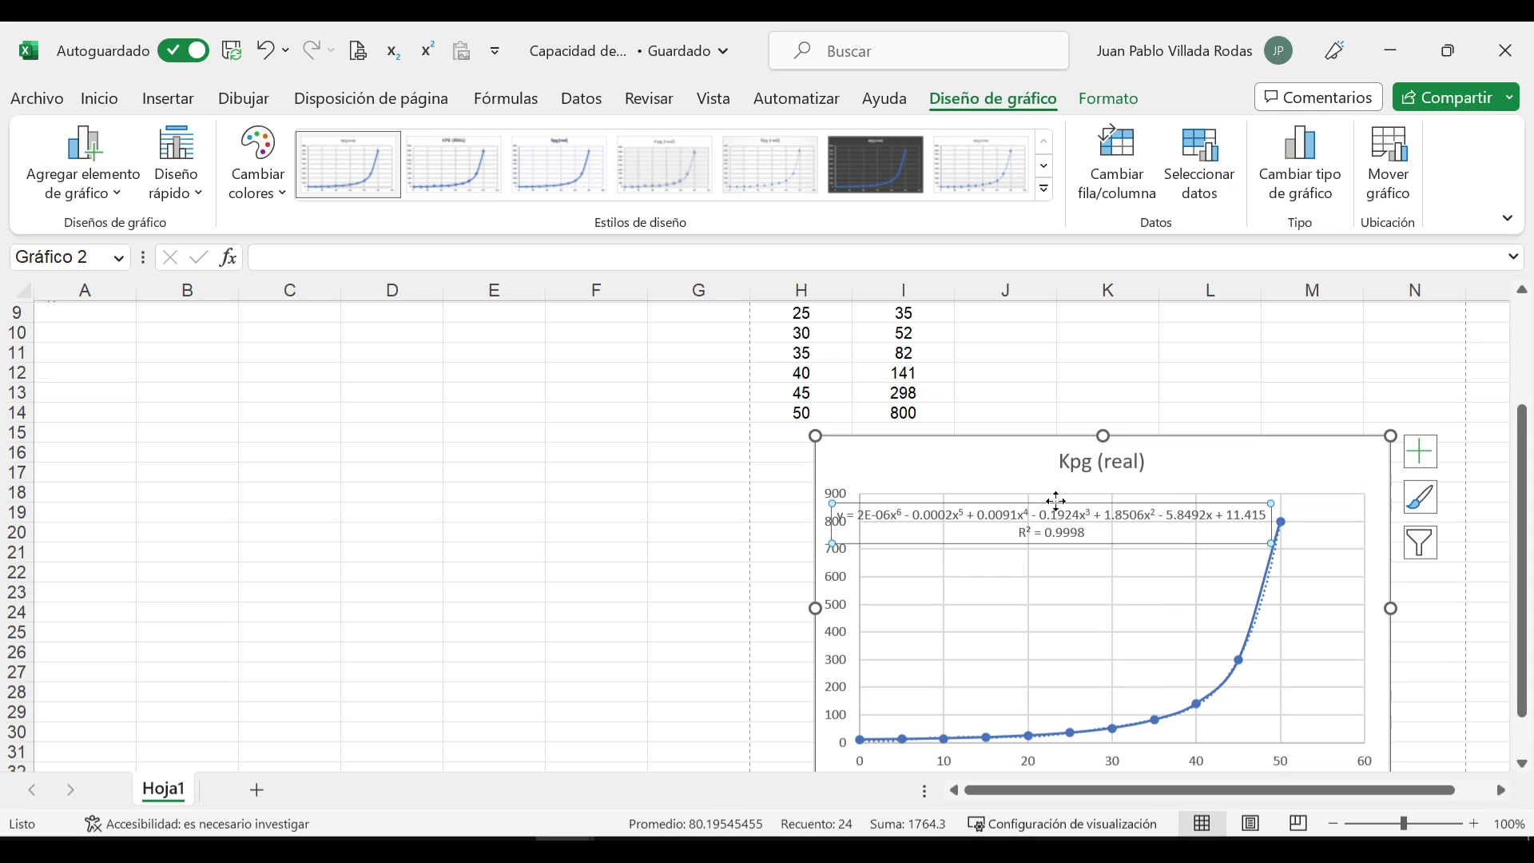
pyautogui.moveTo(1083, 522); pyautogui.dragTo(1089, 524)
pyautogui.scroll(3, 1054, 437)
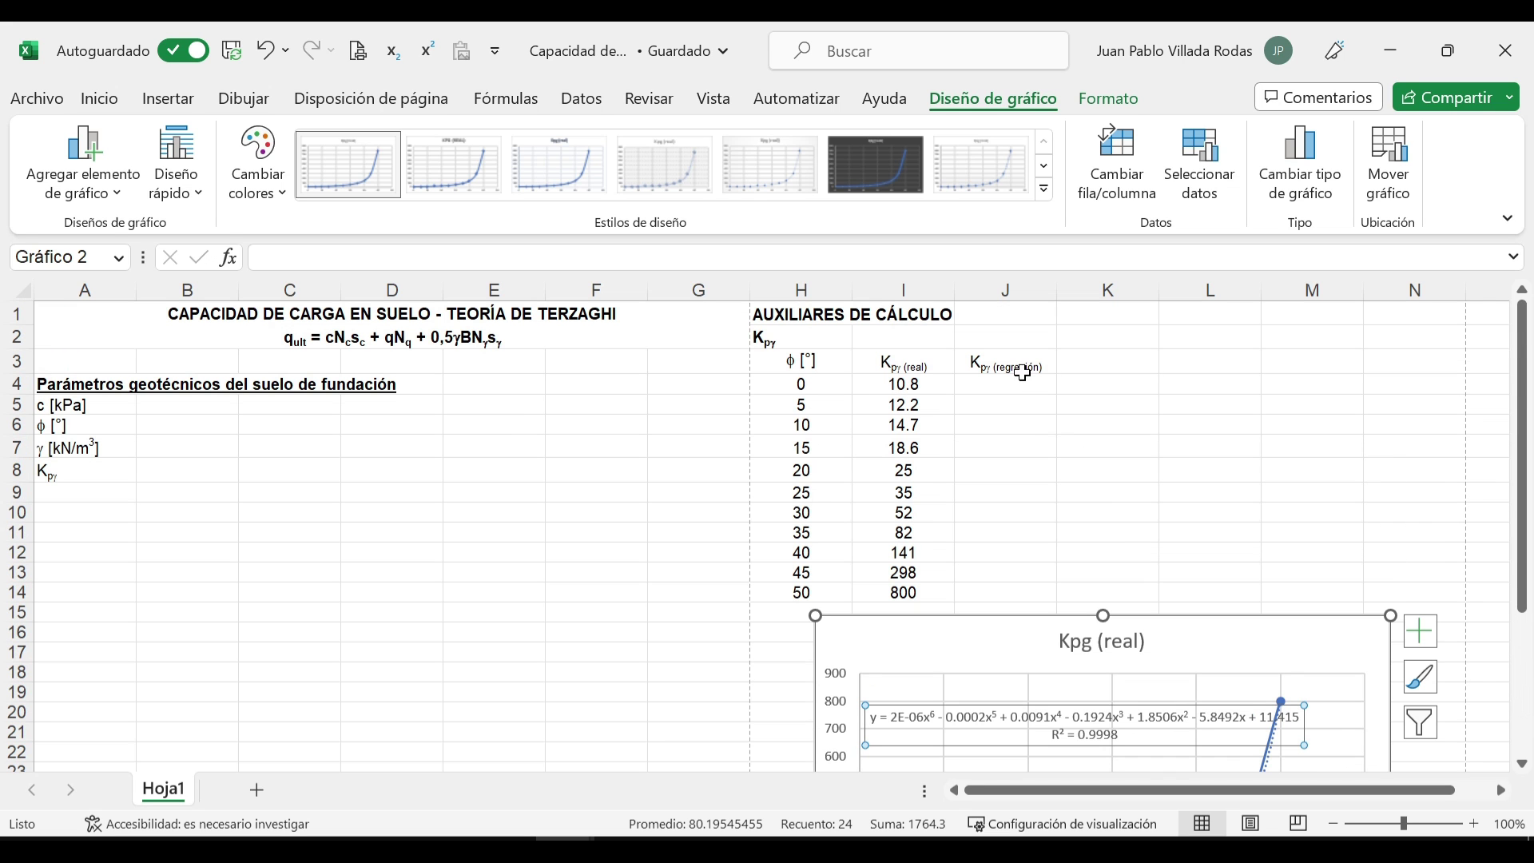
# Step: Format the trendline equation label as Número with 15 decimal places and shift it slightly right inside the chart
pyautogui.scroll(-2, 900, 358)
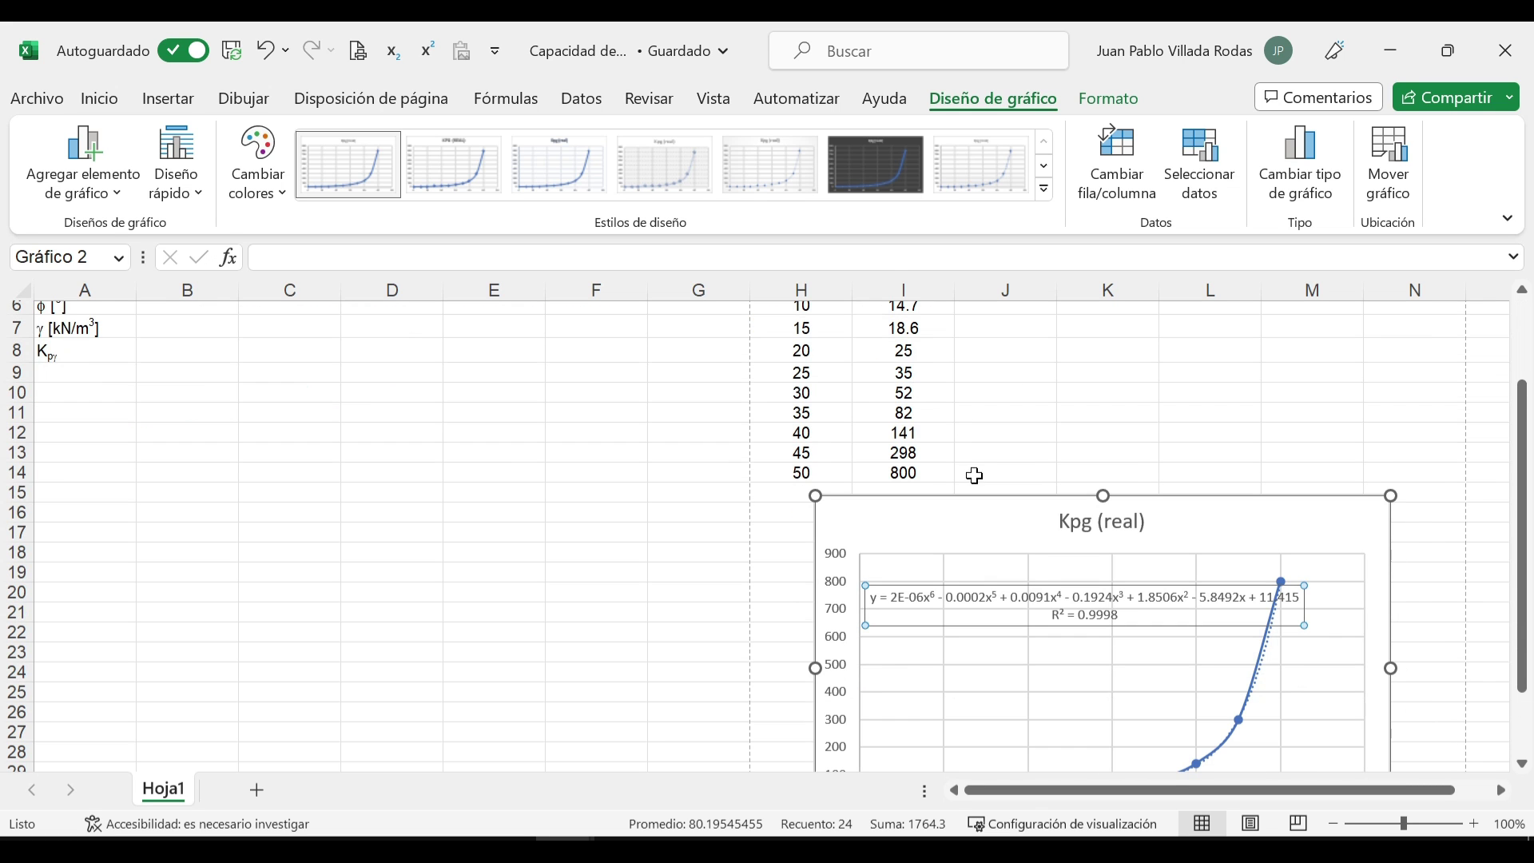
pyautogui.rightClick(1029, 588)
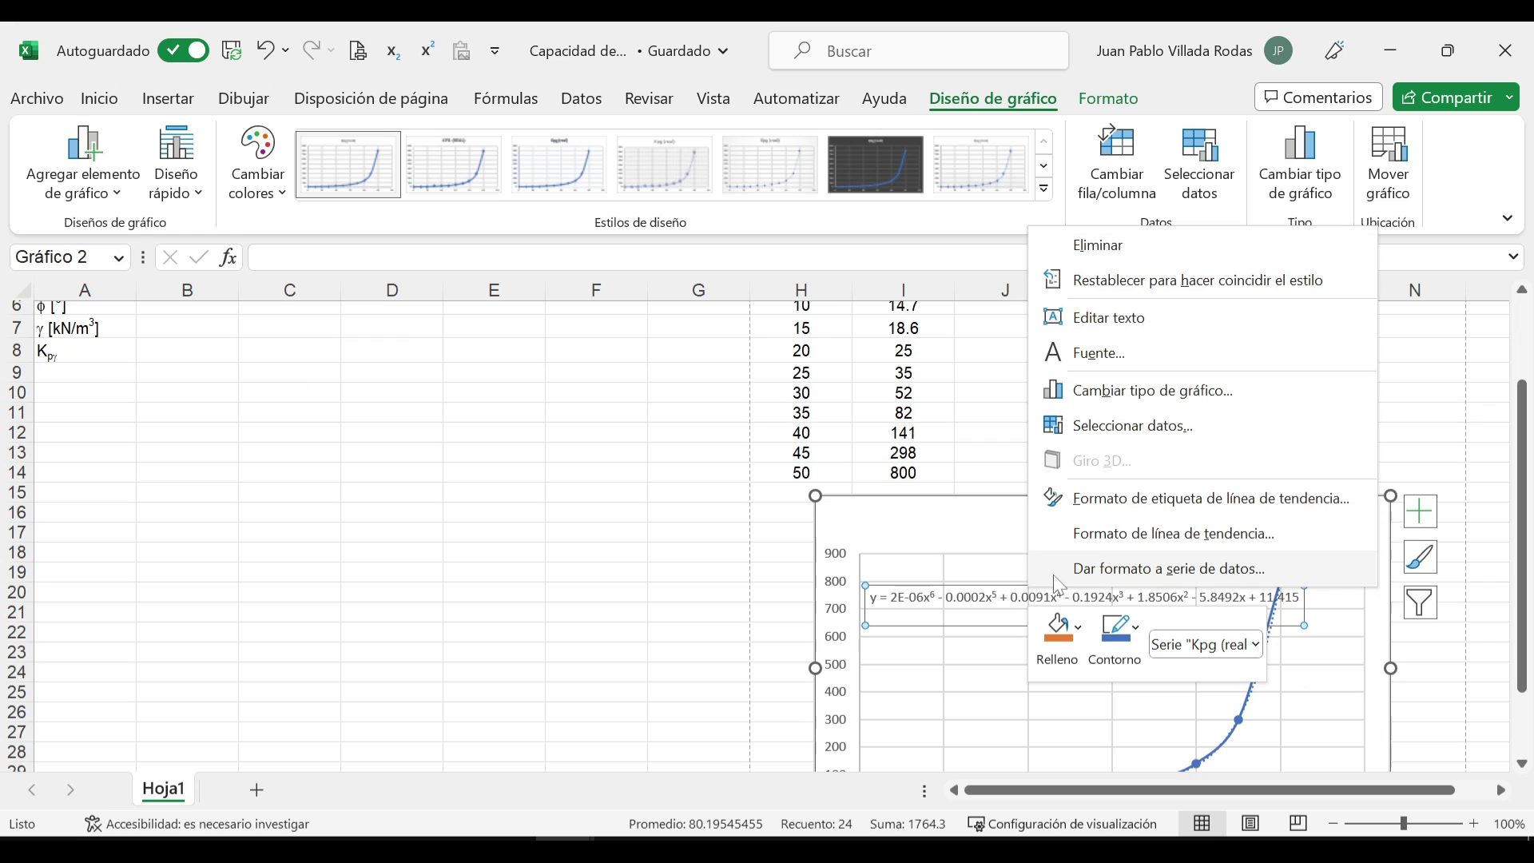
pyautogui.click(1084, 569)
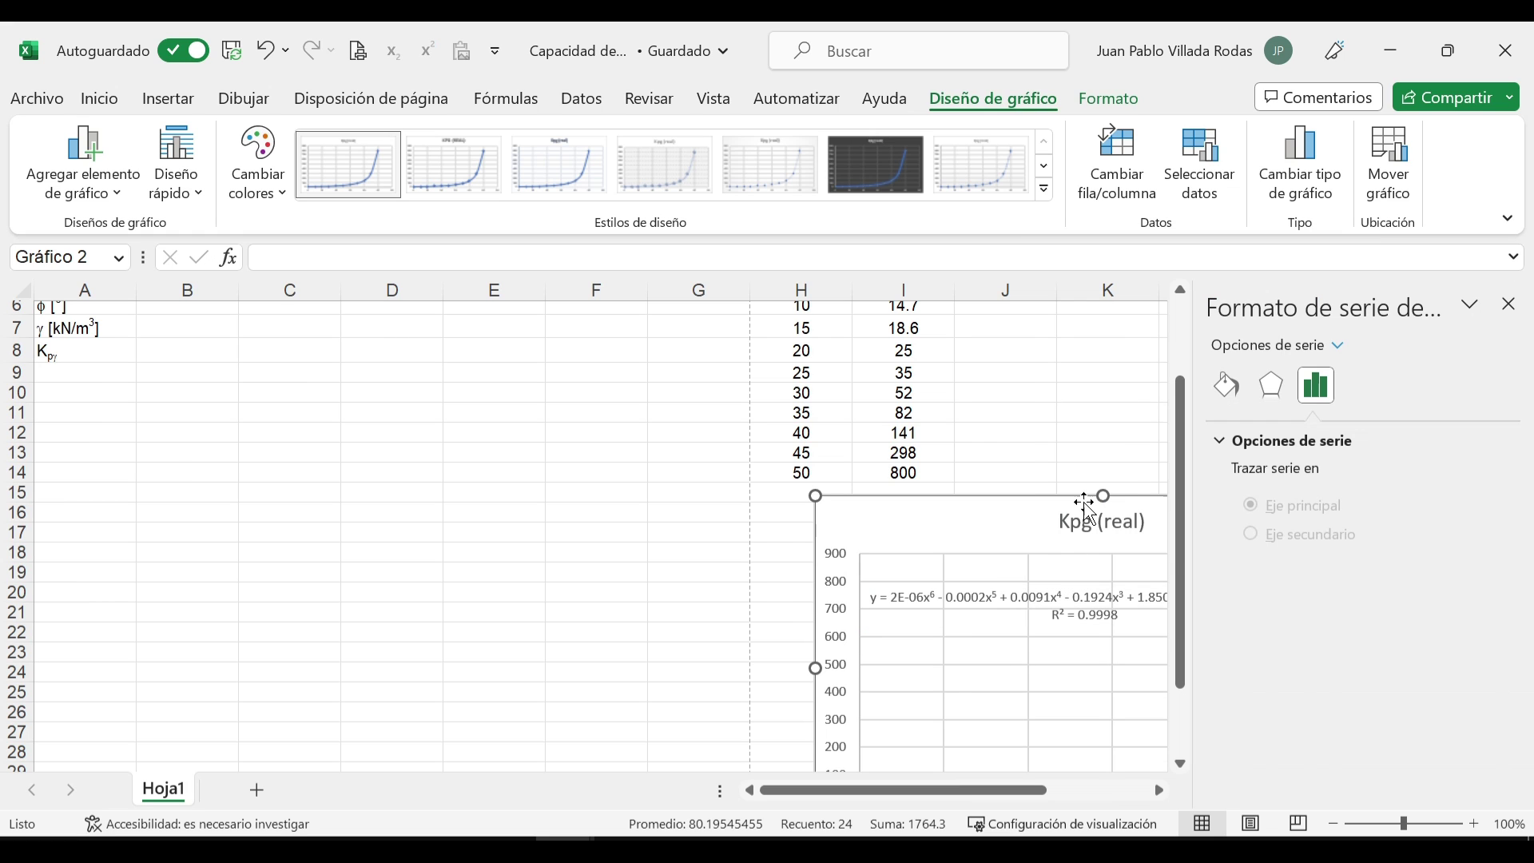
pyautogui.click(948, 598)
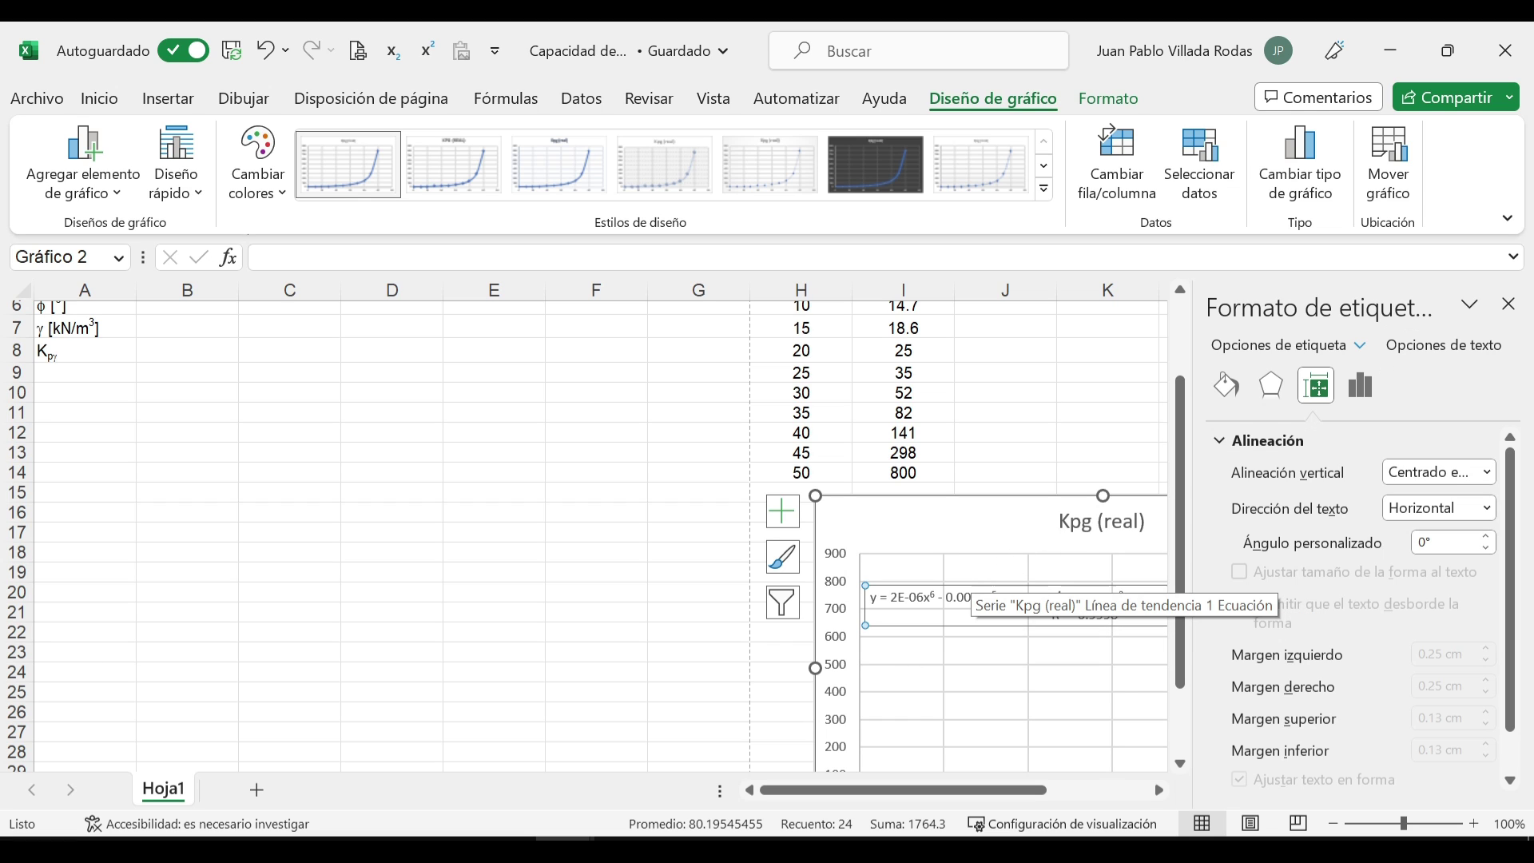
pyautogui.click(1362, 401)
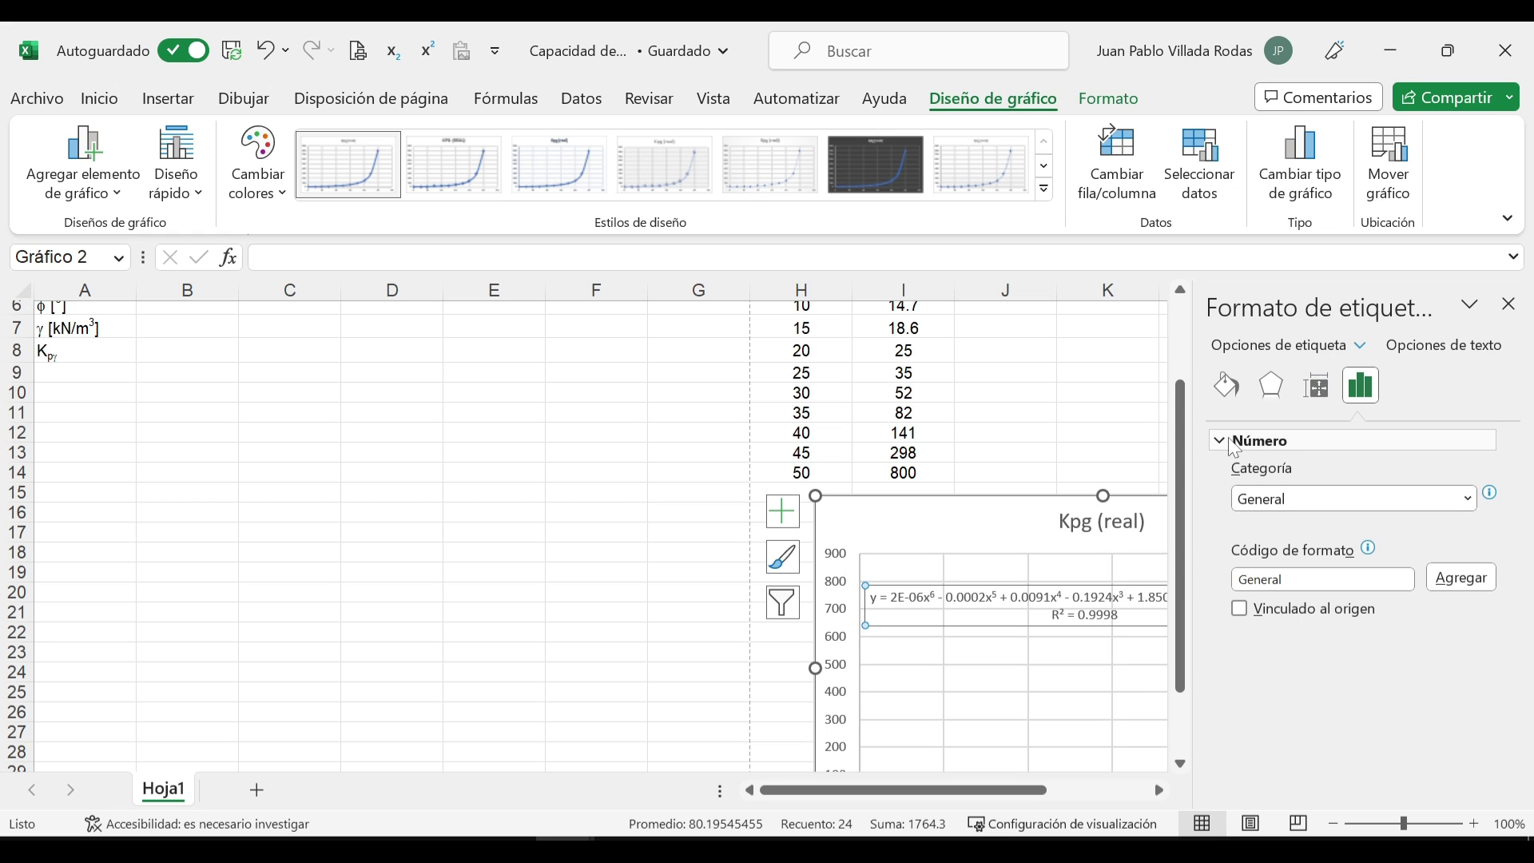
pyautogui.click(1468, 504)
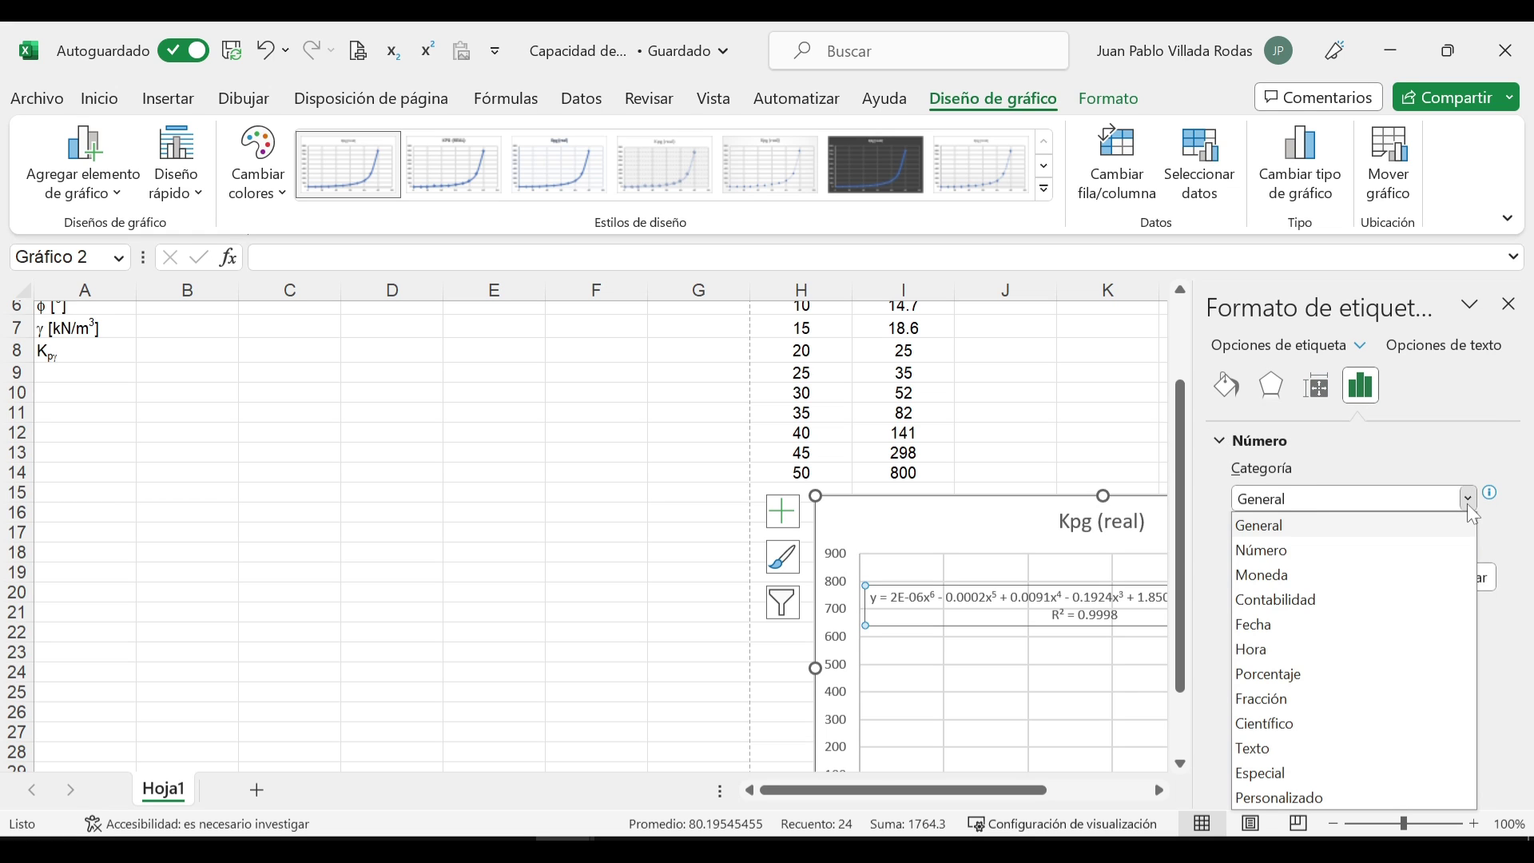
pyautogui.click(1265, 551)
pyautogui.press('Tab')
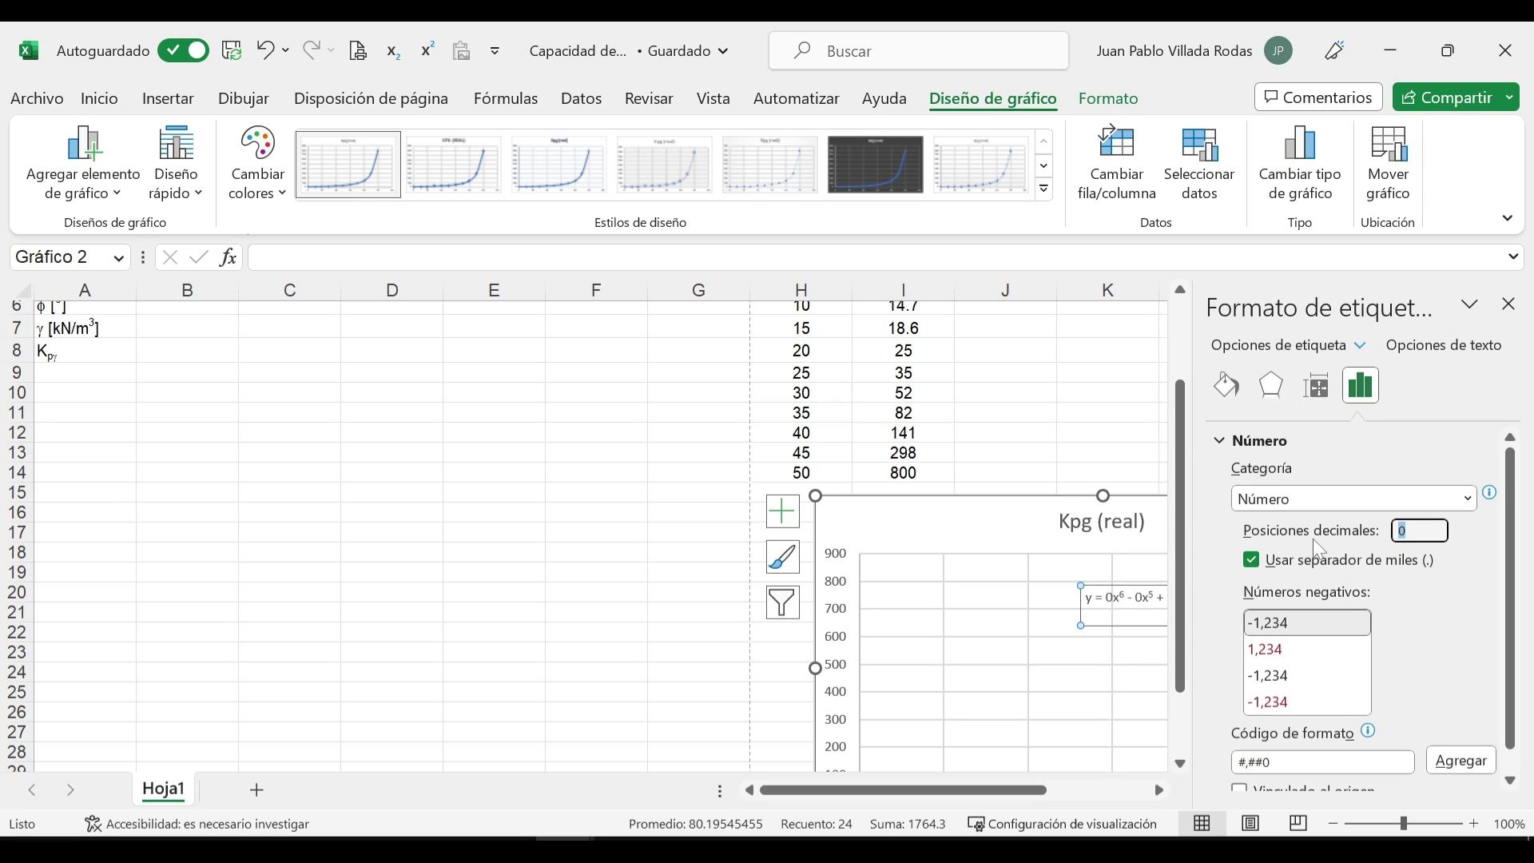
pyautogui.write('15')
pyautogui.click(1508, 301)
pyautogui.scroll(-1, 1118, 529)
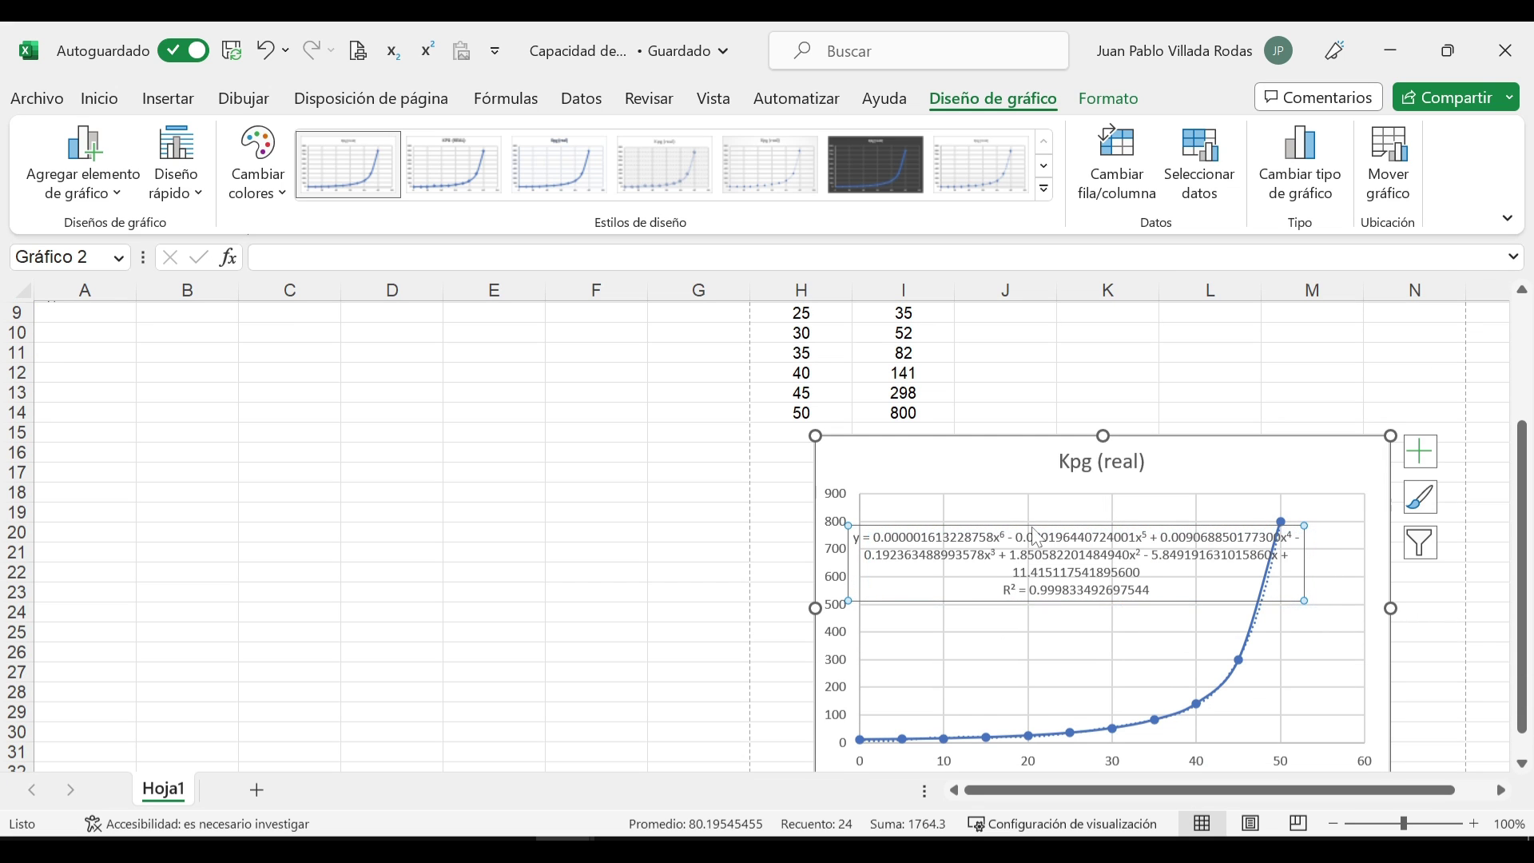
pyautogui.moveTo(1036, 537); pyautogui.dragTo(1055, 543)
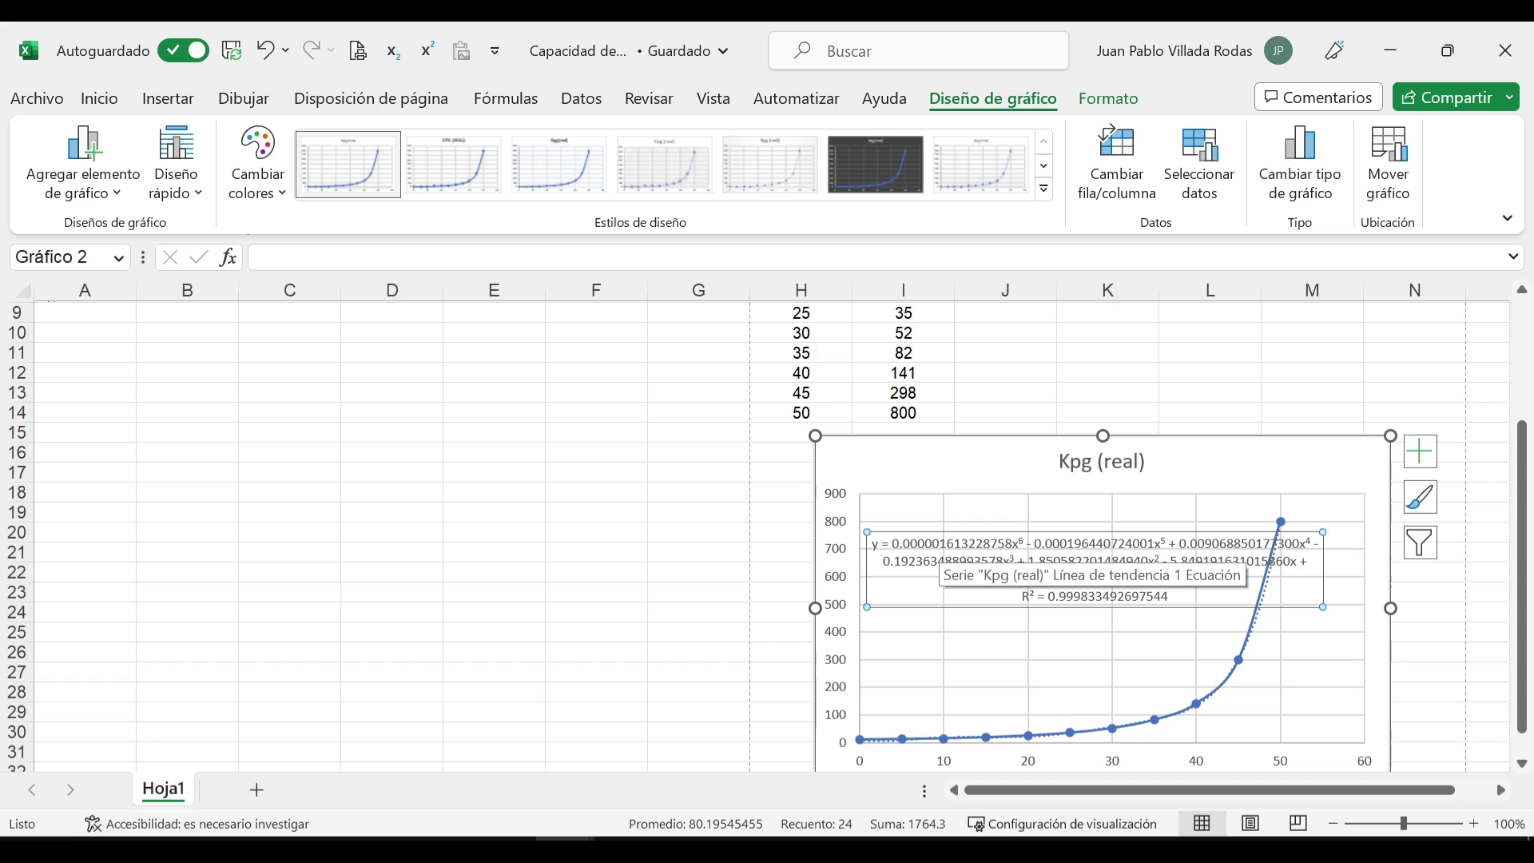
# Step: Examine how closely the trendline follows the Kpg (real) points, comparing the table with the curve, especially at the highest angles
pyautogui.scroll(1, 984, 544)
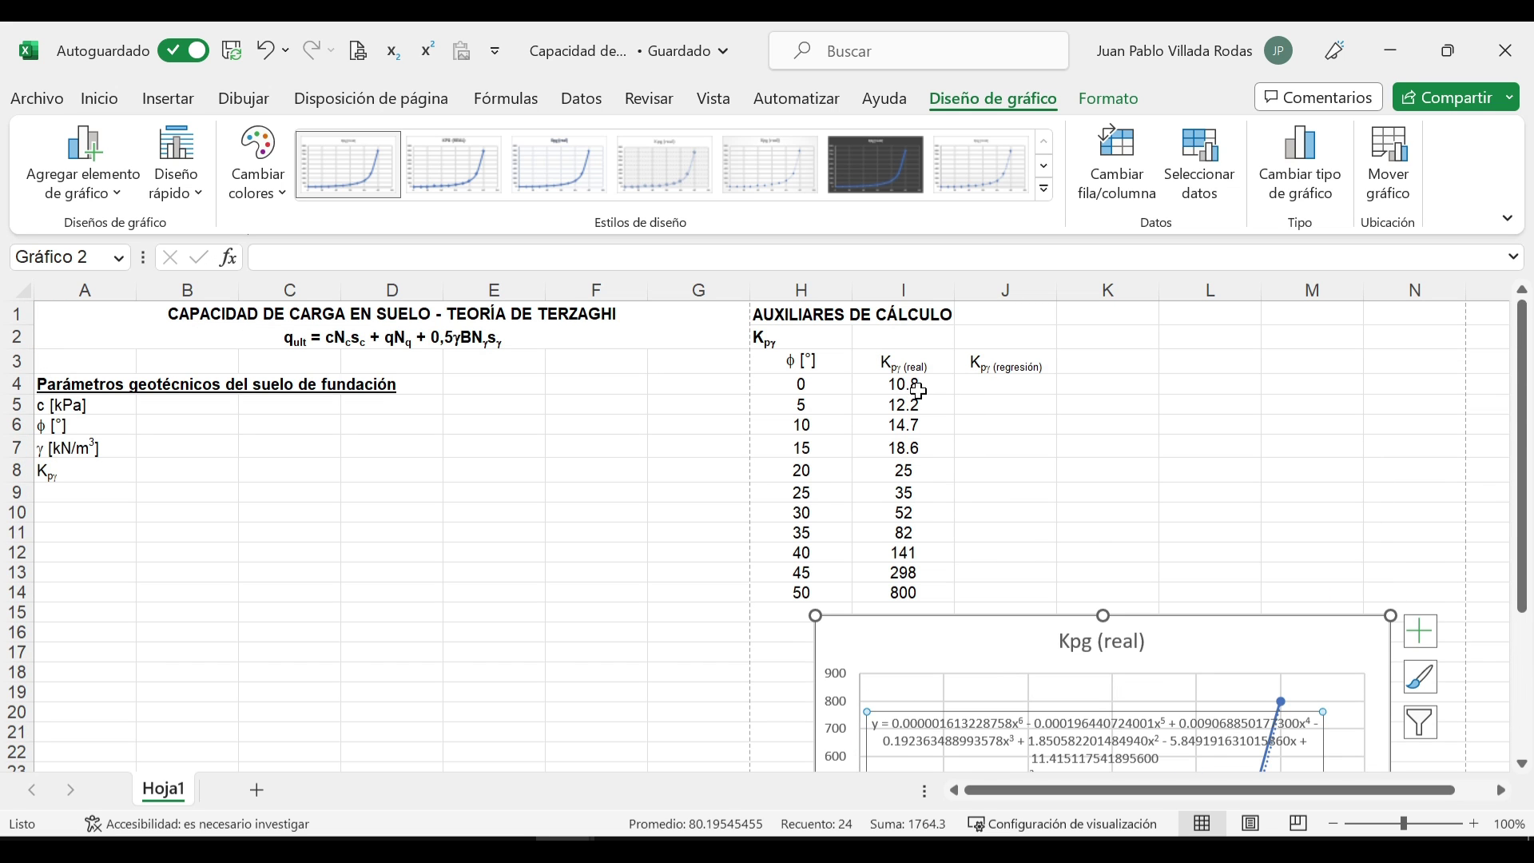
pyautogui.scroll(-2, 994, 388)
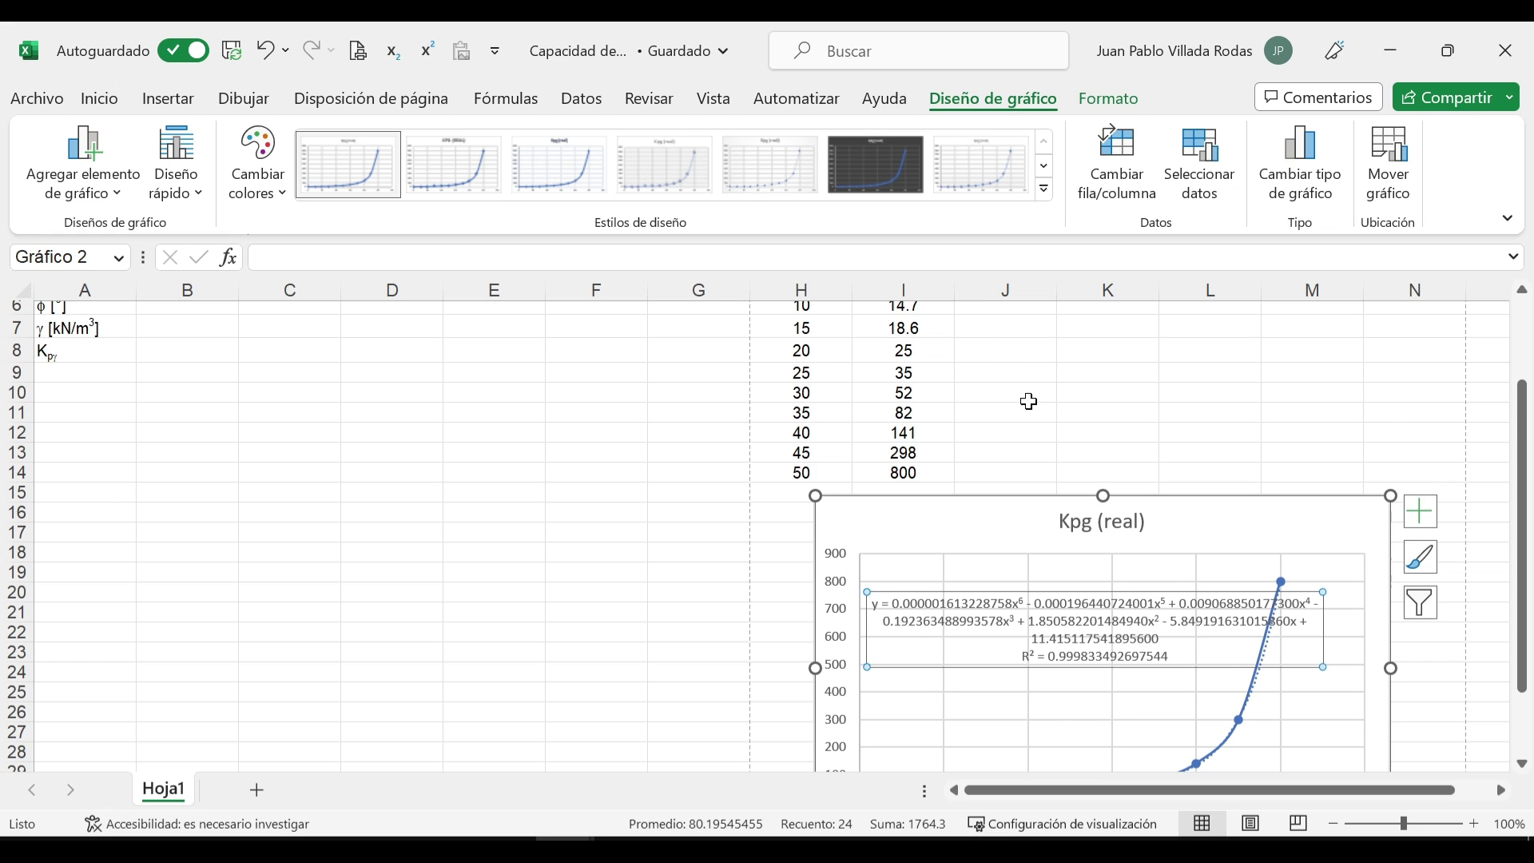
pyautogui.scroll(-1, 1028, 401)
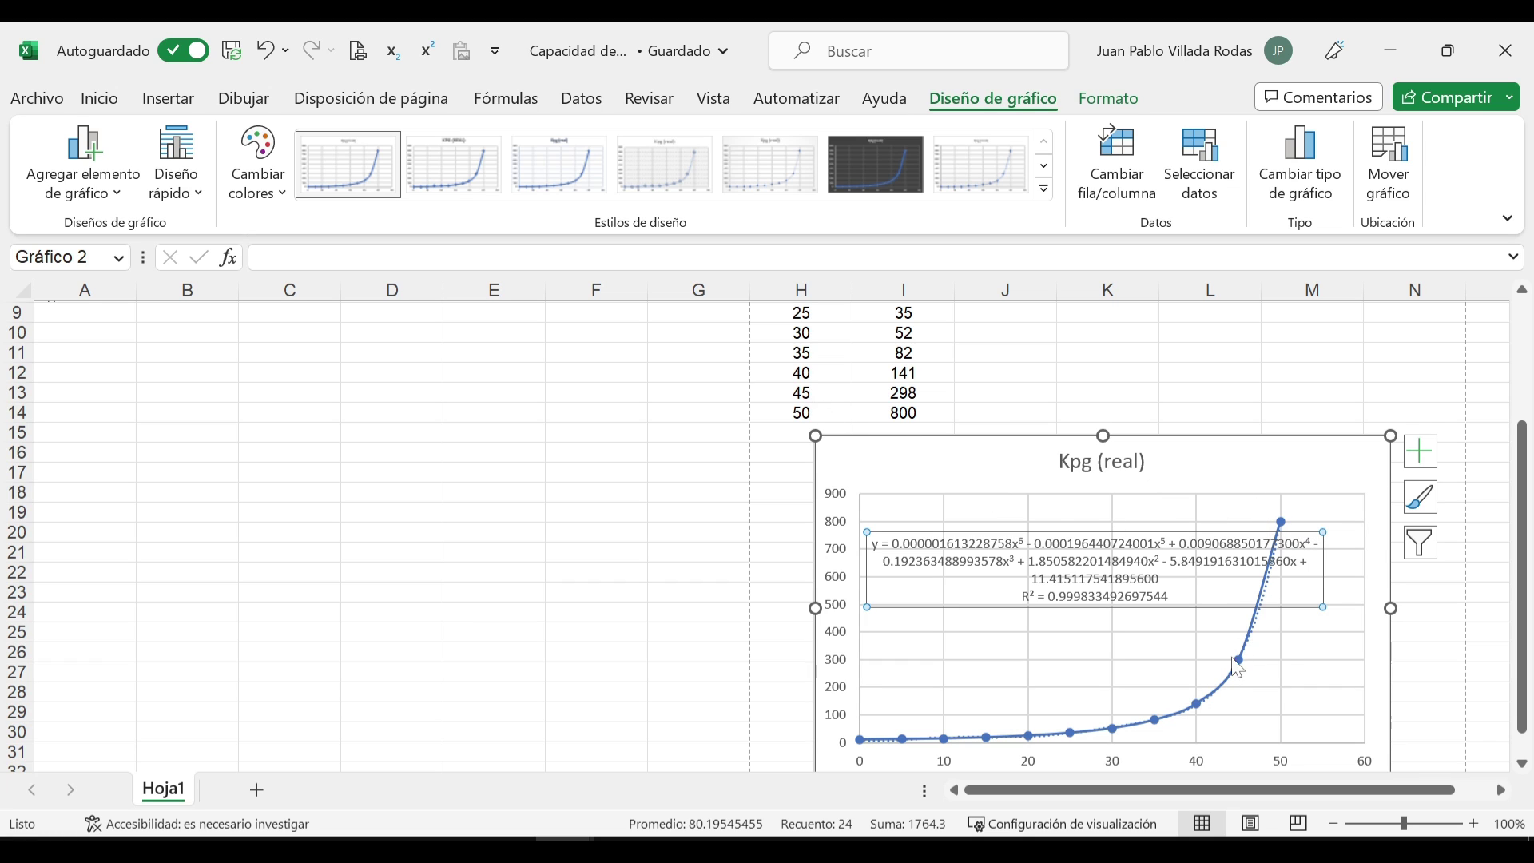
pyautogui.click(1474, 823)
pyautogui.click(1475, 823)
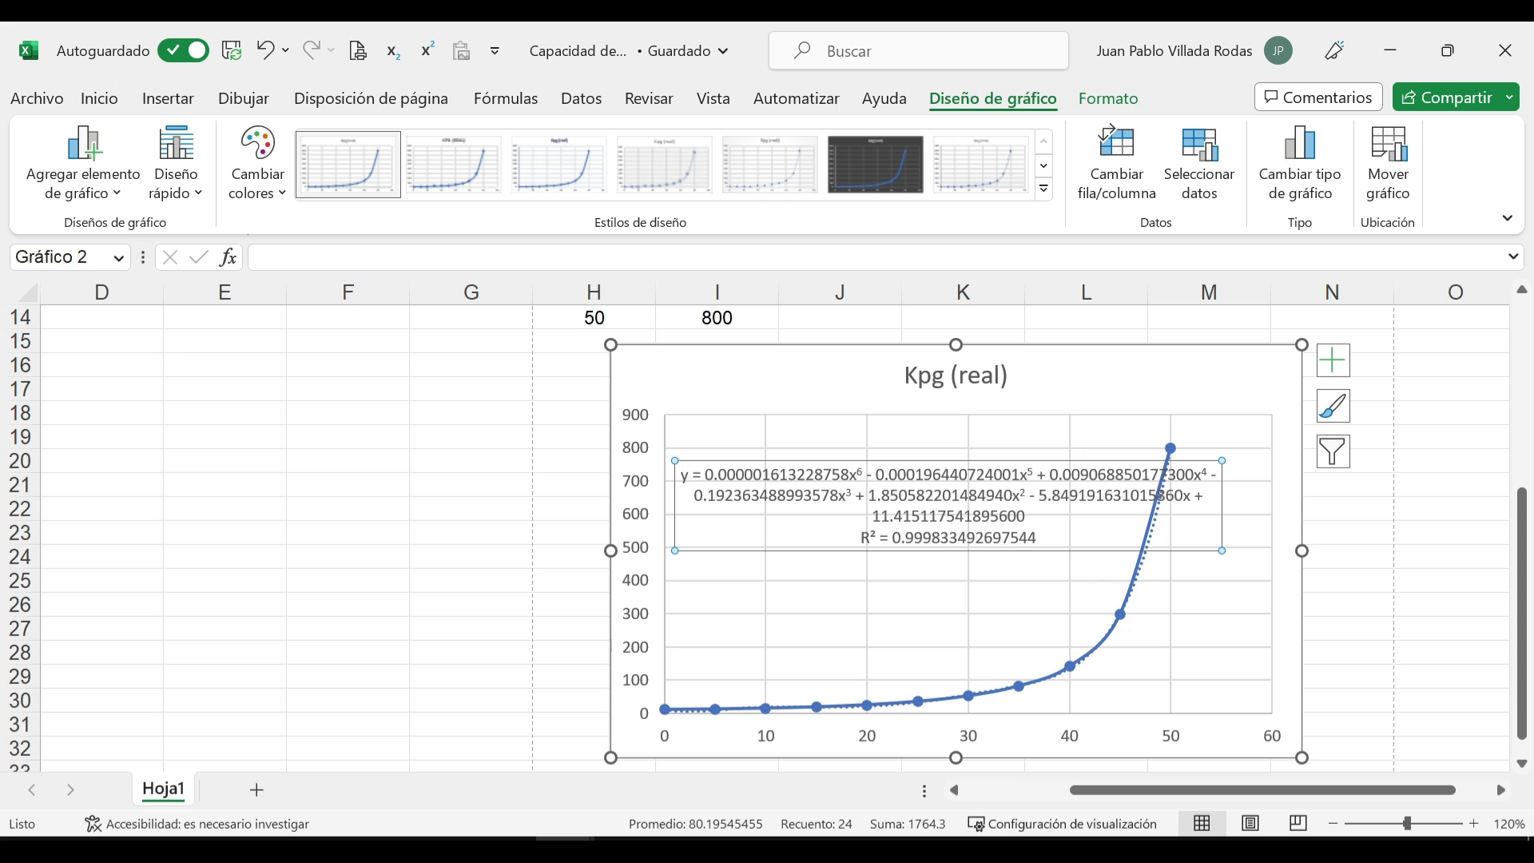
pyautogui.click(1333, 824)
pyautogui.click(1333, 823)
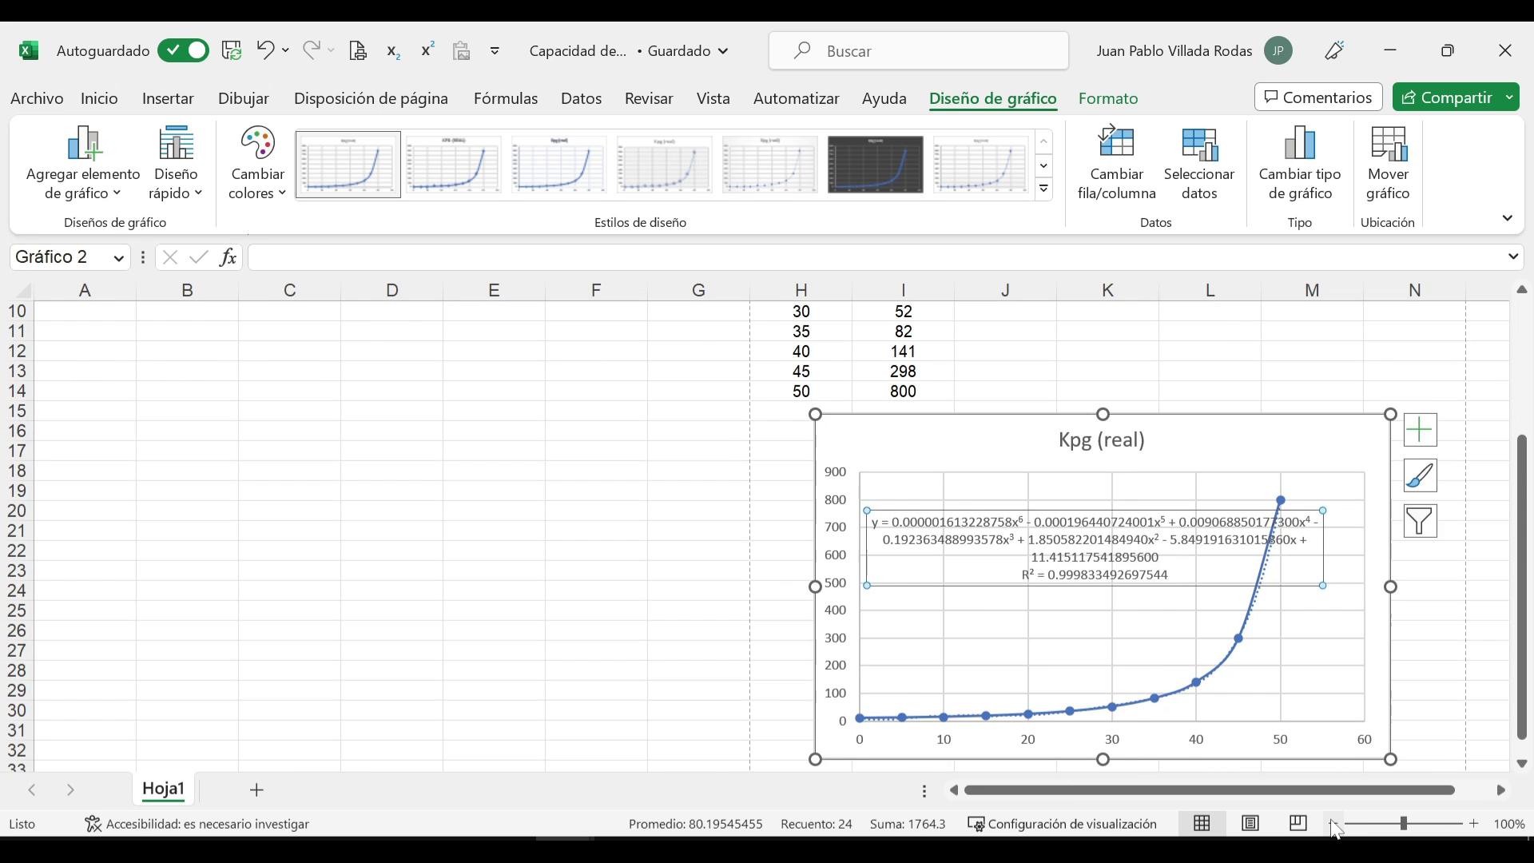
pyautogui.click(1334, 823)
pyautogui.scroll(-1, 1062, 469)
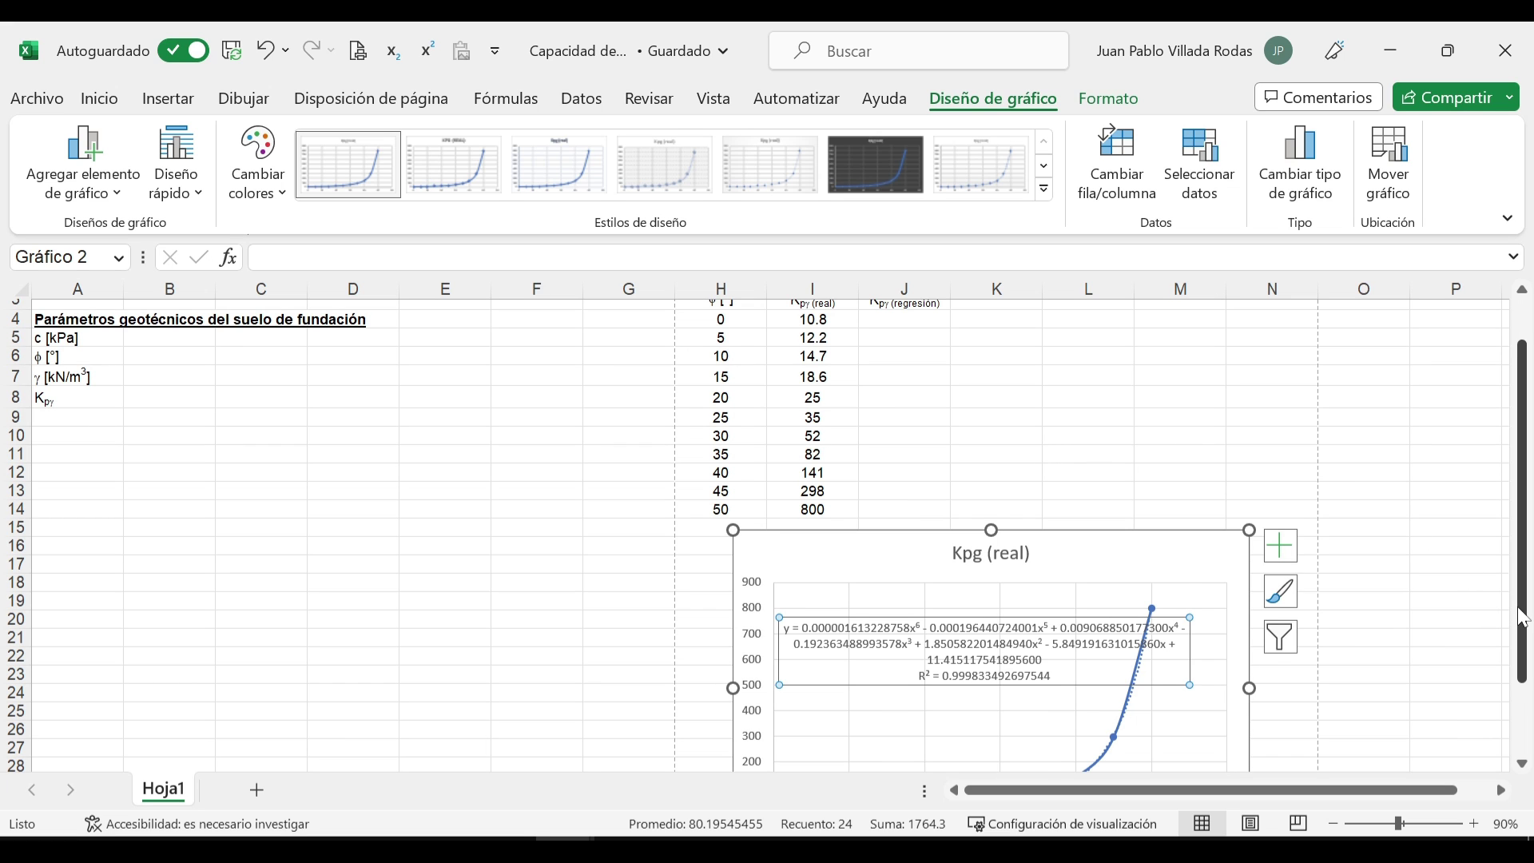
pyautogui.moveTo(1523, 617); pyautogui.dragTo(1523, 668)
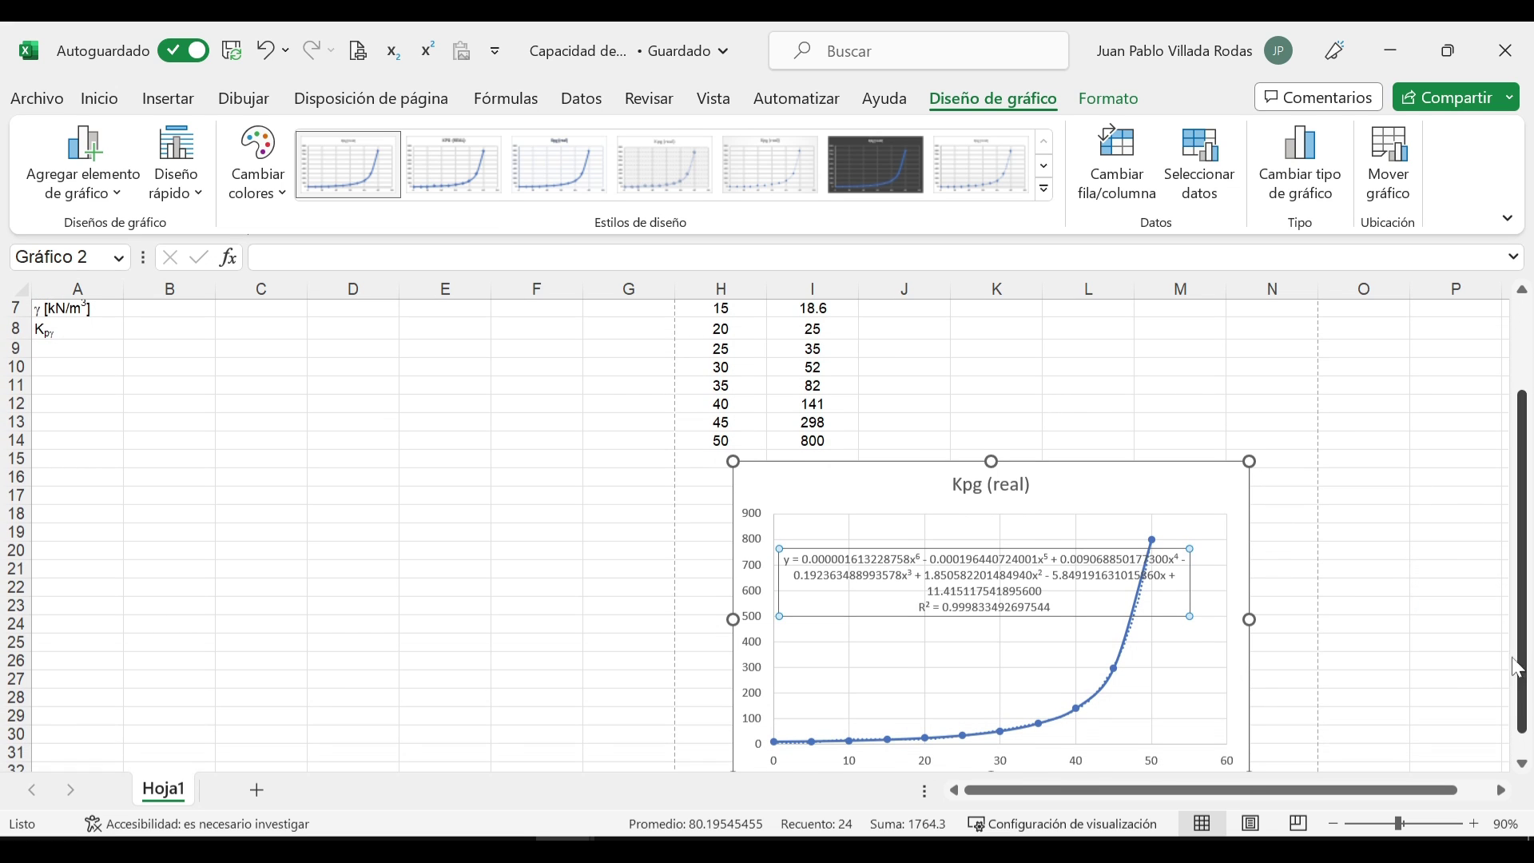
# Step: Limit the Kpg (real) series to H4:H12 for X and I4:I12 for Y, and nudge the equation label up and left
pyautogui.click(1000, 731)
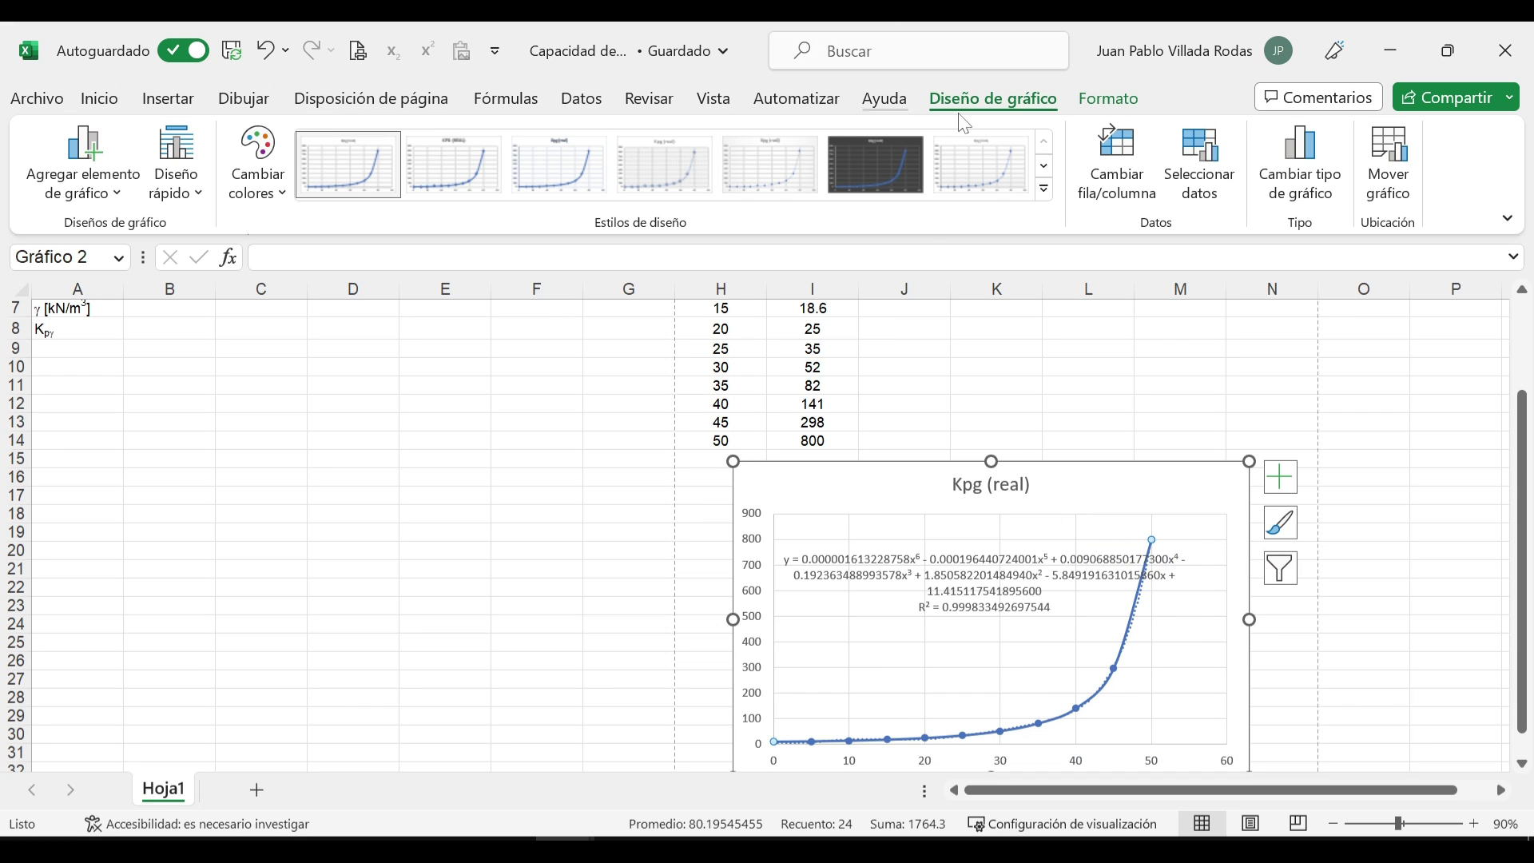
pyautogui.click(1109, 99)
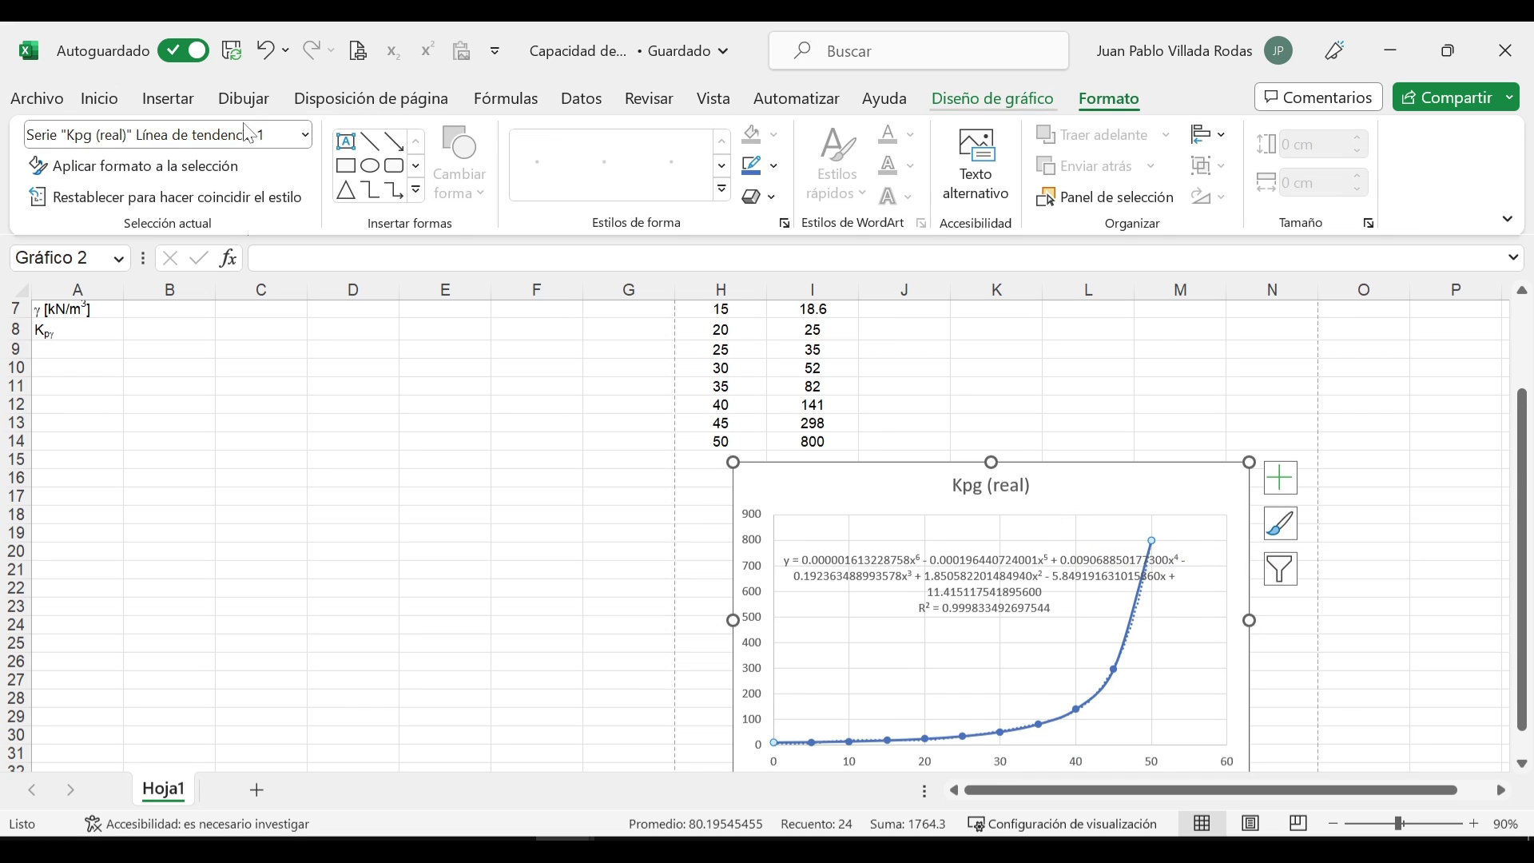
pyautogui.click(308, 136)
pyautogui.click(111, 374)
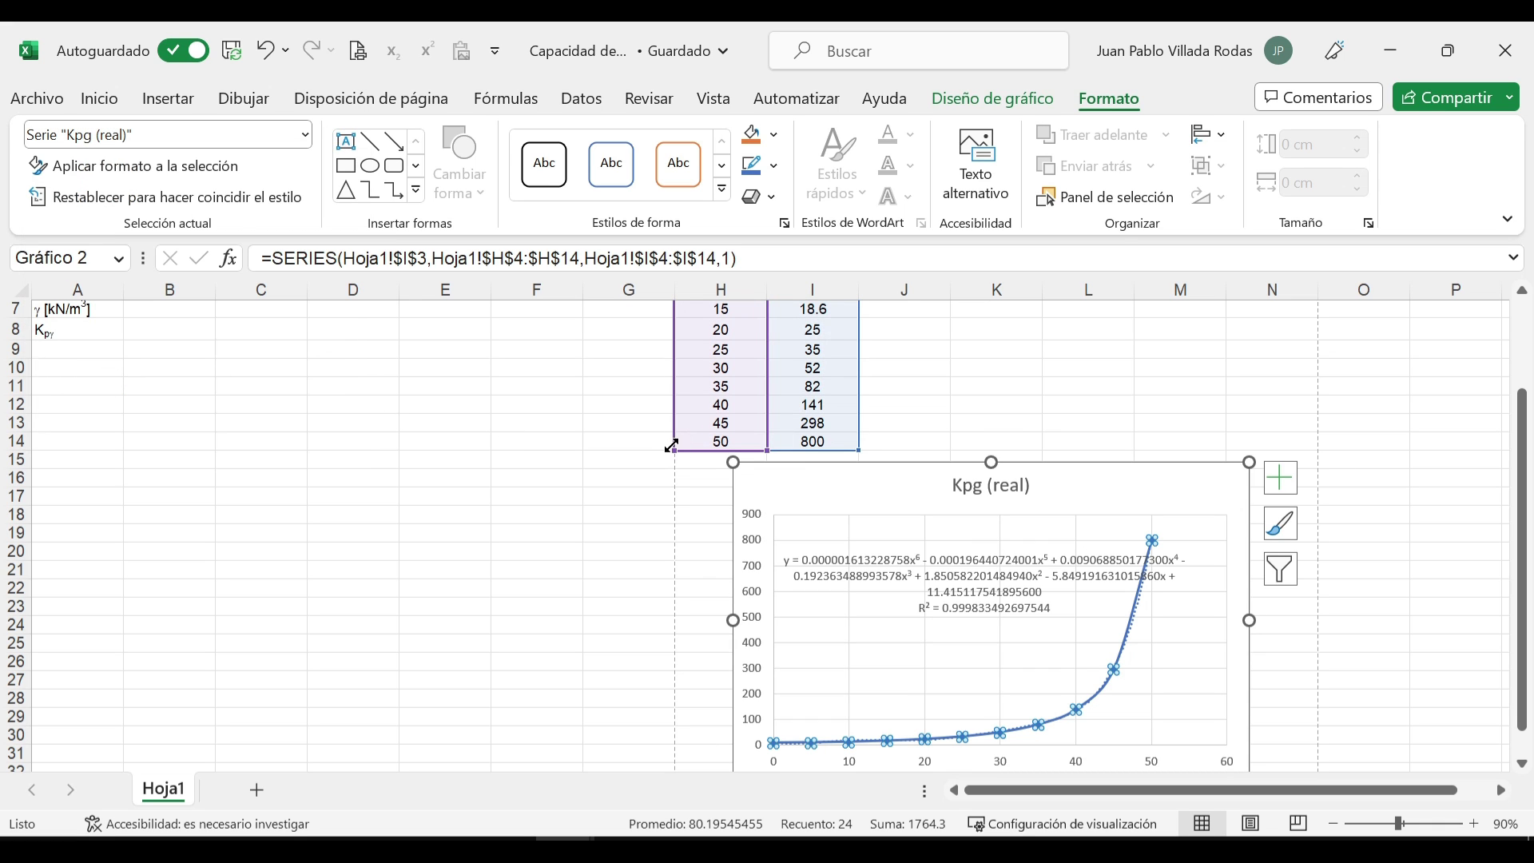
pyautogui.moveTo(674, 447); pyautogui.dragTo(674, 414)
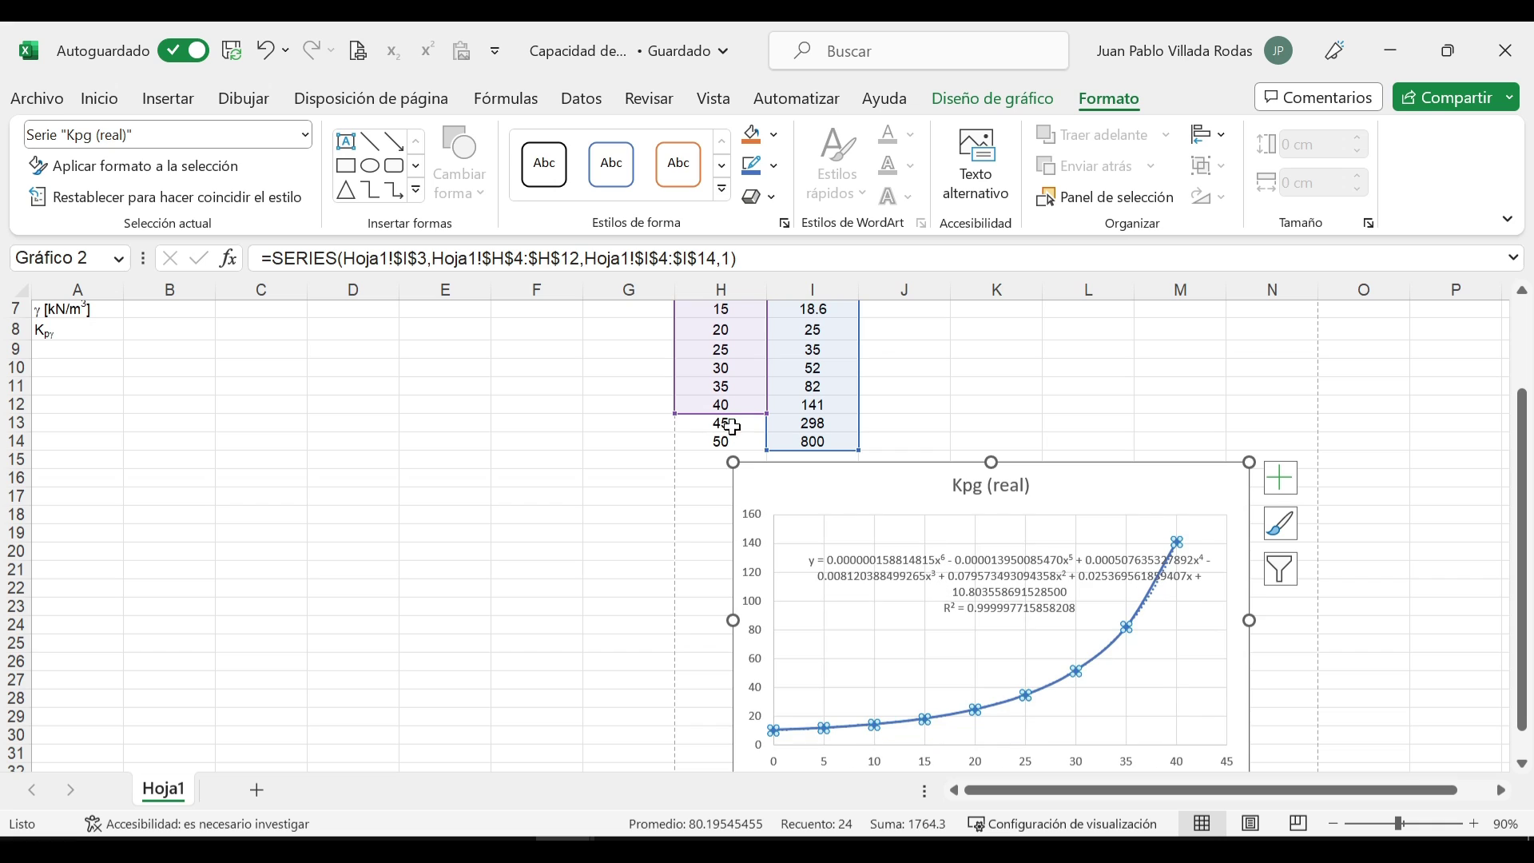
pyautogui.moveTo(773, 454); pyautogui.dragTo(769, 415)
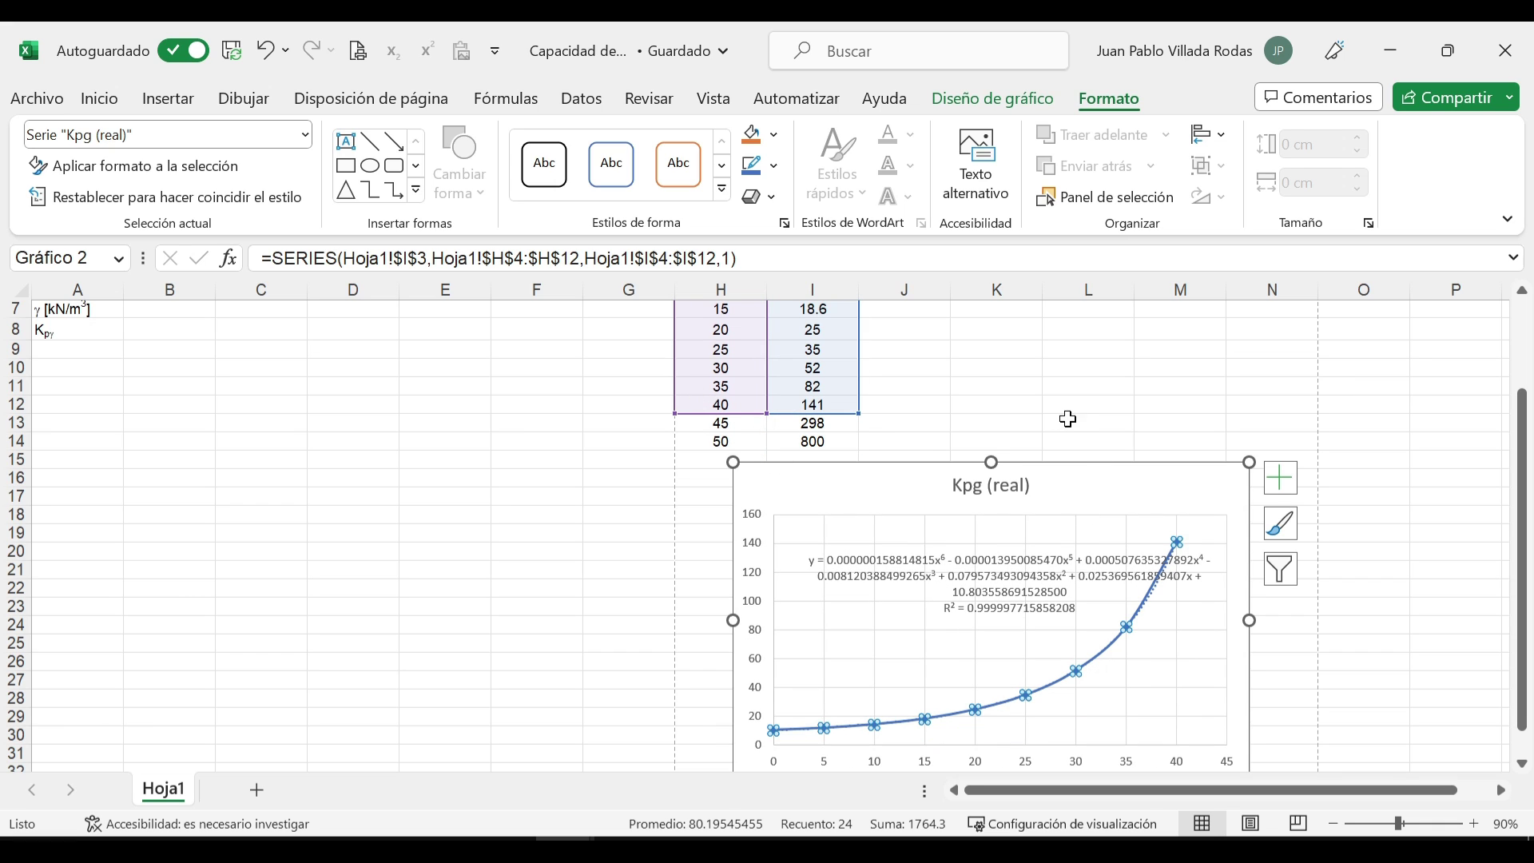
pyautogui.click(908, 585)
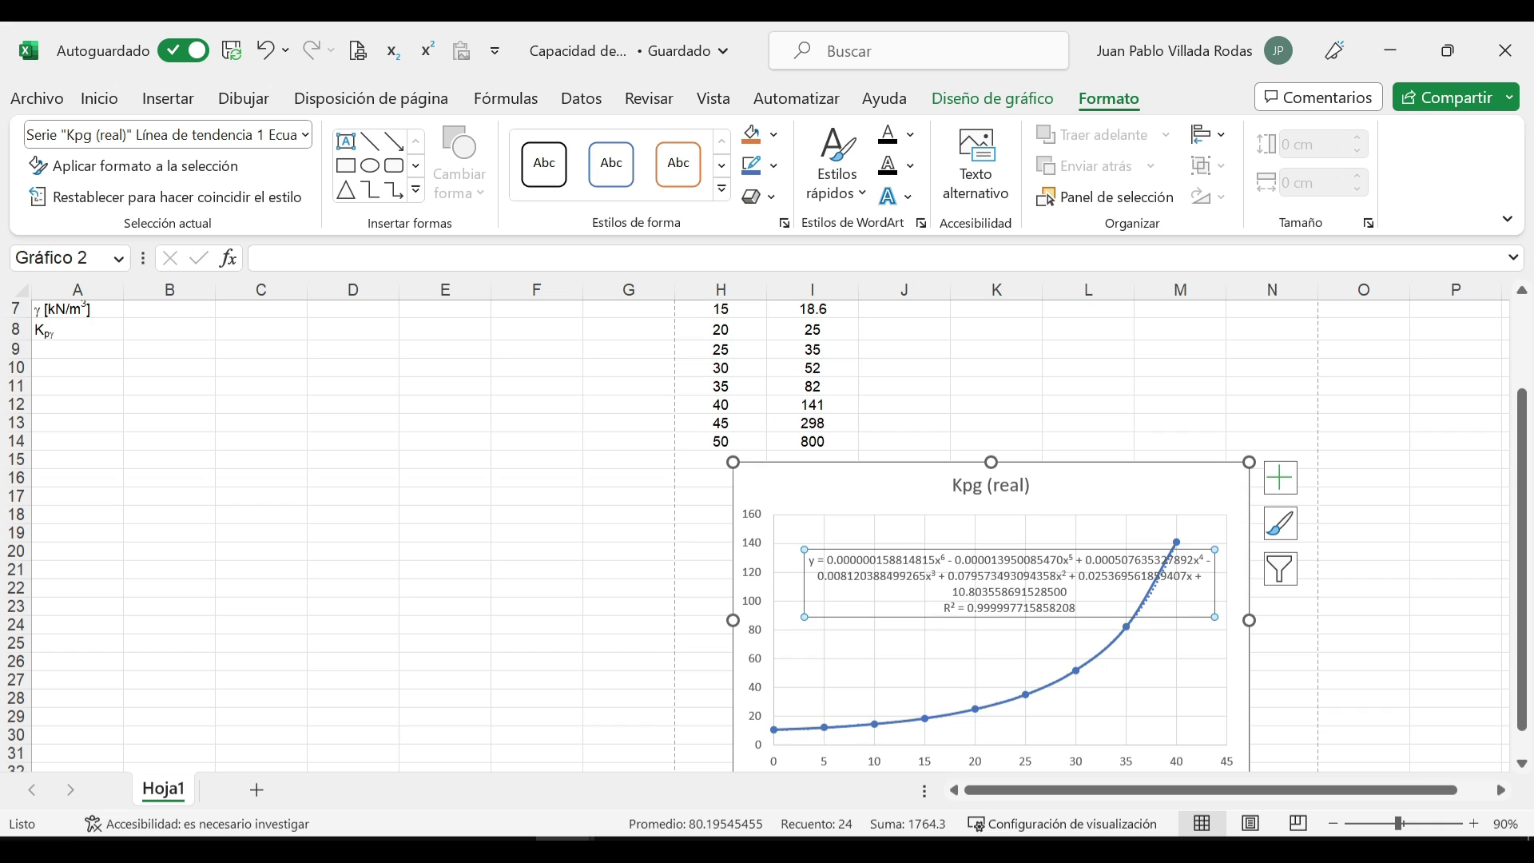
pyautogui.moveTo(909, 550); pyautogui.dragTo(891, 545)
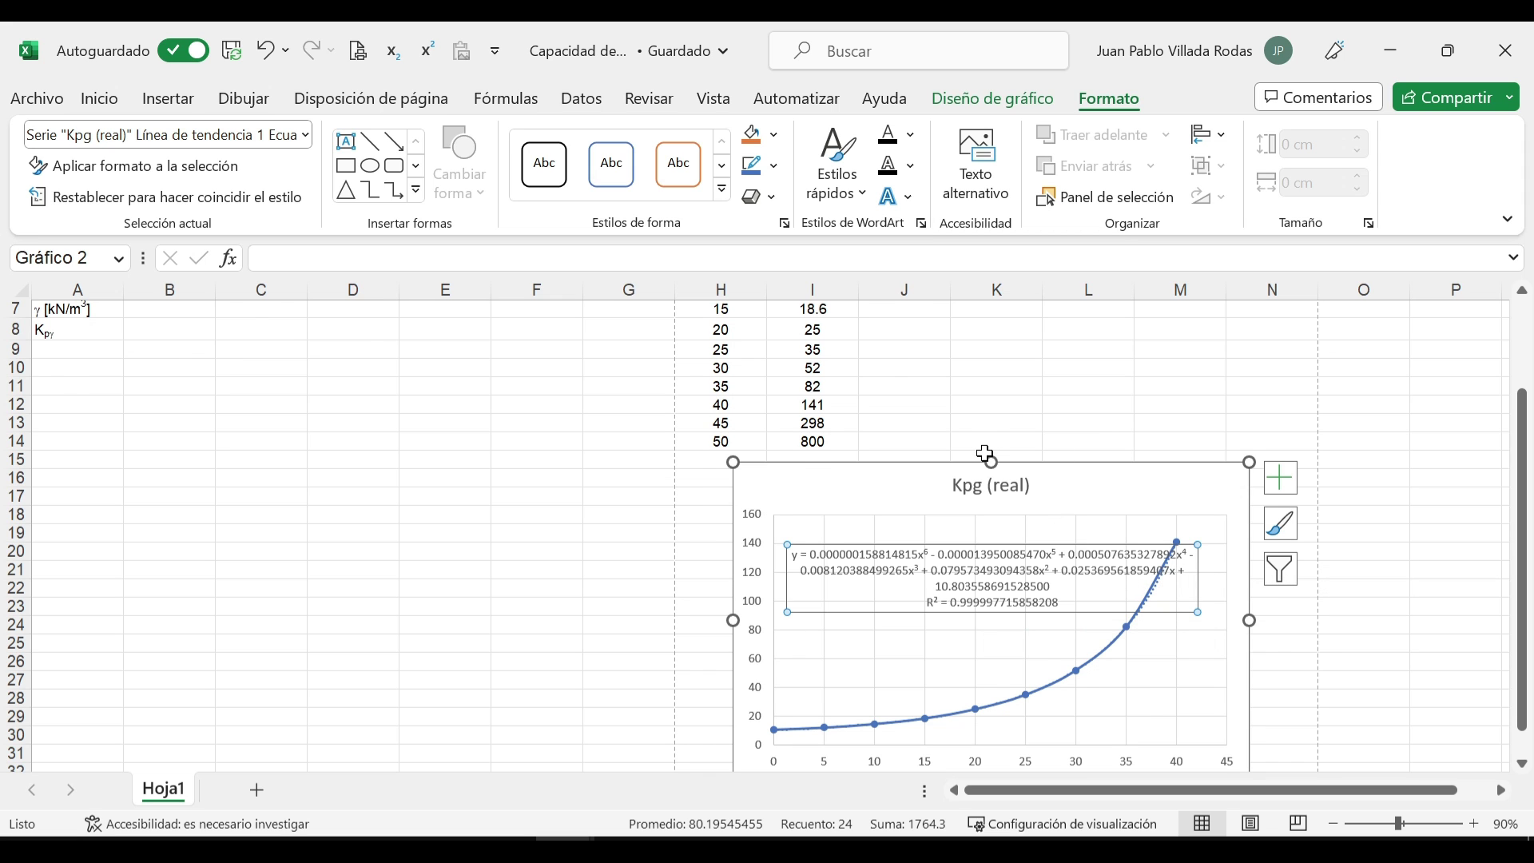
# Step: Copy the polynomial expression after "y =" from the trendline label into cell J4 of the Kpγ (regresión) column, enlarging the formula bar to fit
pyautogui.scroll(2, 918, 399)
pyautogui.scroll(-1, 918, 397)
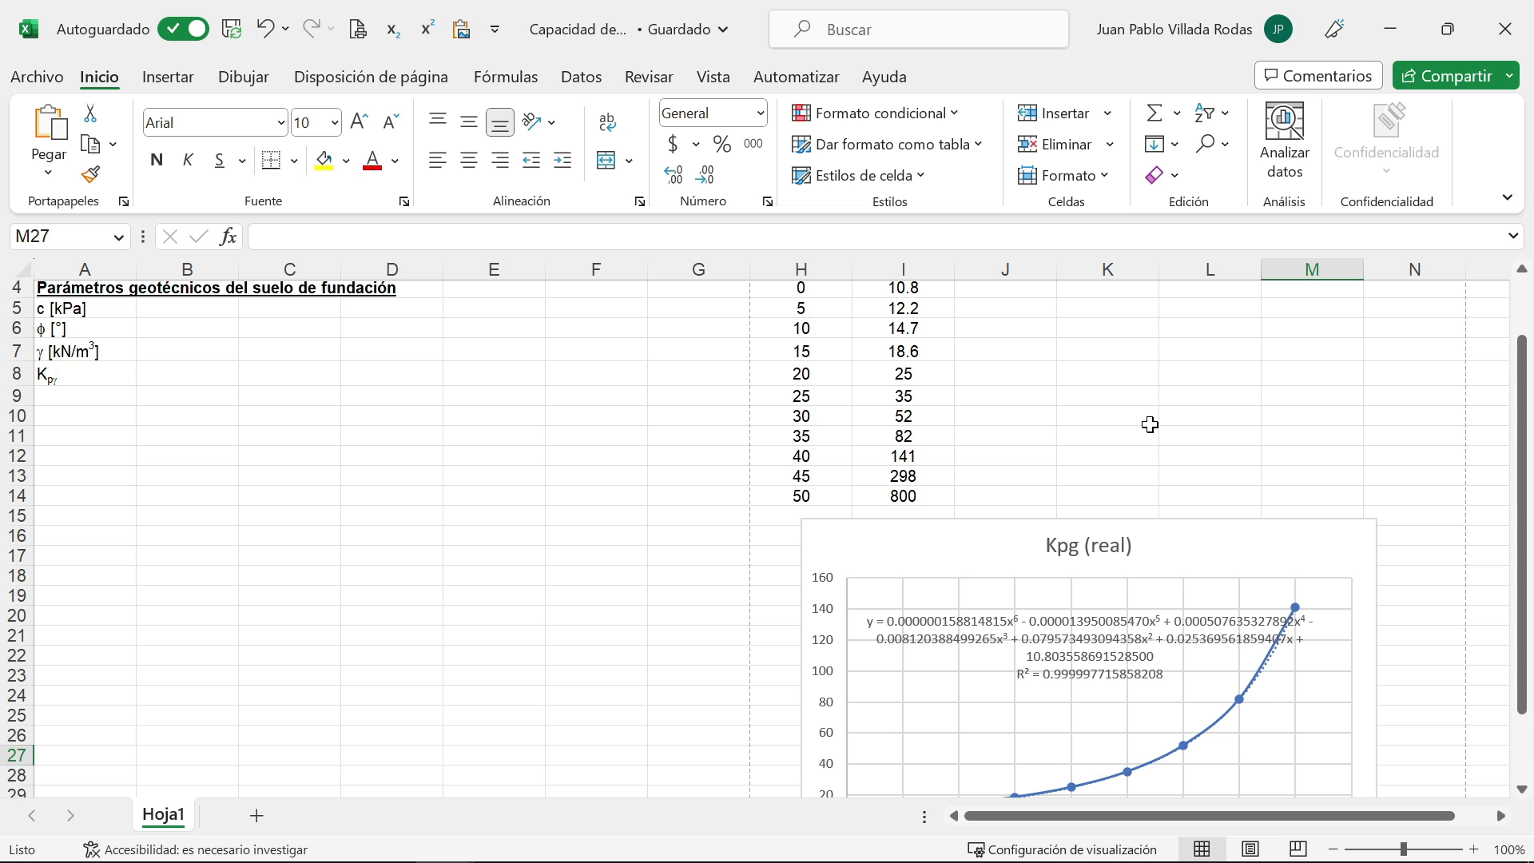
pyautogui.click(905, 643)
pyautogui.moveTo(887, 621); pyautogui.dragTo(1147, 655)
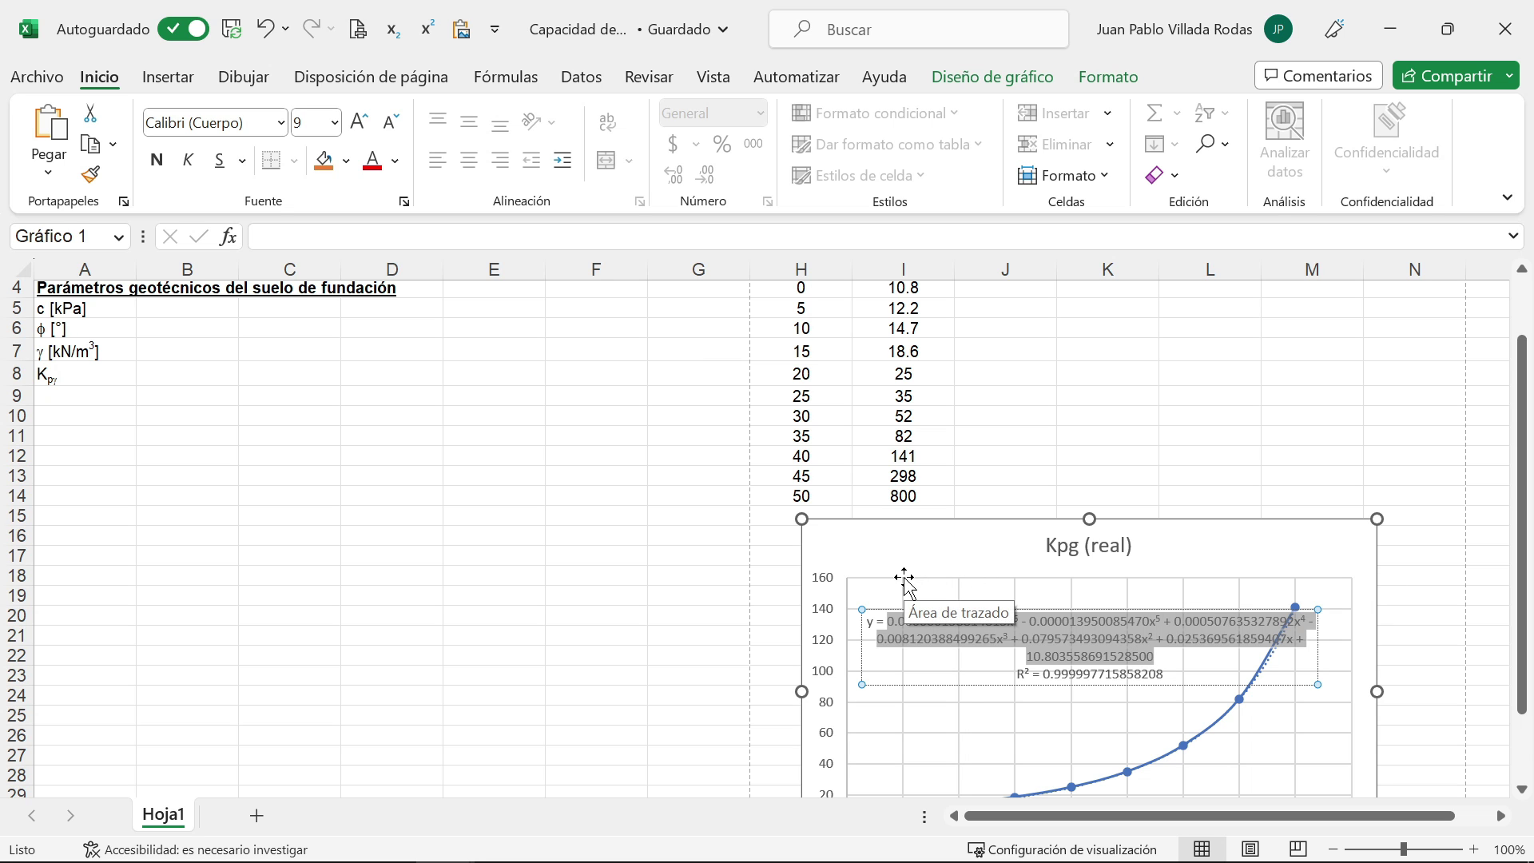
pyautogui.scroll(1, 1007, 375)
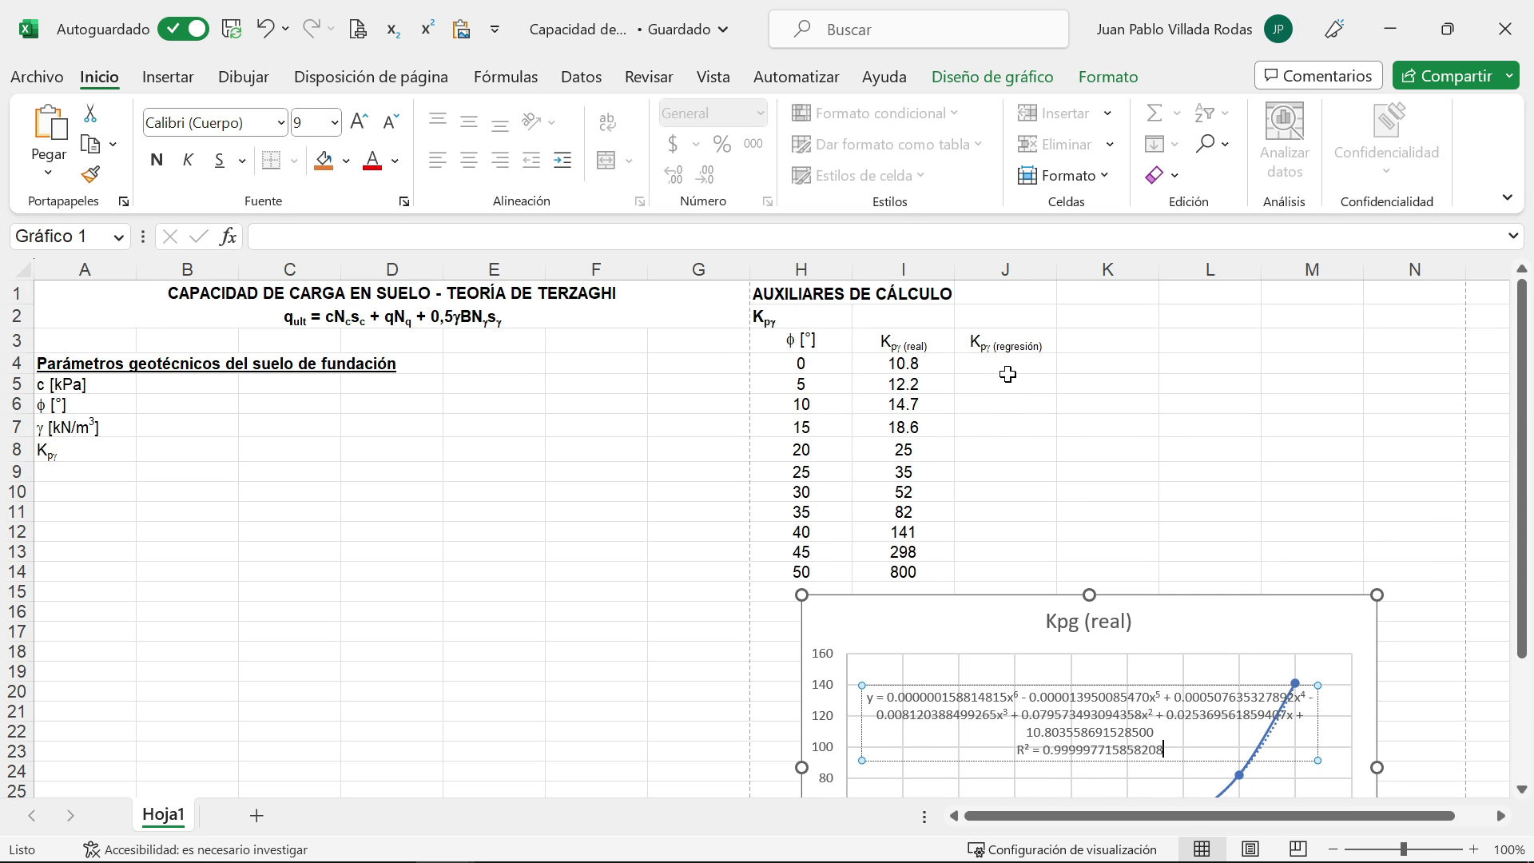
pyautogui.click(1007, 375)
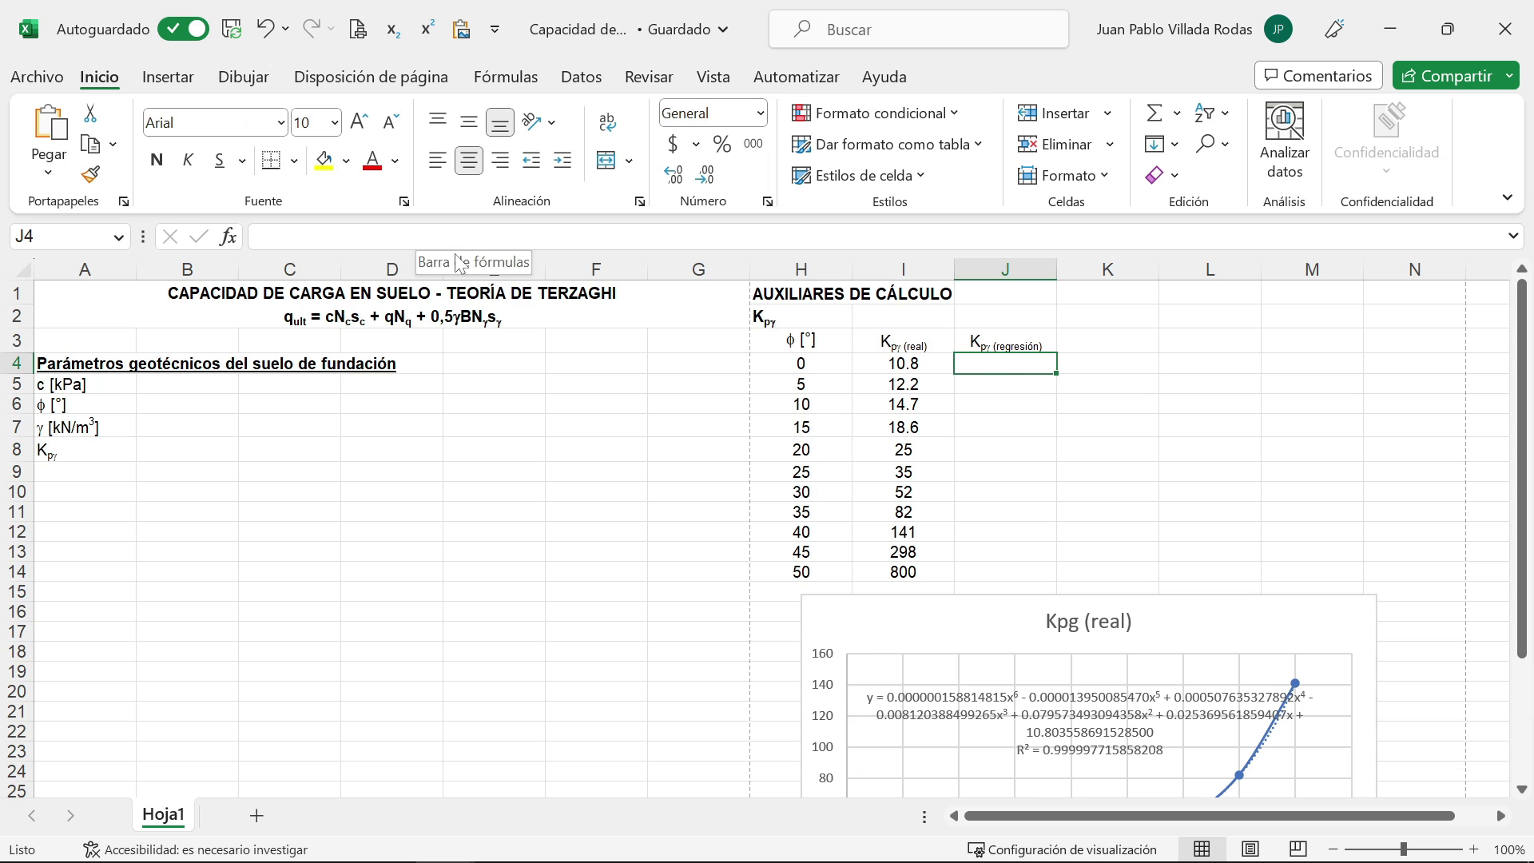
pyautogui.moveTo(594, 247); pyautogui.dragTo(594, 270)
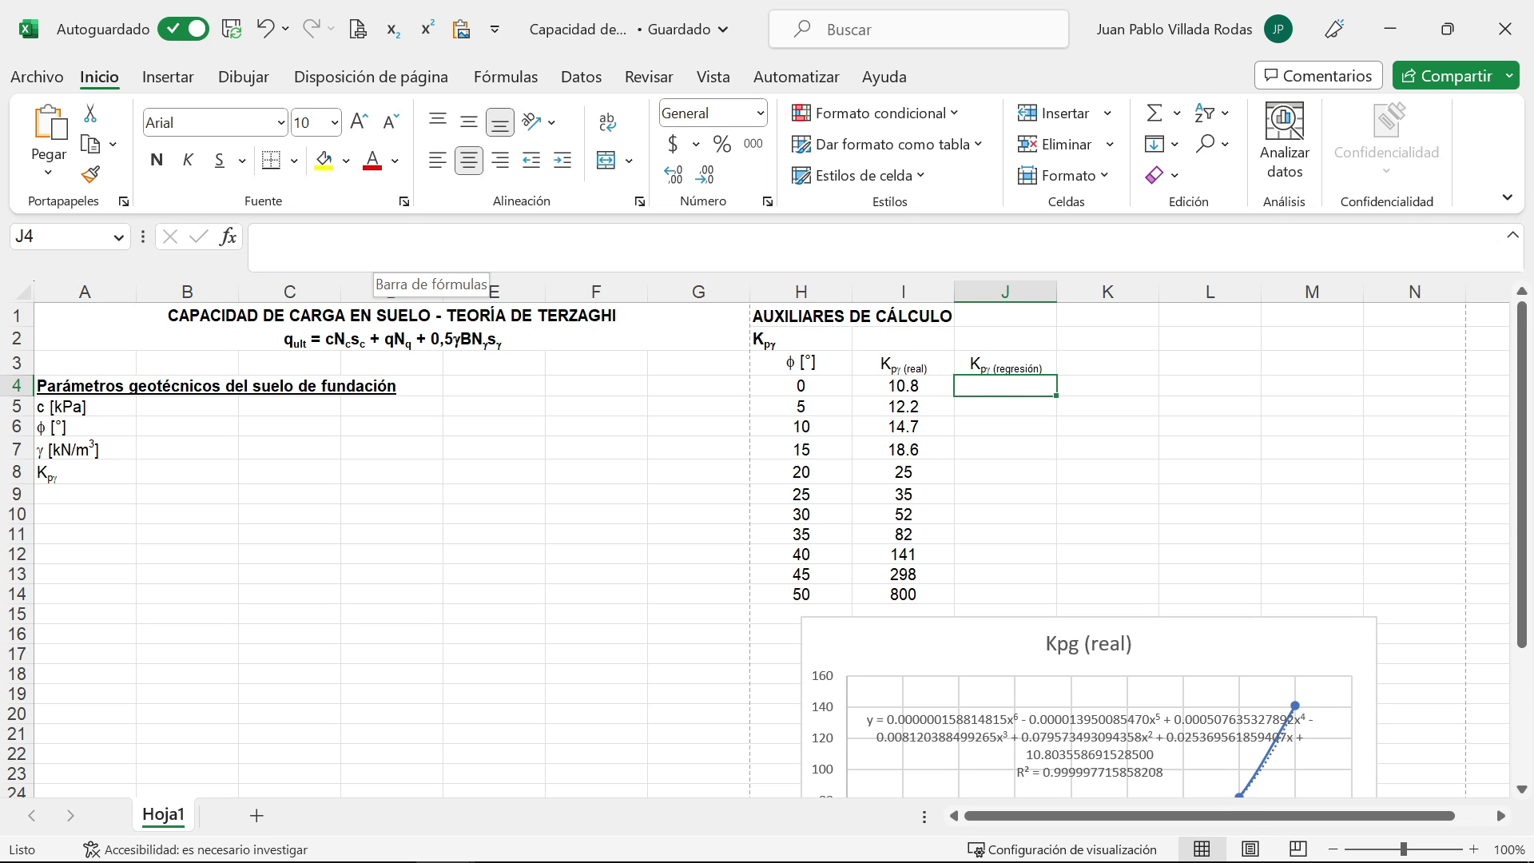
pyautogui.click(376, 257)
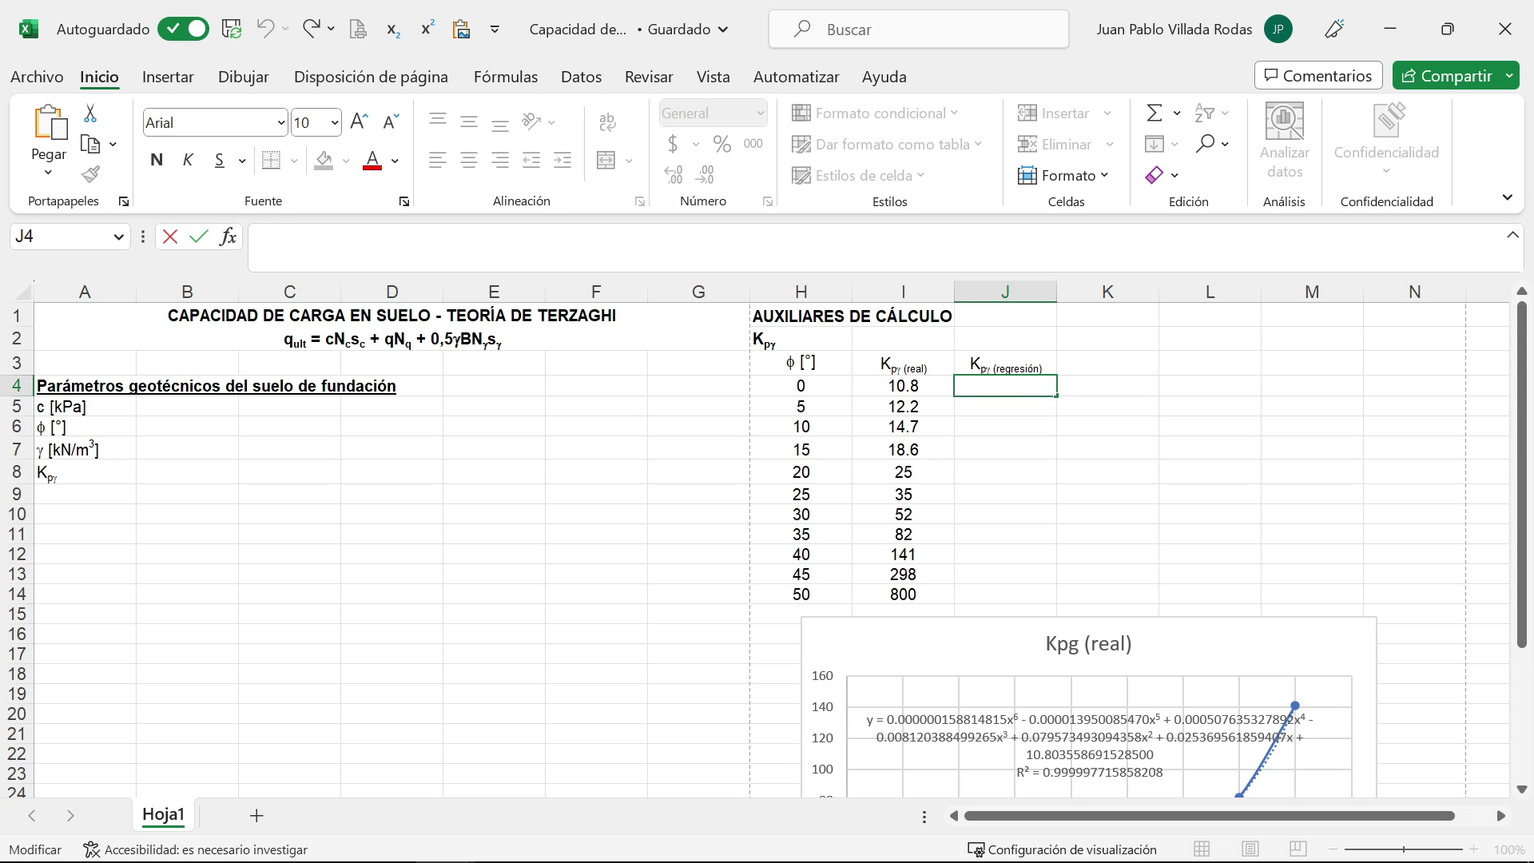
pyautogui.write('0.000000158814815x6 - 0.000013950085470x5 + 0.000507635327892x4 - 0.008120388499265x3 + 0.079573493094358x2 + 0.025369561859407x + 10.803558691528500')
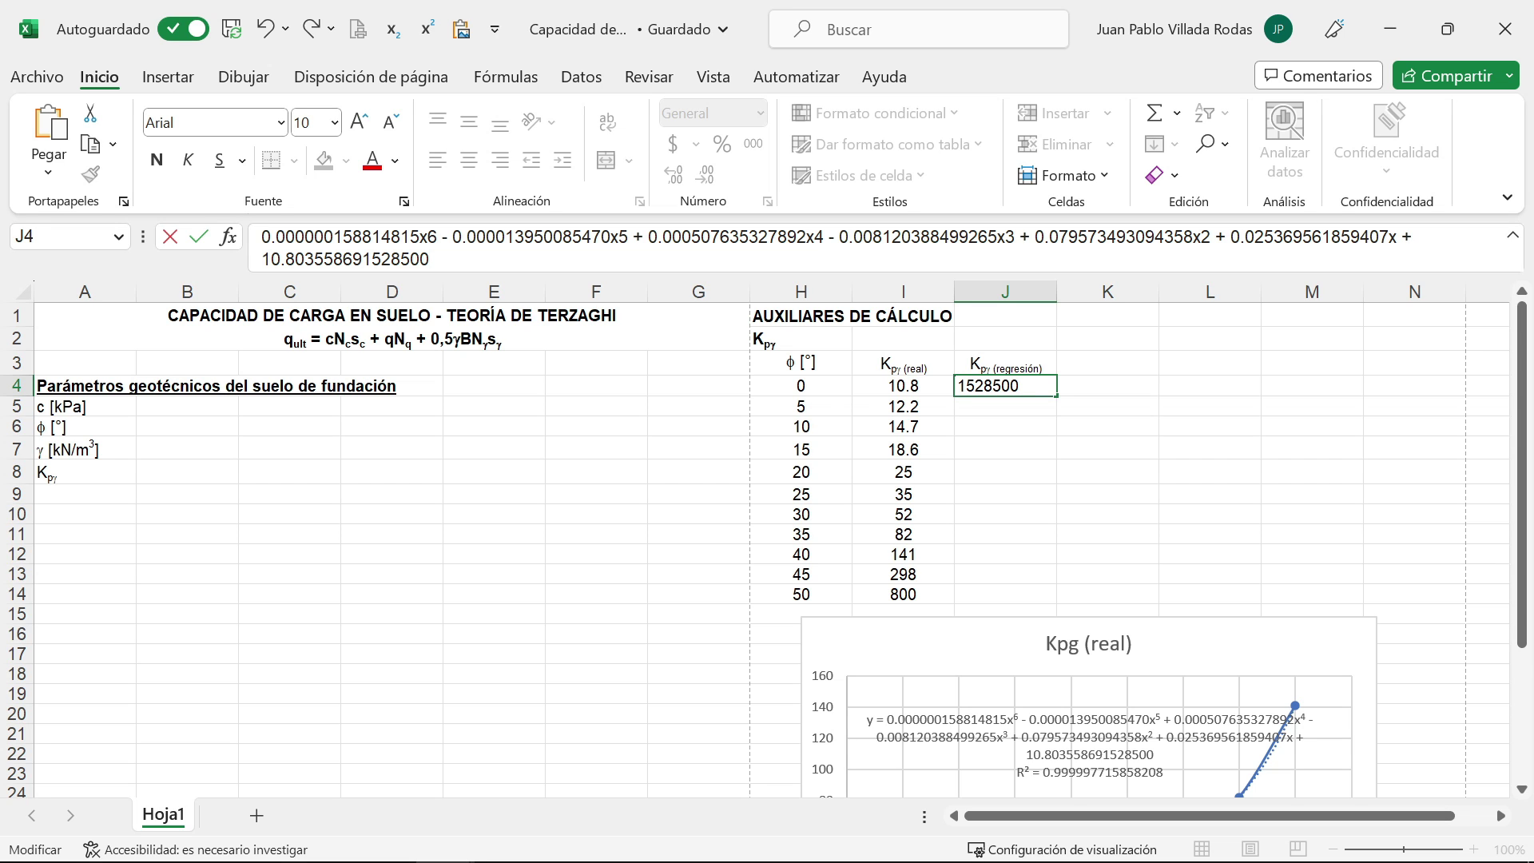
# Step: Turn the pasted polynomial in J4 into a formula with a leading "=" and rewrite its x6 term as *H4^6
pyautogui.click(262, 236)
pyautogui.write('=')
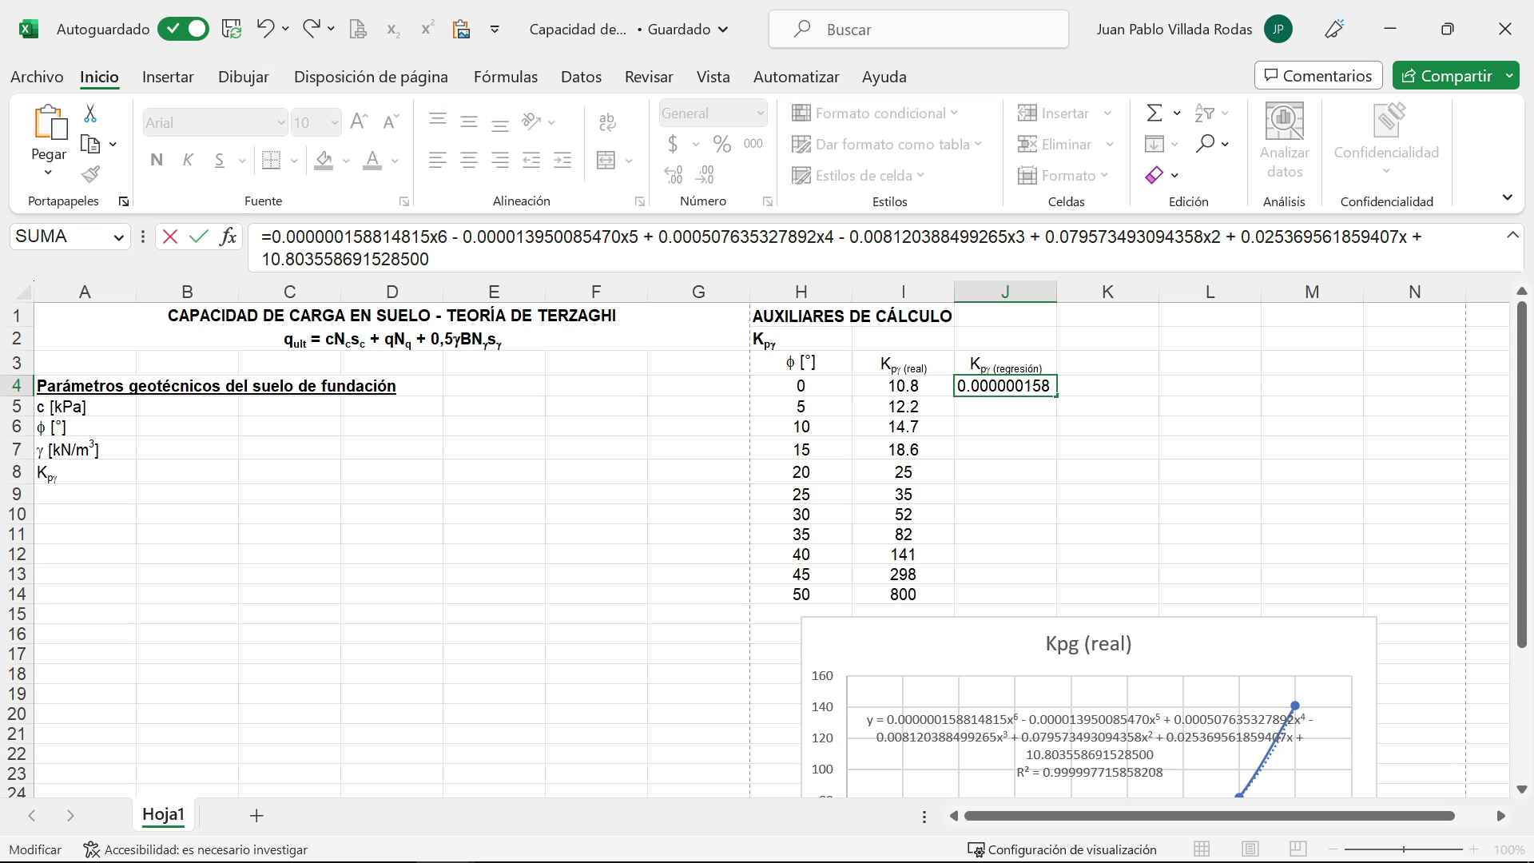
pyautogui.moveTo(429, 237); pyautogui.dragTo(438, 236)
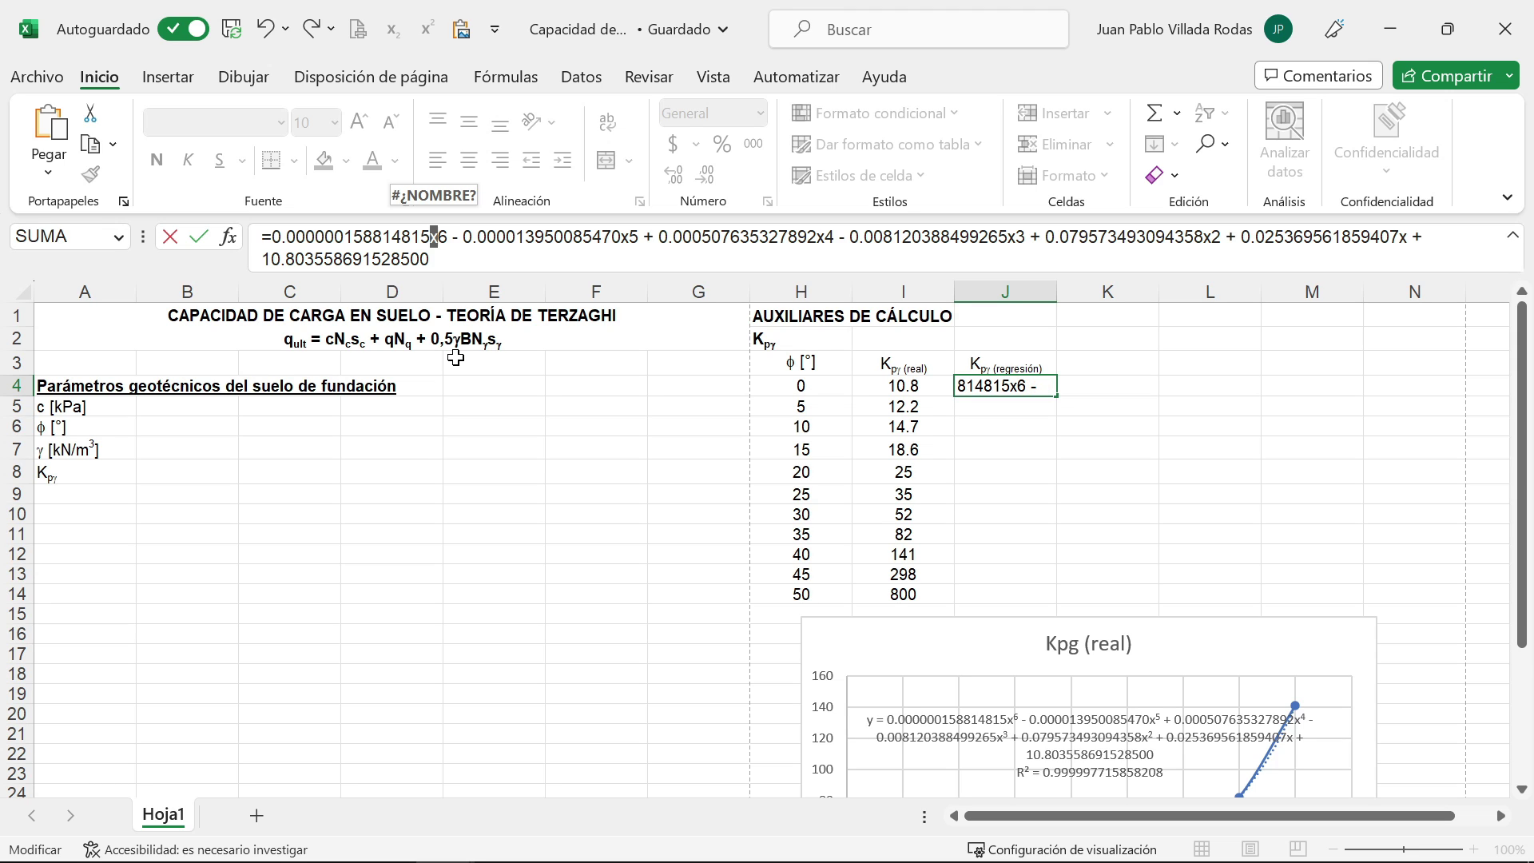
pyautogui.write('*')
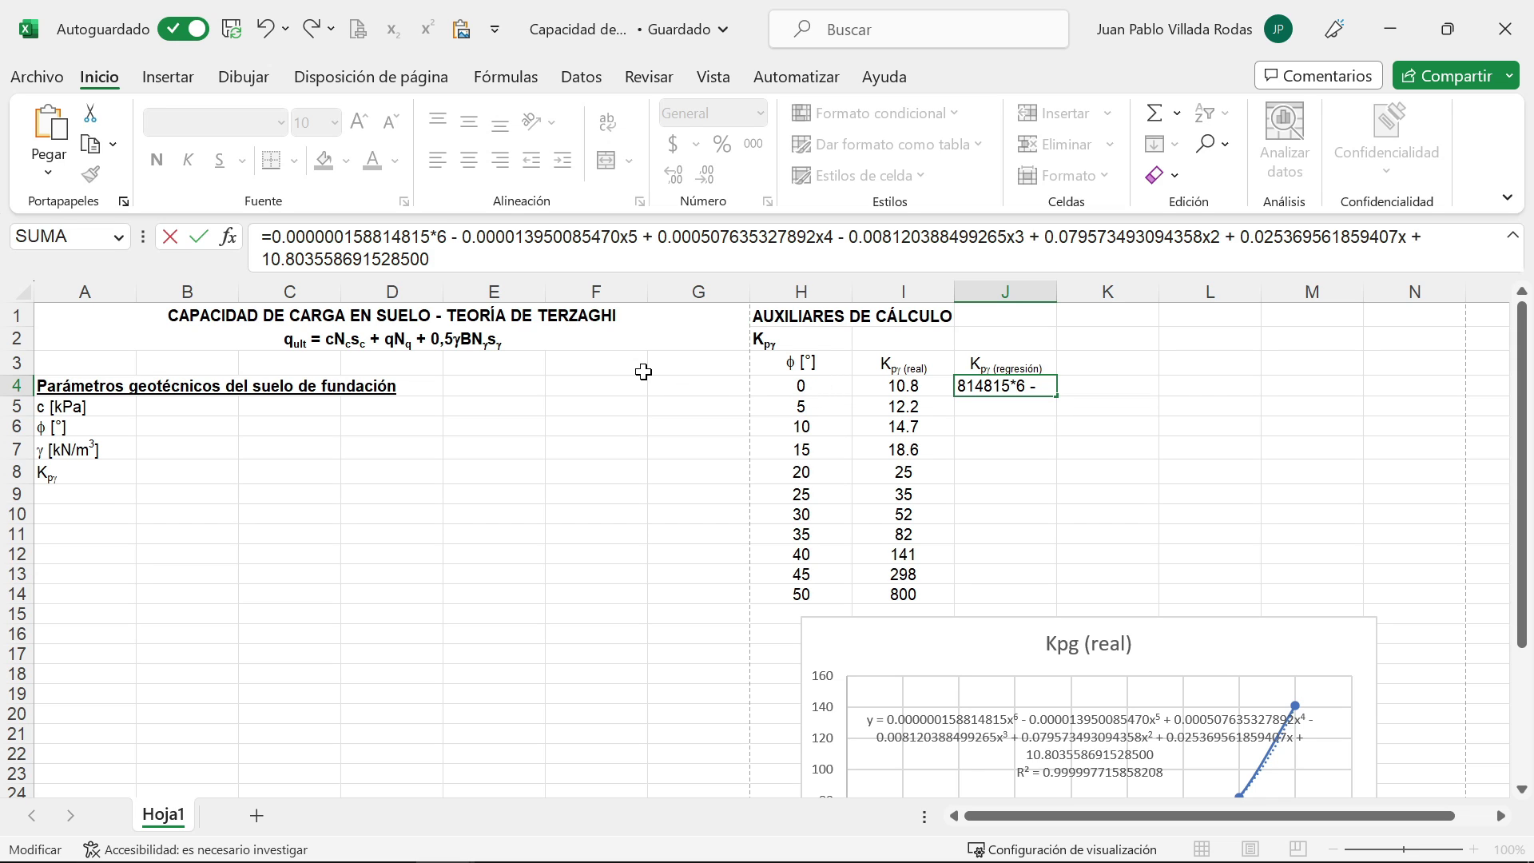
pyautogui.write('H')
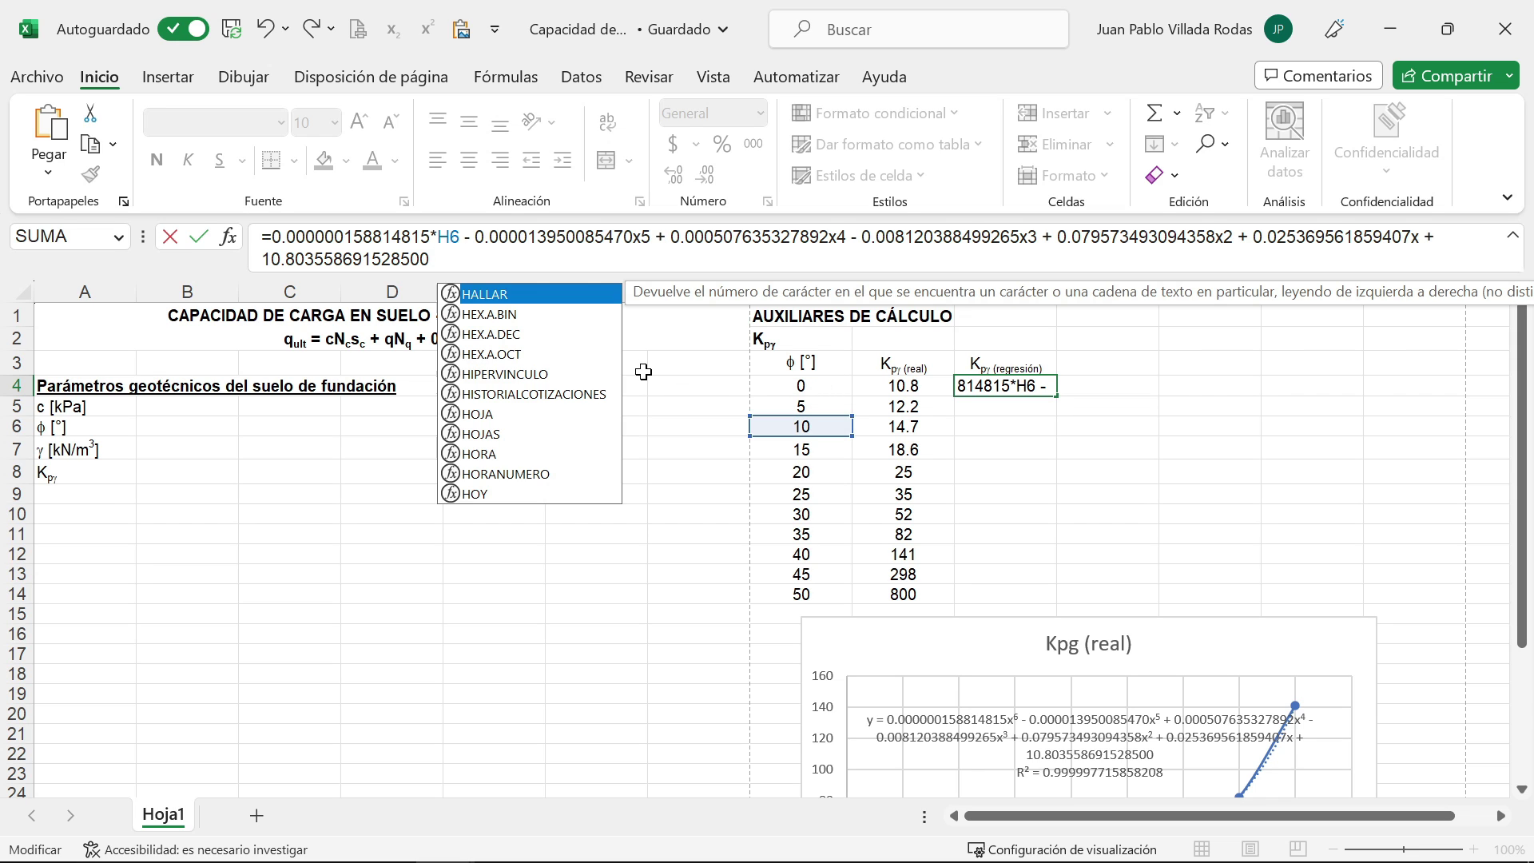
pyautogui.write('4')
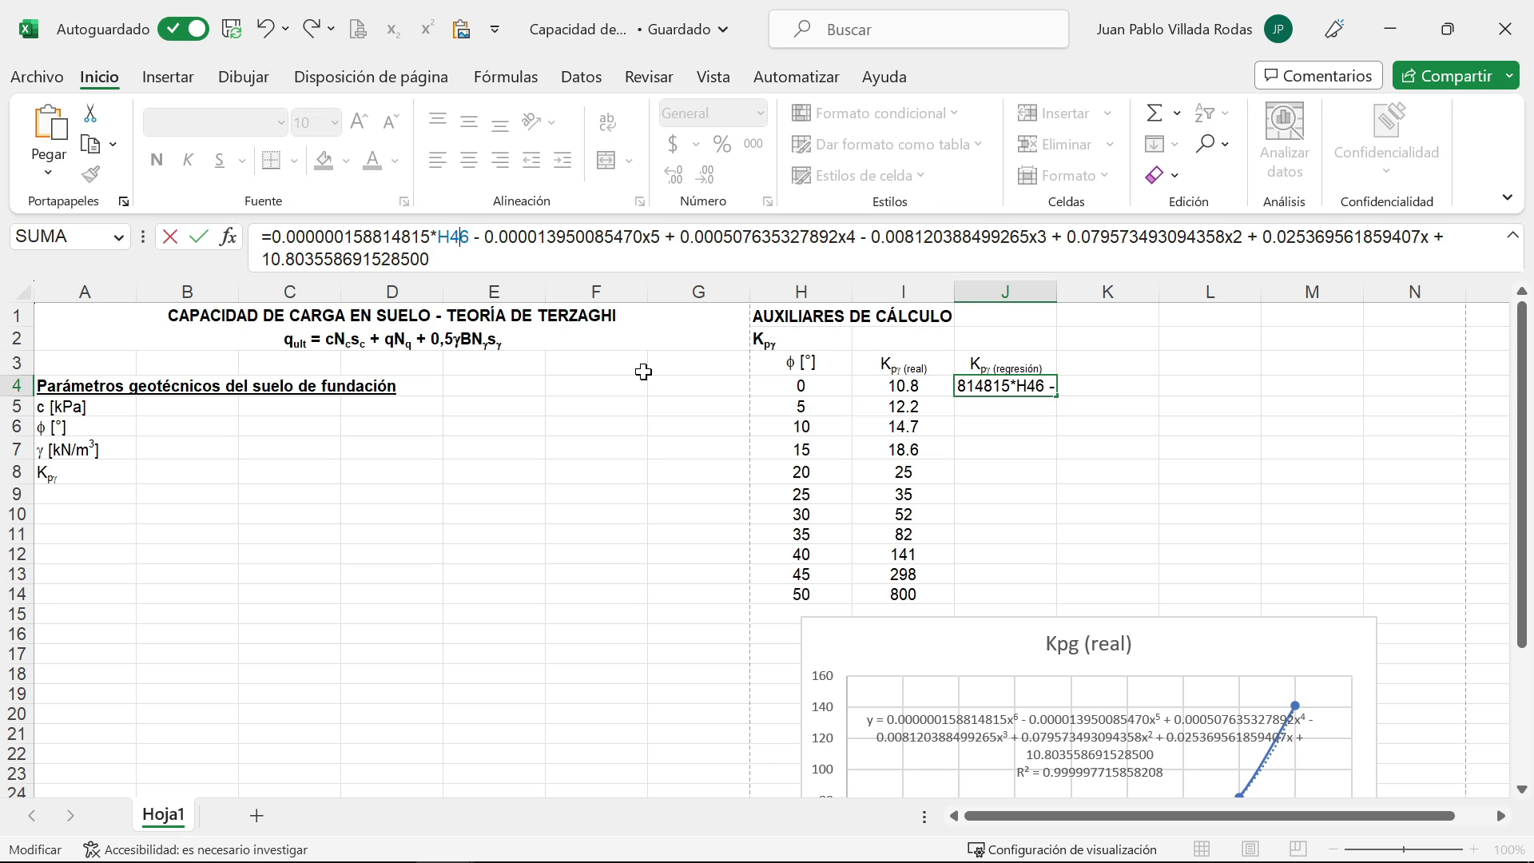
pyautogui.write('^^')
pyautogui.press('BackSpace')
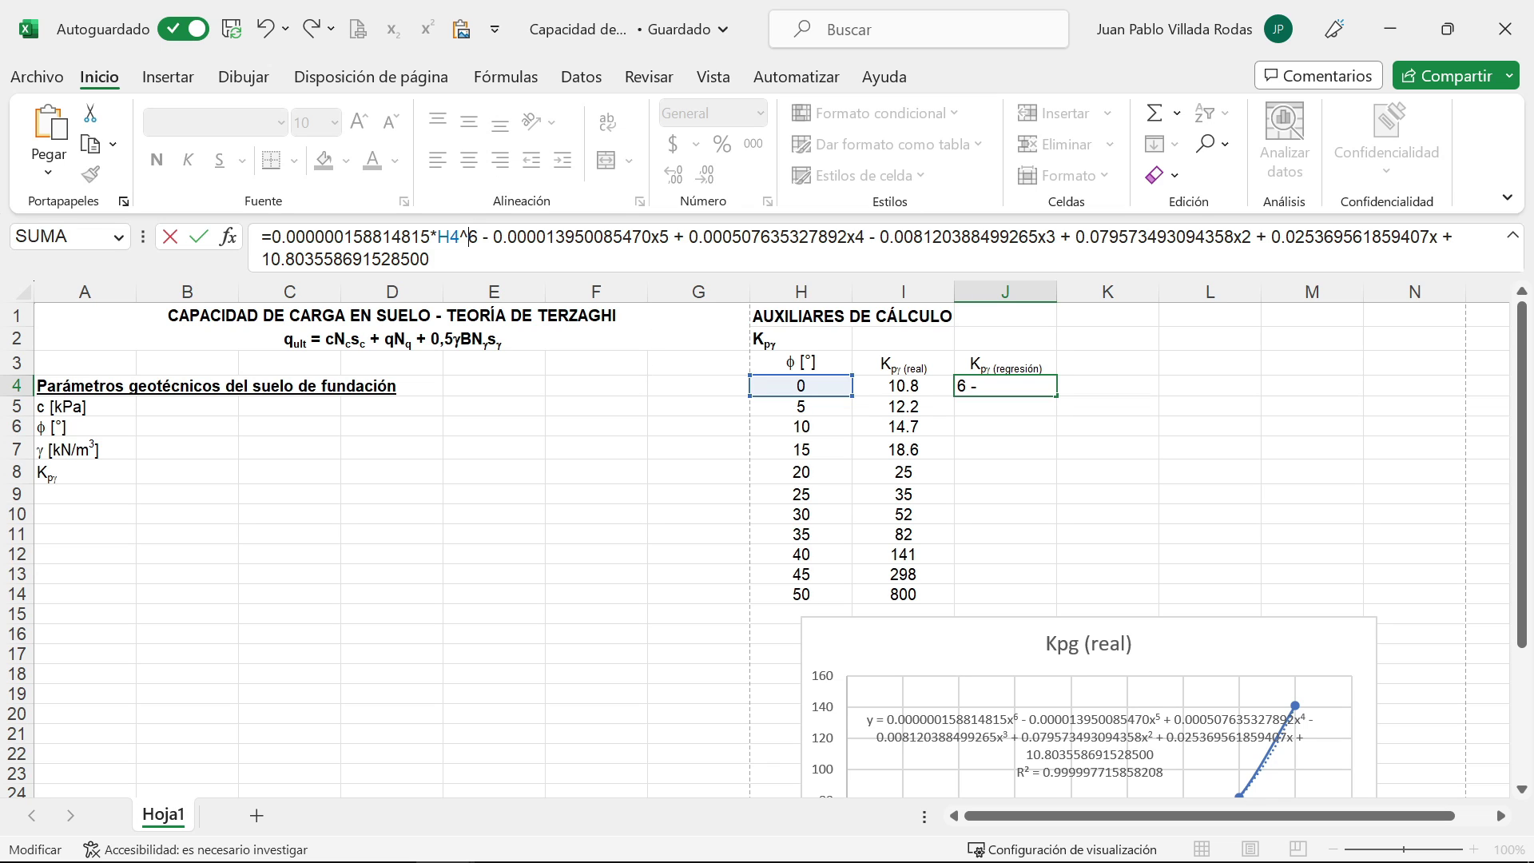
# Step: Copy *H4^ from the sixth-power term and replace the x of the x5 term with it, giving *H4^5
pyautogui.press('Left')
pyautogui.hotkey('shift', 'Right')
pyautogui.hotkey('shift', 'Right')
pyautogui.hotkey('shift', 'Right')
pyautogui.hotkey('shift', 'Right')
pyautogui.hotkey('ctrl', 'c')
pyautogui.moveTo(649, 238); pyautogui.dragTo(660, 237)
pyautogui.hotkey('ctrl', 'v')
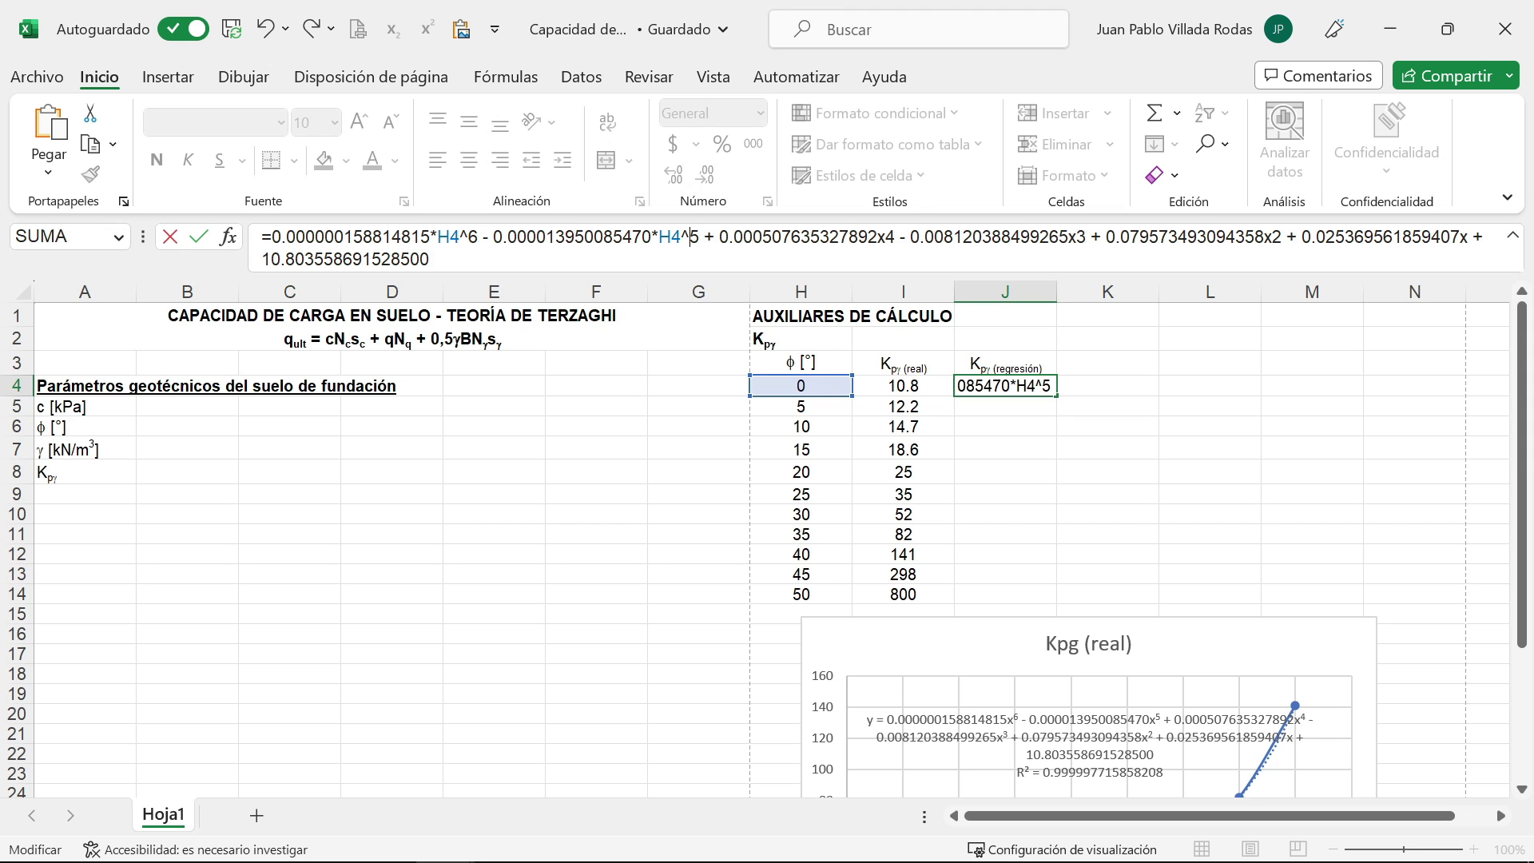
# Step: Replace the x in the fourth-, third- and second-power terms of the J4 formula with *H4^
pyautogui.moveTo(878, 237); pyautogui.dragTo(887, 237)
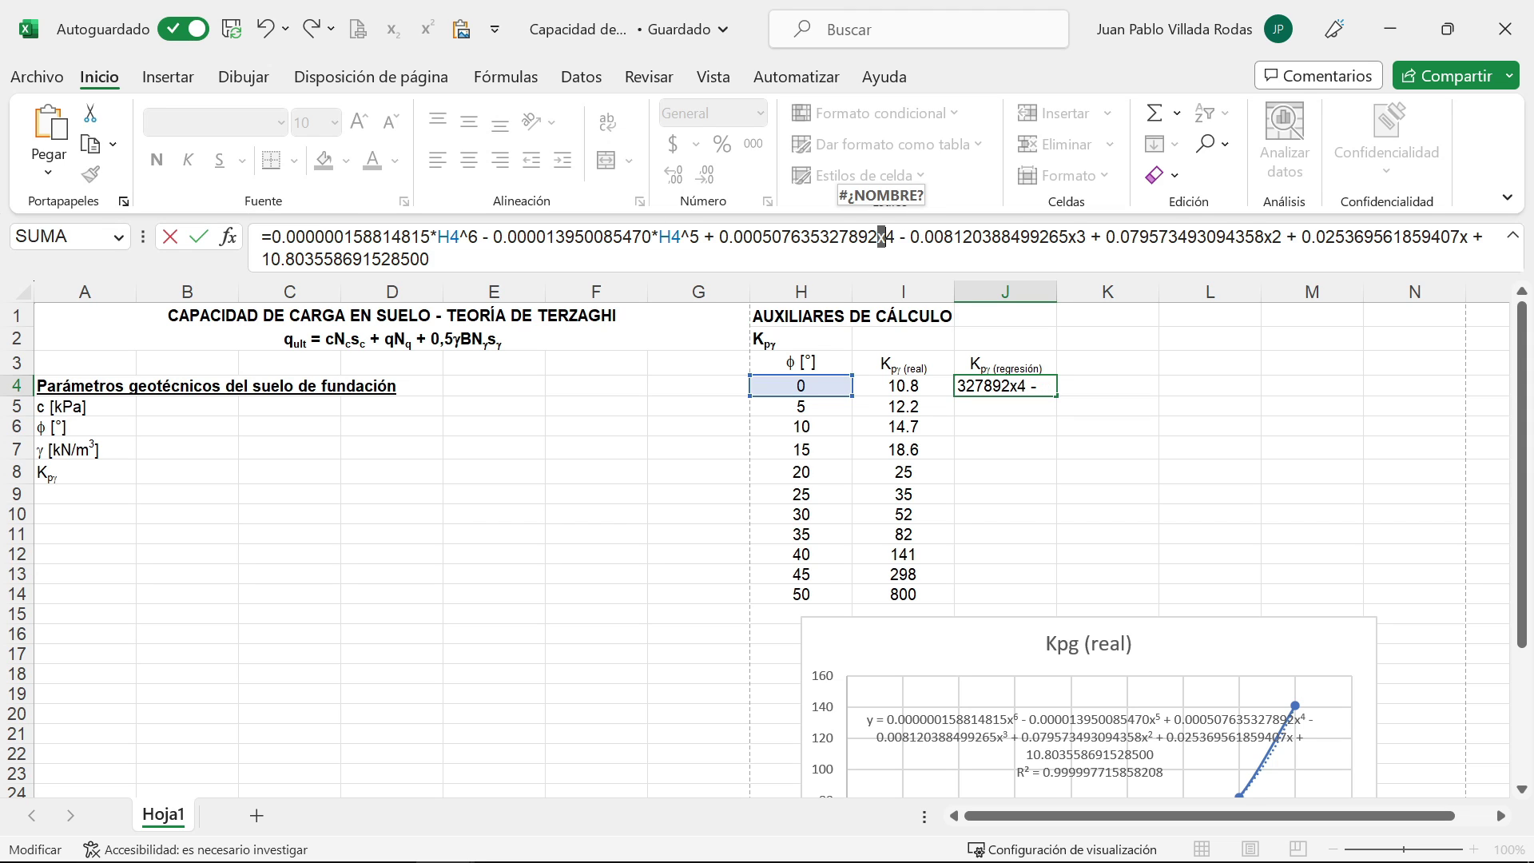
pyautogui.hotkey('ctrl', 'v')
pyautogui.moveTo(1098, 238); pyautogui.dragTo(1108, 237)
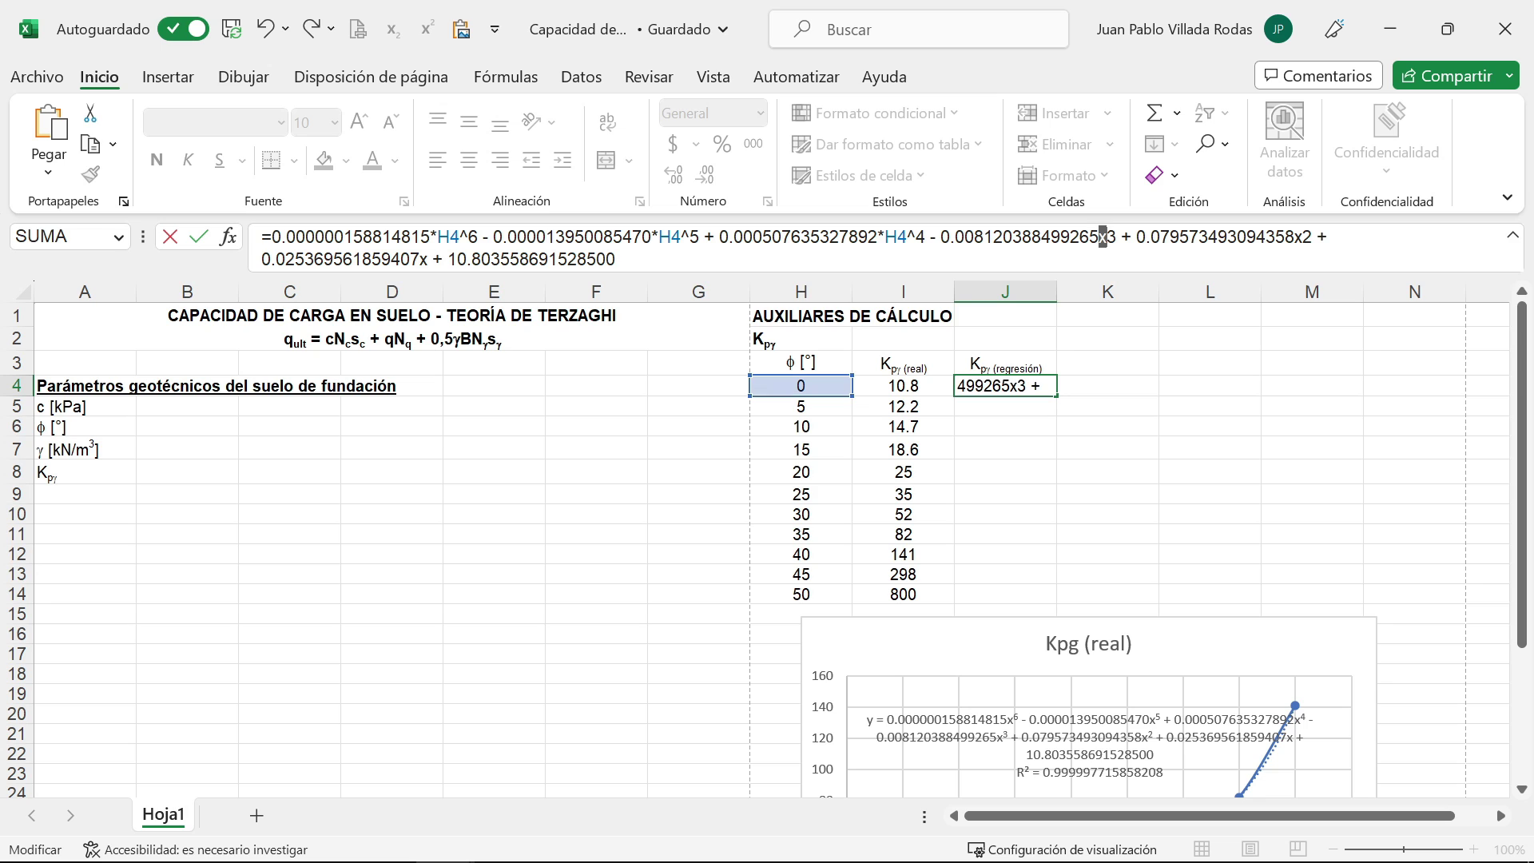
pyautogui.hotkey('ctrl', 'v')
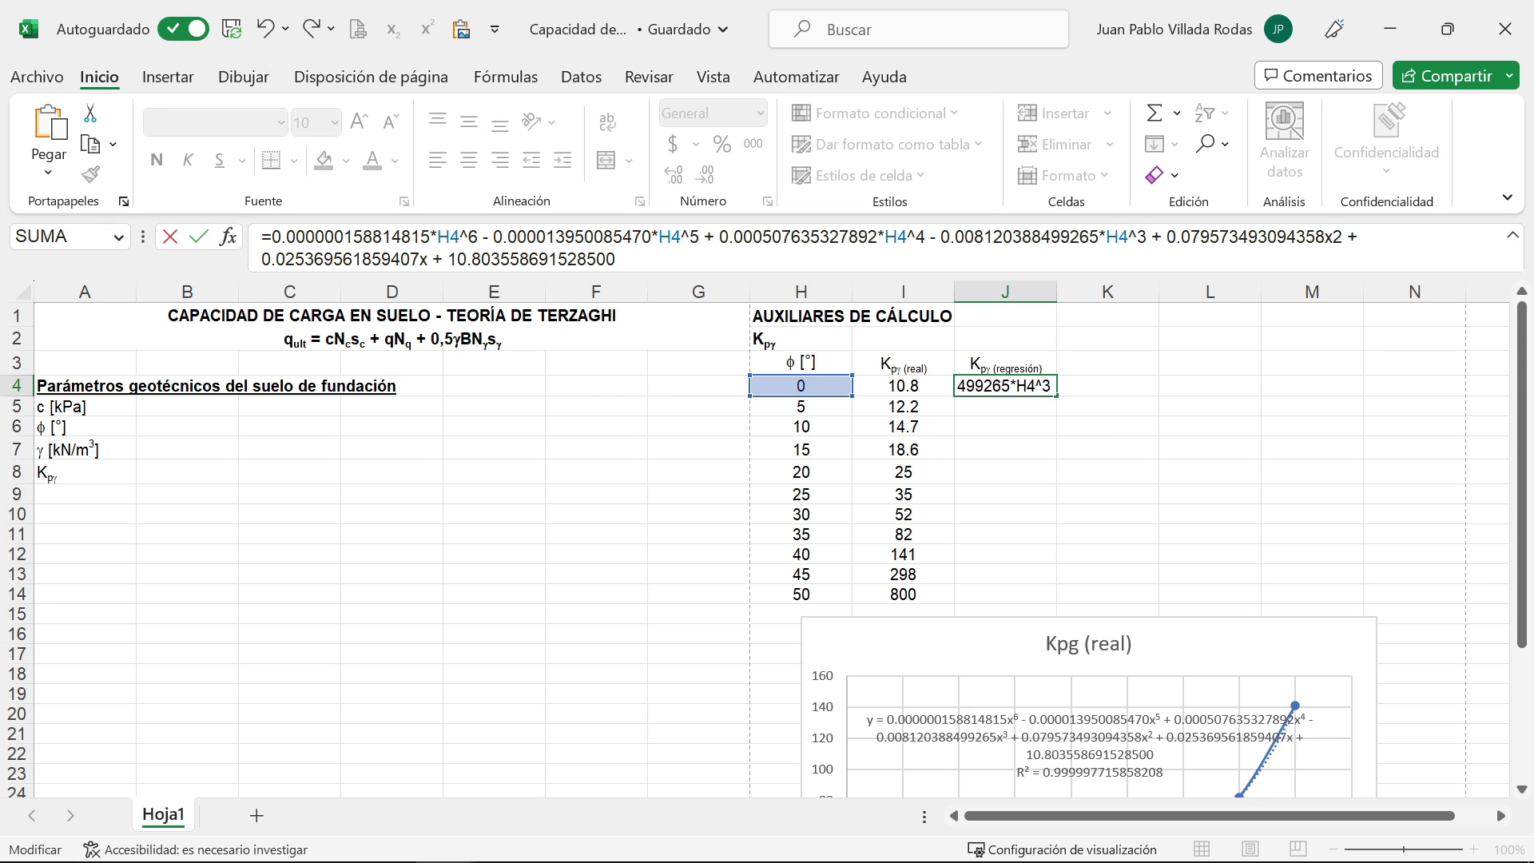
pyautogui.moveTo(1324, 237); pyautogui.dragTo(1333, 238)
pyautogui.hotkey('ctrl', 'v')
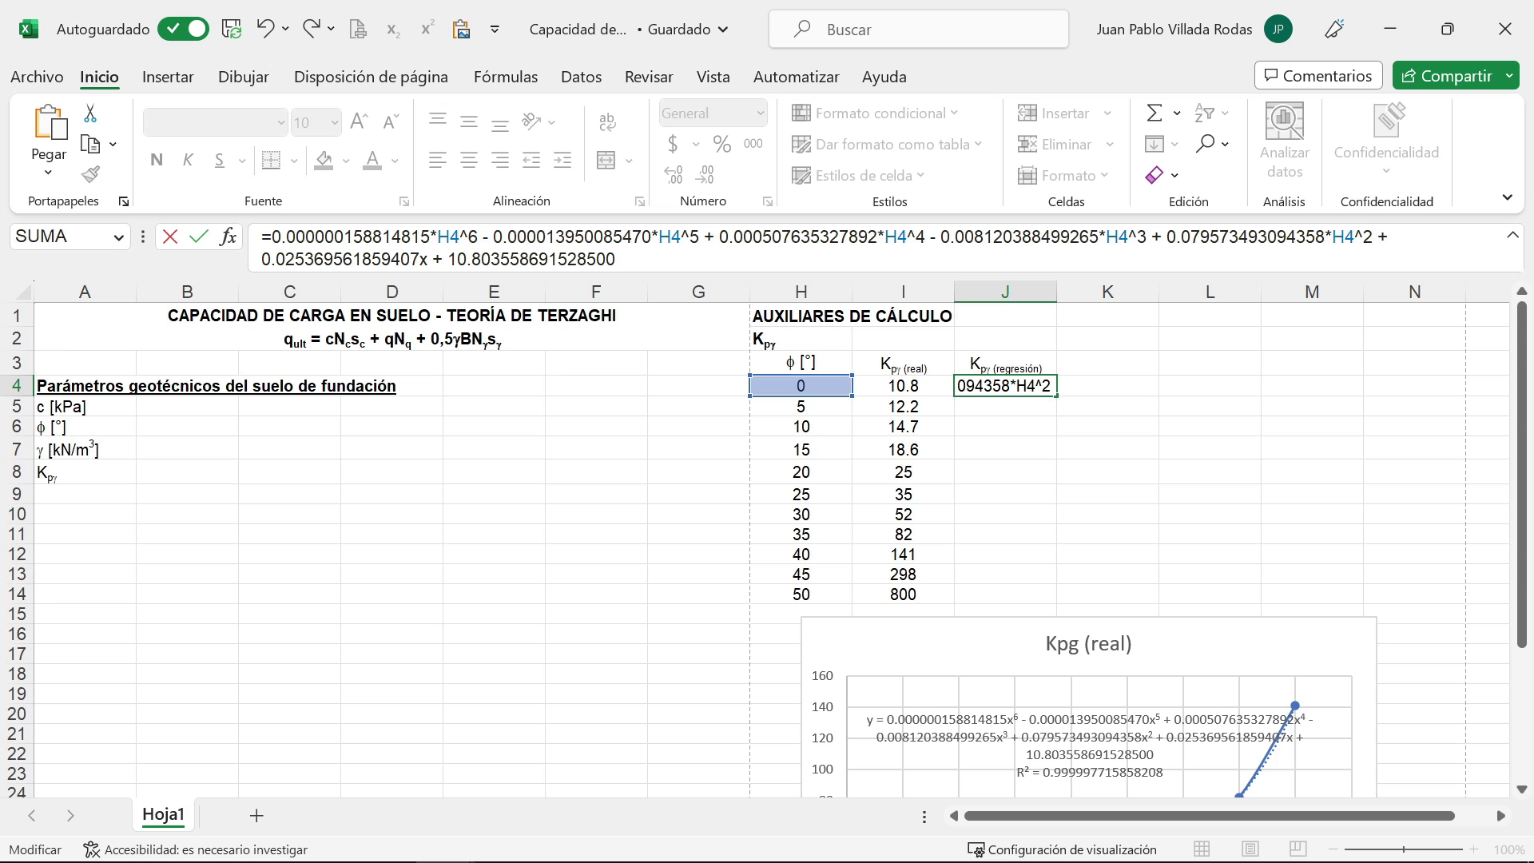
# Step: Replace the x of the linear term with *H4, without an exponent sign, and enter the finished J4 formula
pyautogui.moveTo(419, 259); pyautogui.dragTo(428, 259)
pyautogui.hotkey('ctrl', 'v')
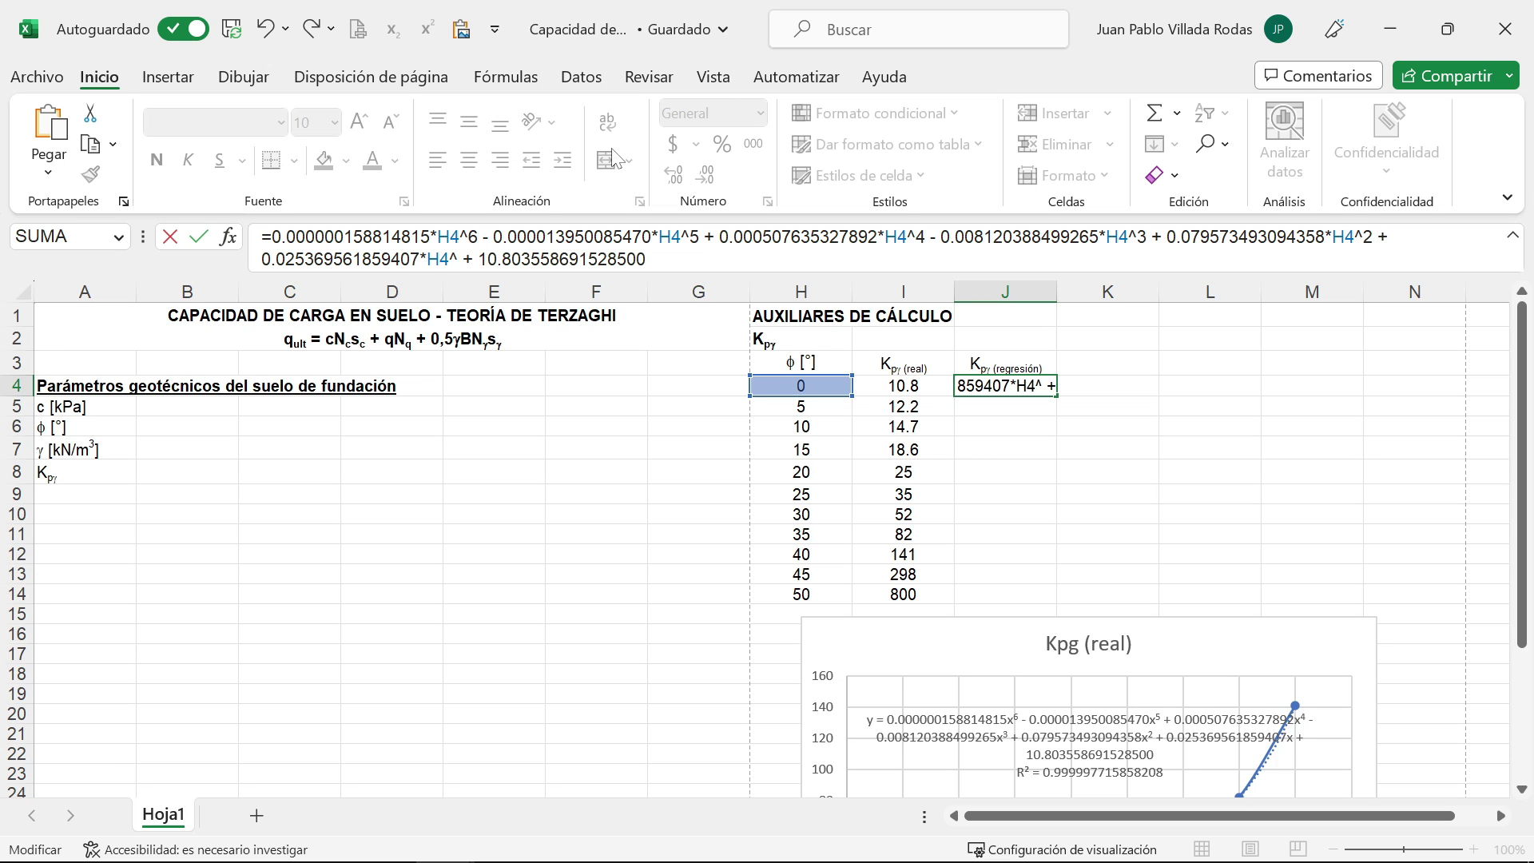
pyautogui.press('BackSpace')
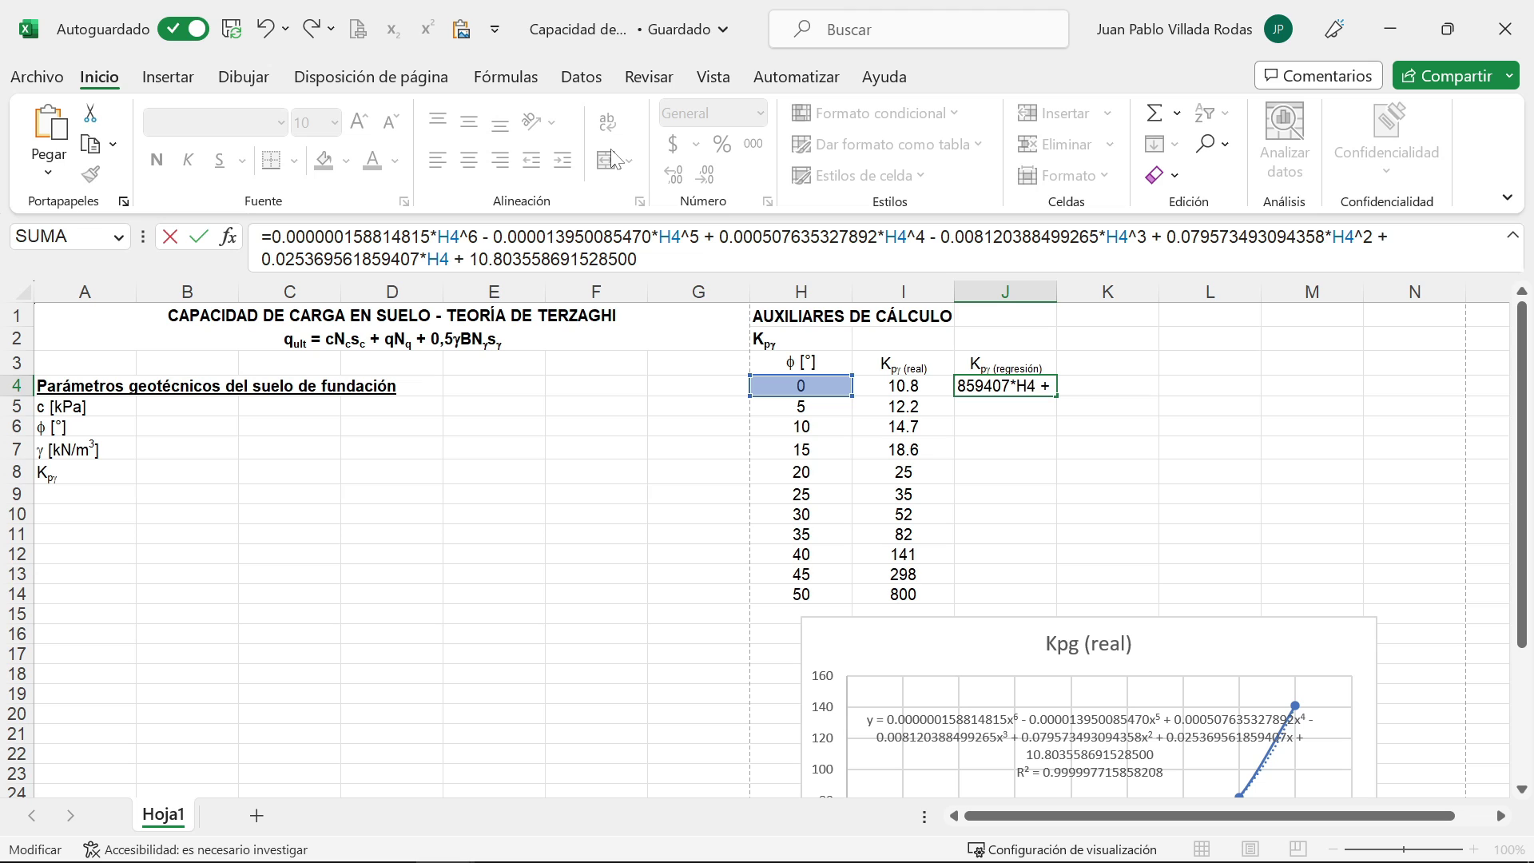
pyautogui.press('Return')
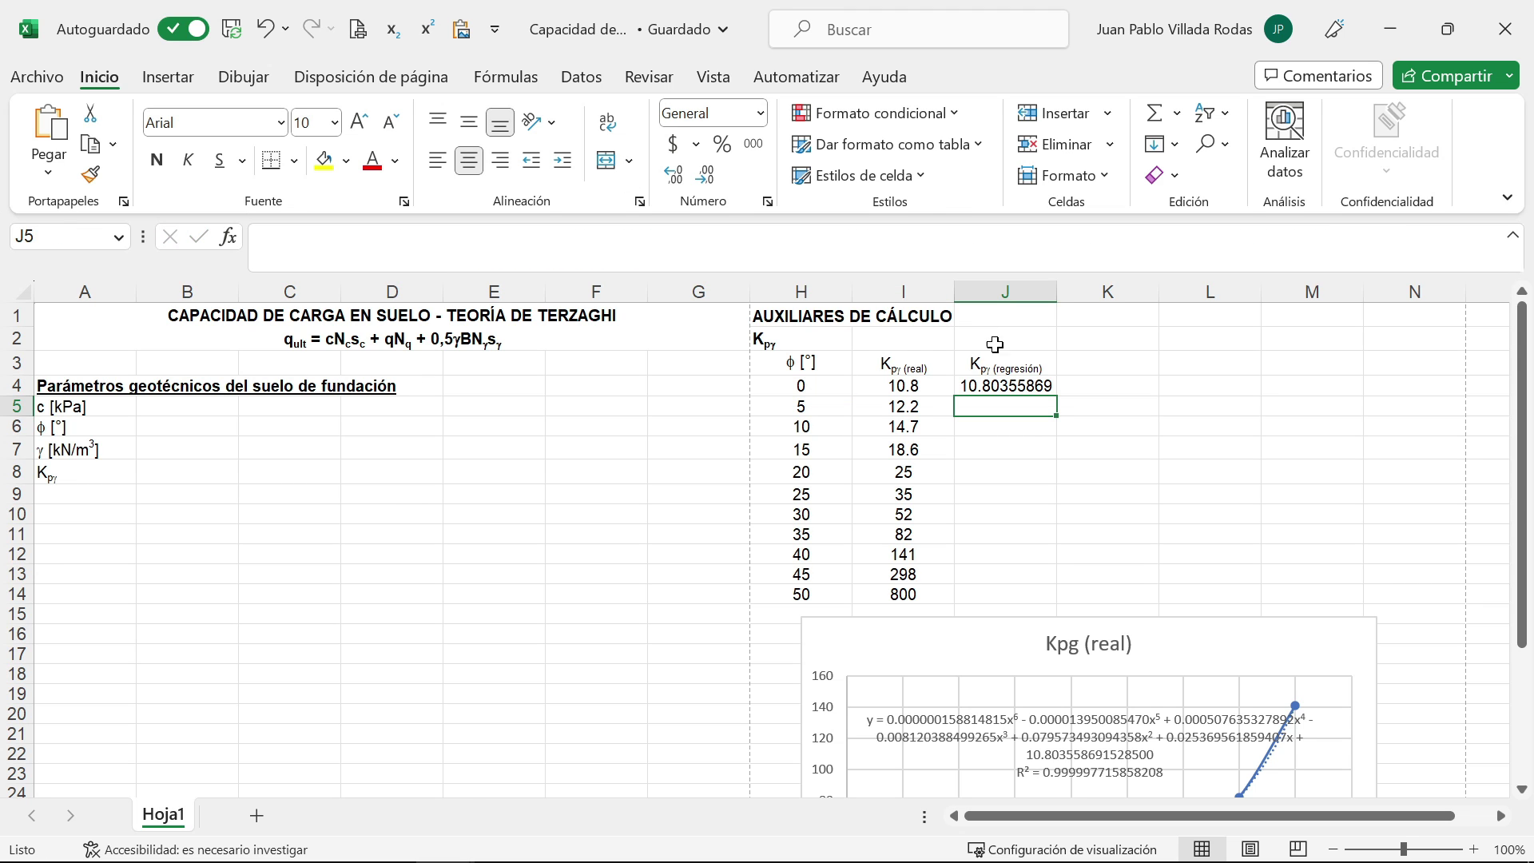
# Step: Fill the J4 regression formula down to J12 and display the values with two decimals
pyautogui.click(1031, 388)
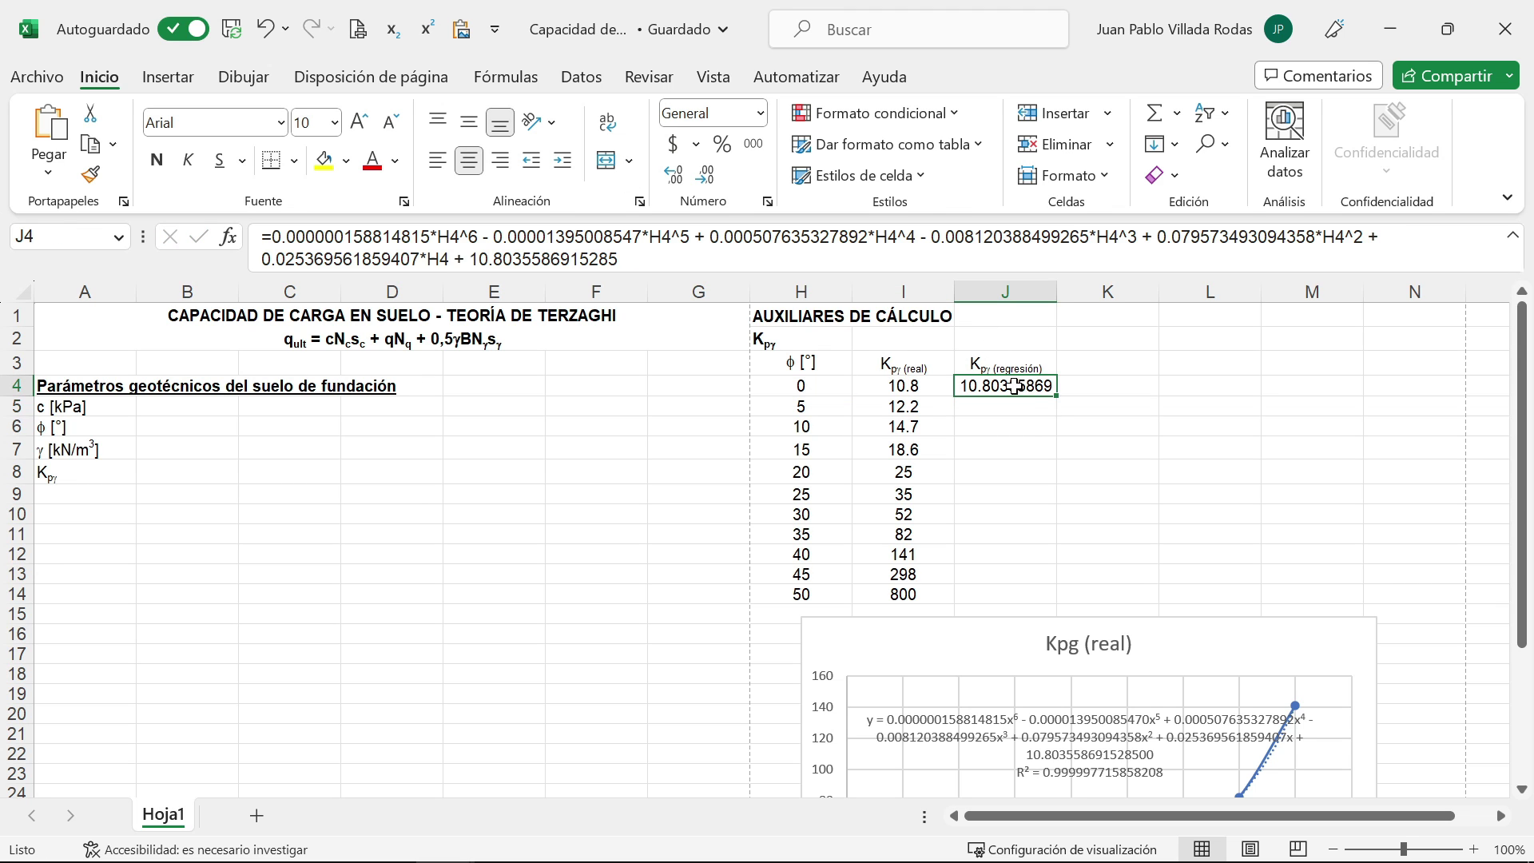
pyautogui.moveTo(1058, 396); pyautogui.dragTo(1035, 558)
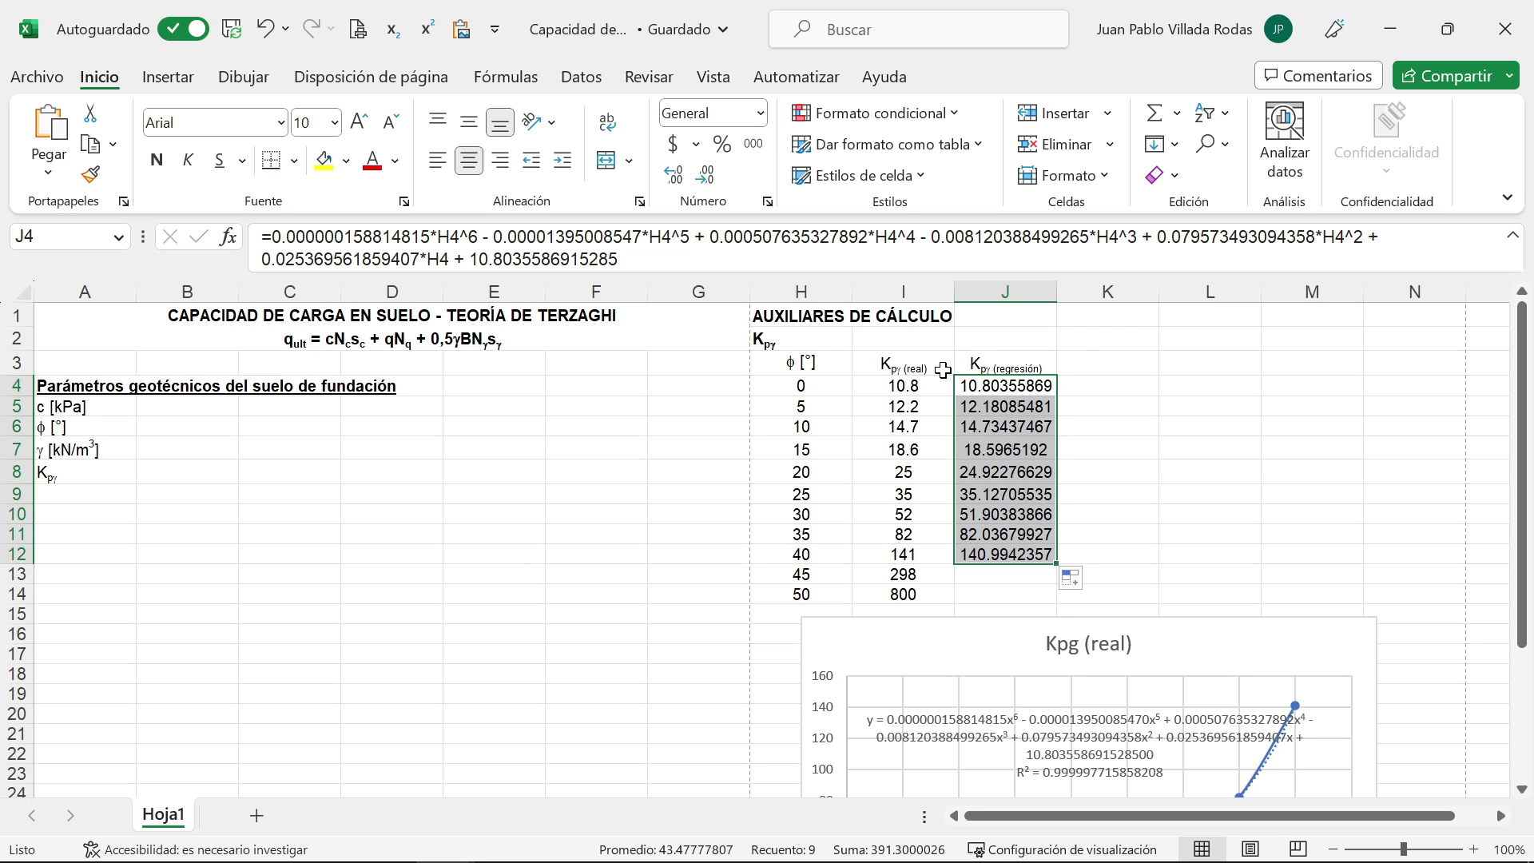
pyautogui.click(713, 179)
pyautogui.click(713, 179)
pyautogui.click(713, 179)
pyautogui.click(713, 179)
pyautogui.click(713, 181)
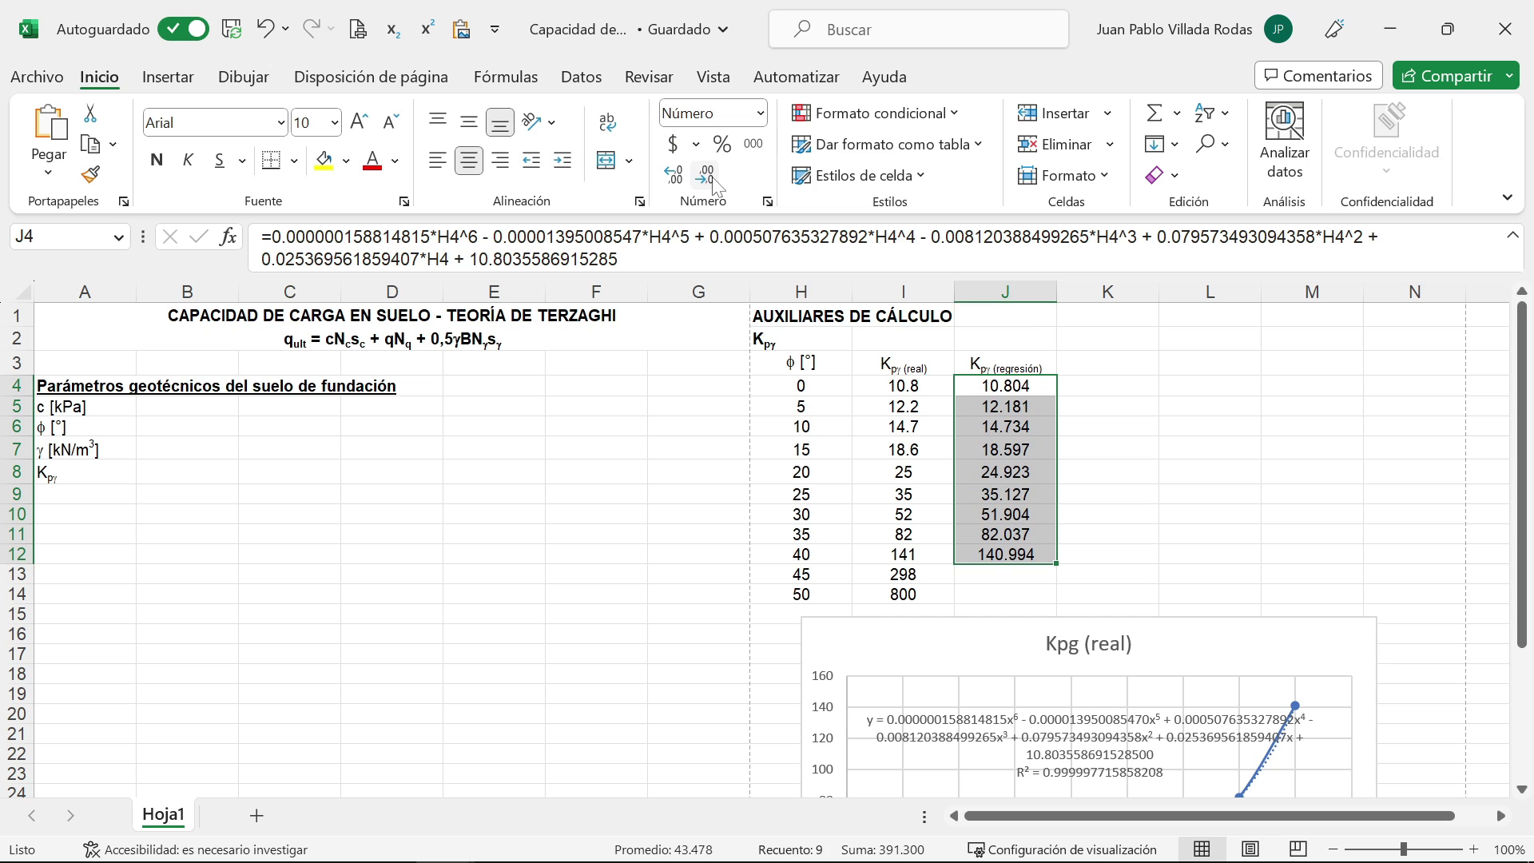
pyautogui.click(713, 181)
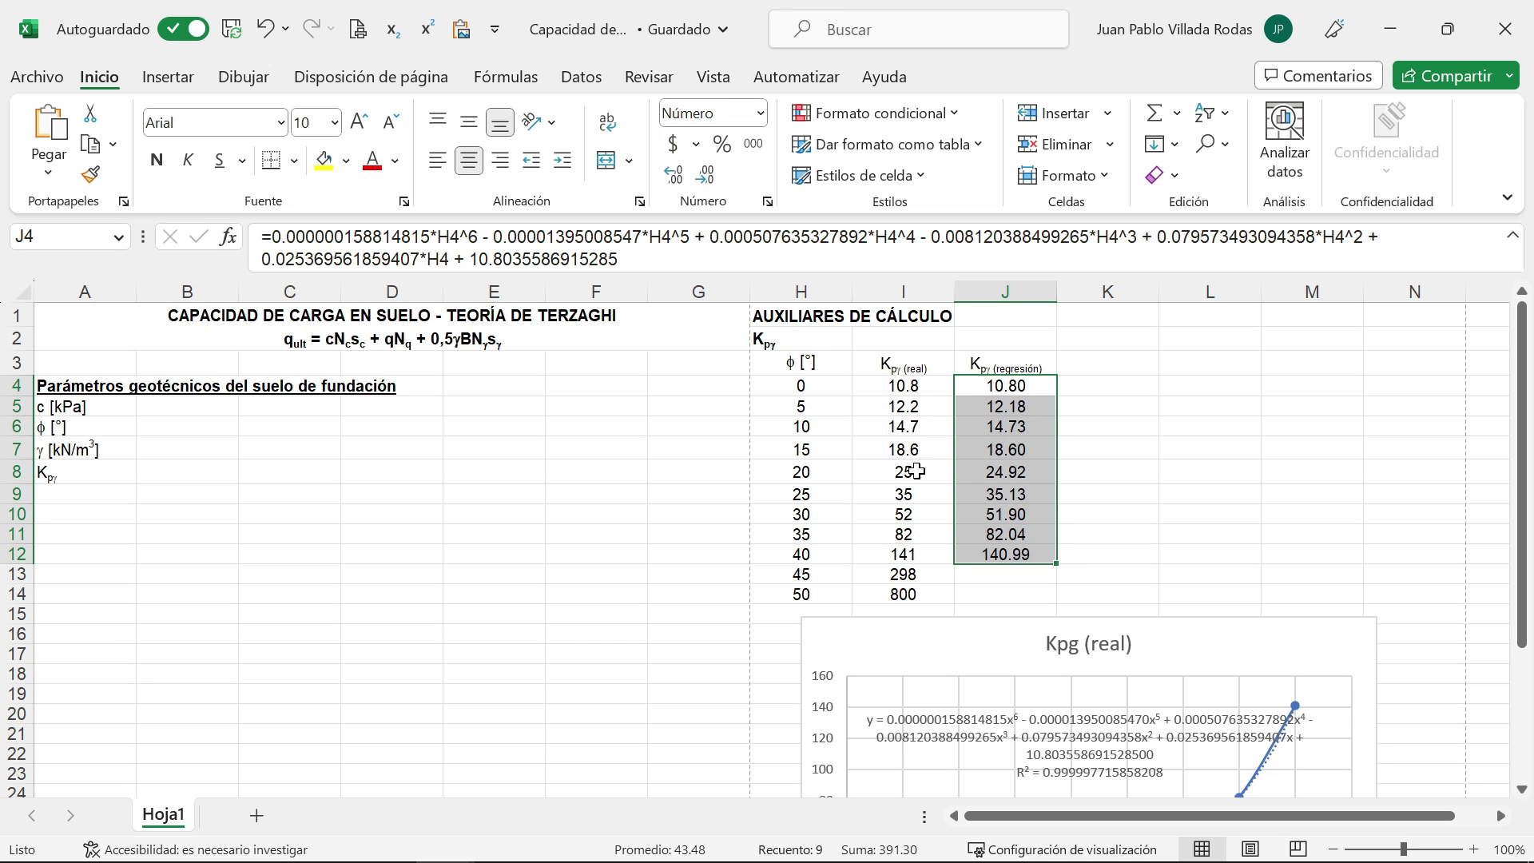
pyautogui.click(989, 573)
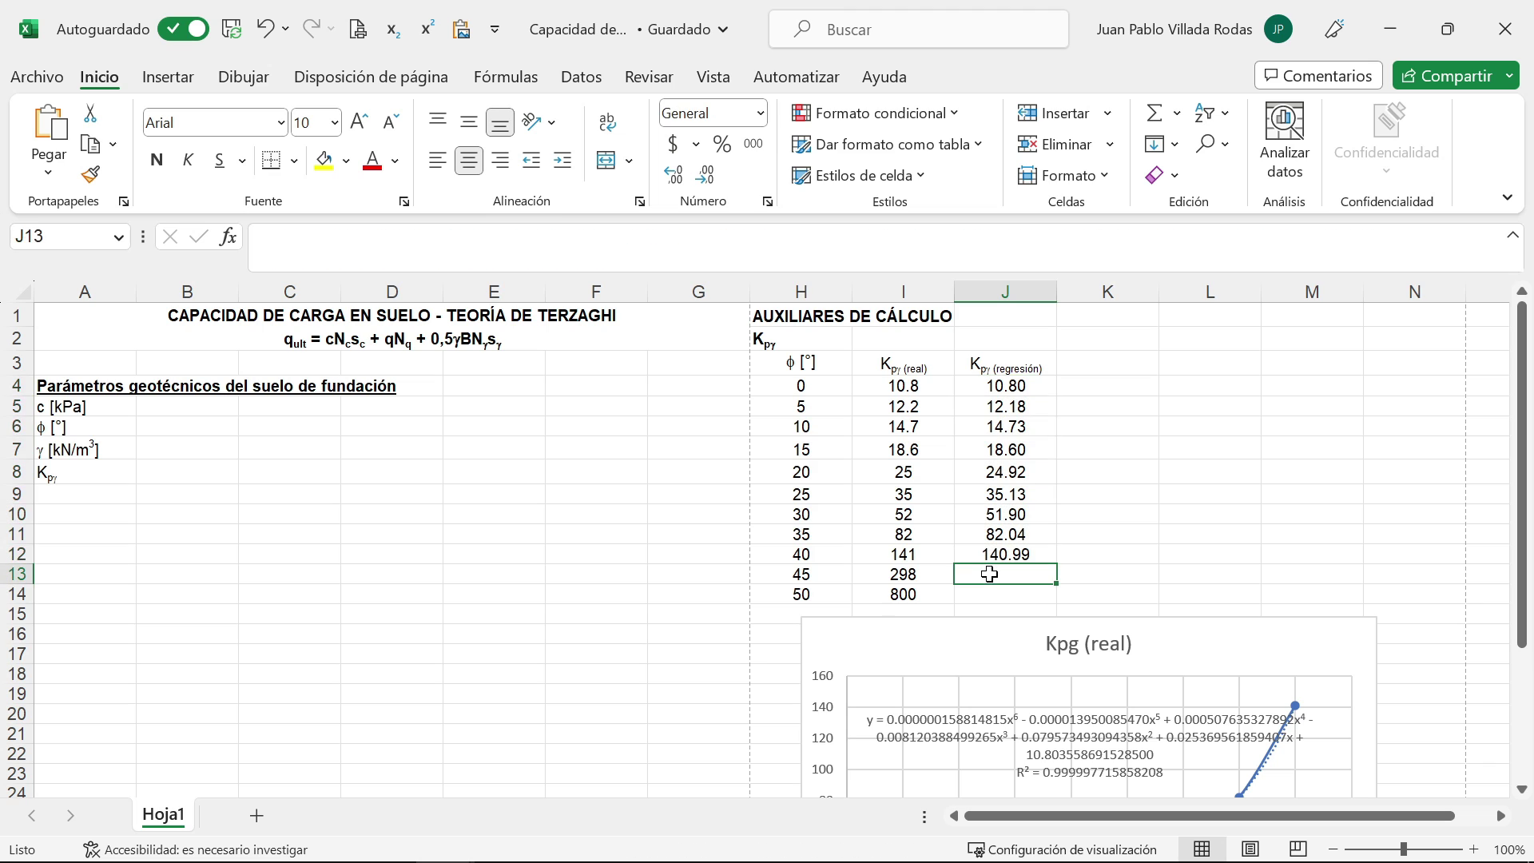
pyautogui.write('-')
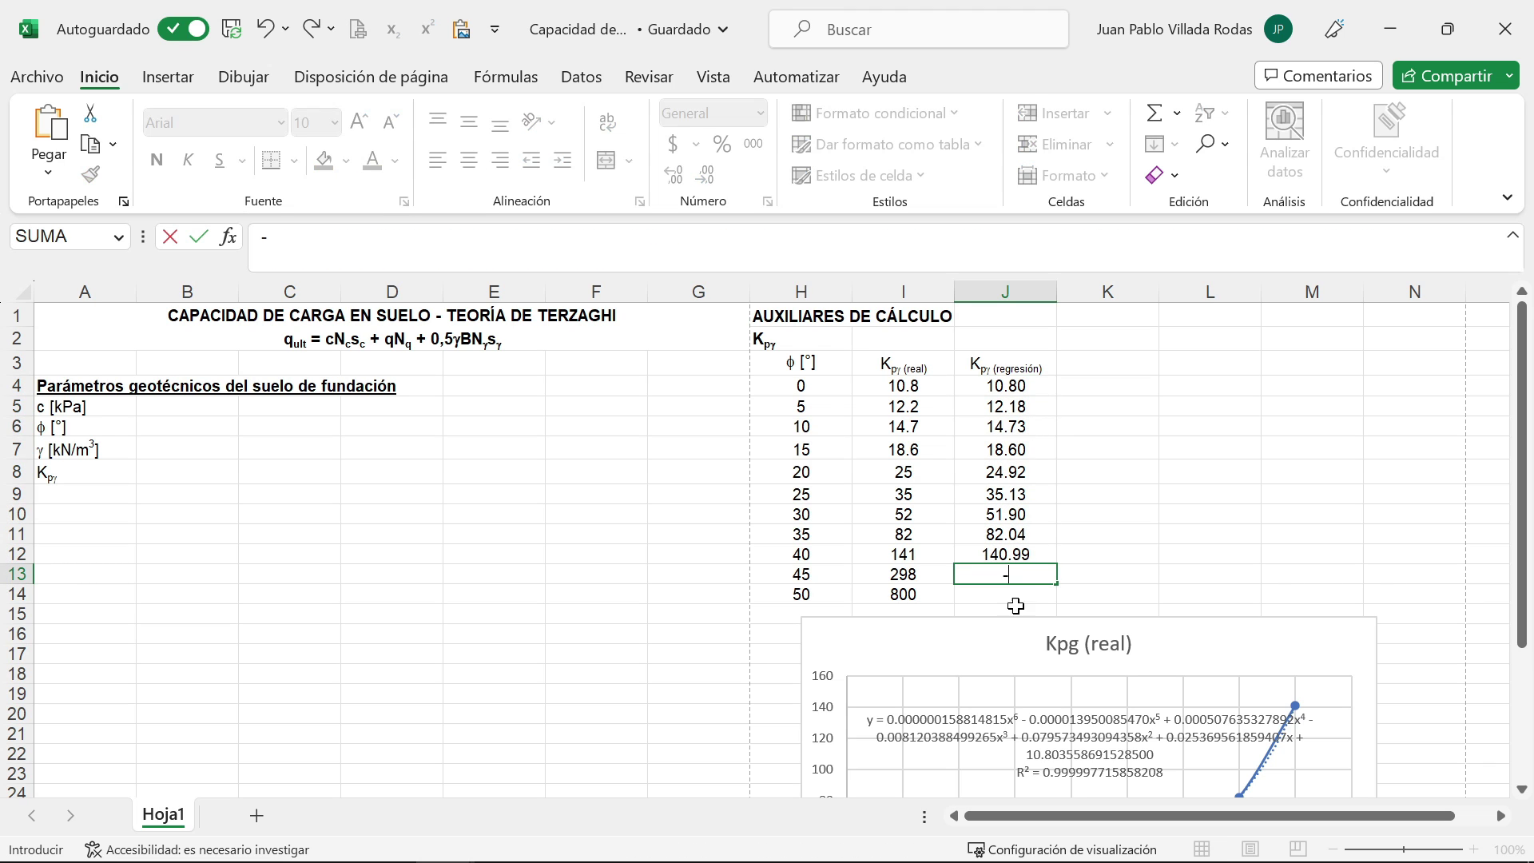
pyautogui.press('Return')
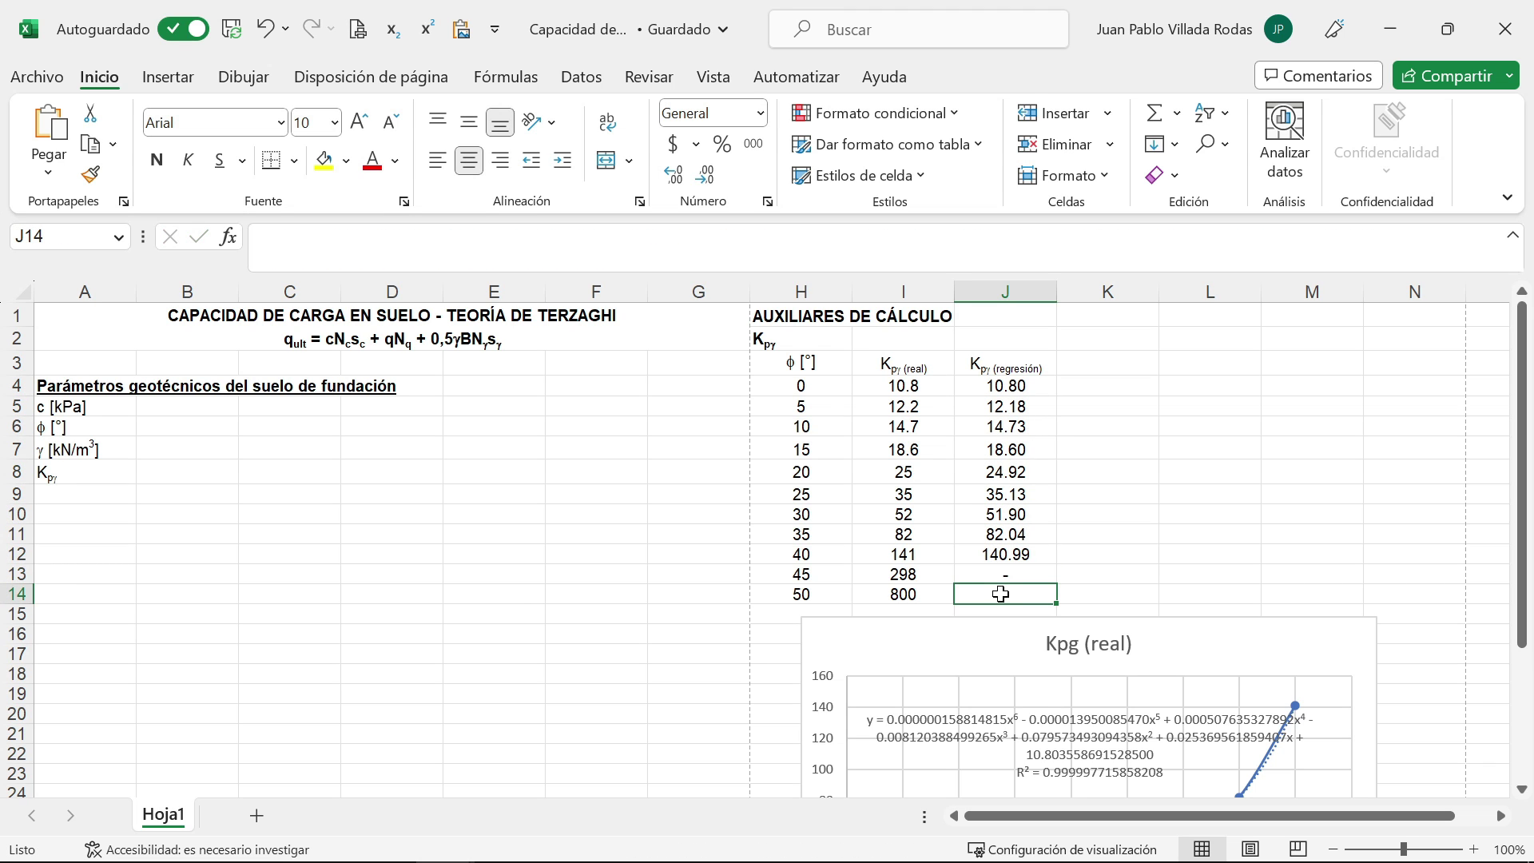
pyautogui.write('-')
pyautogui.press('Return')
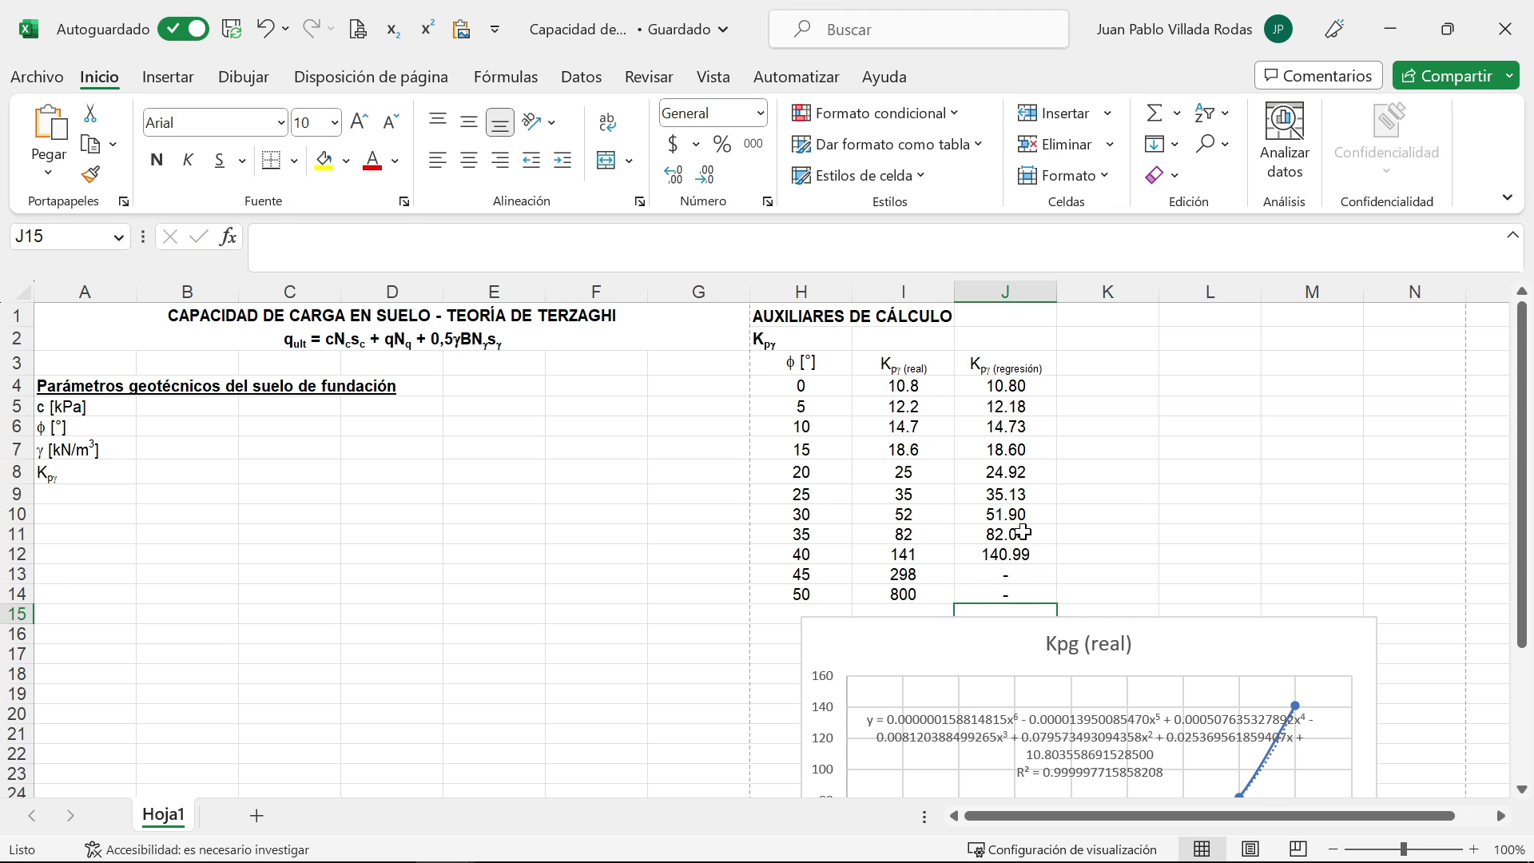
pyautogui.moveTo(1007, 573); pyautogui.dragTo(1010, 591)
pyautogui.press('Delete')
# Step: Enter "-" in J13 and J14 for 45° and 50°, and display the regression values in J4:J12 with one decimal
pyautogui.click(1011, 579)
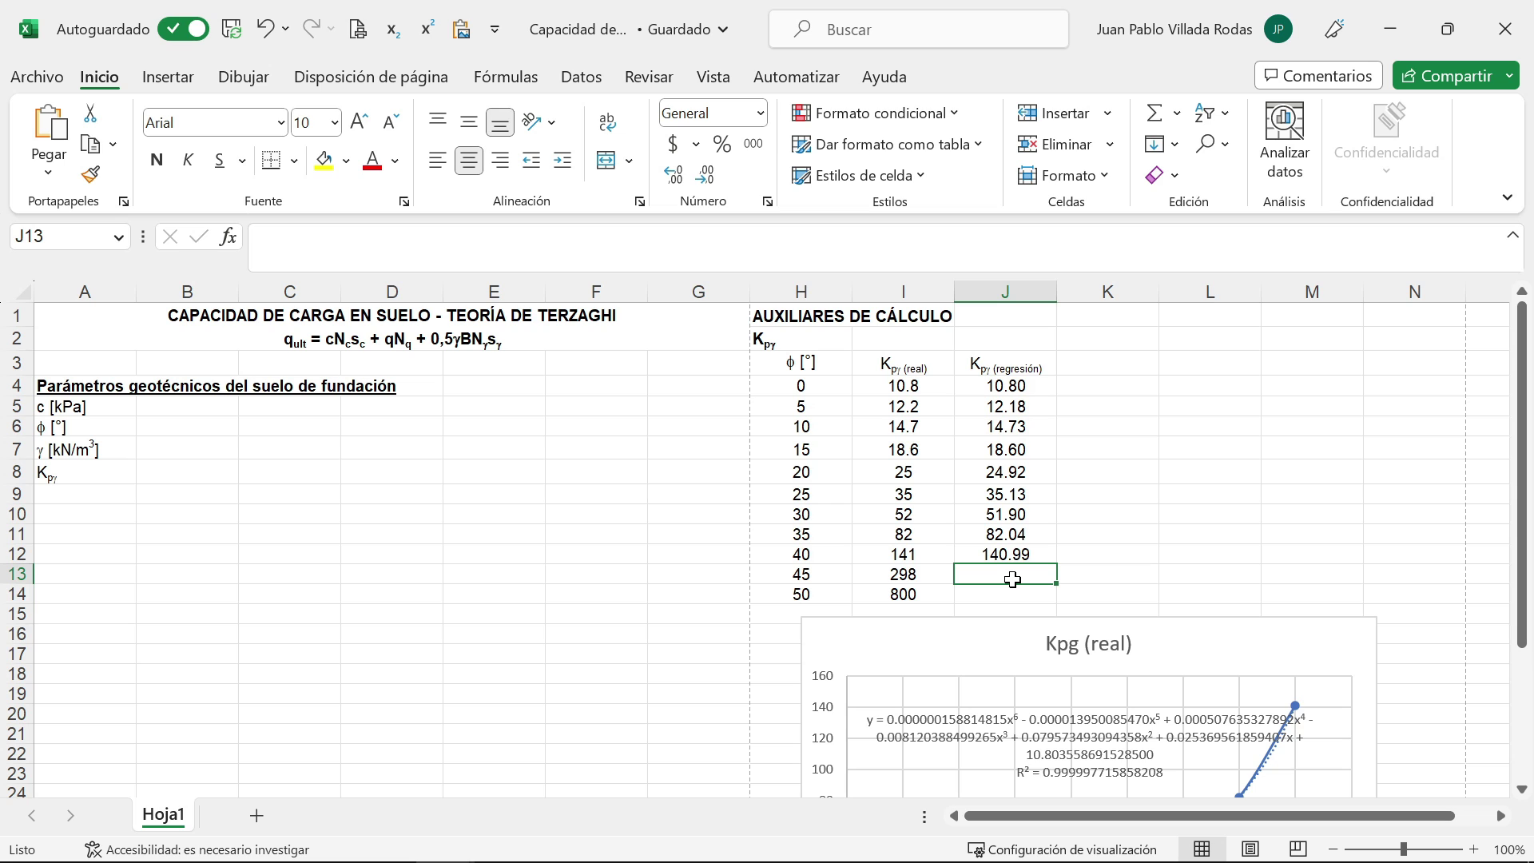
pyautogui.write('-')
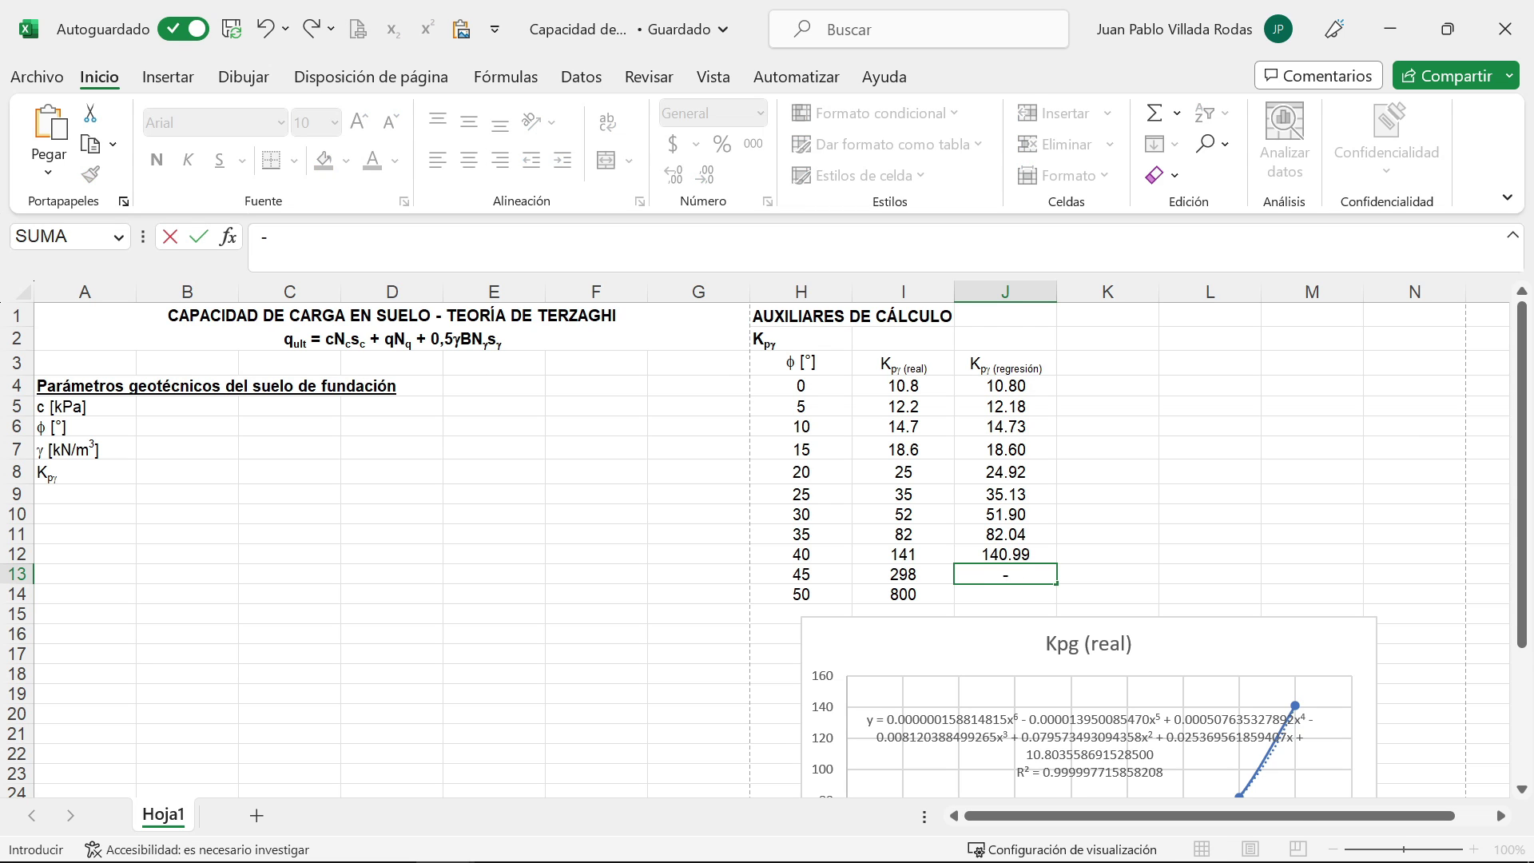
pyautogui.press('Return')
pyautogui.press('Return')
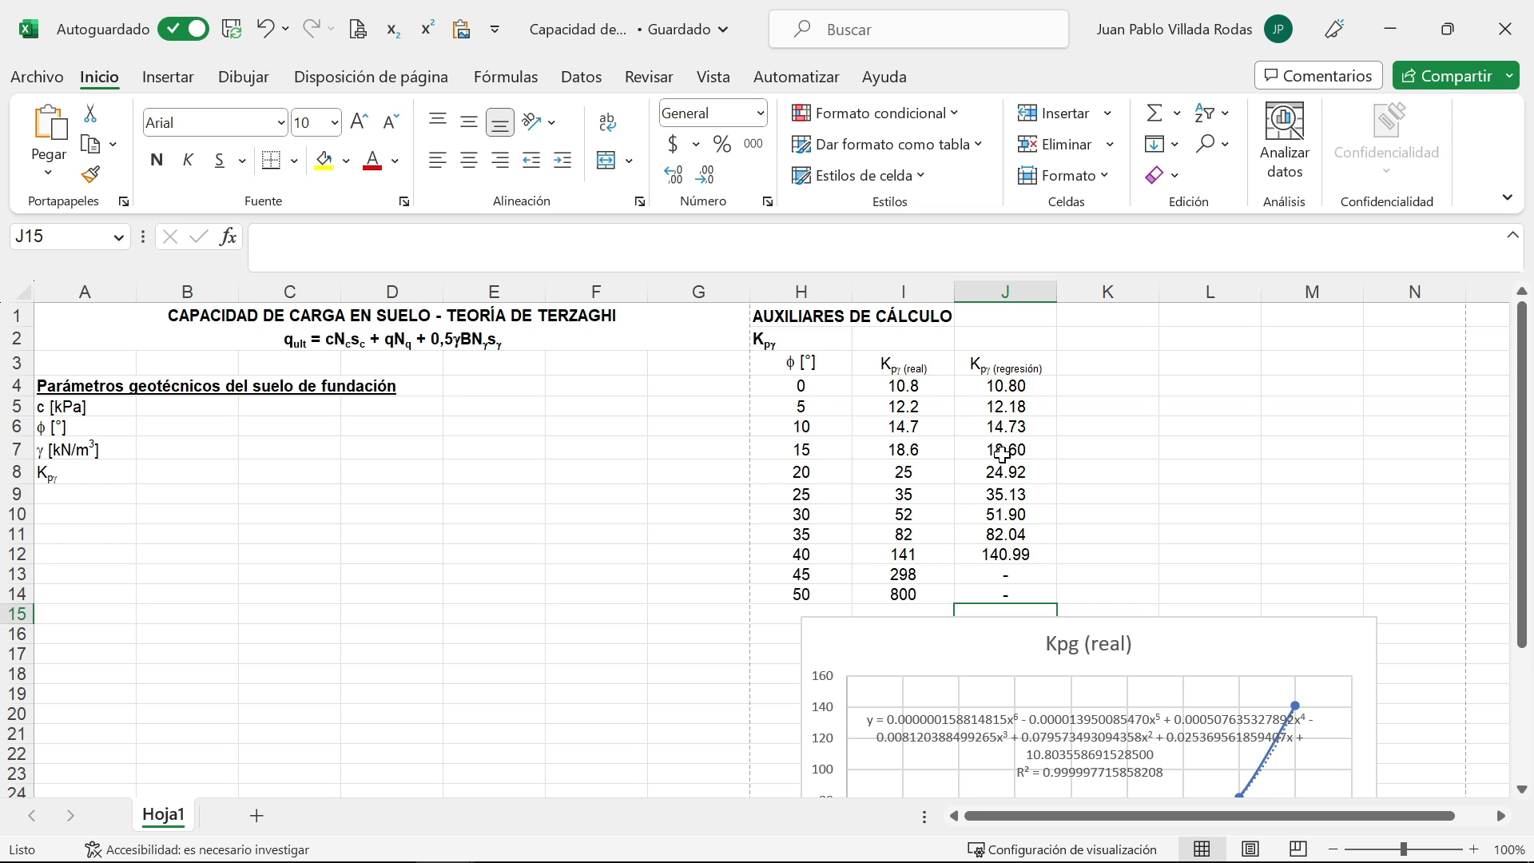
pyautogui.hotkey('ctrl', 'z')
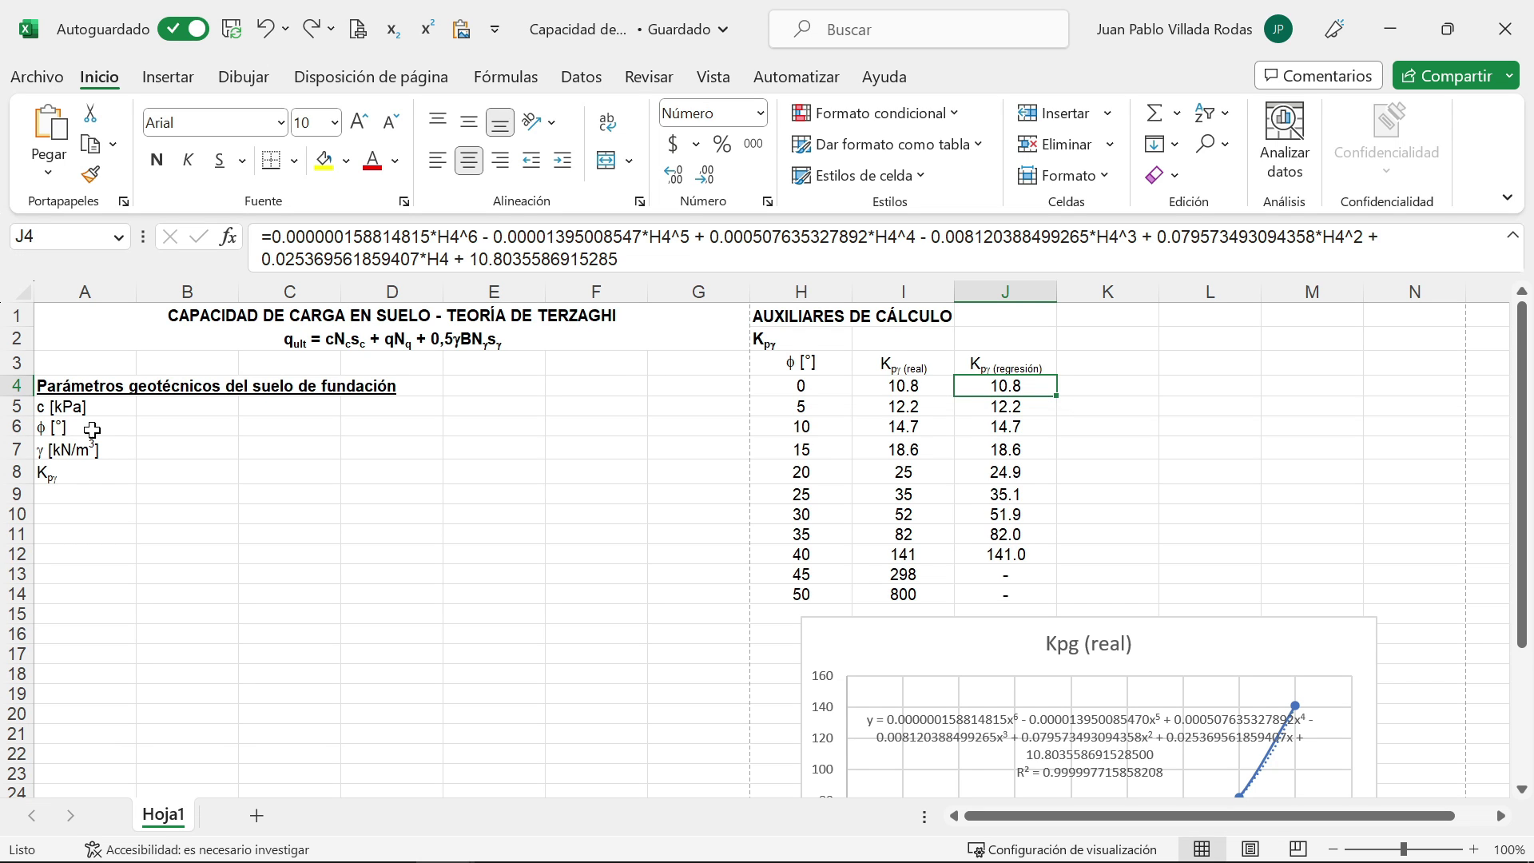
# Step: Enter the foundation soil parameters in B5:B7: c 5 kPa, φ 30° and γ 17 kN/m³
pyautogui.click(170, 411)
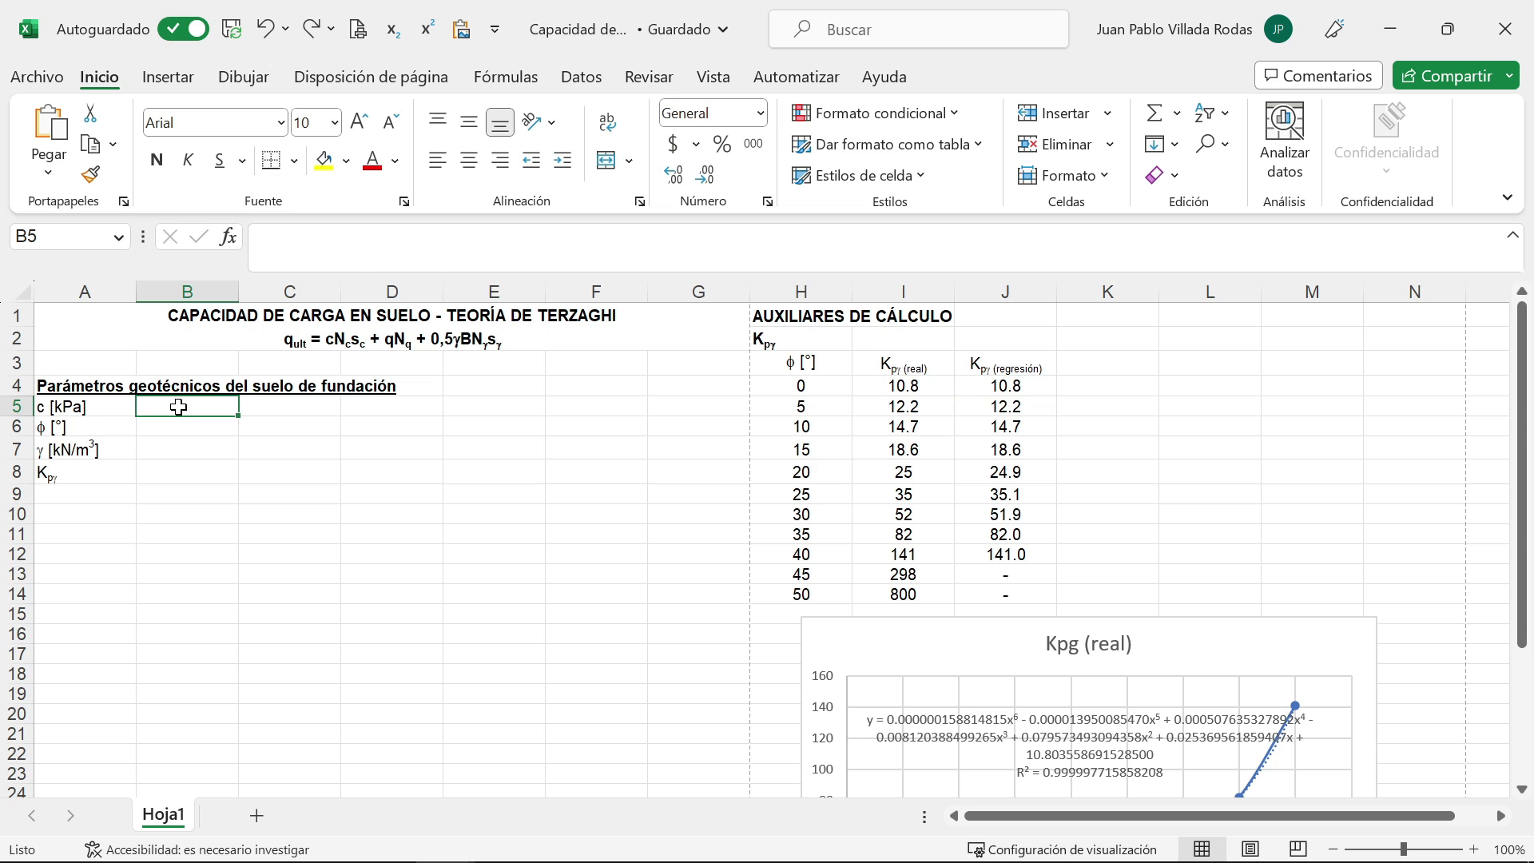
pyautogui.write('5')
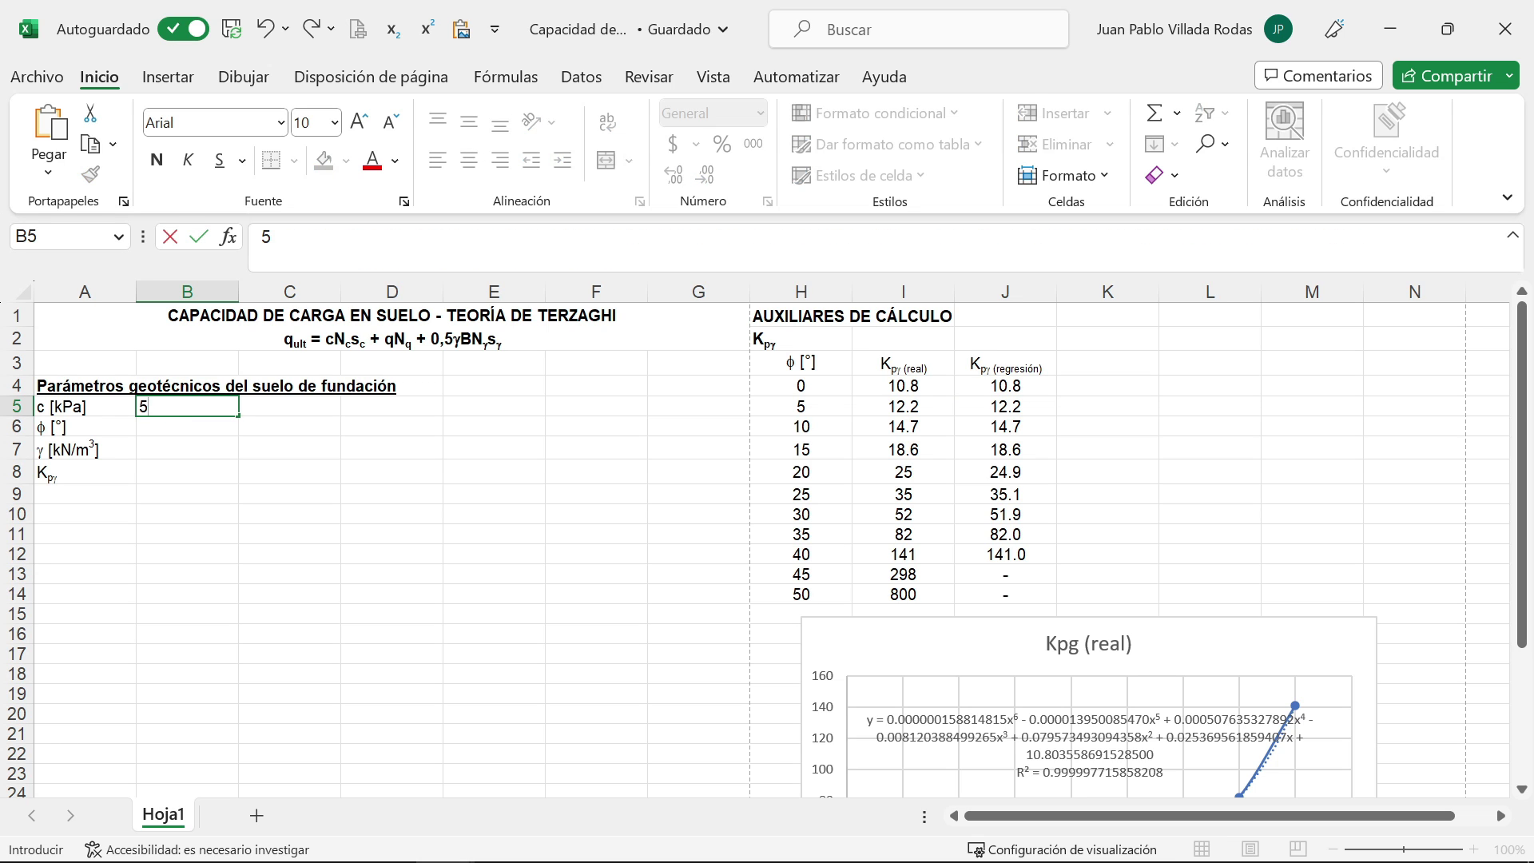
pyautogui.press('Return')
pyautogui.write('30')
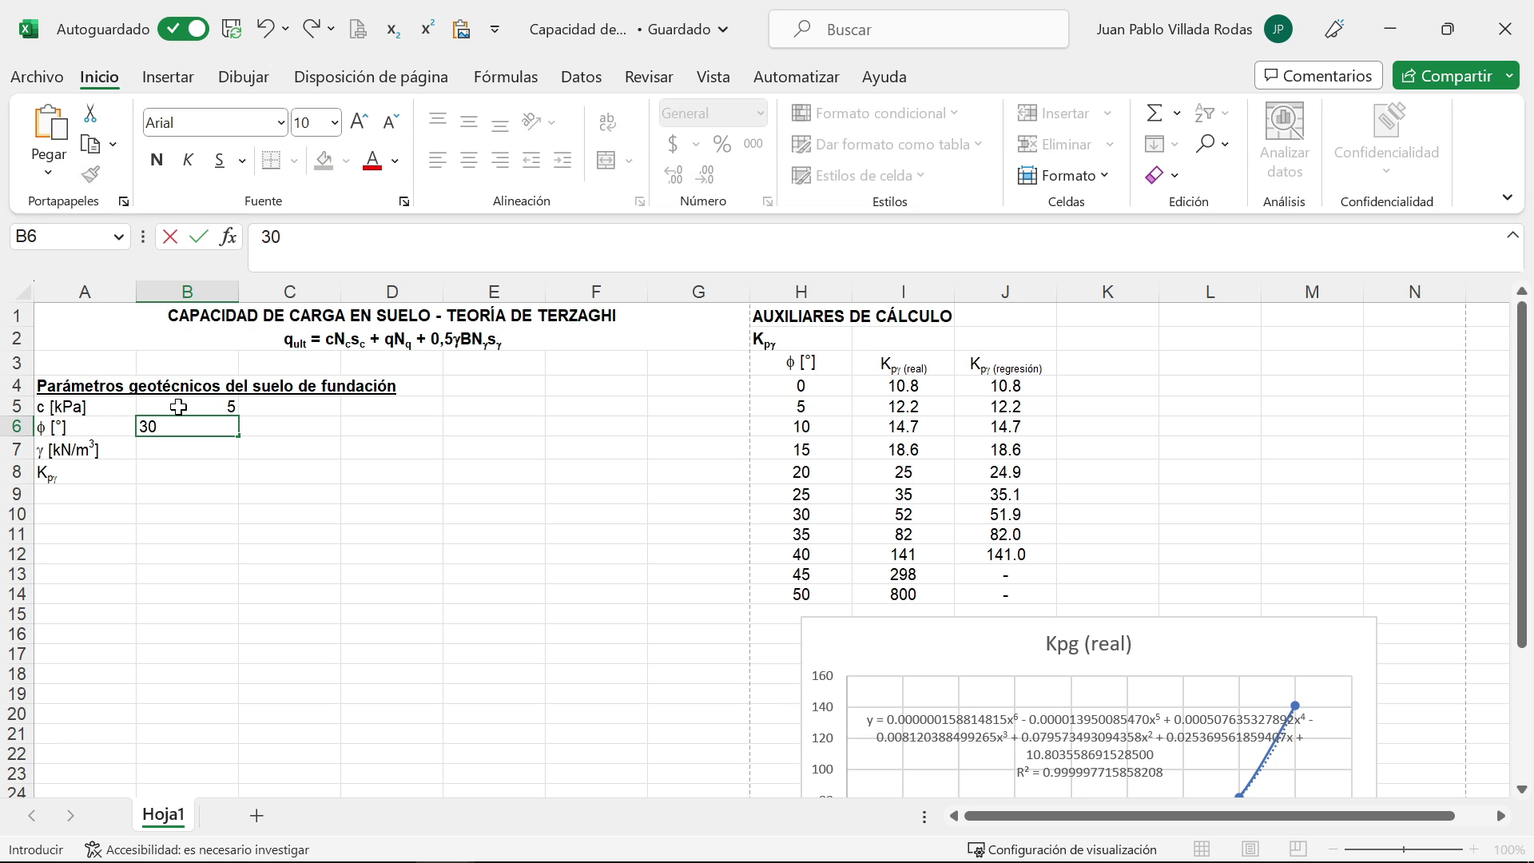
pyautogui.press('Return')
pyautogui.write('17')
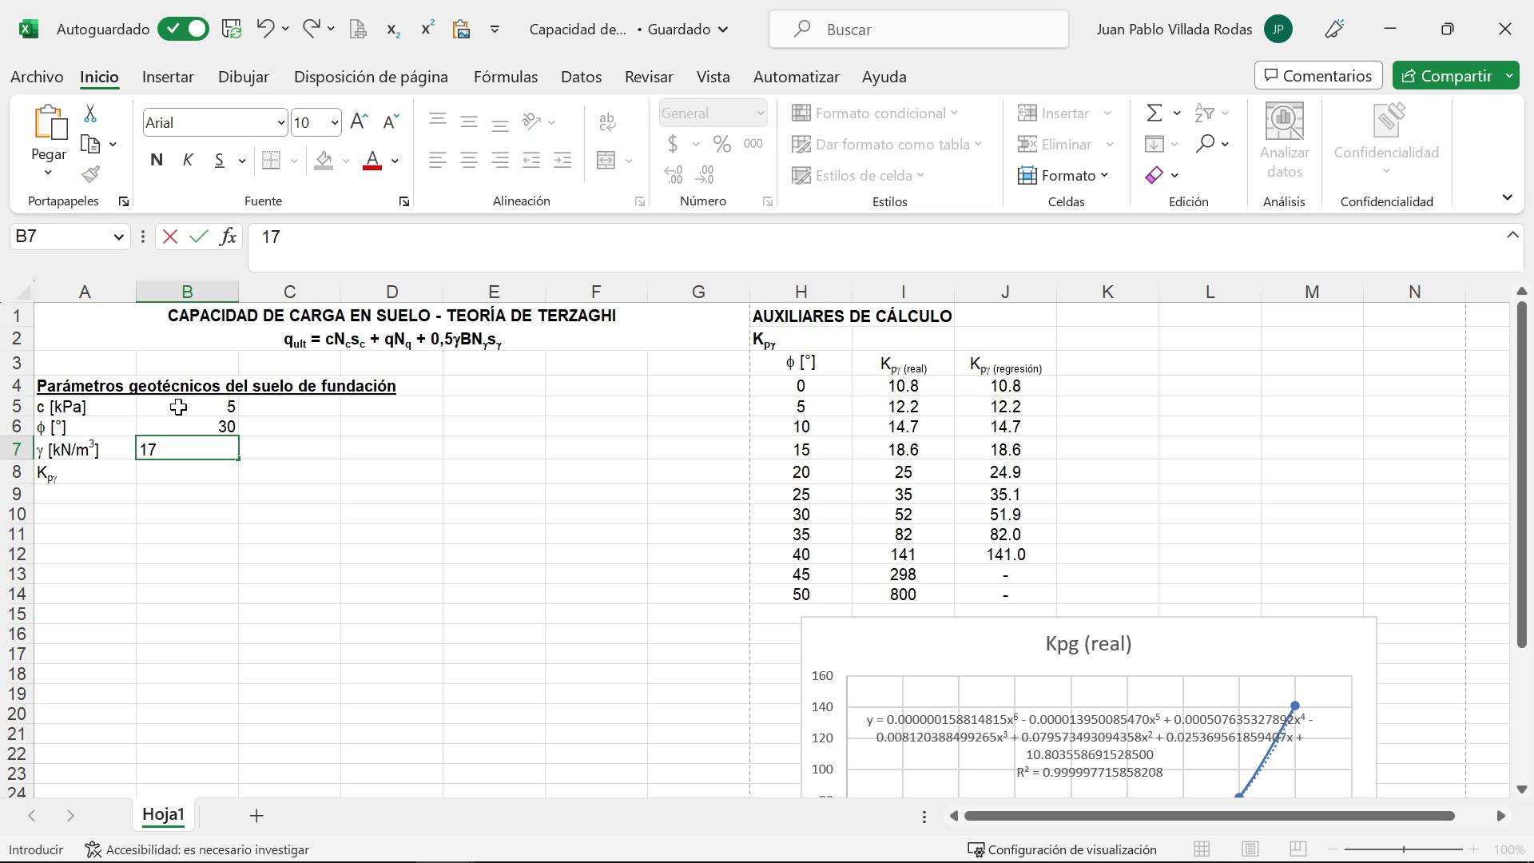
pyautogui.press('Return')
# Step: Center the soil parameter values in B5:B7 and color their text with the theme blue
pyautogui.moveTo(185, 408); pyautogui.dragTo(185, 448)
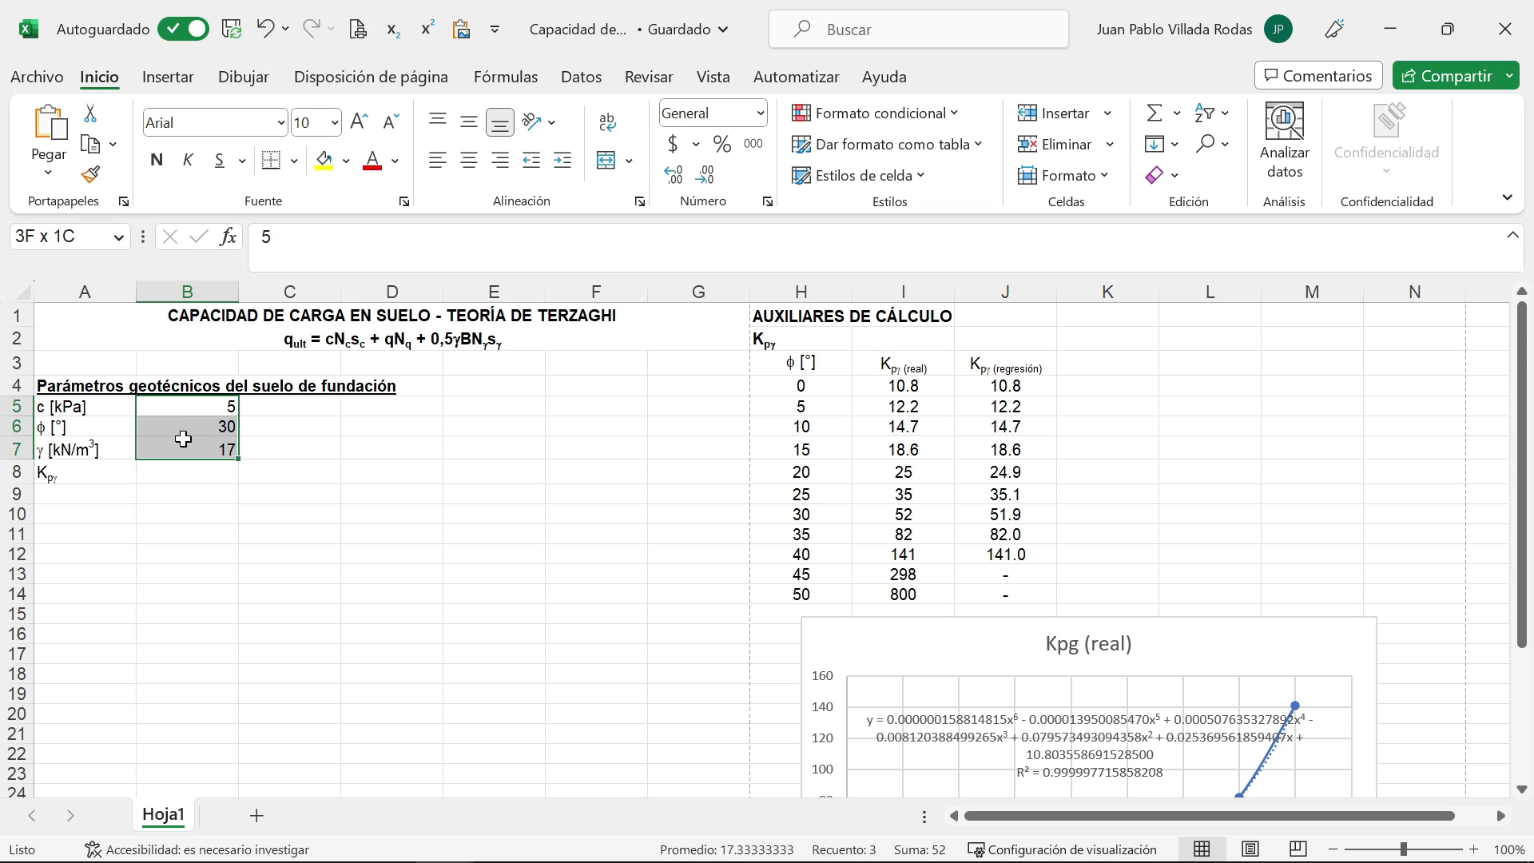
pyautogui.click(463, 169)
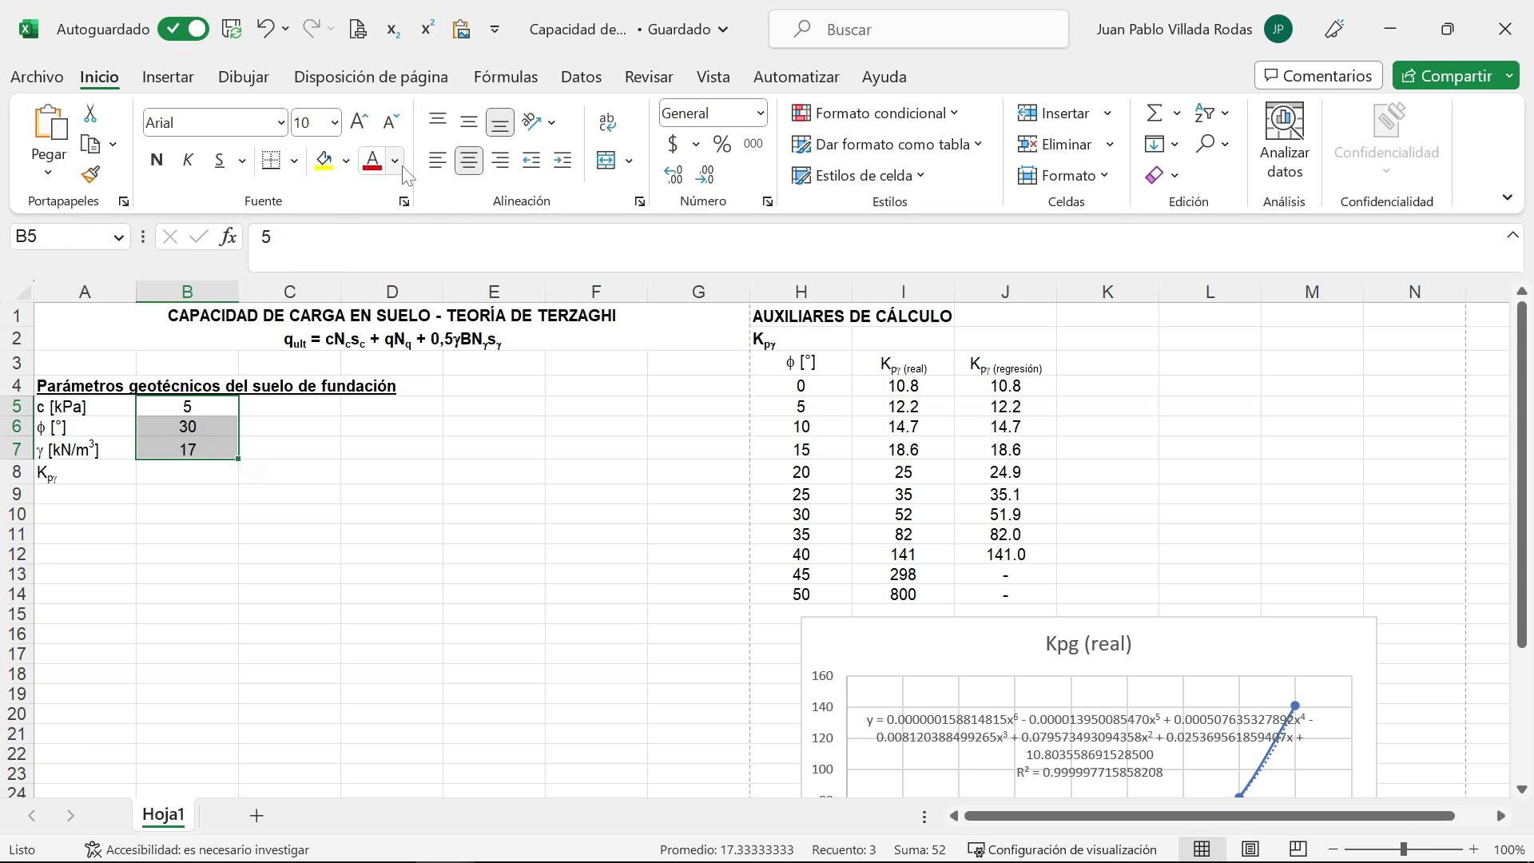
pyautogui.click(395, 163)
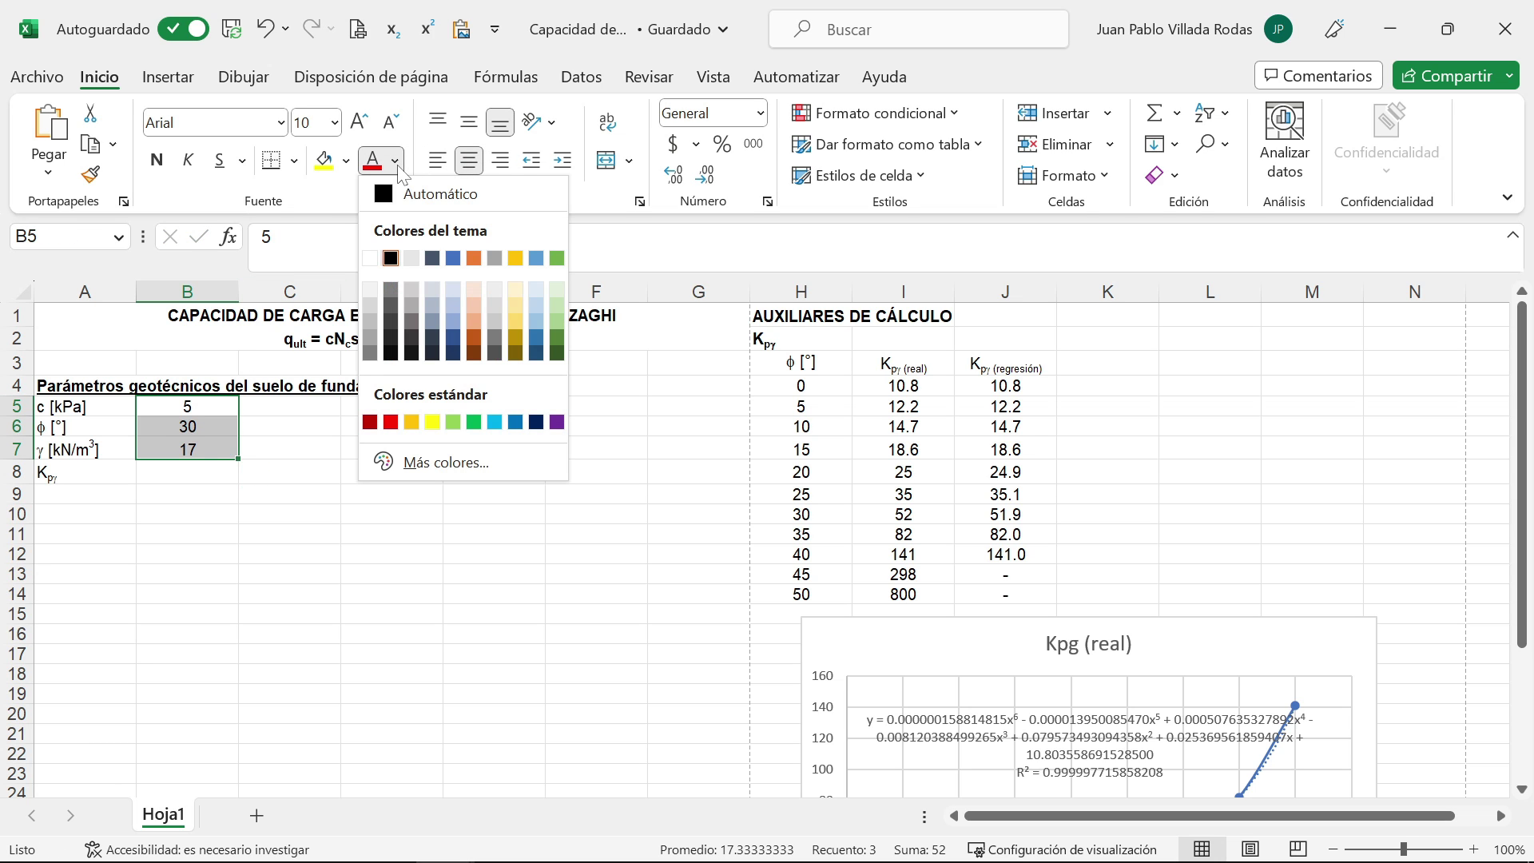
pyautogui.click(453, 258)
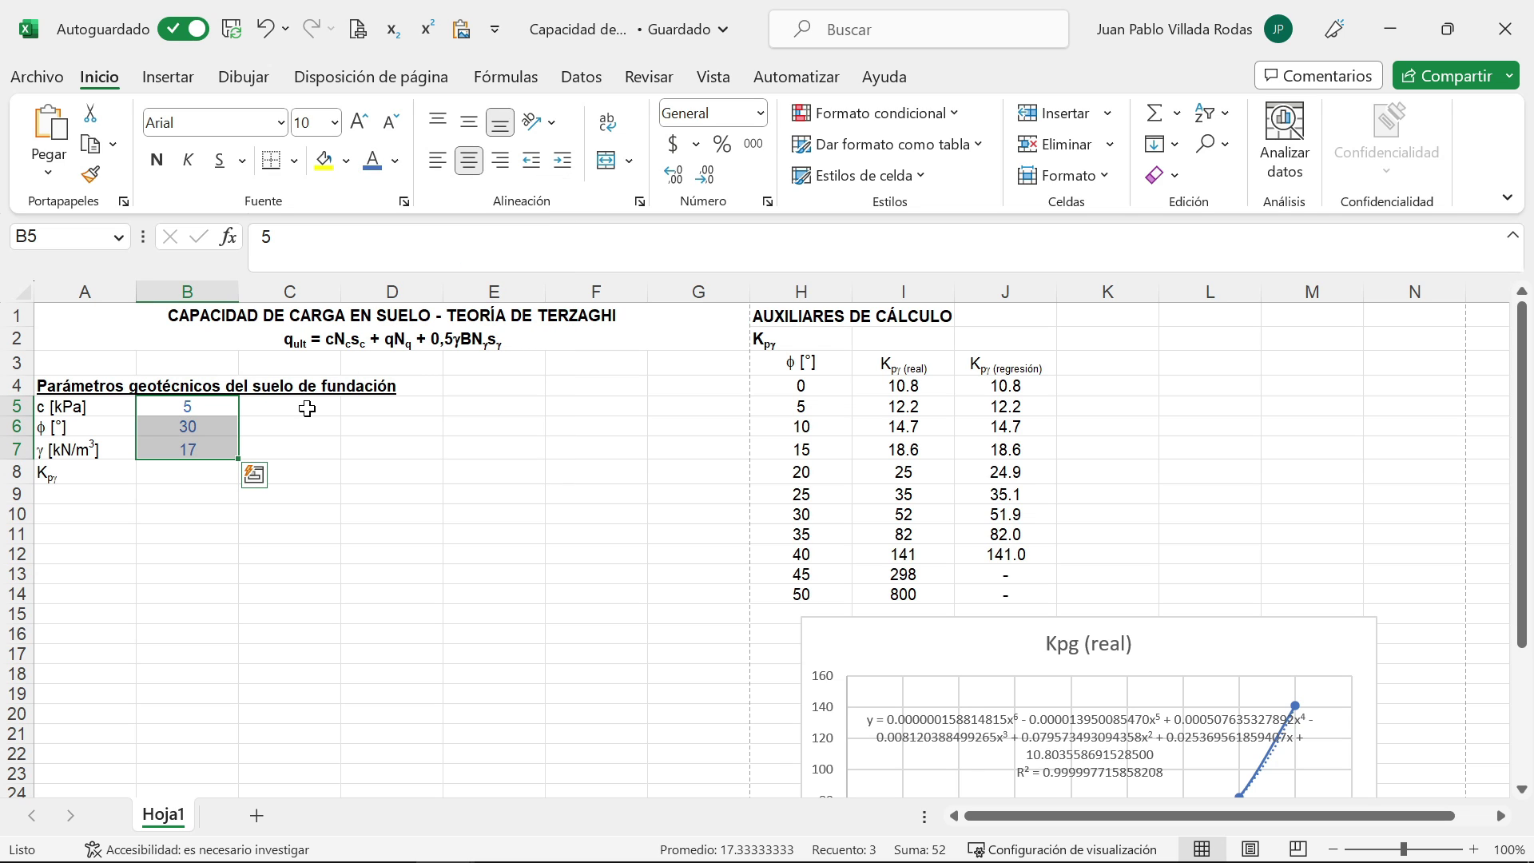
pyautogui.click(174, 470)
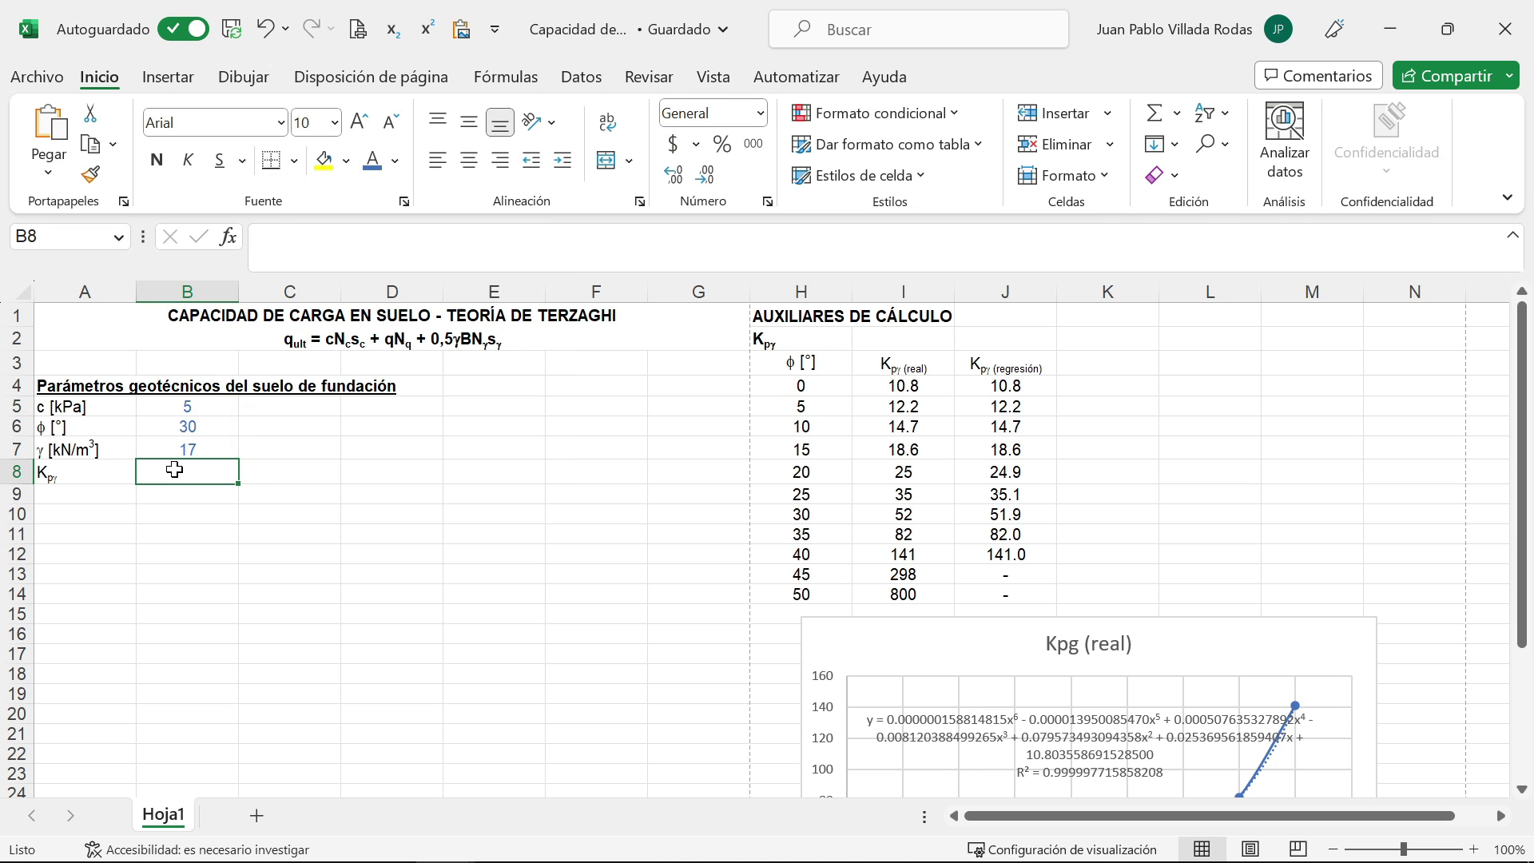
# Step: Copy the text of the regression formula in J4 into the Kpγ cell B8, keeping its H4 references
pyautogui.click(1021, 385)
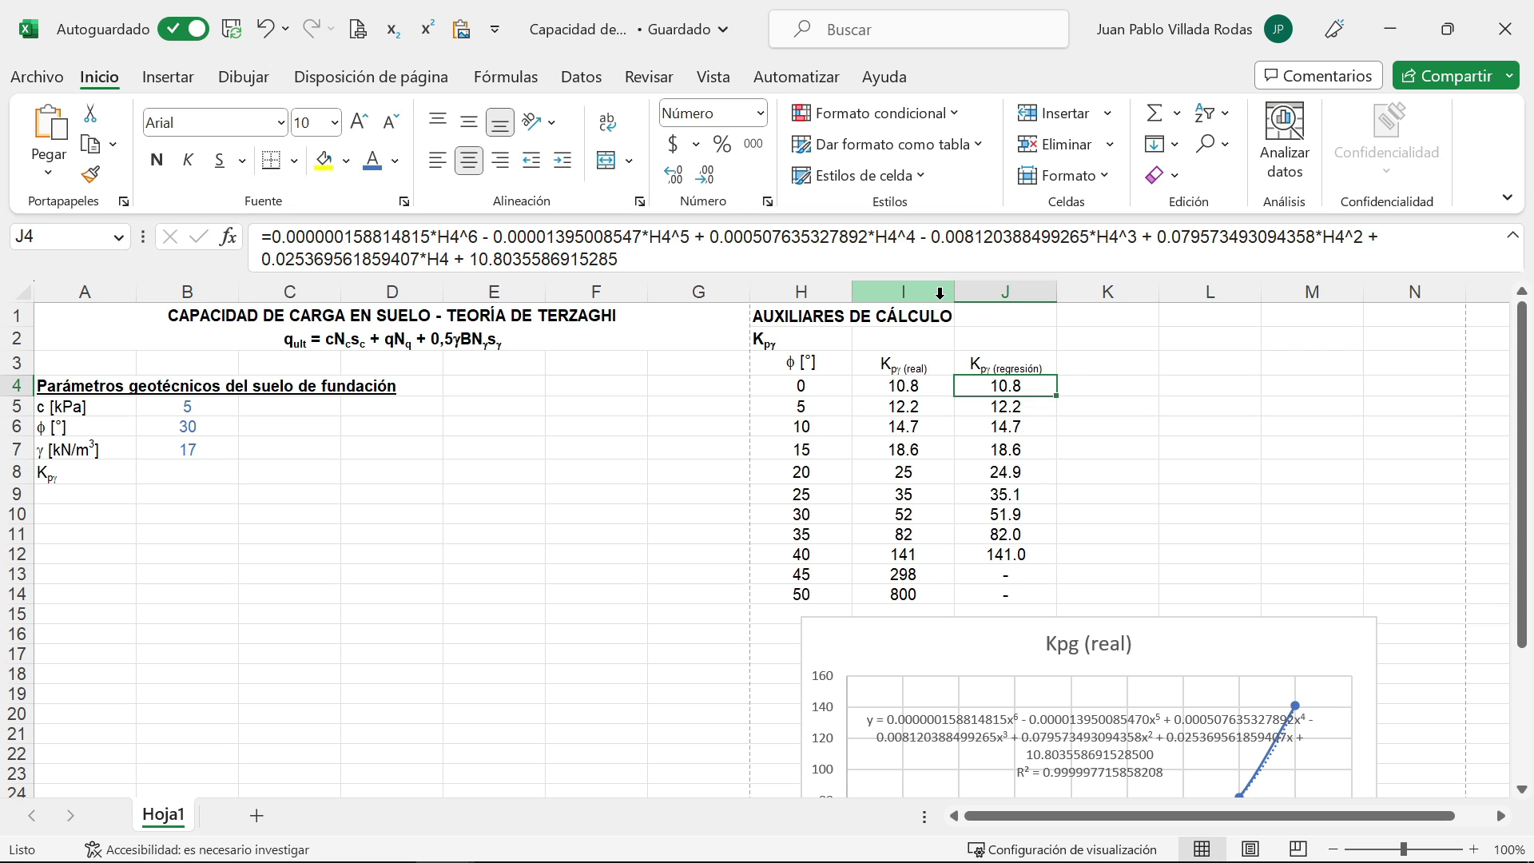
pyautogui.moveTo(618, 259); pyautogui.dragTo(271, 236)
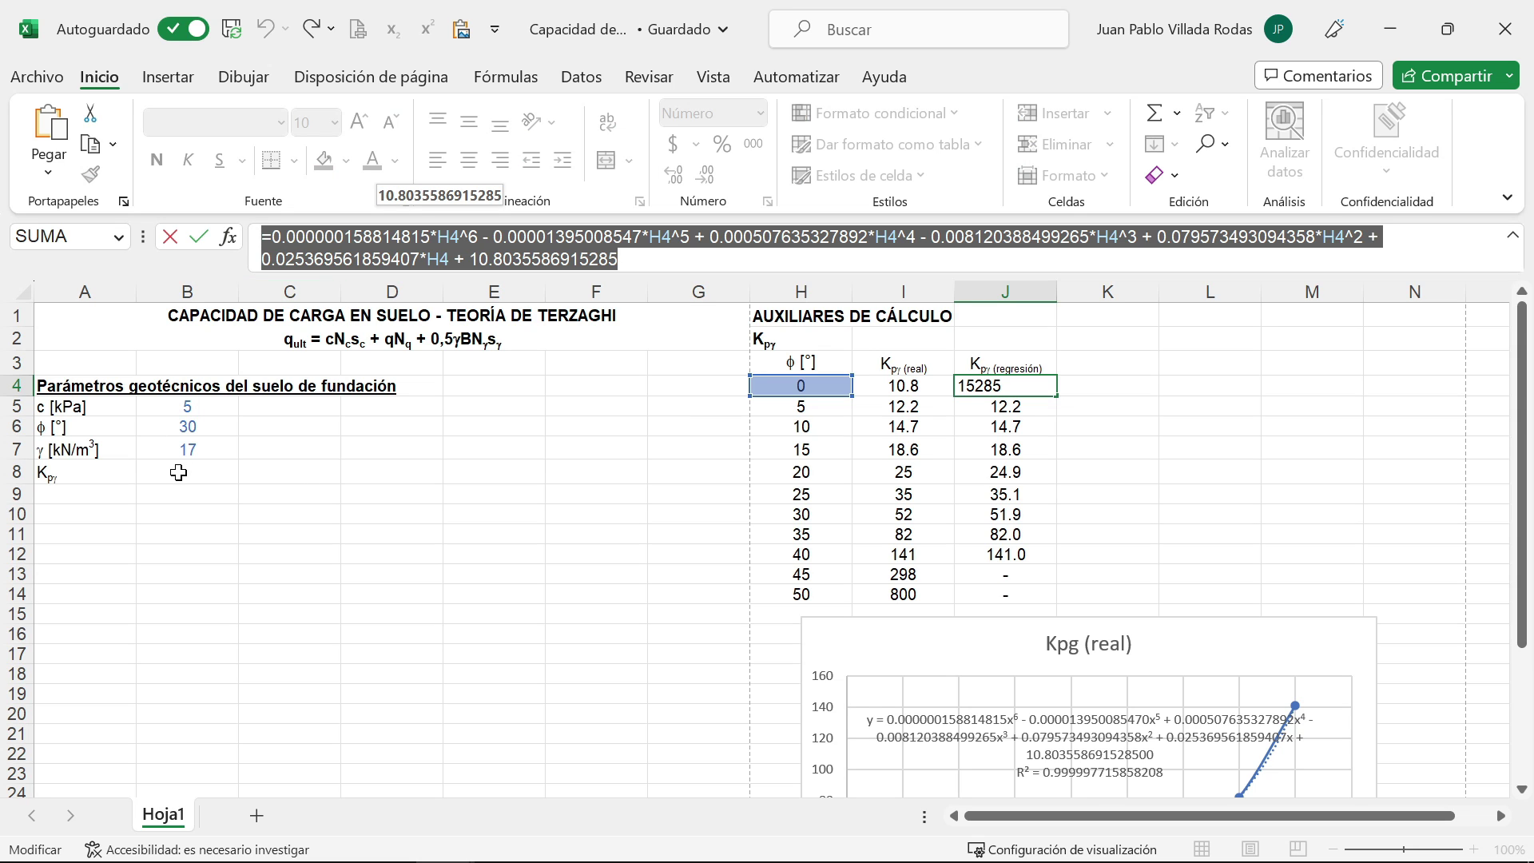
pyautogui.click(174, 478)
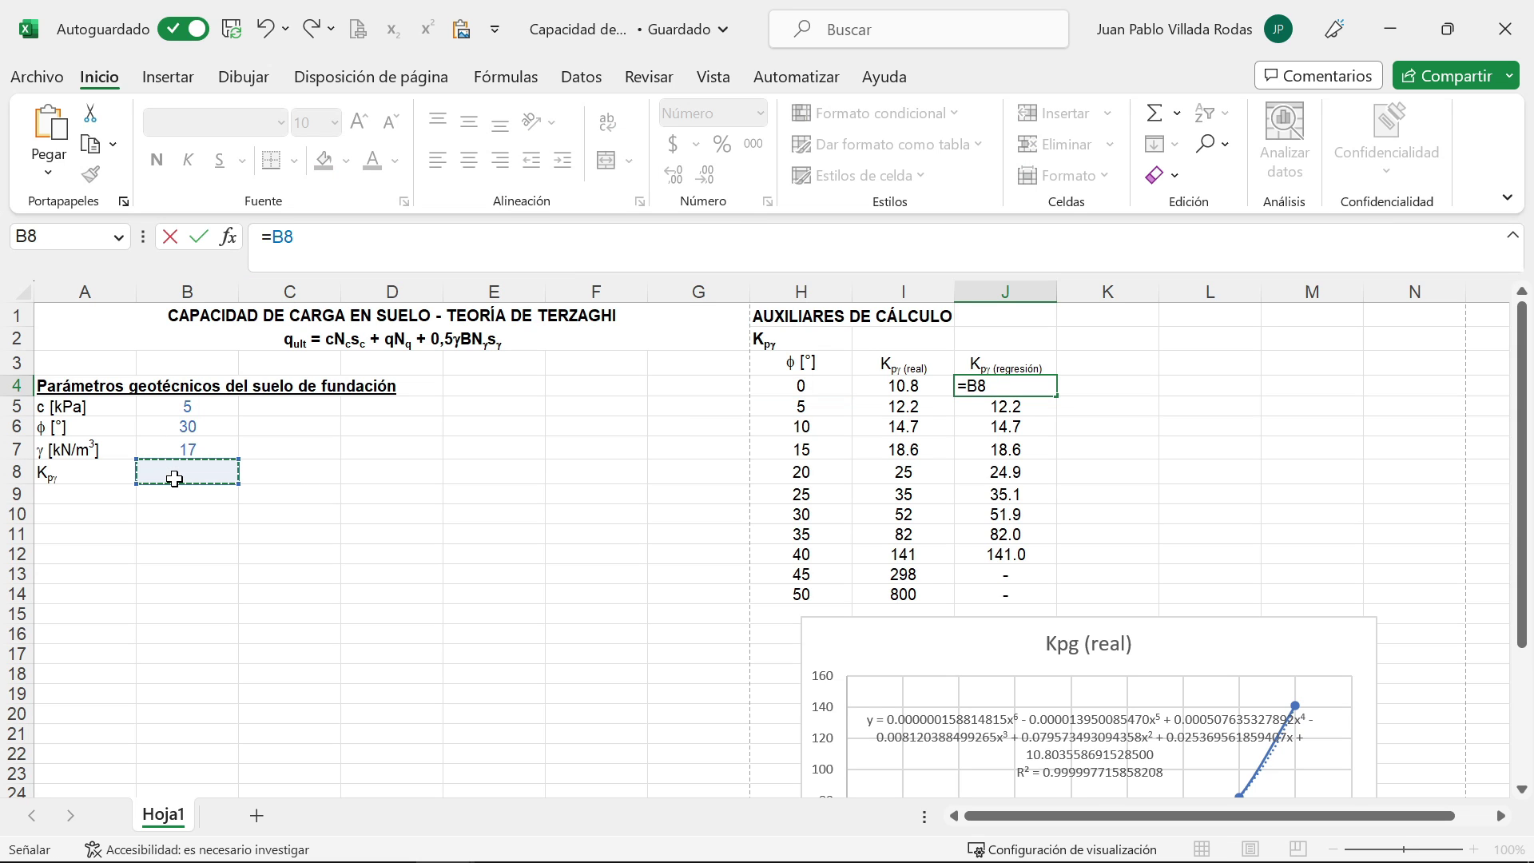
pyautogui.press('Escape')
pyautogui.click(174, 479)
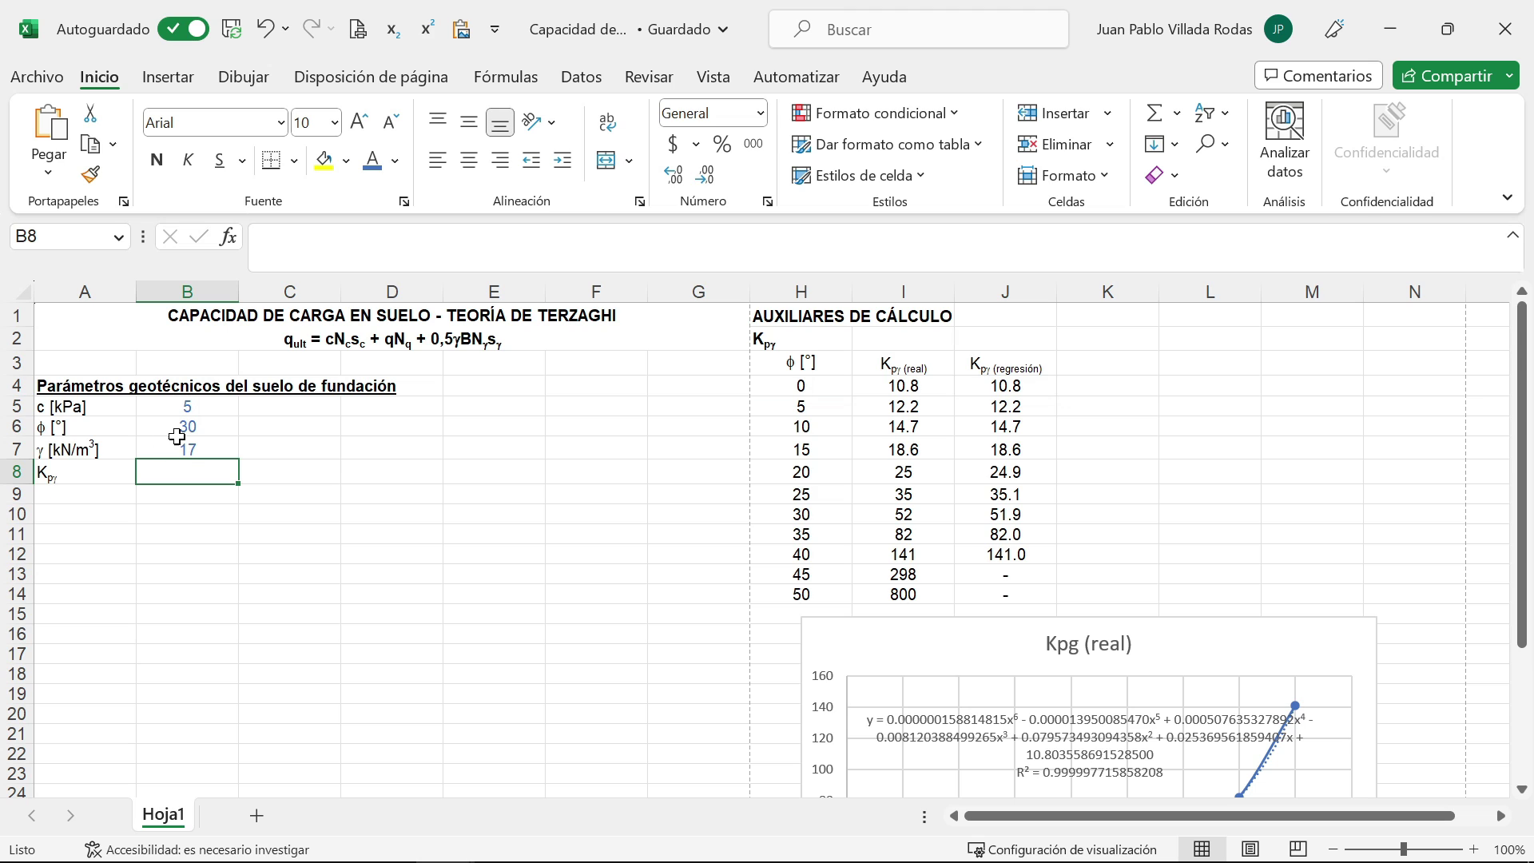
pyautogui.click(264, 237)
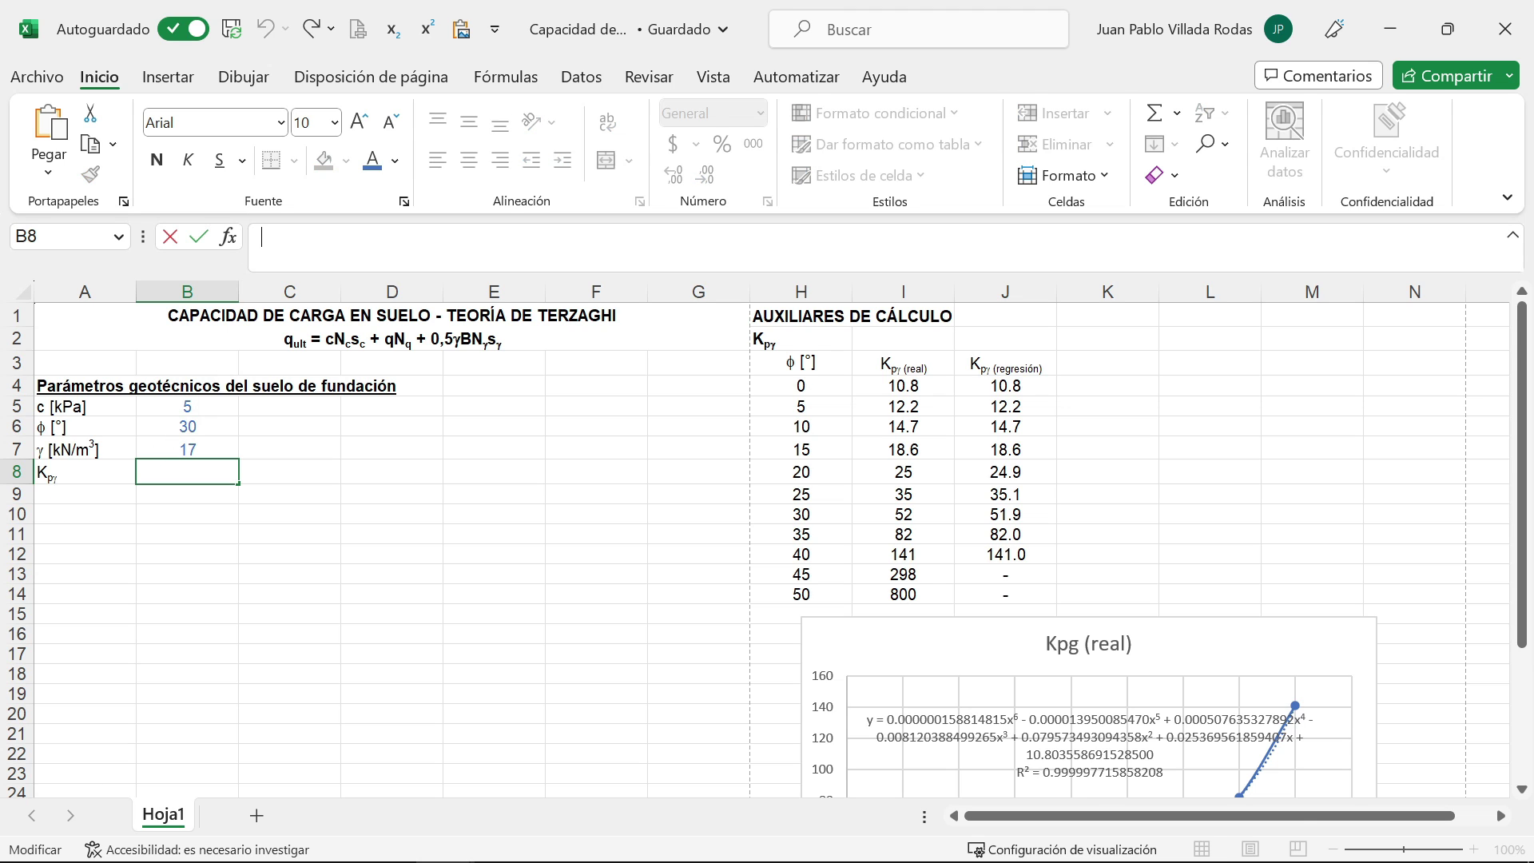
pyautogui.write('=0.000000158814815*H4^6 - 0.00001395008547*H4^5 + 0.000507635327892*H4^4 - 0.008120388499265*H4^3 + 0.079573493094358*H4^2 + 0.025369561859407*H4 + 10.8035586915285')
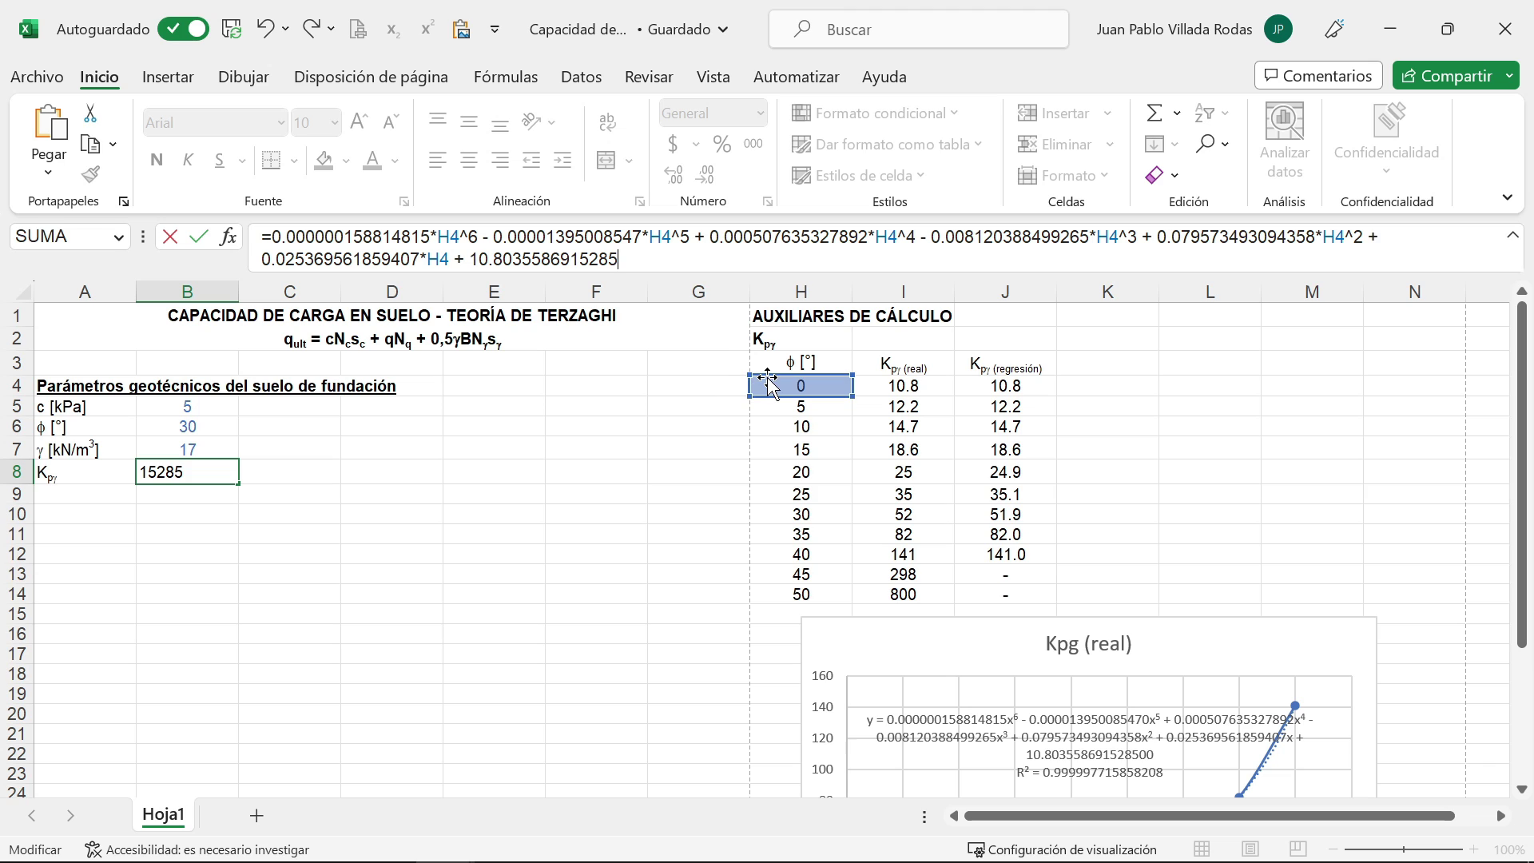
# Step: Repoint all six H4 references in the B8 formula to the friction angle in B6 and enter the formula
pyautogui.moveTo(766, 376); pyautogui.dragTo(209, 424)
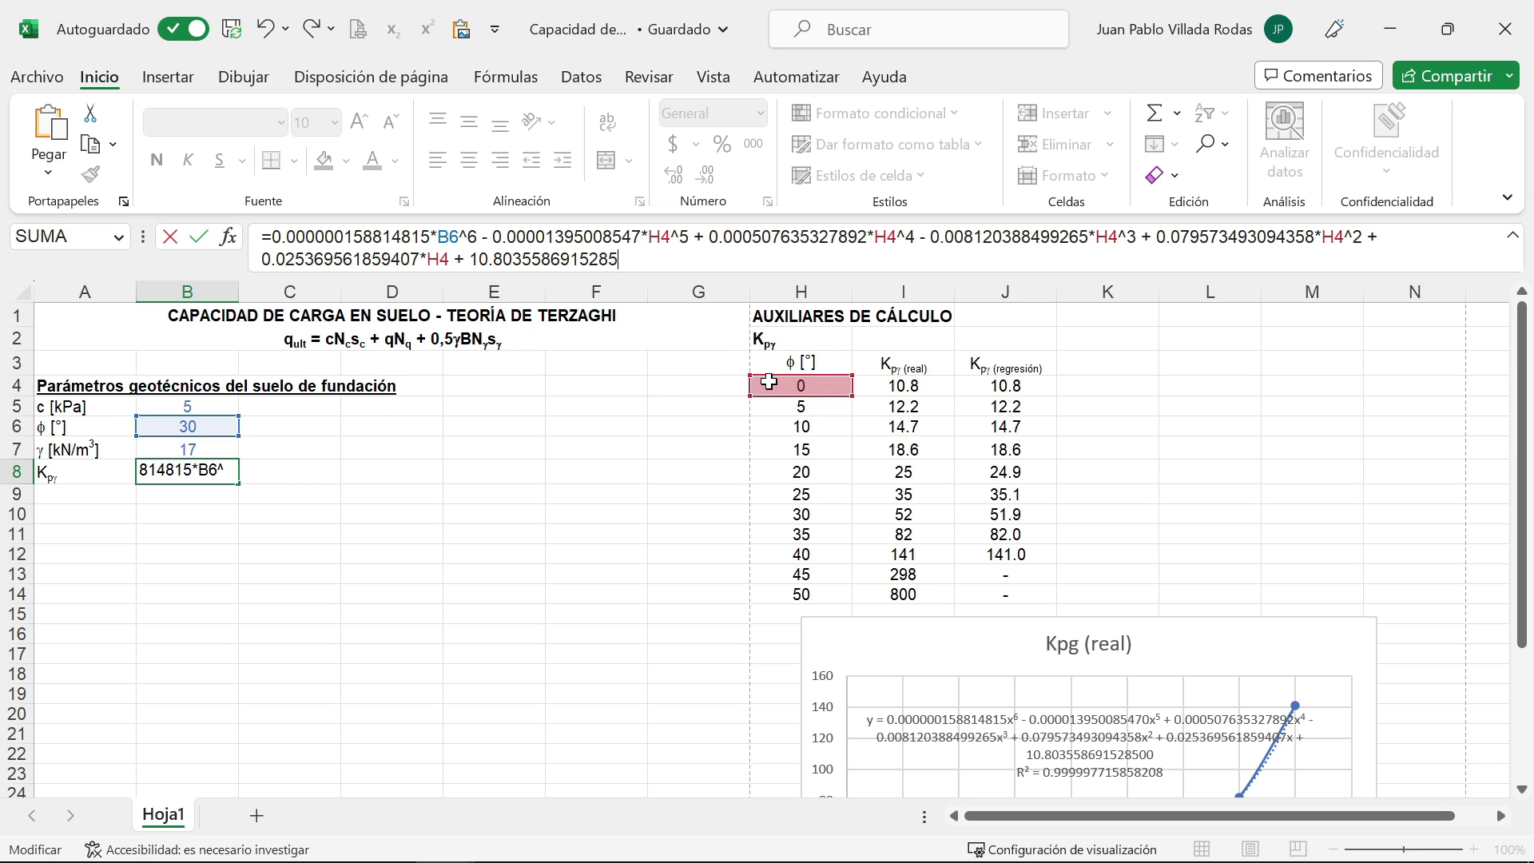
pyautogui.moveTo(790, 375); pyautogui.dragTo(236, 435)
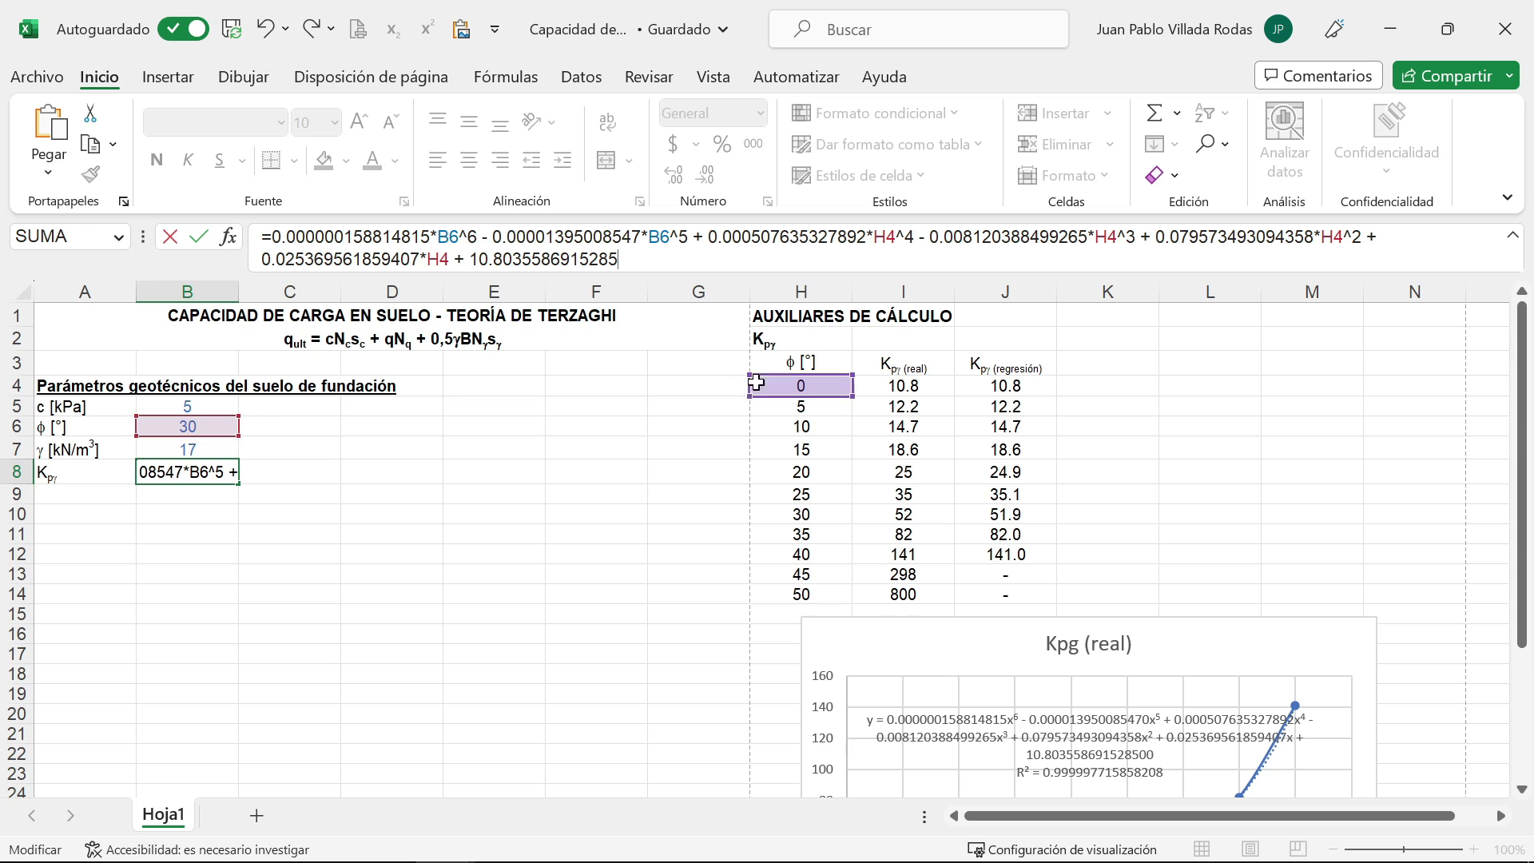
pyautogui.moveTo(790, 376); pyautogui.dragTo(210, 427)
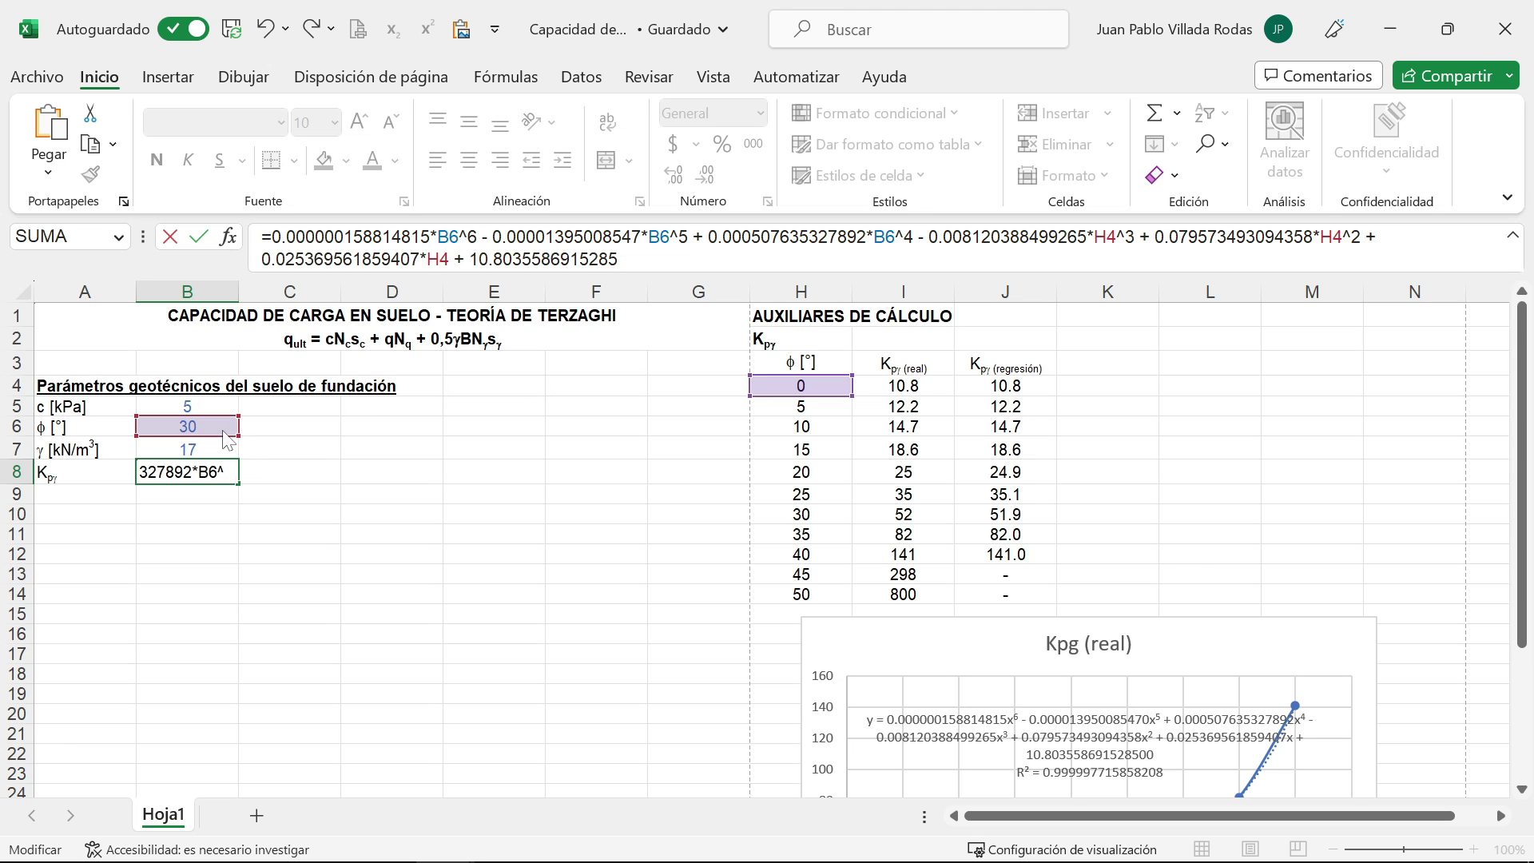
pyautogui.moveTo(750, 382); pyautogui.dragTo(209, 428)
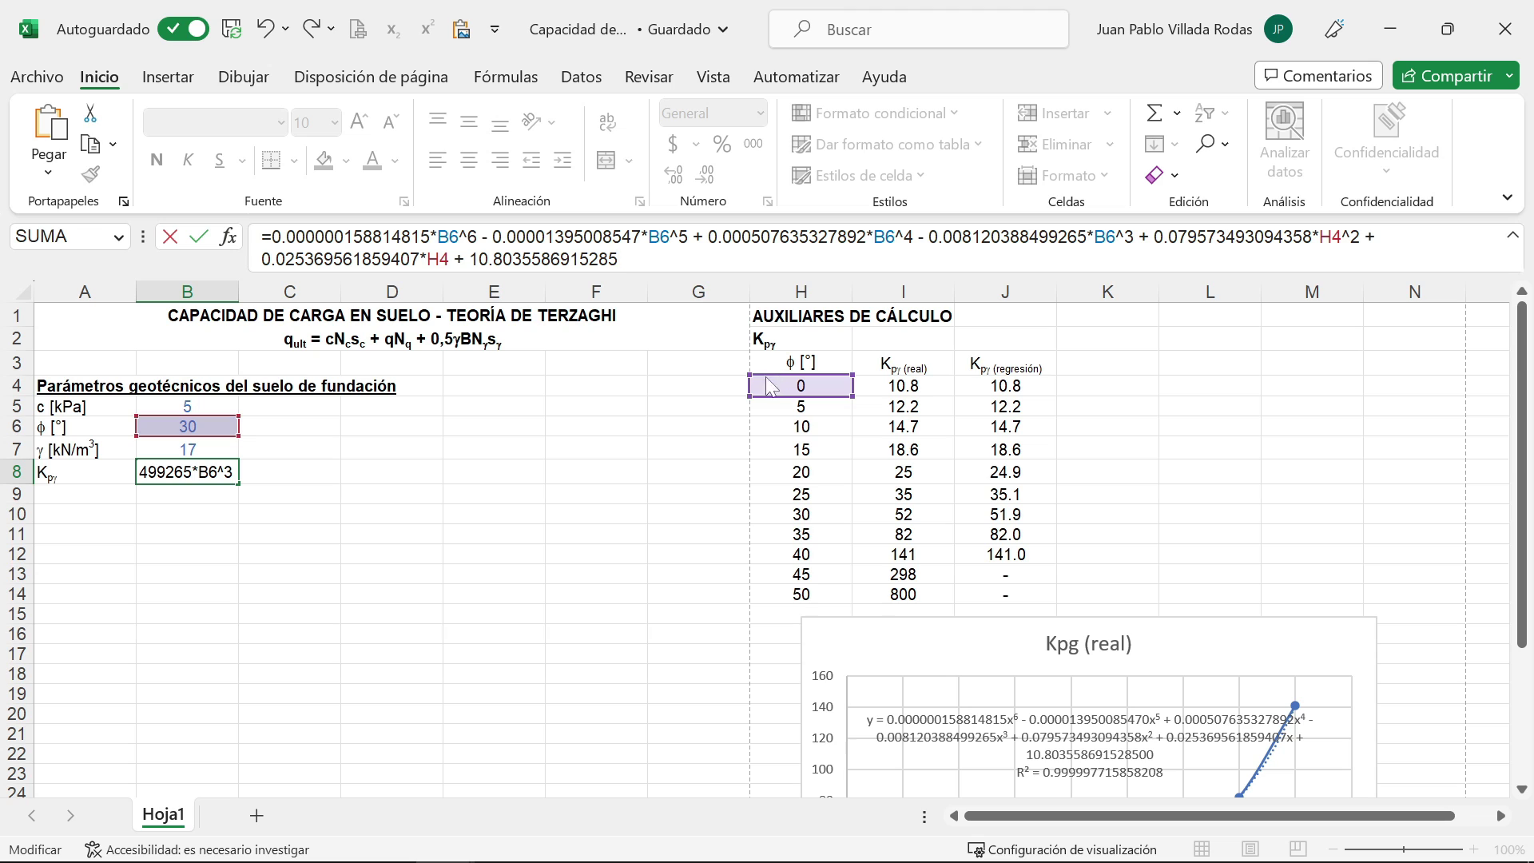
pyautogui.moveTo(771, 382); pyautogui.dragTo(209, 427)
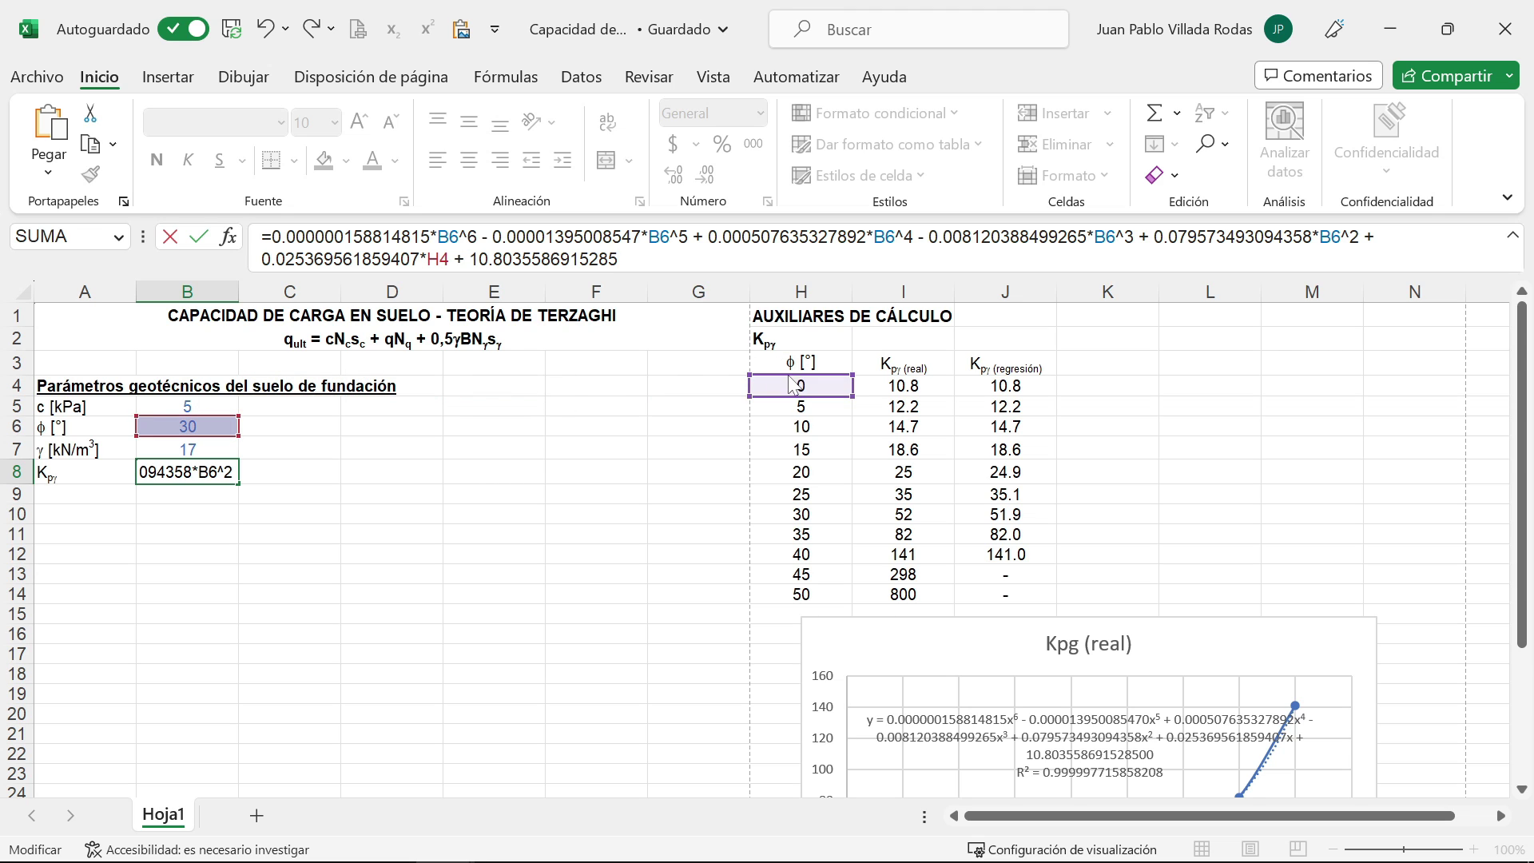
pyautogui.moveTo(799, 374); pyautogui.dragTo(229, 424)
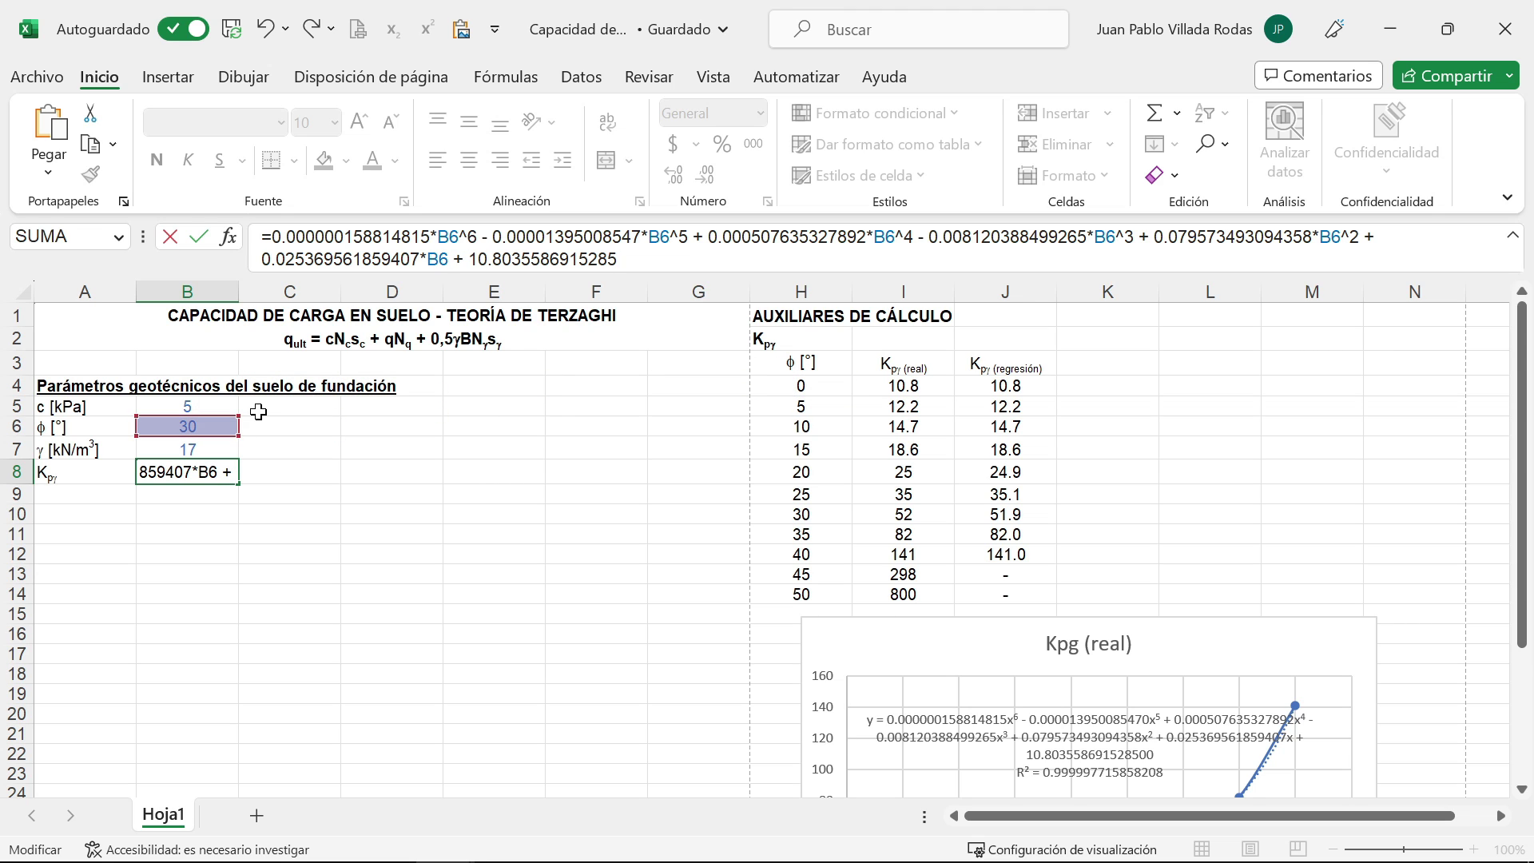
pyautogui.press('Return')
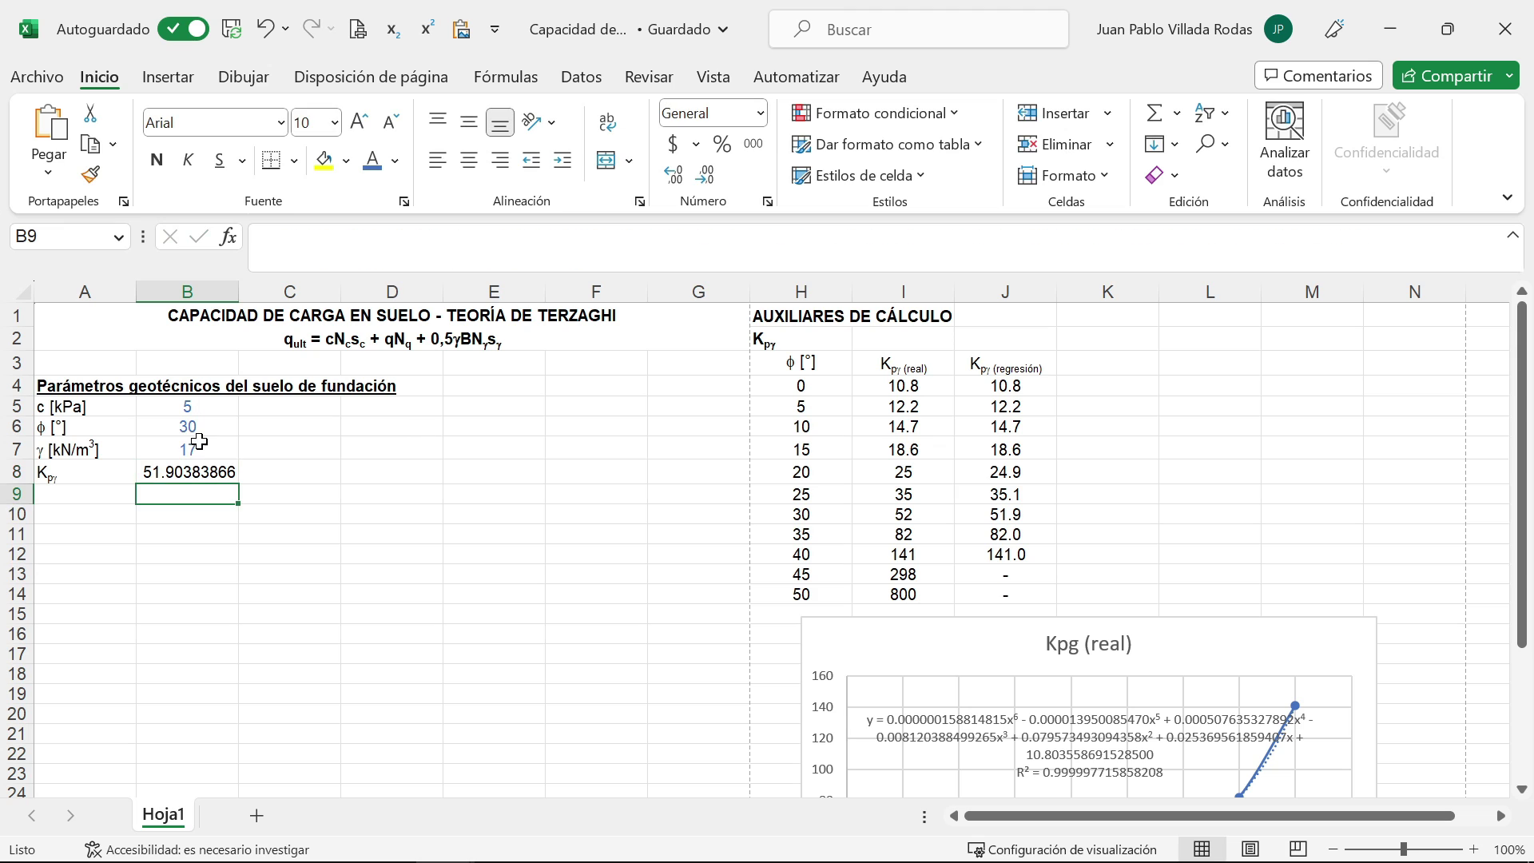
# Step: Display the Kpγ value in B8 with two decimals and center it horizontally and vertically
pyautogui.click(199, 471)
pyautogui.click(709, 175)
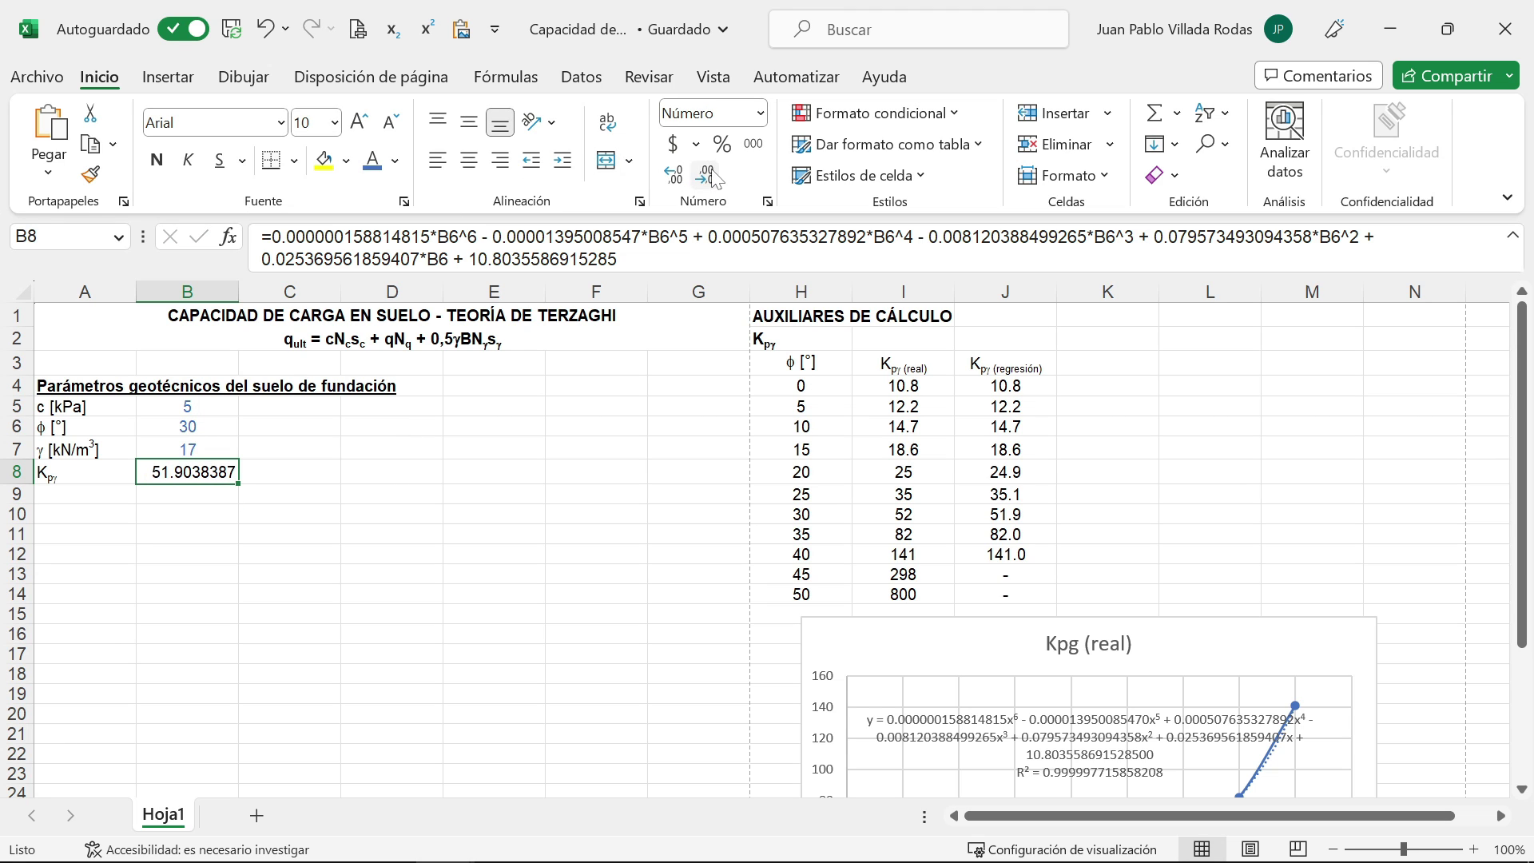
pyautogui.click(709, 176)
pyautogui.click(711, 176)
pyautogui.click(710, 177)
pyautogui.click(710, 176)
pyautogui.click(709, 176)
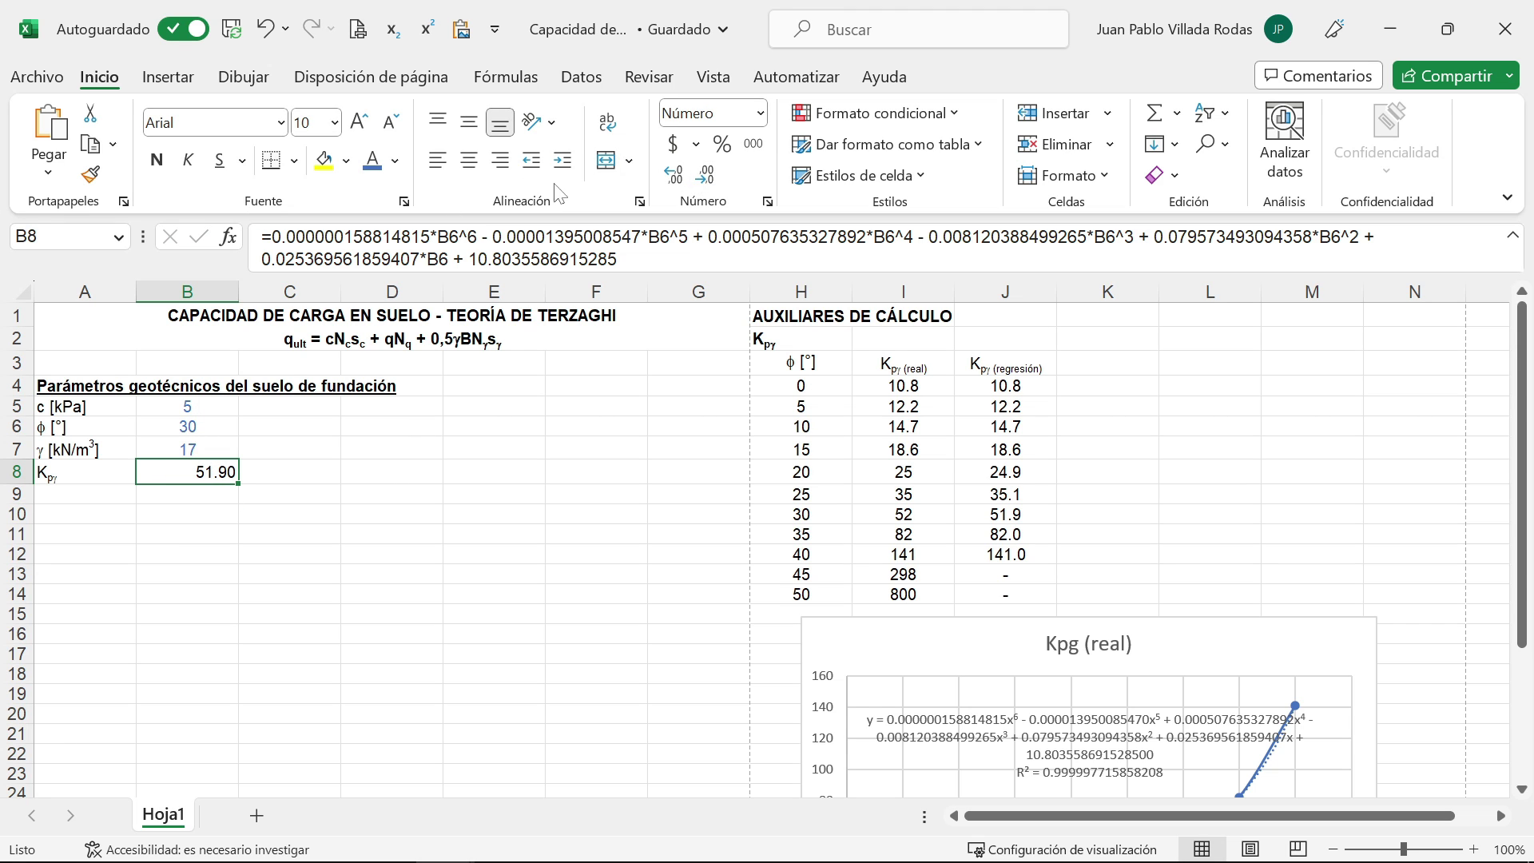
pyautogui.click(472, 159)
pyautogui.click(469, 122)
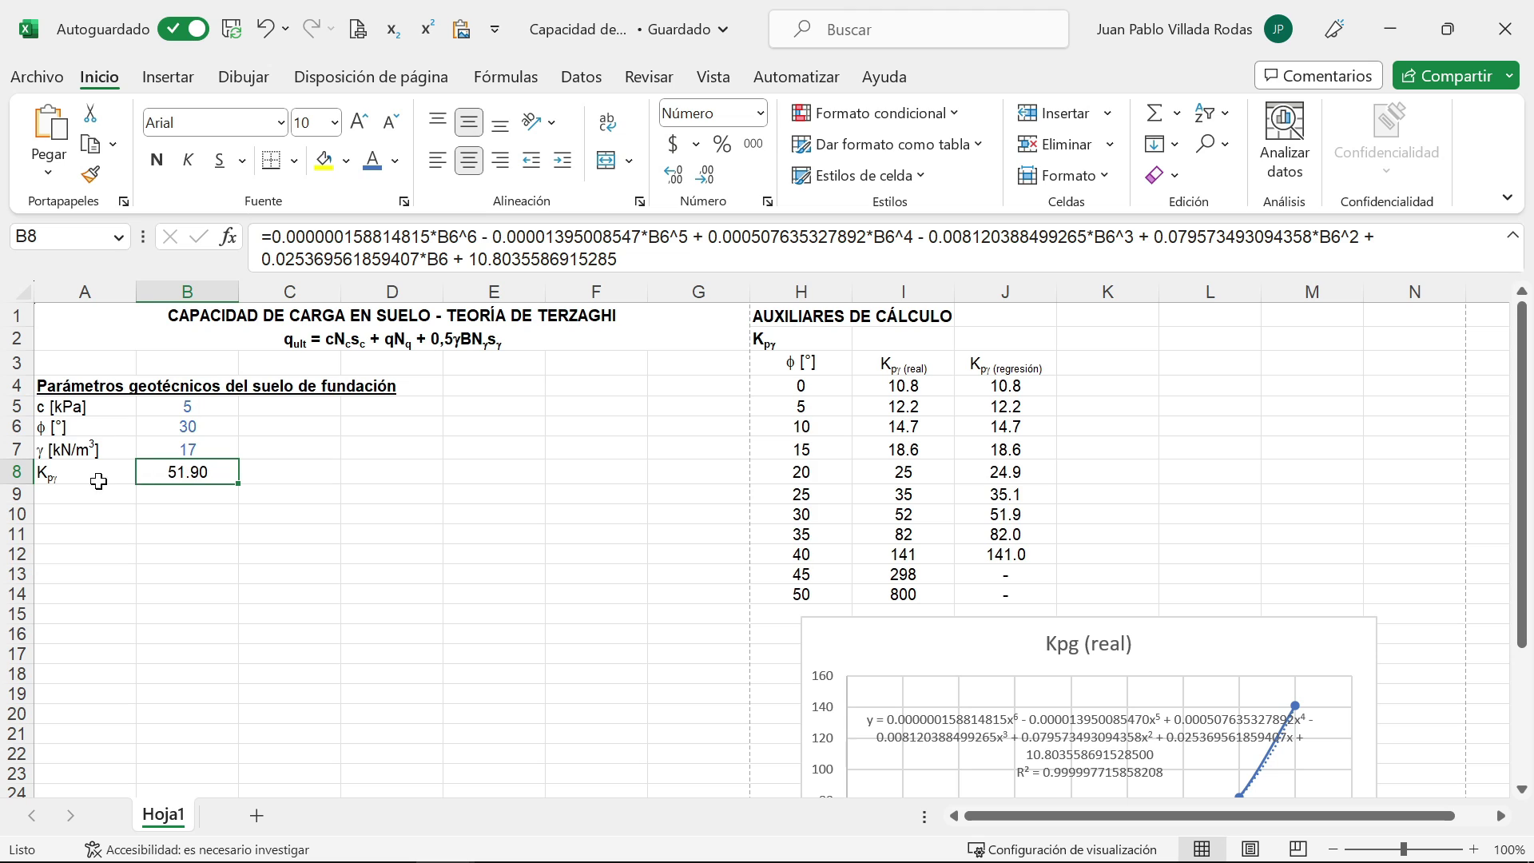
# Step: Compare the Kpγ result for the φ in B6 with the 30° row of the table, H10:J10
pyautogui.click(190, 428)
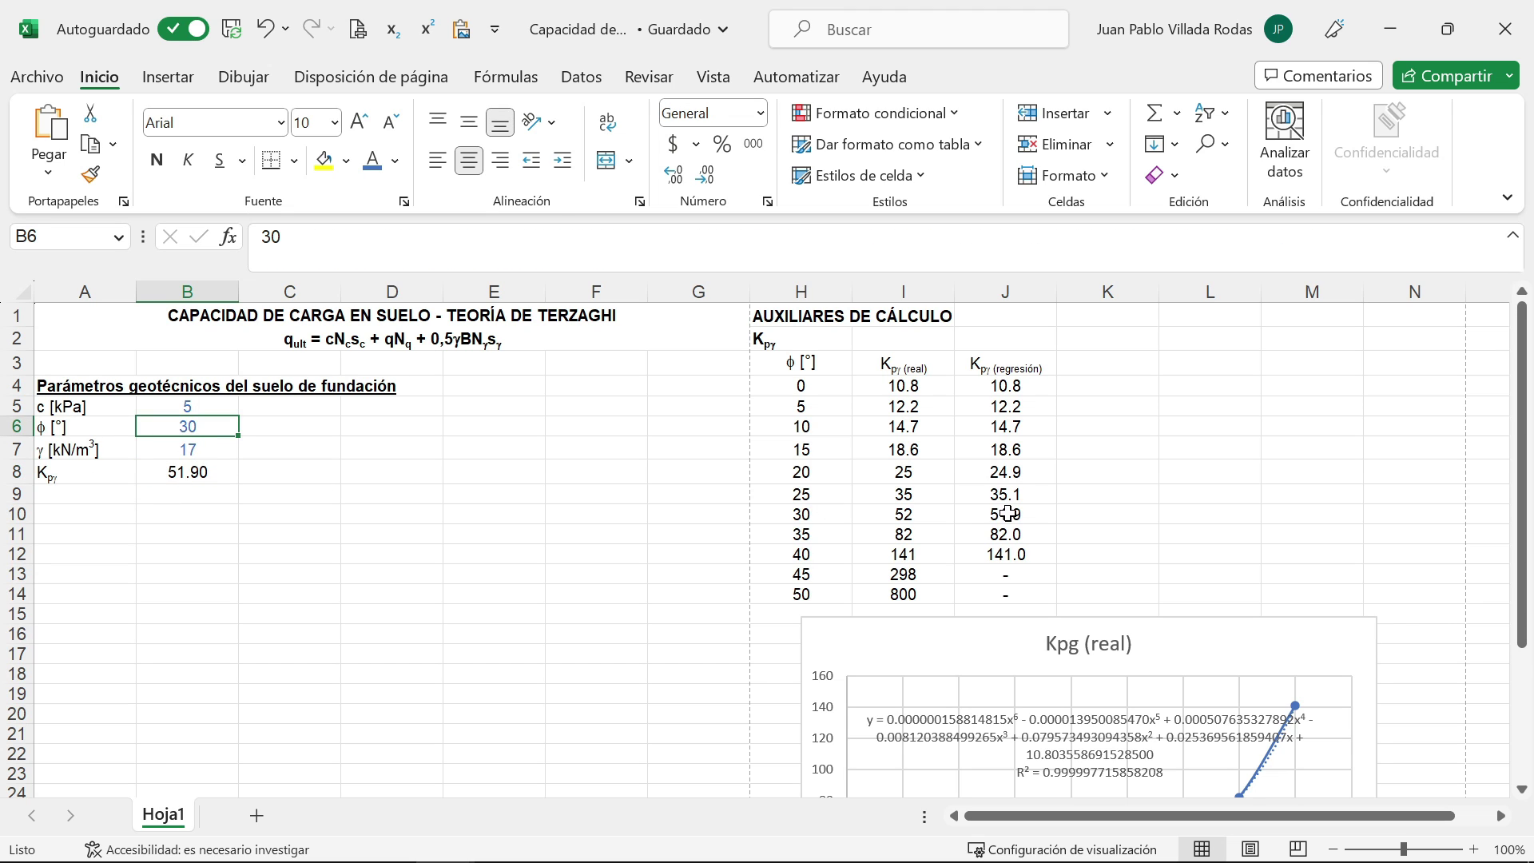
pyautogui.click(810, 514)
pyautogui.keyDown('shift'); pyautogui.click(1010, 514); pyautogui.keyUp('shift')
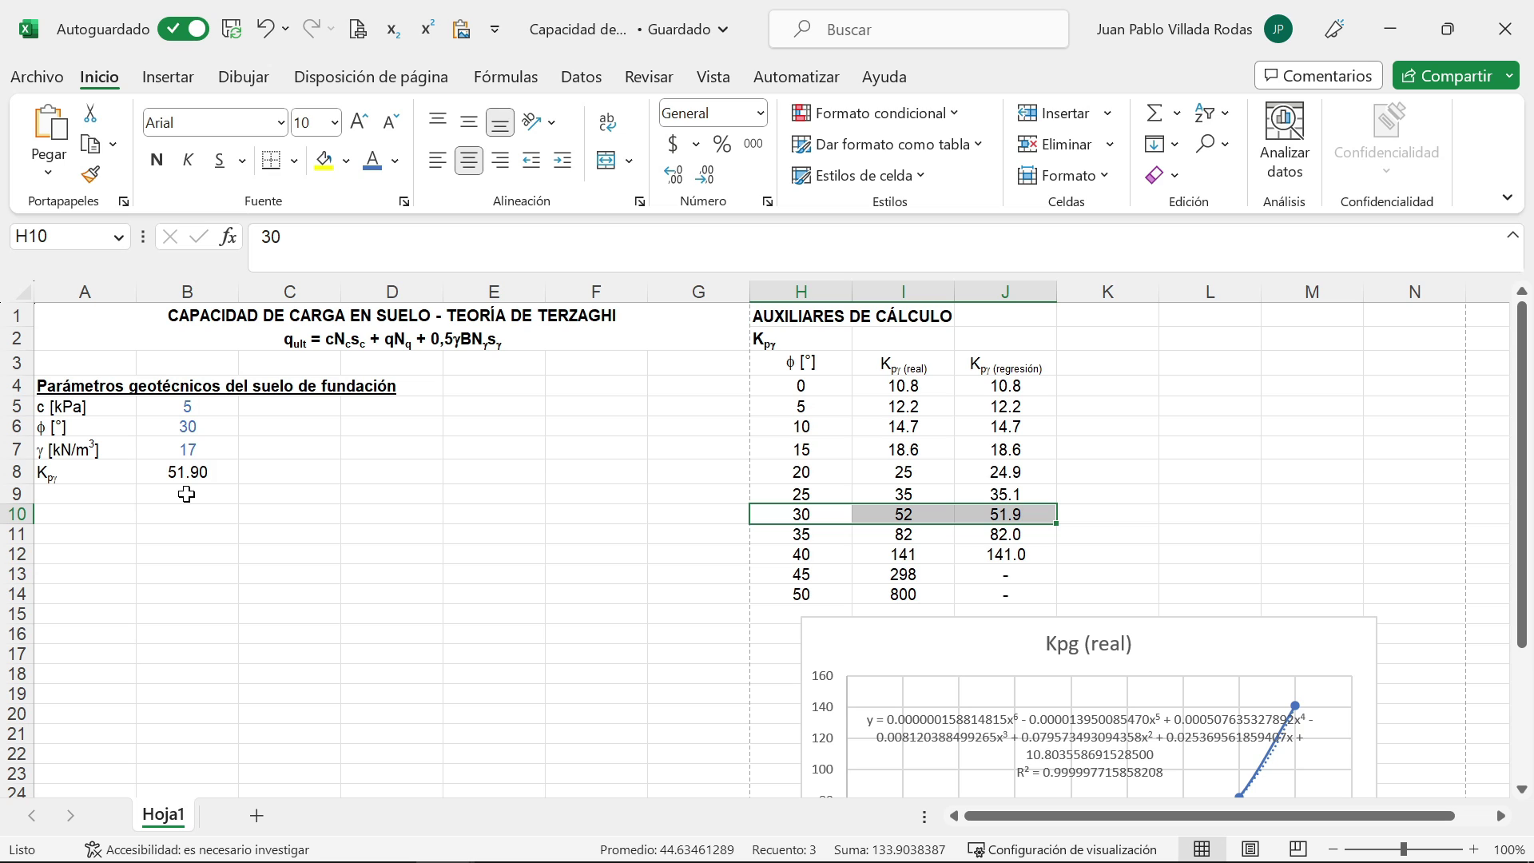
# Step: Test the Kpγ formula by entering the friction angles 25, 37 and again 25 in B6
pyautogui.click(222, 424)
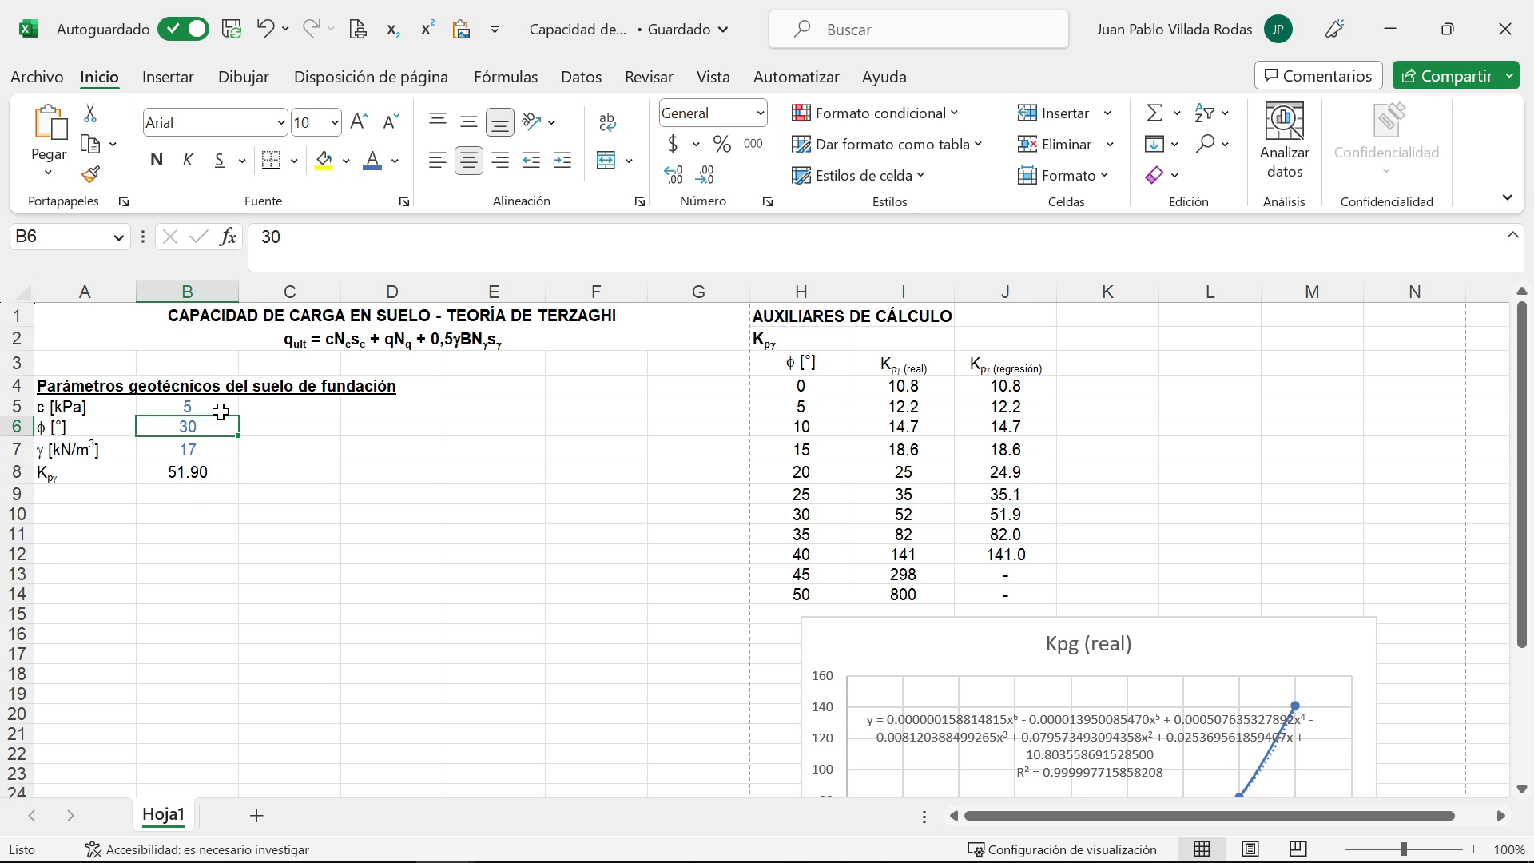
pyautogui.write('25')
pyautogui.press('Return')
pyautogui.press('Up')
pyautogui.write('37')
pyautogui.press('Return')
pyautogui.press('Up')
pyautogui.press('Return')
pyautogui.press('Up')
pyautogui.write('25')
pyautogui.press('Return')
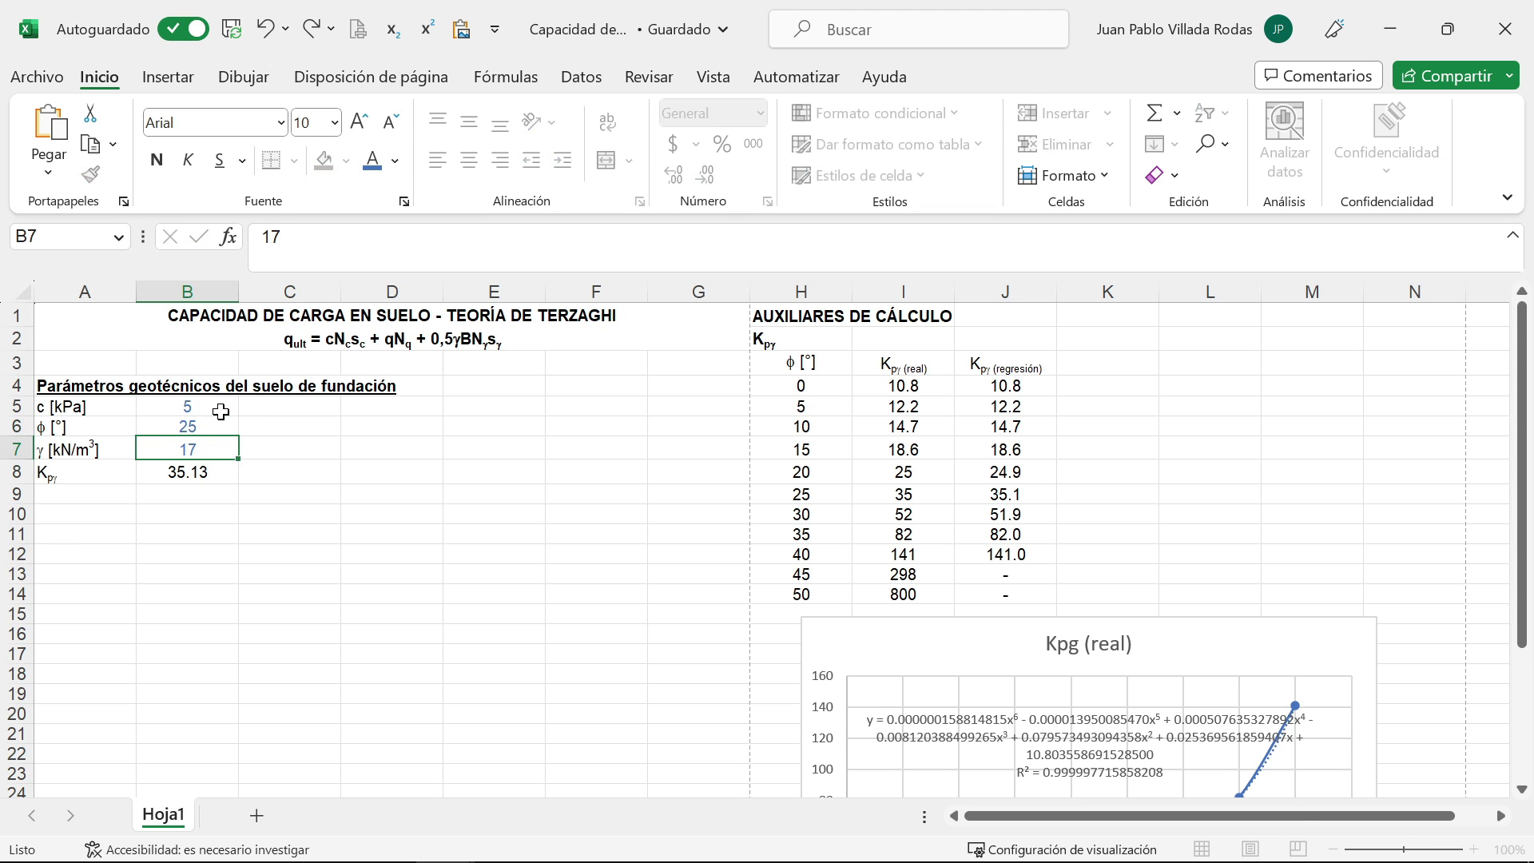
# Step: Test the Kpγ formula with a friction angle of 19 in B6 and restore the angle to 30
pyautogui.press('Up')
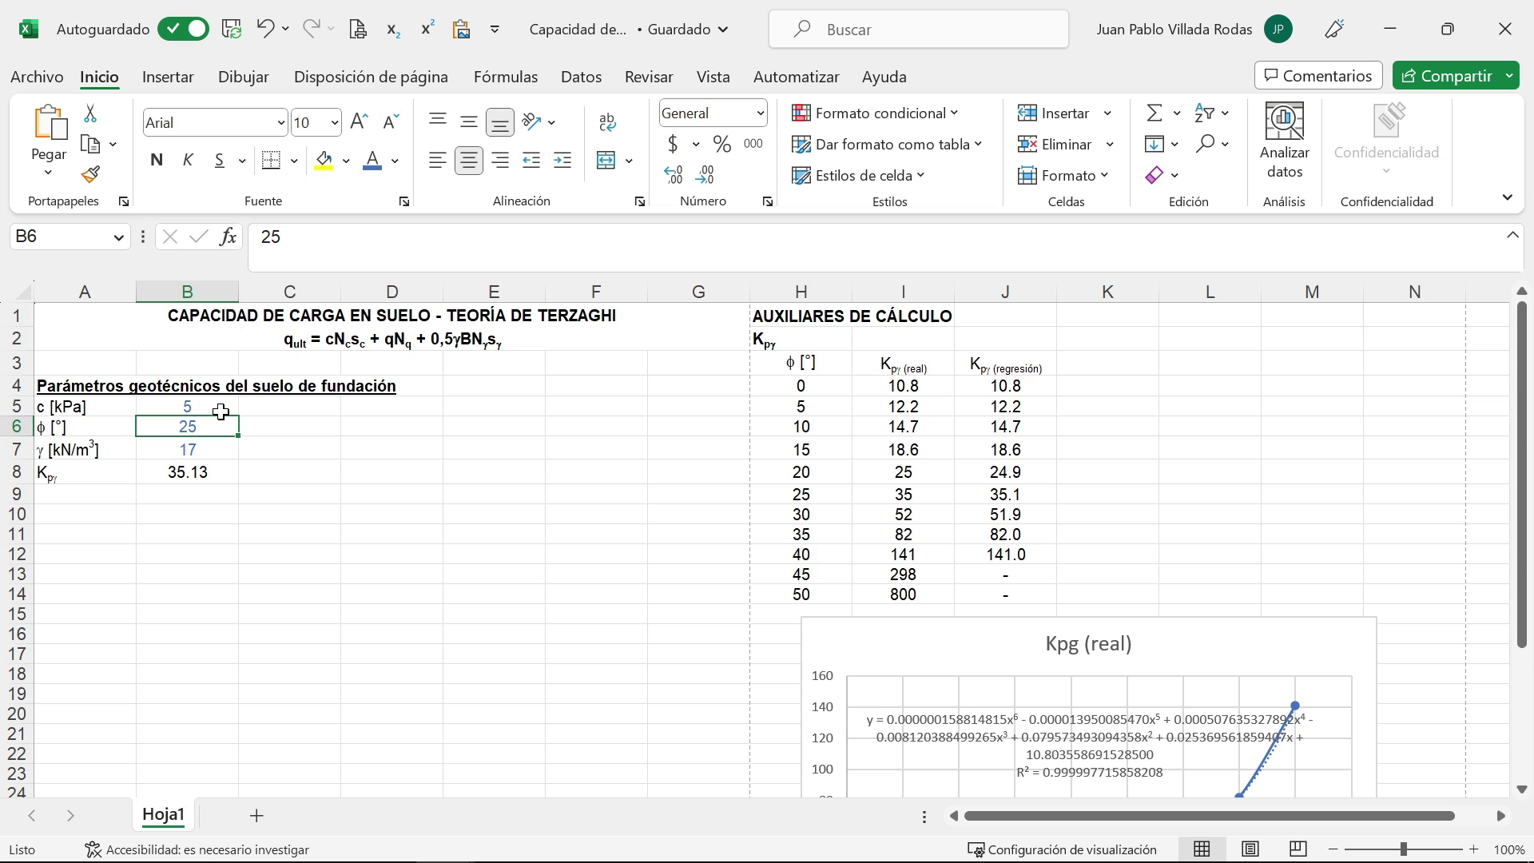
pyautogui.write('19')
pyautogui.press('Return')
pyautogui.press('Up')
pyautogui.write('30')
pyautogui.press('Return')
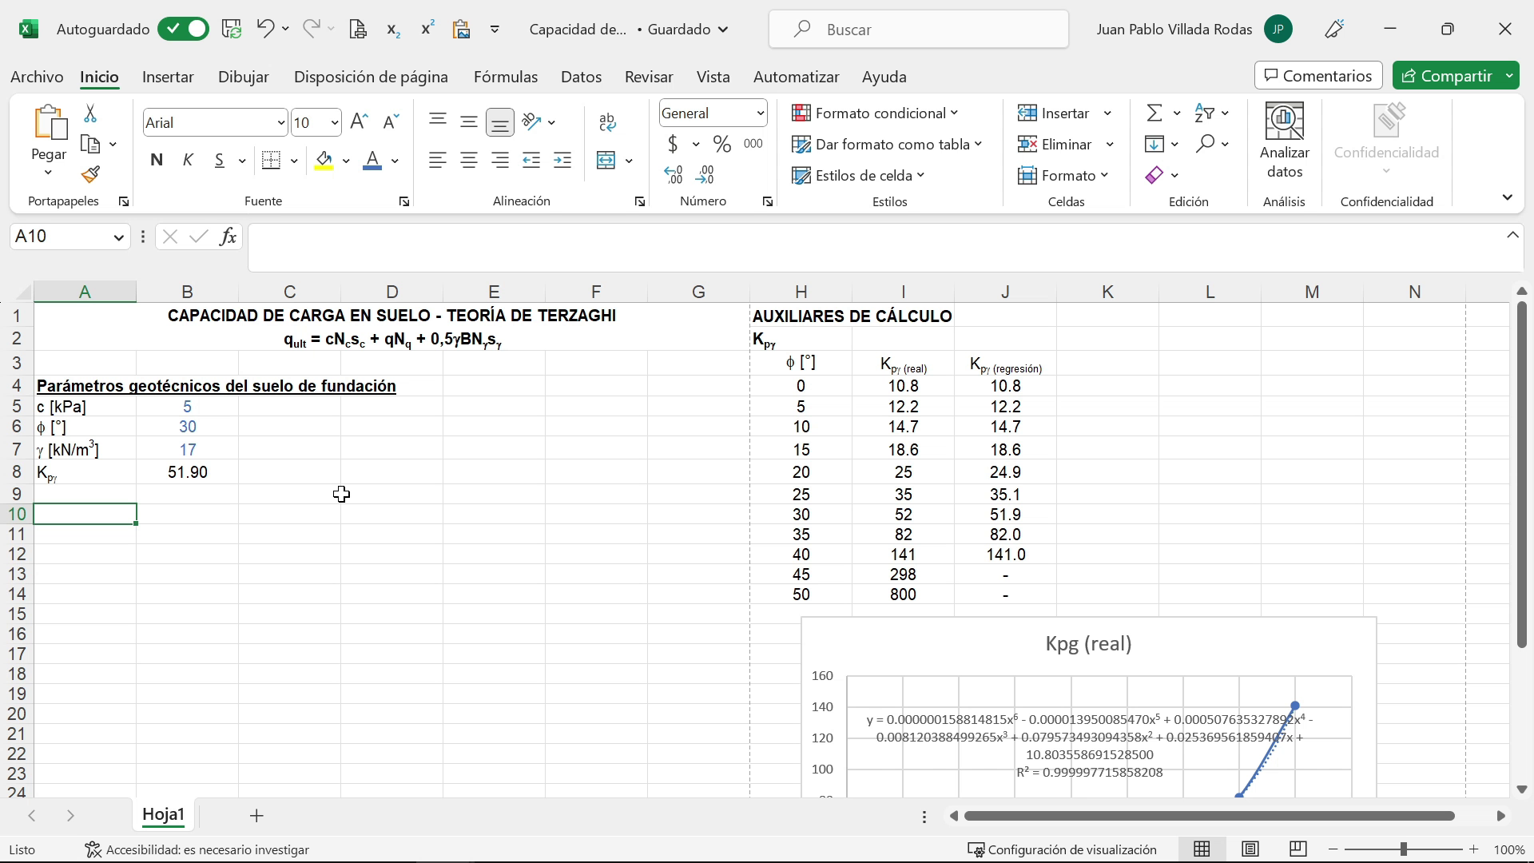
# Step: Enter the heading "Factores de capacidad de carga y forma" in A10 and make it bold and underlined
pyautogui.write('Fac')
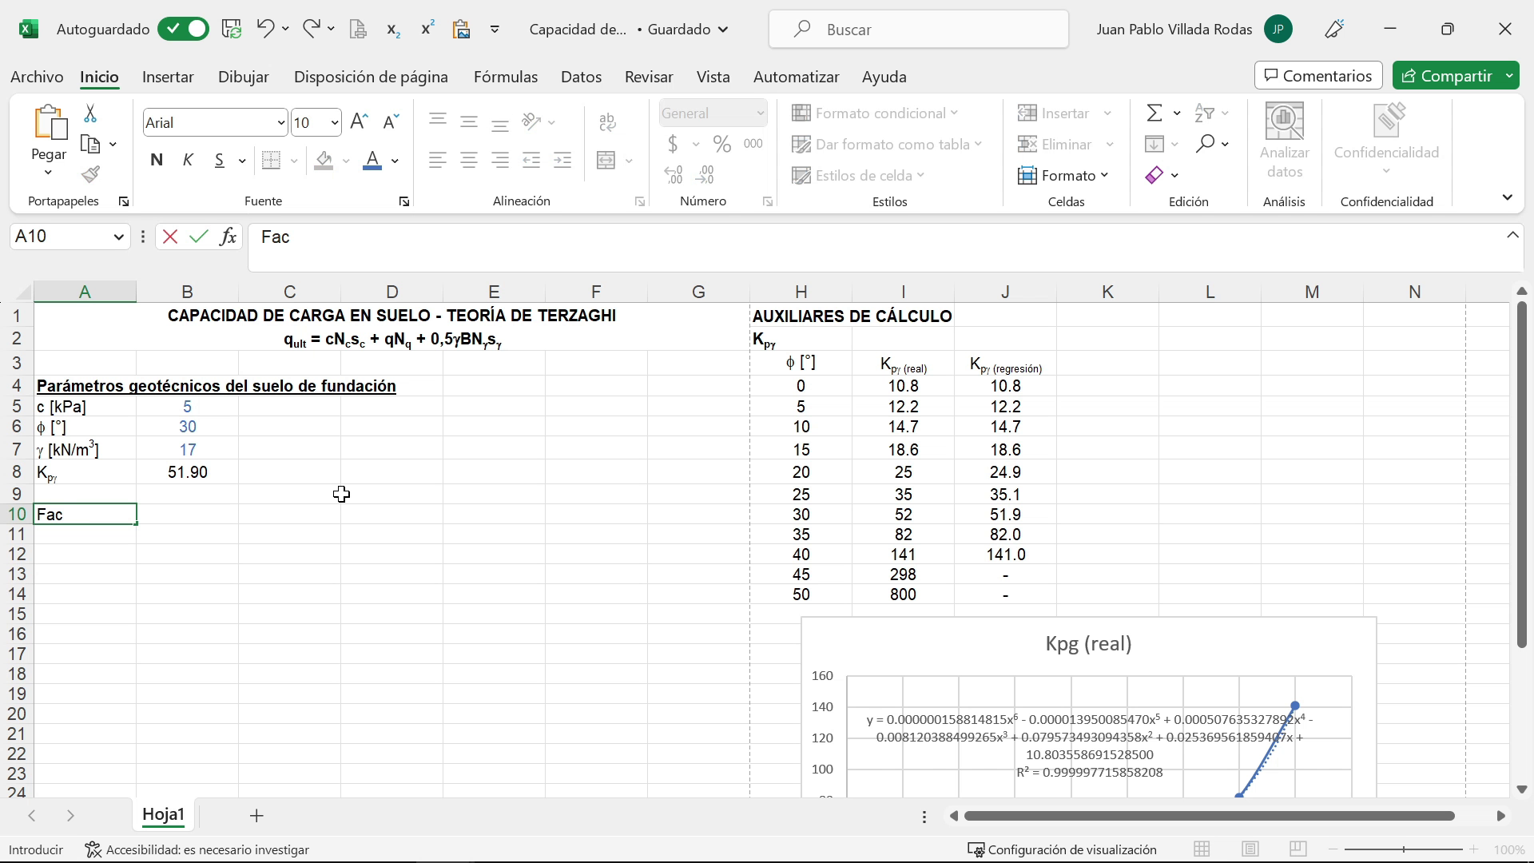
pyautogui.write('tores de c')
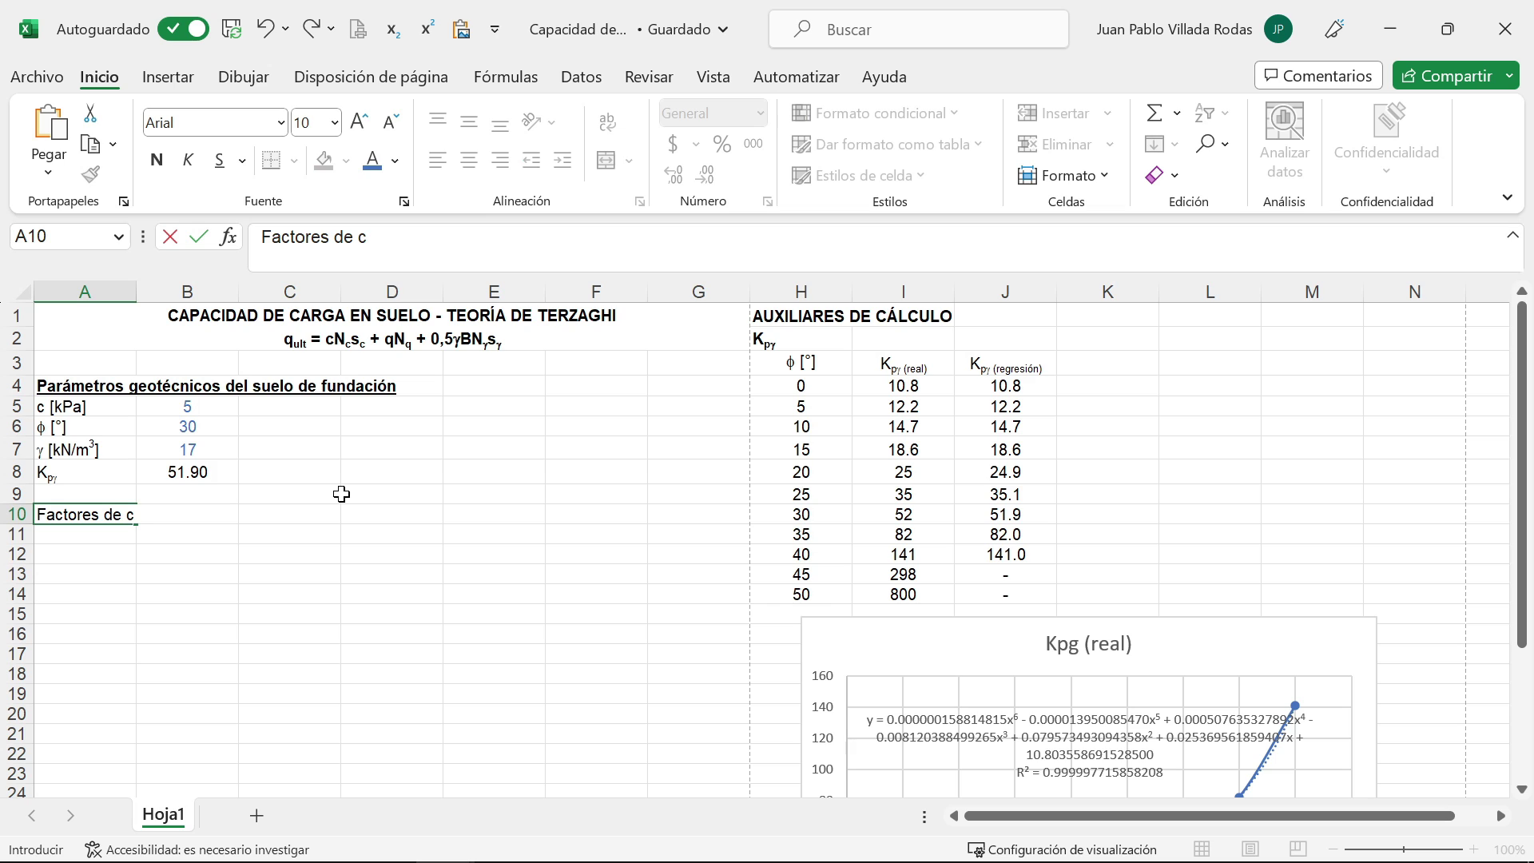
pyautogui.write('apacidad de carga')
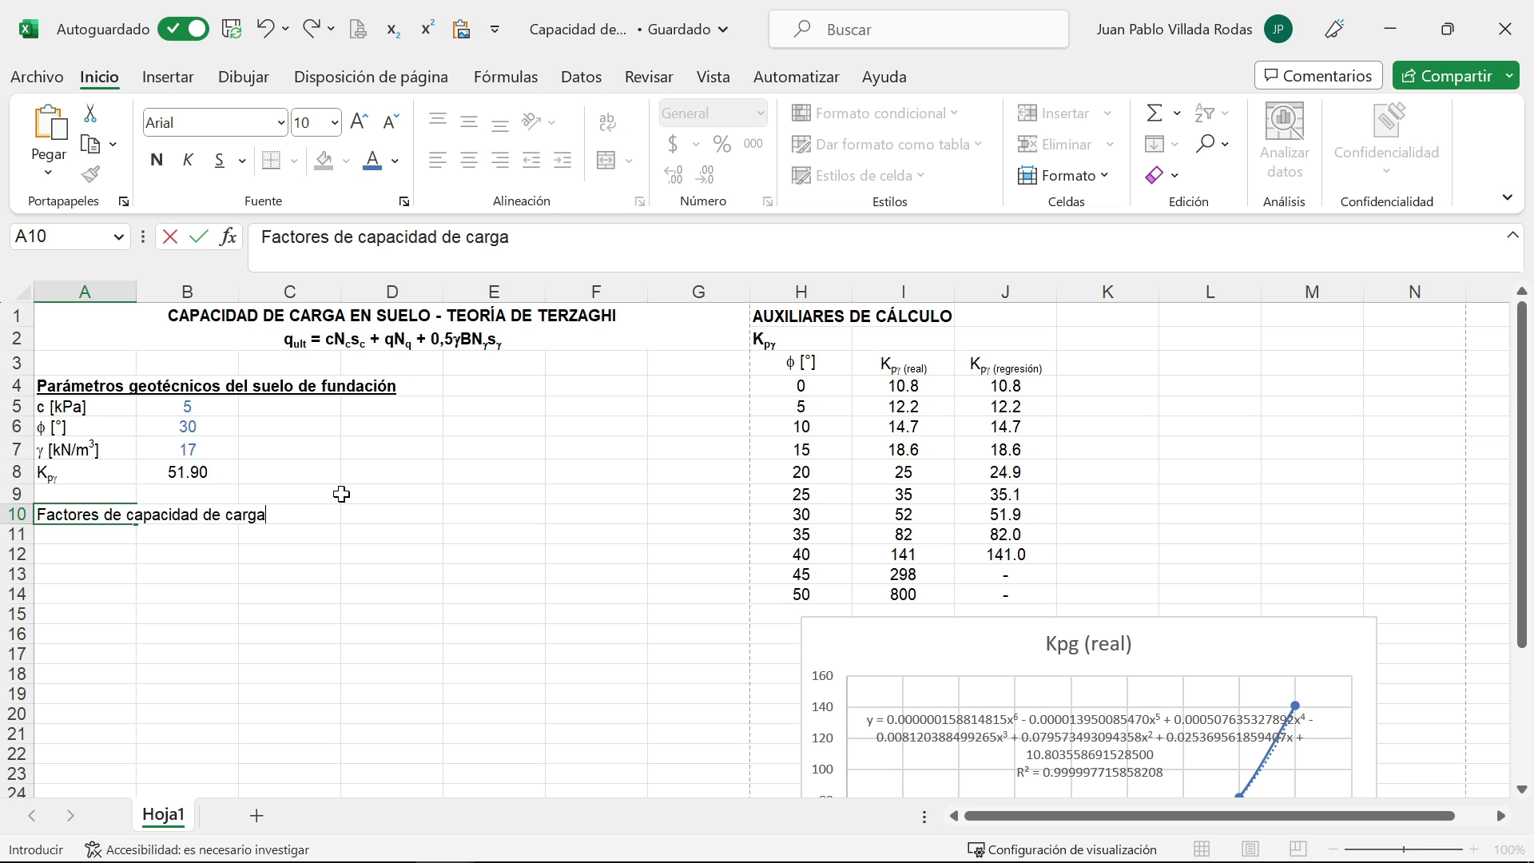
pyautogui.write(' y forma')
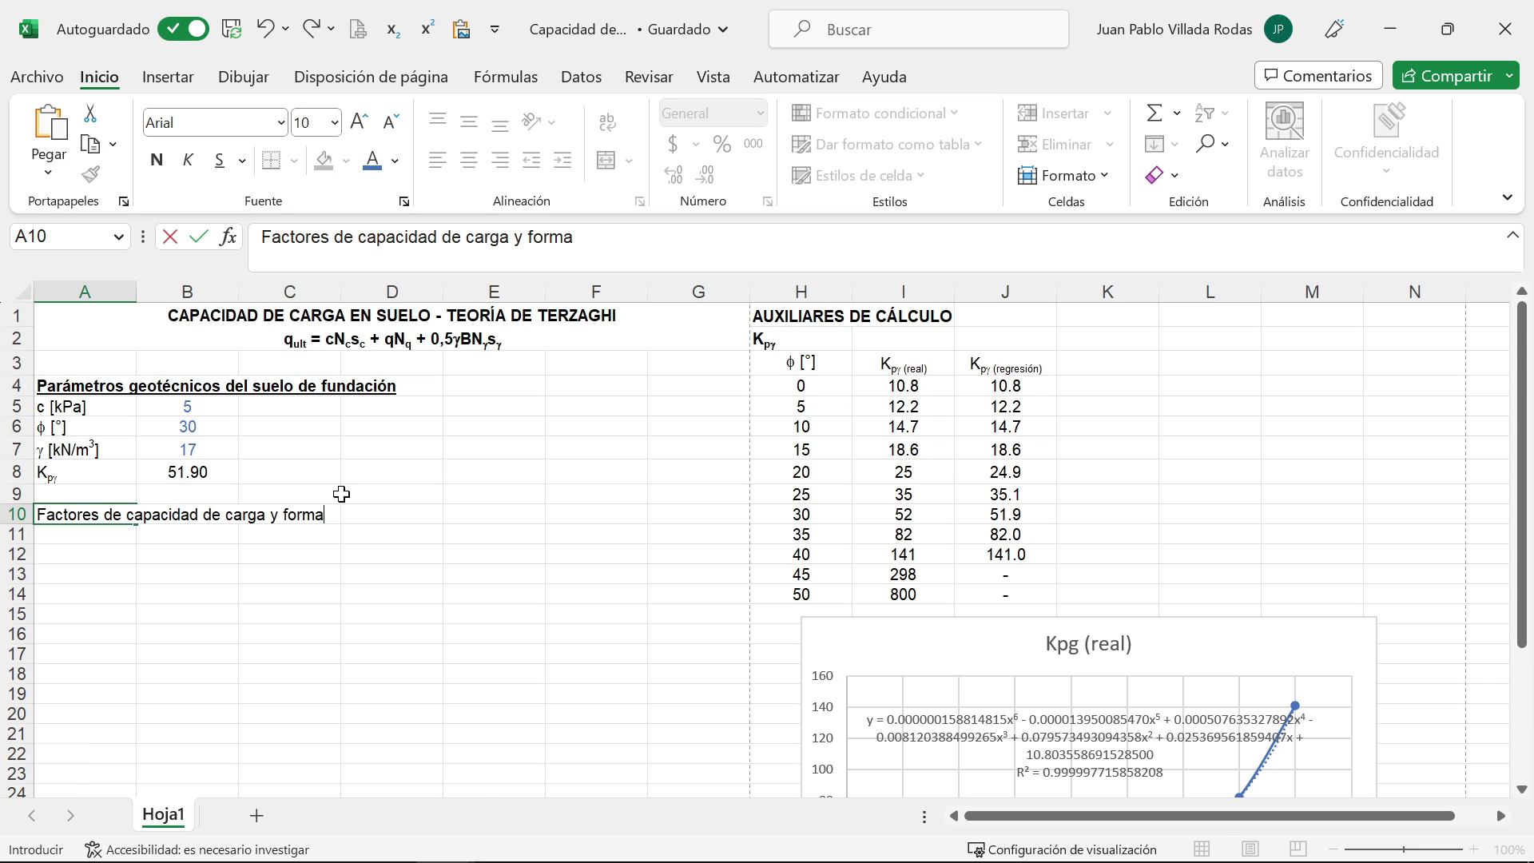
pyautogui.press('Return')
pyautogui.press('Up')
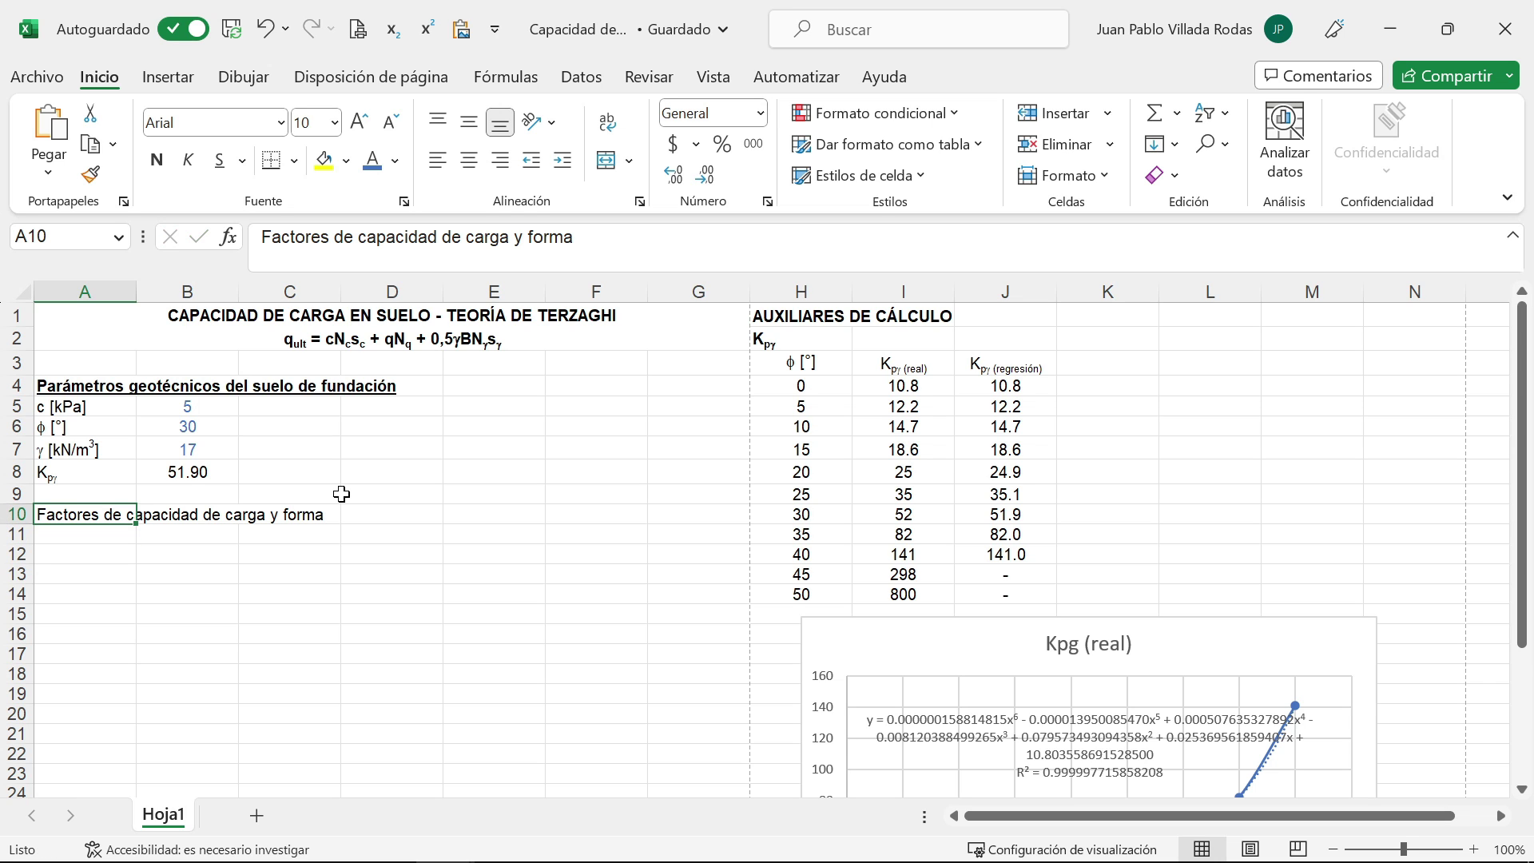
pyautogui.hotkey('ctrl', 'n')
pyautogui.hotkey('ctrl', 's')
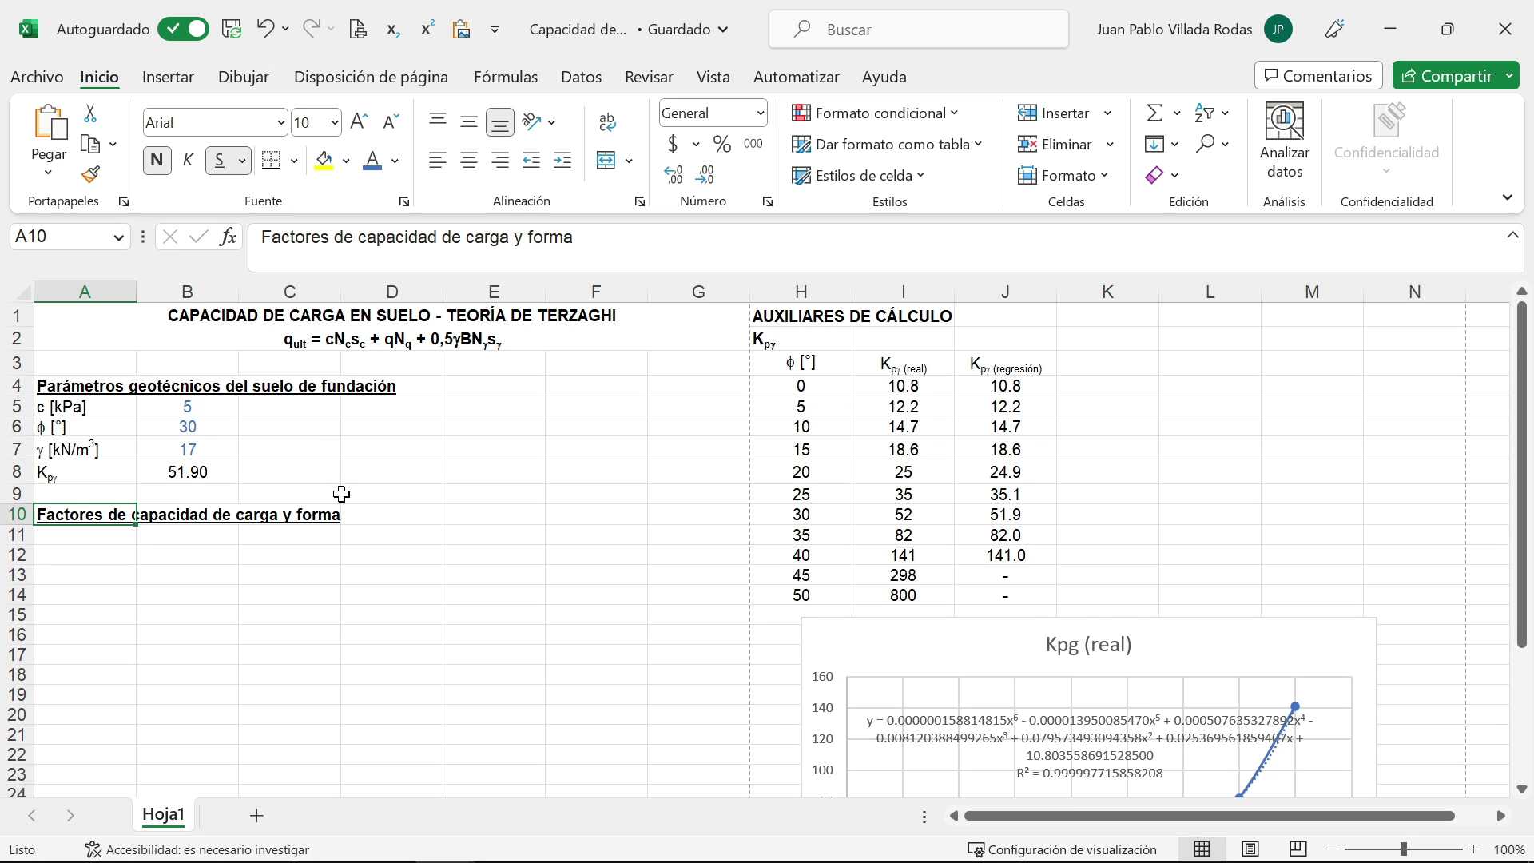
# Step: Enter the bearing capacity factor labels a, Nq, Nc and Ng in A11:A14
pyautogui.press('Down')
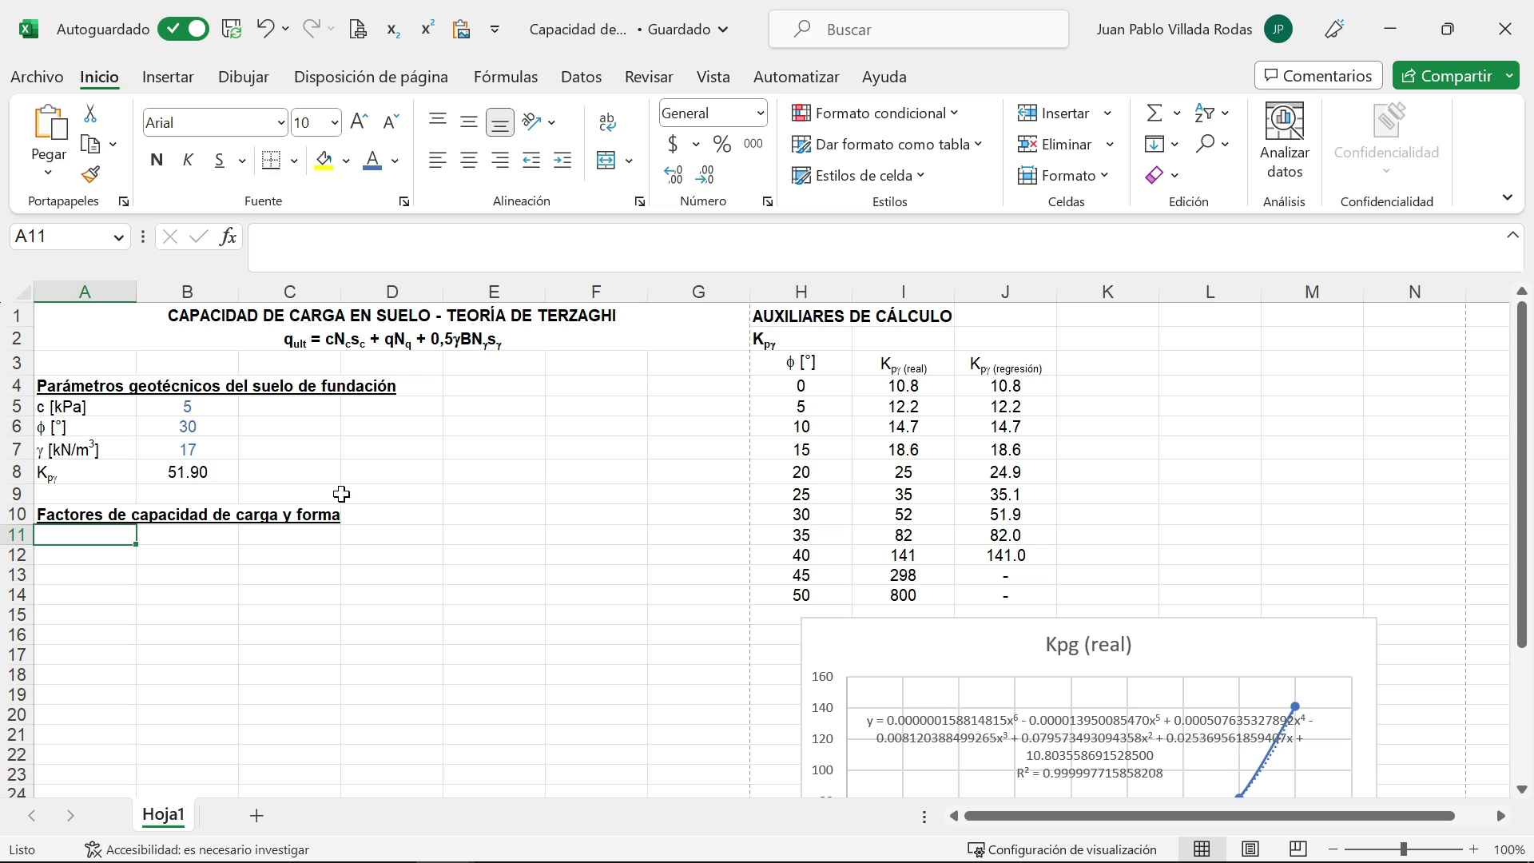
pyautogui.write('a')
pyautogui.press('Return')
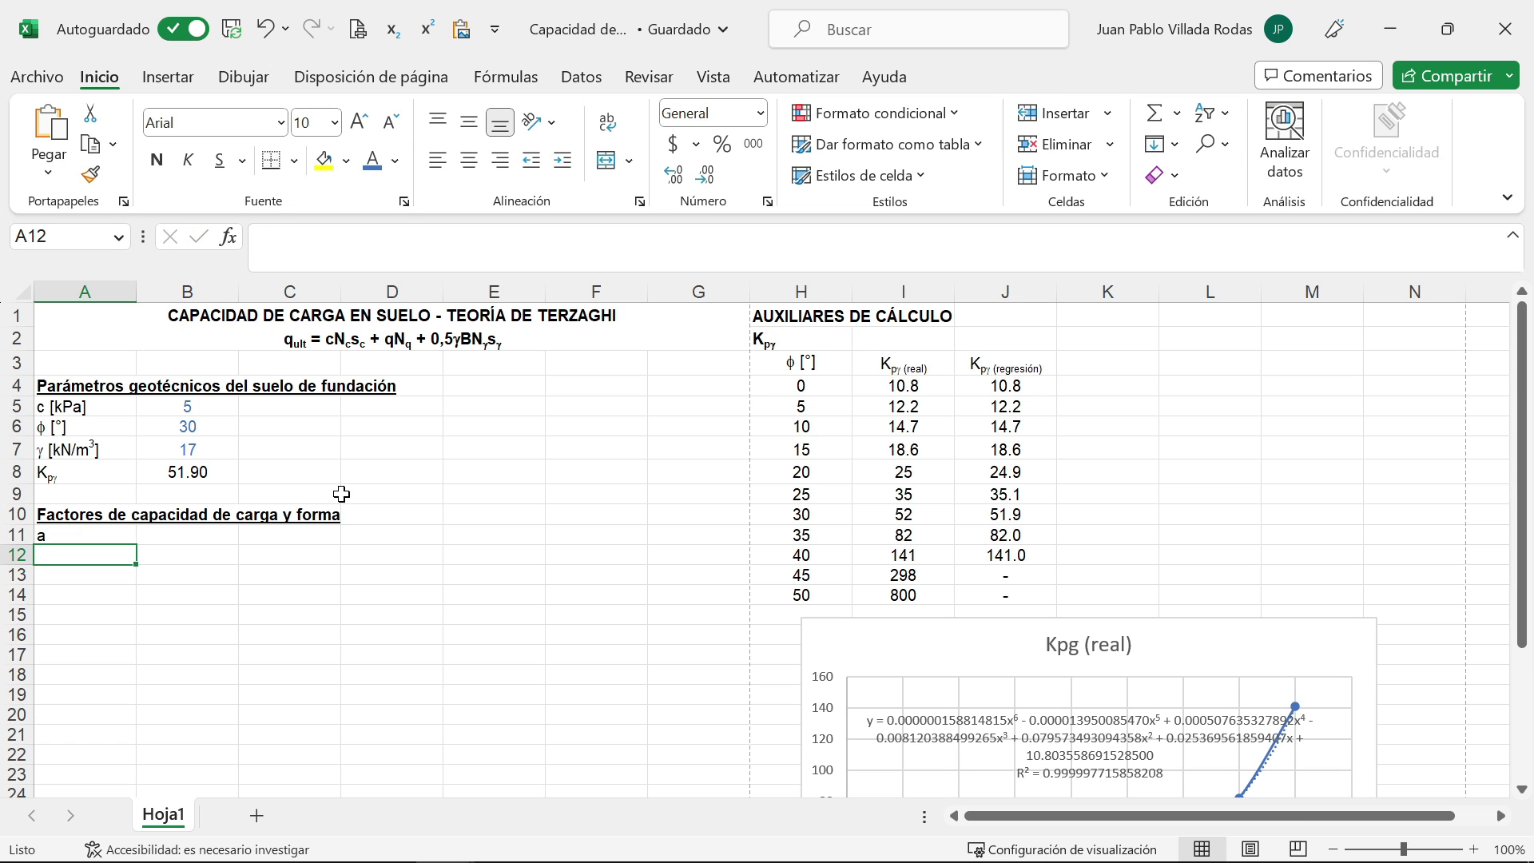
pyautogui.write('Nq')
pyautogui.press('Return')
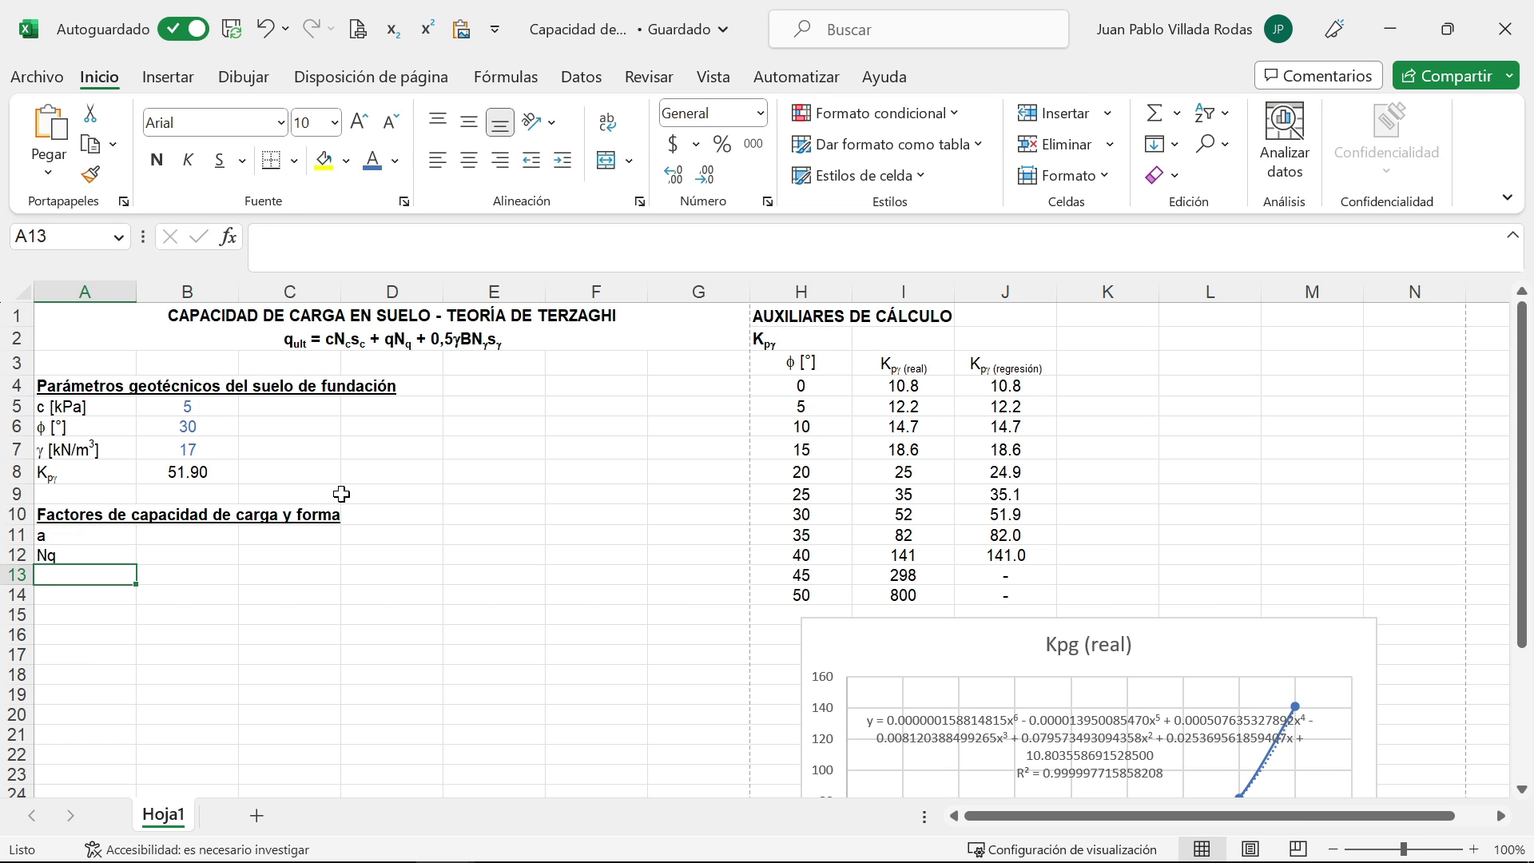
pyautogui.write('Nq')
pyautogui.press('BackSpace')
pyautogui.write('c')
pyautogui.press('Return')
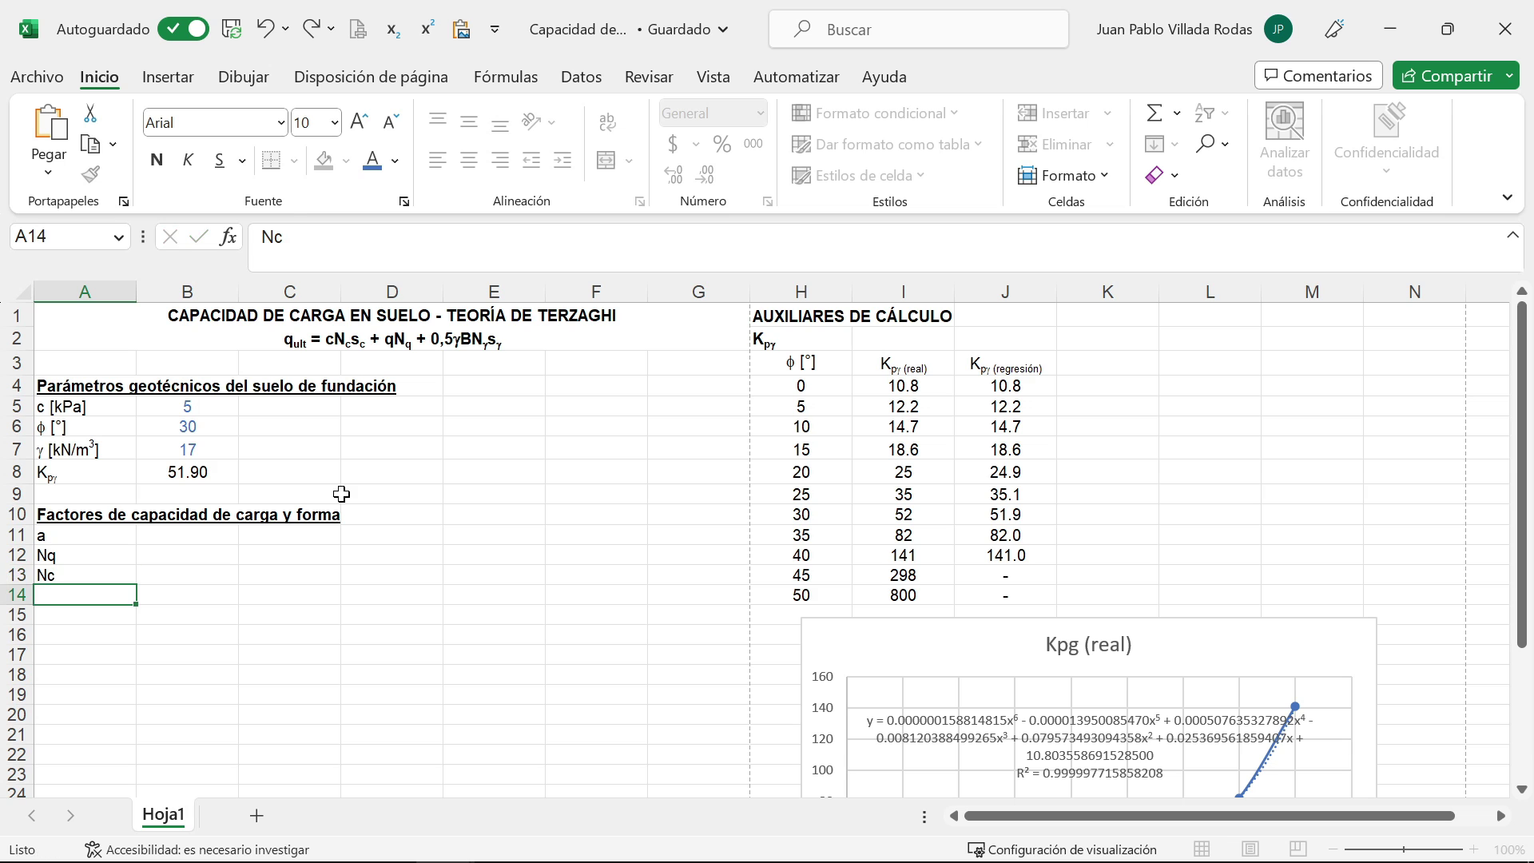
pyautogui.write('Ng')
pyautogui.press('Return')
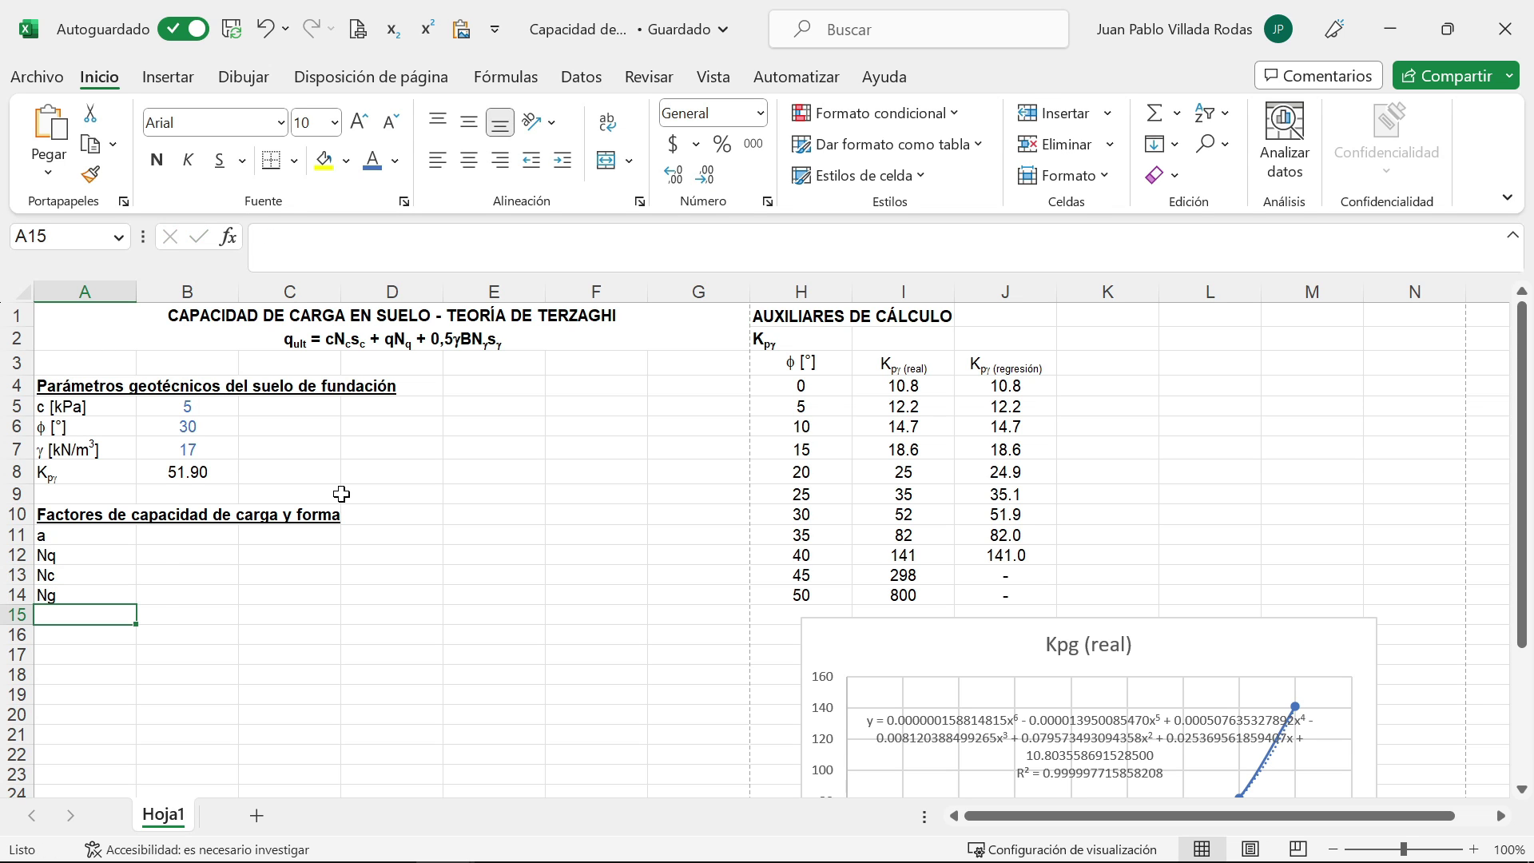
# Step: Enter the shape factor labels sc and sg in A15:A16
pyautogui.write('sc')
pyautogui.press('Return')
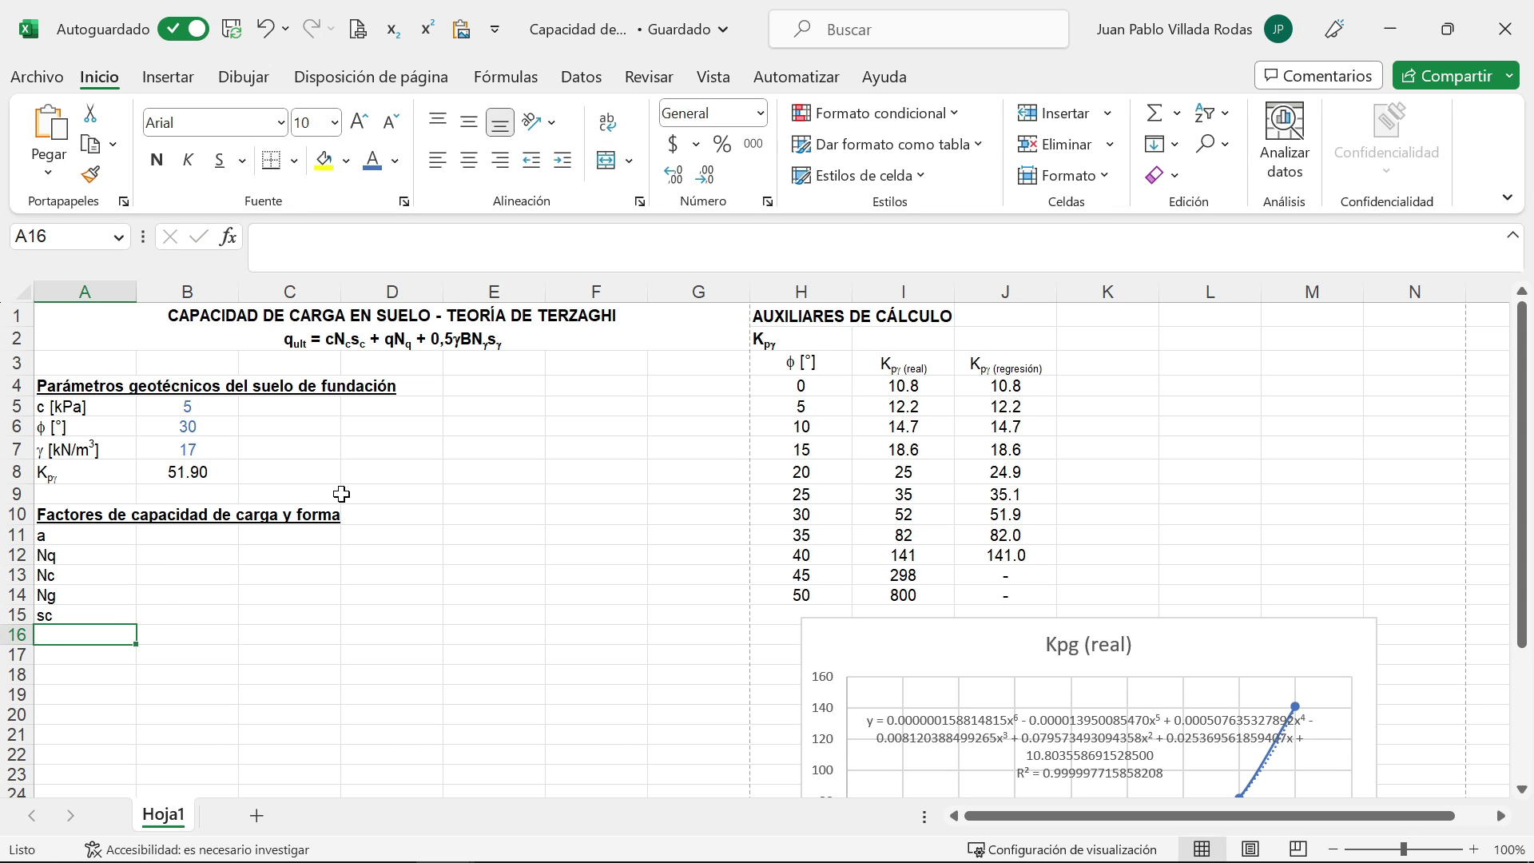
pyautogui.write('sg')
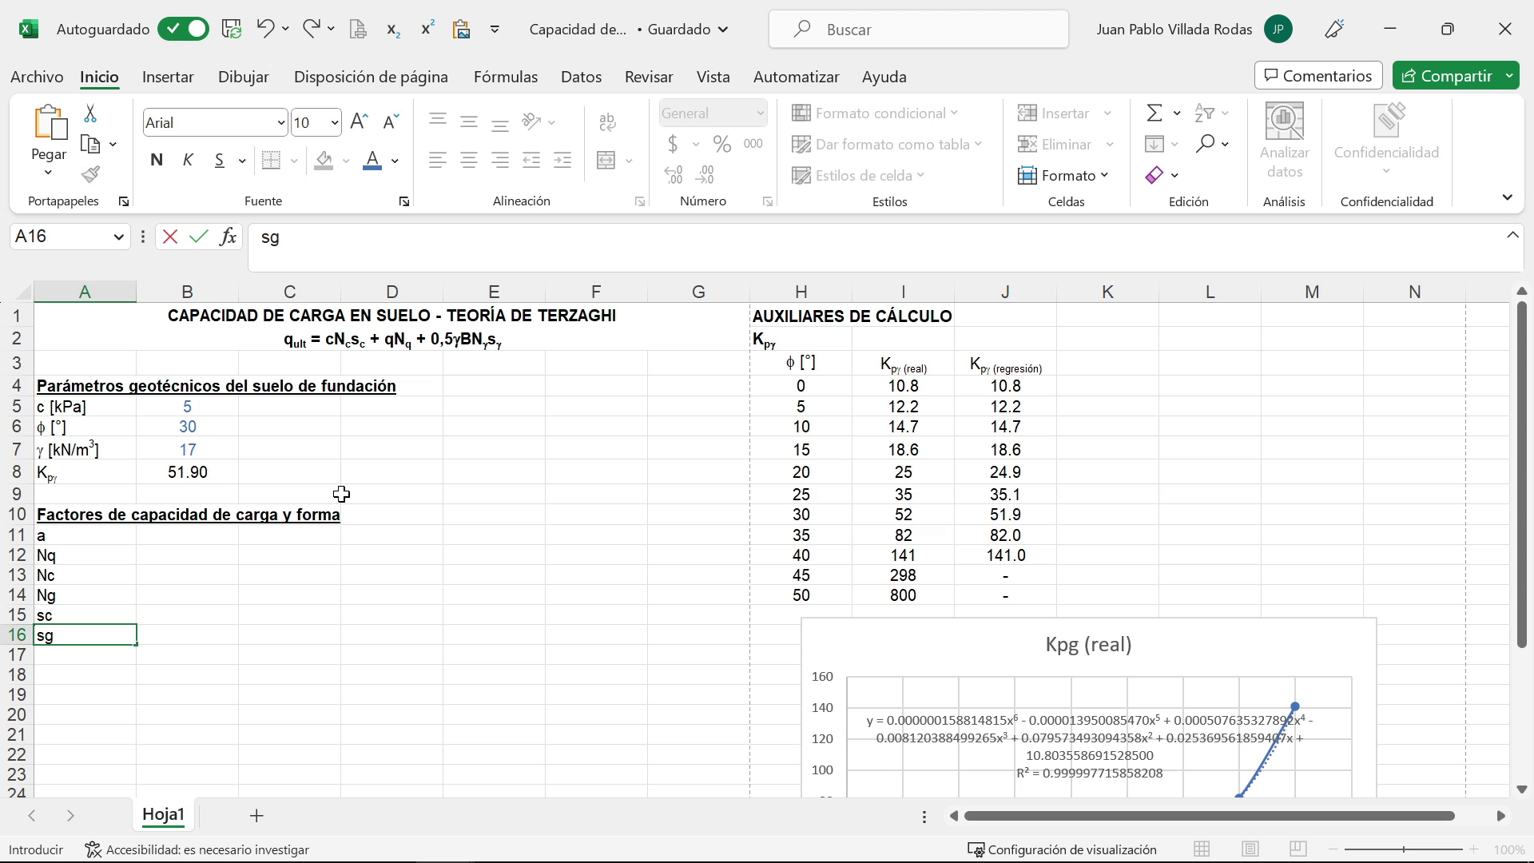
pyautogui.press('Return')
# Step: Format the q of Nq in A12 and the c of Nc in A13 as subscripts
pyautogui.click(99, 556)
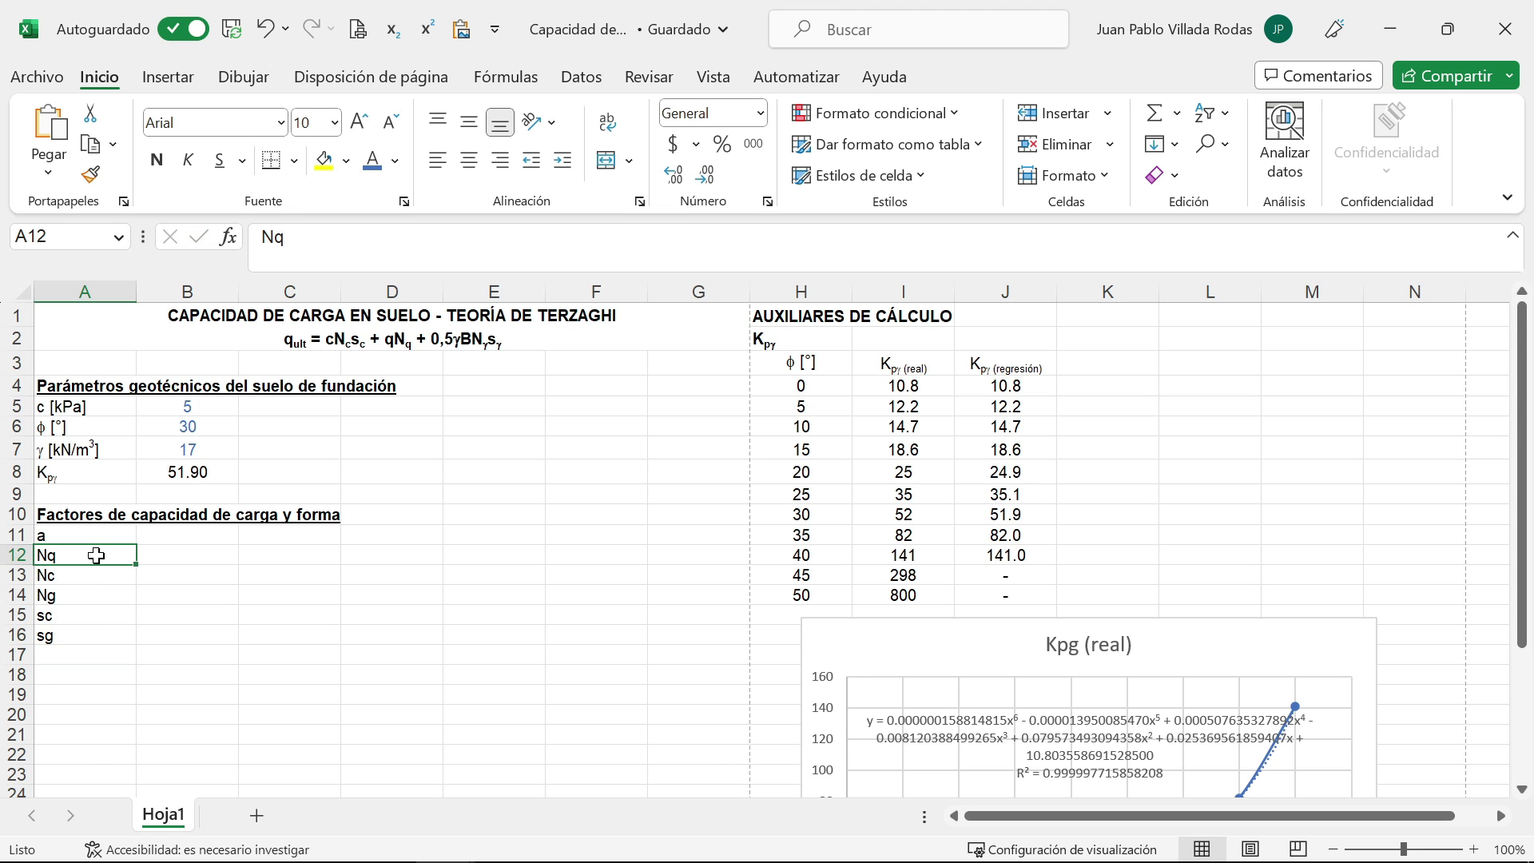
pyautogui.moveTo(285, 236); pyautogui.dragTo(272, 237)
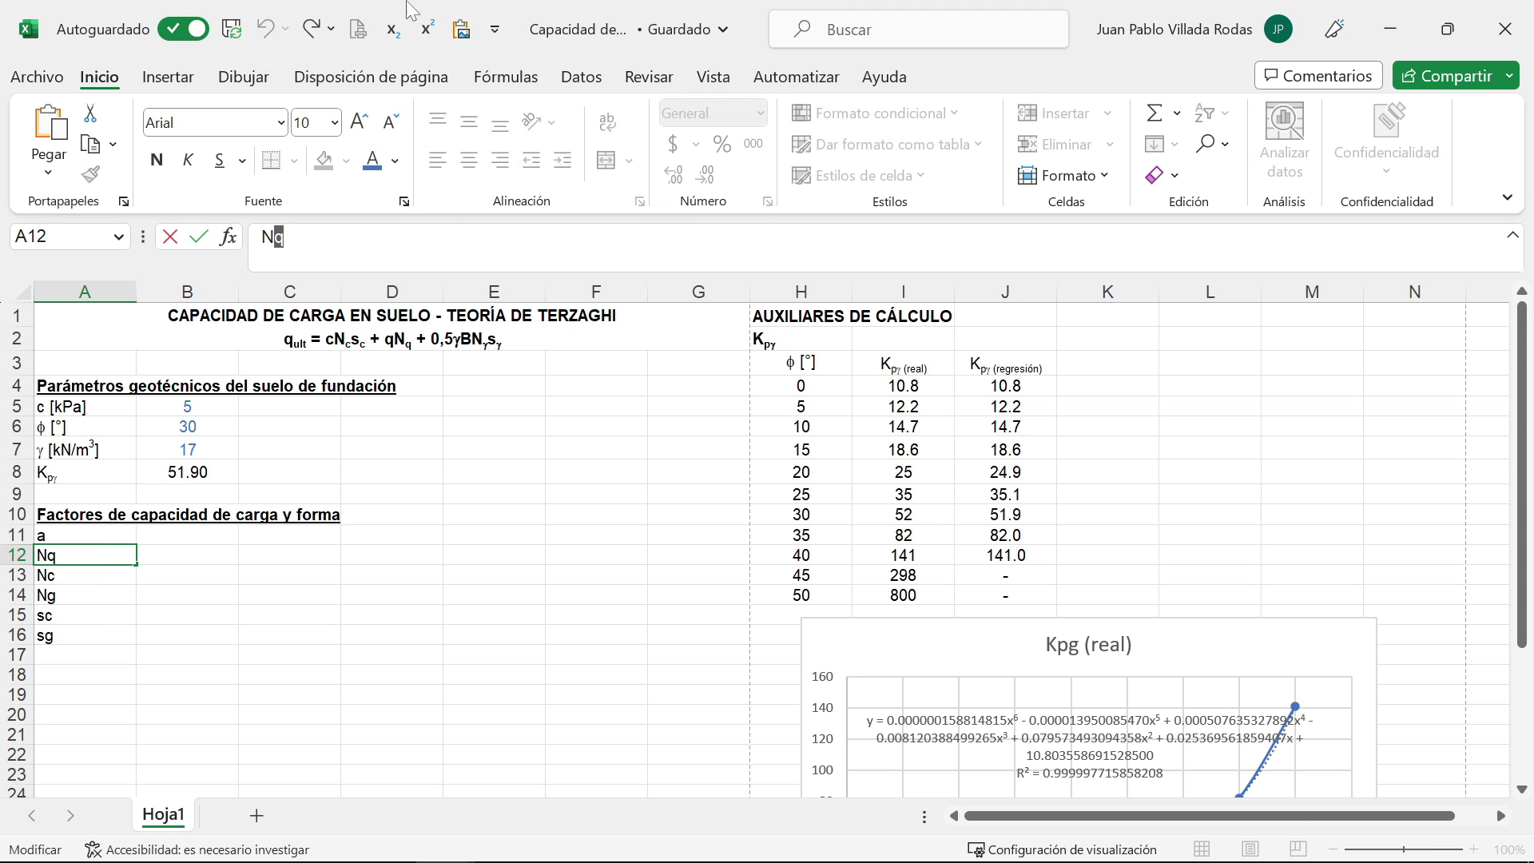
pyautogui.click(392, 30)
pyautogui.click(80, 575)
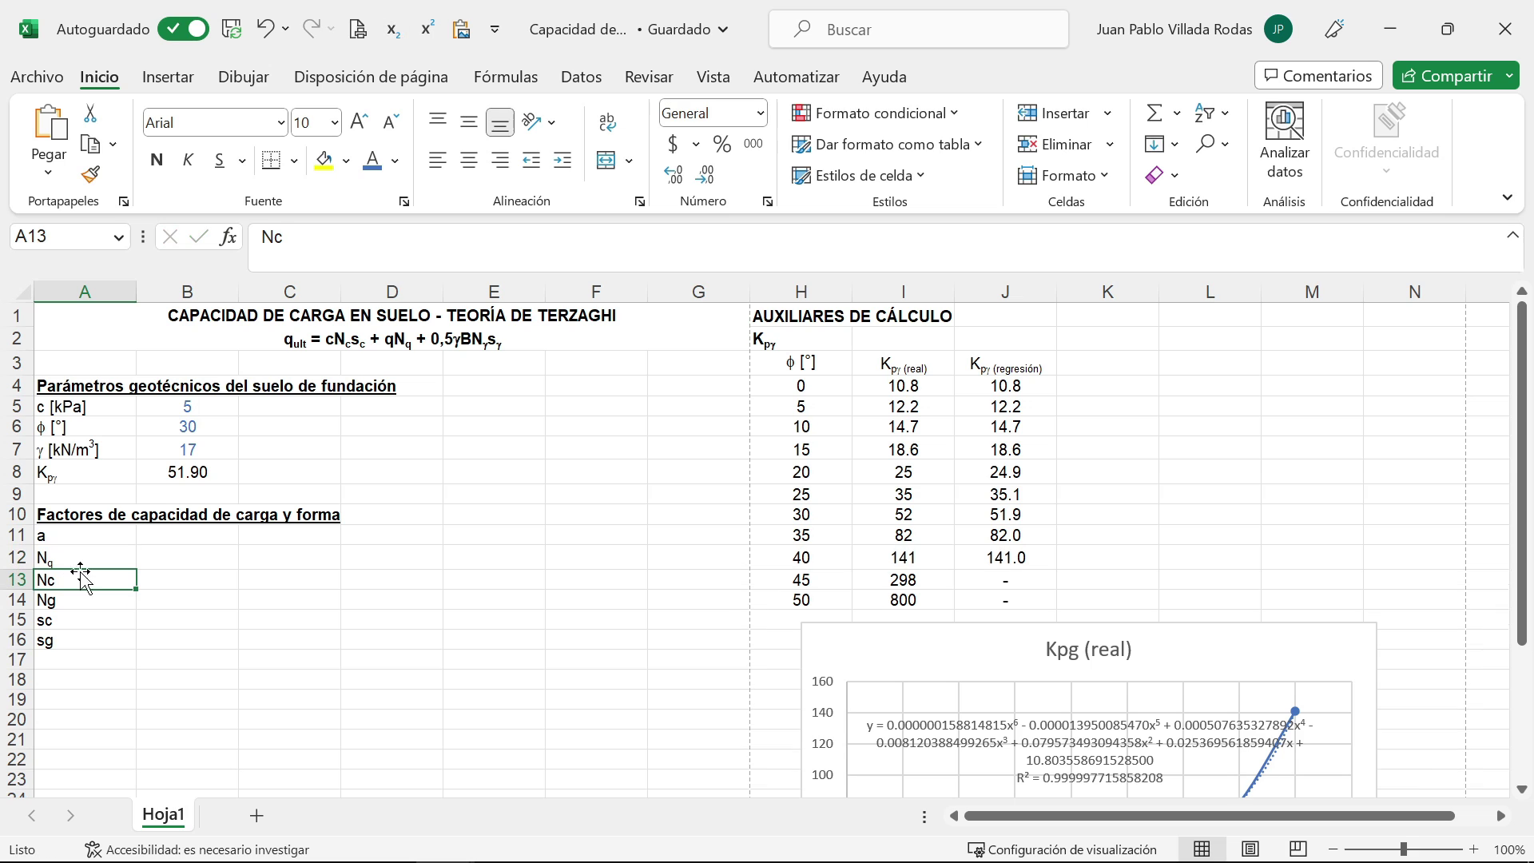
pyautogui.moveTo(273, 236); pyautogui.dragTo(285, 236)
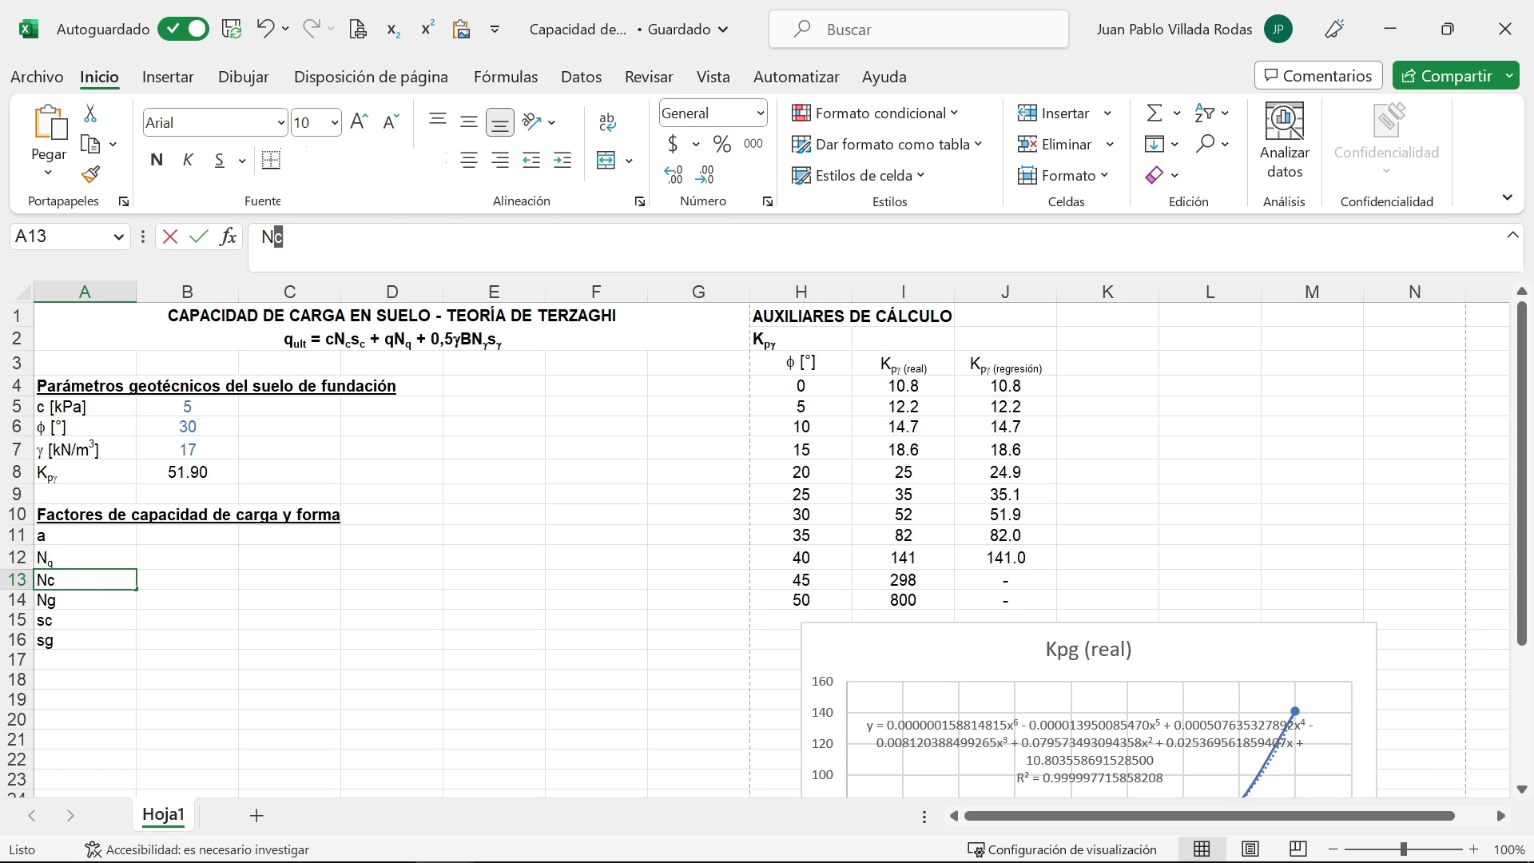
pyautogui.click(392, 30)
# Step: Make the g of Ng in A14 a subscript in the Symbol font so it reads as gamma
pyautogui.click(58, 596)
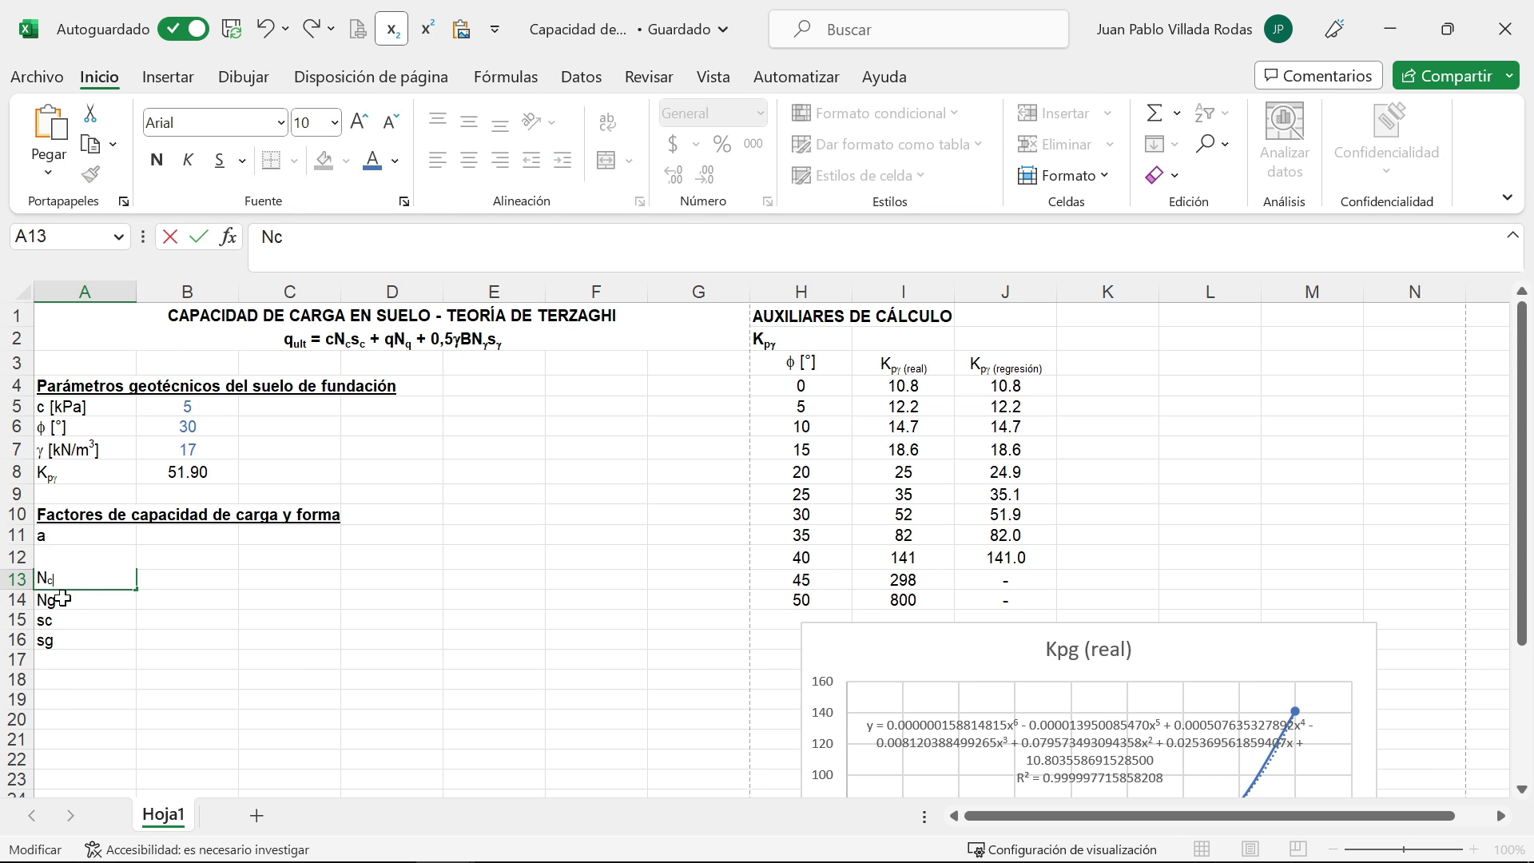
pyautogui.moveTo(273, 236); pyautogui.dragTo(285, 236)
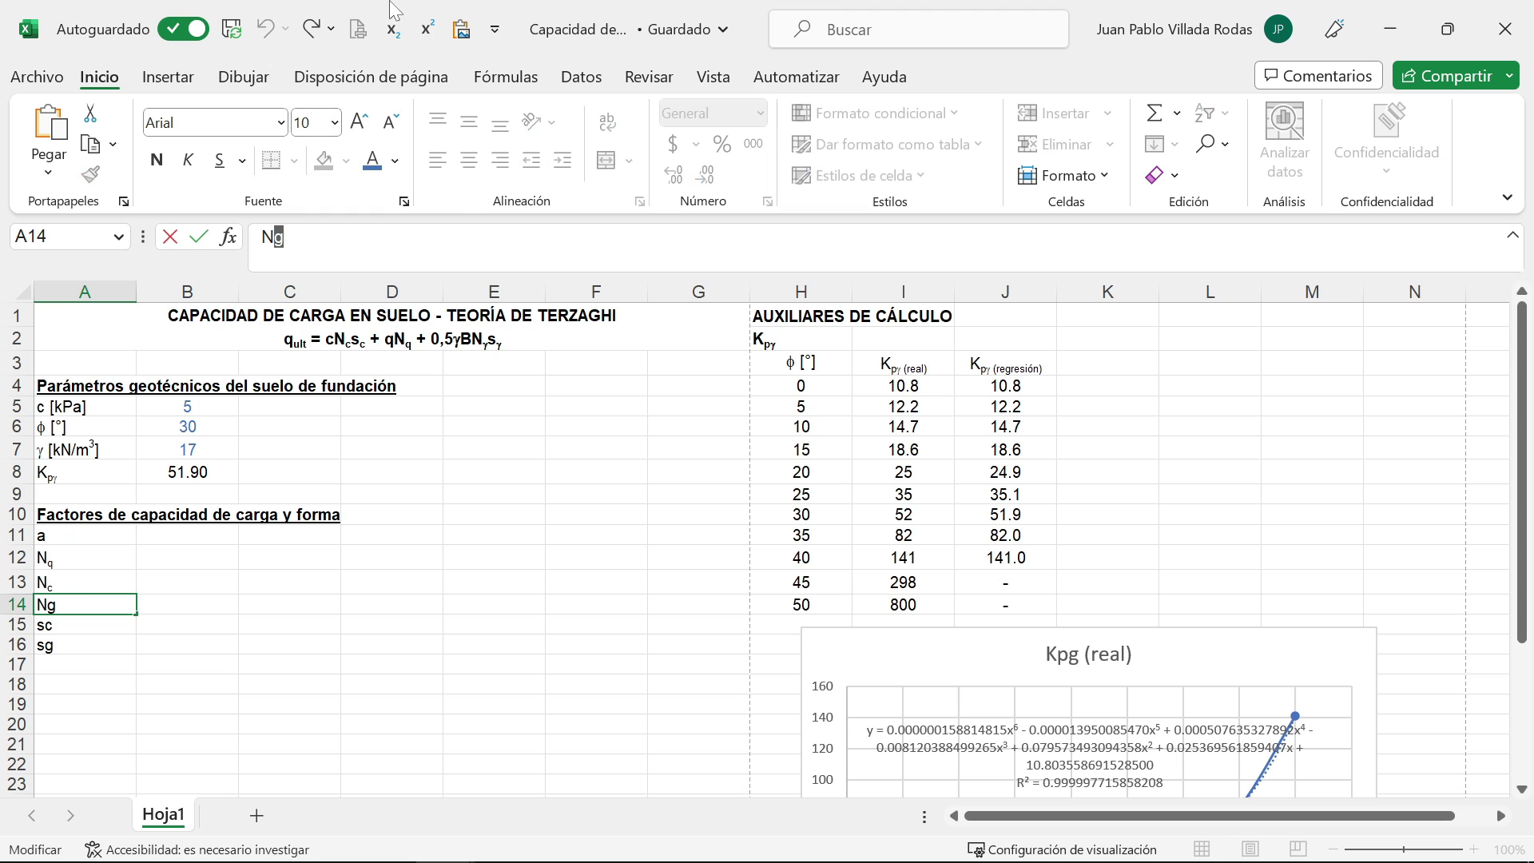
pyautogui.click(392, 29)
pyautogui.click(212, 122)
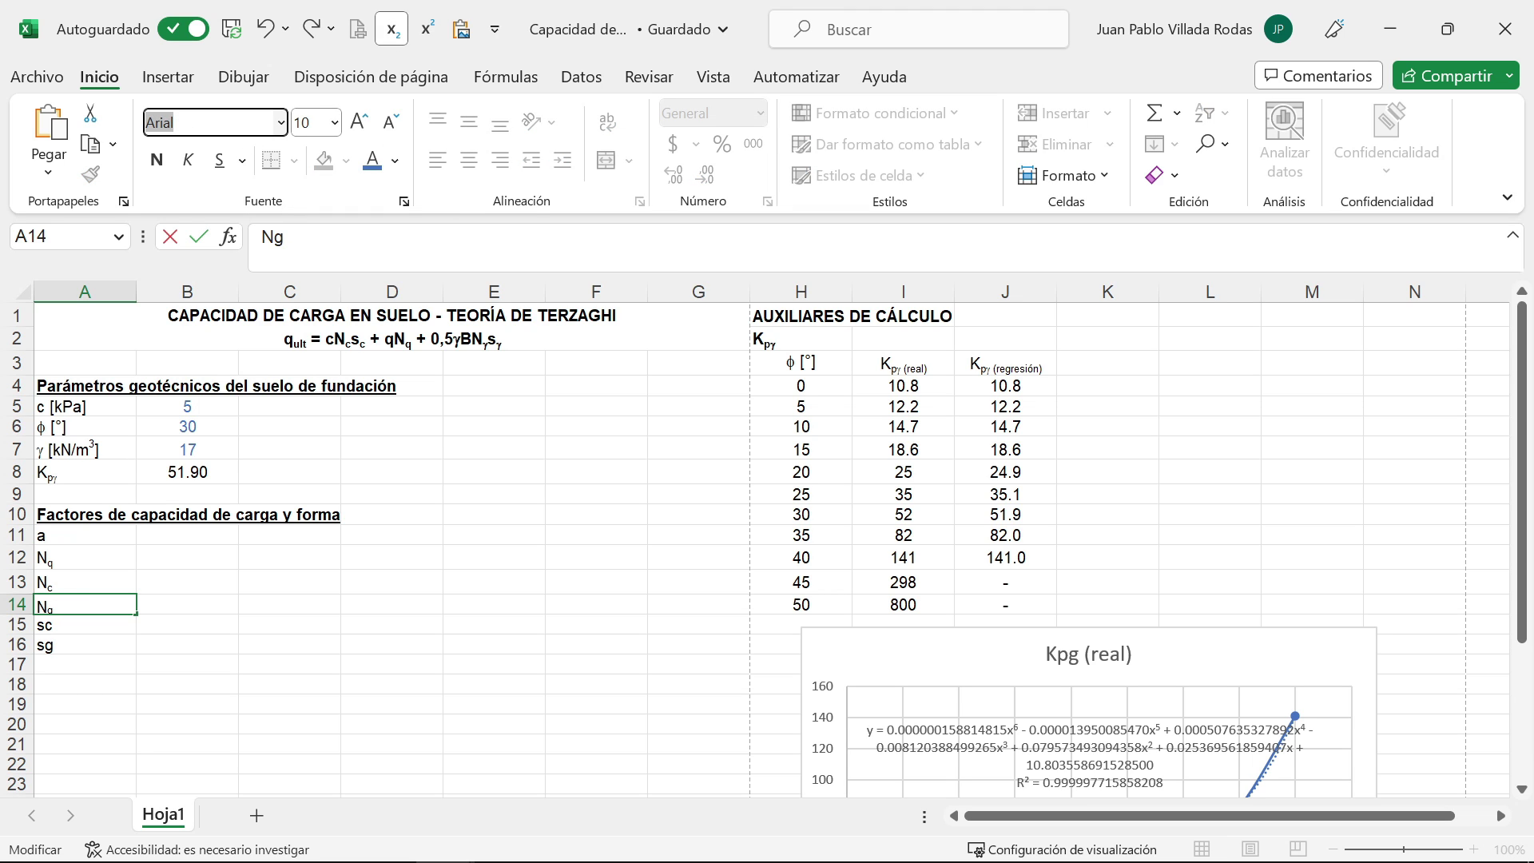
pyautogui.write('Symbol')
pyautogui.press('Return')
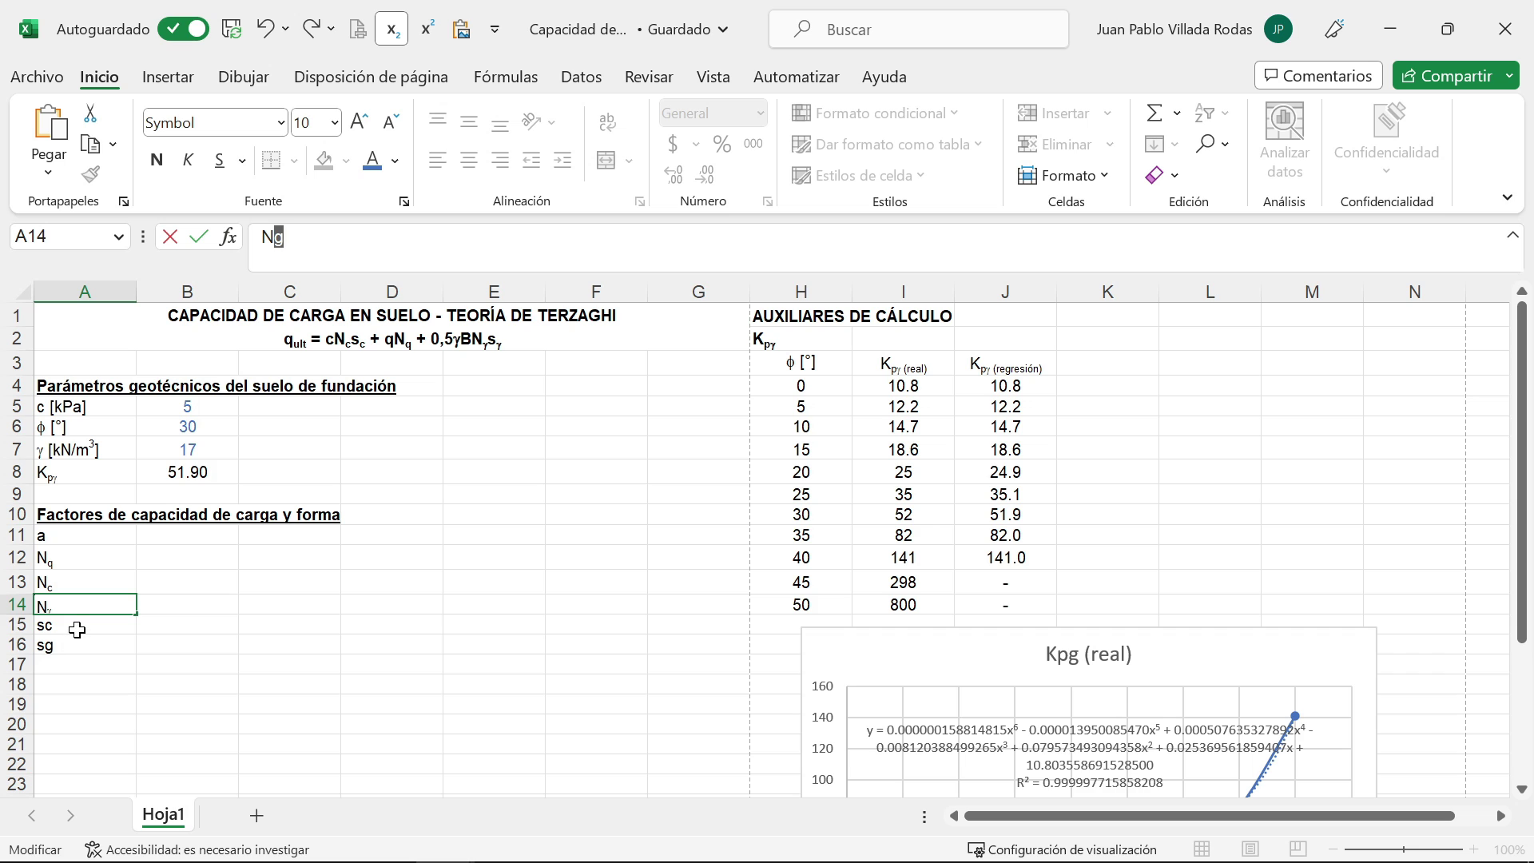
# Step: Format the c of the shape factor label sc in A15 as a subscript
pyautogui.click(72, 627)
pyautogui.moveTo(280, 236); pyautogui.dragTo(269, 237)
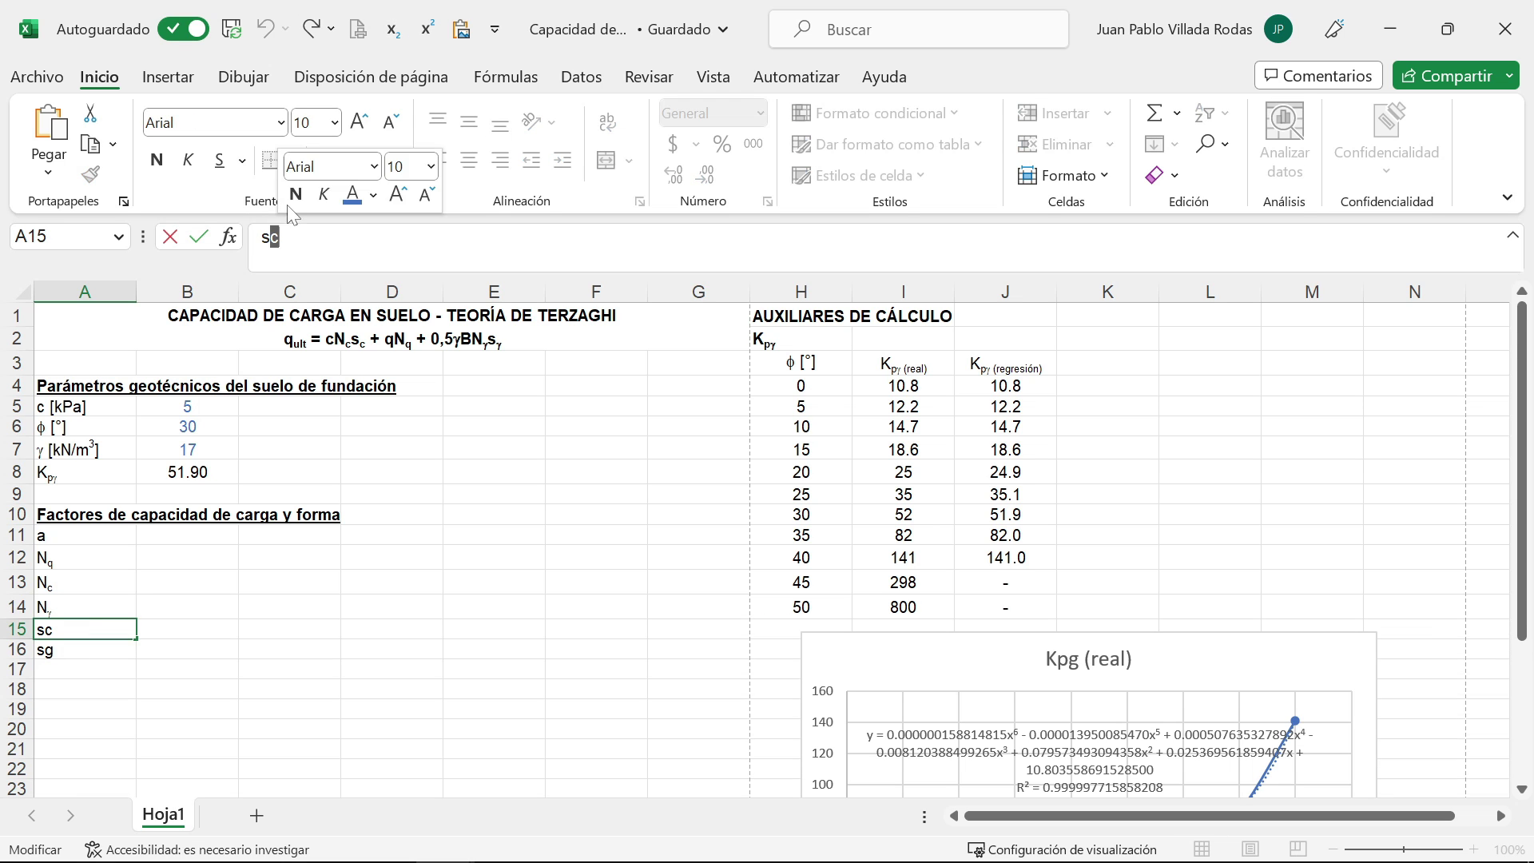
pyautogui.click(391, 29)
pyautogui.press('Return')
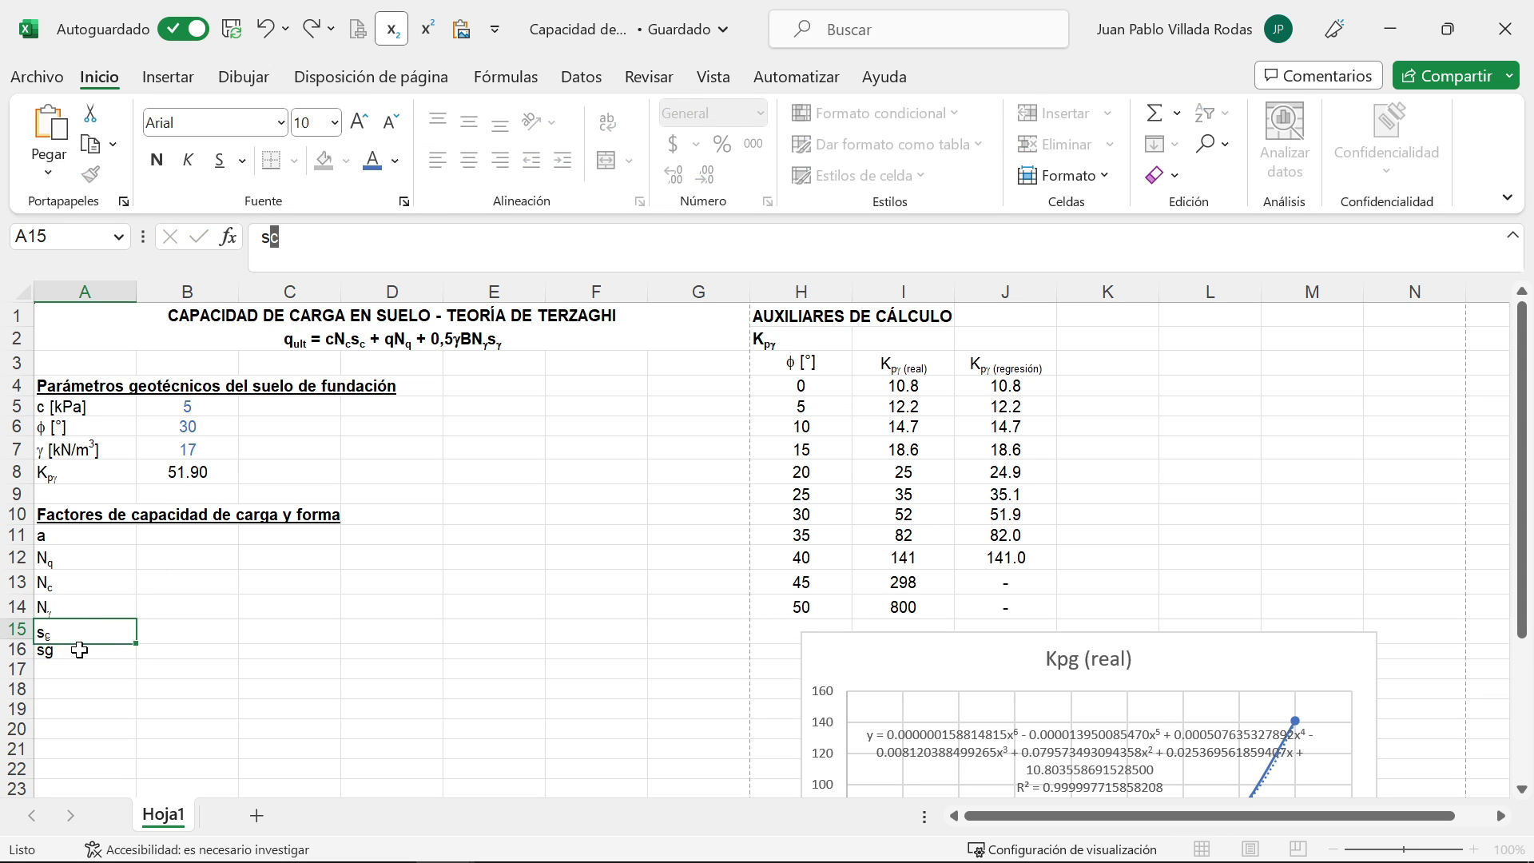
# Step: Turn the g of sg in A16 into a subscript gamma using the Symbol font
pyautogui.moveTo(280, 236); pyautogui.dragTo(269, 236)
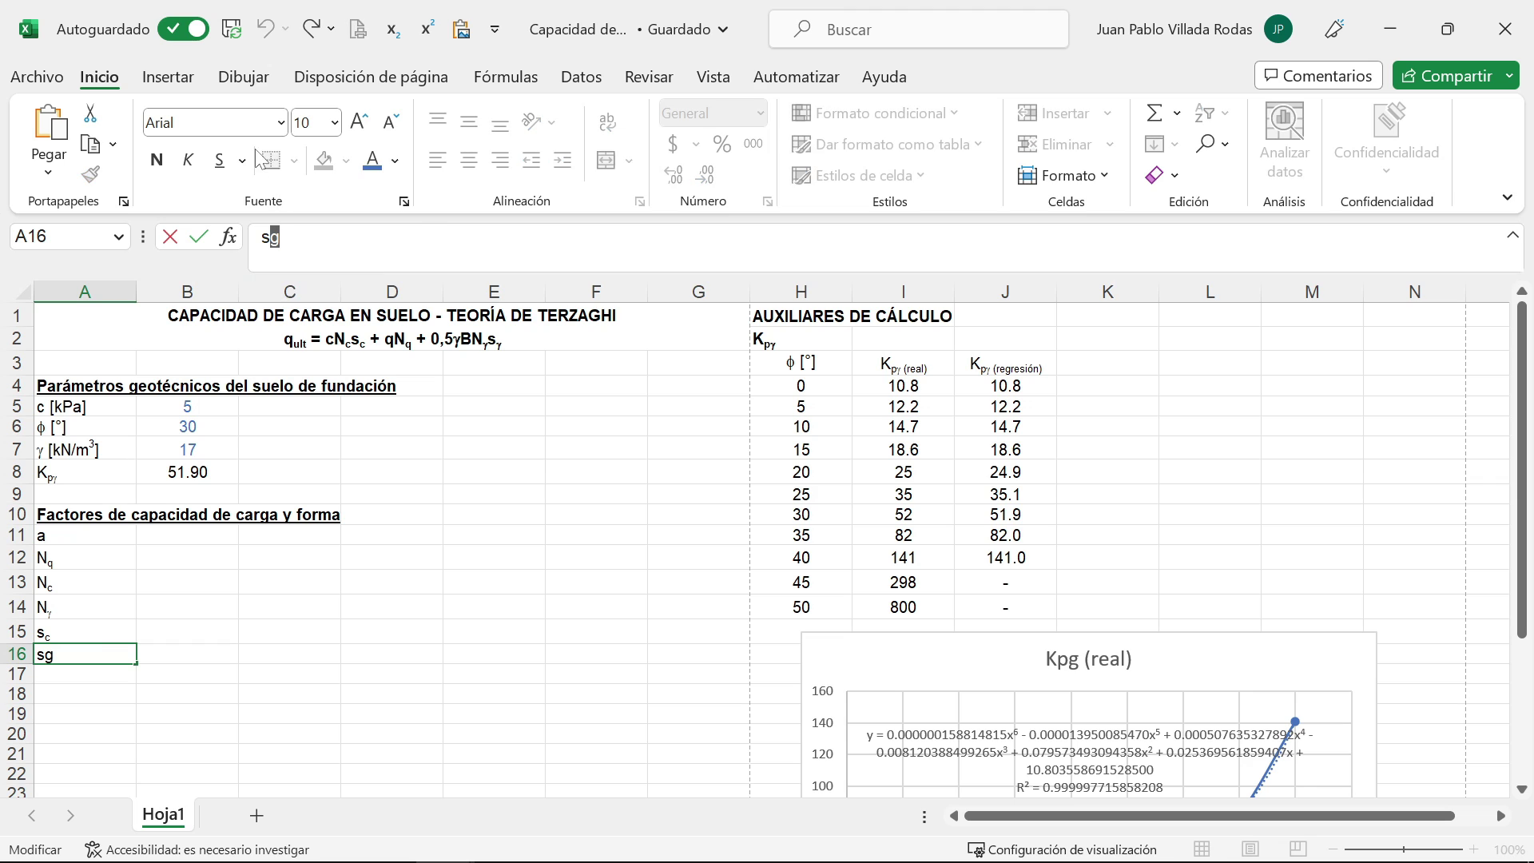
pyautogui.click(391, 29)
pyautogui.write('Symbol')
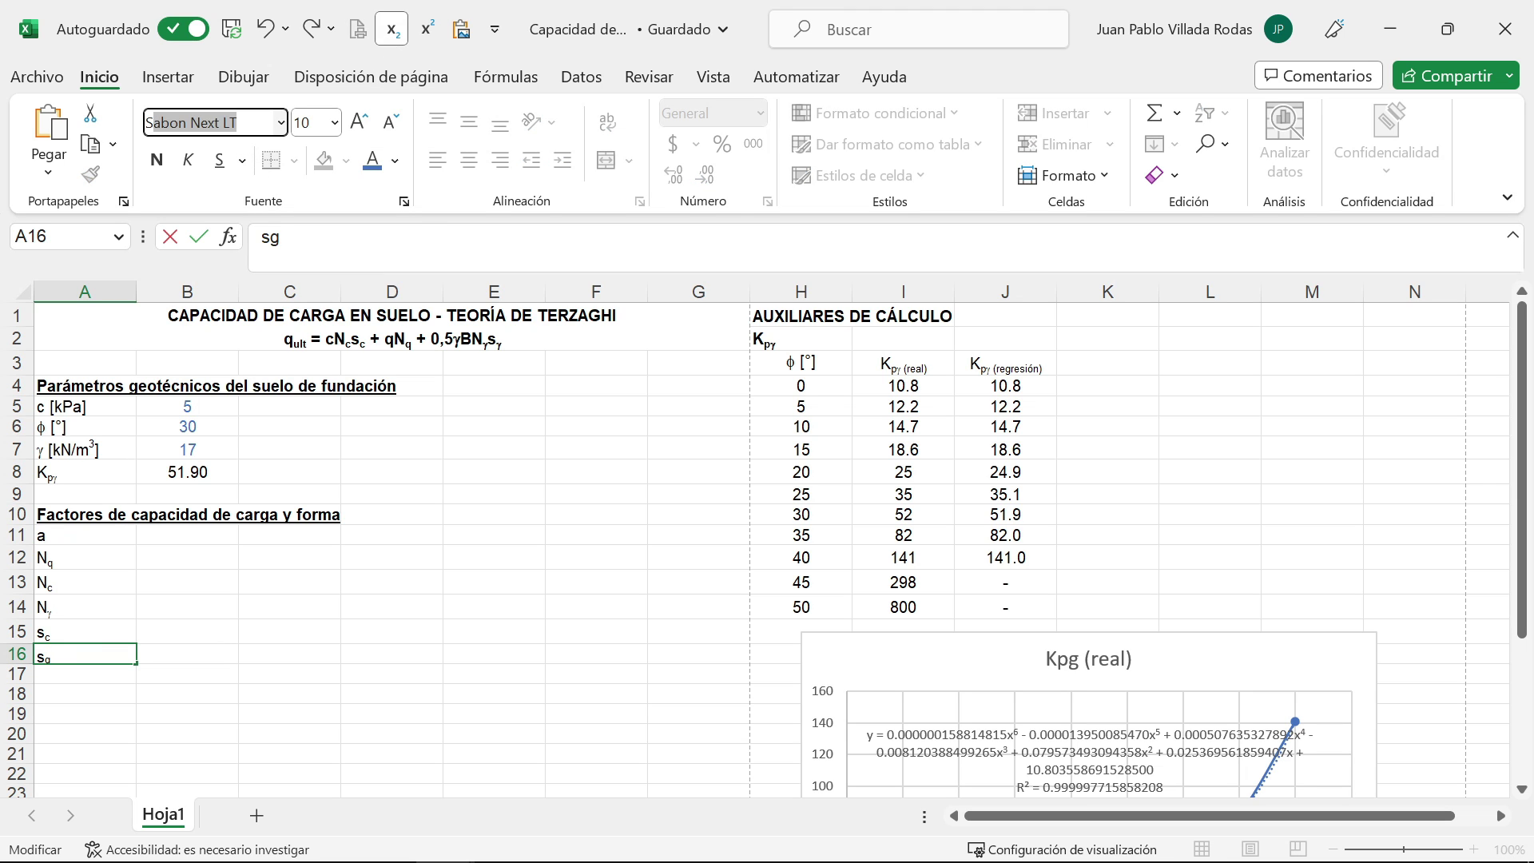
pyautogui.press('Return')
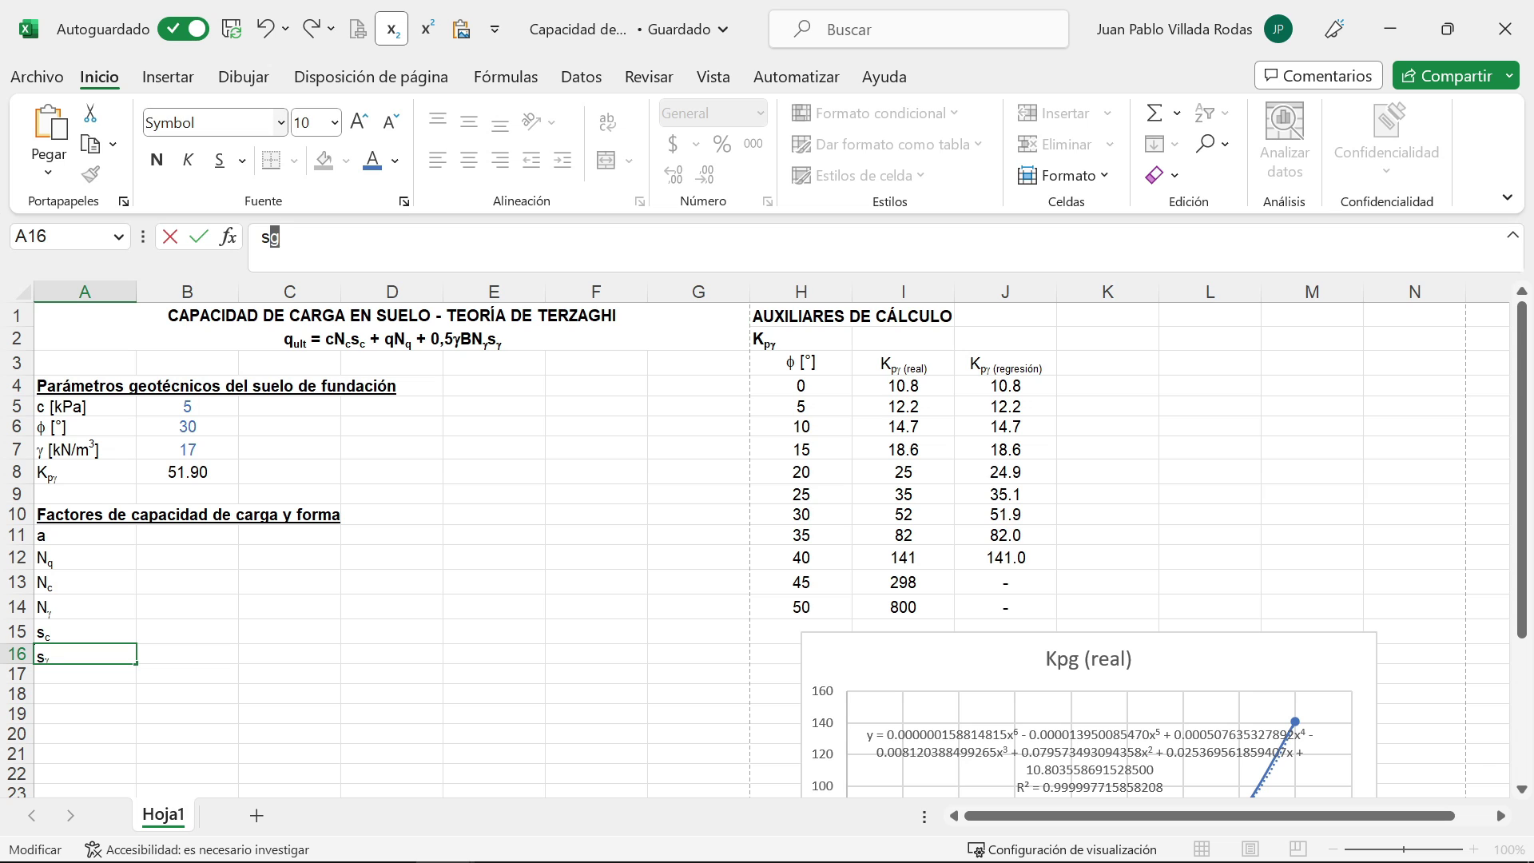
pyautogui.click(120, 717)
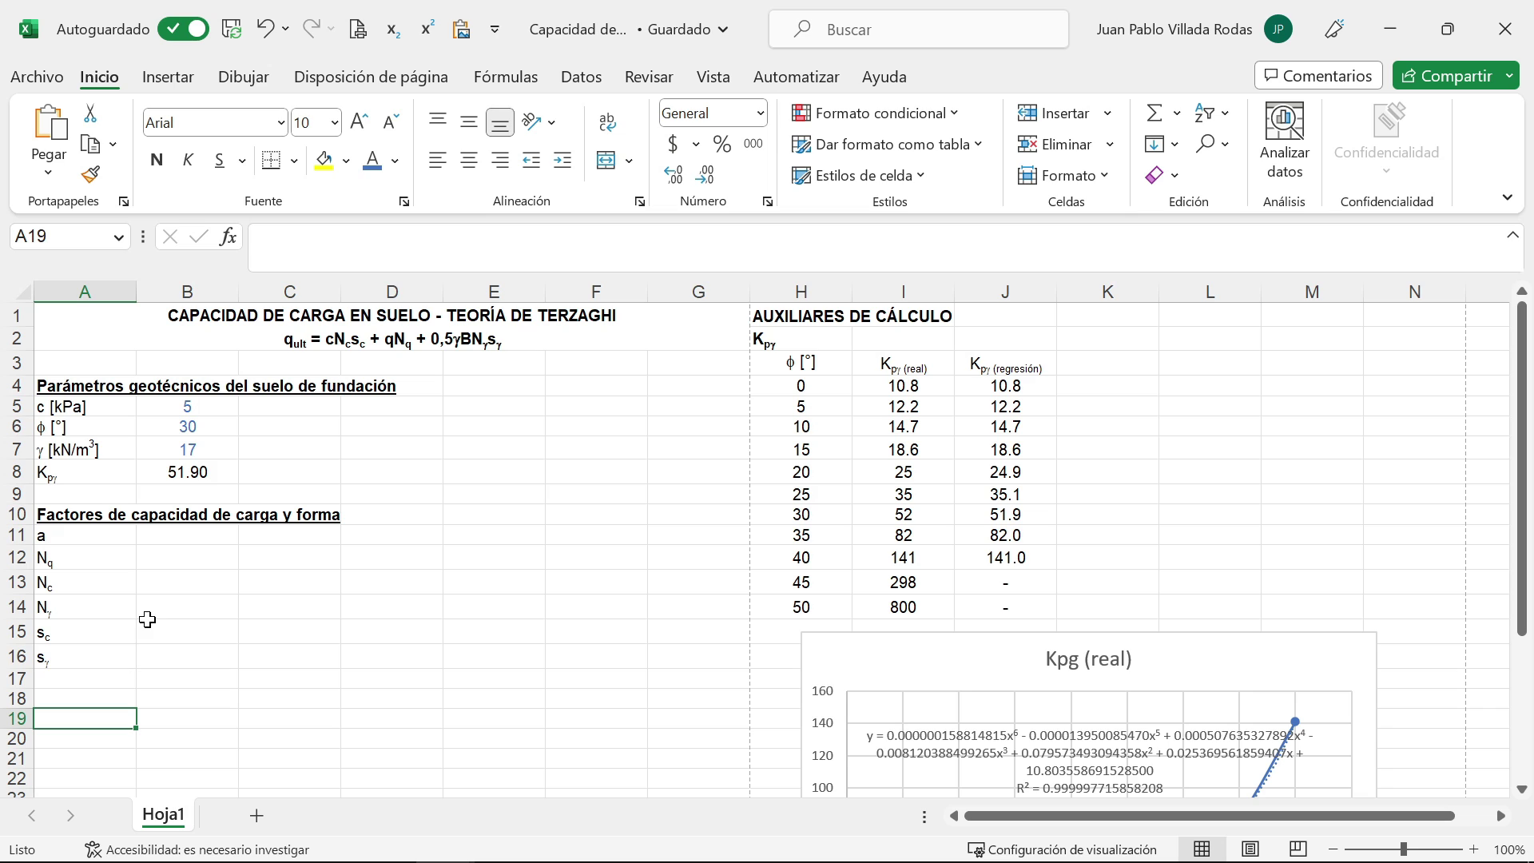
# Step: Write the first part of the factor a formula in B11 as +EXP(0.75*PI()-RADIANES(0.5*B6))
pyautogui.click(176, 540)
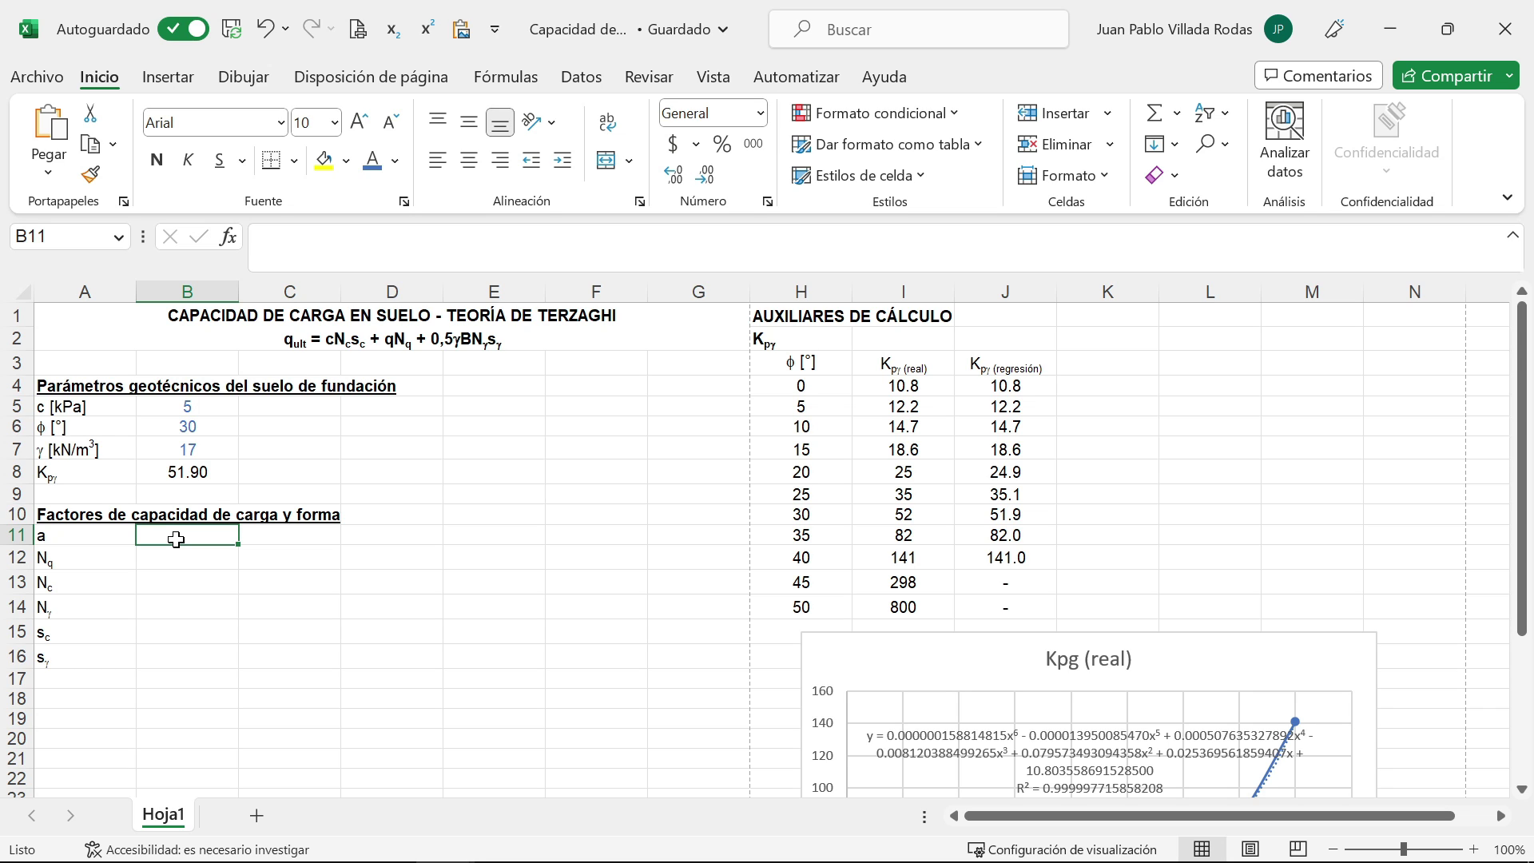
pyautogui.write('+exp')
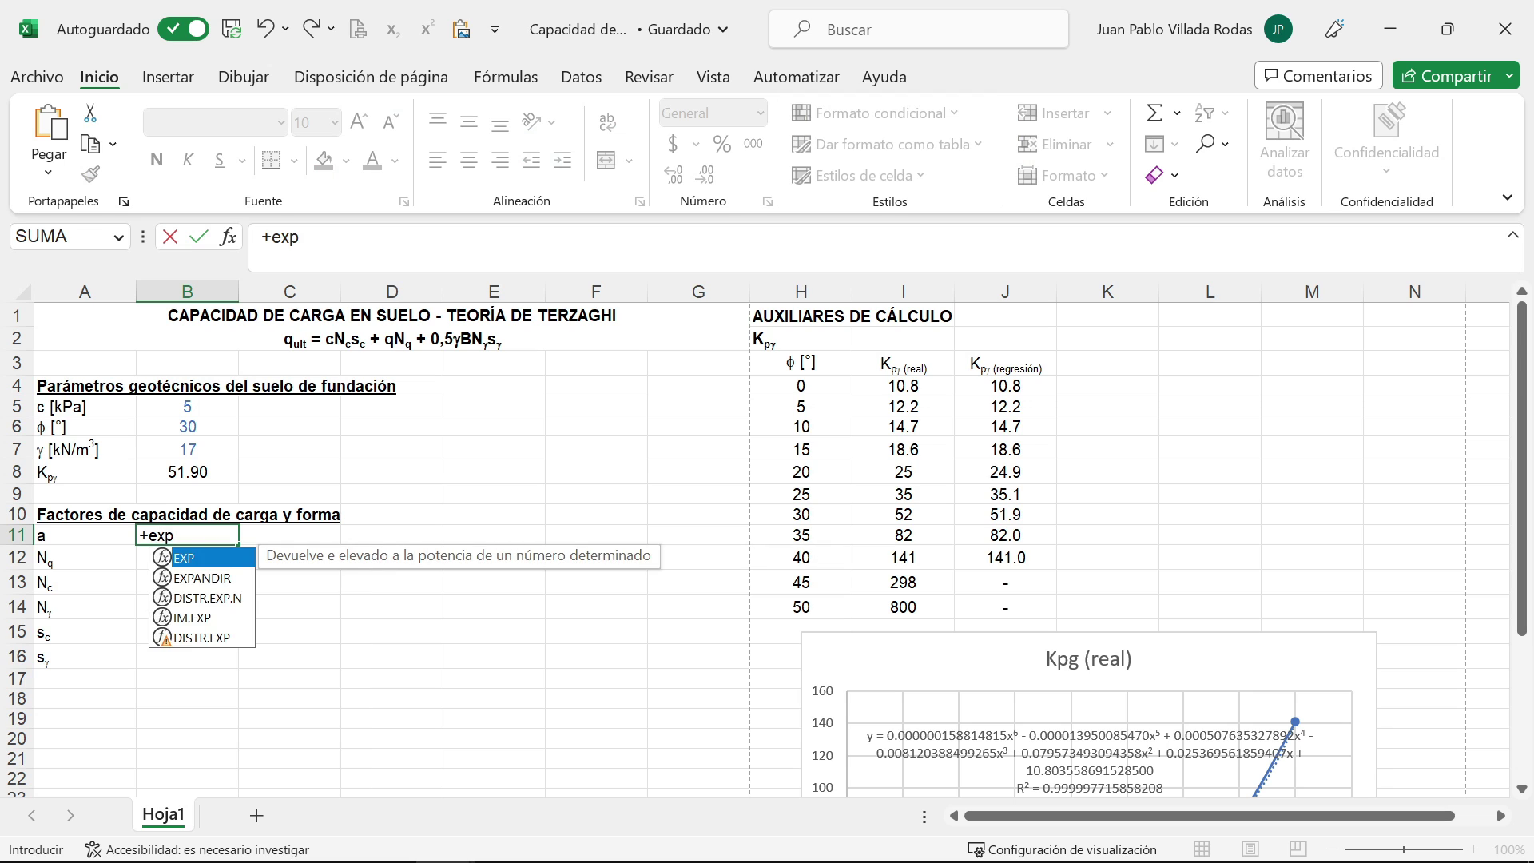
pyautogui.press('Tab')
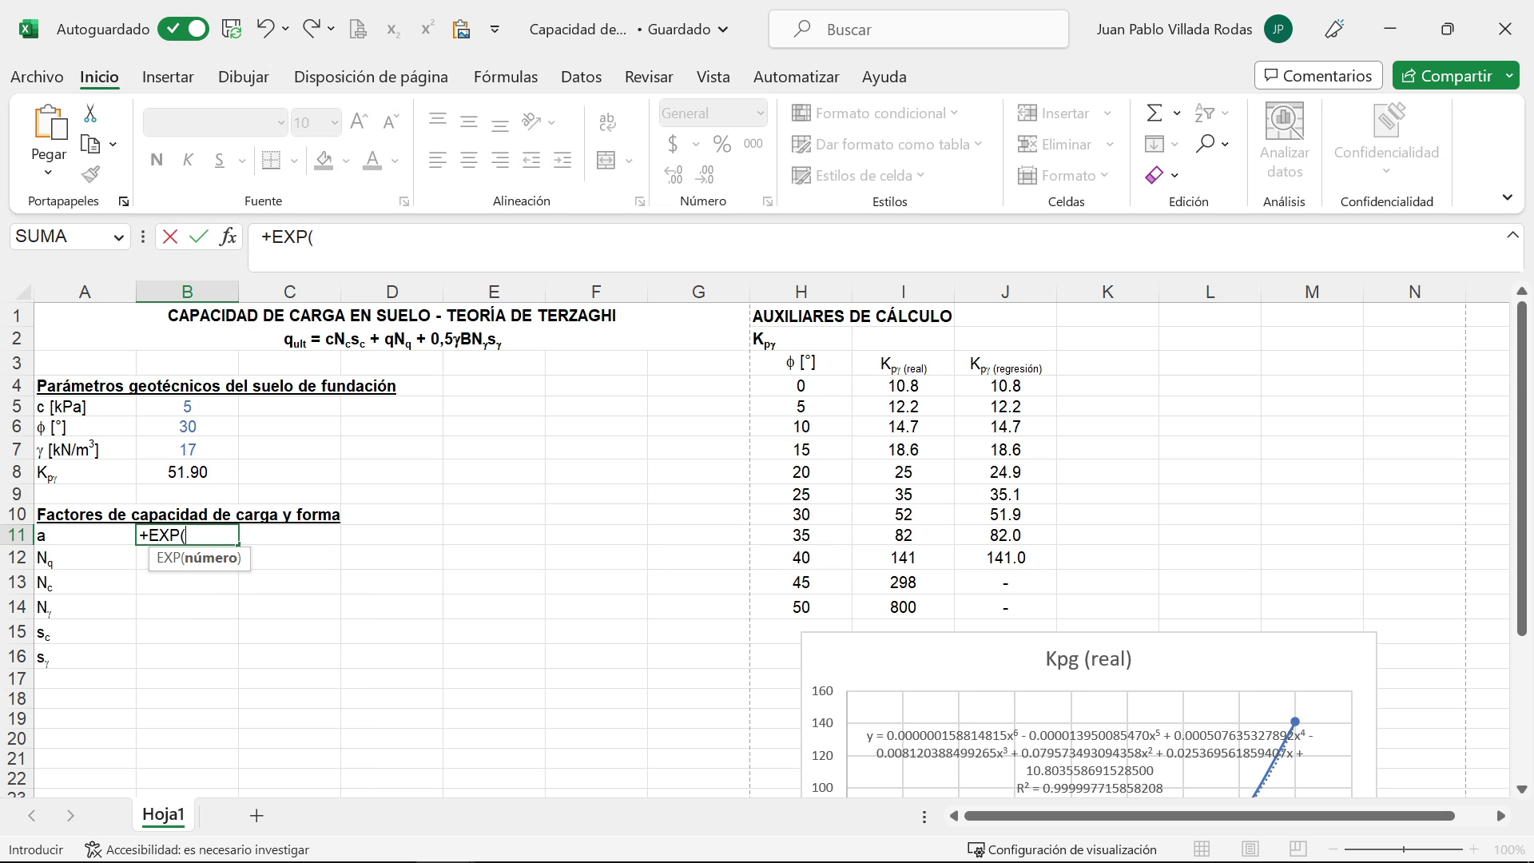
pyautogui.write('0.75*pi')
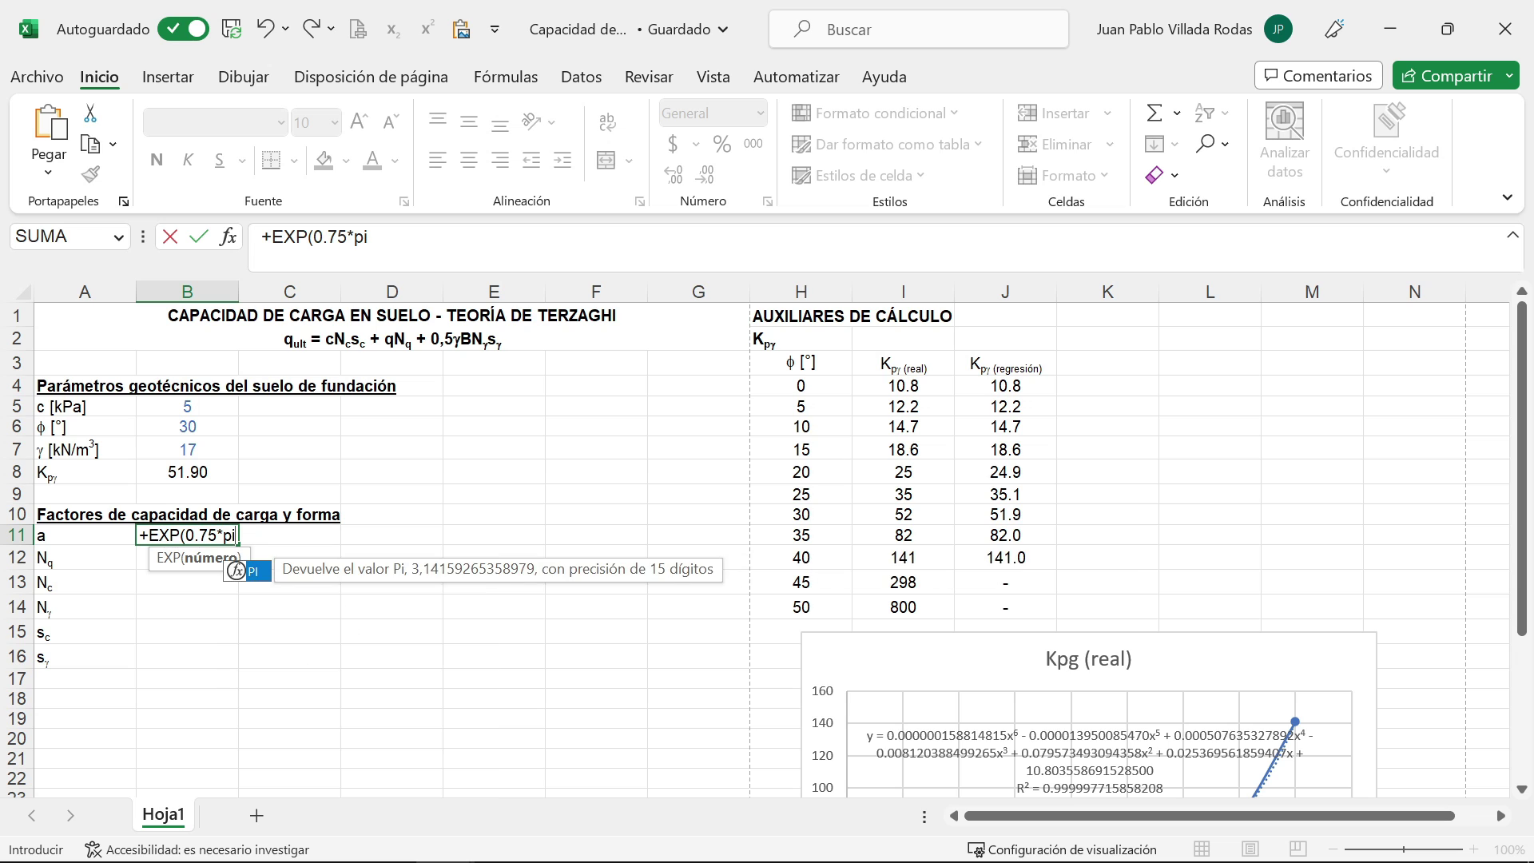
pyautogui.press('Tab')
pyautogui.write(')')
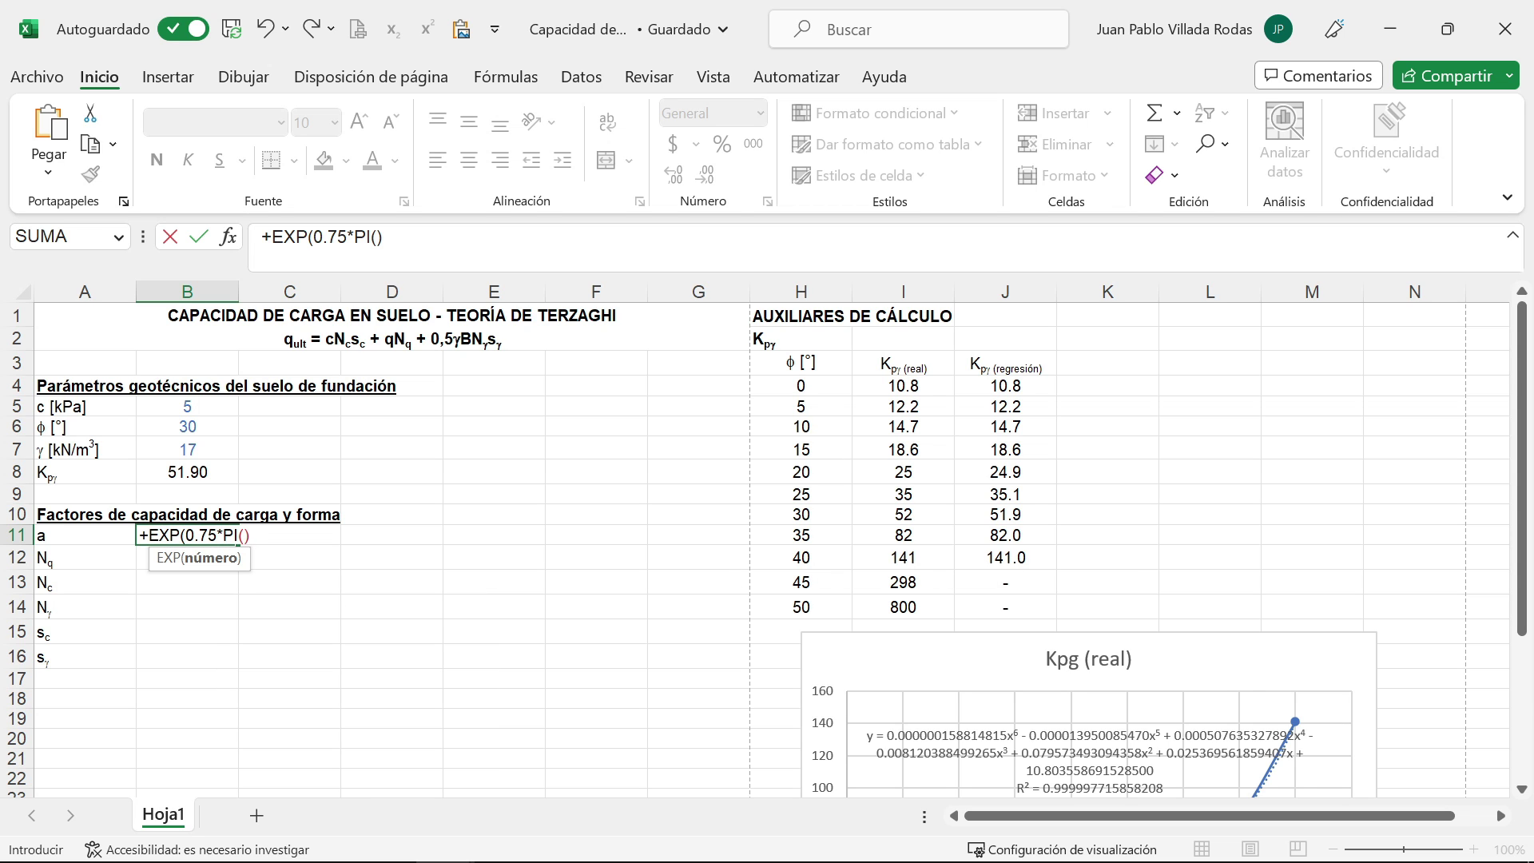
pyautogui.write('-')
pyautogui.write('rad')
pyautogui.press('Tab')
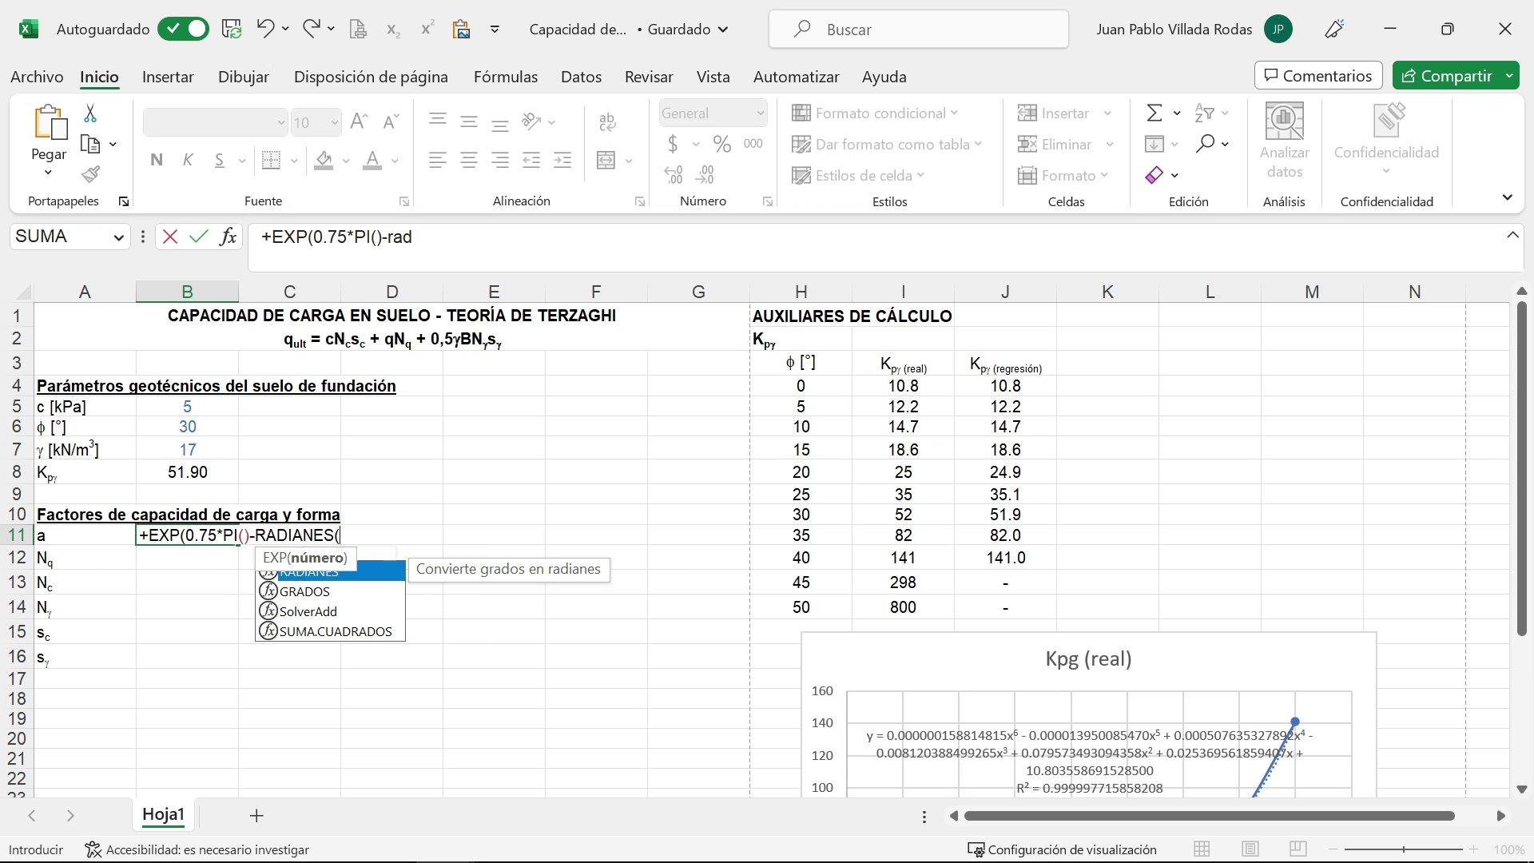
pyautogui.write('0.5*')
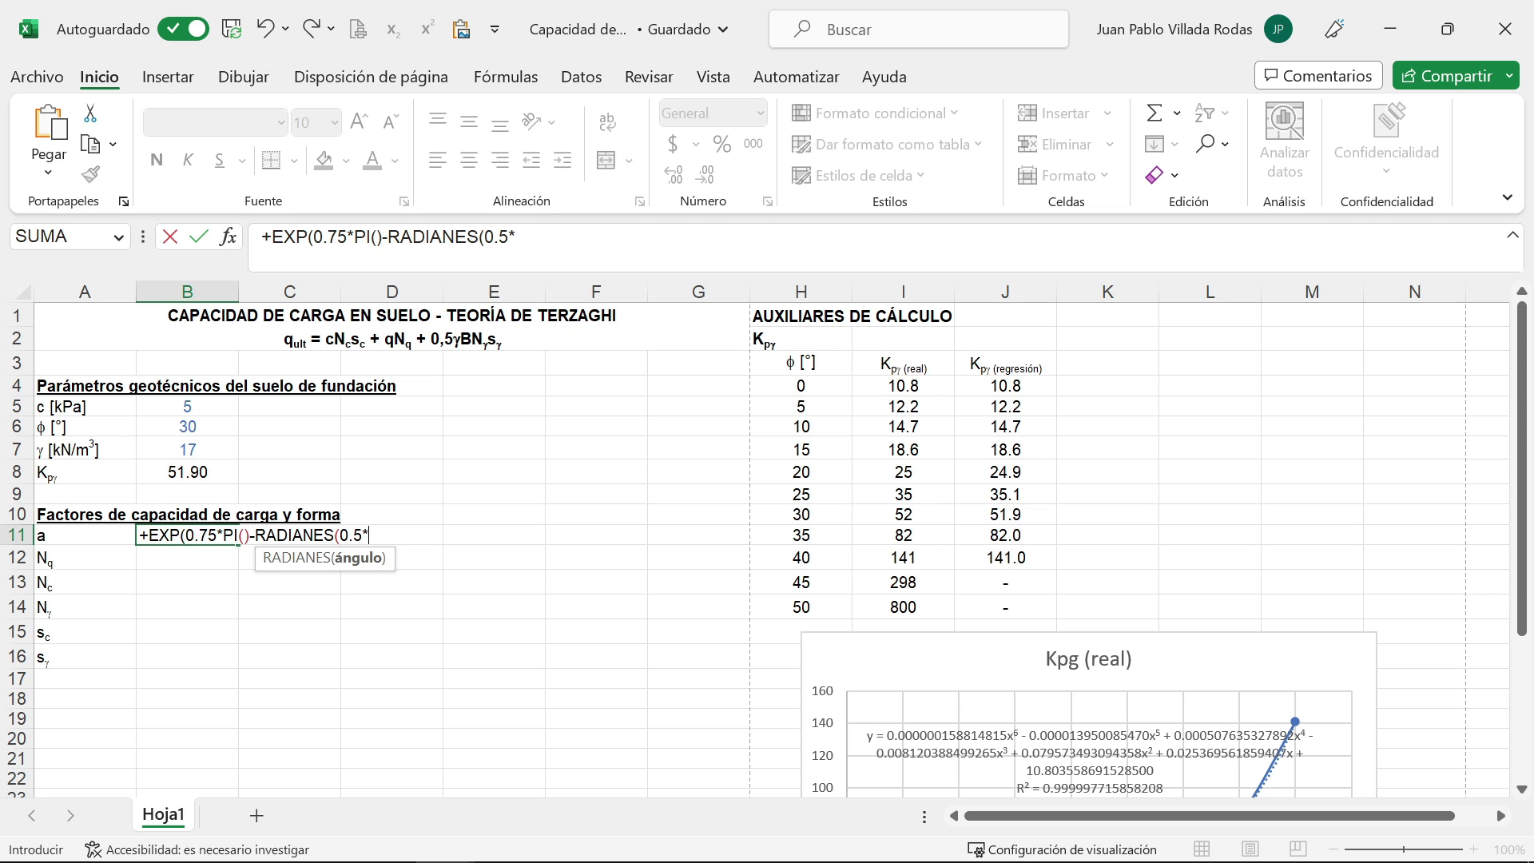
pyautogui.click(198, 426)
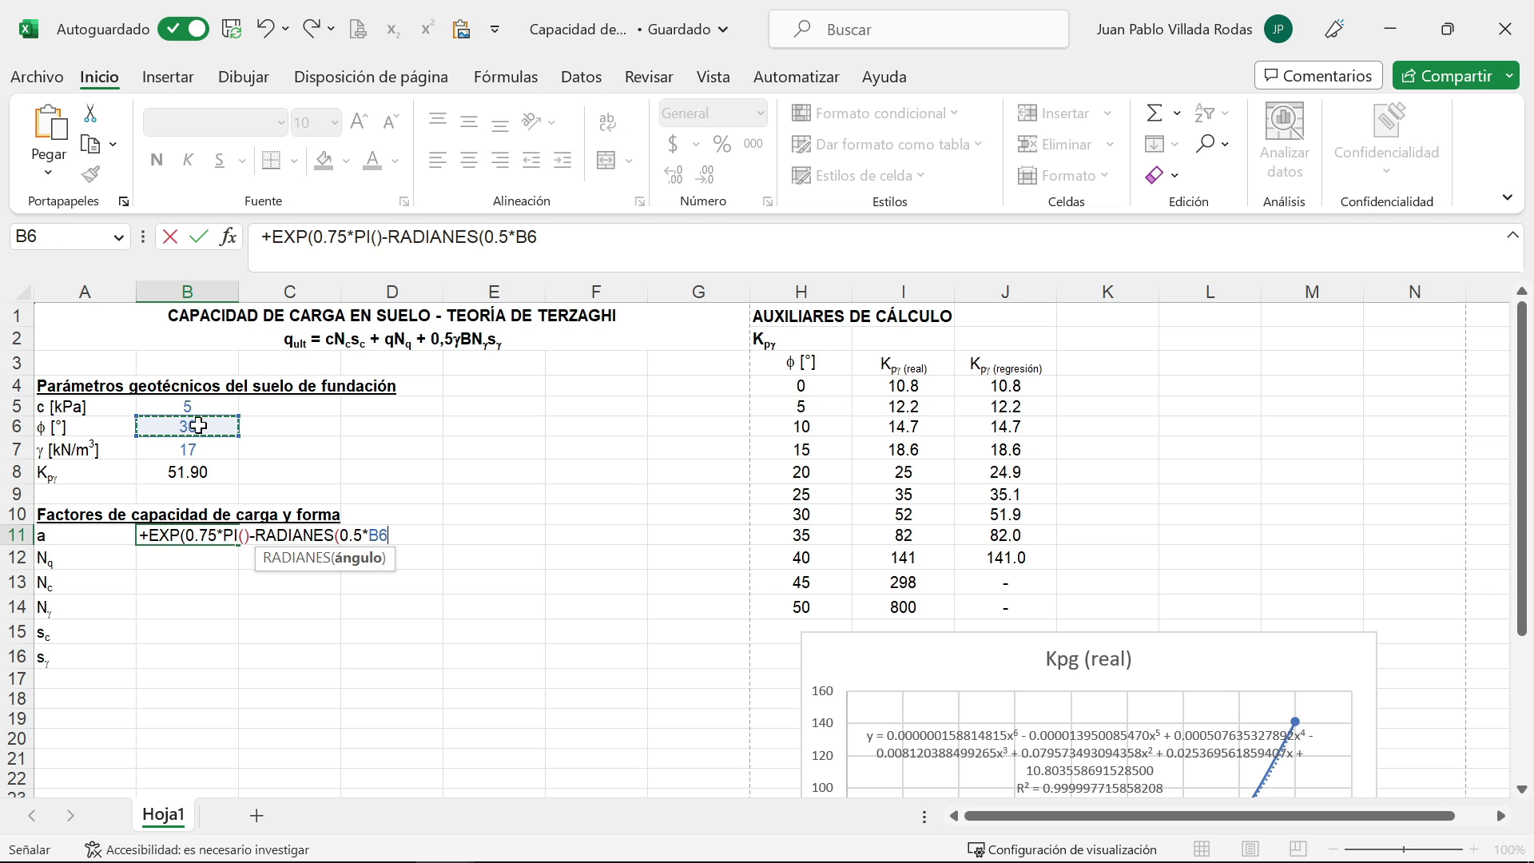
pyautogui.write(')')
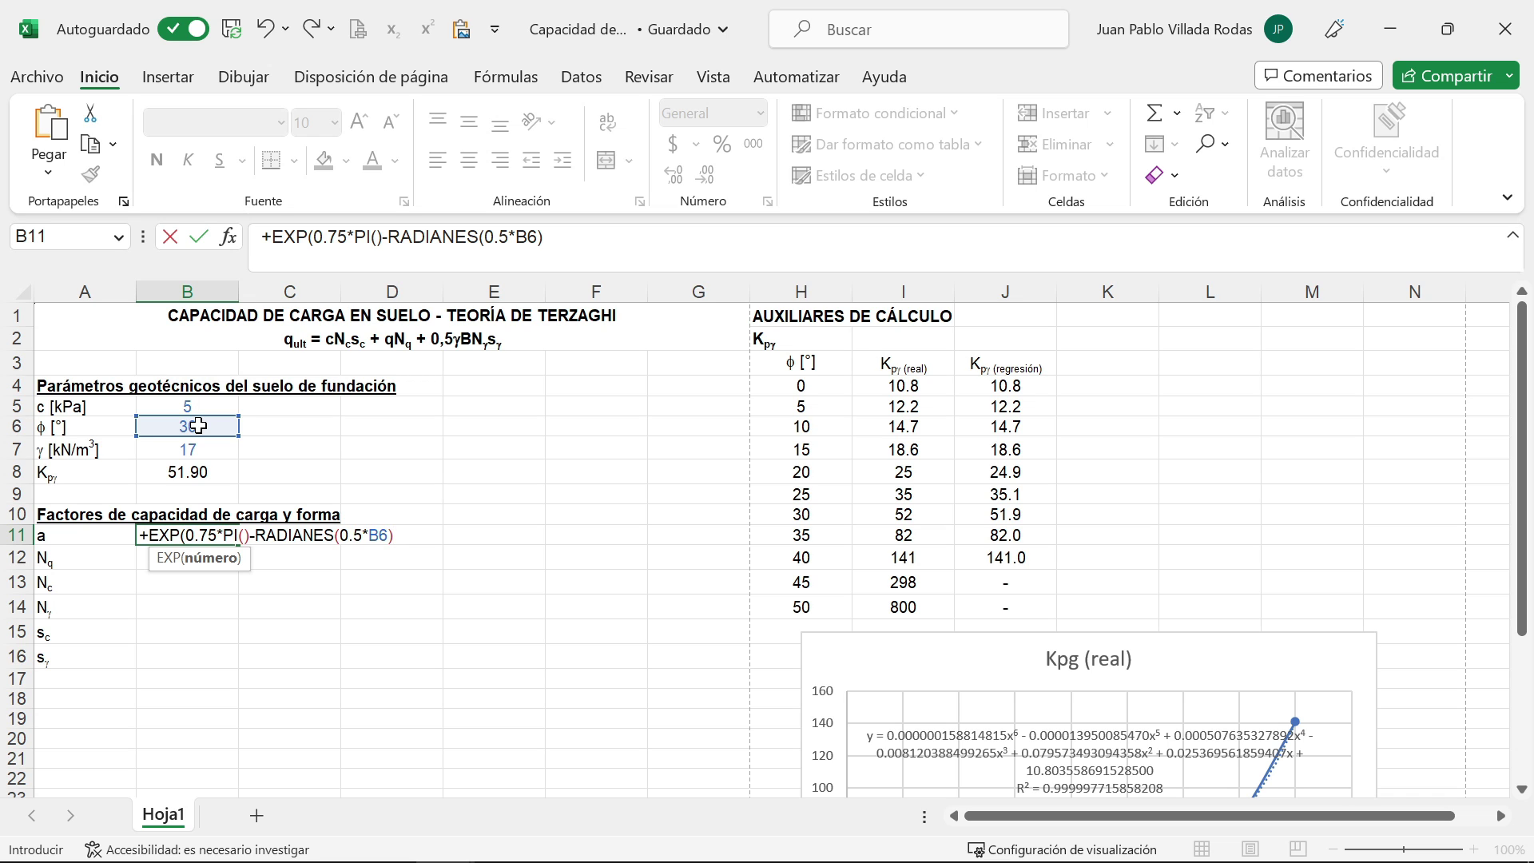
pyautogui.write(')')
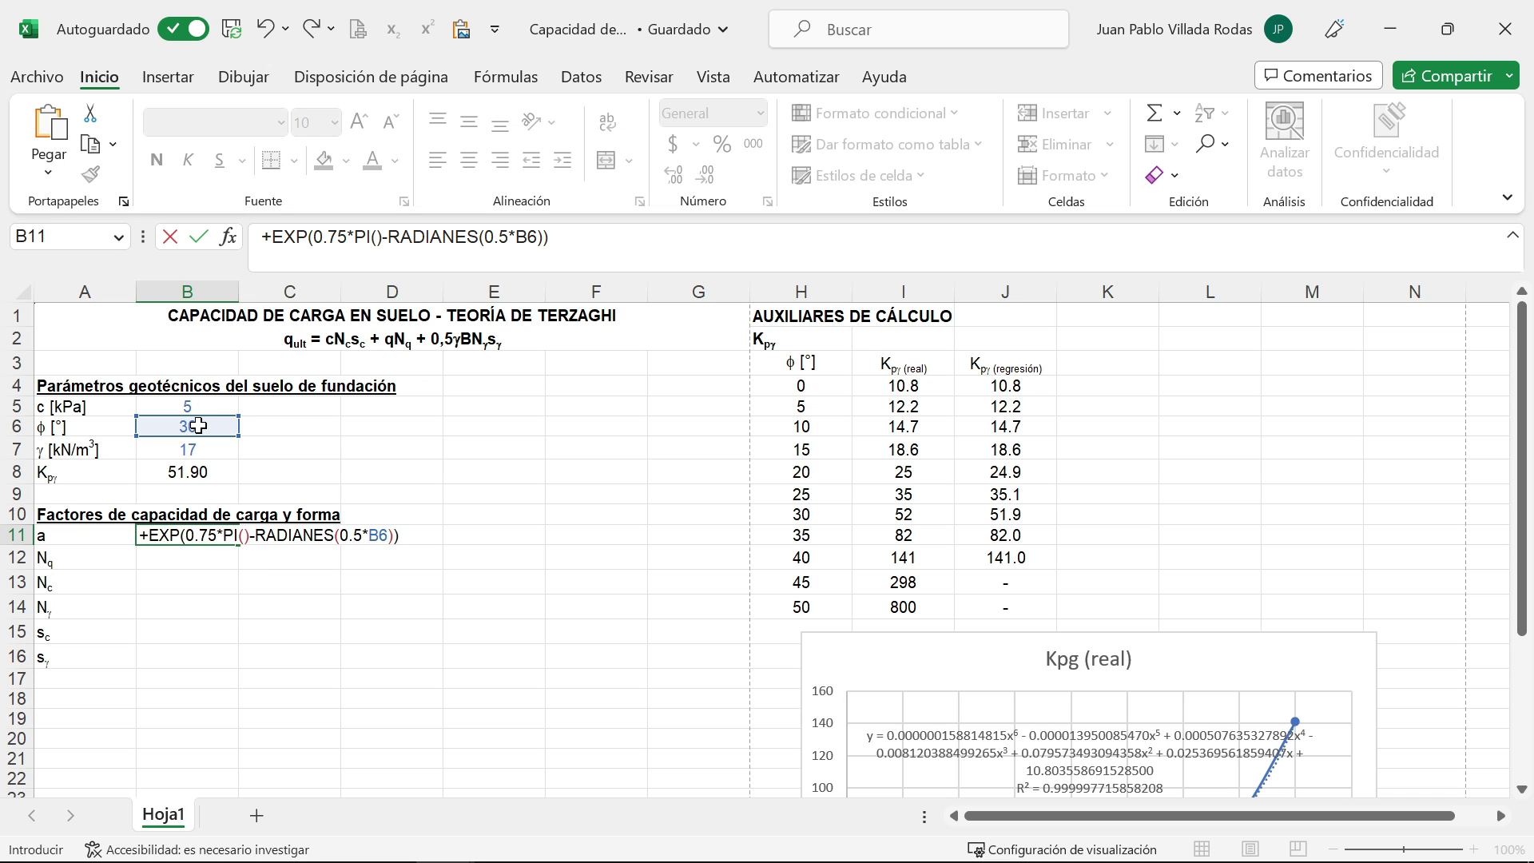
# Step: Complete the B11 formula for a as +EXP((0.75*PI()-RADIANES(0.5*B6))*TAN(RADIANES(B6)))
pyautogui.press('F2')
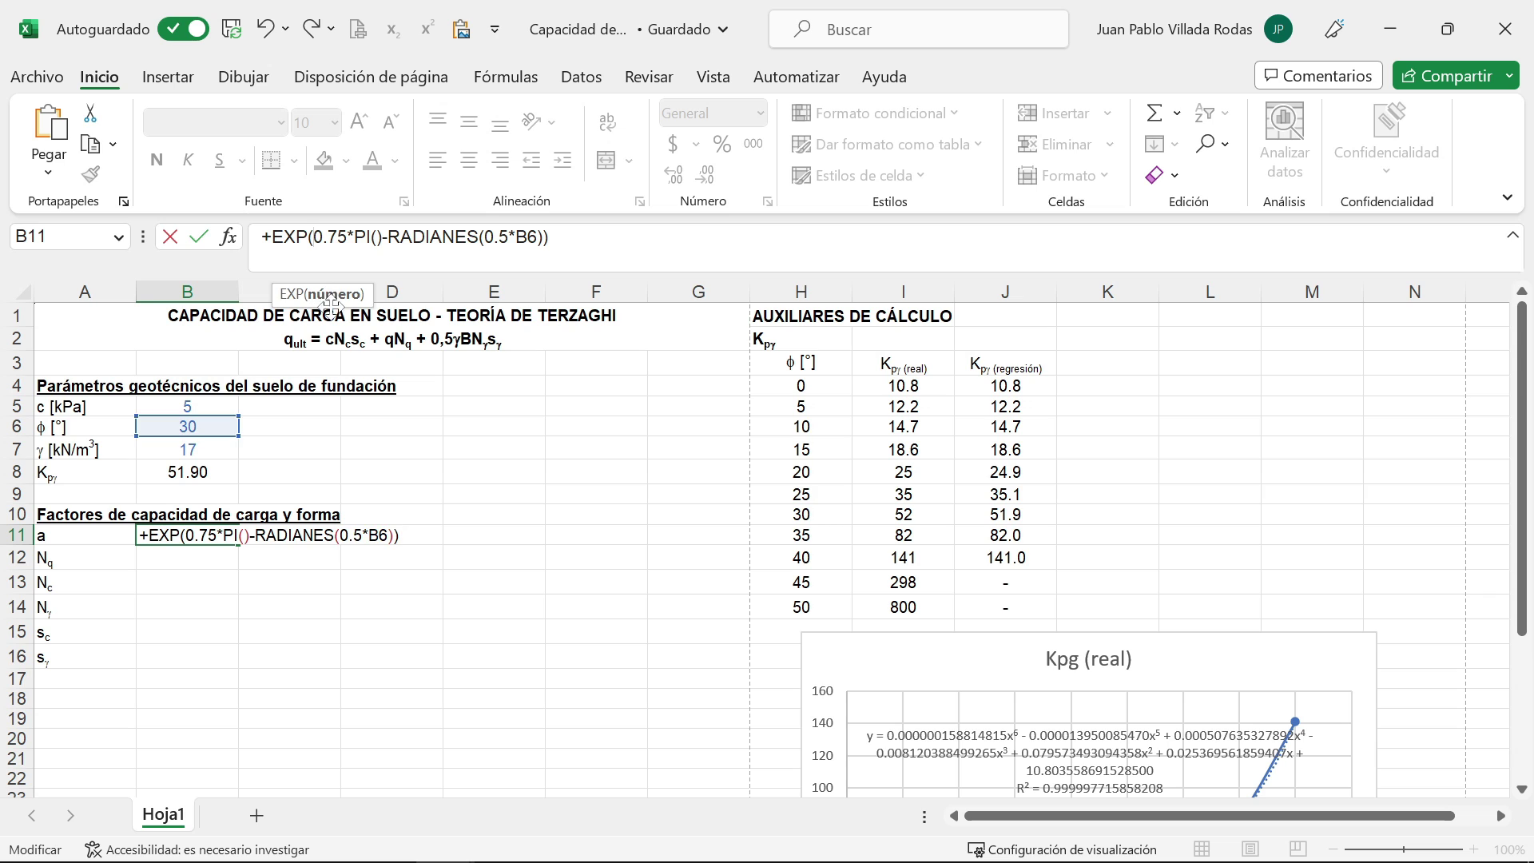
pyautogui.write('(0.5*B6))')
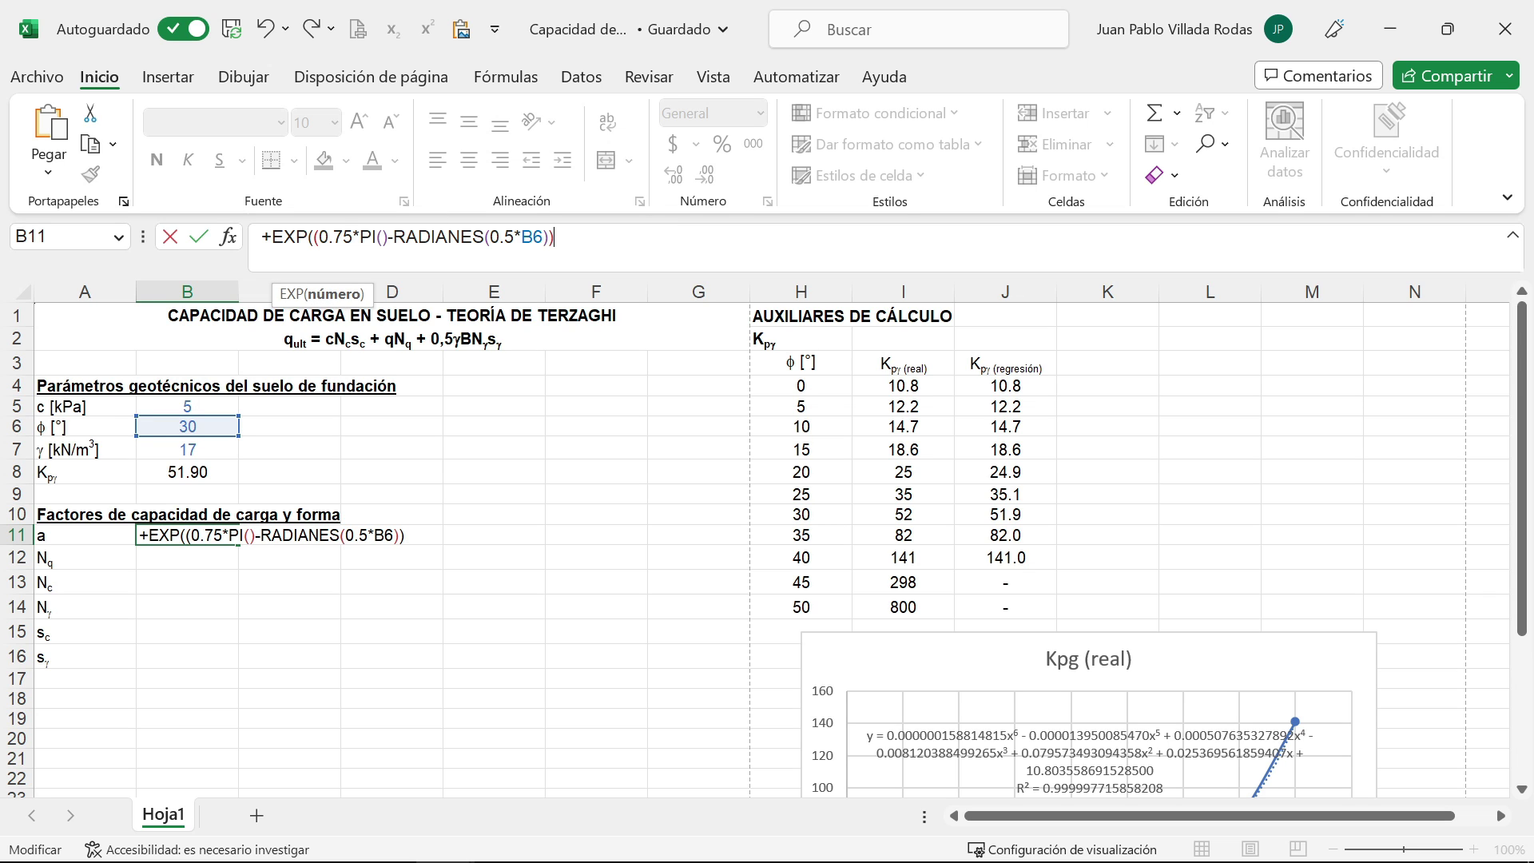
pyautogui.write('*TAN(')
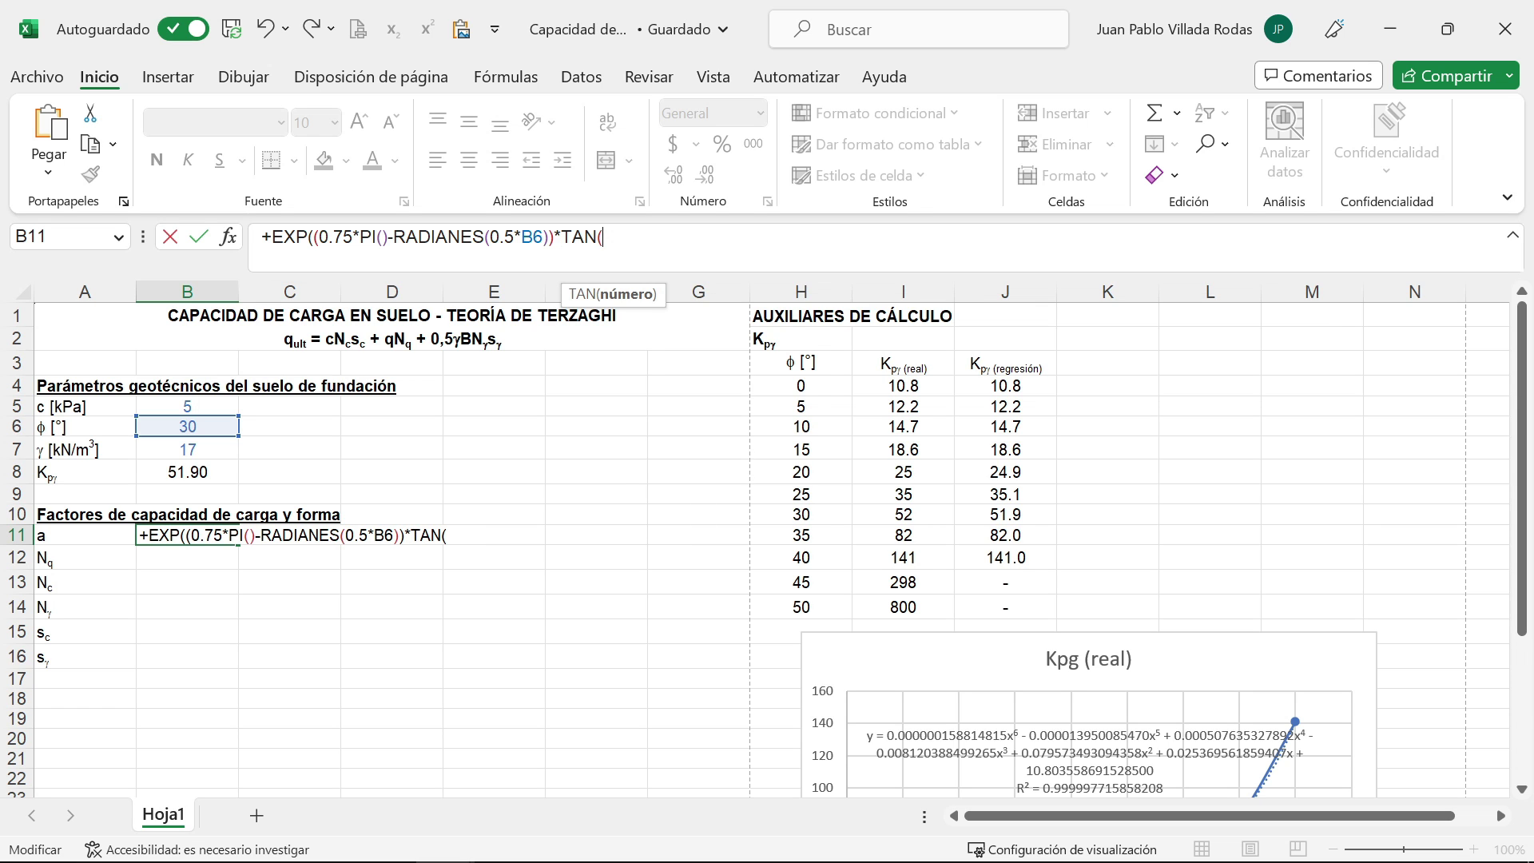
pyautogui.write('RA')
pyautogui.press('Tab')
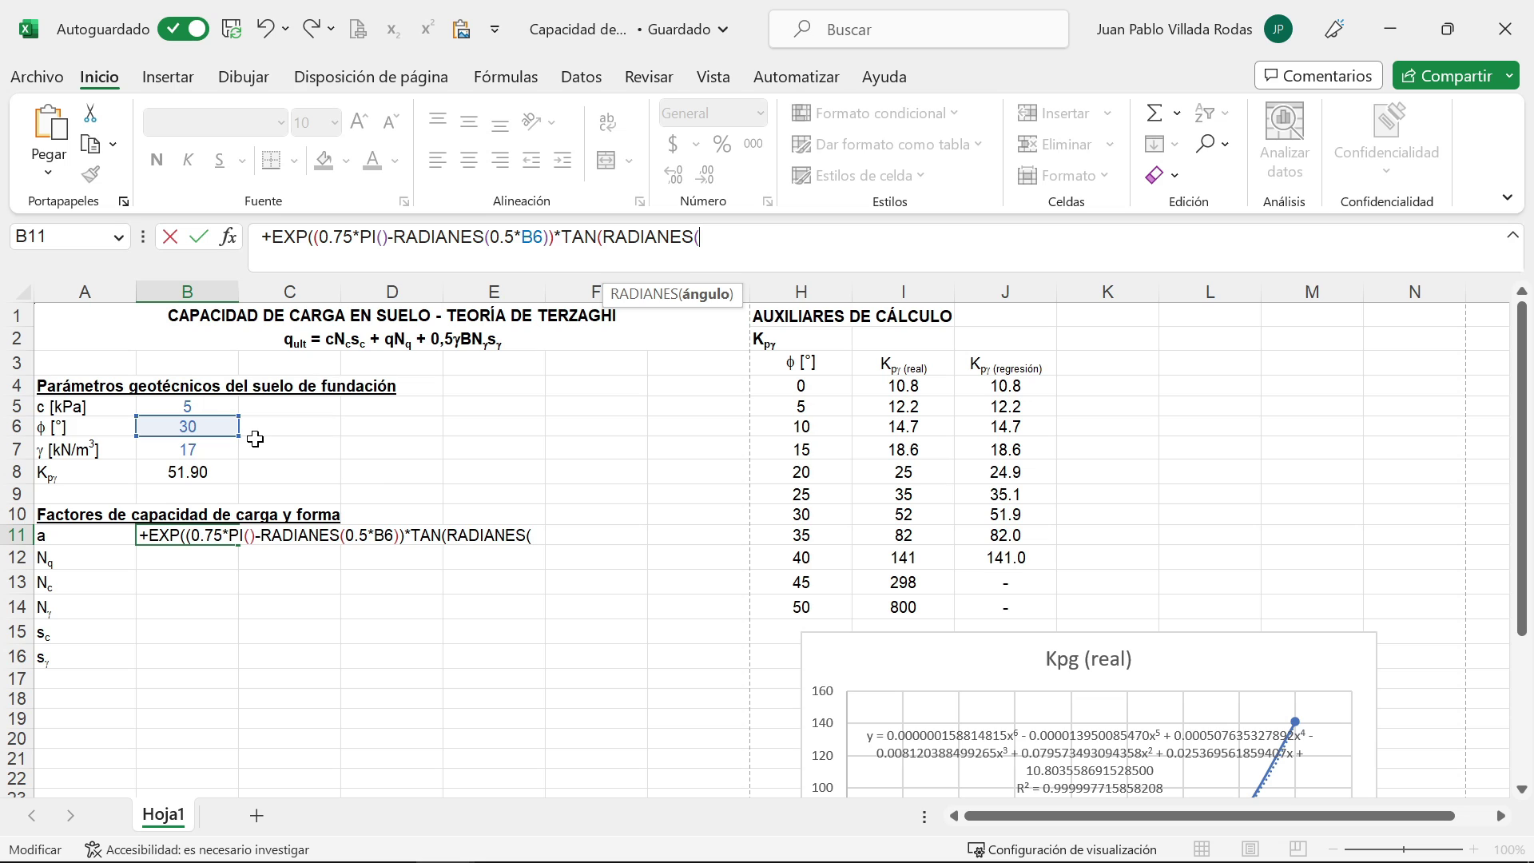
pyautogui.click(213, 424)
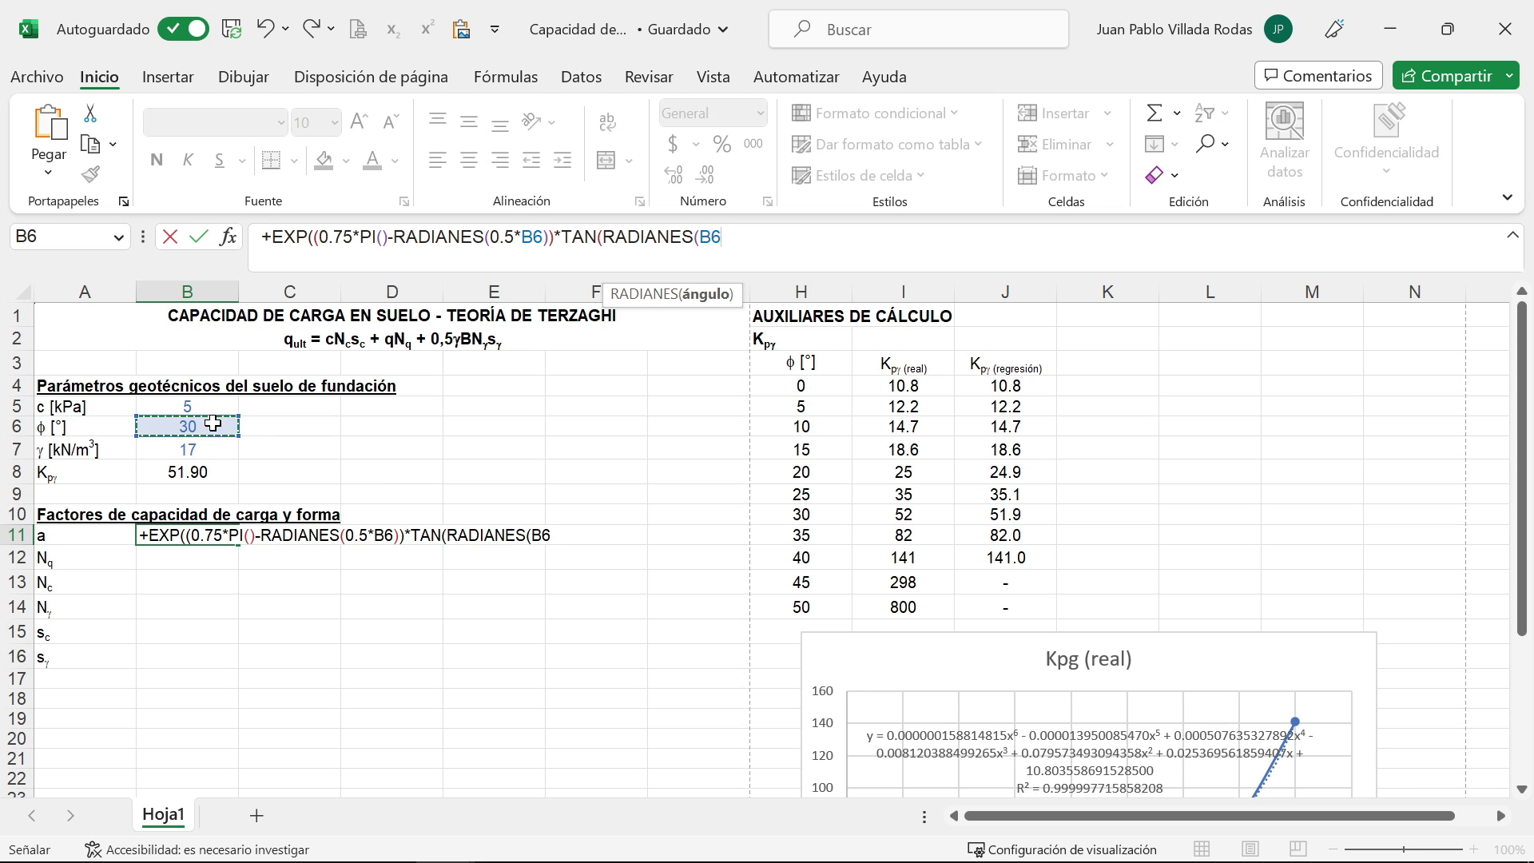
pyautogui.write(')')
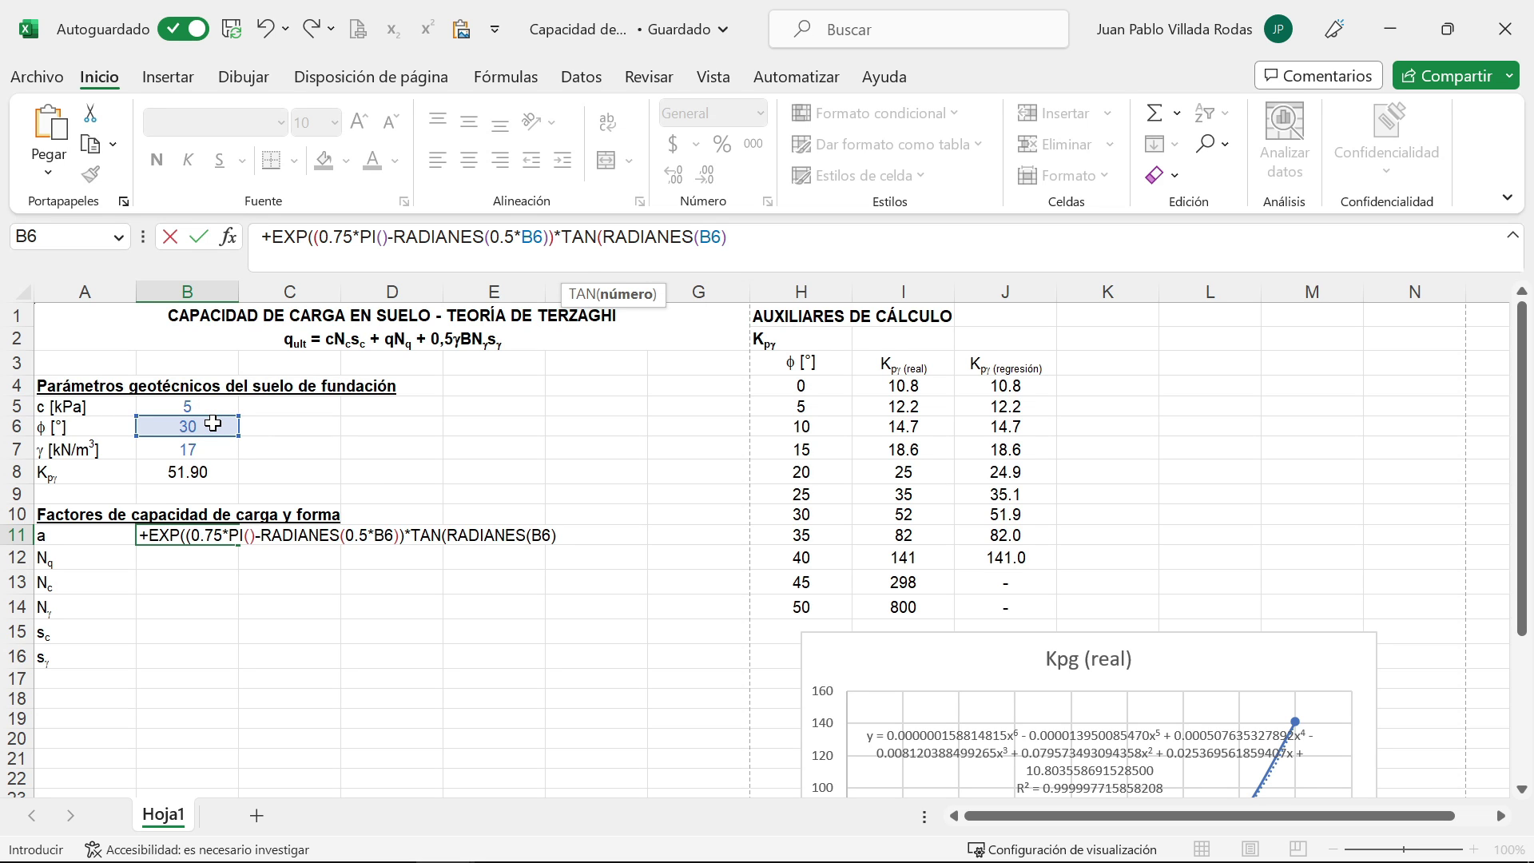
pyautogui.write('))')
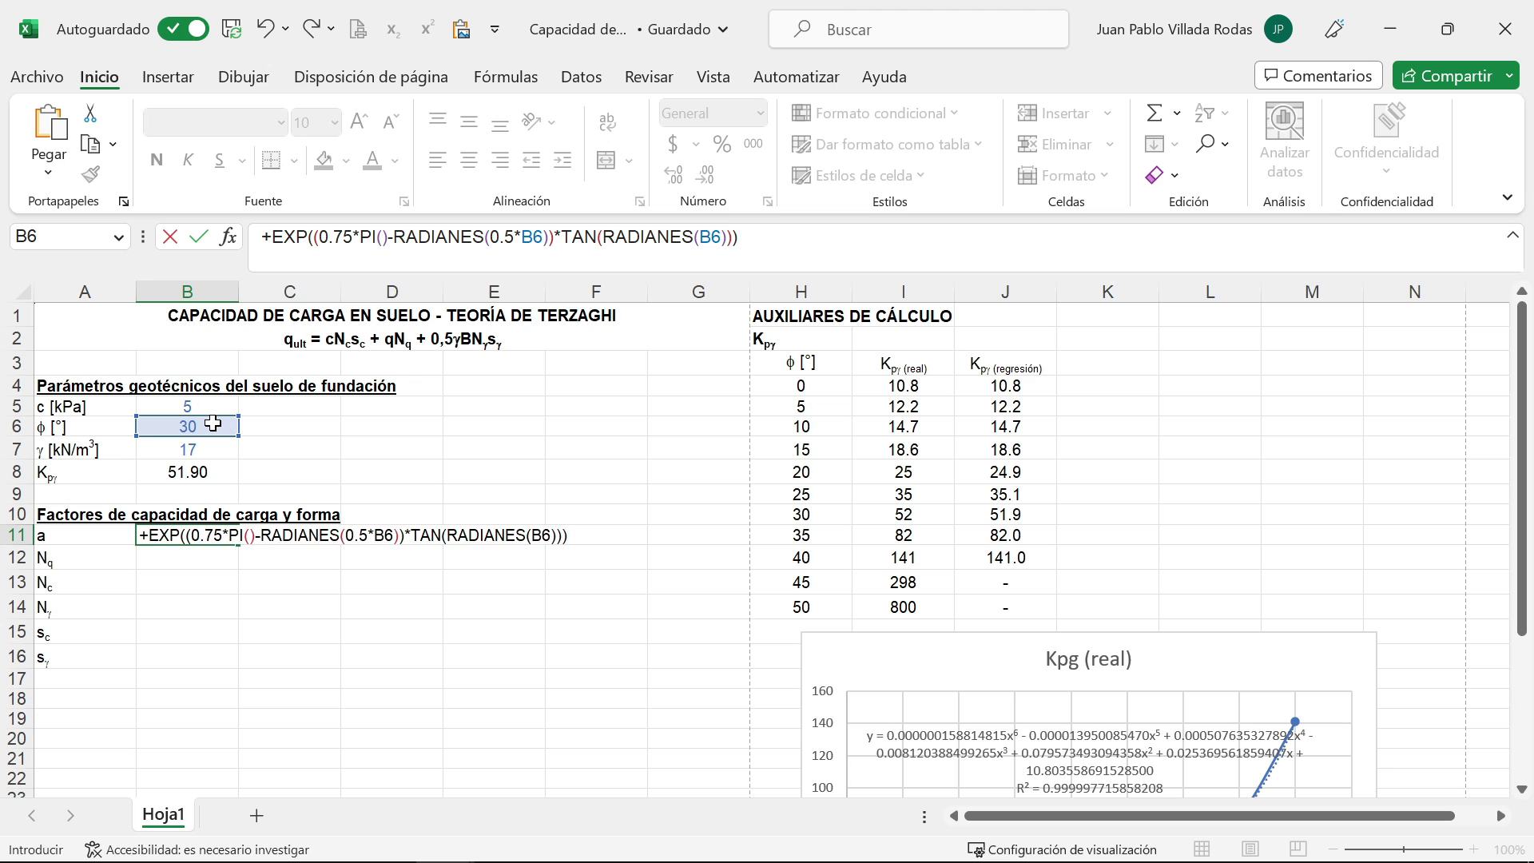
pyautogui.press('Return')
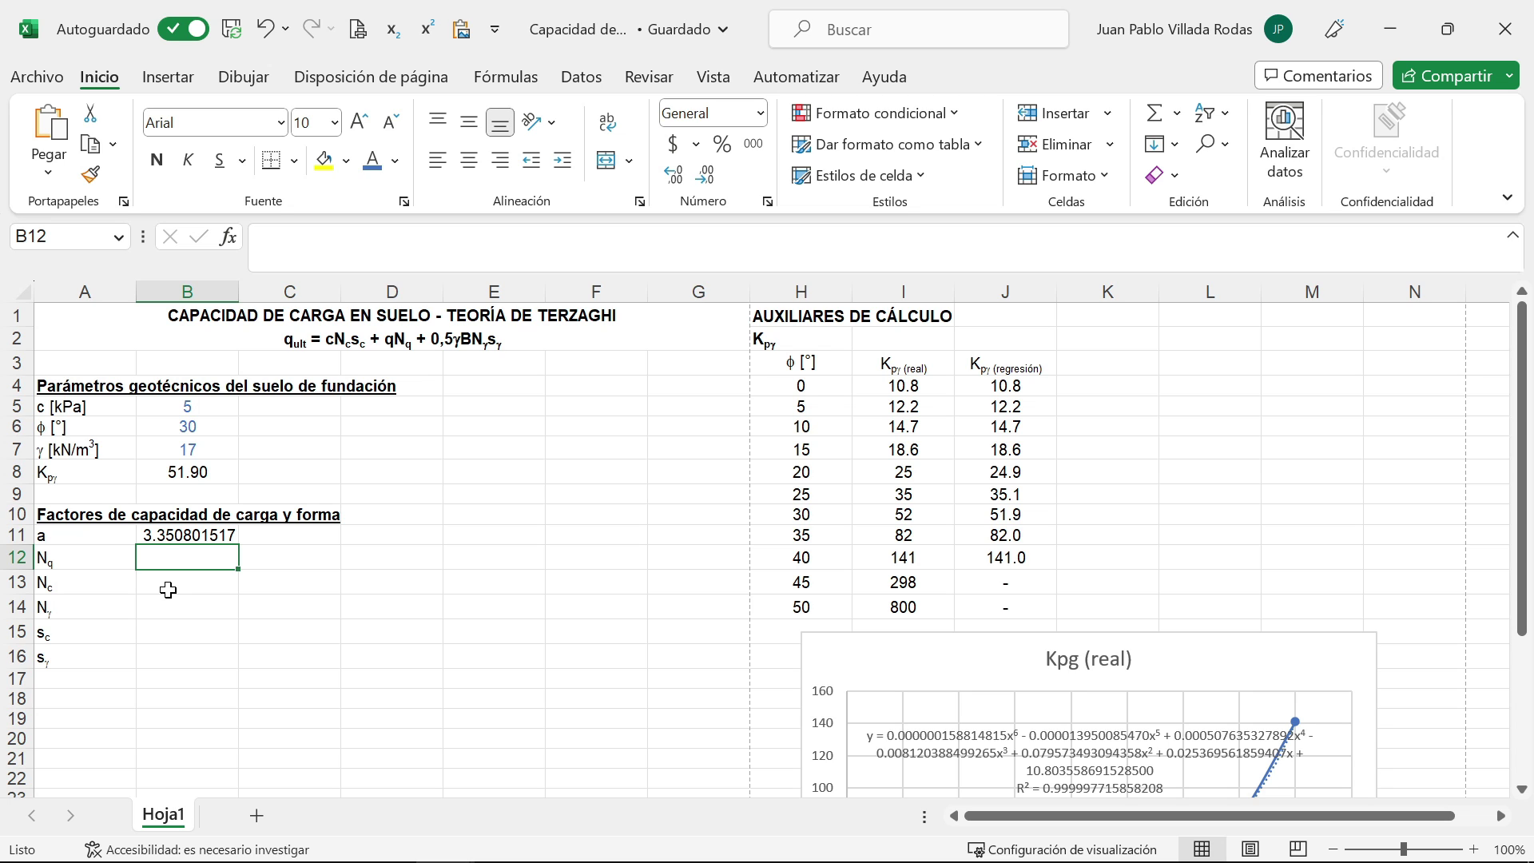
# Step: Enter the Nq formula in B12 as +B11^2/(2*(COS(RADIANES(45+0.5*B6)))^2)
pyautogui.write('+')
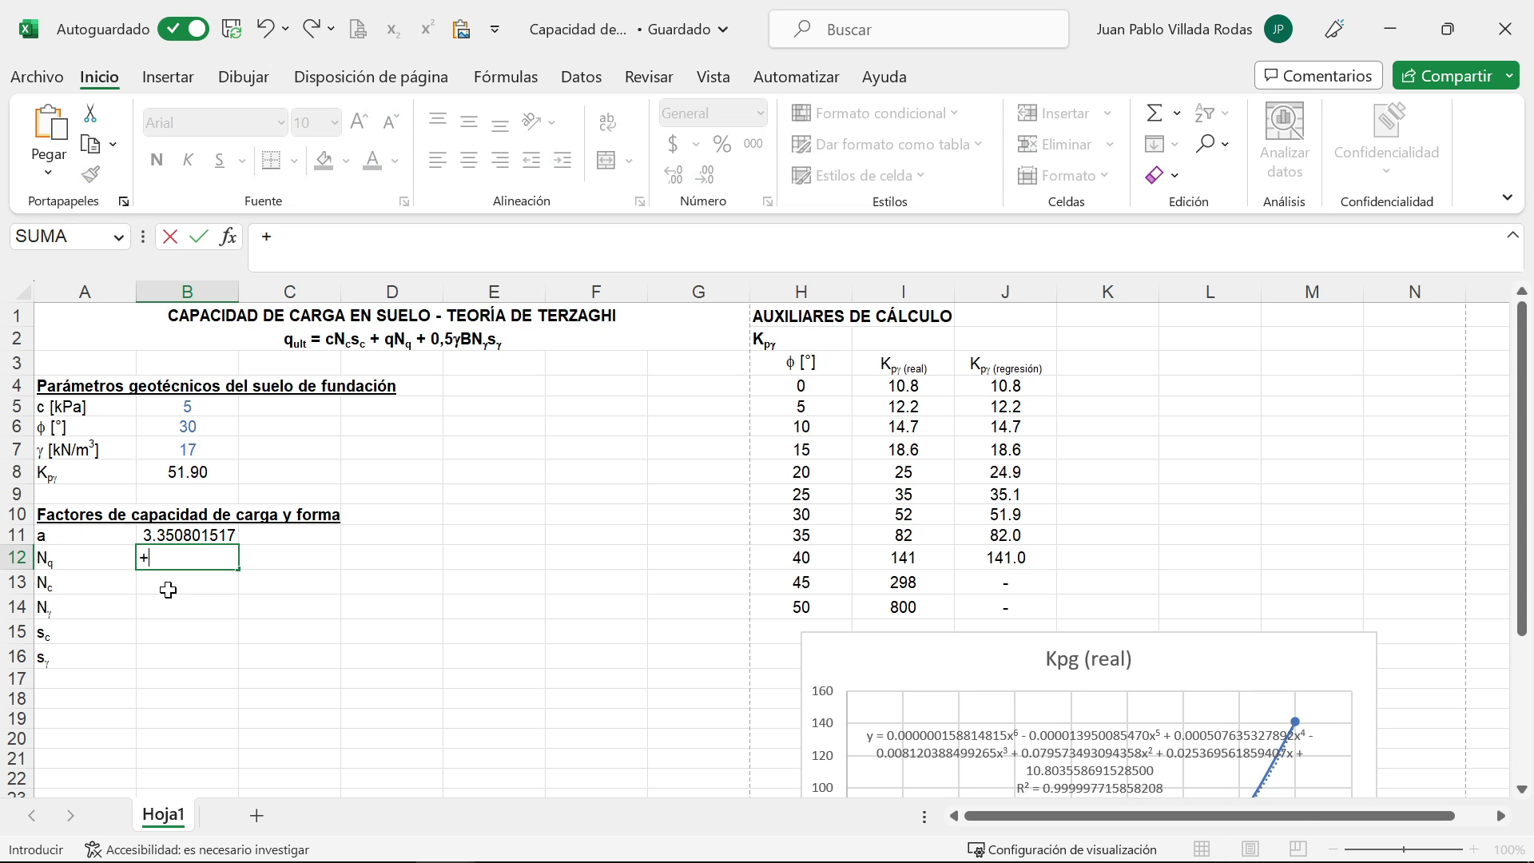
pyautogui.press('Up')
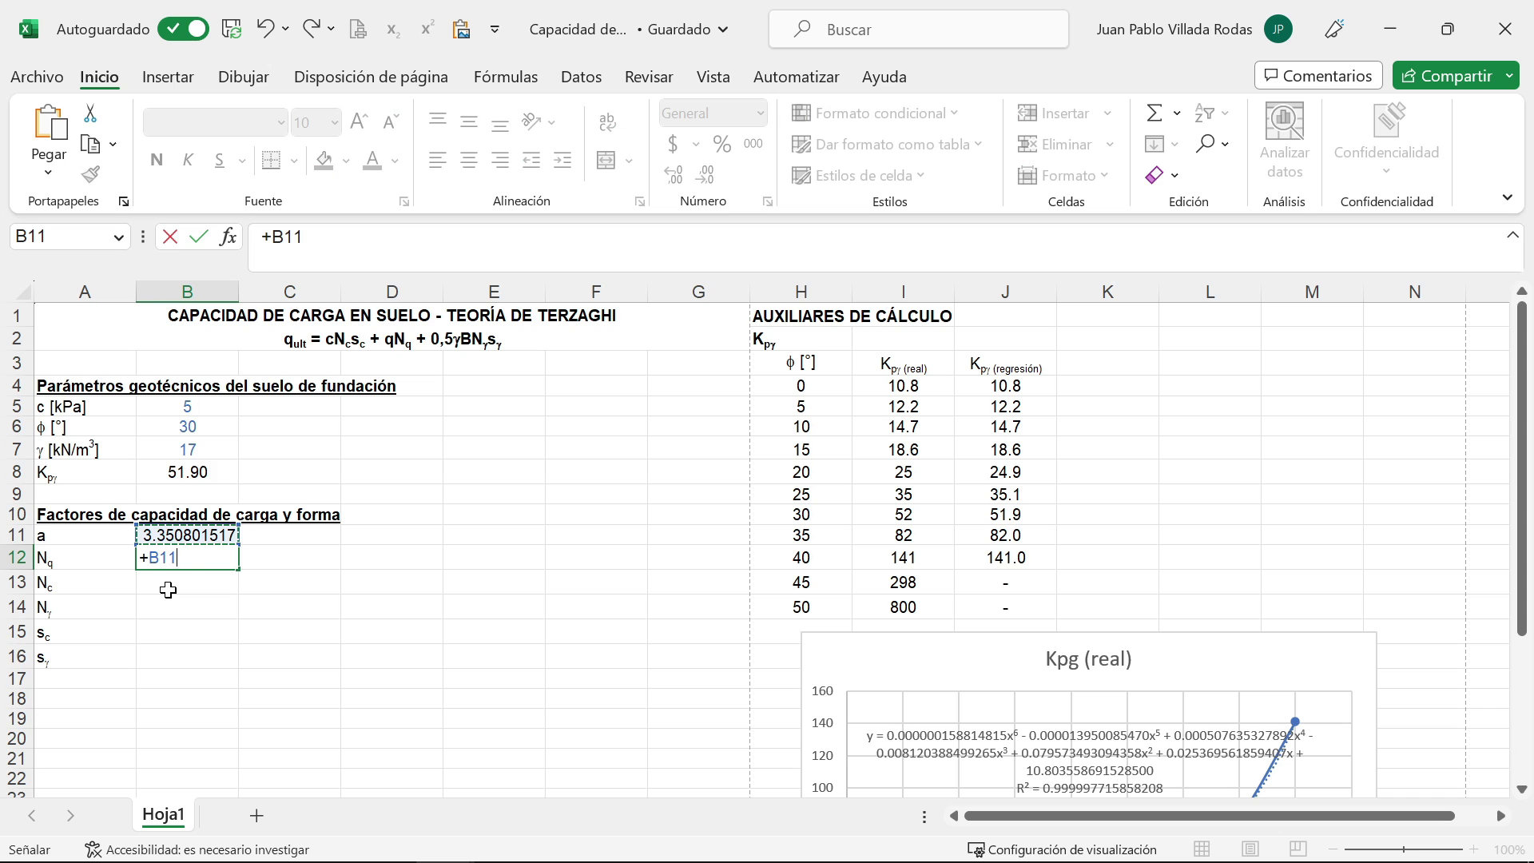
pyautogui.write('^2')
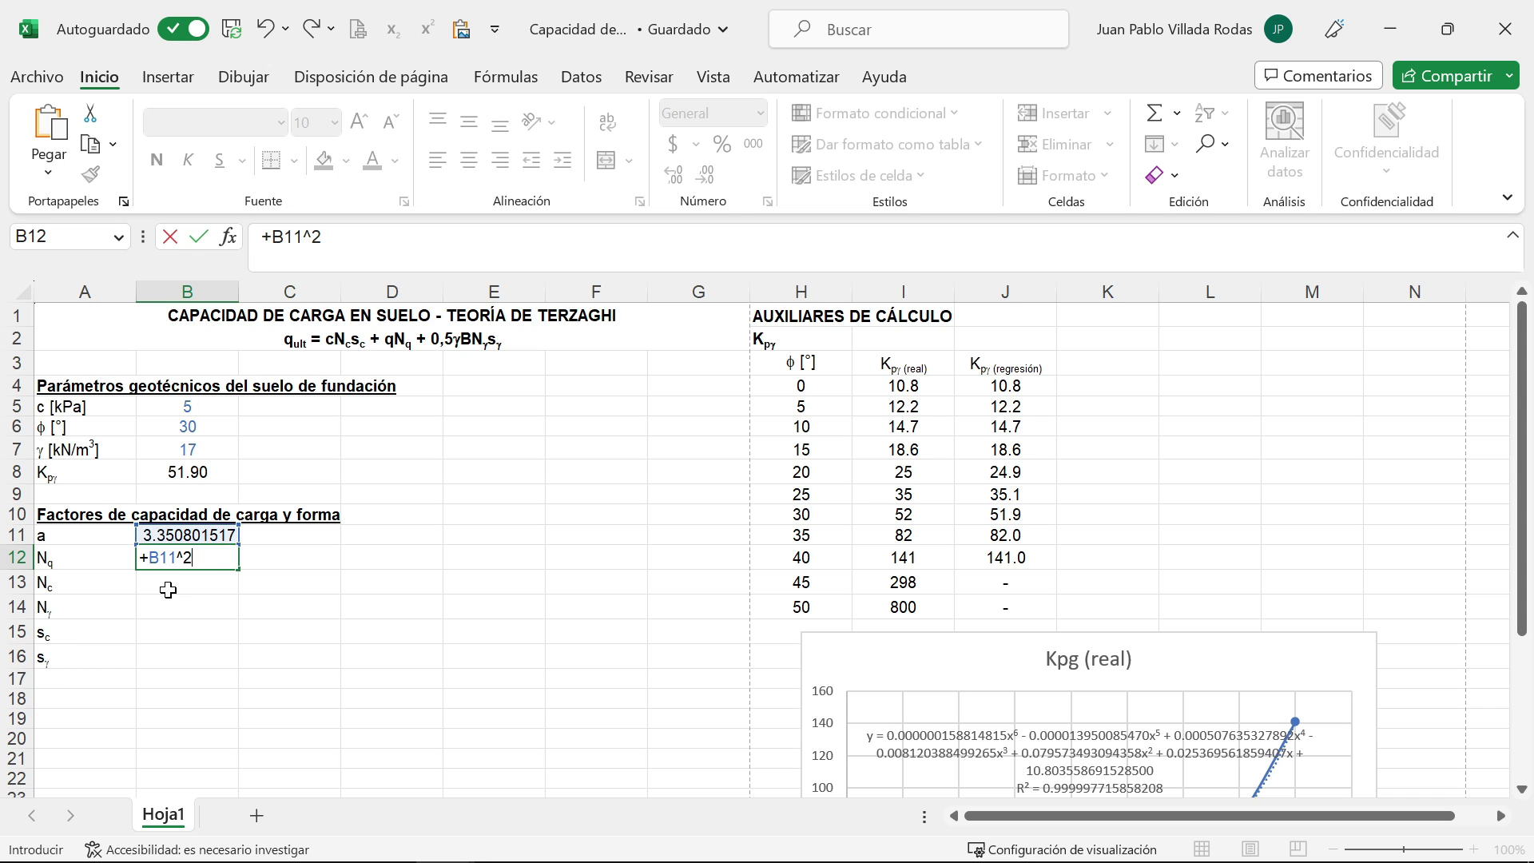
pyautogui.write('/(2*(cos')
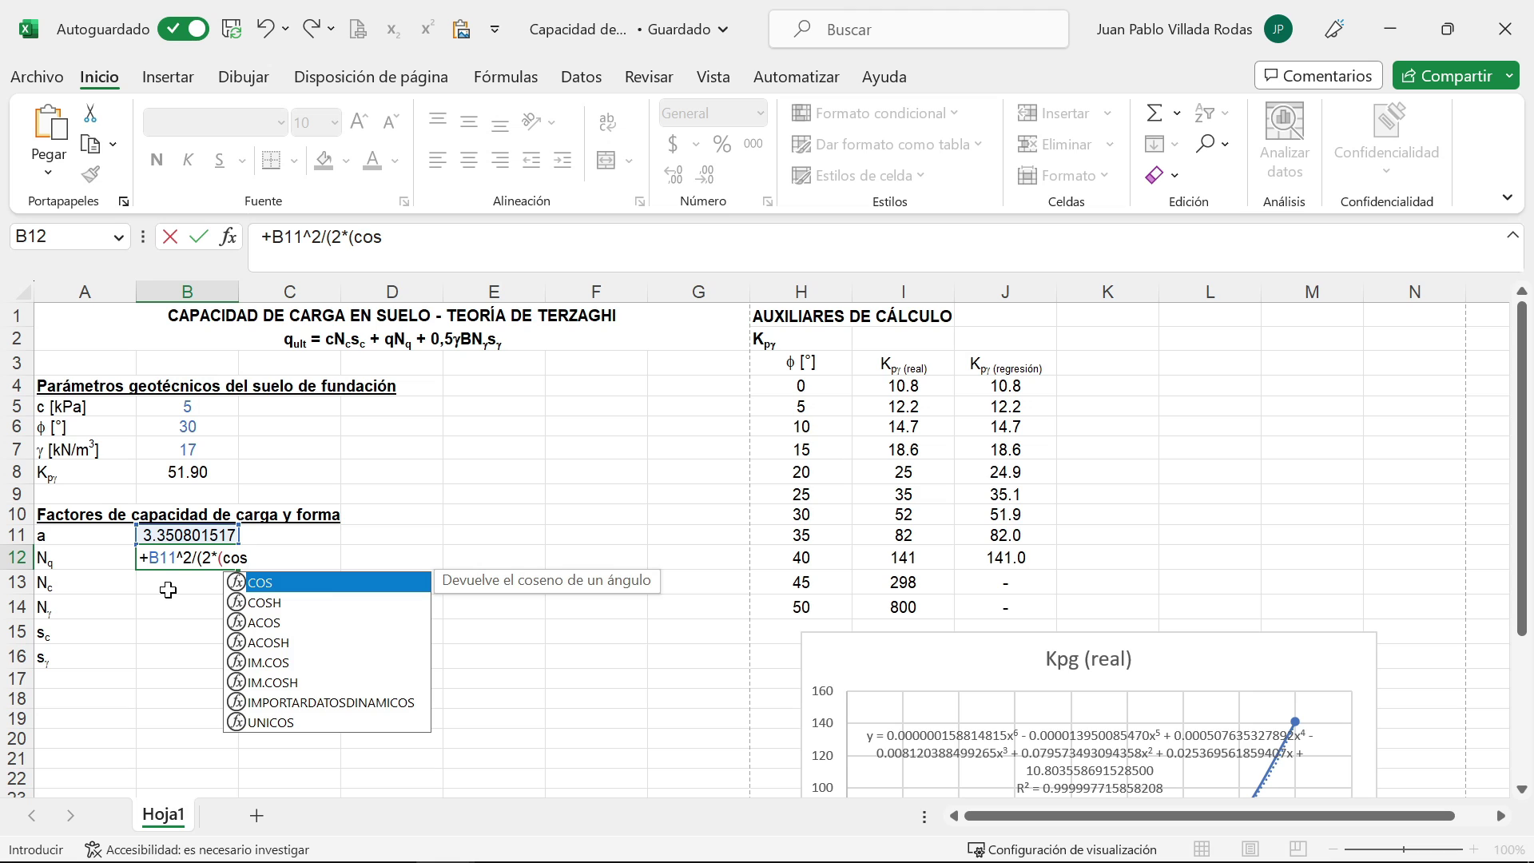
pyautogui.press('Tab')
pyautogui.write('rad')
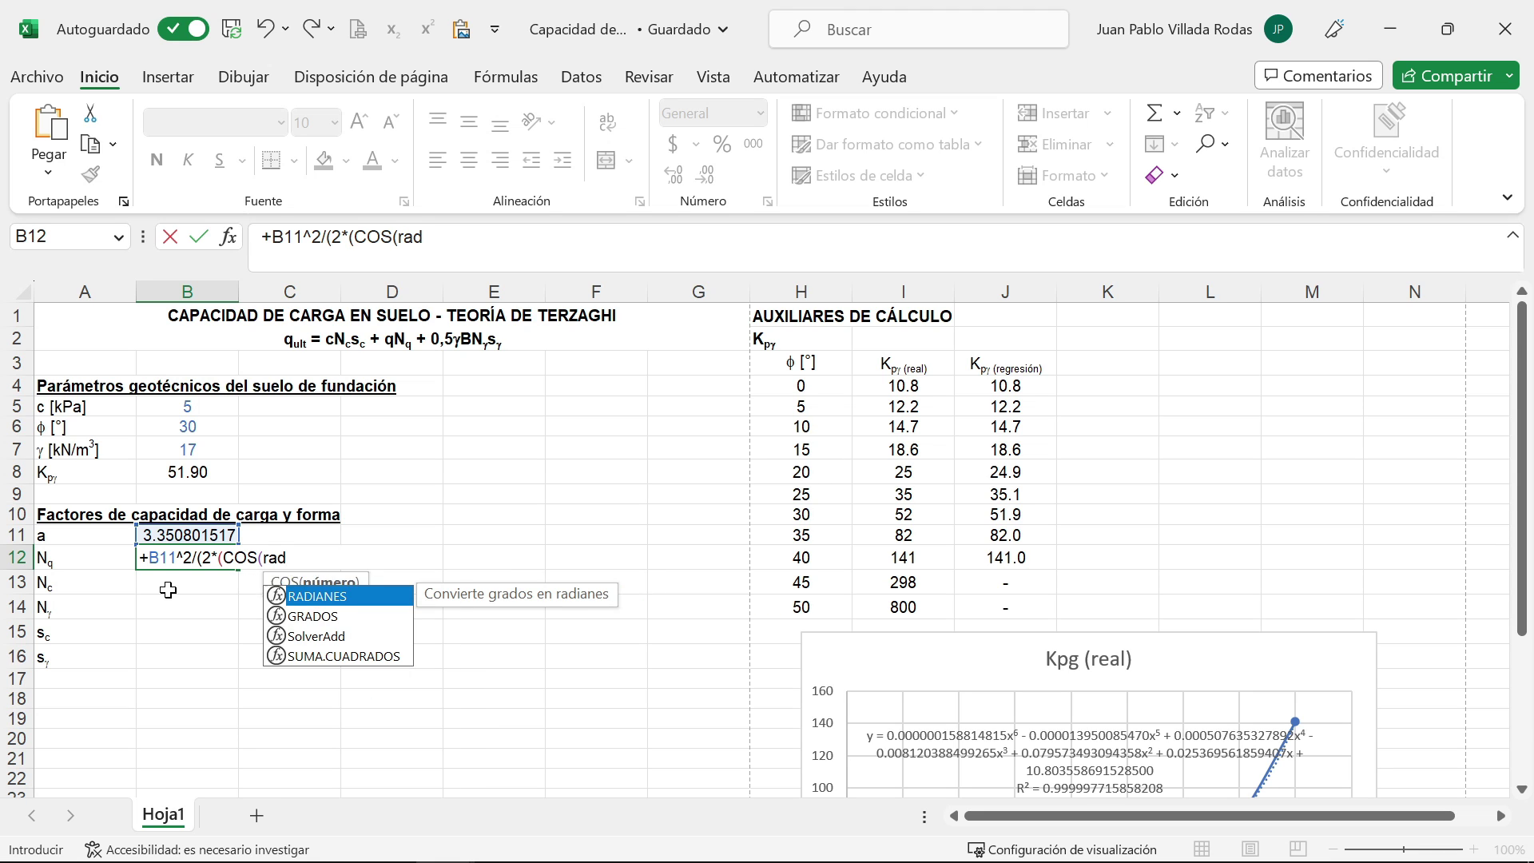
pyautogui.press('Tab')
pyautogui.write('45+')
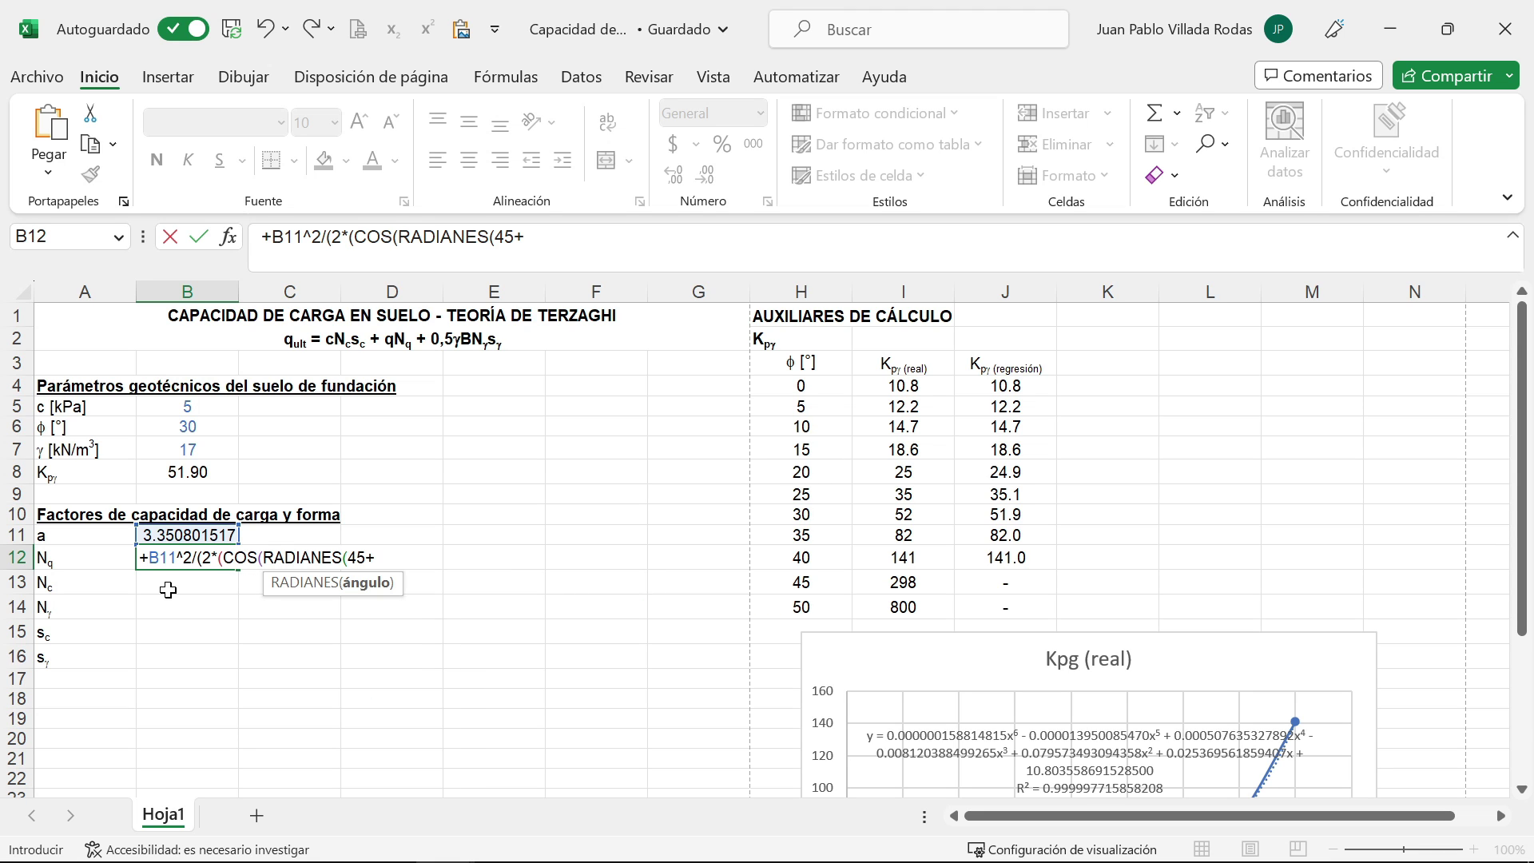
pyautogui.write('0.5*')
pyautogui.click(185, 423)
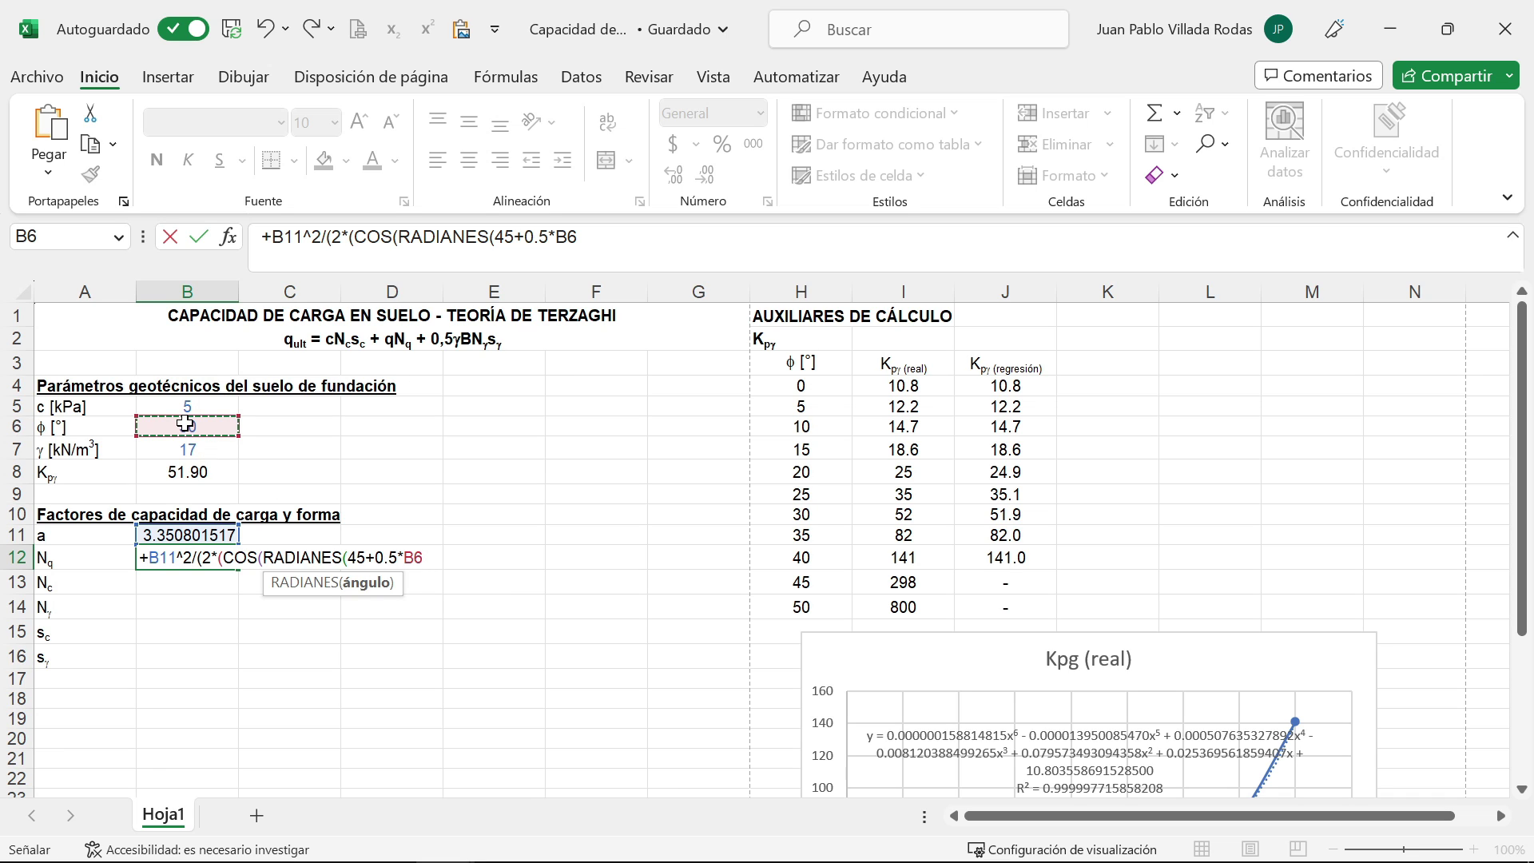
pyautogui.write(')')
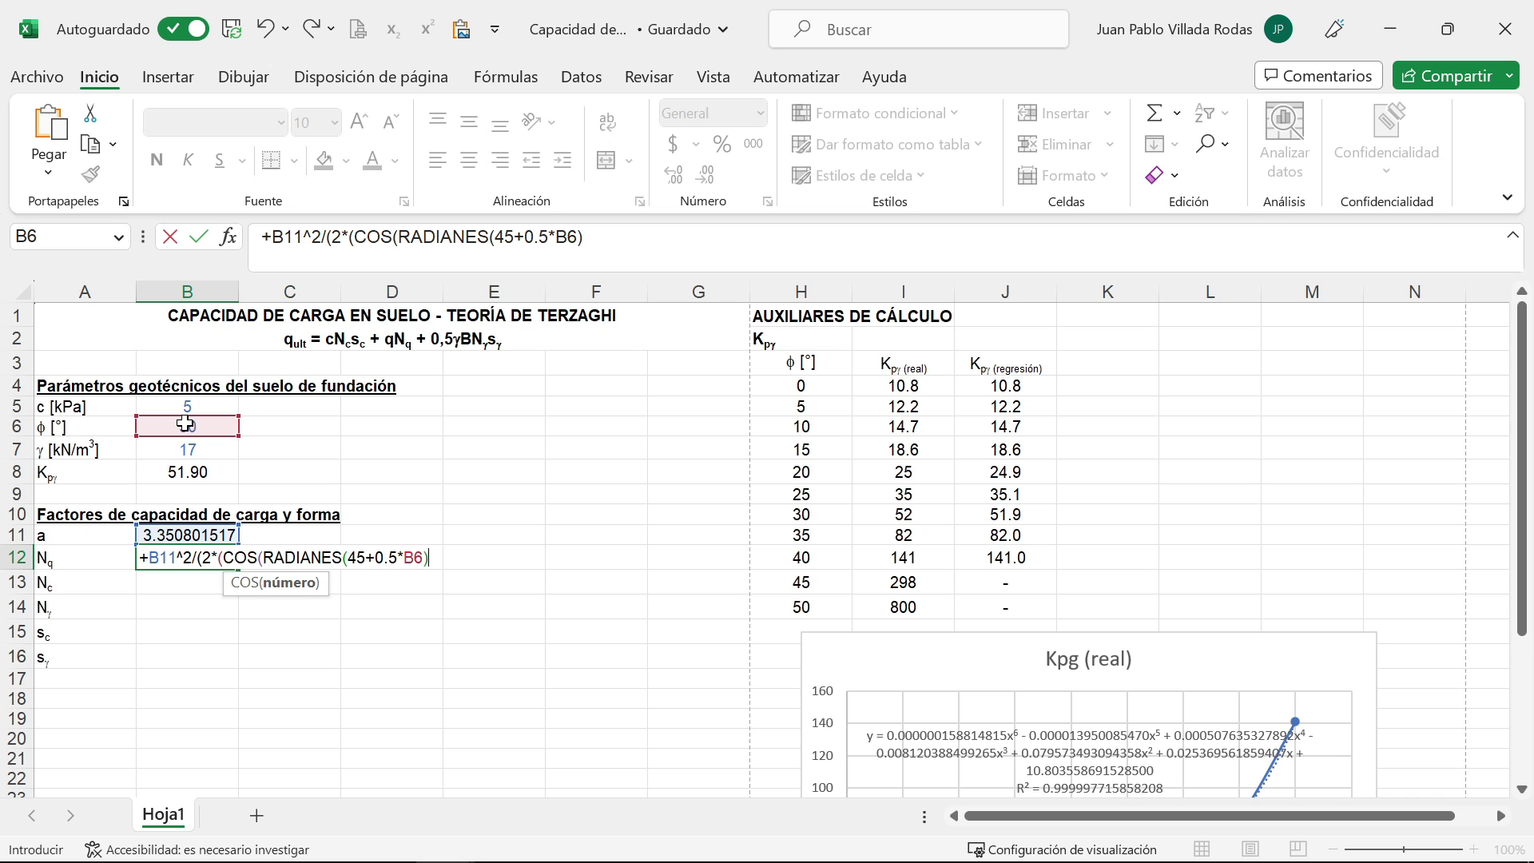
pyautogui.write(')')
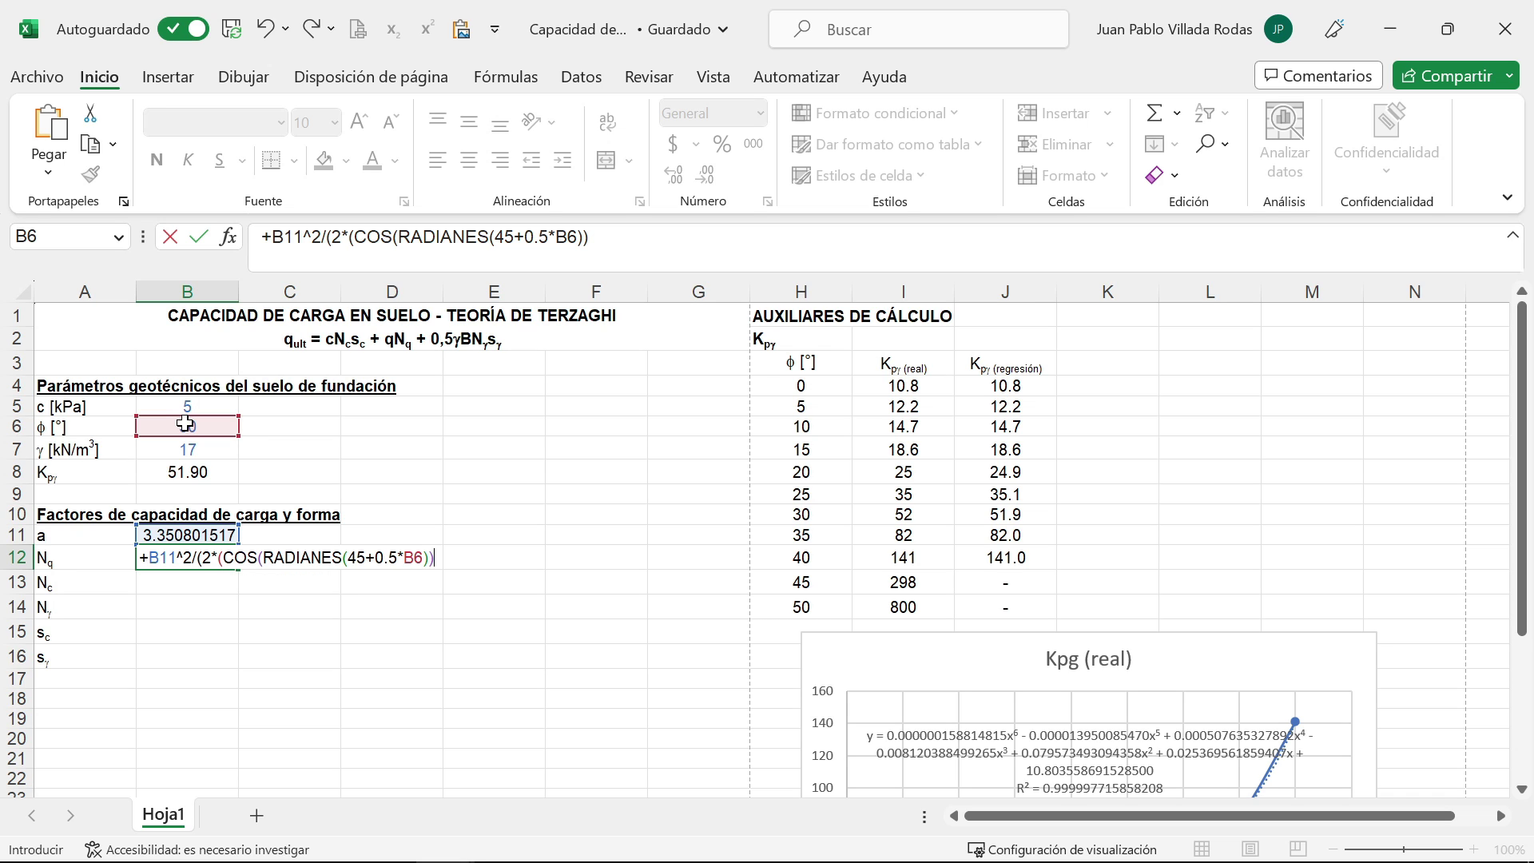
pyautogui.write(')^2)')
pyautogui.press('Return')
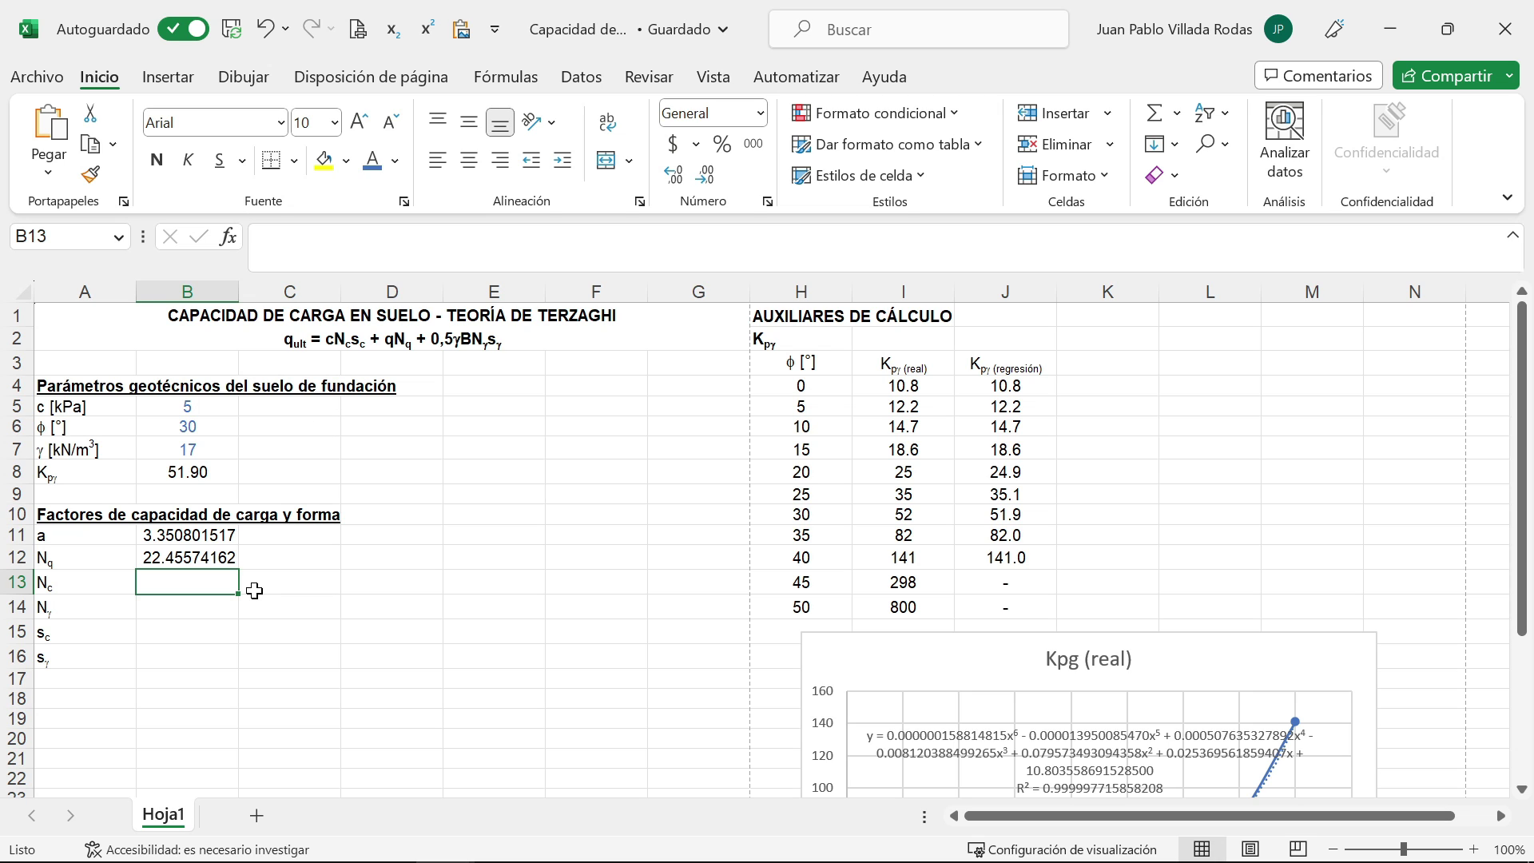
# Step: Enter the Nc formula in B13 as +(B12-1)*COT(RADIANES(B6))
pyautogui.write('+')
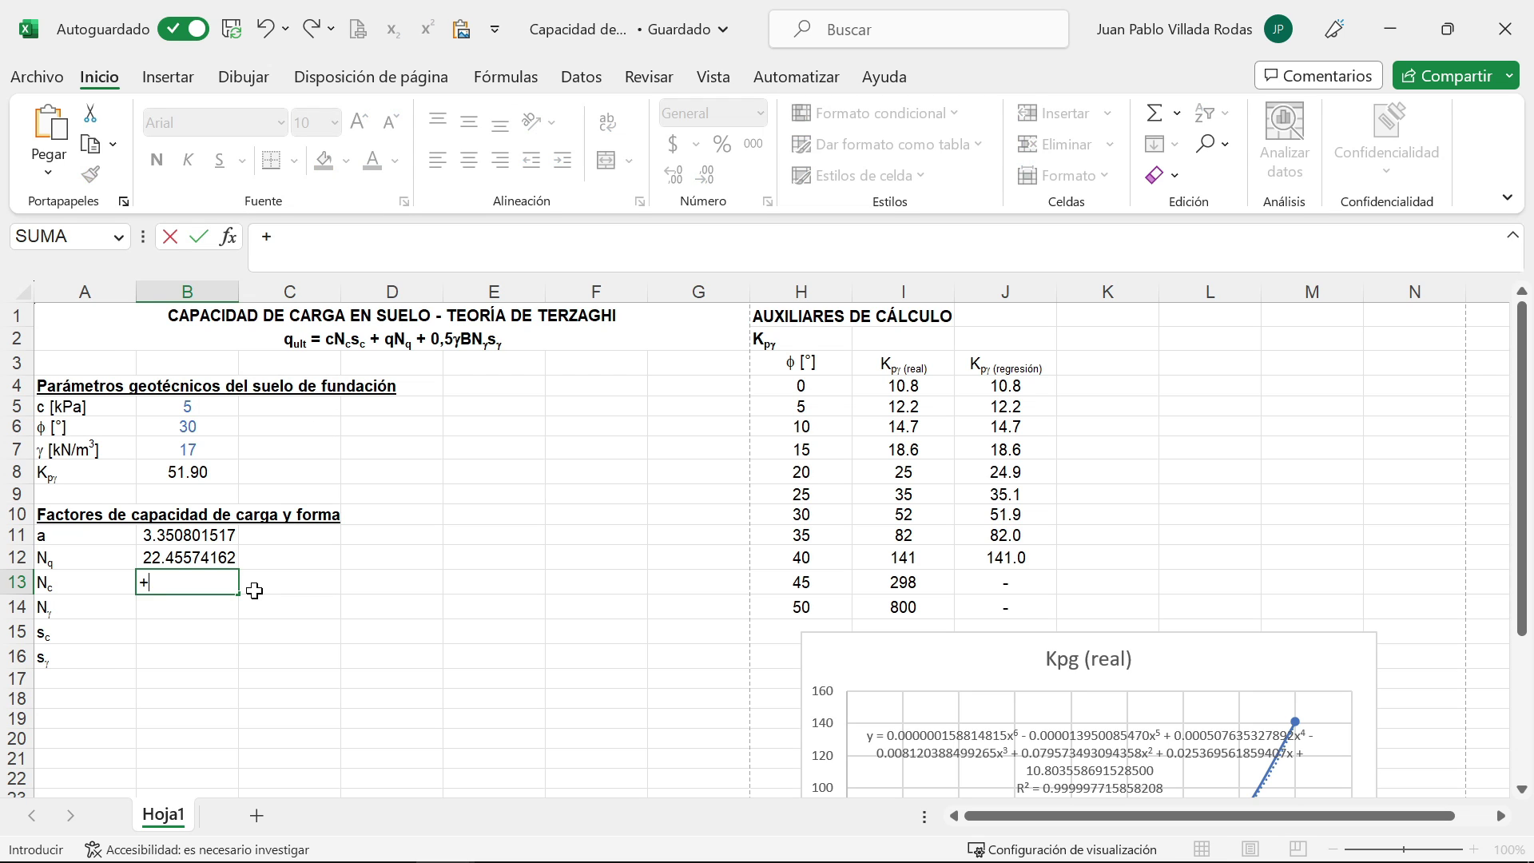
pyautogui.write('(')
pyautogui.press('Up')
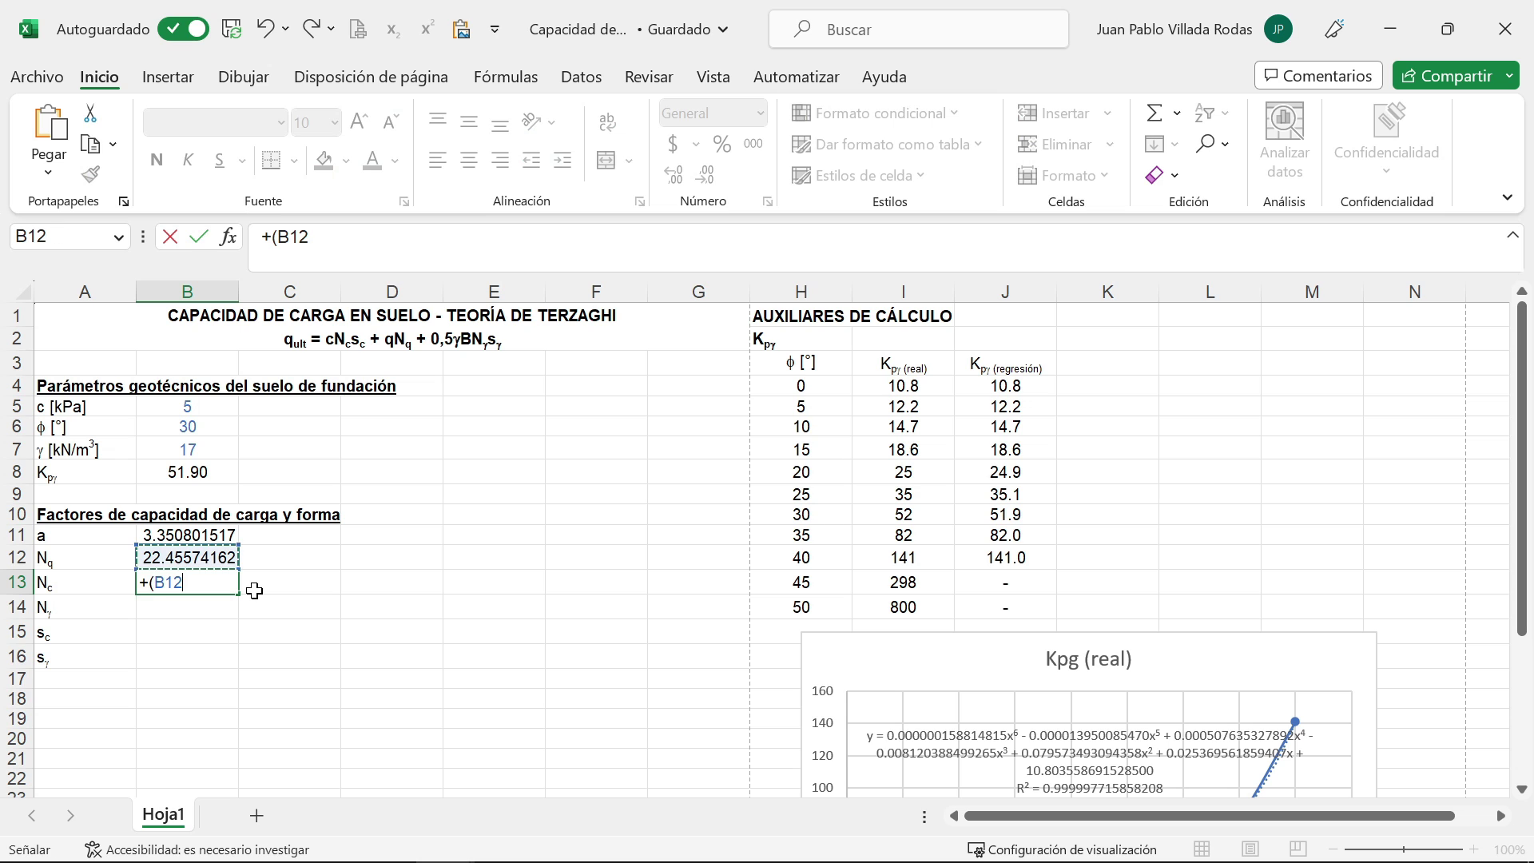
pyautogui.write('-1)*cot')
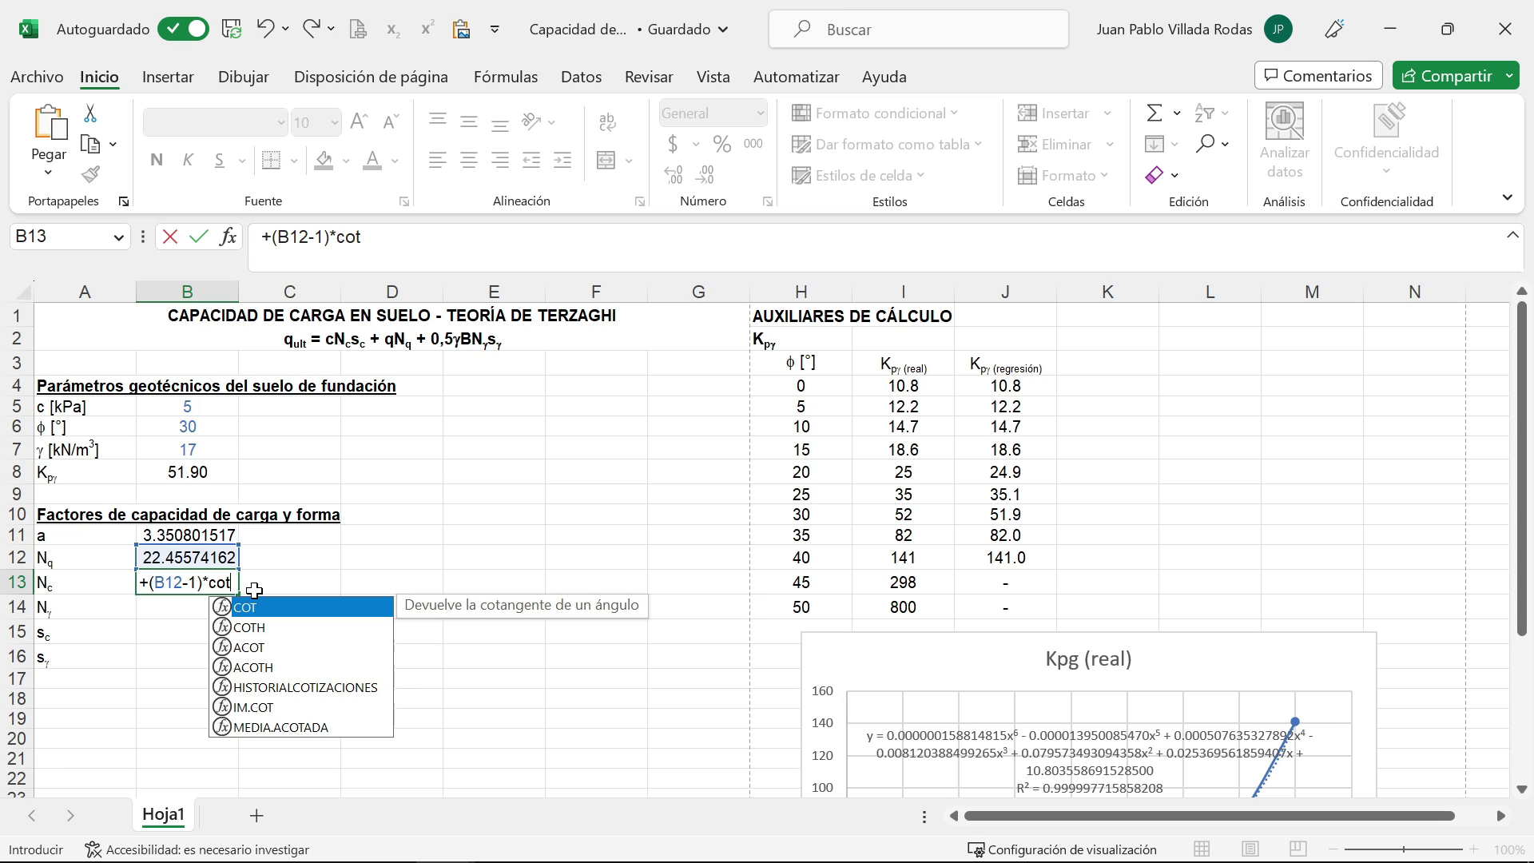
pyautogui.press('Tab')
pyautogui.write('rad')
pyautogui.press('Tab')
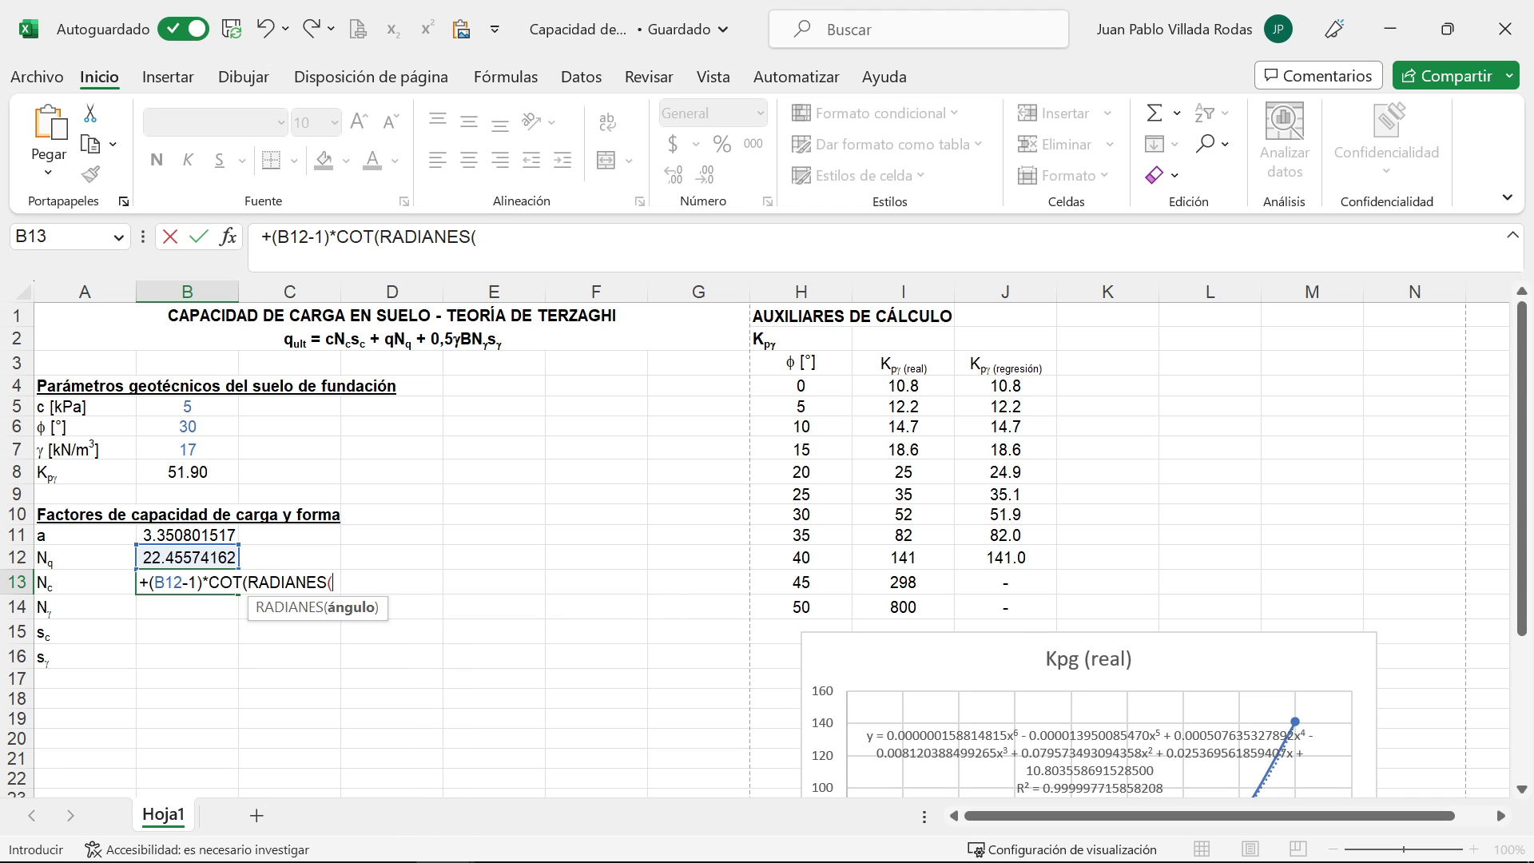
pyautogui.click(199, 430)
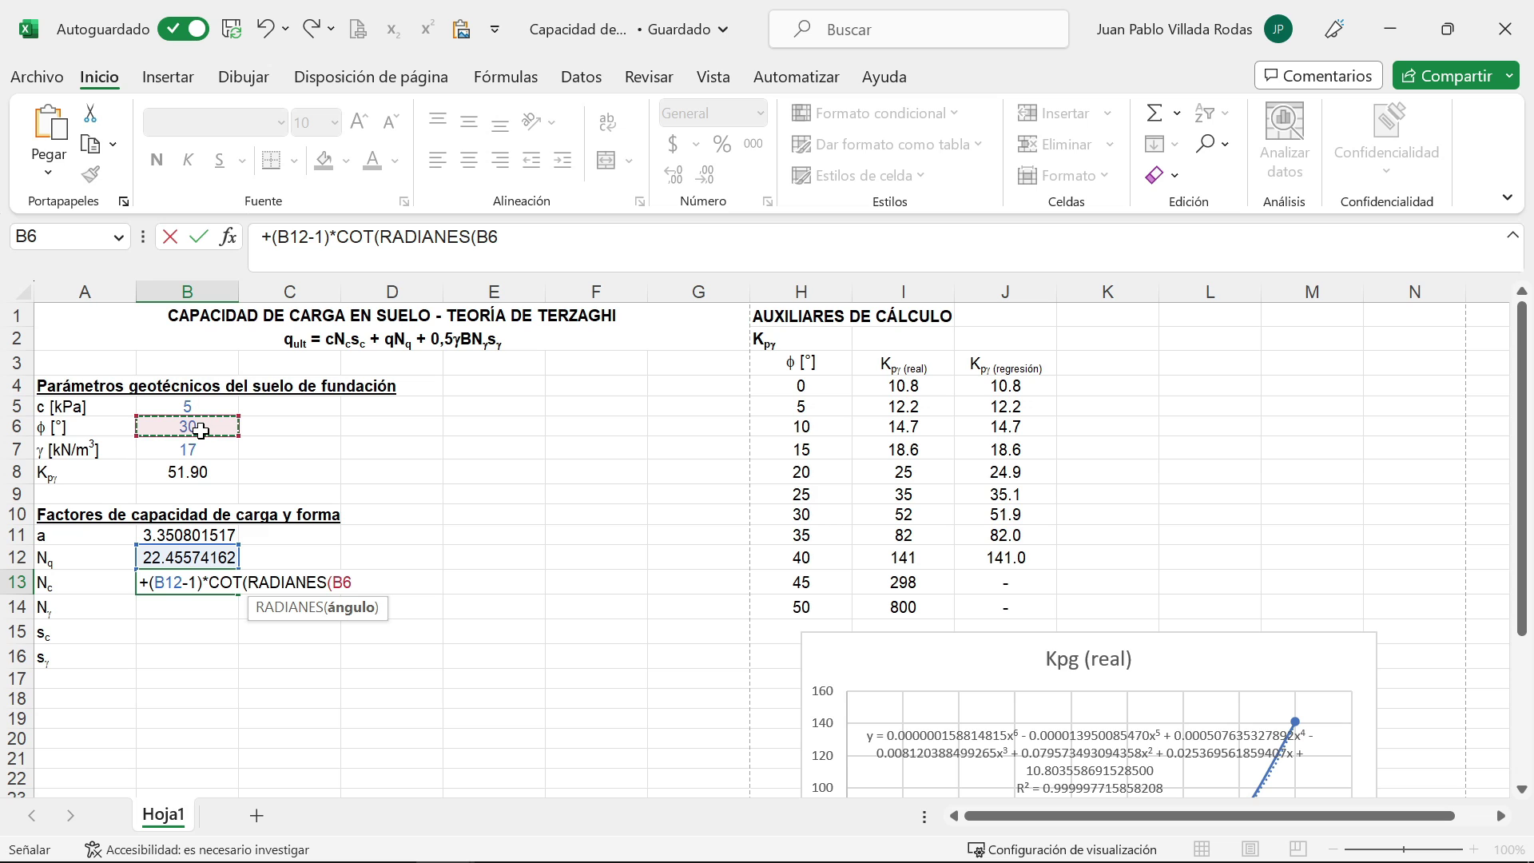
pyautogui.write(')')
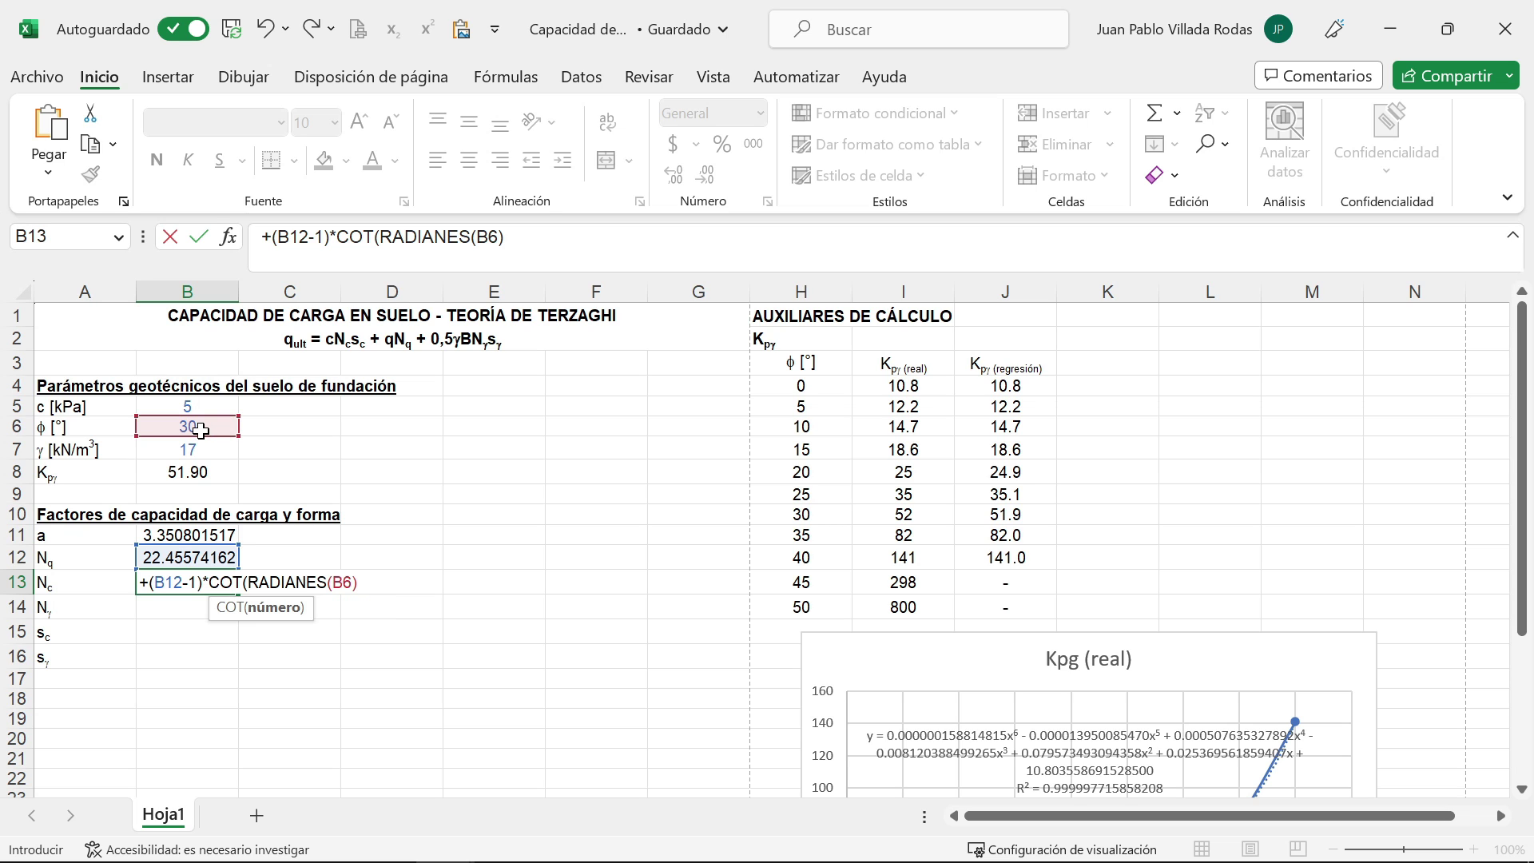
pyautogui.write(')')
pyautogui.press('Return')
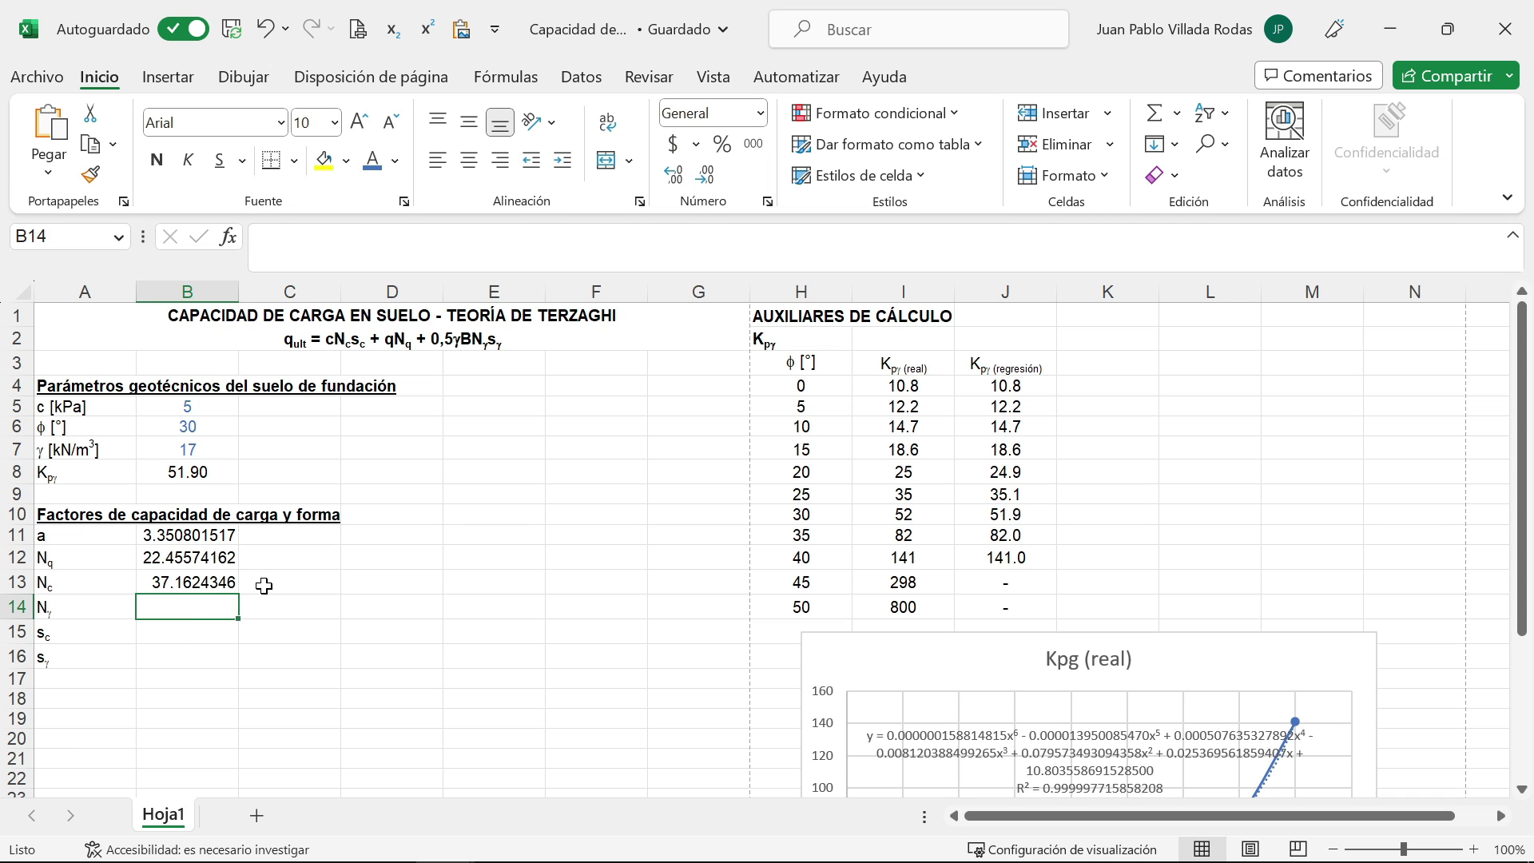
# Step: Write the first part of the Nγ formula in B14 as +0.5*TAN(RADIANES(B6))
pyautogui.write('+')
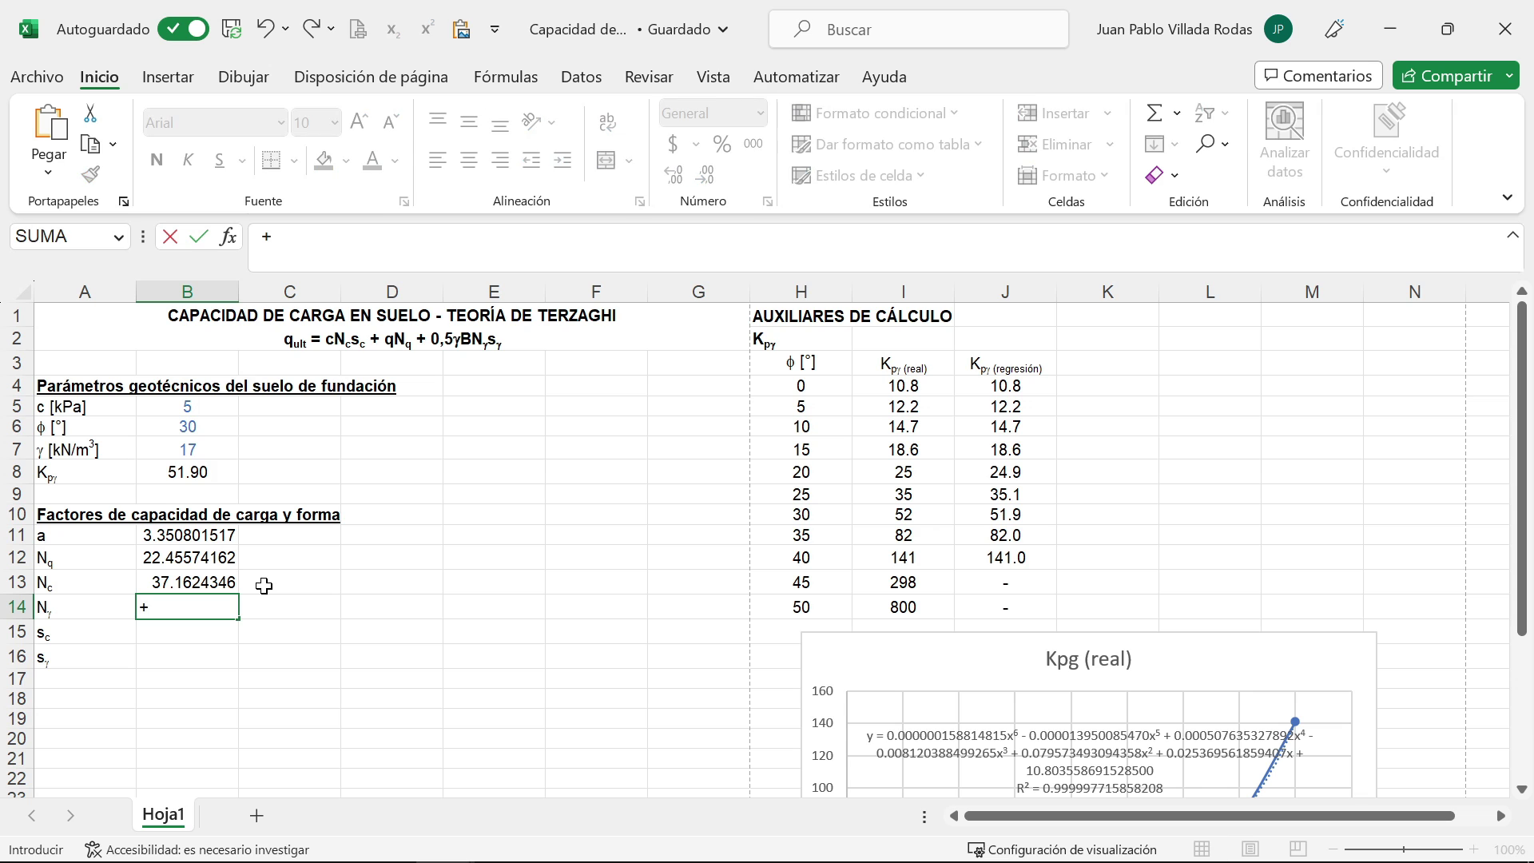
pyautogui.write('0.5*ta')
pyautogui.press('Tab')
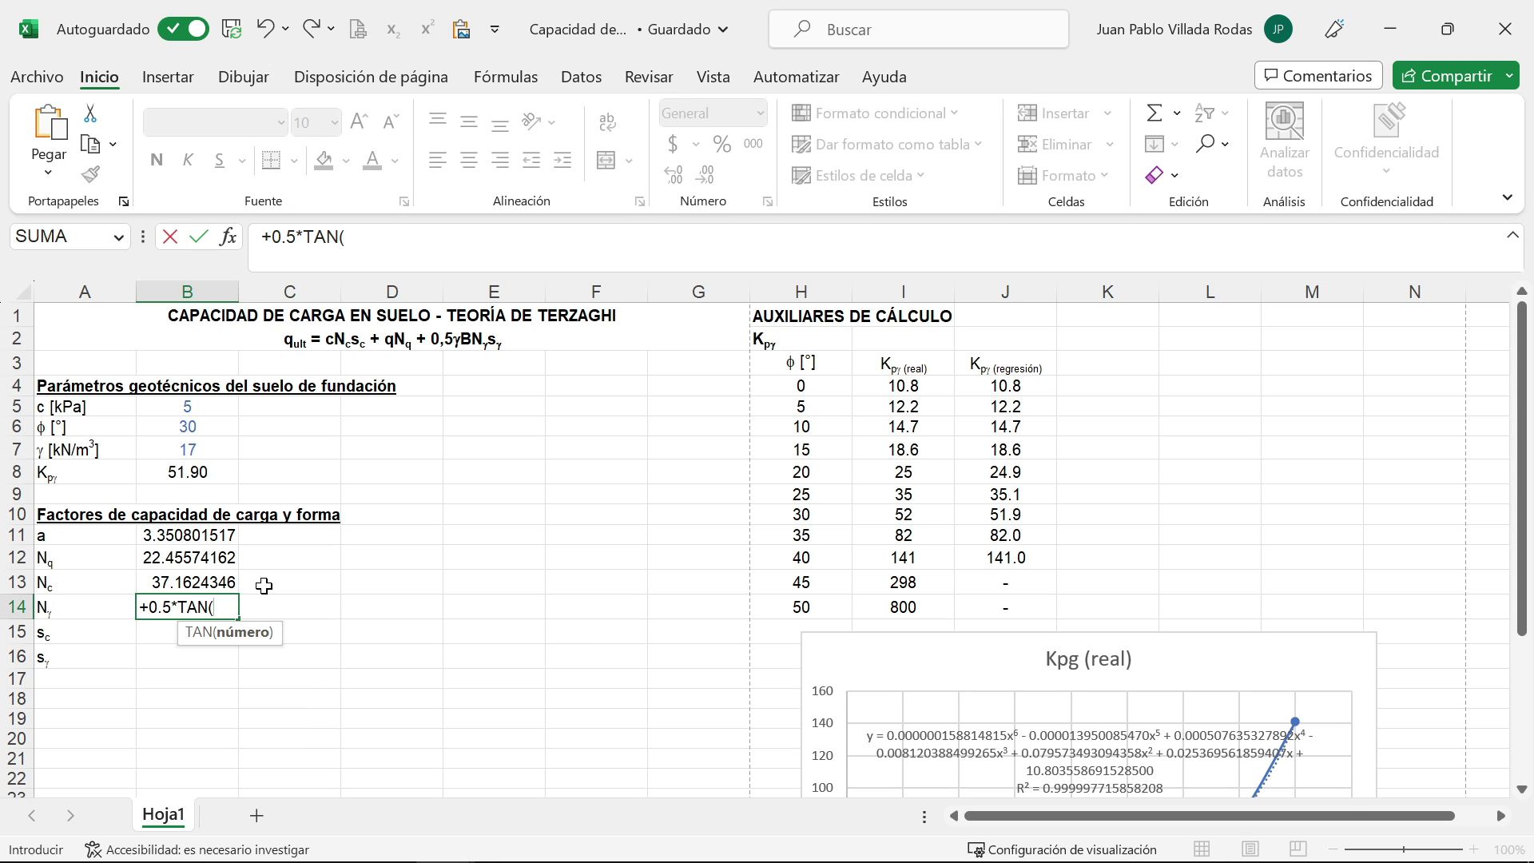
pyautogui.write('rad')
pyautogui.press('Tab')
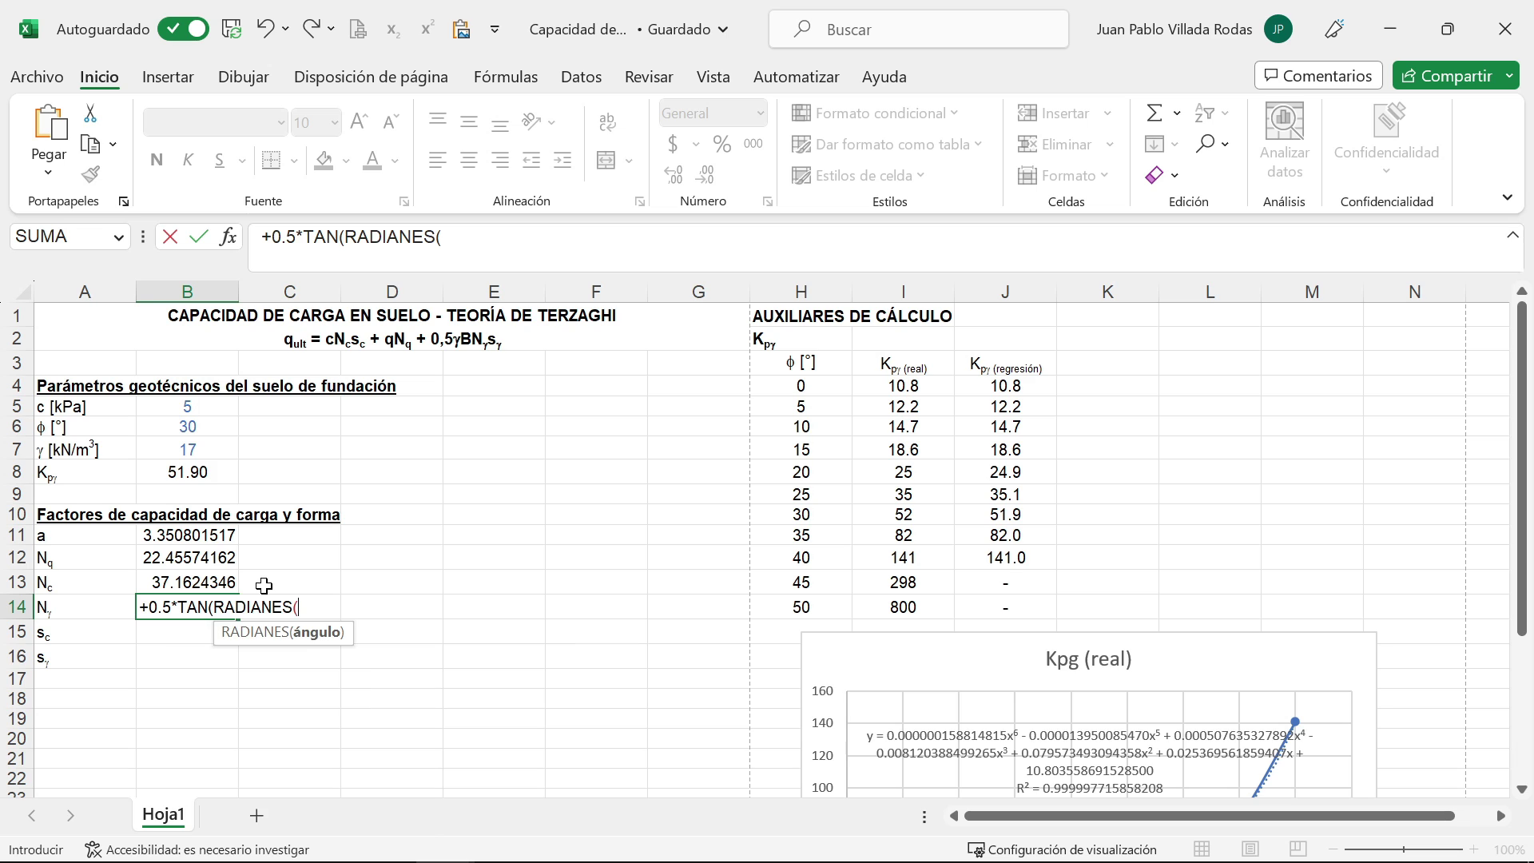
pyautogui.click(176, 428)
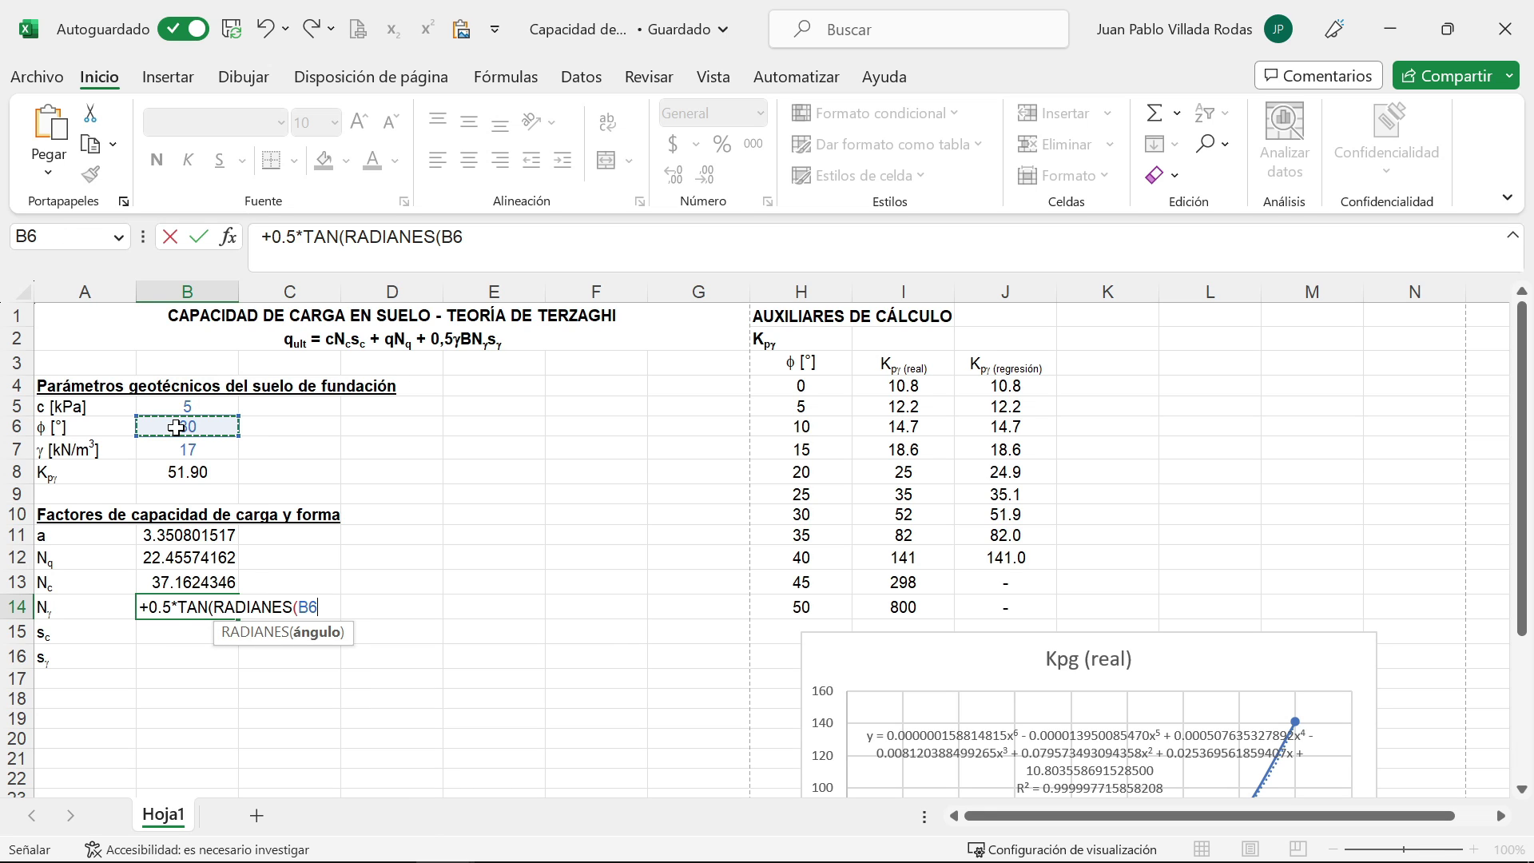
pyautogui.write('))')
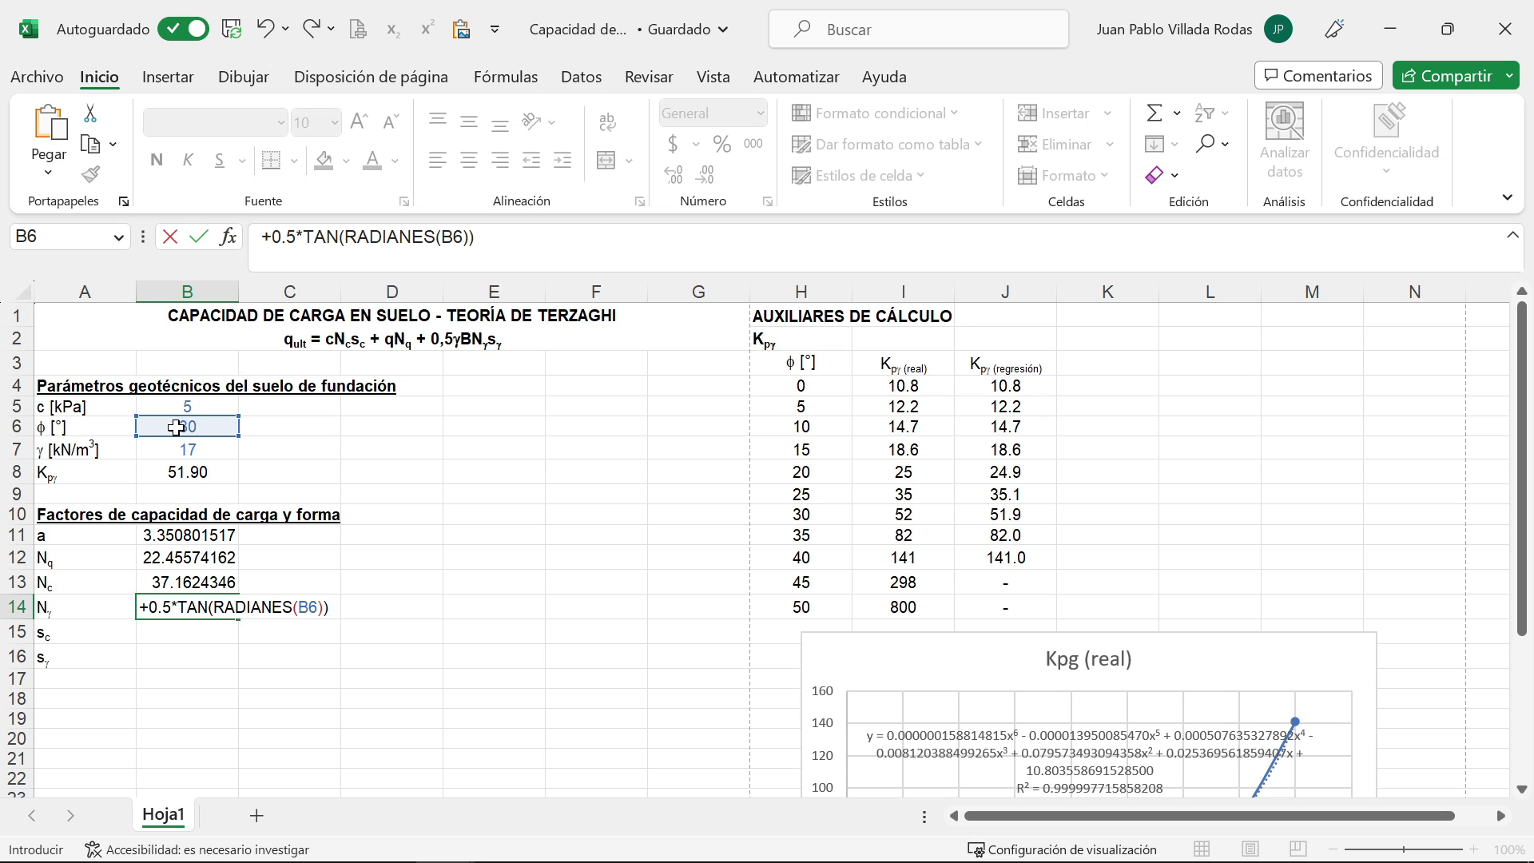
# Step: Complete the B14 formula for Nγ by multiplying by ((B8/(COS(RADIANES(B6)))^2)-1)
pyautogui.write('*((')
pyautogui.click(187, 477)
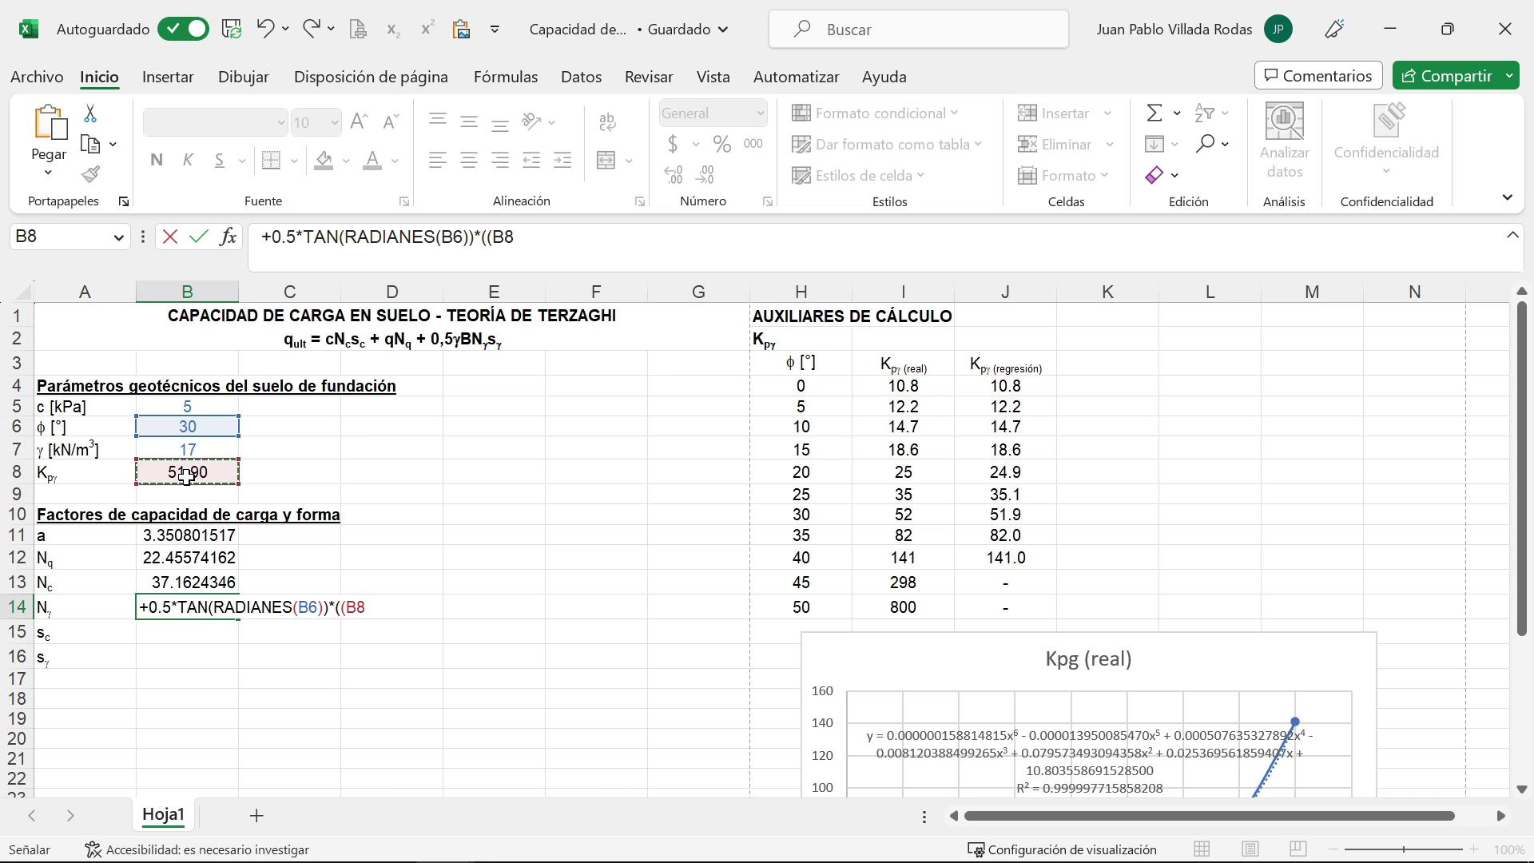
pyautogui.write('/(')
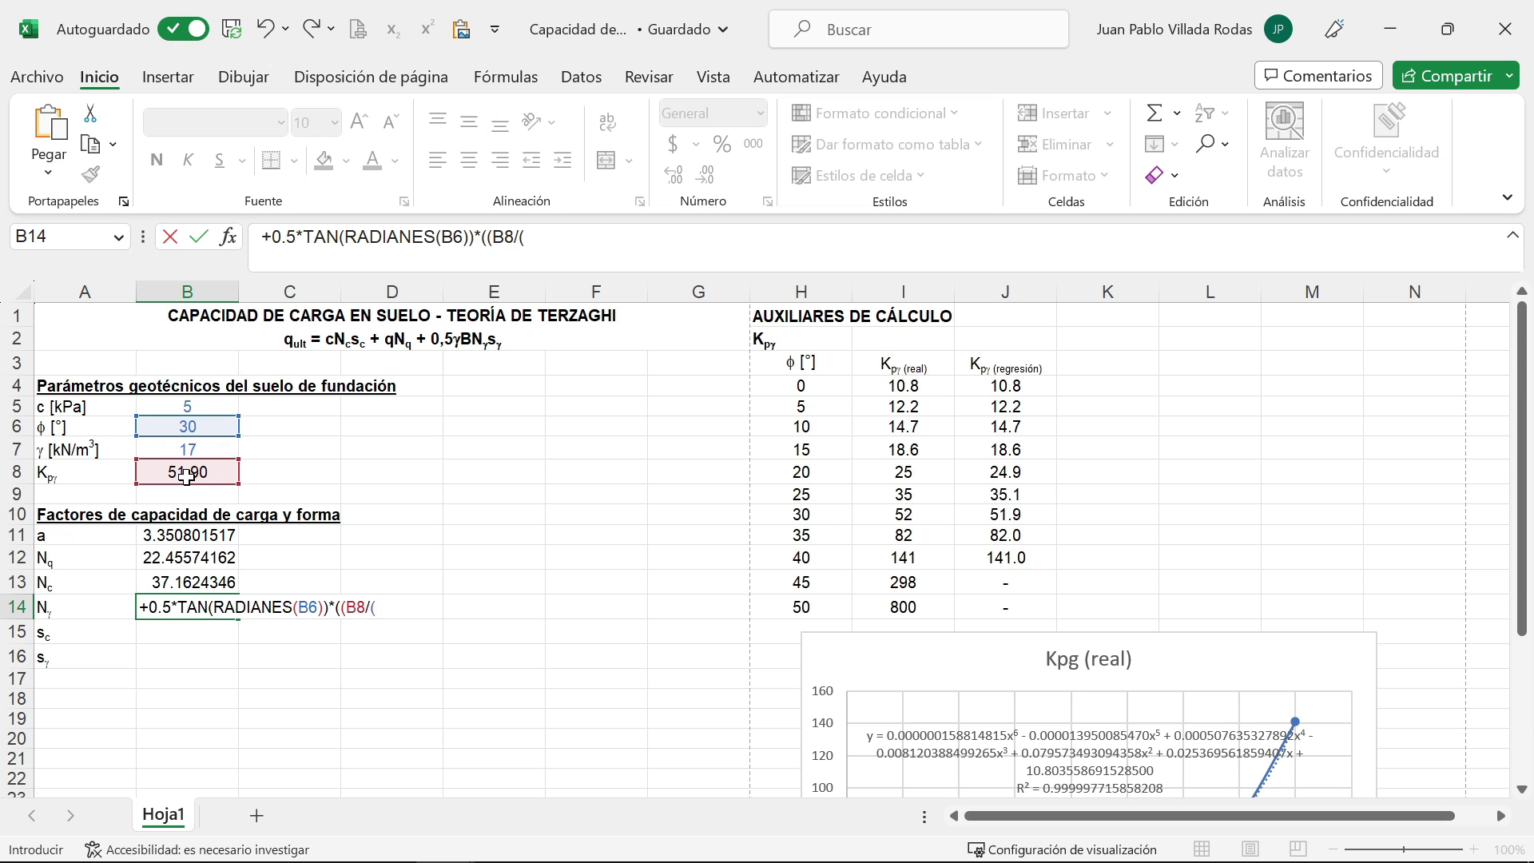
pyautogui.write('cos')
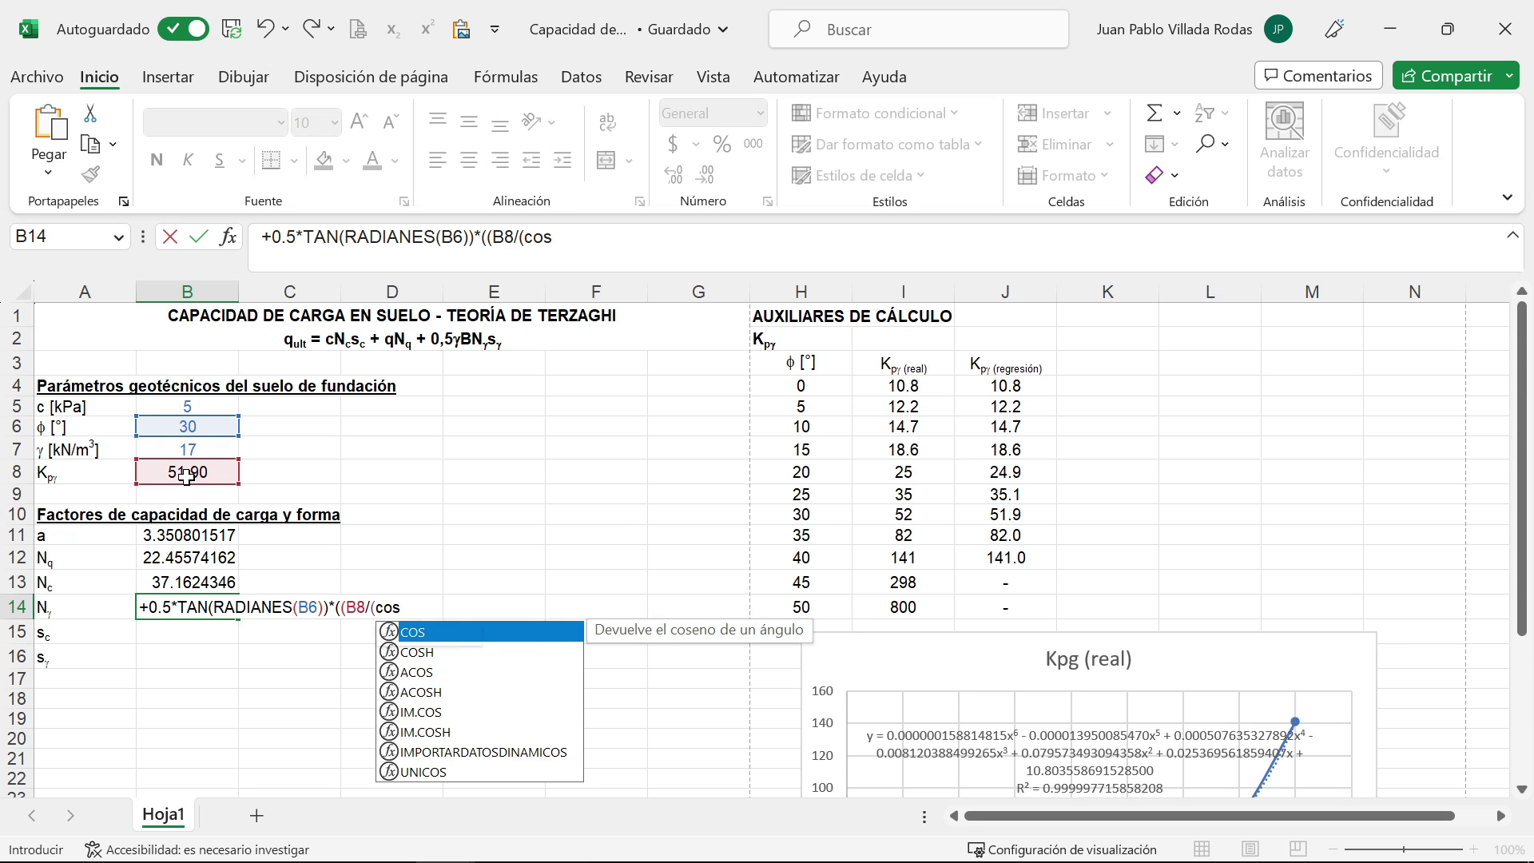
pyautogui.press('Tab')
pyautogui.write('rad')
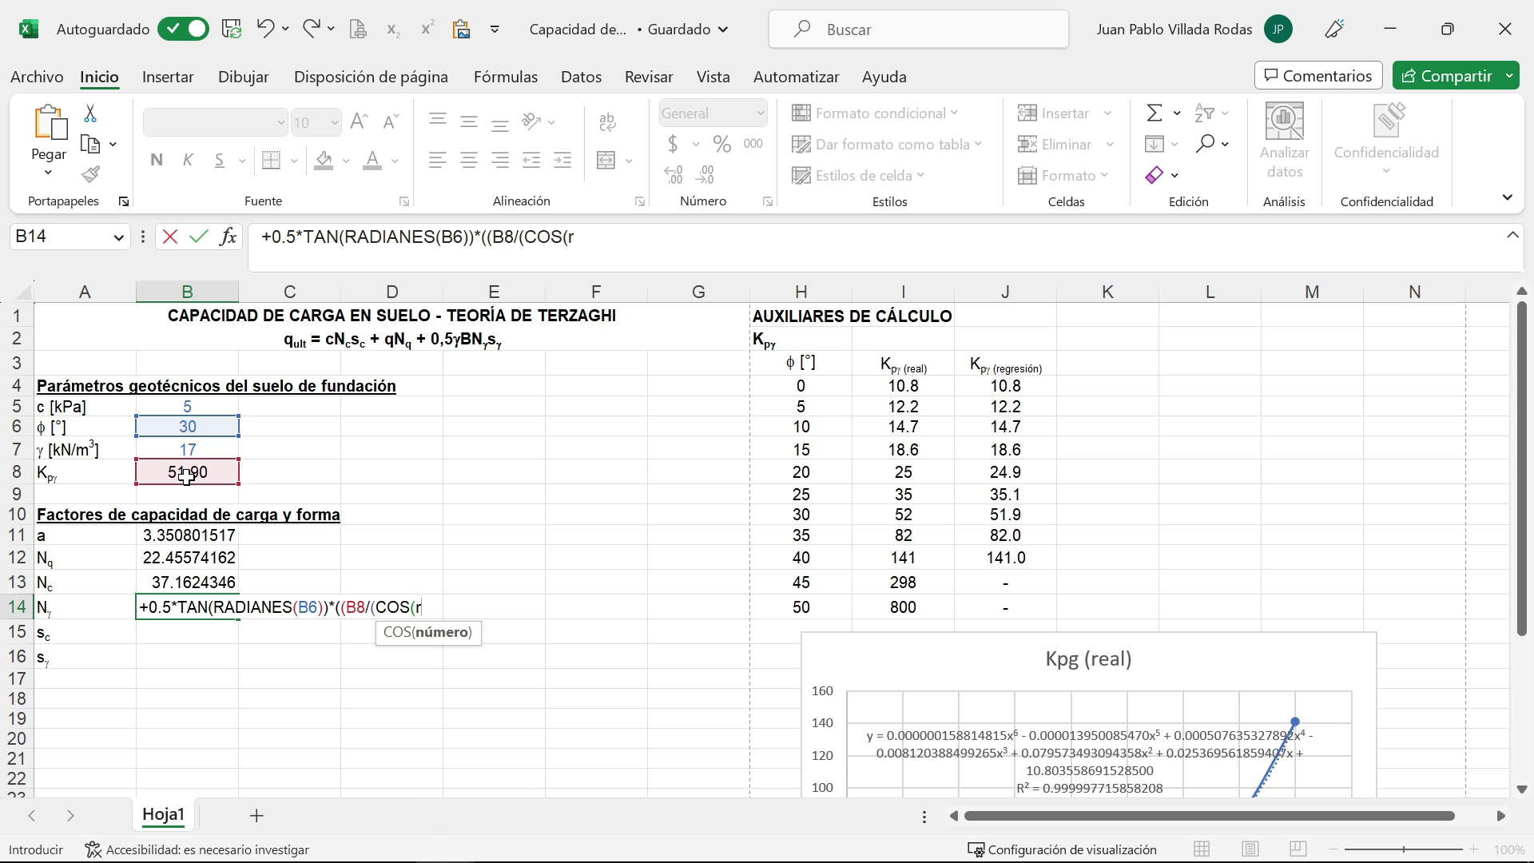
pyautogui.press('Tab')
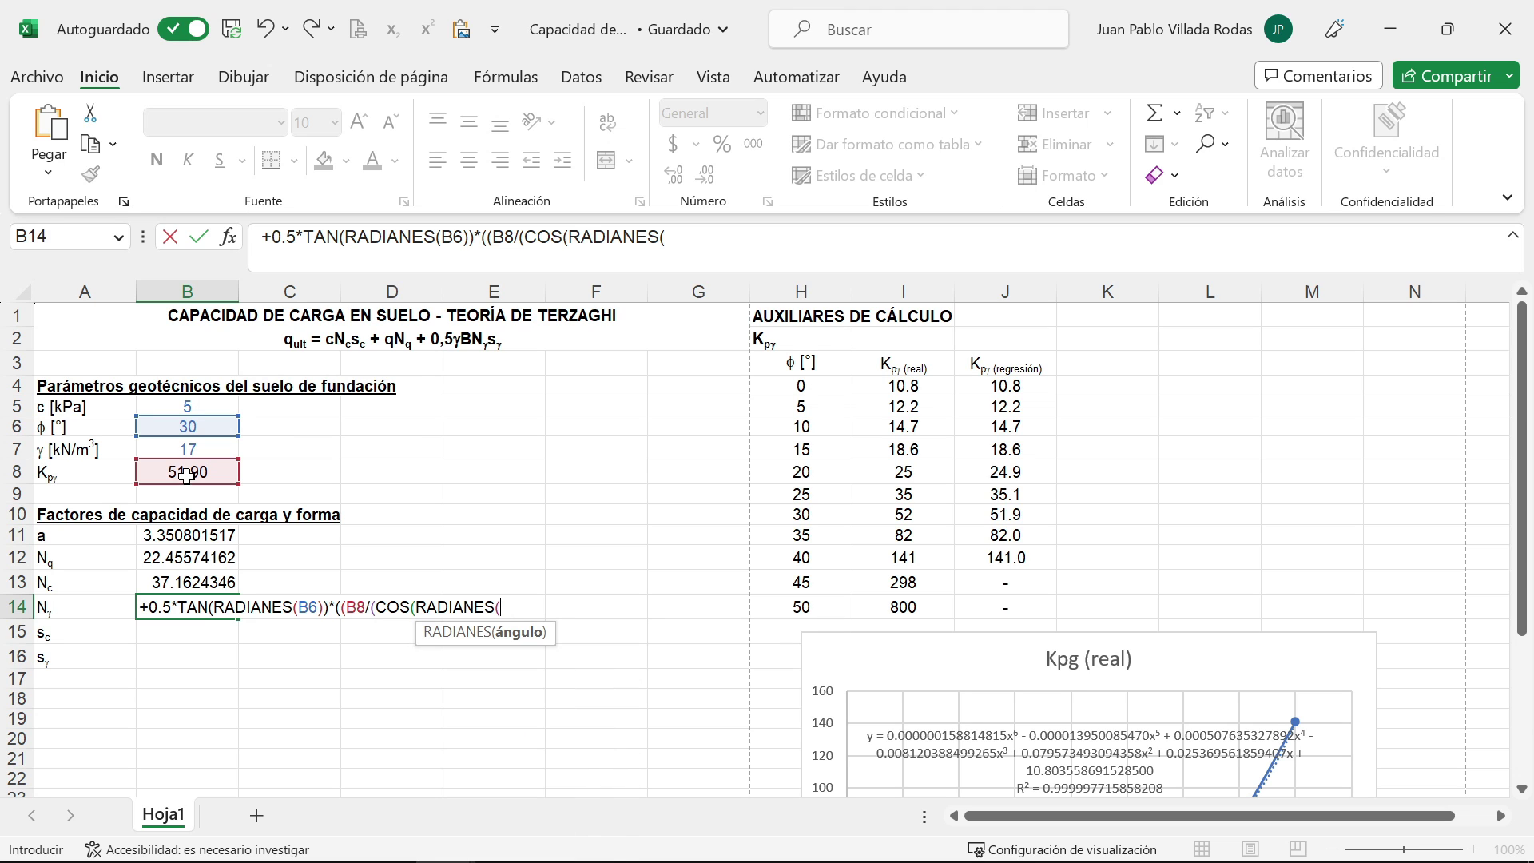
pyautogui.click(199, 424)
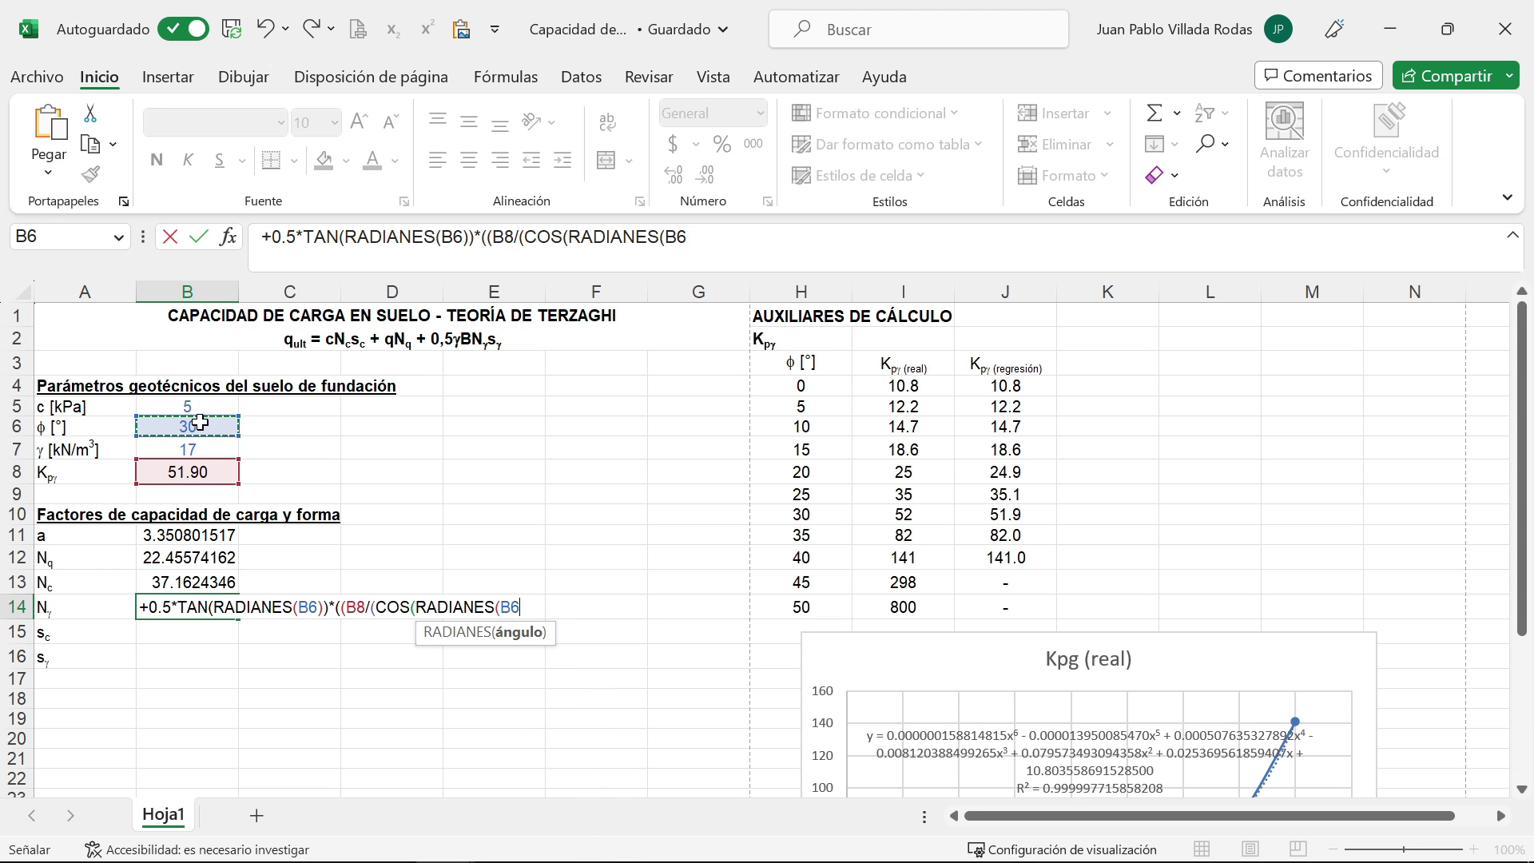
pyautogui.write('))')
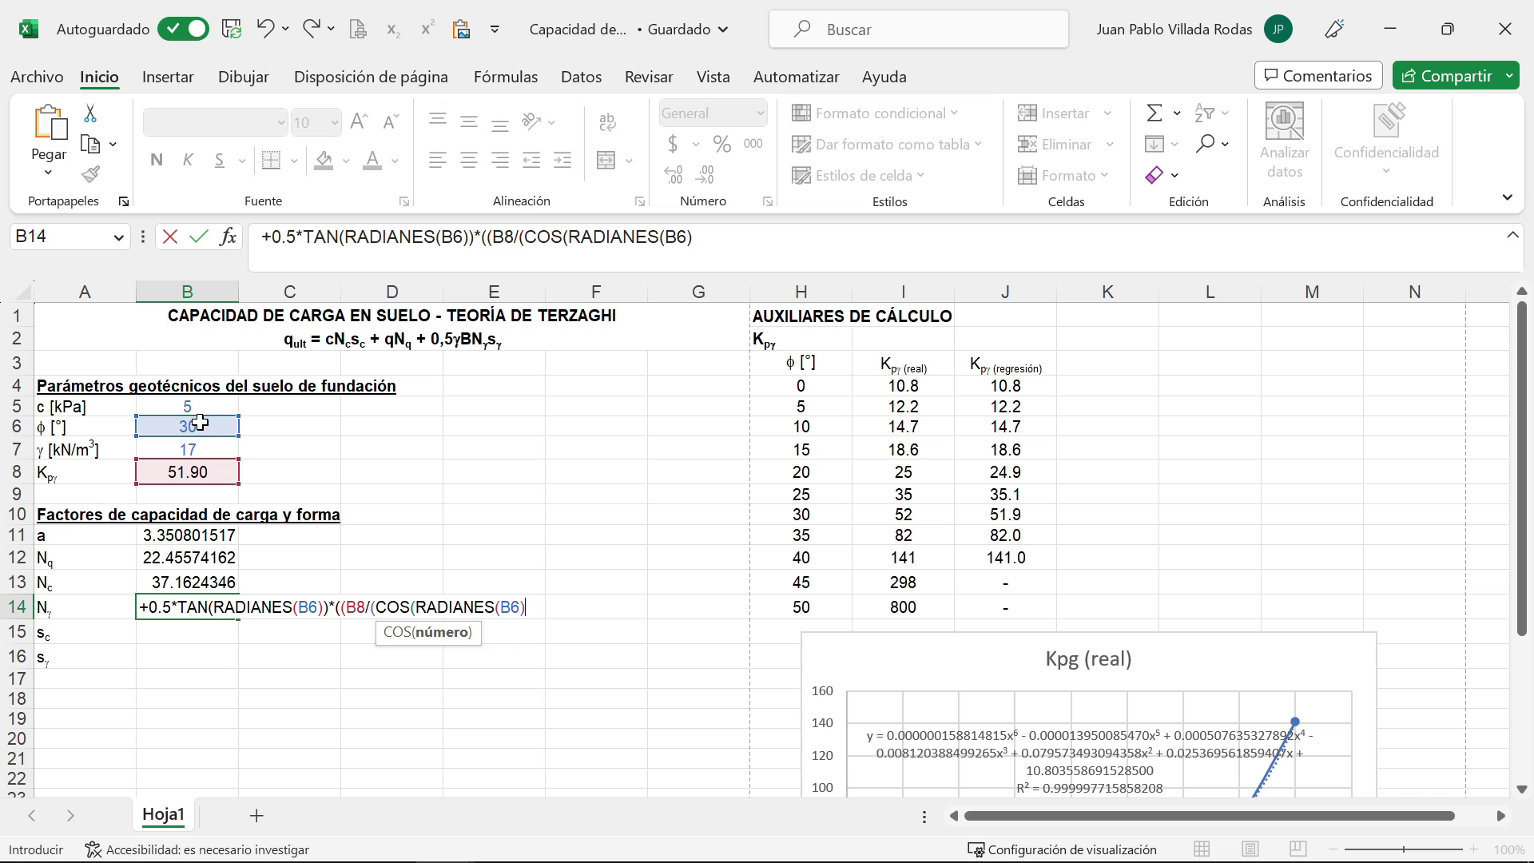
pyautogui.write(')')
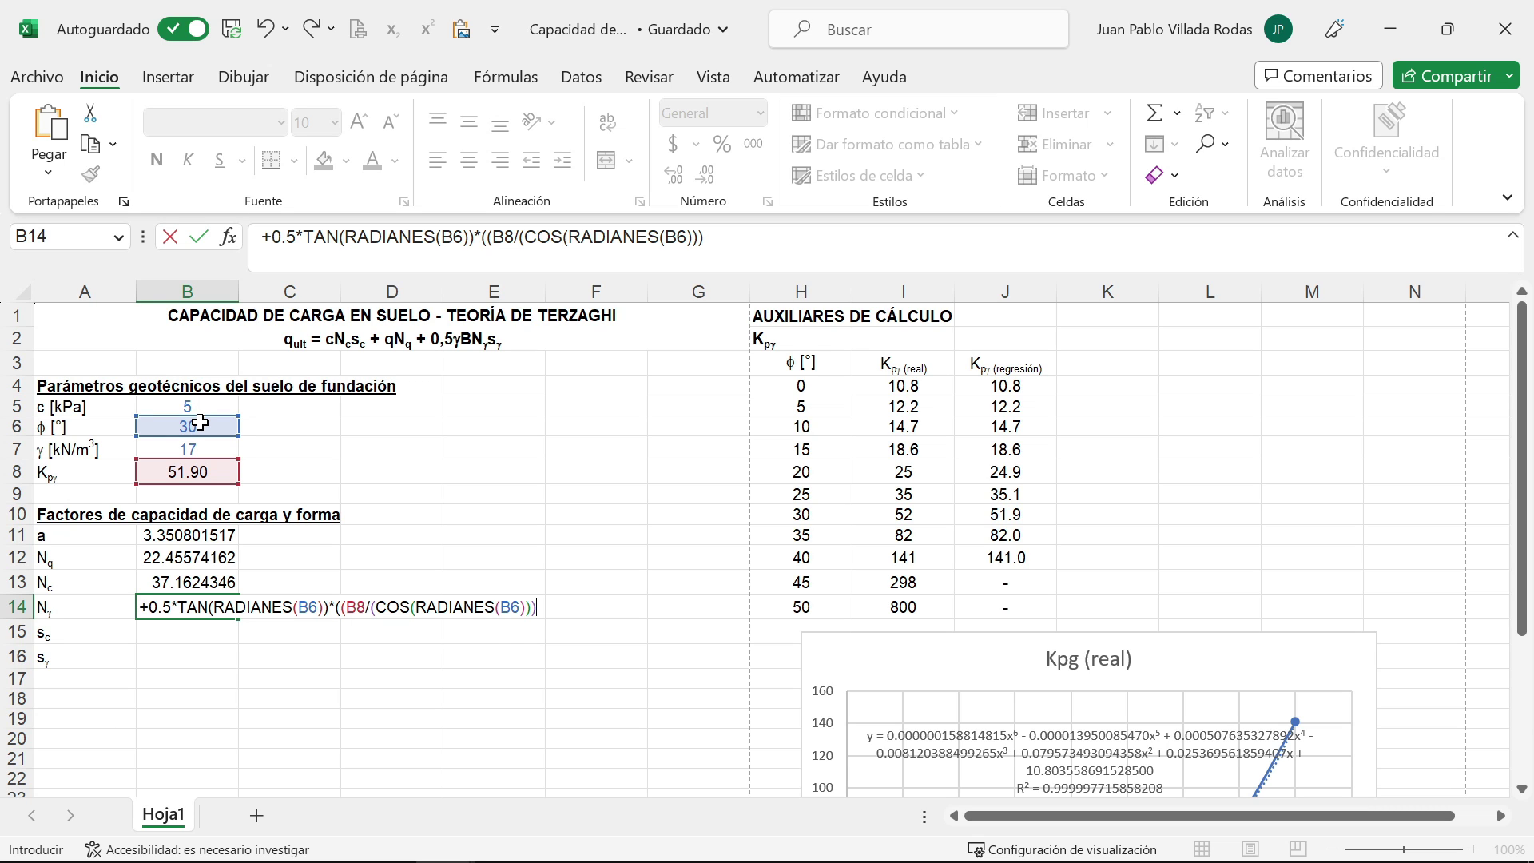
pyautogui.write('^2)')
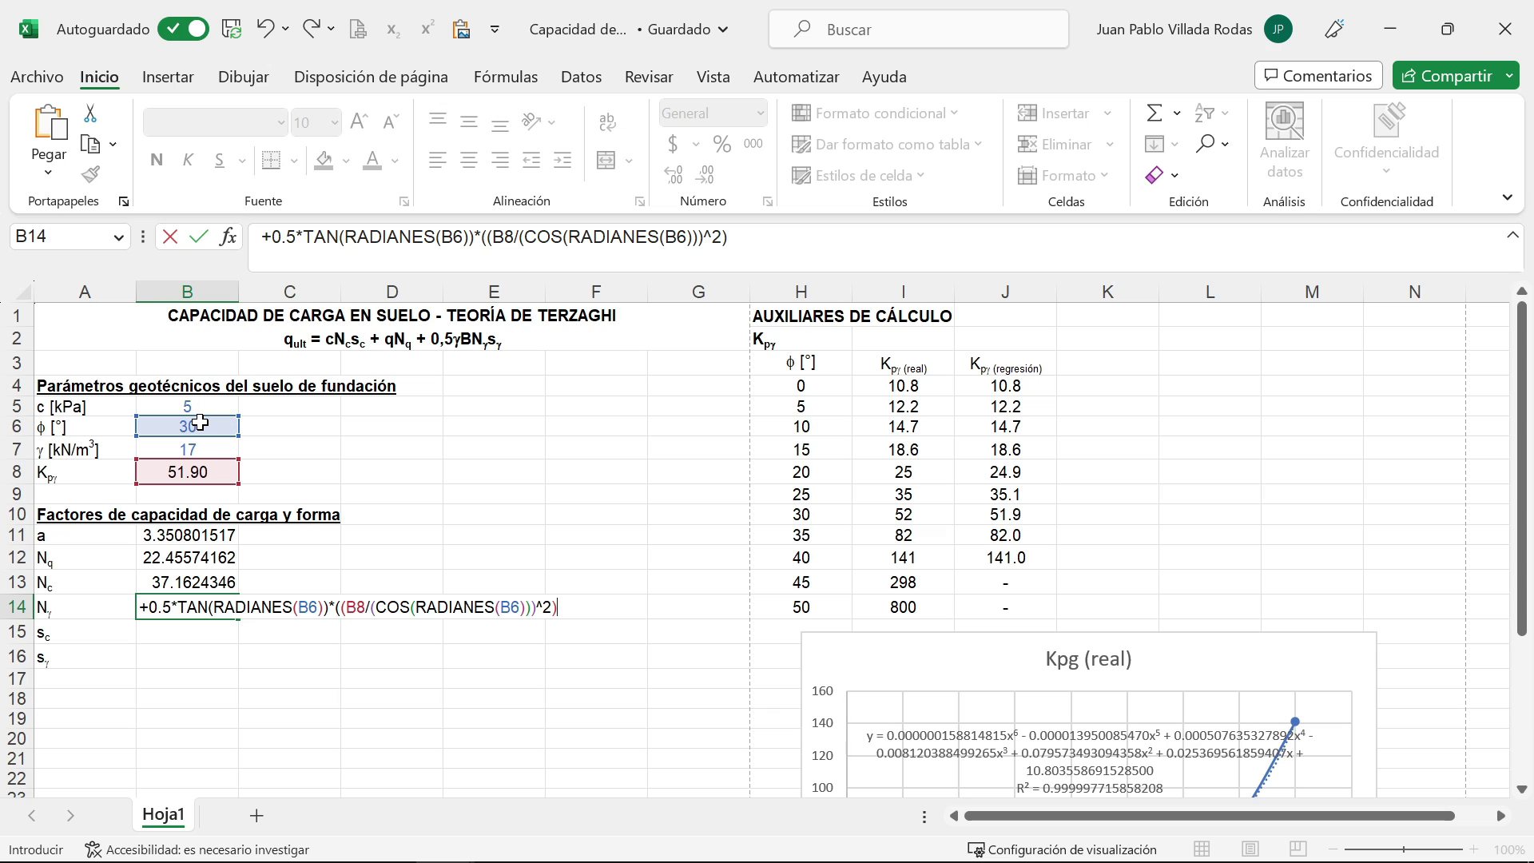
pyautogui.write('-1')
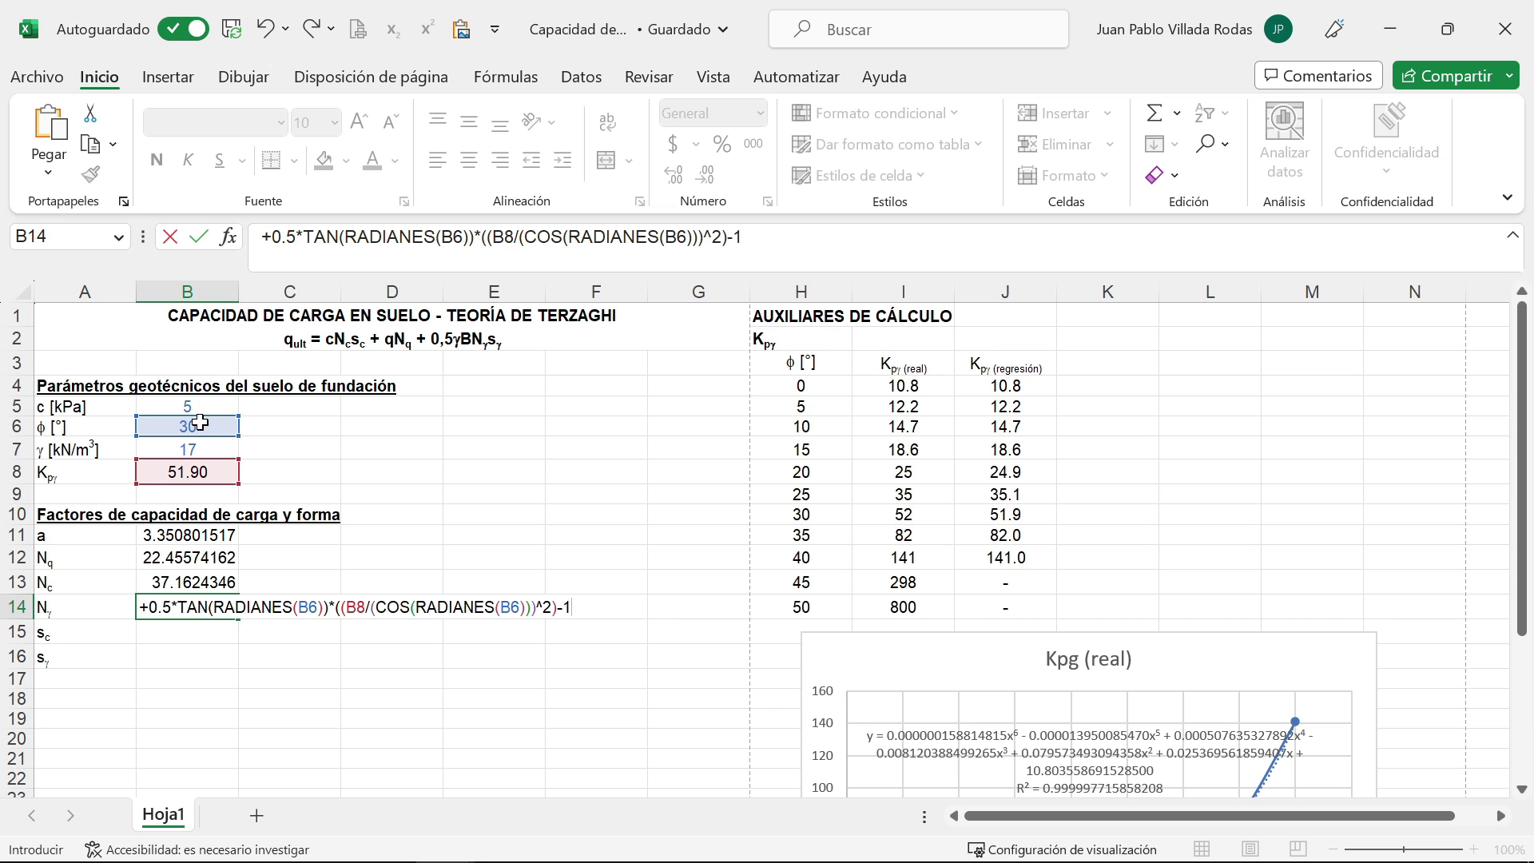
pyautogui.write(')')
pyautogui.press('Return')
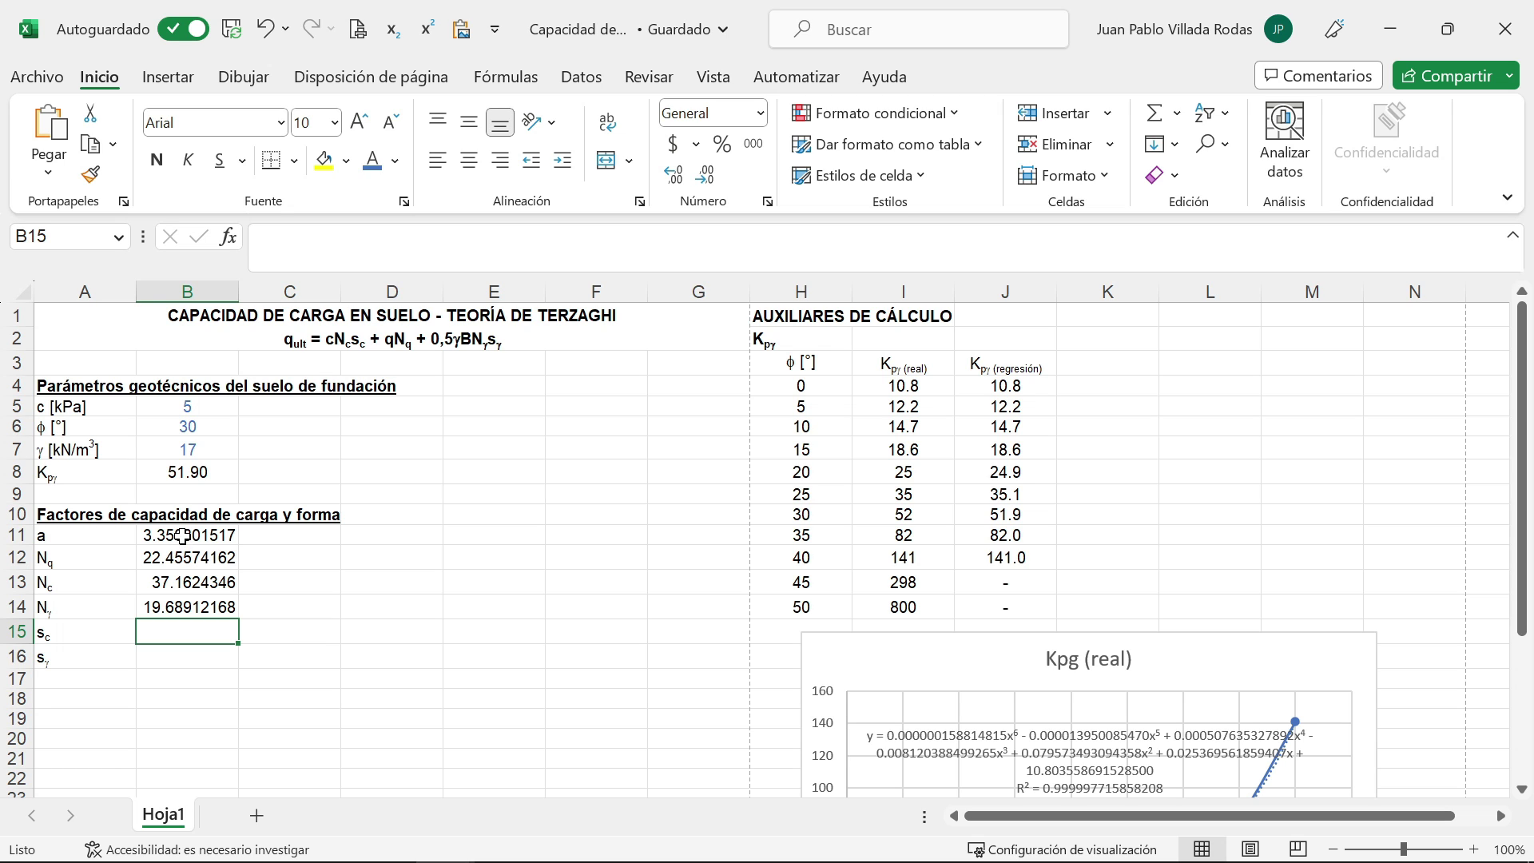
# Step: Reduce the displayed precision of the factors a, Nq, Nc and Nγ in B11:B14 to two decimals
pyautogui.moveTo(180, 535); pyautogui.dragTo(183, 607)
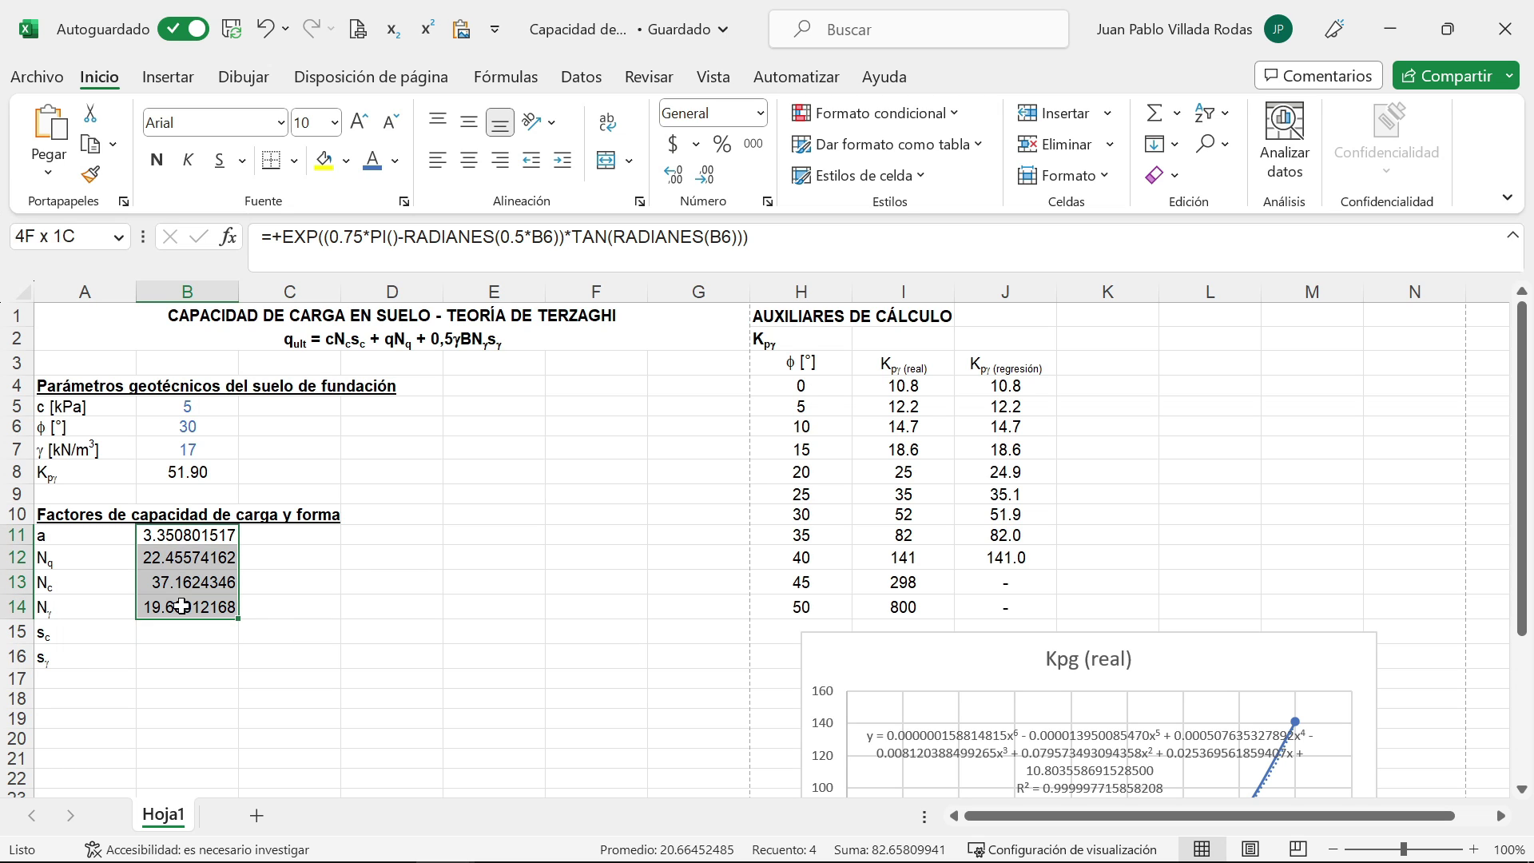
pyautogui.click(713, 183)
pyautogui.click(713, 183)
pyautogui.click(713, 182)
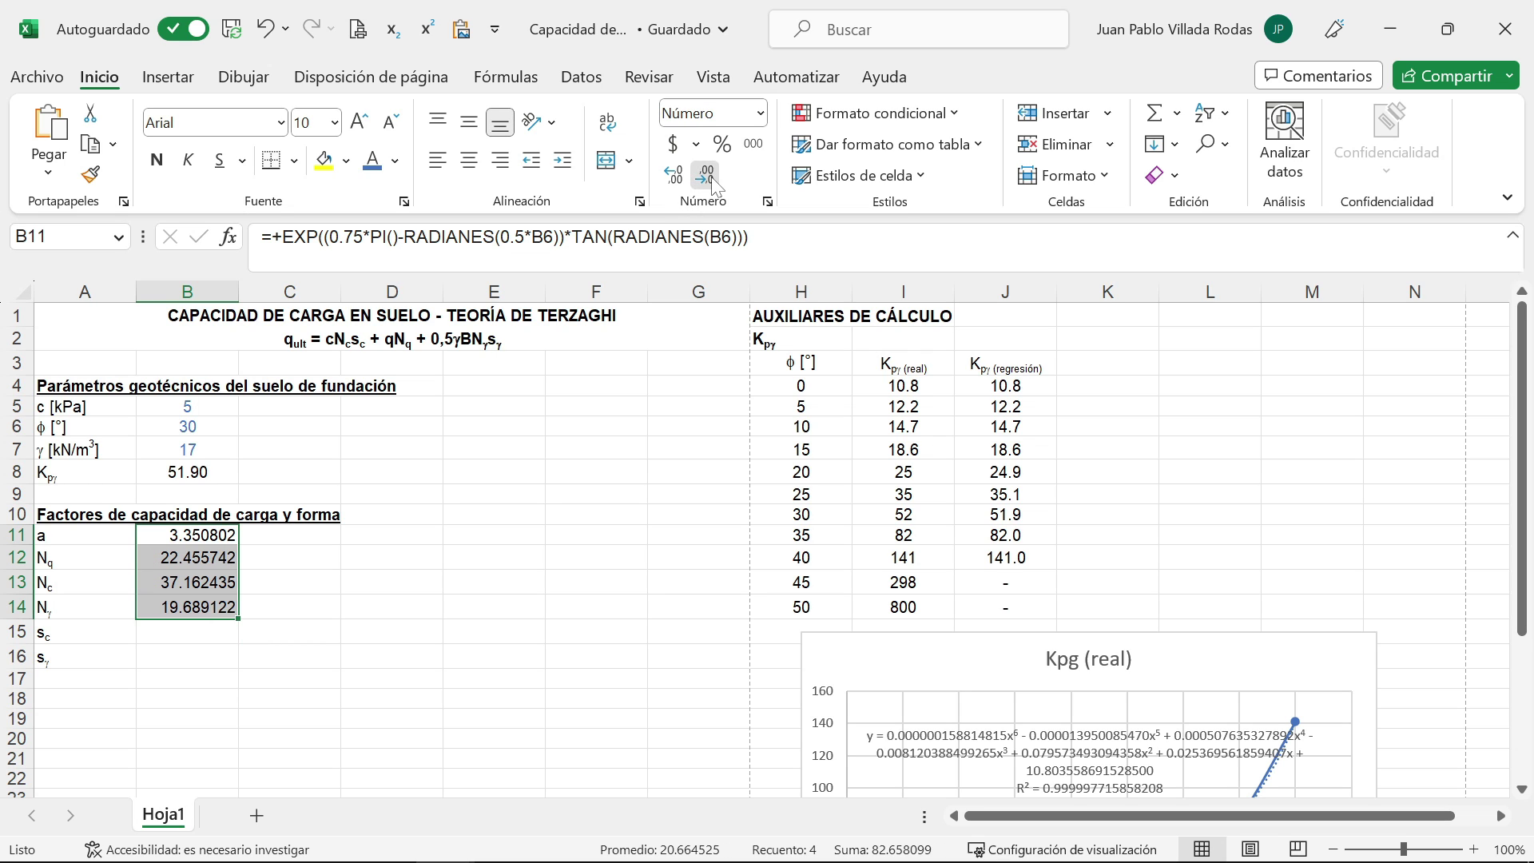
pyautogui.click(714, 183)
pyautogui.click(714, 183)
pyautogui.click(713, 183)
pyautogui.click(713, 183)
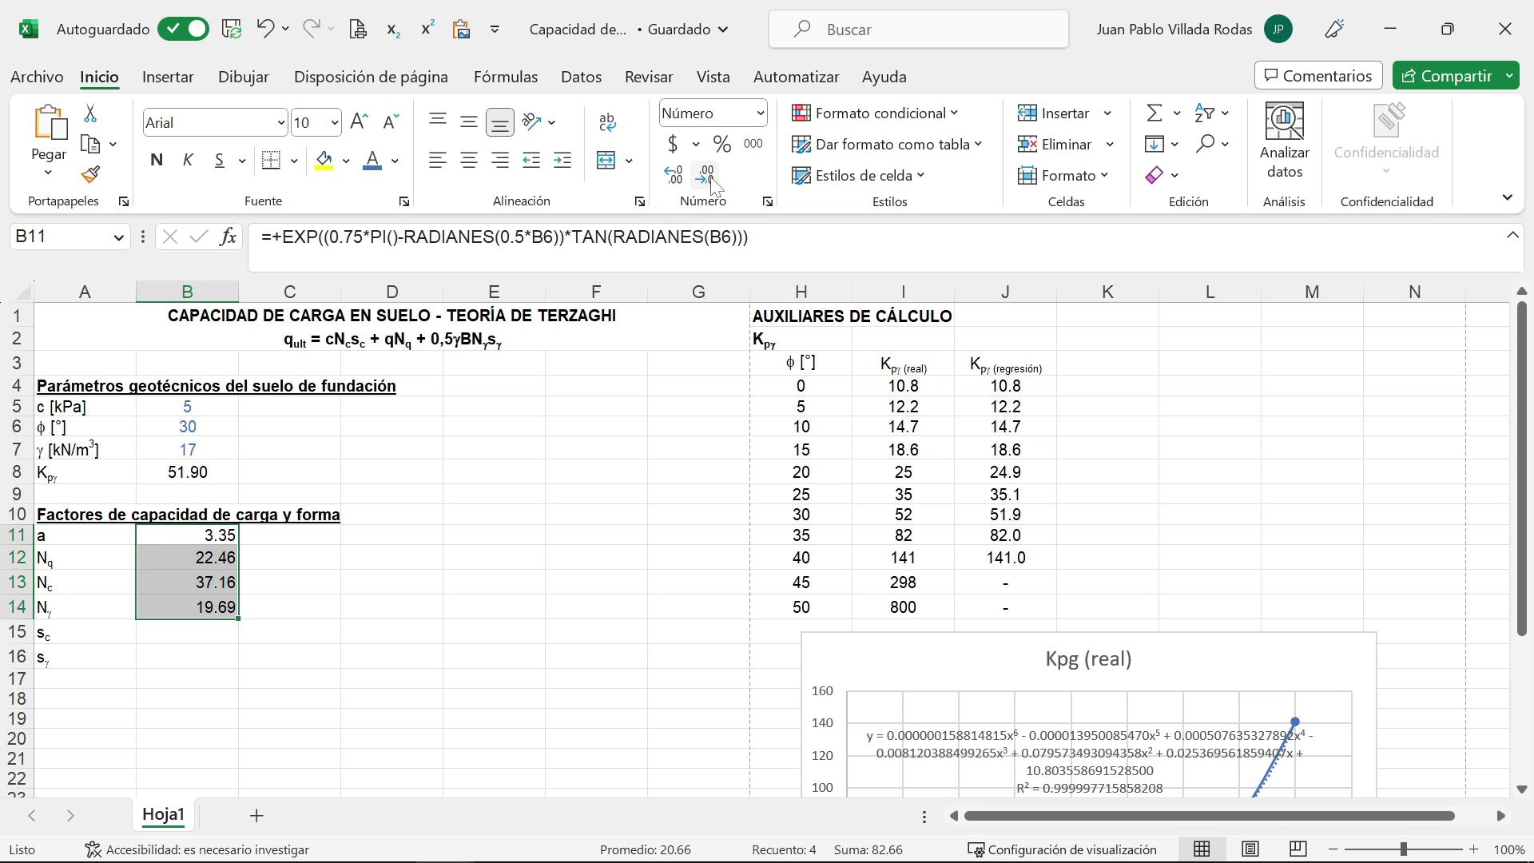
# Step: Centre B11:B14 horizontally and vertically, and copy the cell format of B13:B14 to the shape factor cells B15:B16
pyautogui.click(468, 161)
pyautogui.click(469, 122)
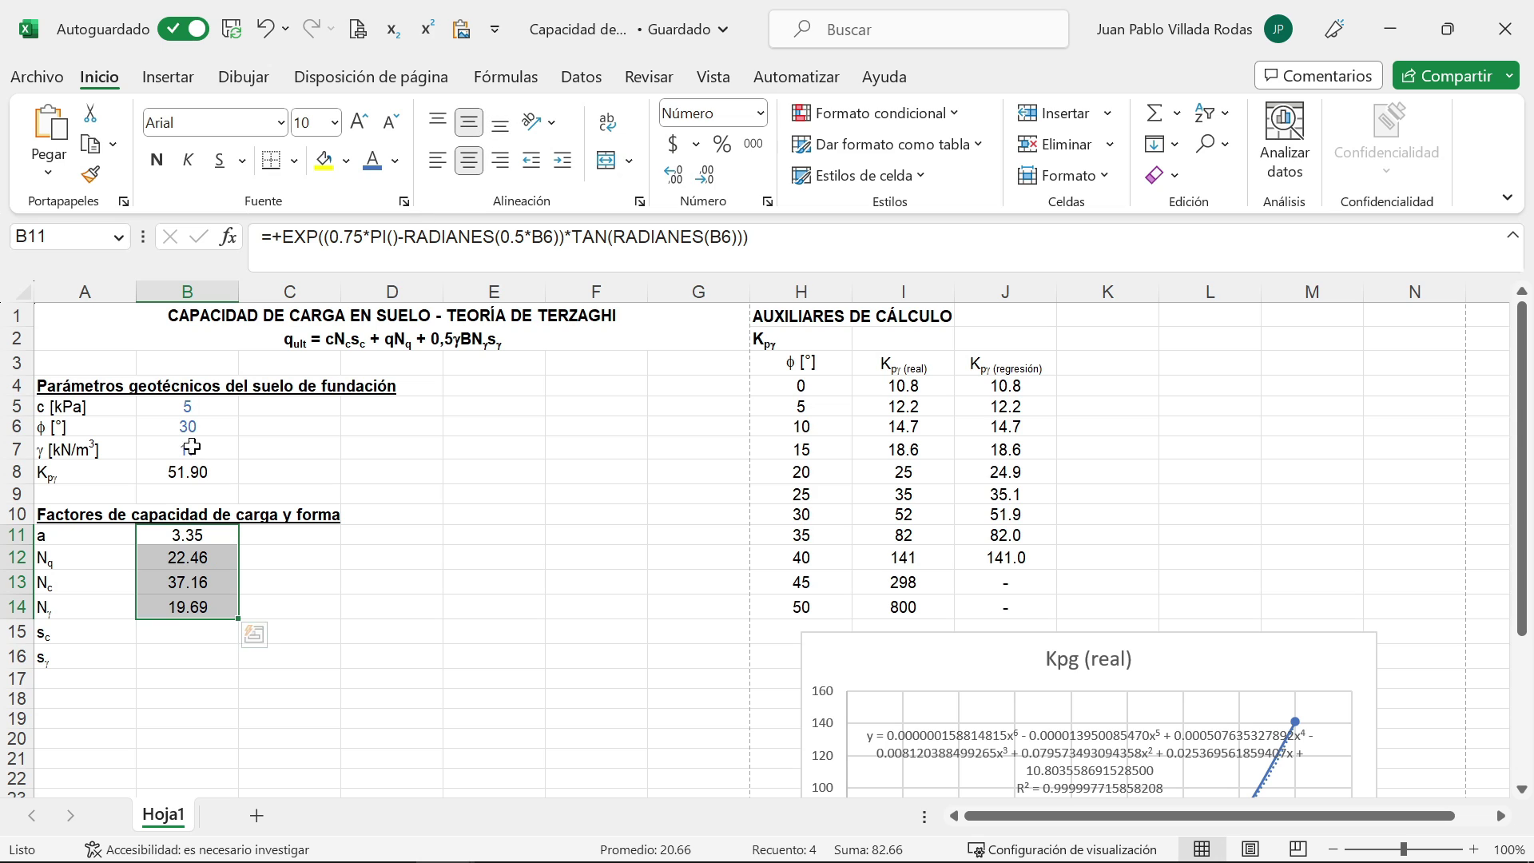
pyautogui.moveTo(195, 584); pyautogui.dragTo(192, 654)
pyautogui.click(90, 174)
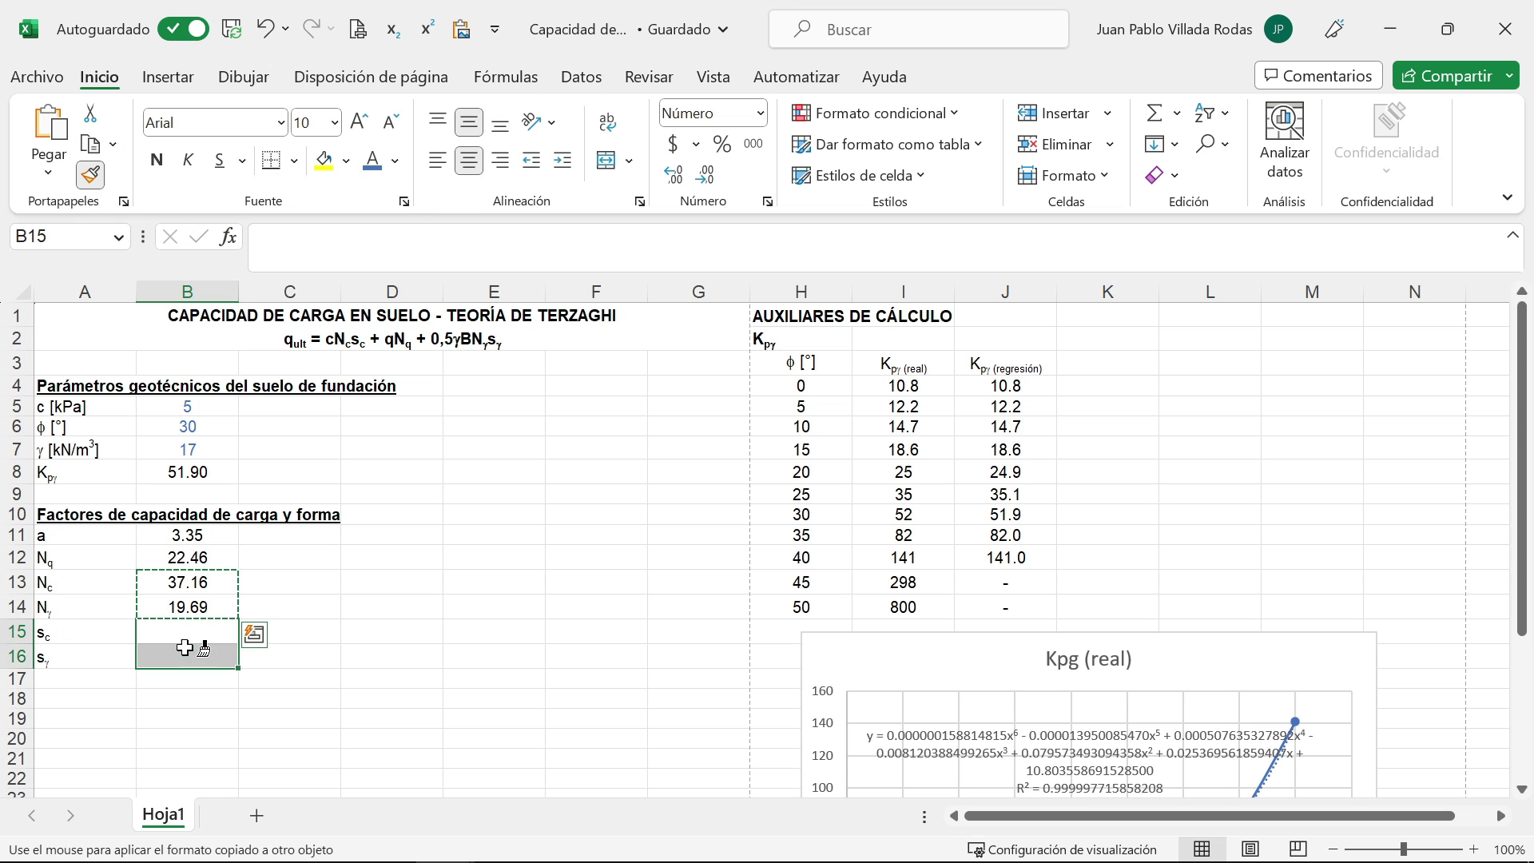
pyautogui.click(193, 607)
pyautogui.click(196, 537)
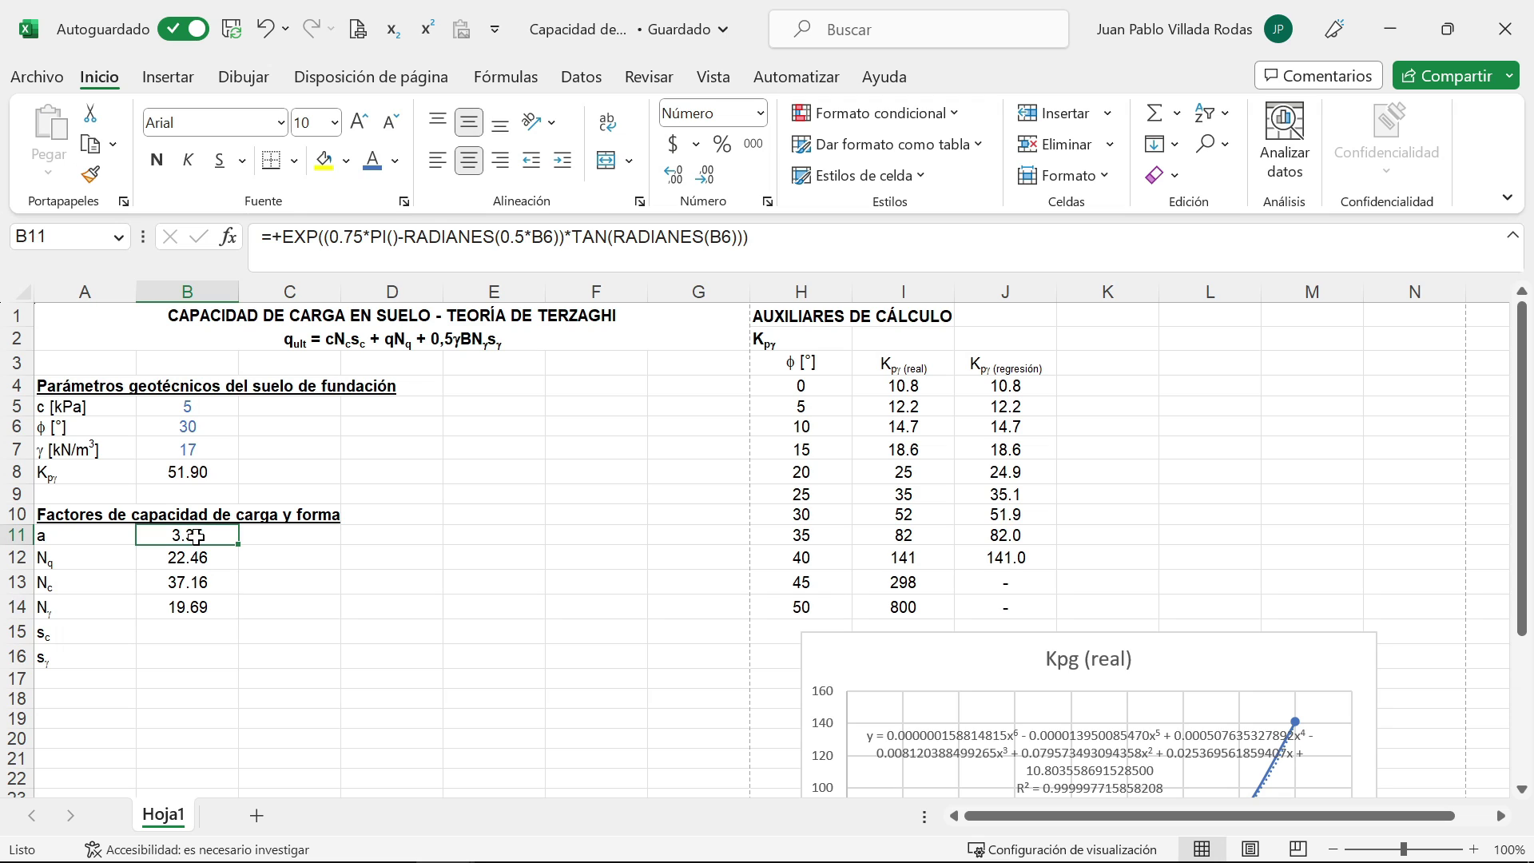
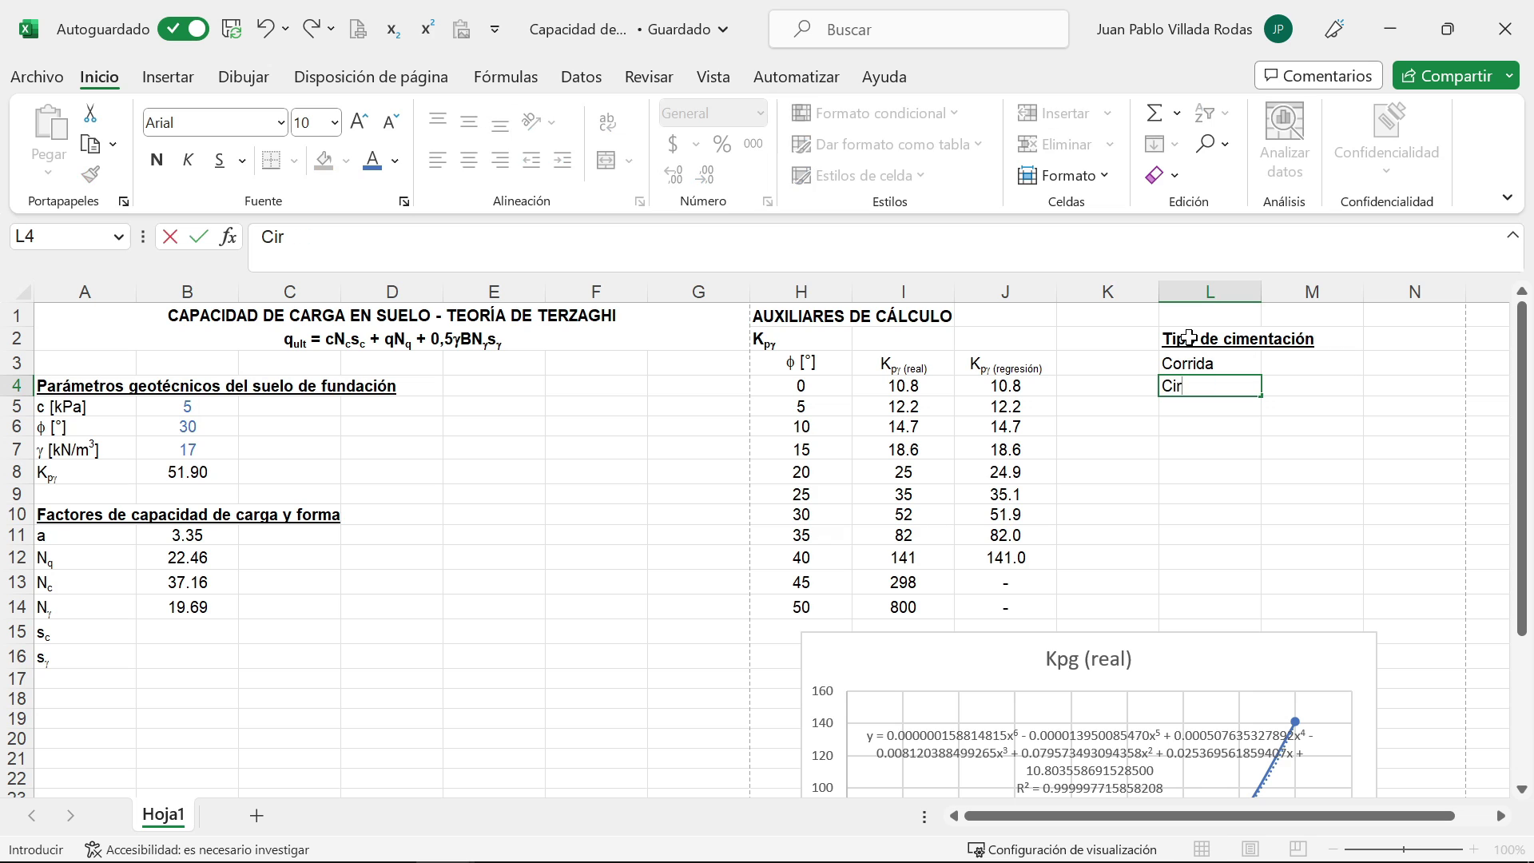
# Step: Complete the Tipo de cimentación list in column L with Circular in L4 and Cuadrada in L5
pyautogui.press('Return')
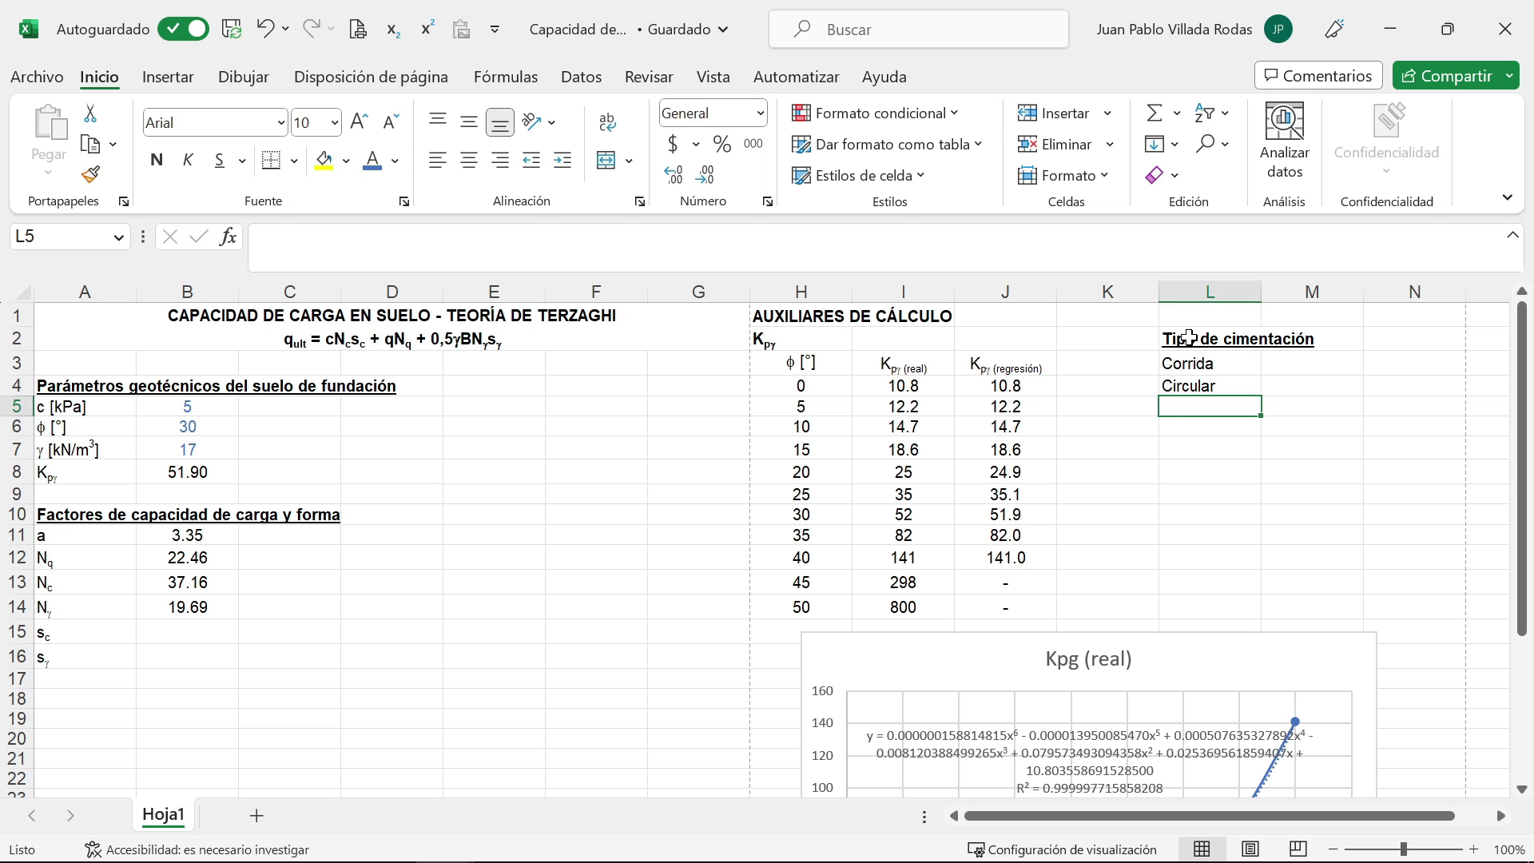
pyautogui.write('Cuadrada')
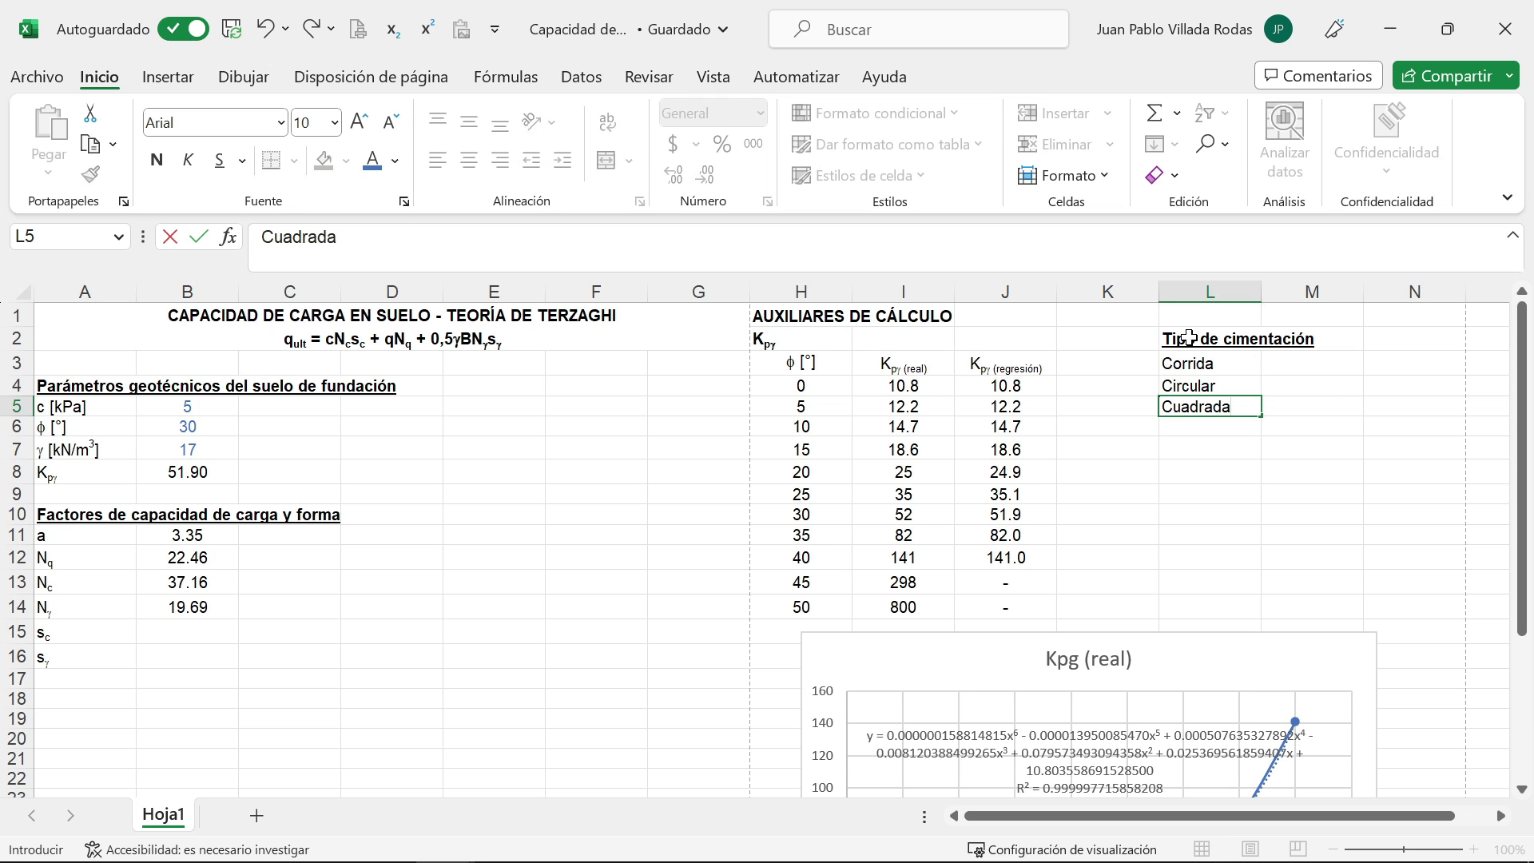
pyautogui.press('Return')
# Step: Copy the Tipo de cimentación heading from L2 to cell E10
pyautogui.click(1188, 337)
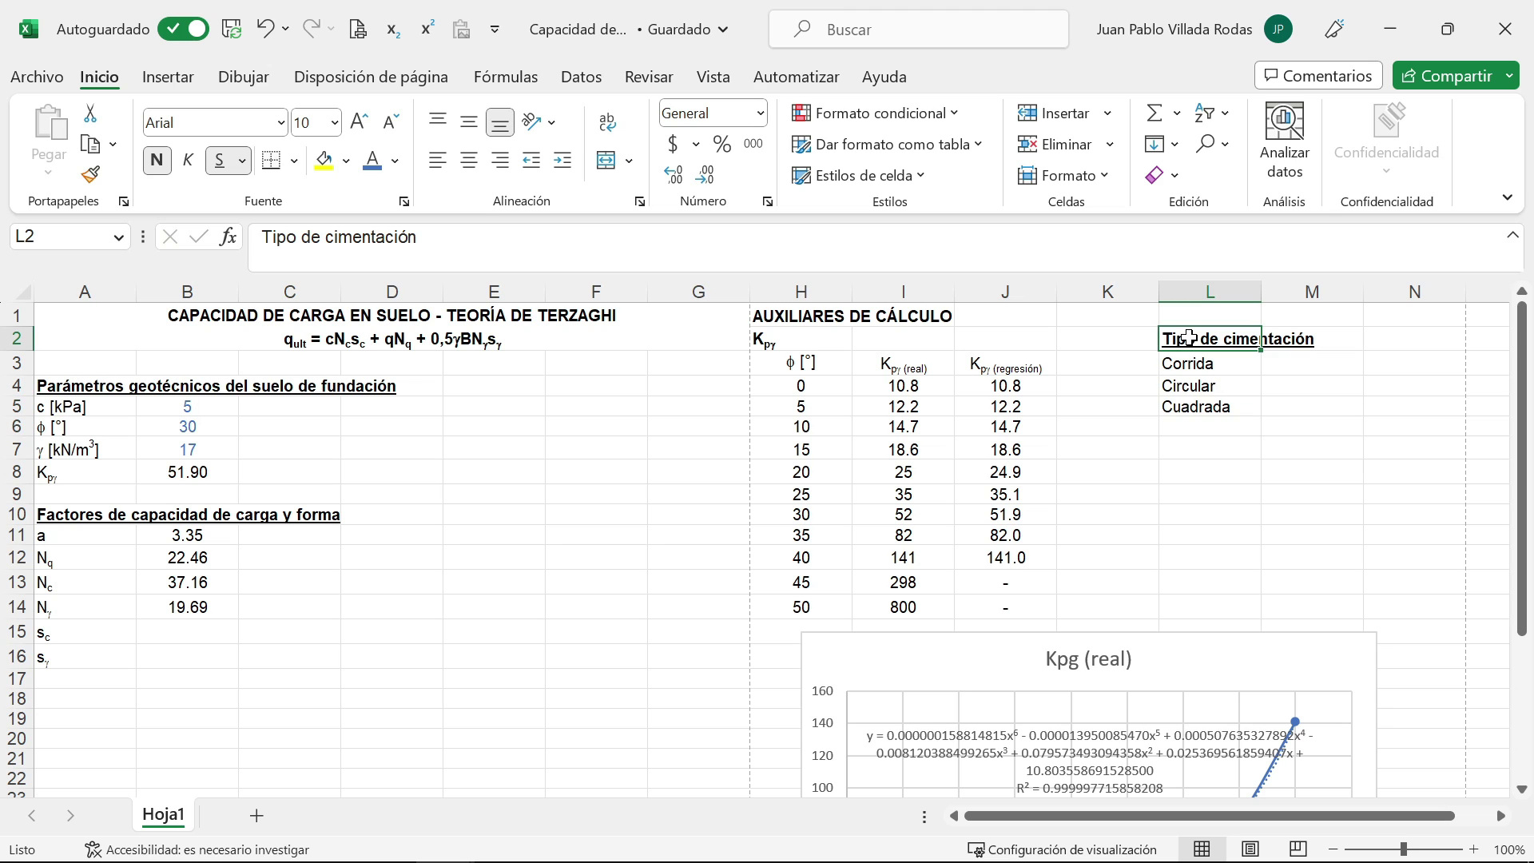
pyautogui.hotkey('ctrl', 'c')
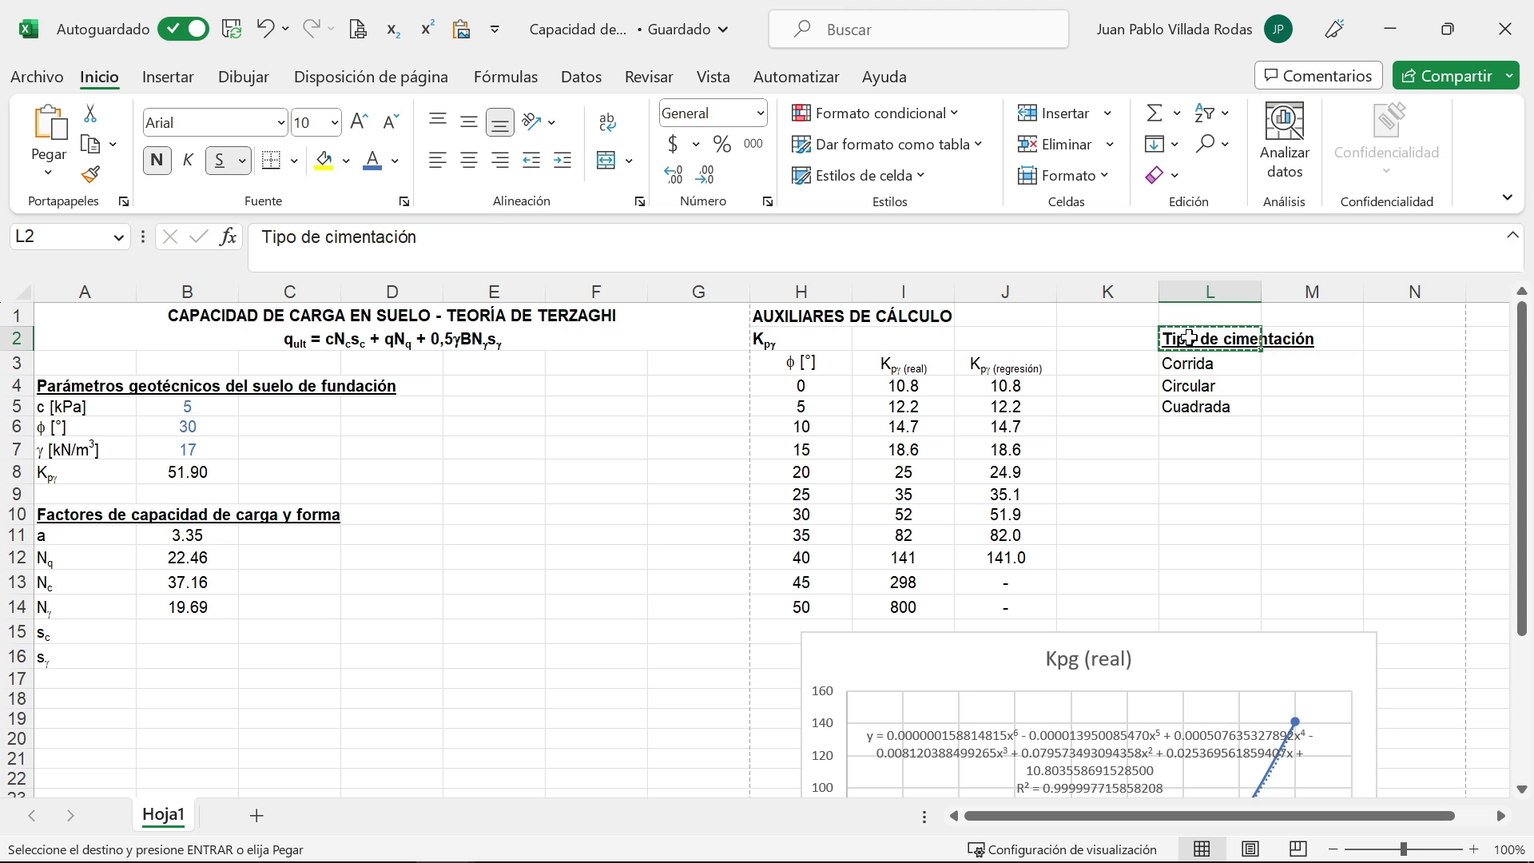
pyautogui.click(482, 515)
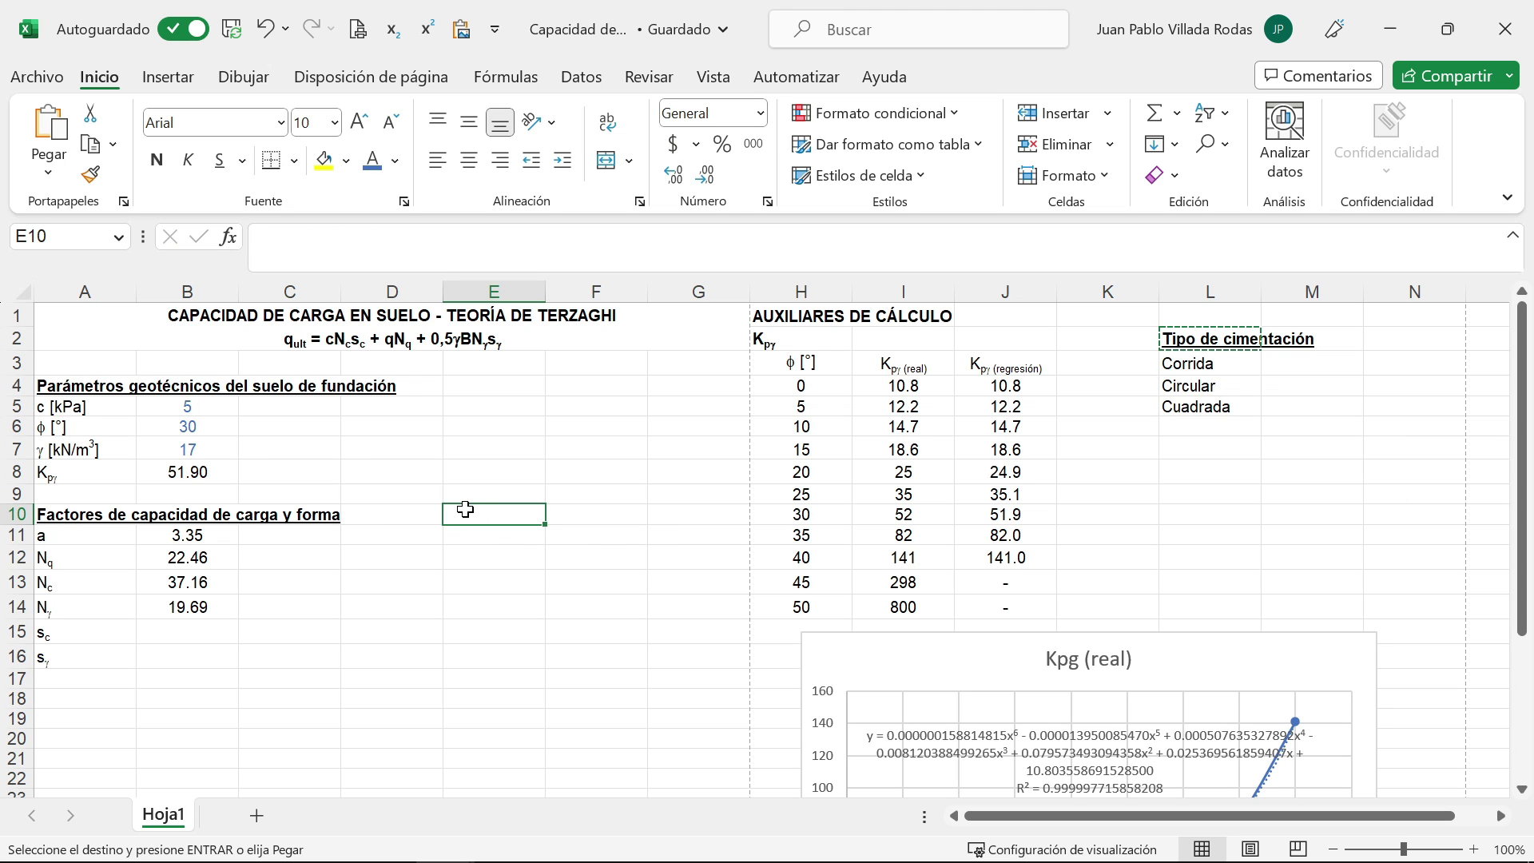
pyautogui.hotkey('ctrl', 'v')
# Step: Add a Lista data validation to cell E11 that takes its options from =$L$3:$L$5
pyautogui.click(463, 536)
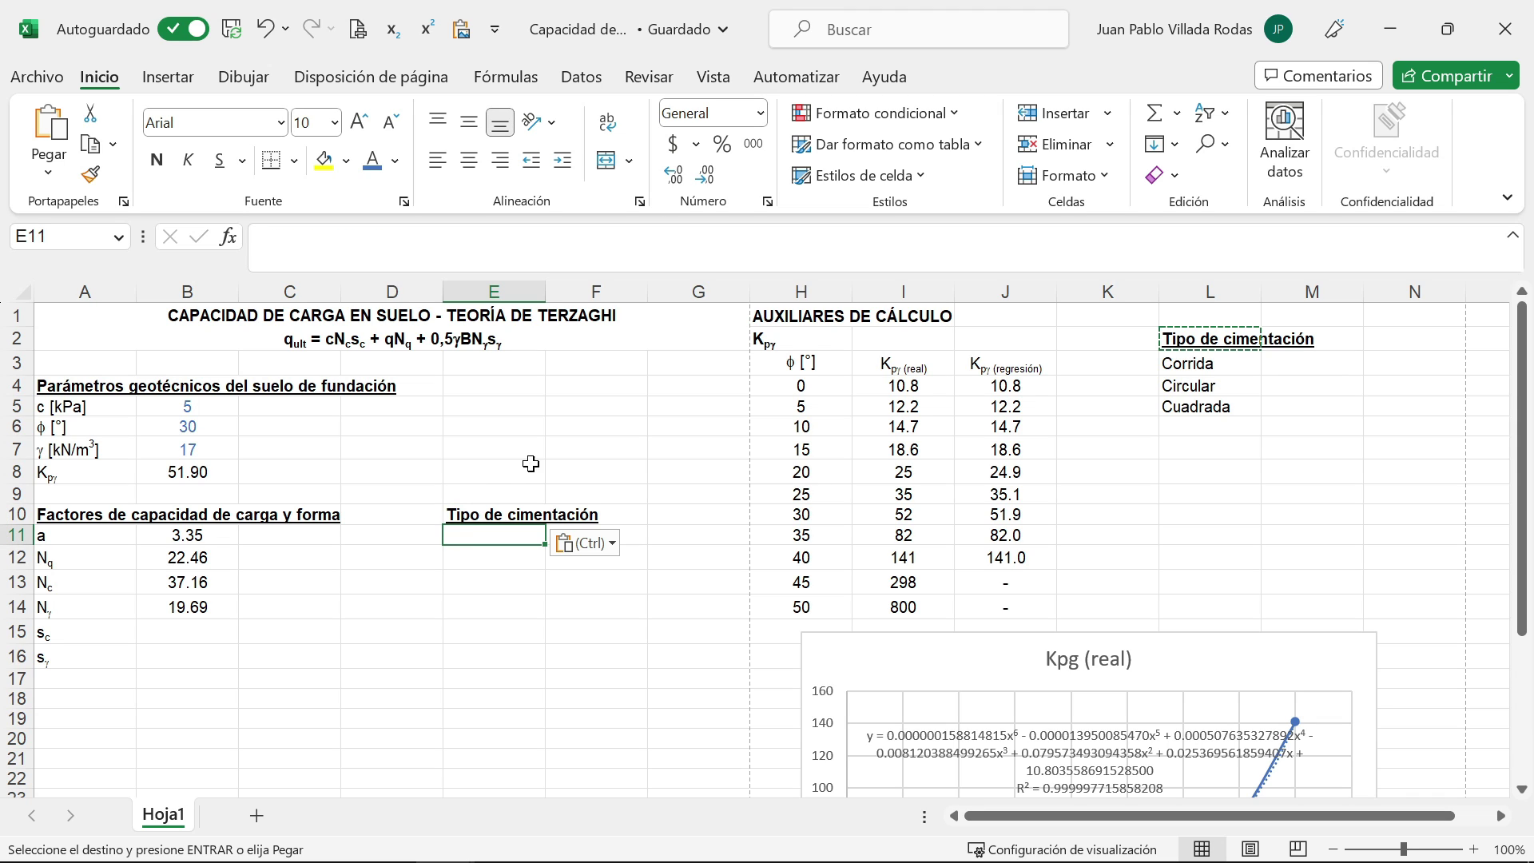
pyautogui.click(573, 78)
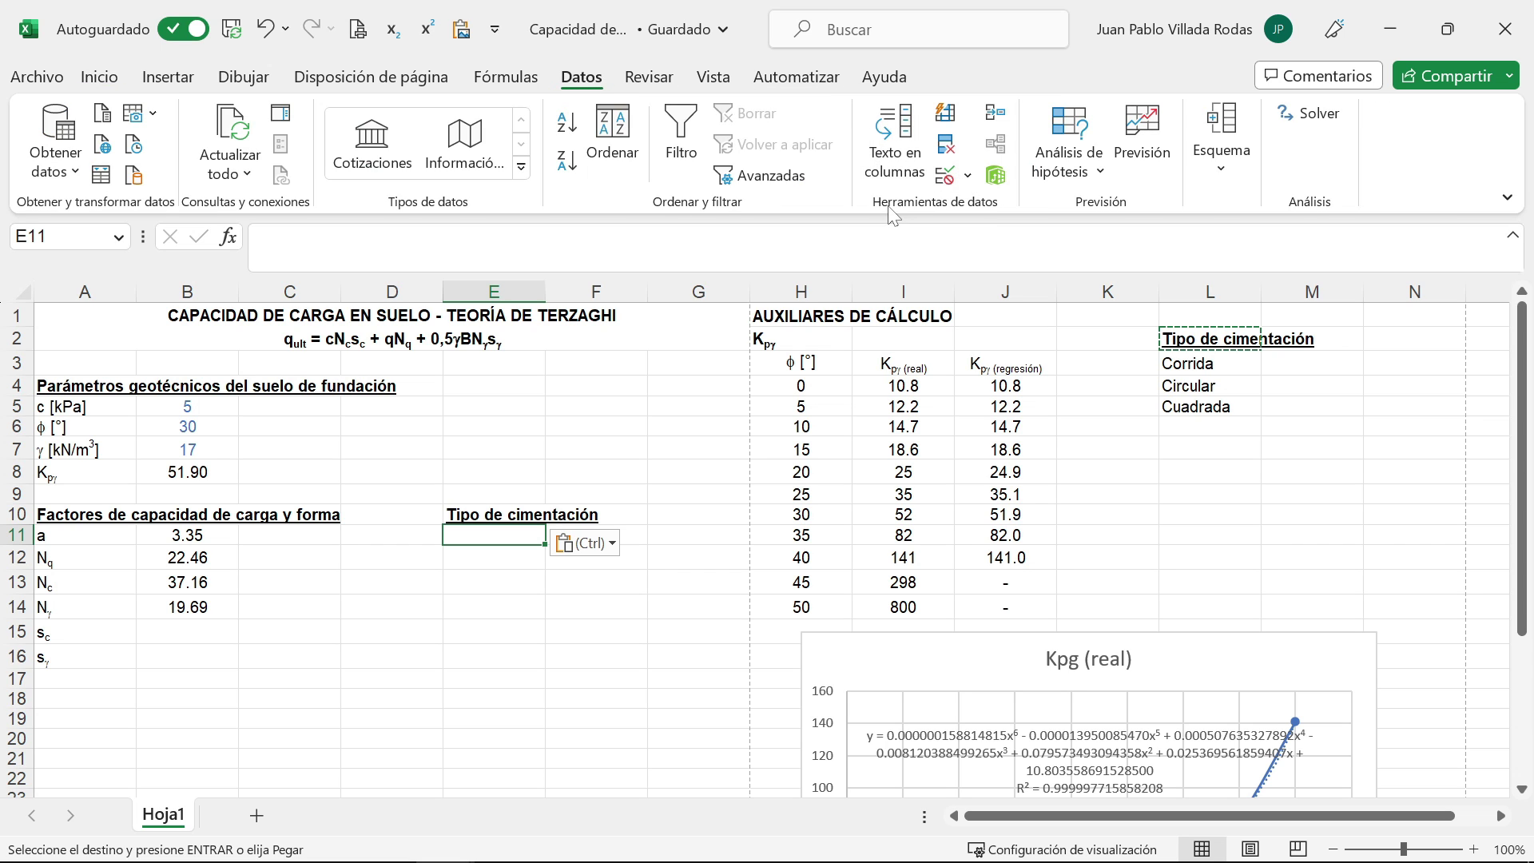
pyautogui.click(967, 176)
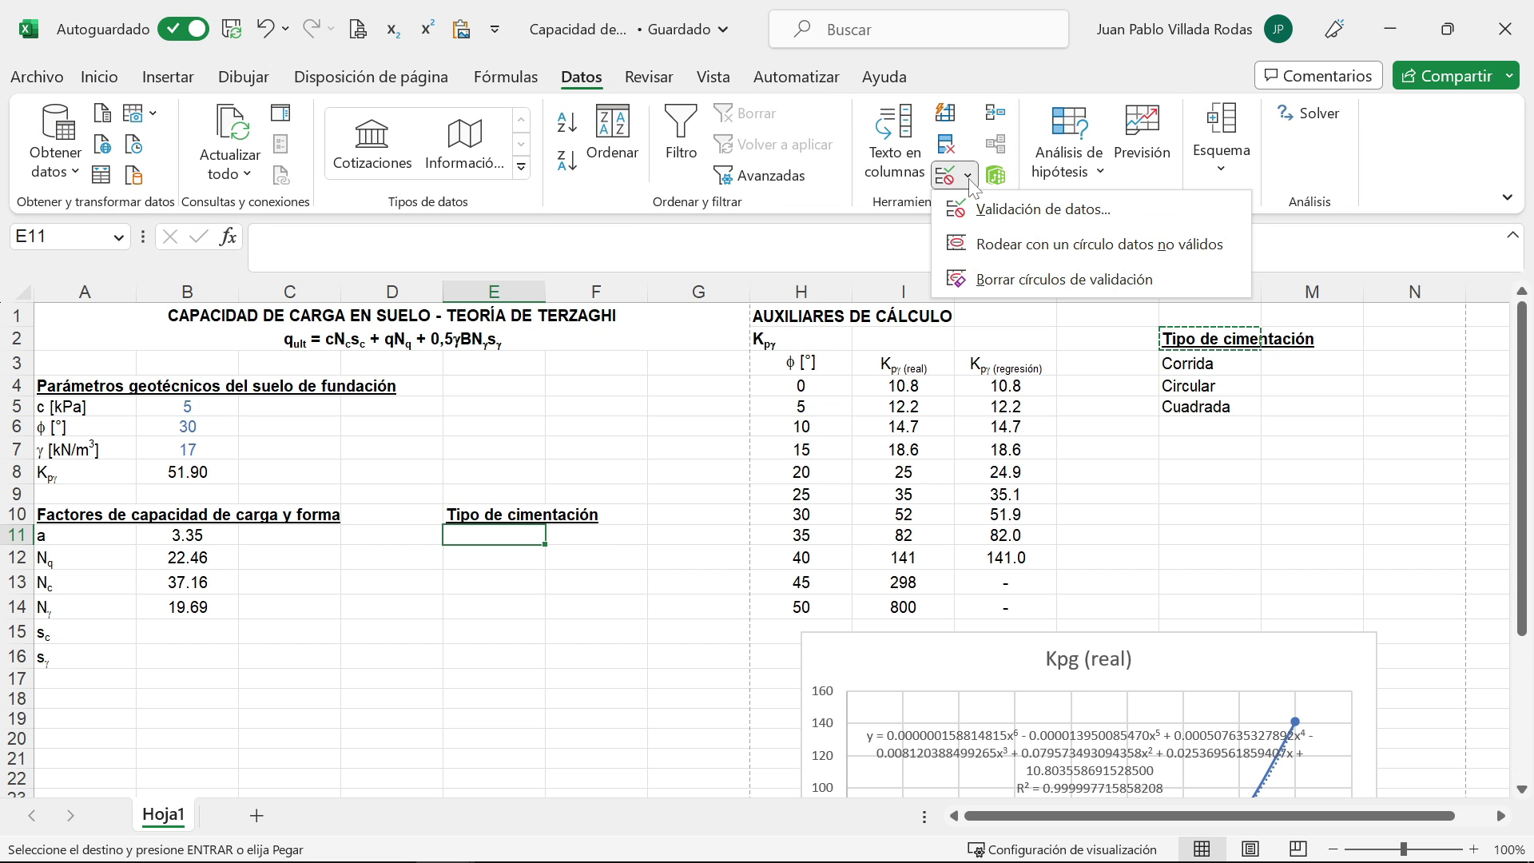
pyautogui.click(1031, 210)
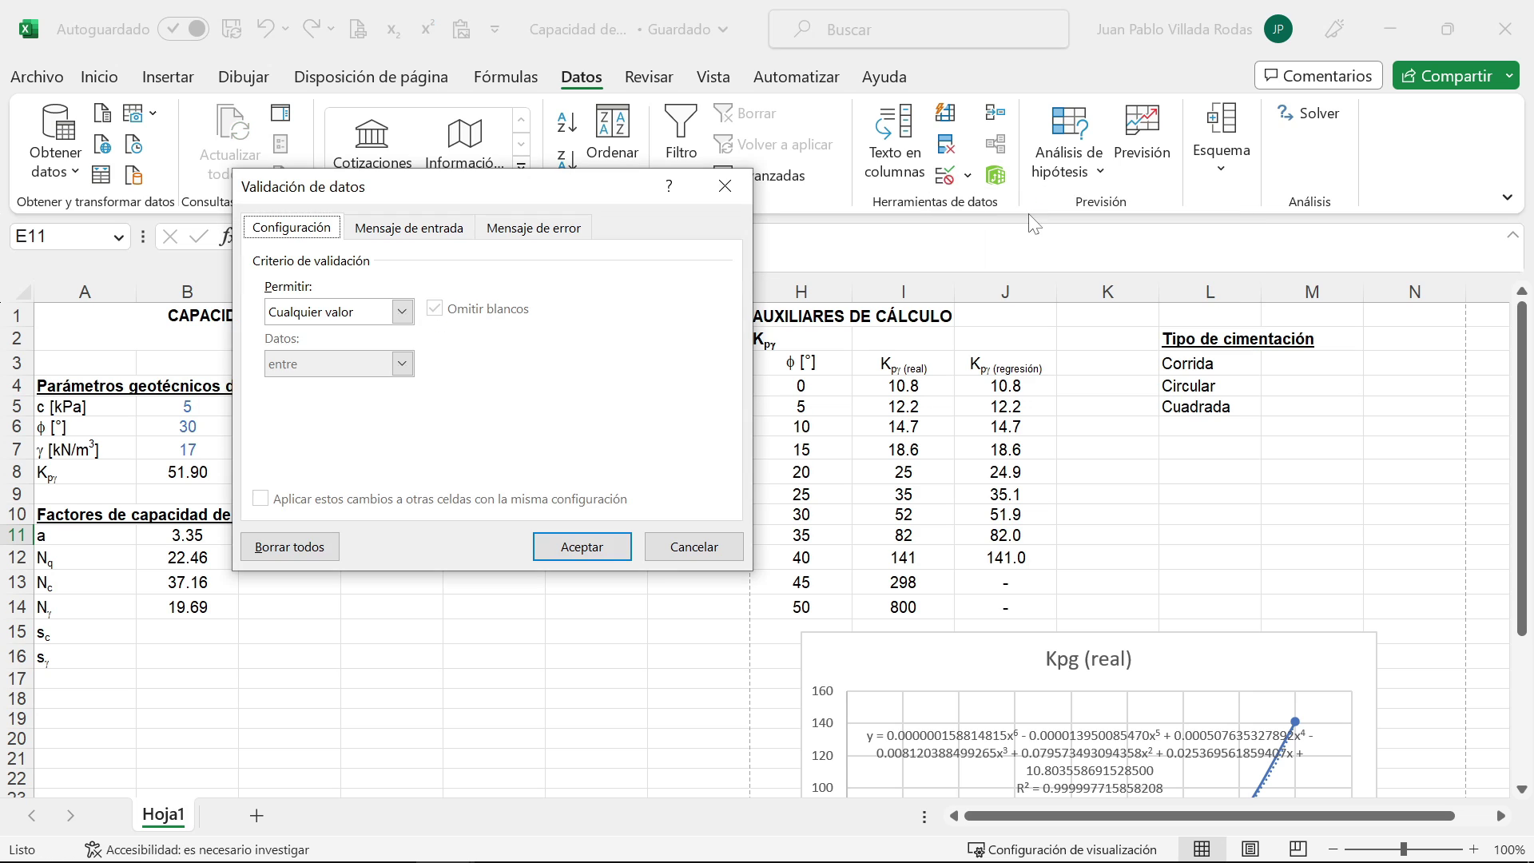
pyautogui.click(401, 312)
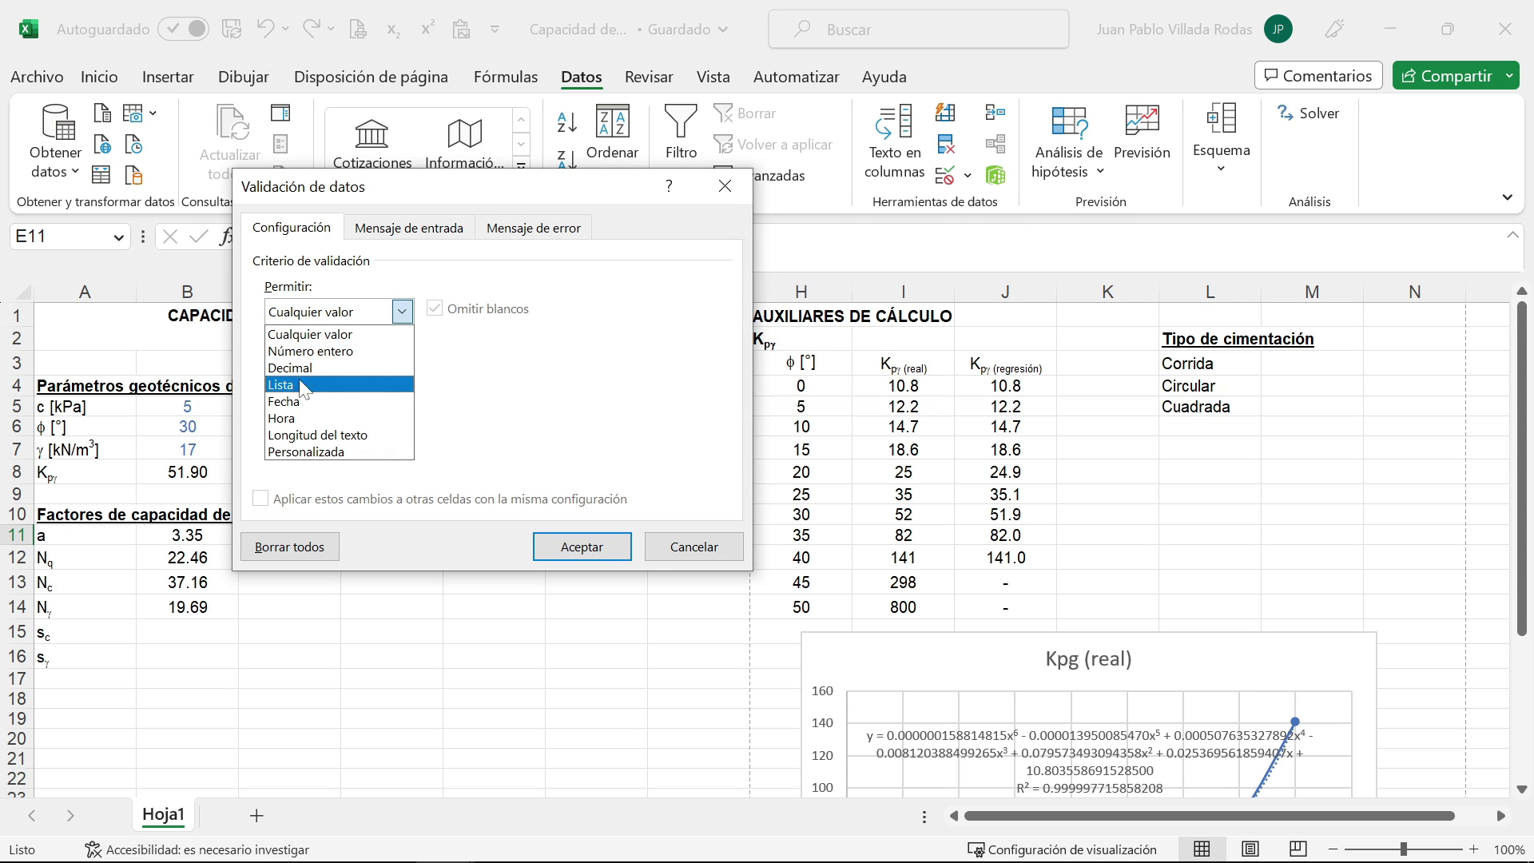
pyautogui.click(286, 392)
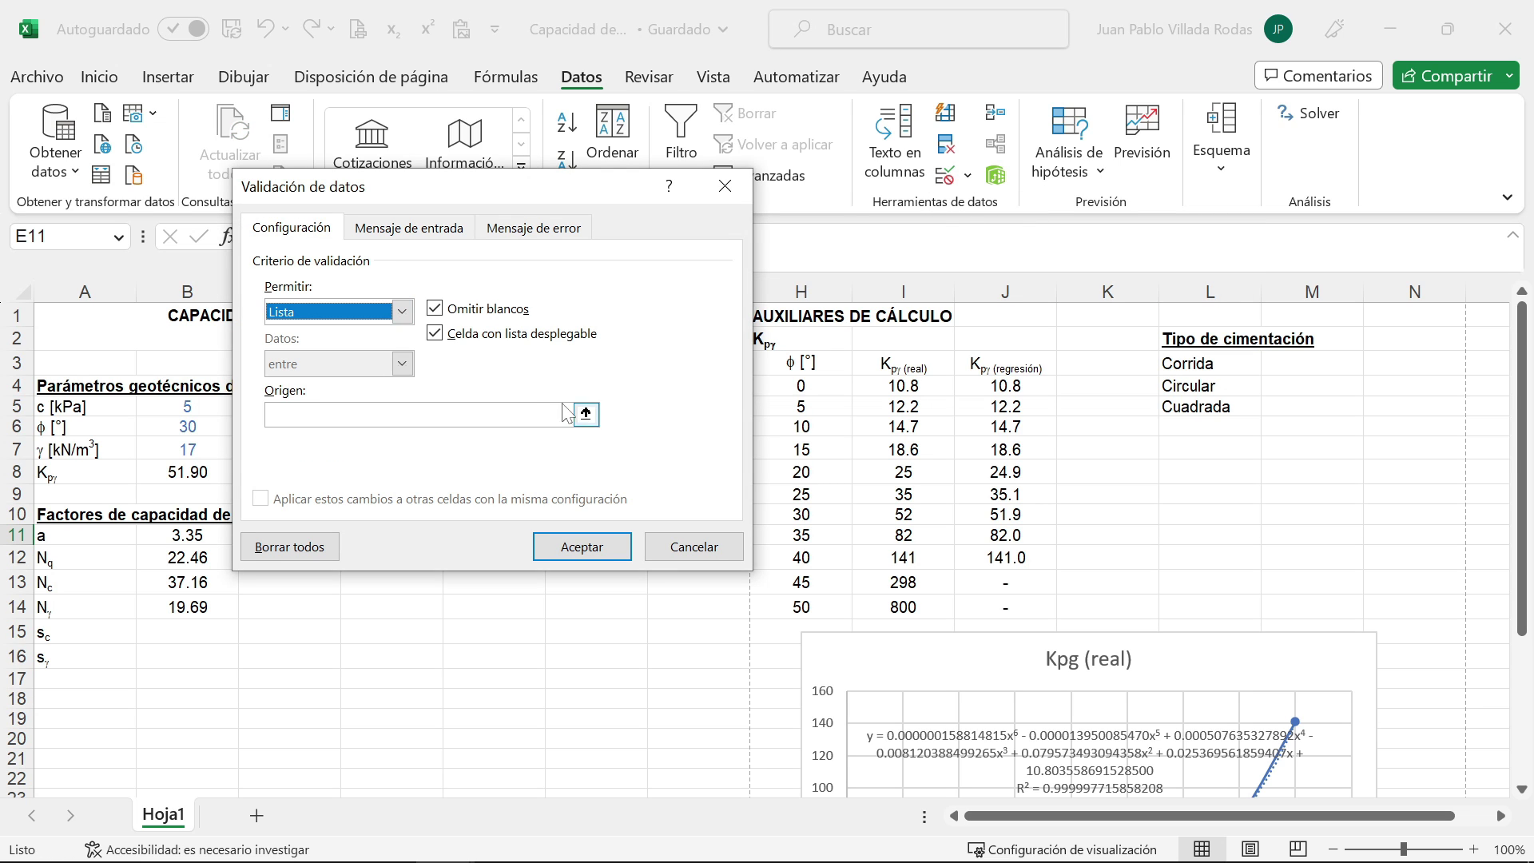
pyautogui.click(586, 414)
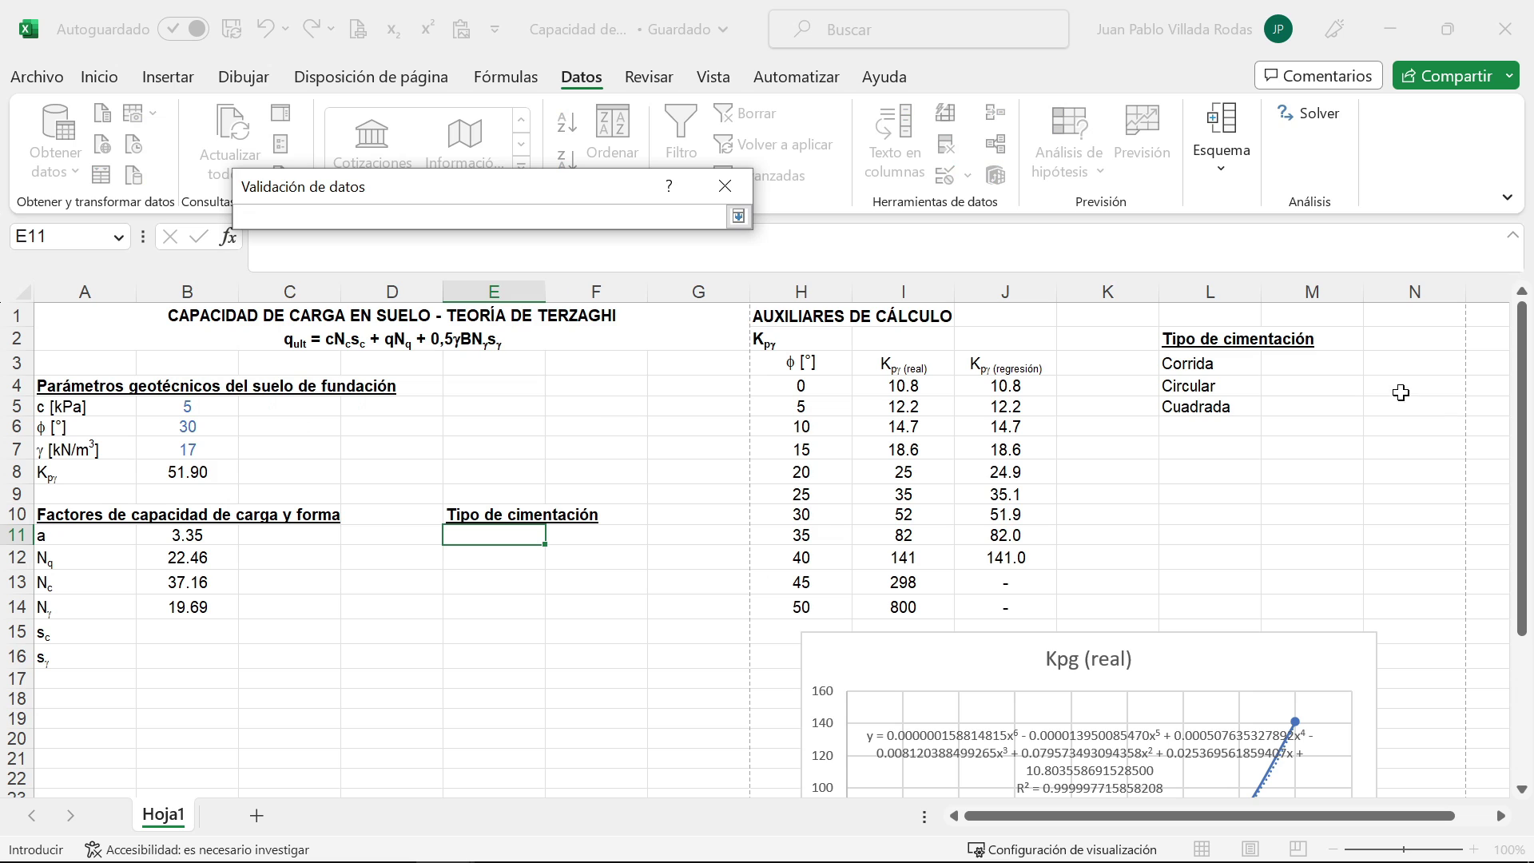
pyautogui.moveTo(1206, 376); pyautogui.dragTo(1199, 394)
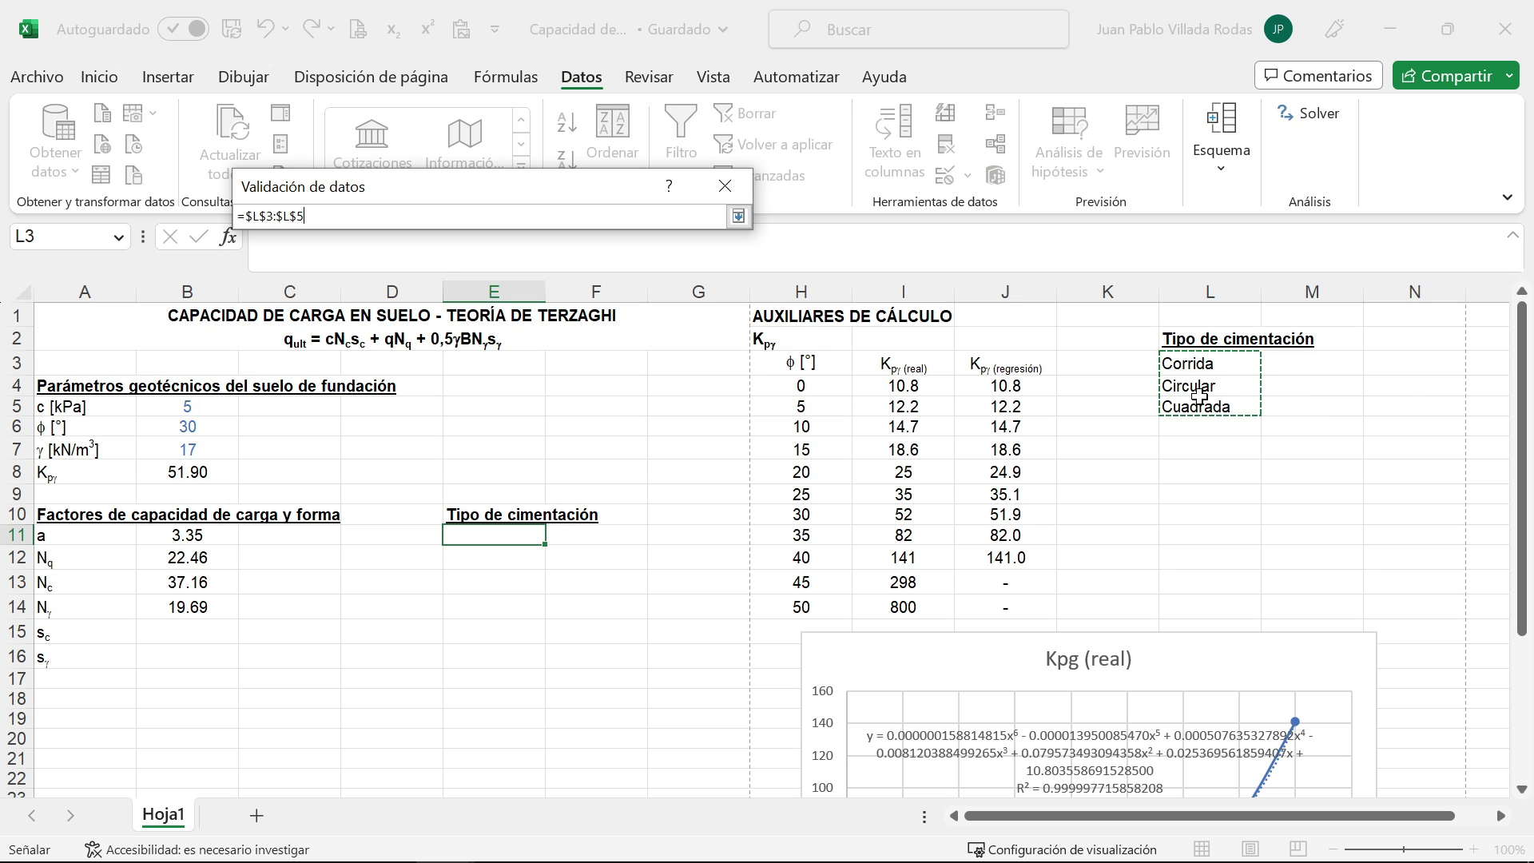
pyautogui.press('Return')
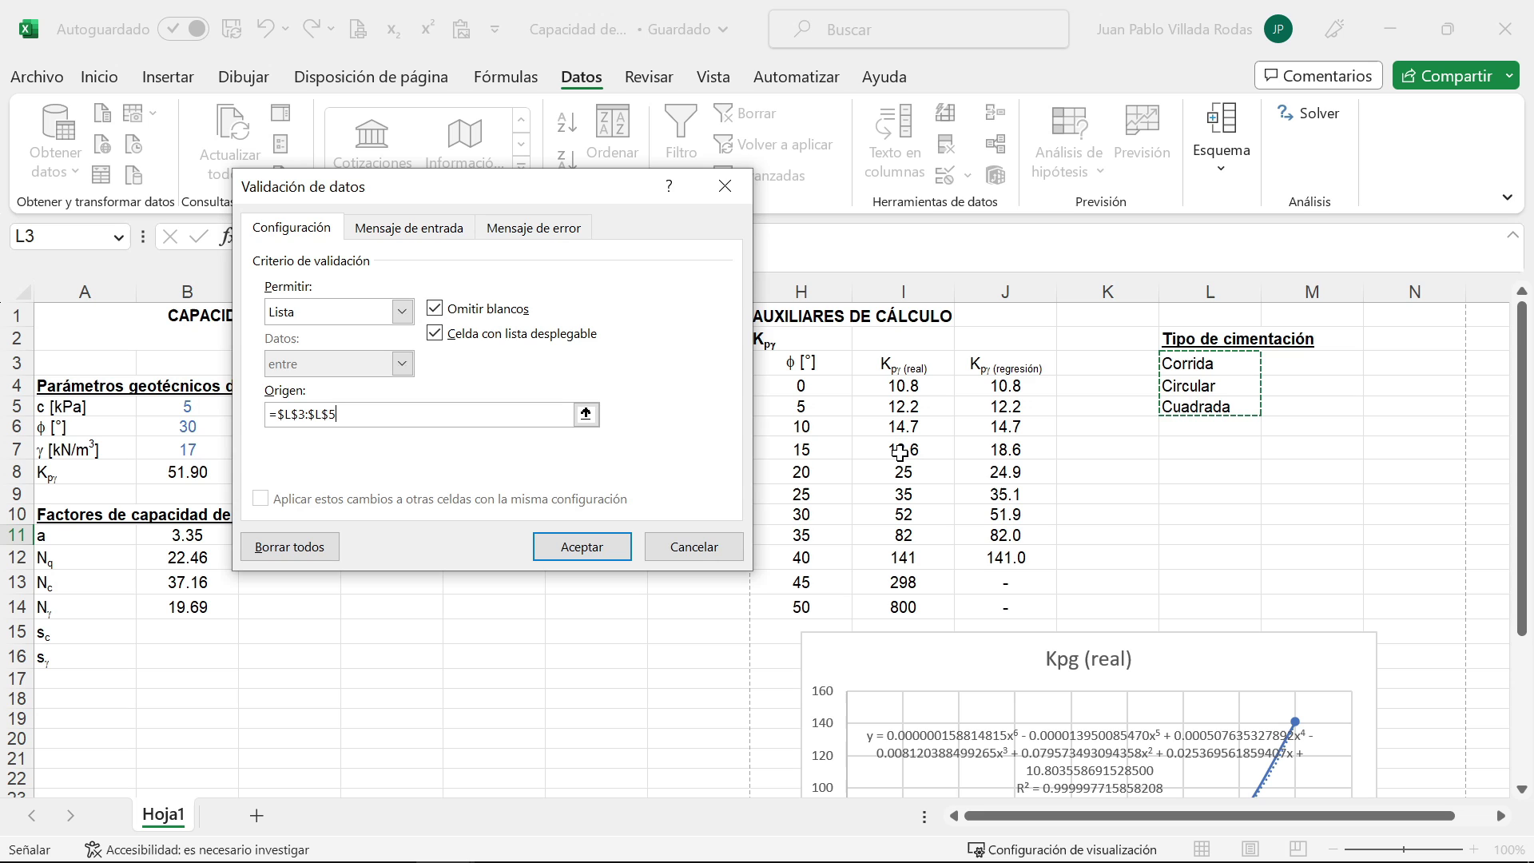
pyautogui.click(609, 544)
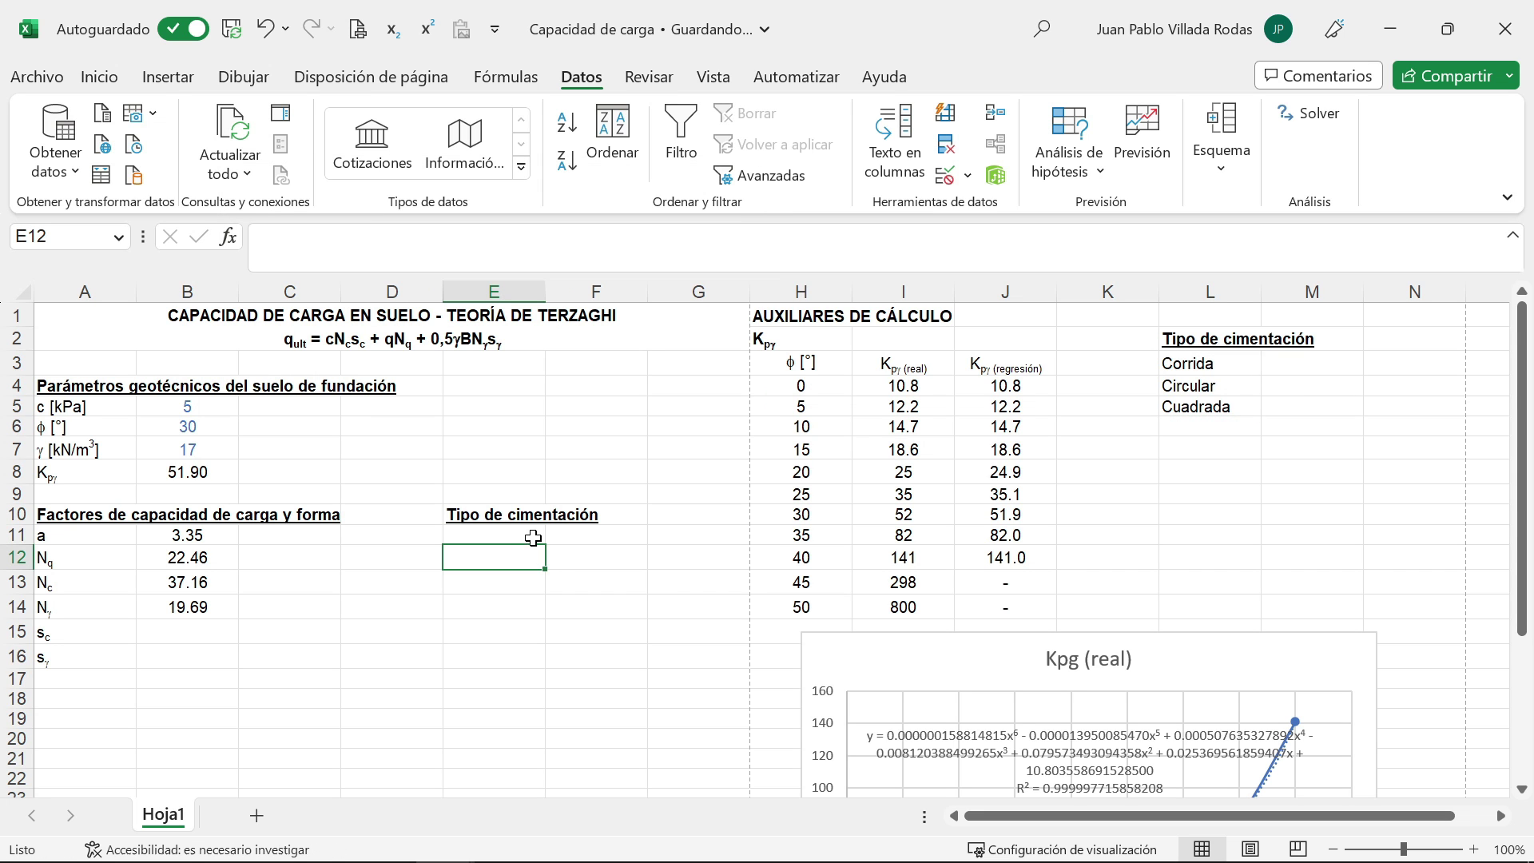
# Step: Check the foundation type options offered by the drop-down list in E11 without choosing one
pyautogui.click(555, 537)
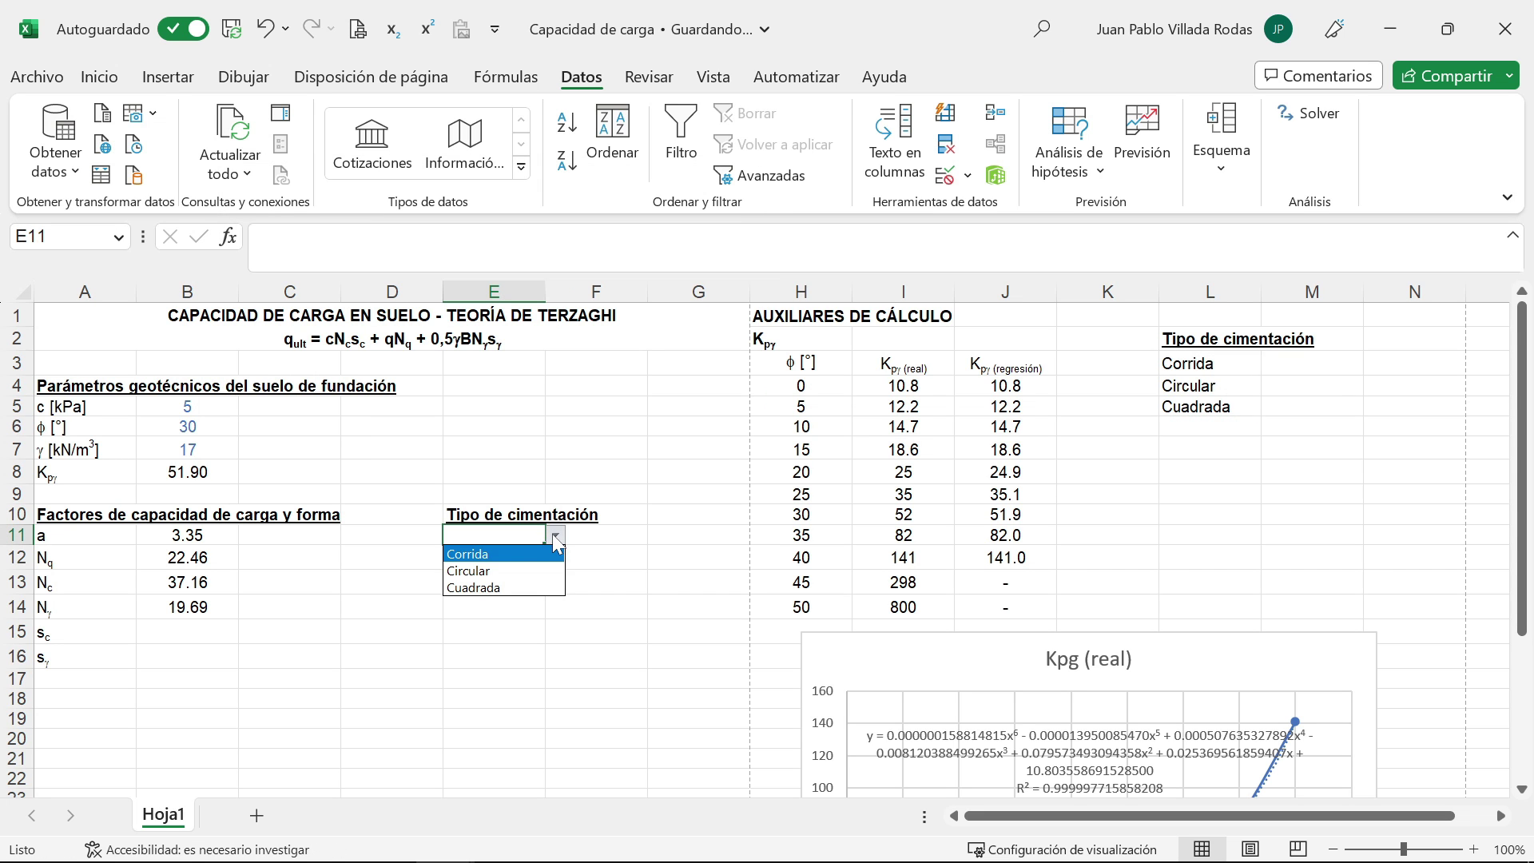
pyautogui.click(496, 537)
pyautogui.click(496, 549)
pyautogui.click(497, 532)
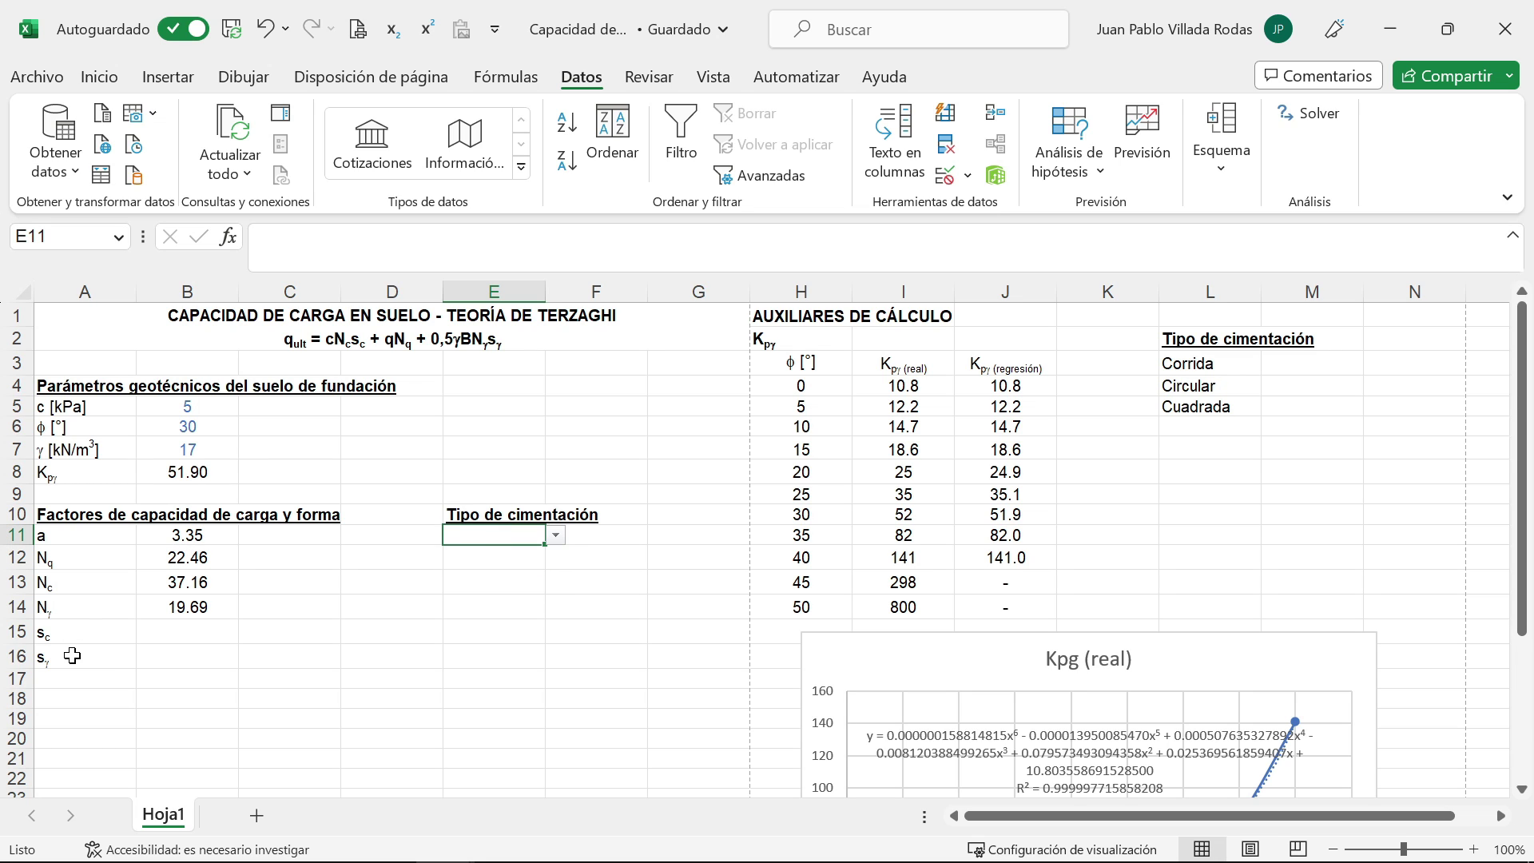
# Step: Start an SI formula for the shape factor sc in B15 that returns 1 when E11 equals "Corrida"
pyautogui.click(187, 632)
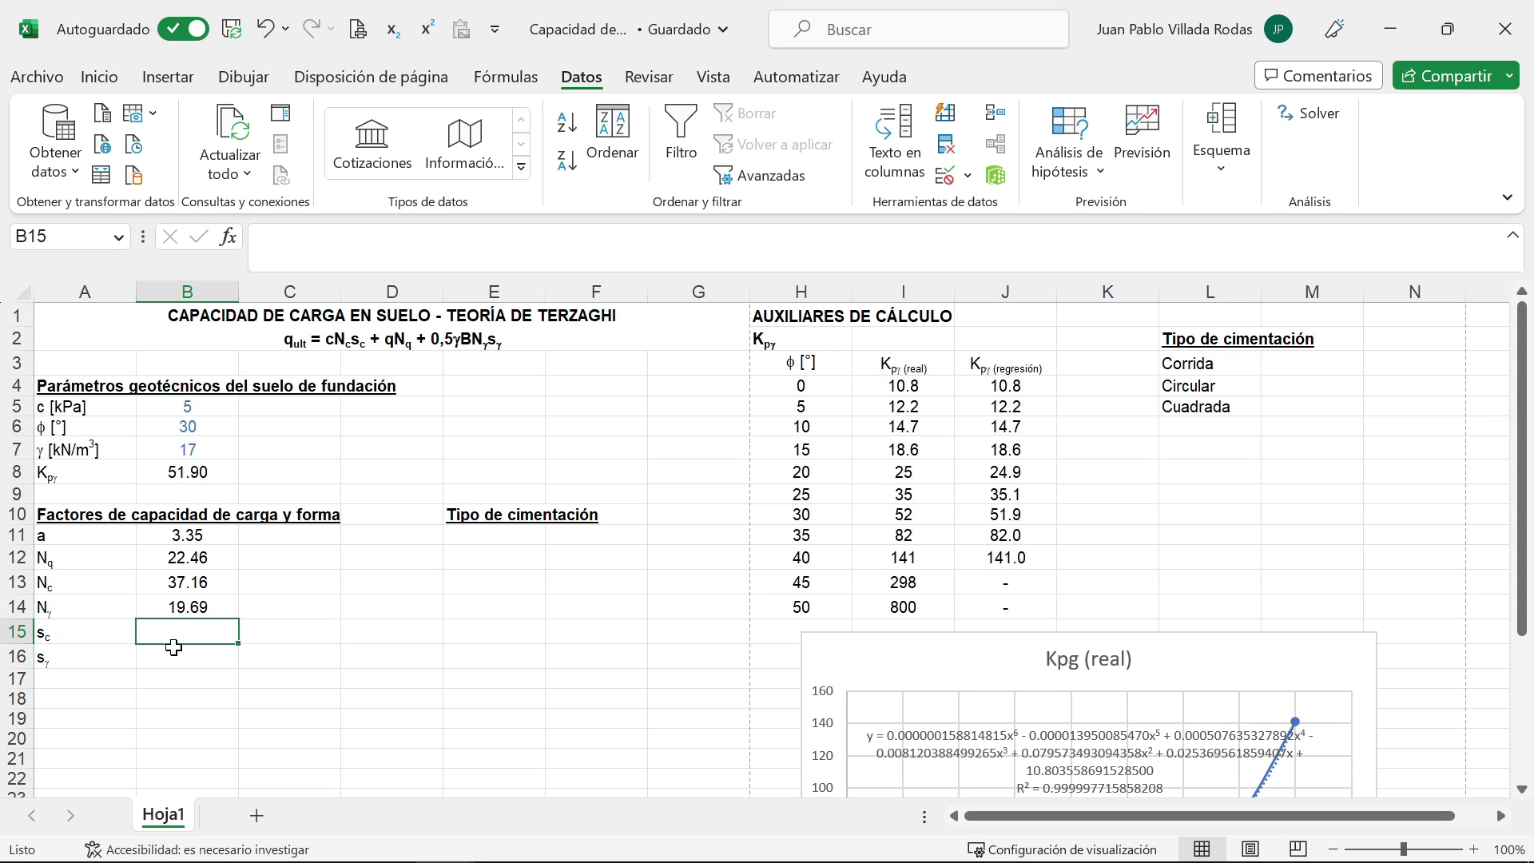
pyautogui.write('+si')
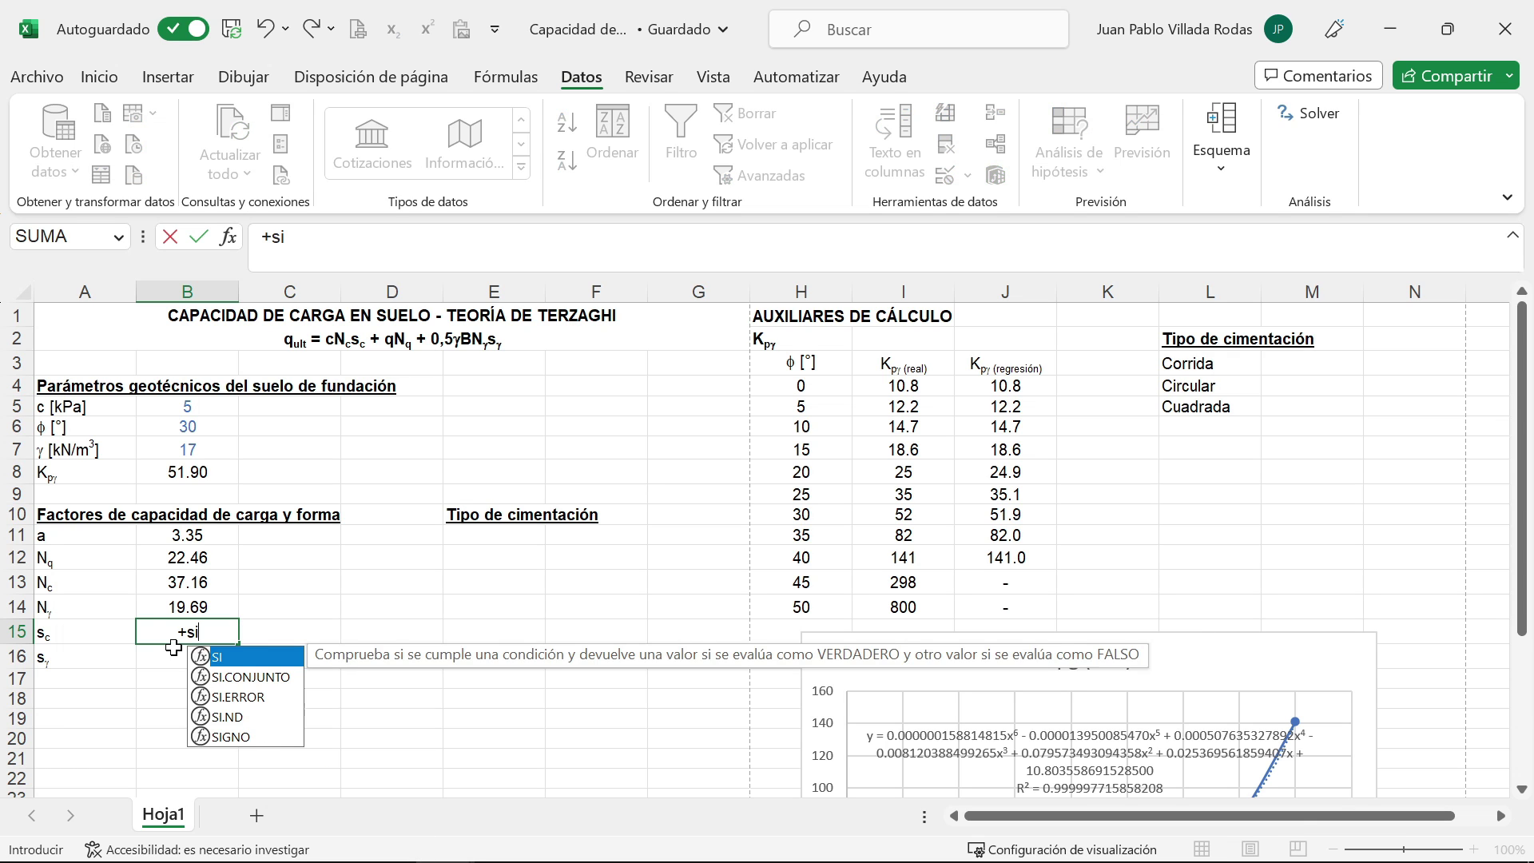
pyautogui.press('Tab')
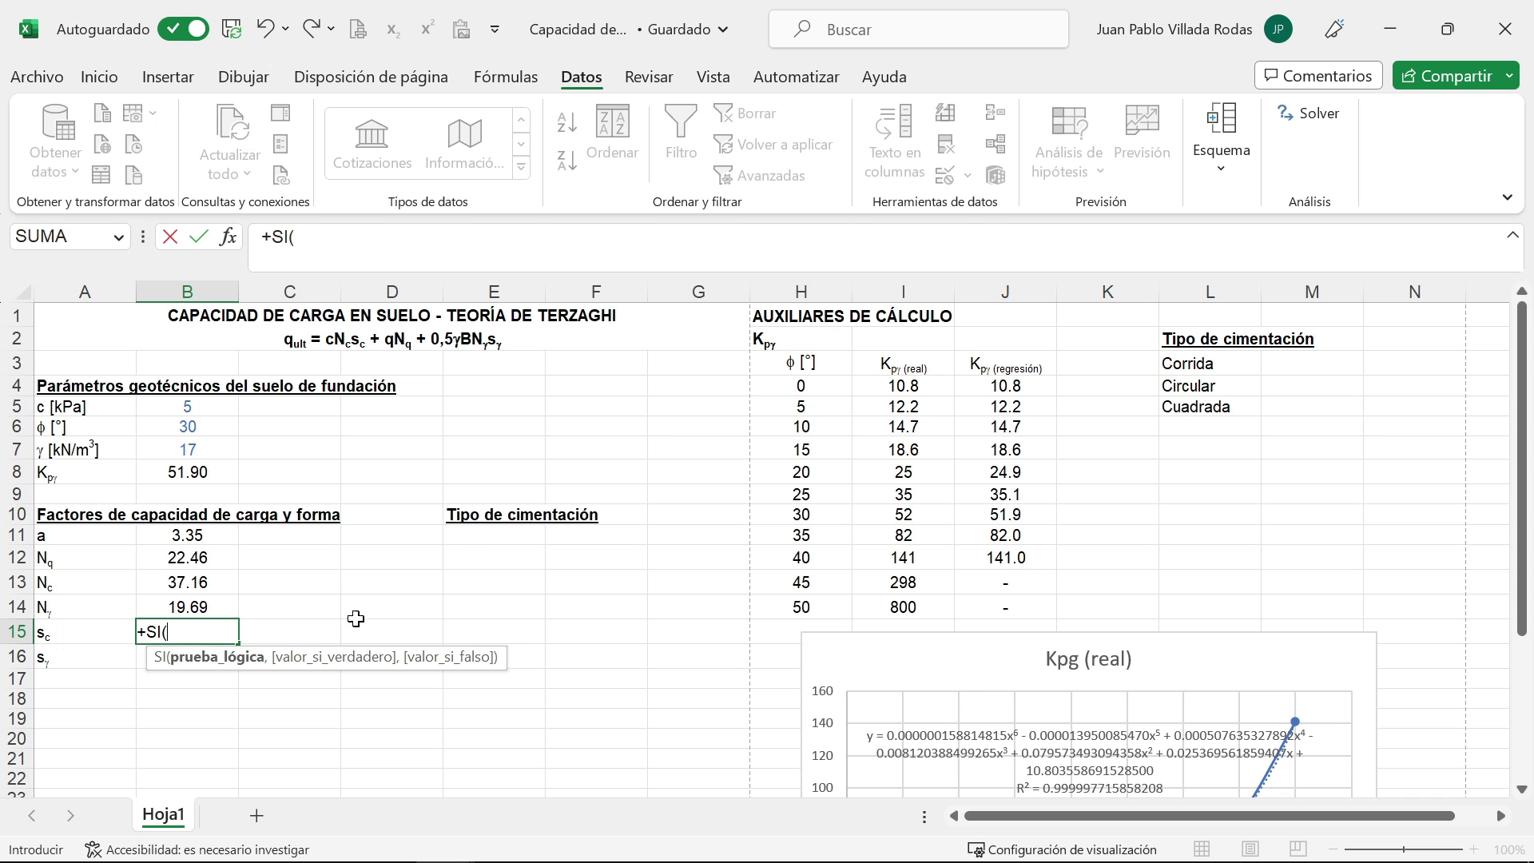
pyautogui.click(473, 532)
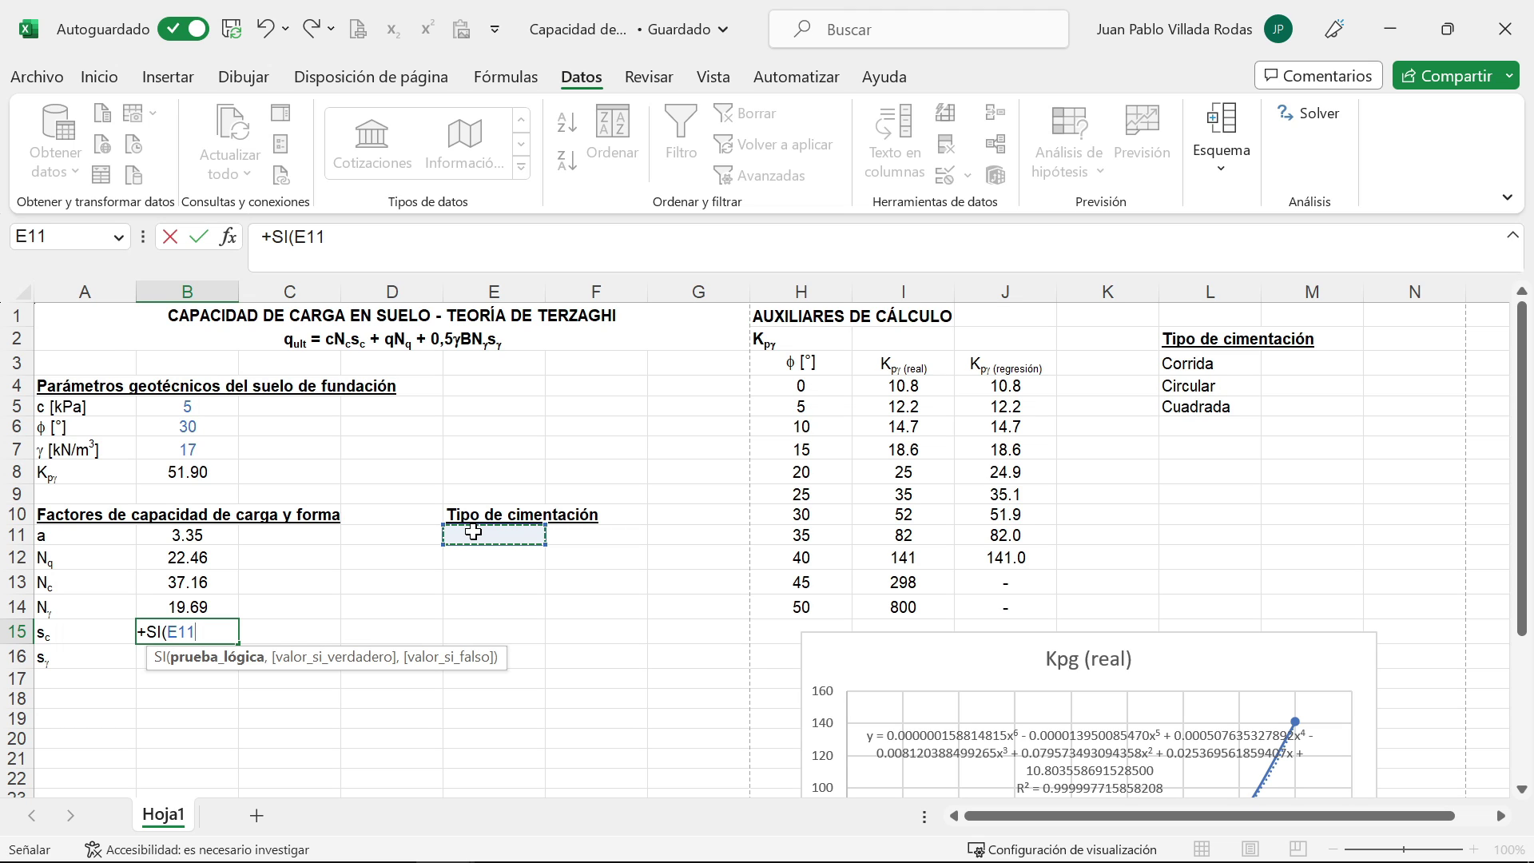
pyautogui.write('="')
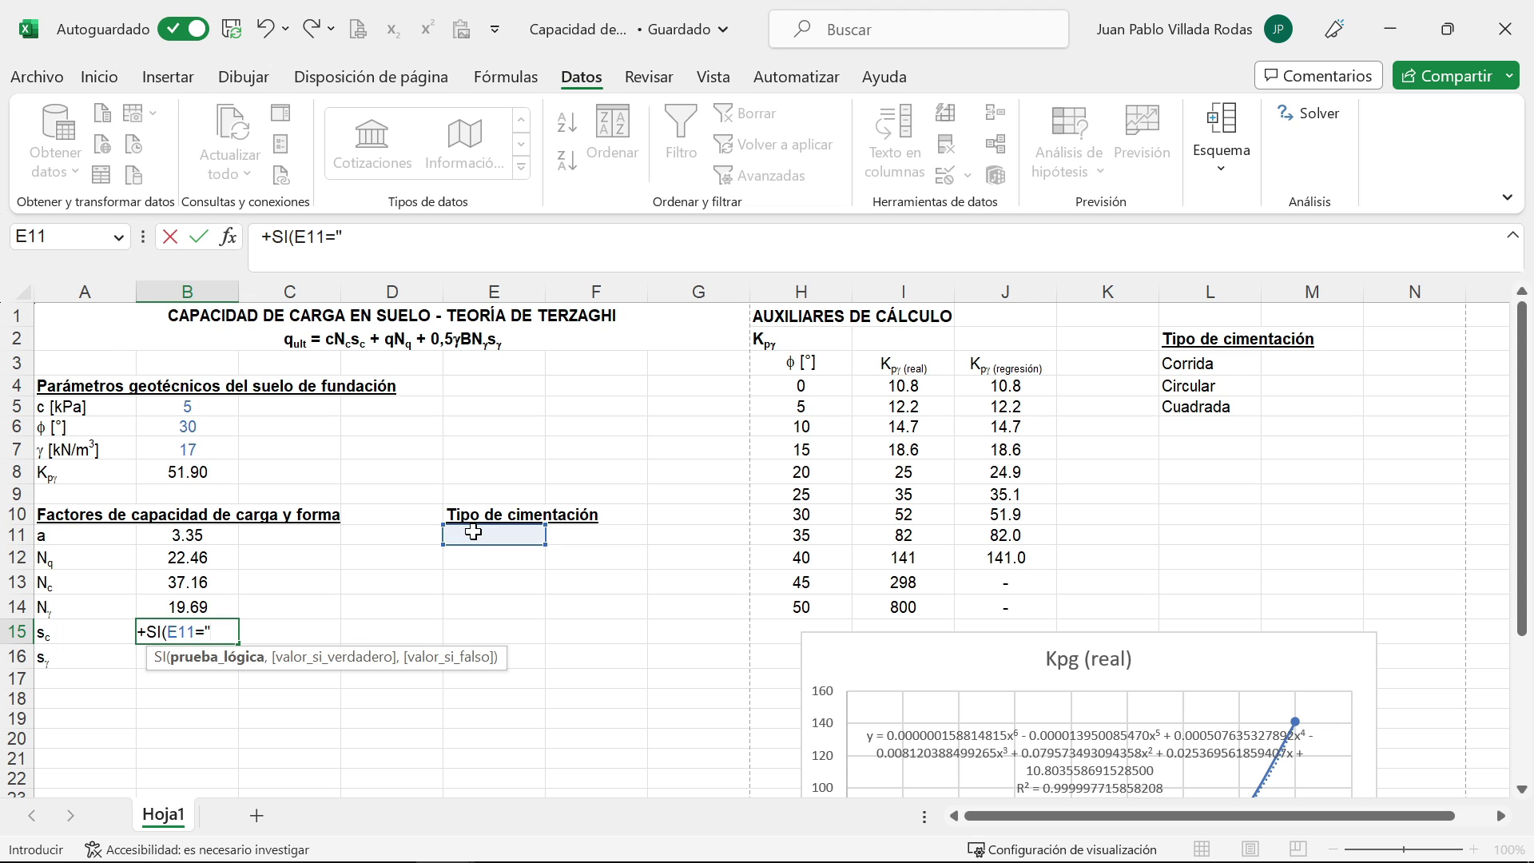
pyautogui.write('Coorida')
pyautogui.press('BackSpace')
pyautogui.press('BackSpace')
pyautogui.press('BackSpace')
pyautogui.press('BackSpace')
pyautogui.press('BackSpace')
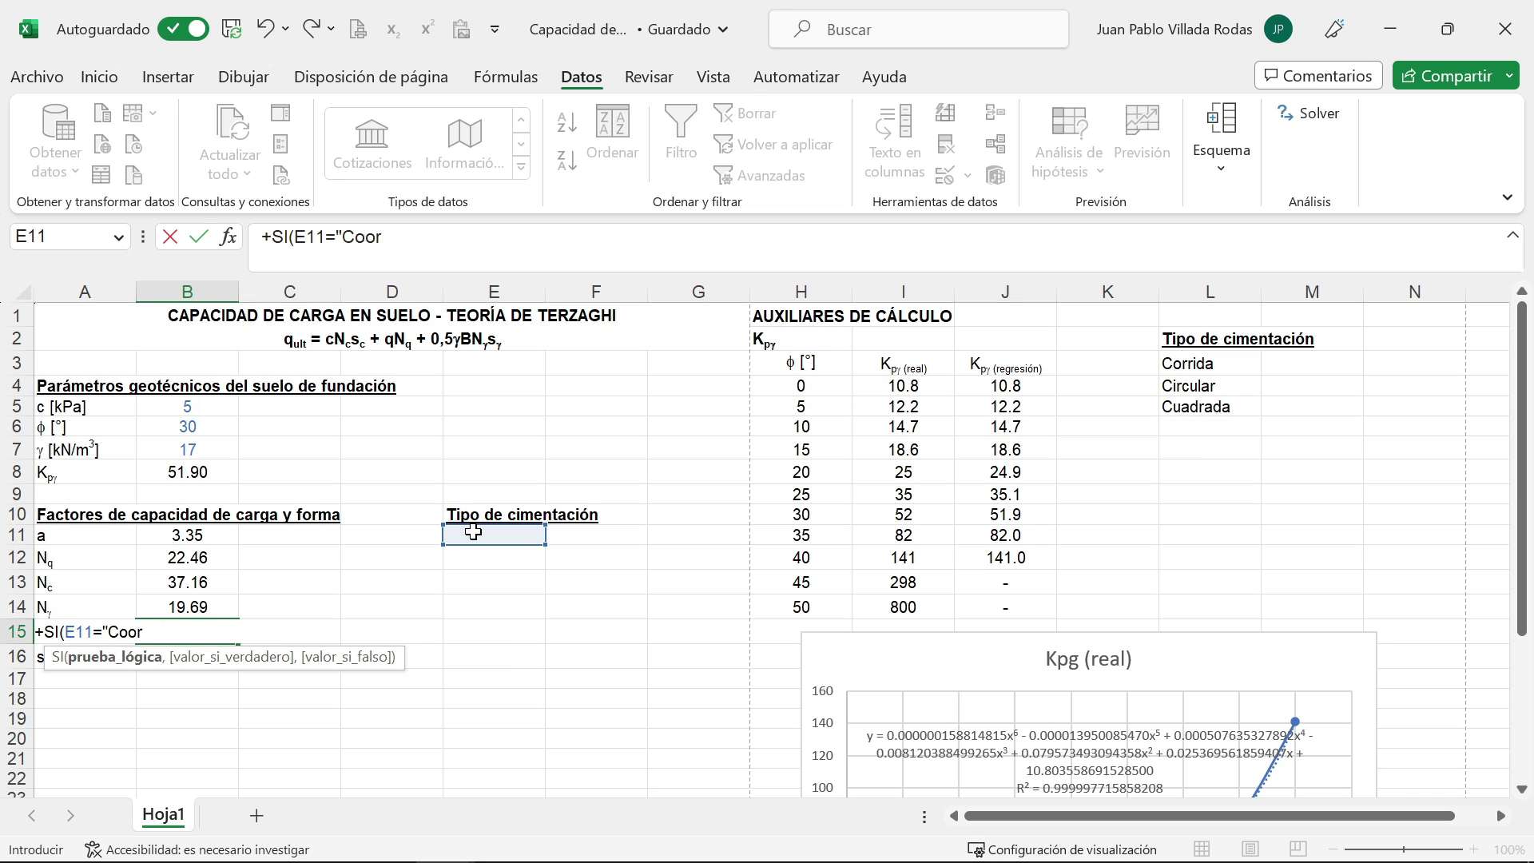
pyautogui.write('rrida",')
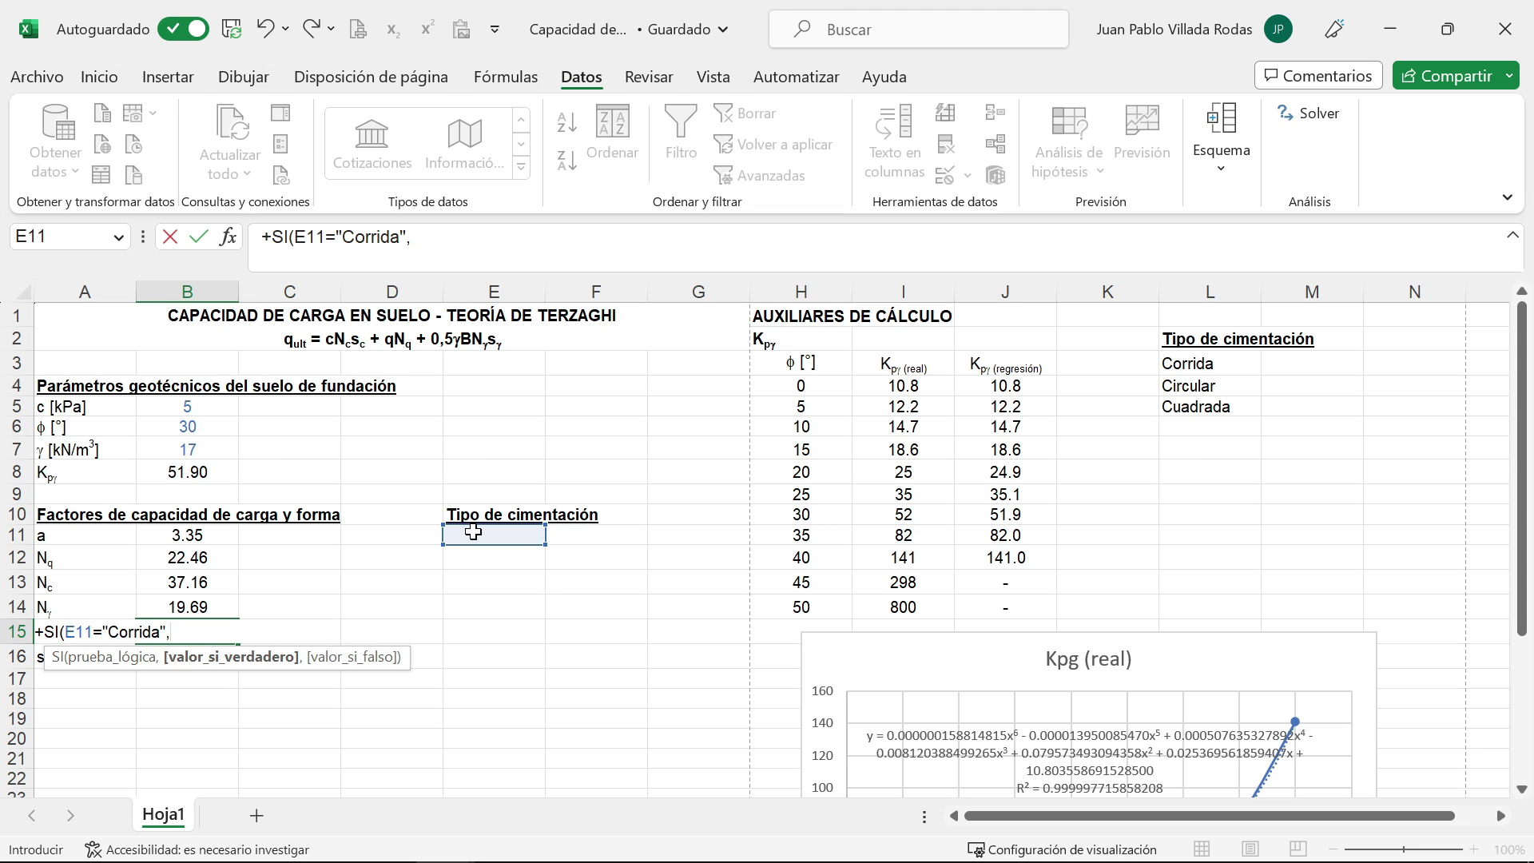
pyautogui.write('1')
# Step: Complete the sc formula in B15 with a nested SI that returns 1.3 when E11 equals "Circular" and 1.3 otherwise
pyautogui.write(',si')
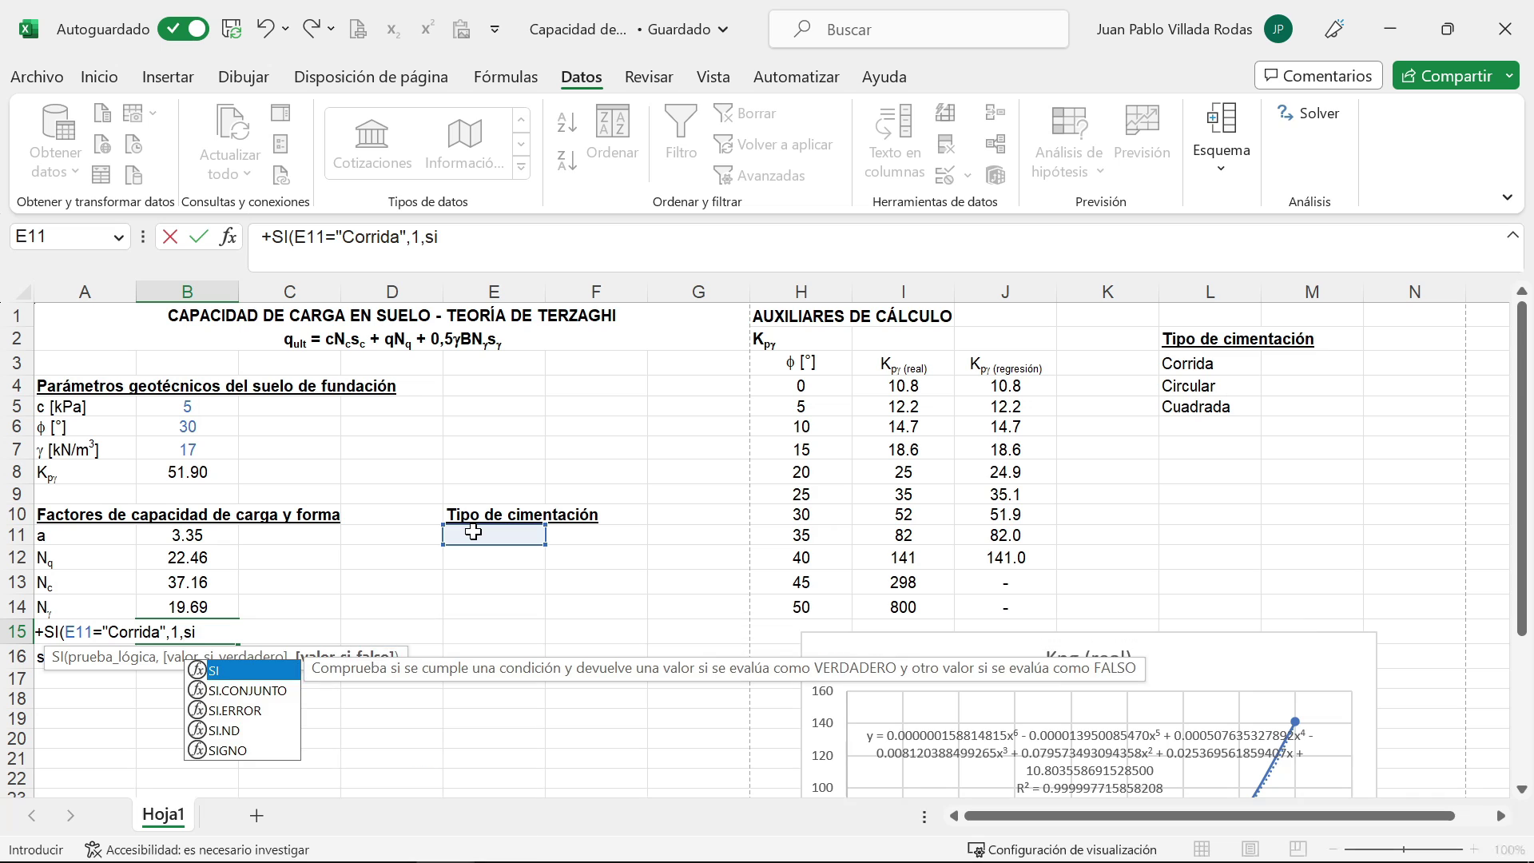
pyautogui.press('Tab')
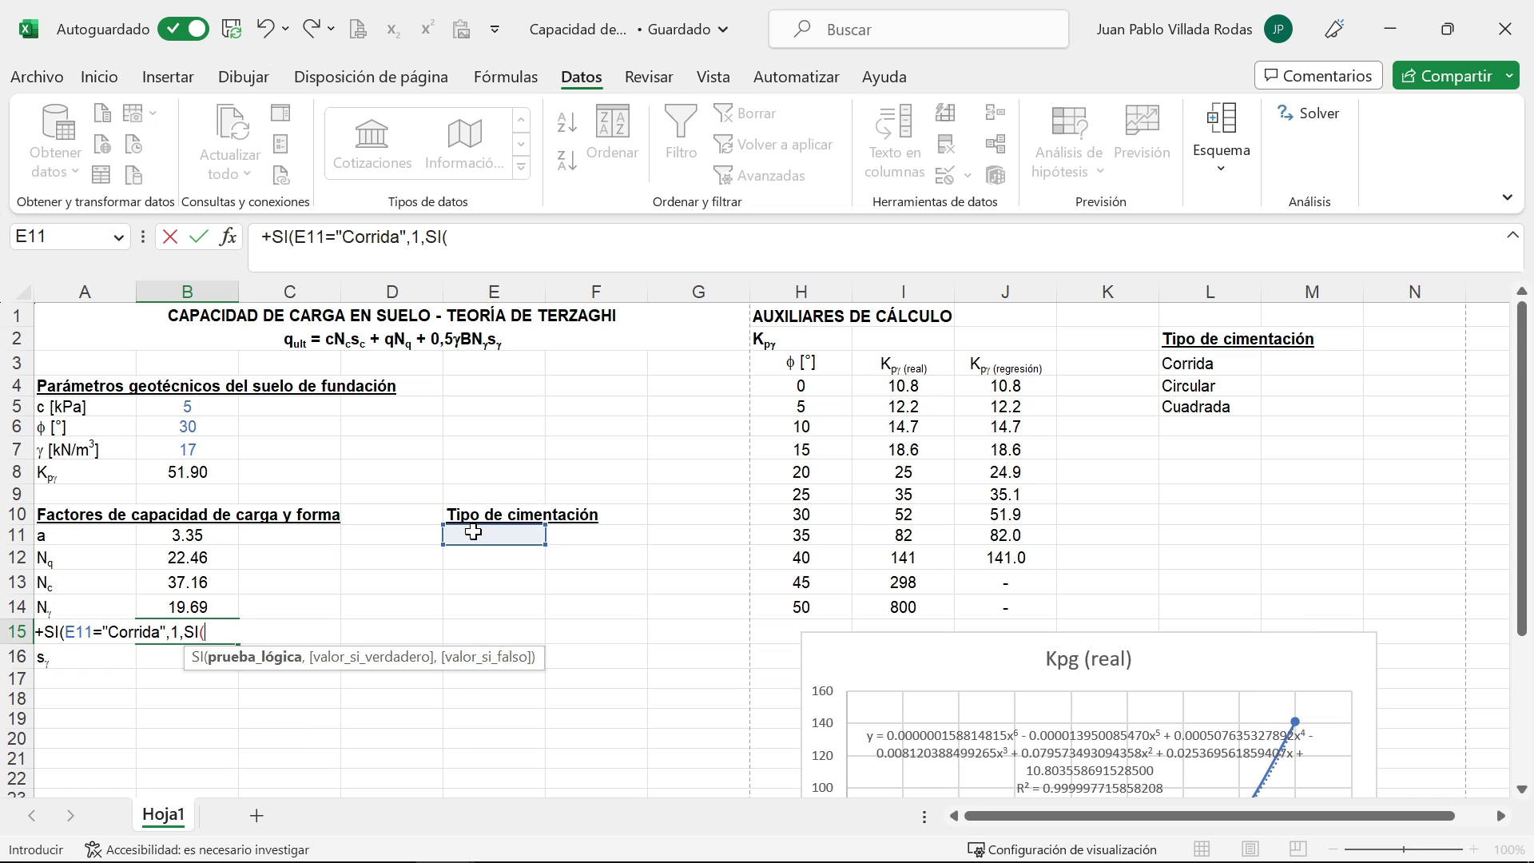
pyautogui.click(472, 532)
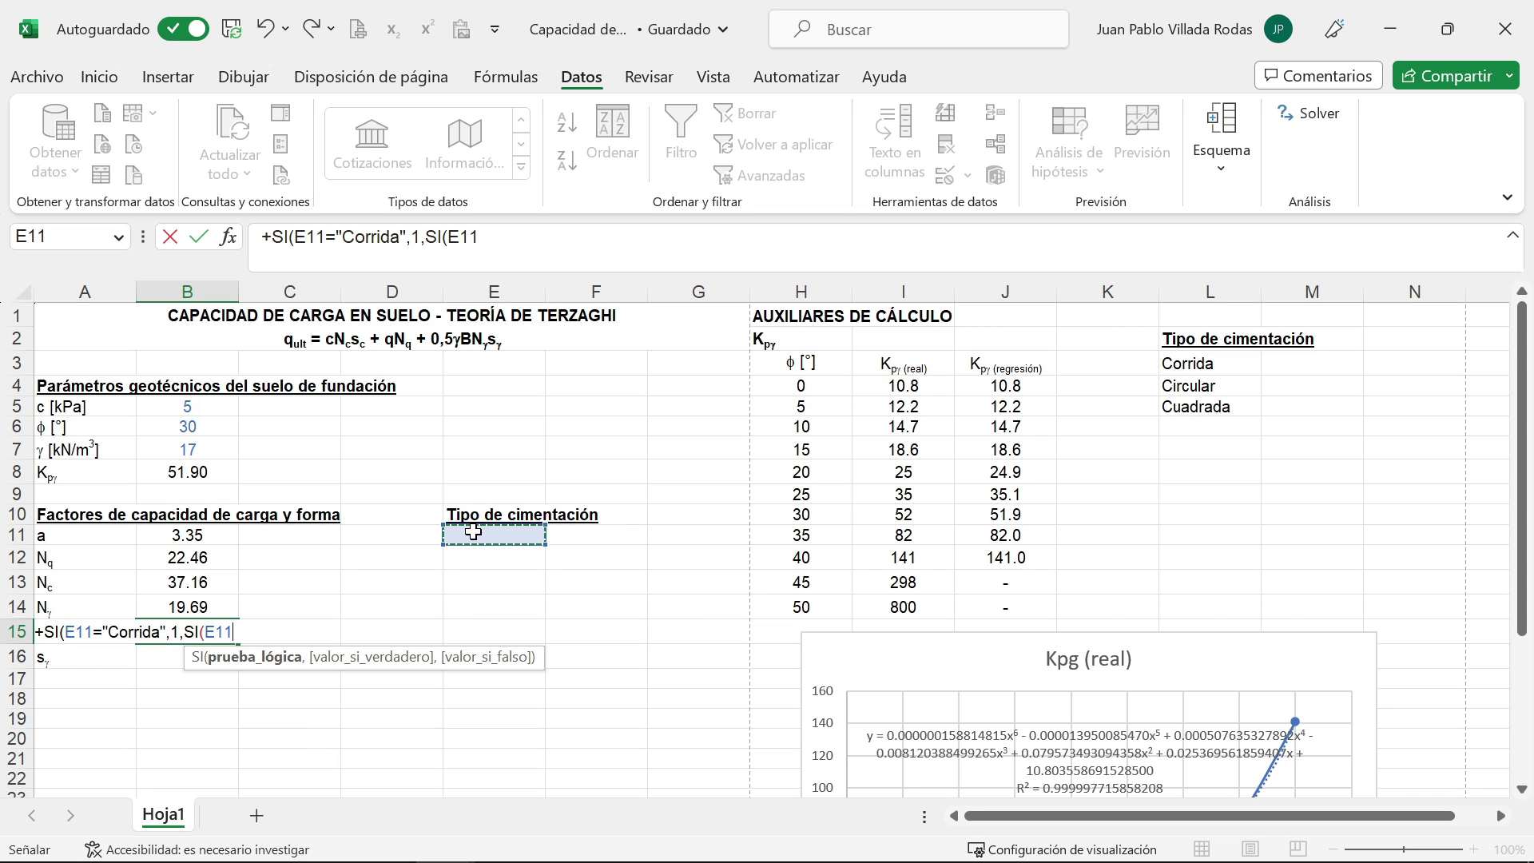
pyautogui.write('=')
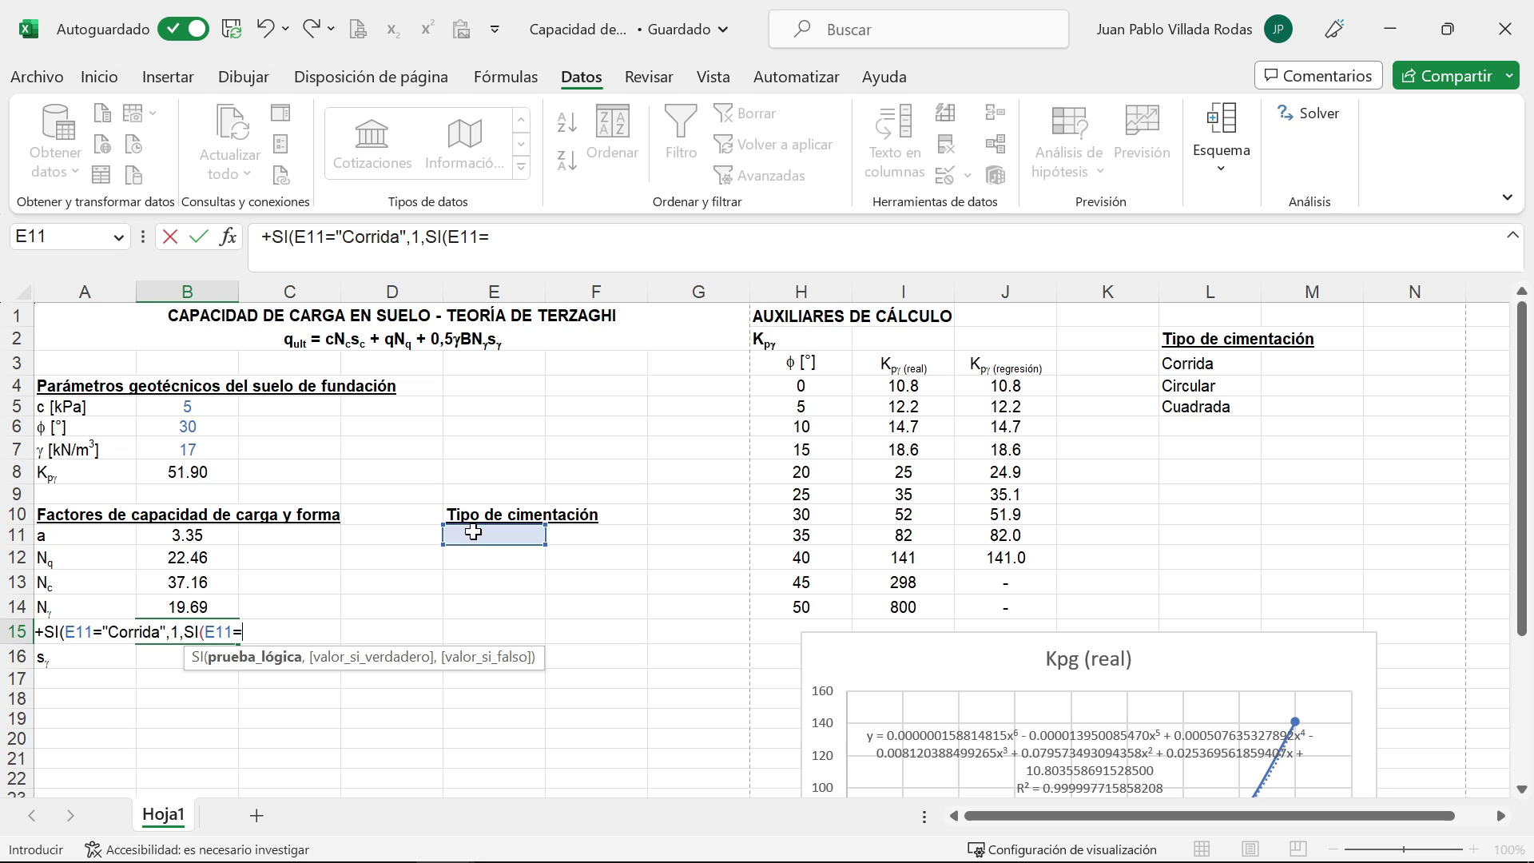
pyautogui.write('"Circular')
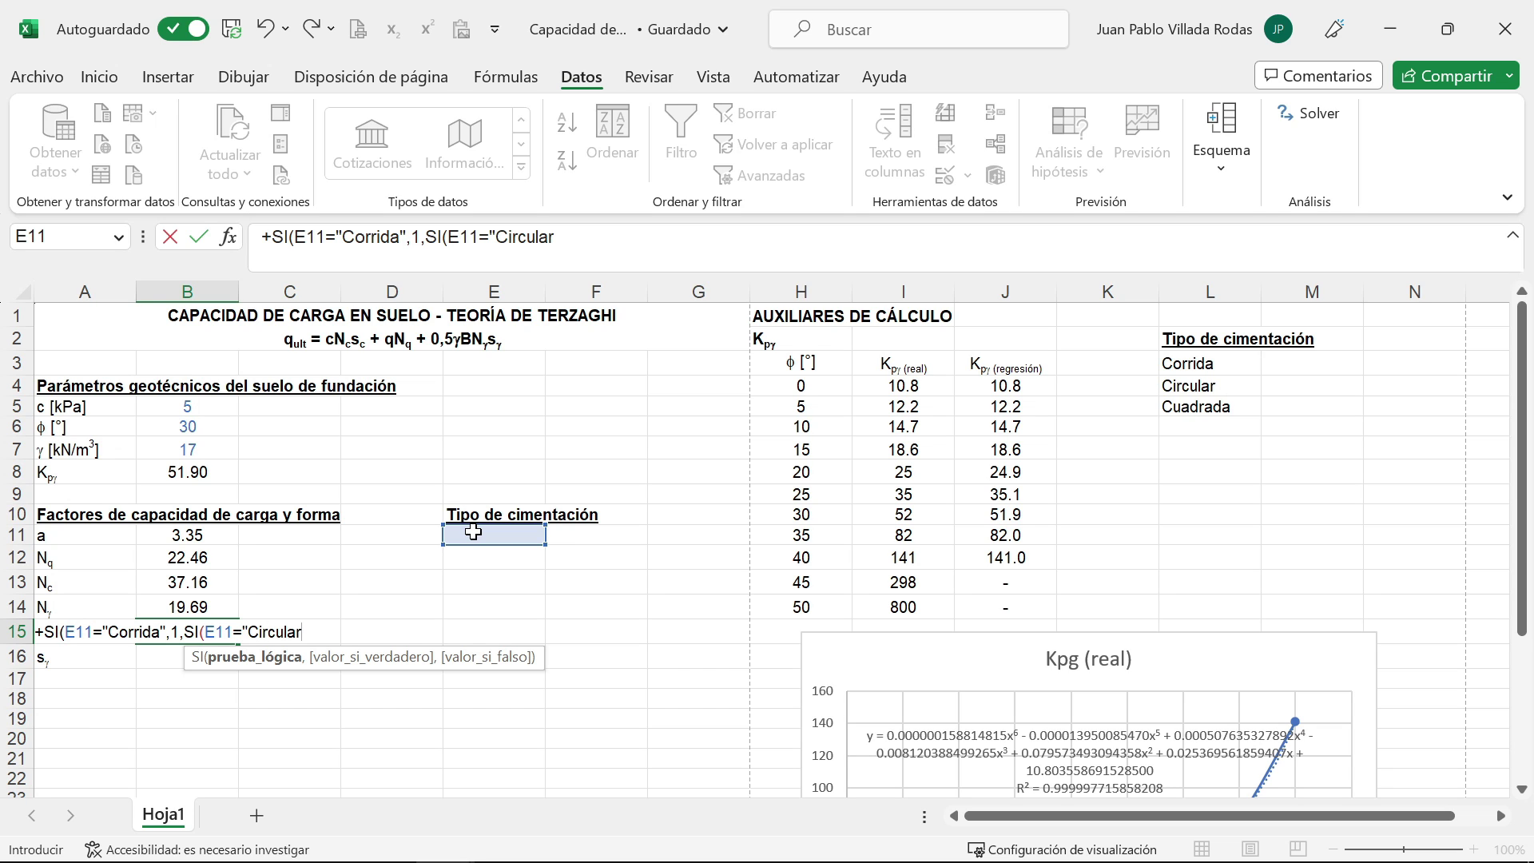
pyautogui.write('",')
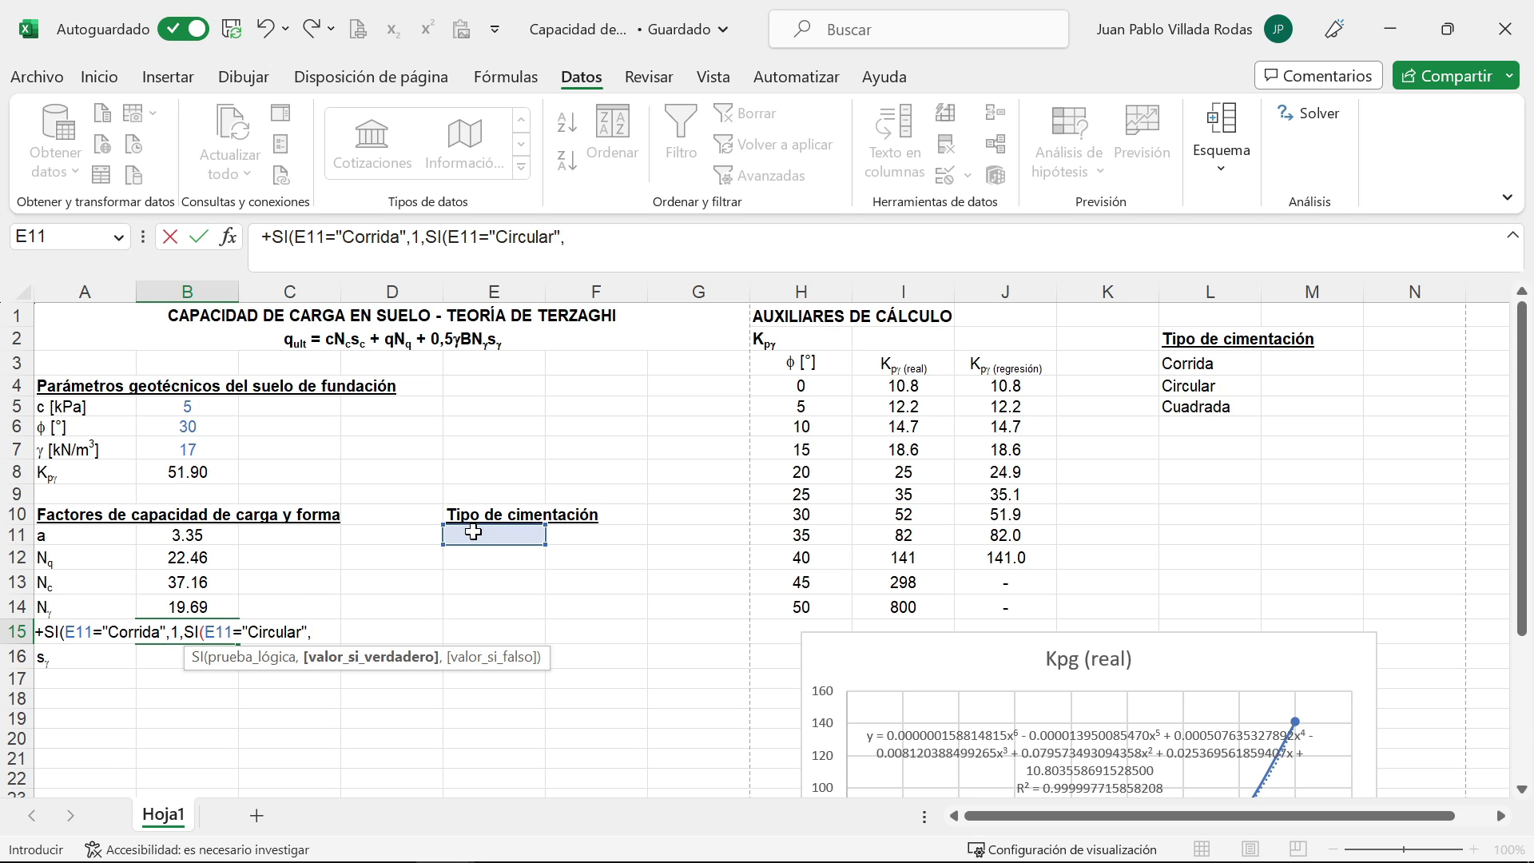
pyautogui.write('1.3,1.3')
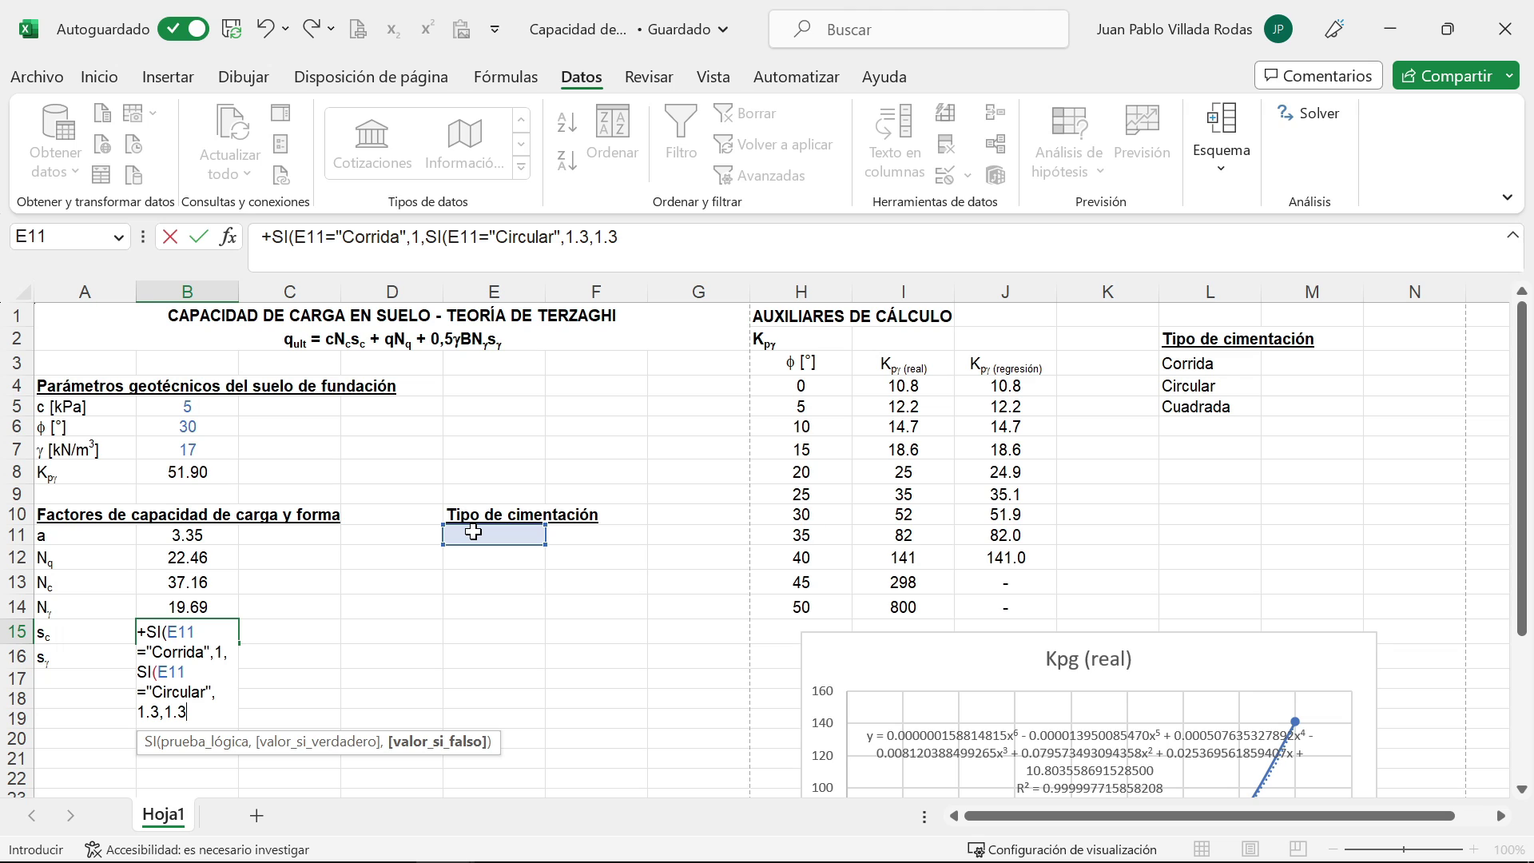
pyautogui.write(')')
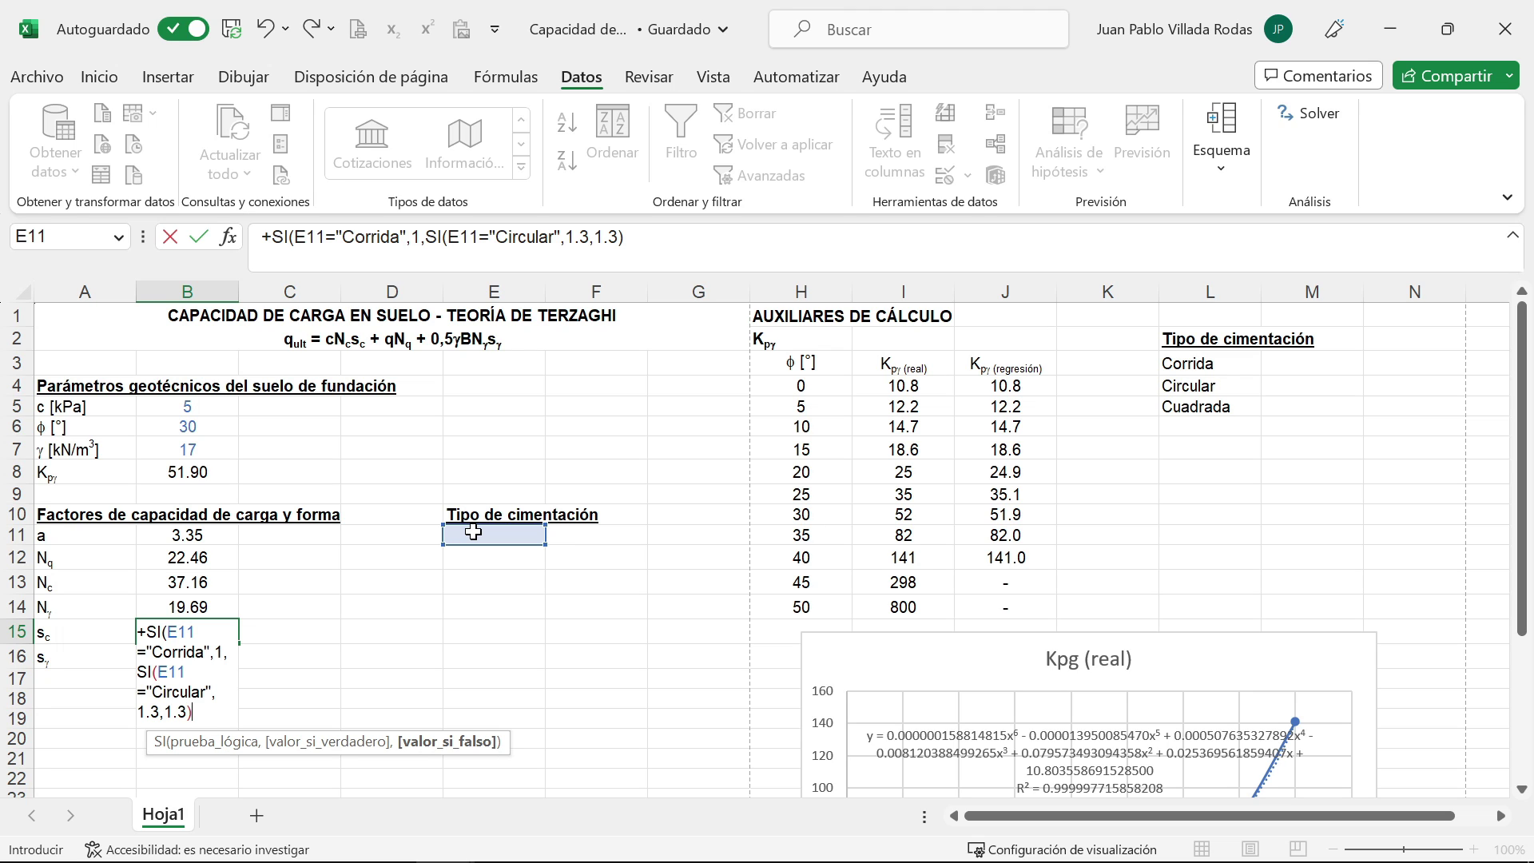
pyautogui.write(')')
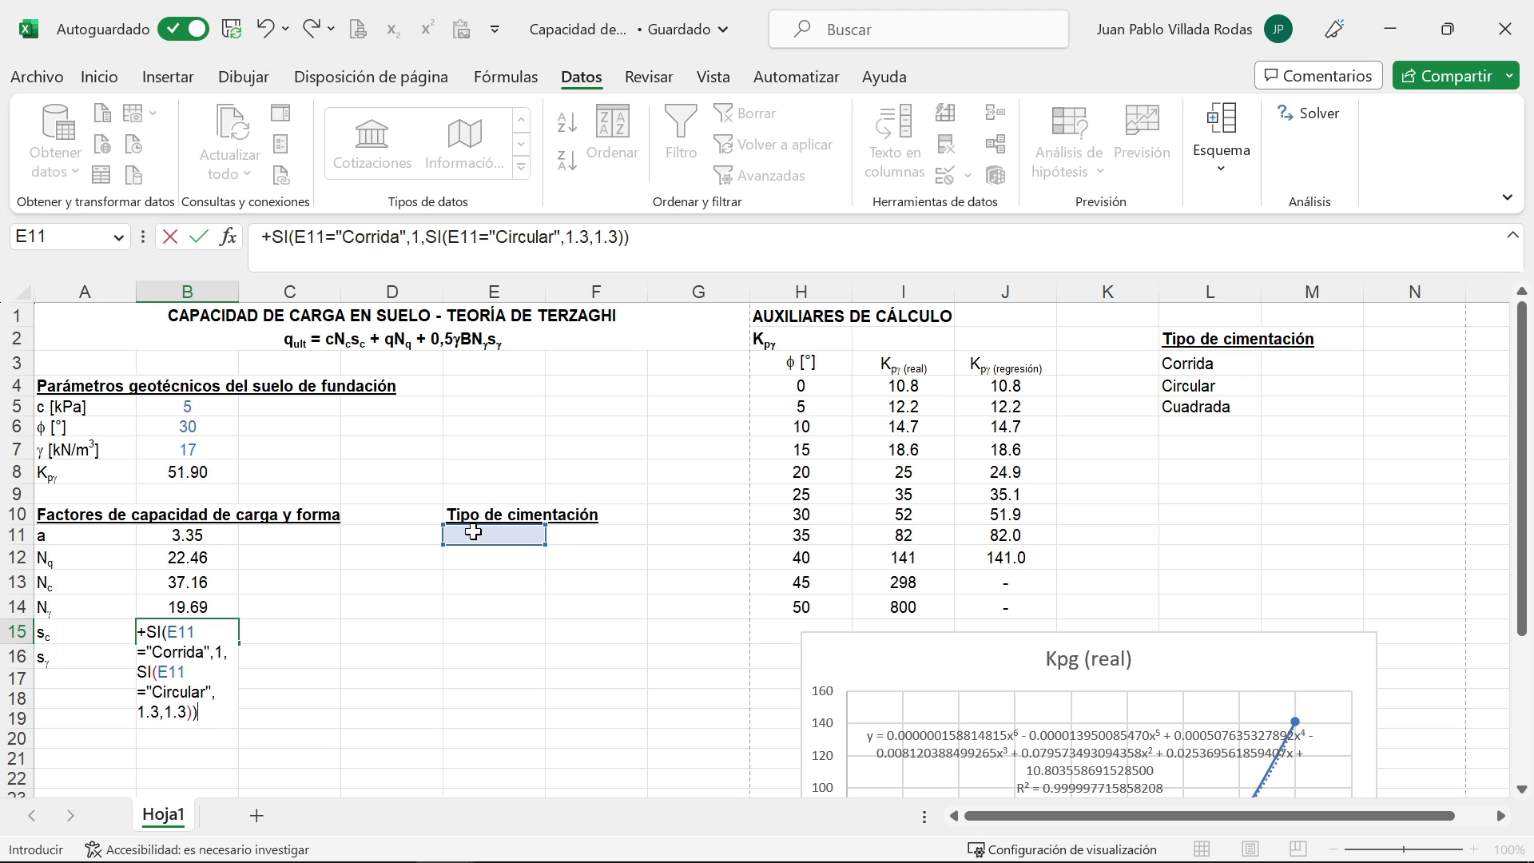
pyautogui.press('Return')
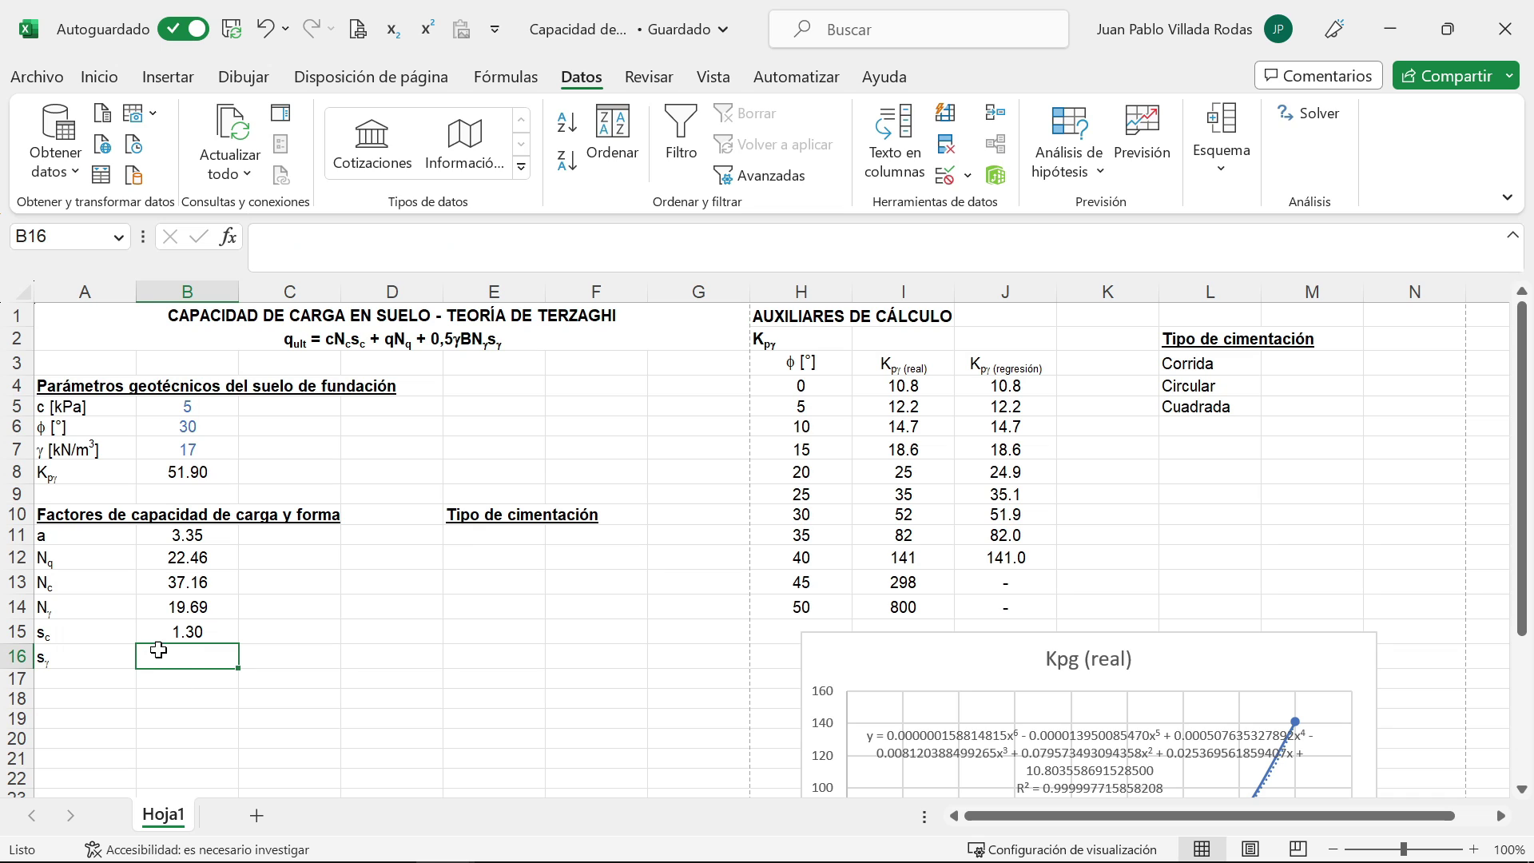
# Step: Test the sc formula by switching the foundation type in E11 among Circular, Cuadrada and Corrida, finishing on Cuadrada
pyautogui.click(531, 540)
pyautogui.click(554, 536)
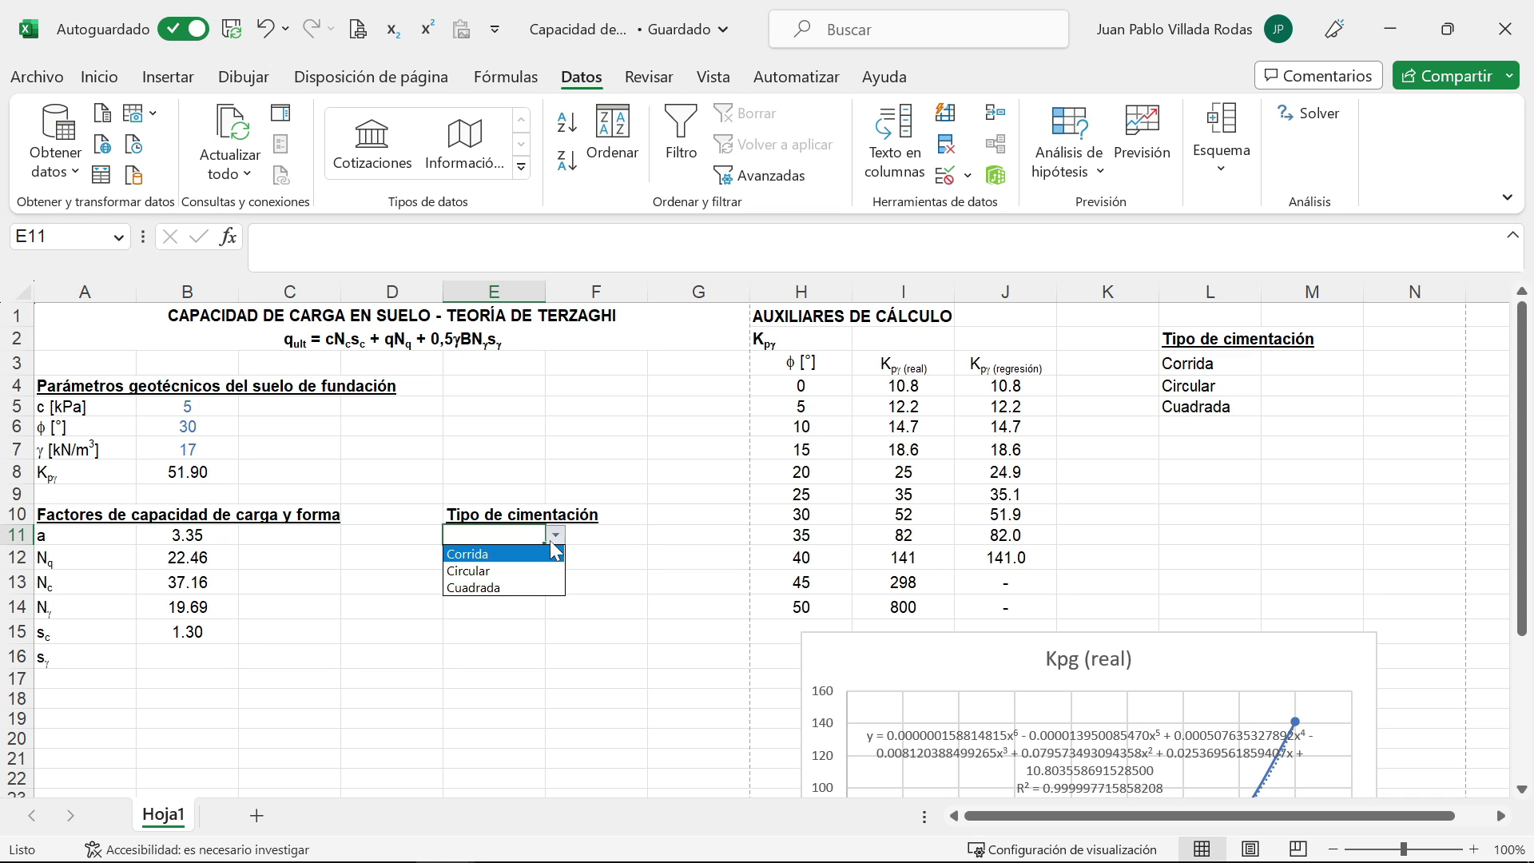
pyautogui.click(527, 570)
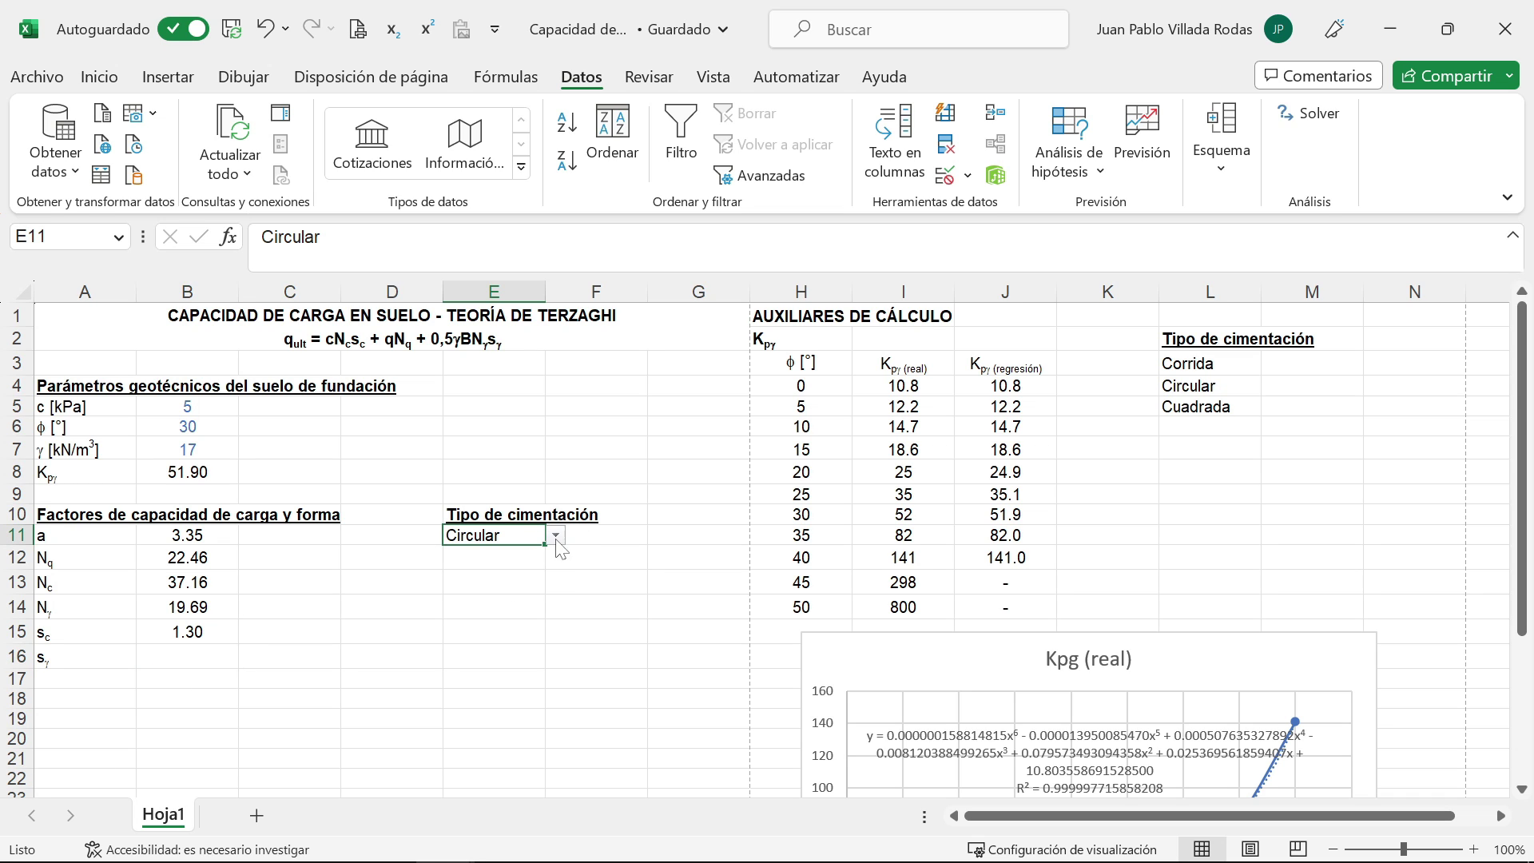
pyautogui.click(555, 535)
pyautogui.click(529, 588)
pyautogui.click(554, 535)
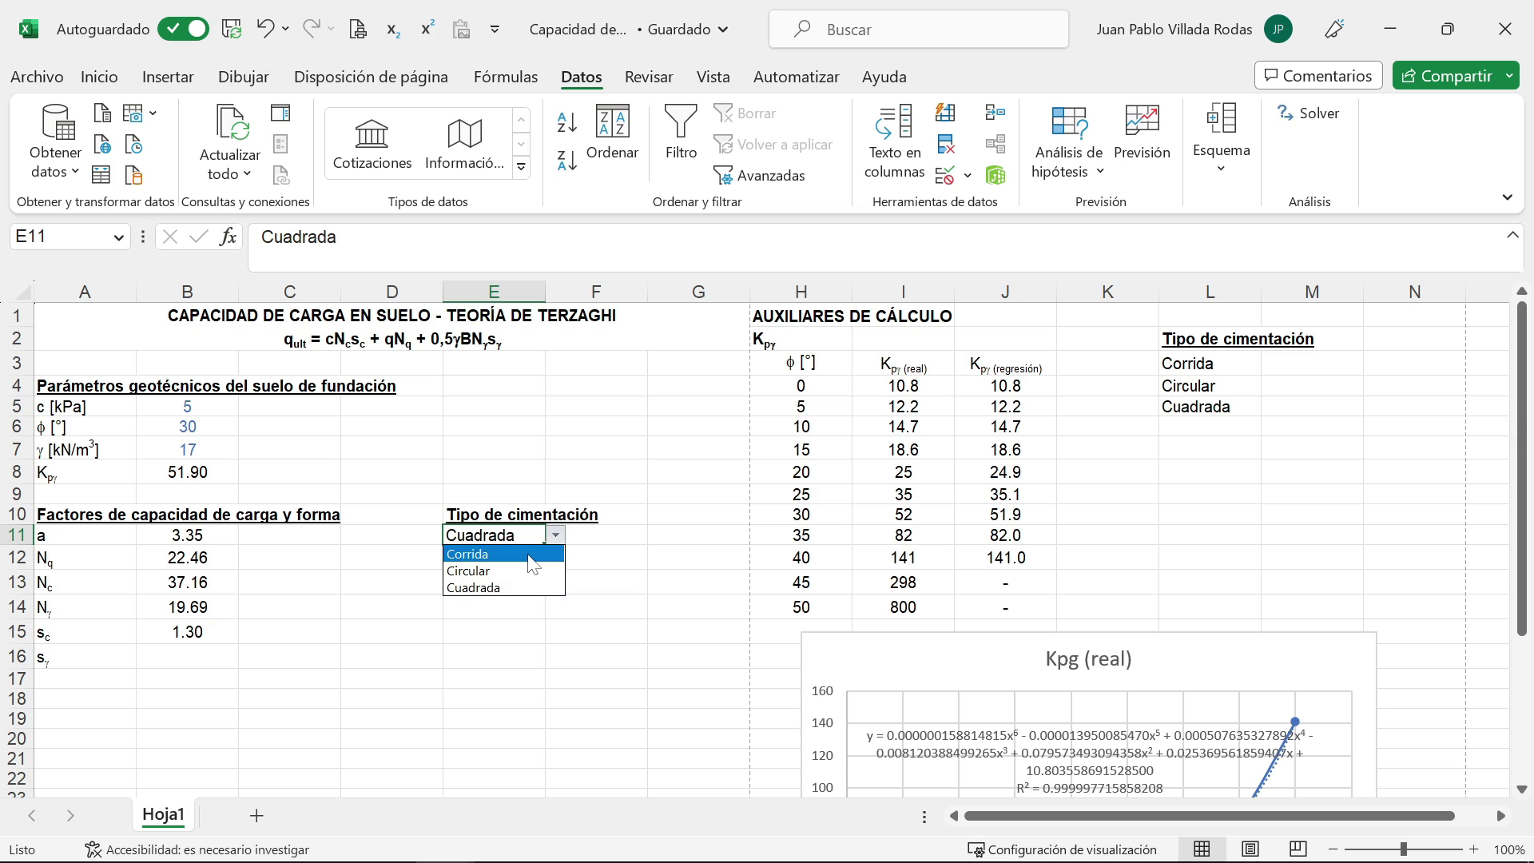
pyautogui.click(531, 553)
pyautogui.click(555, 535)
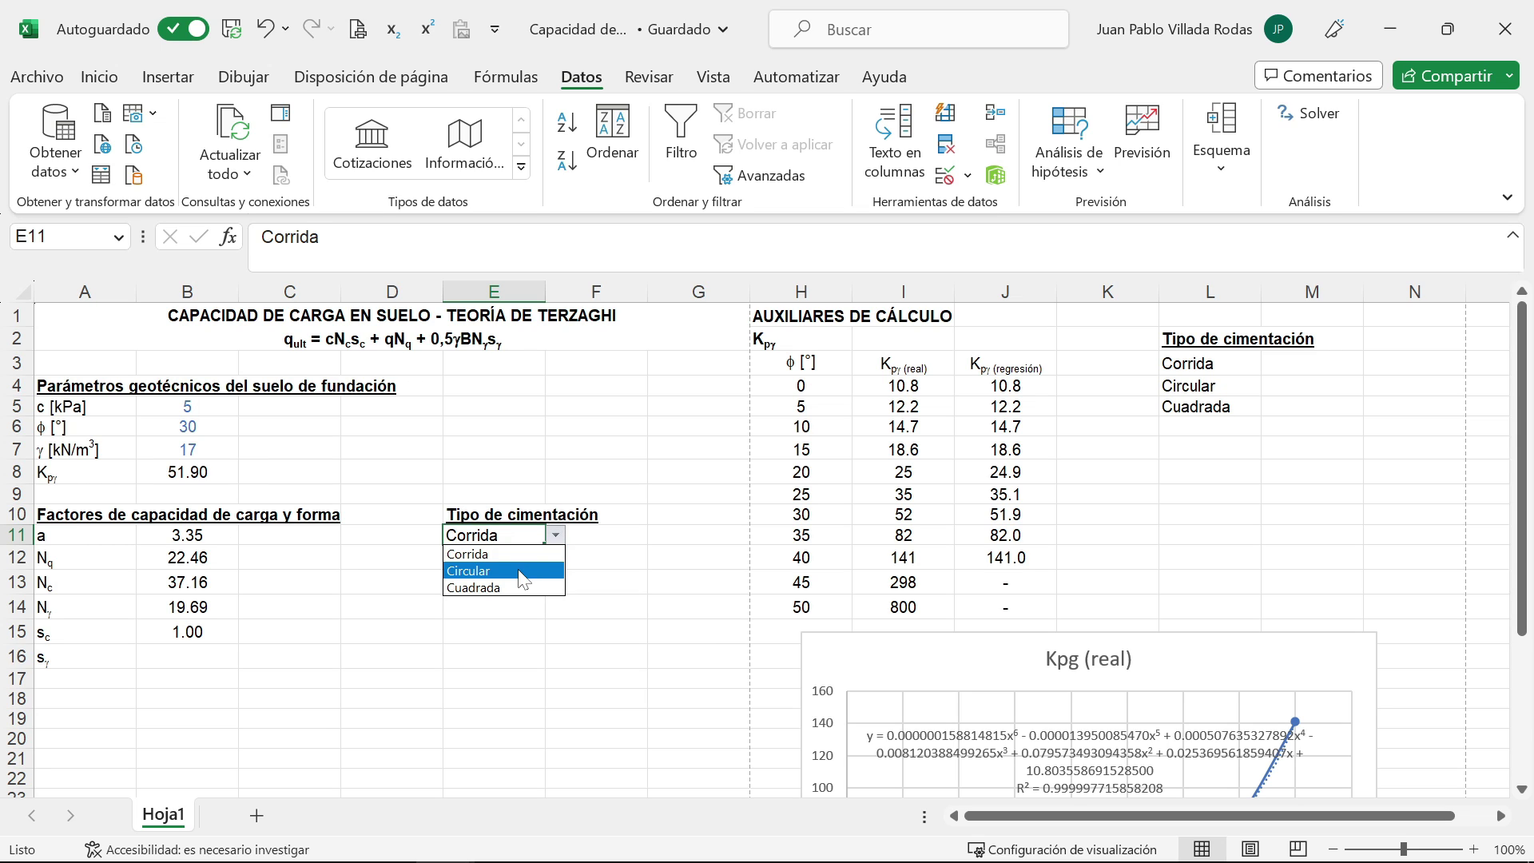
pyautogui.click(528, 569)
pyautogui.click(555, 535)
pyautogui.click(527, 553)
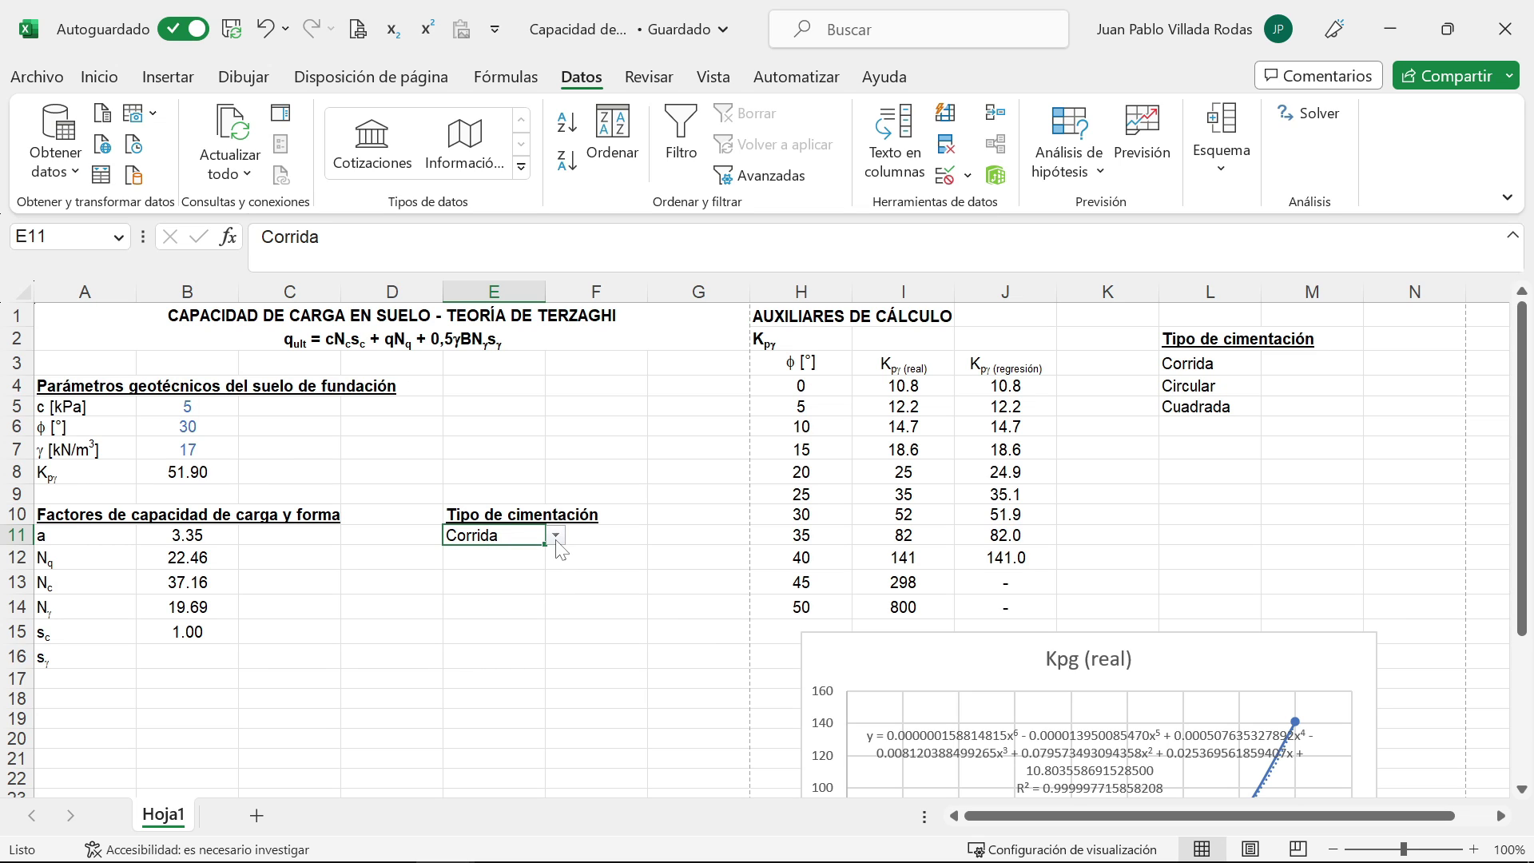
pyautogui.click(554, 535)
pyautogui.click(529, 588)
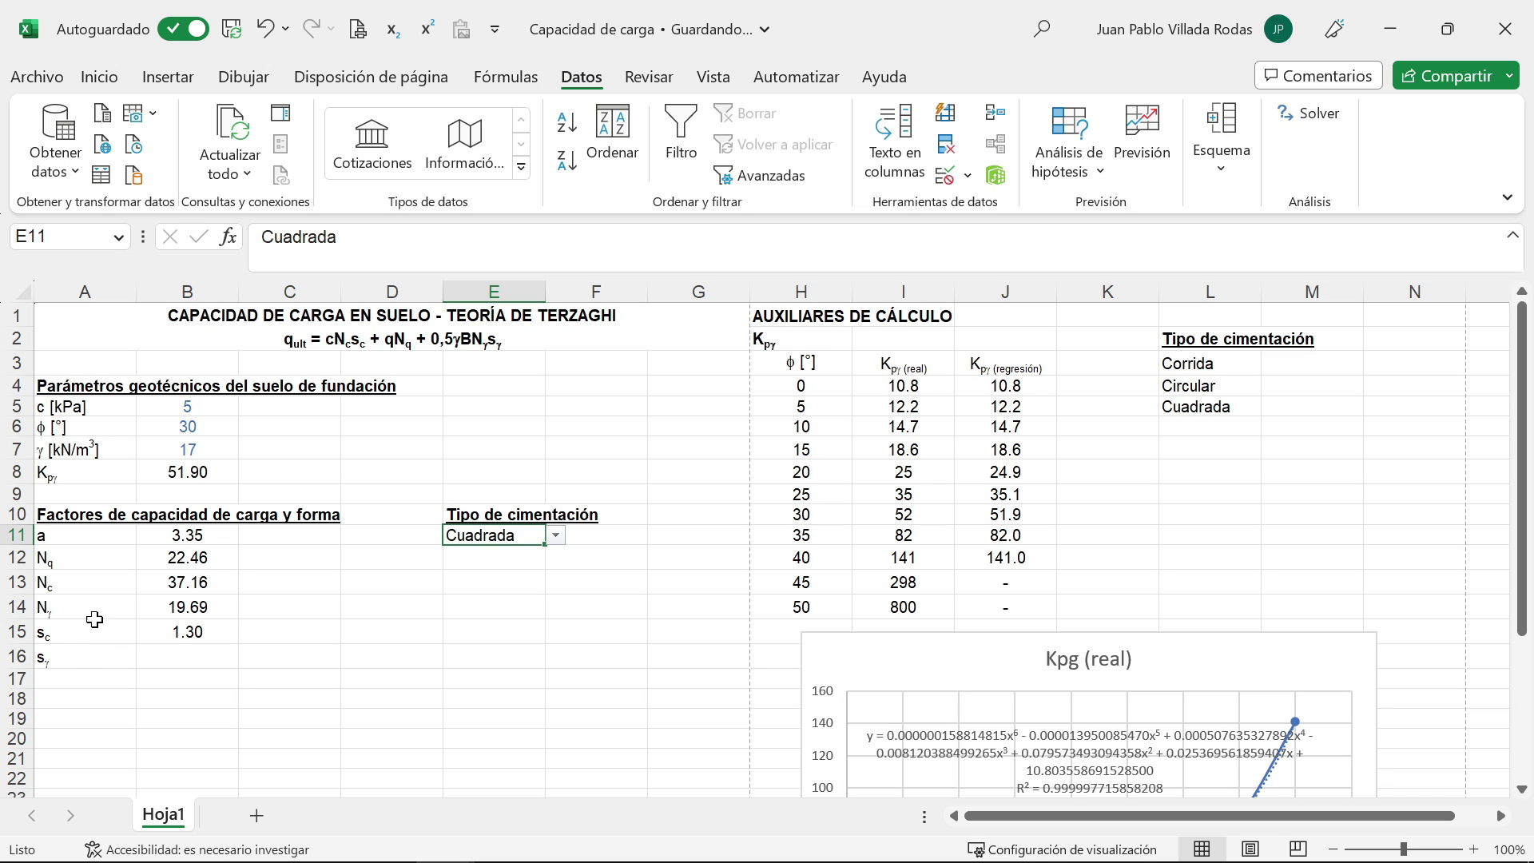
# Step: Start an SI formula for the shape factor sγ in B16 that returns 1 when E11 equals "Corrida", with a nested SI for other types
pyautogui.click(169, 660)
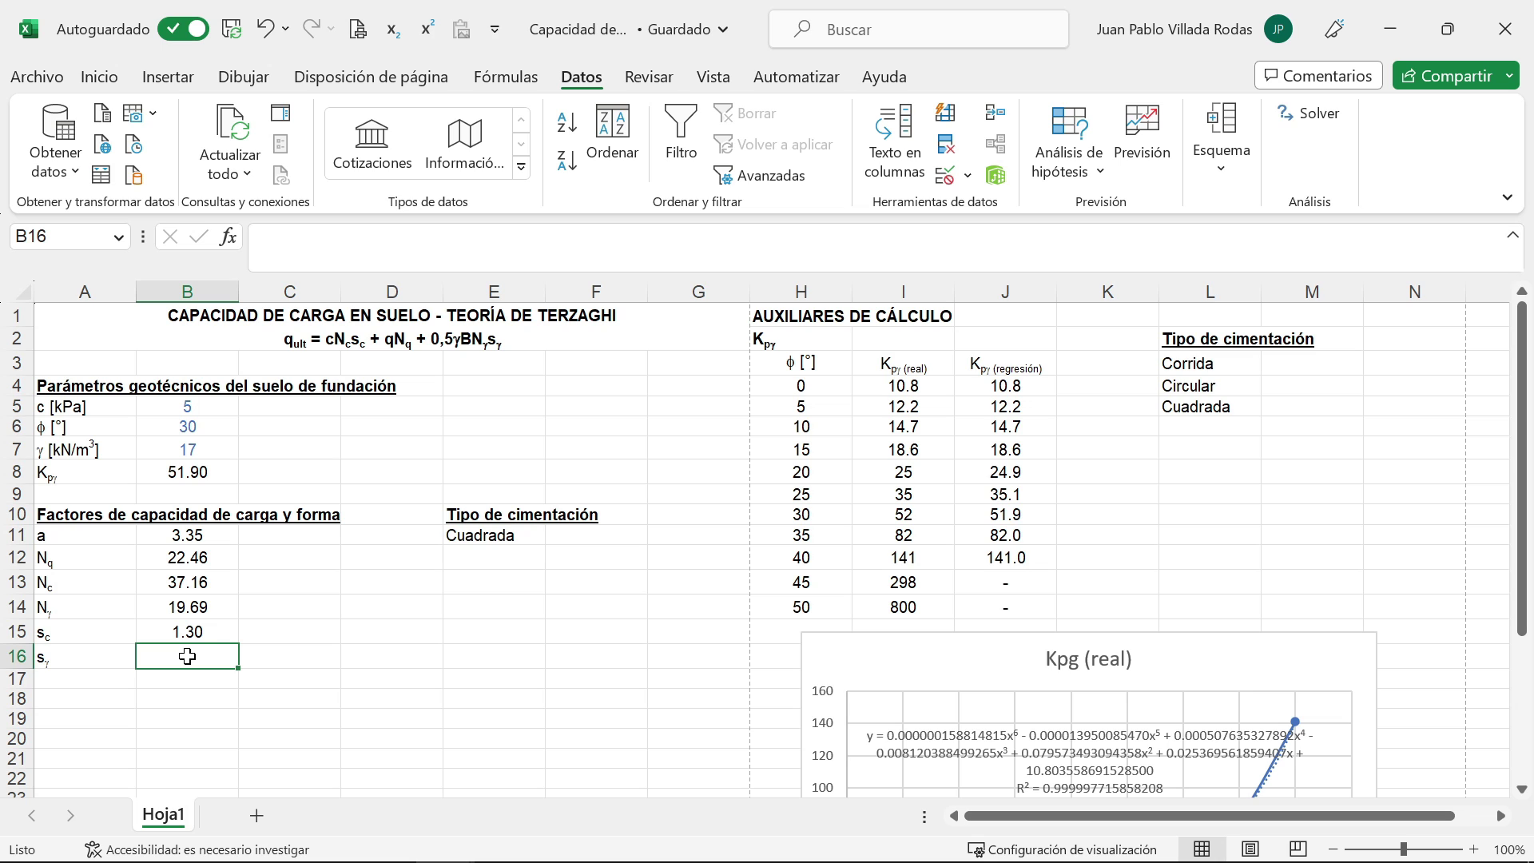
pyautogui.write('+si')
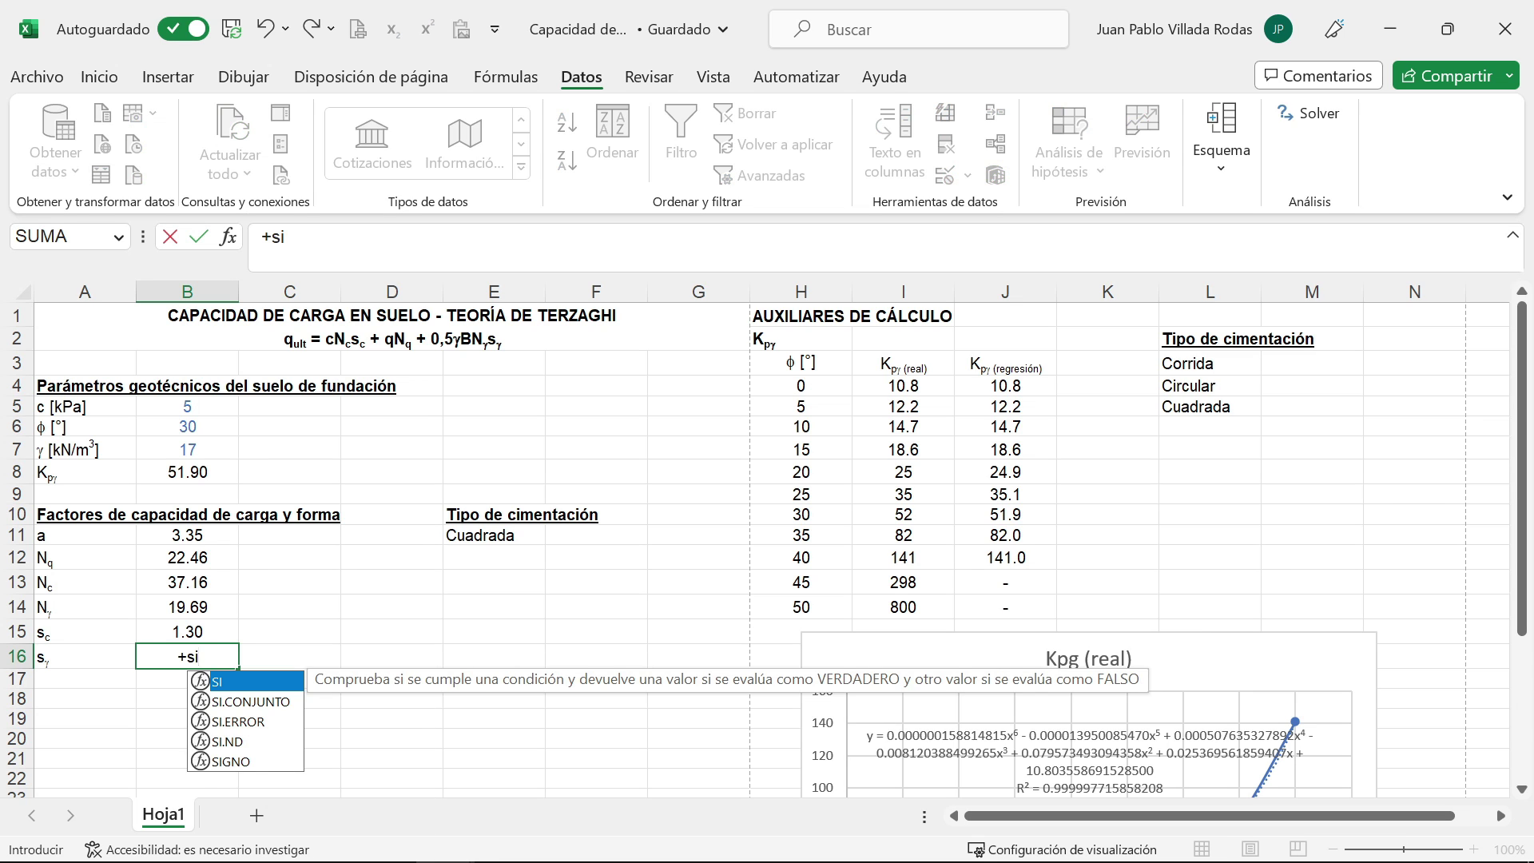
pyautogui.press('Tab')
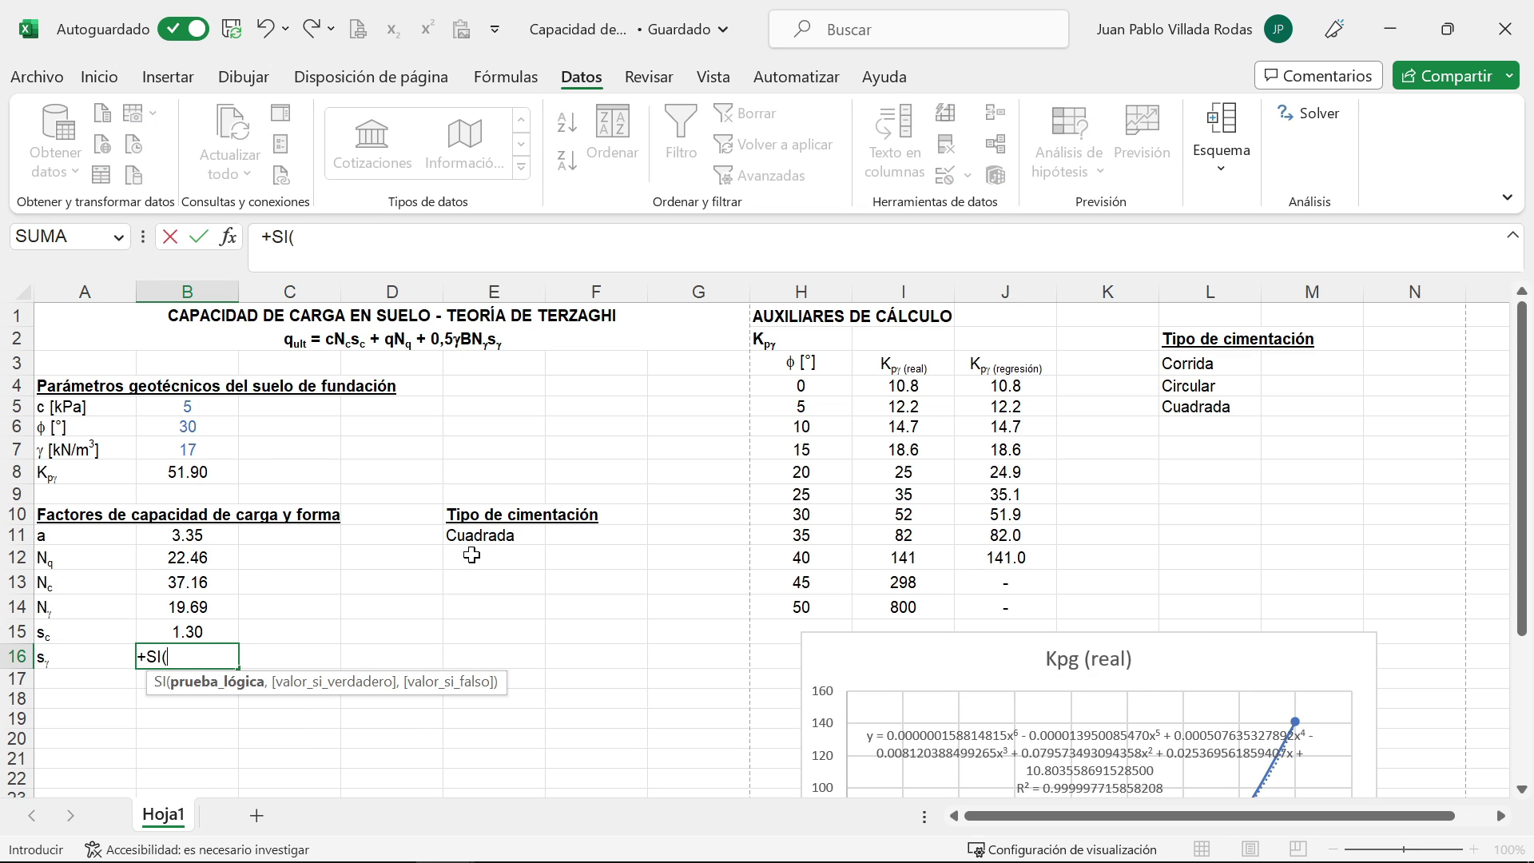
pyautogui.click(480, 535)
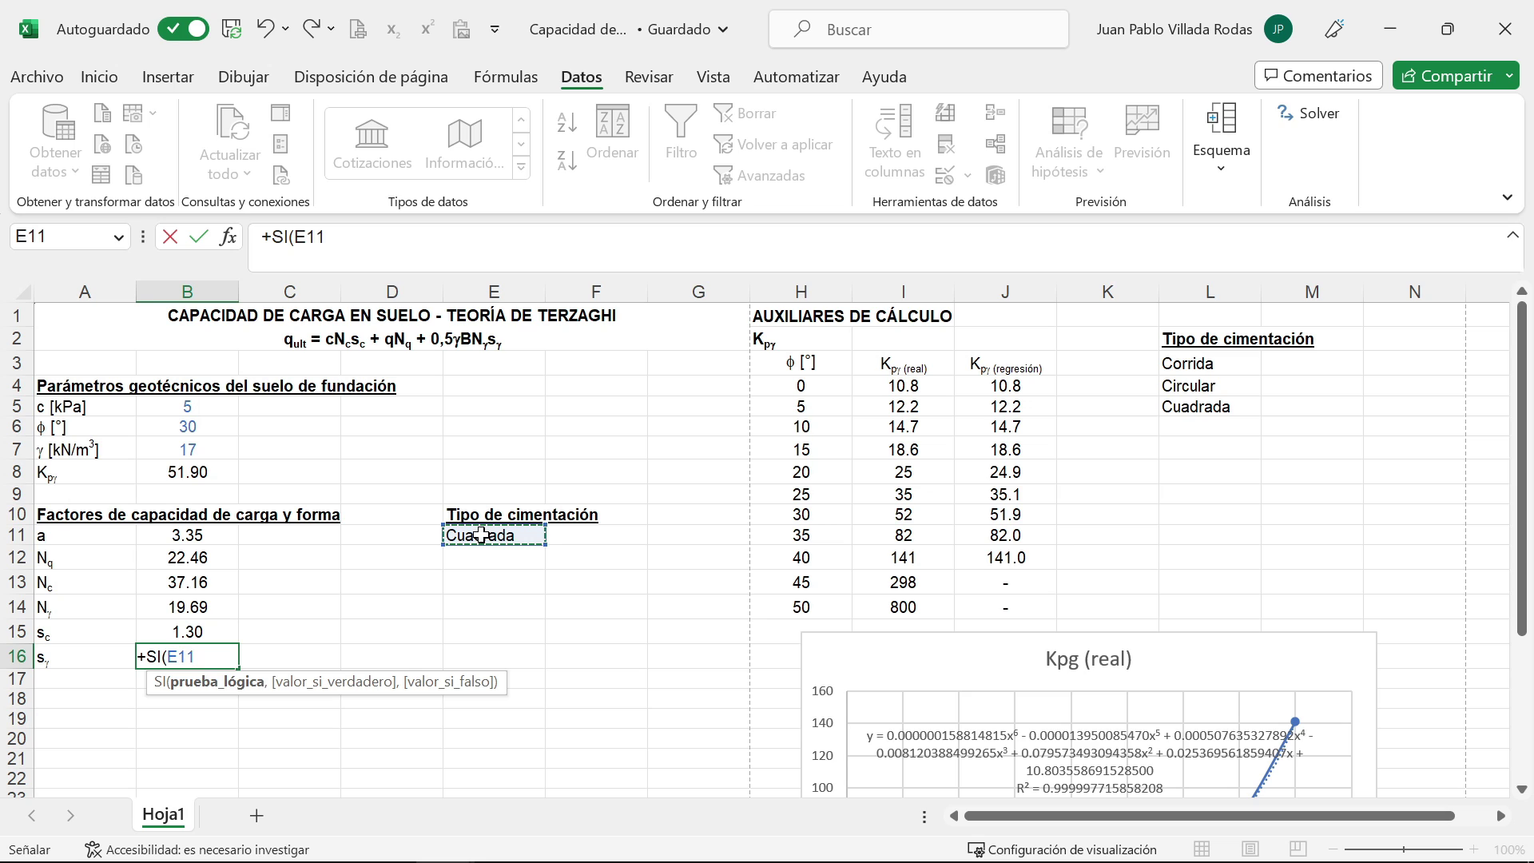
pyautogui.write('=')
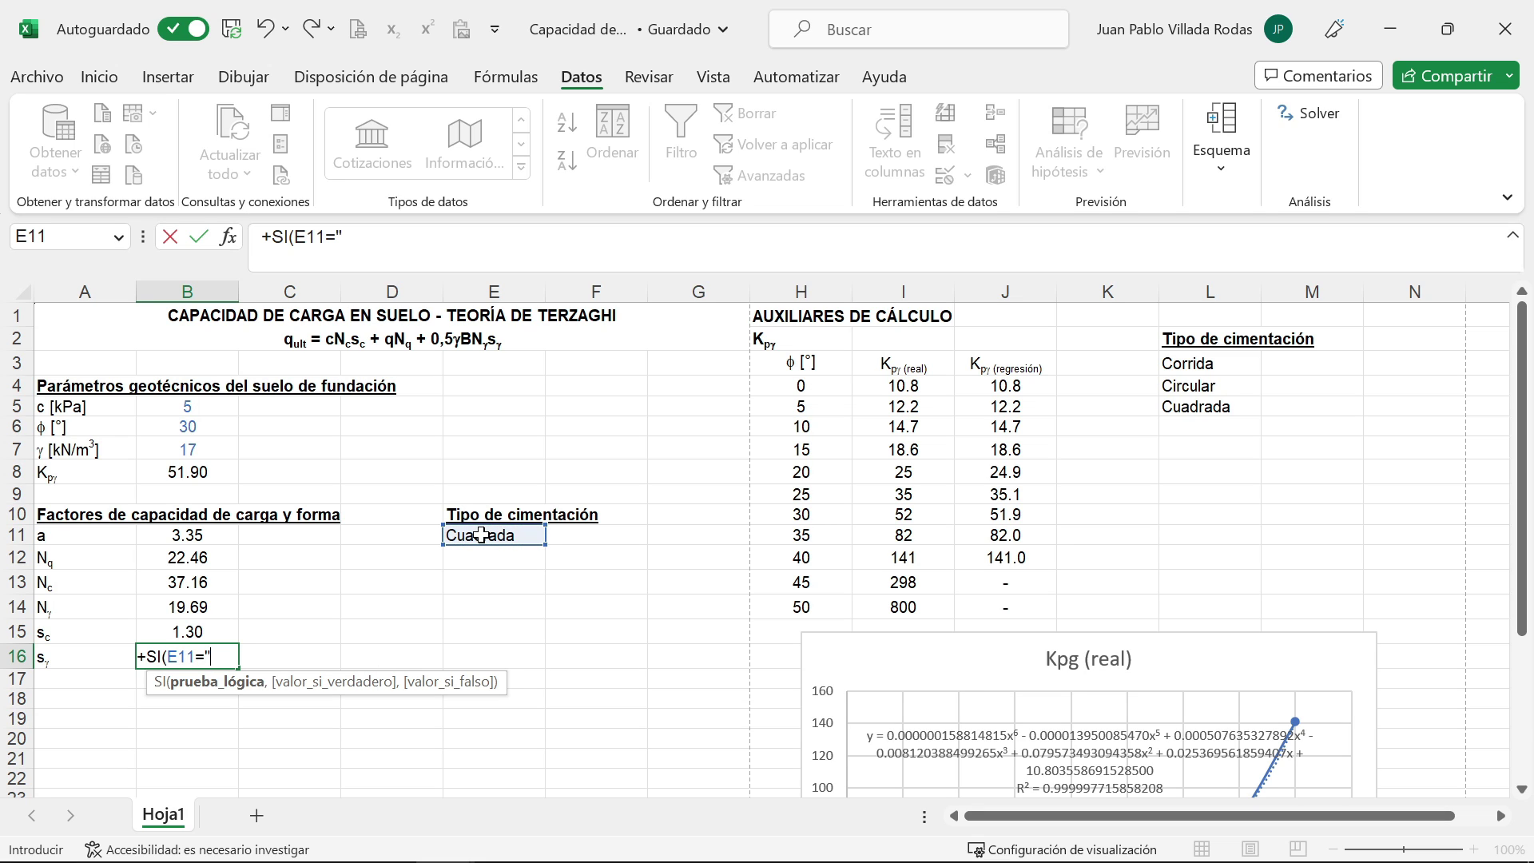
pyautogui.write('"Corrida"')
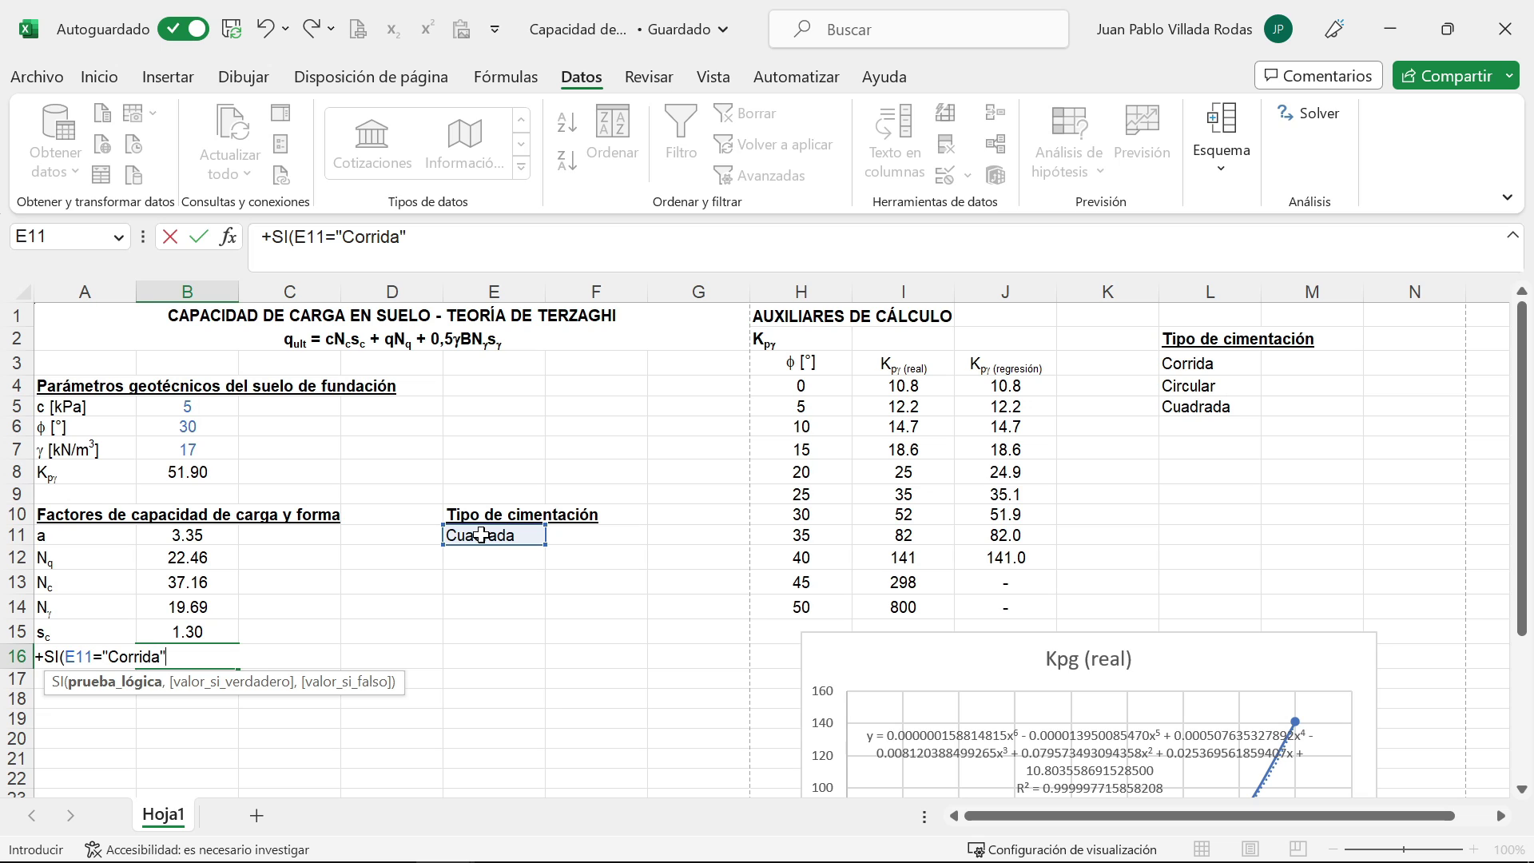
pyautogui.write(',')
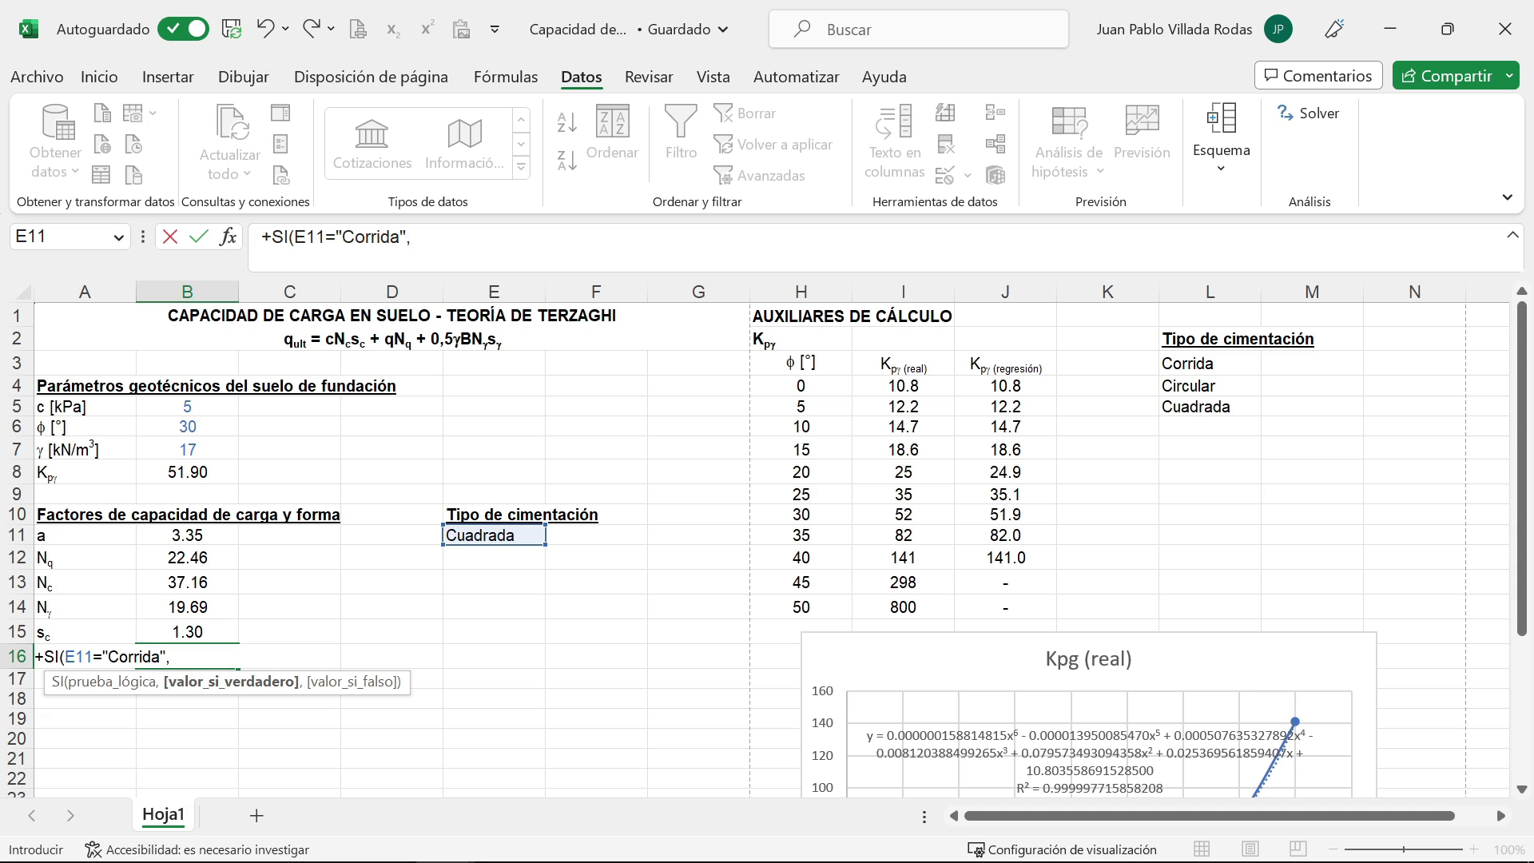
pyautogui.write('1,si(')
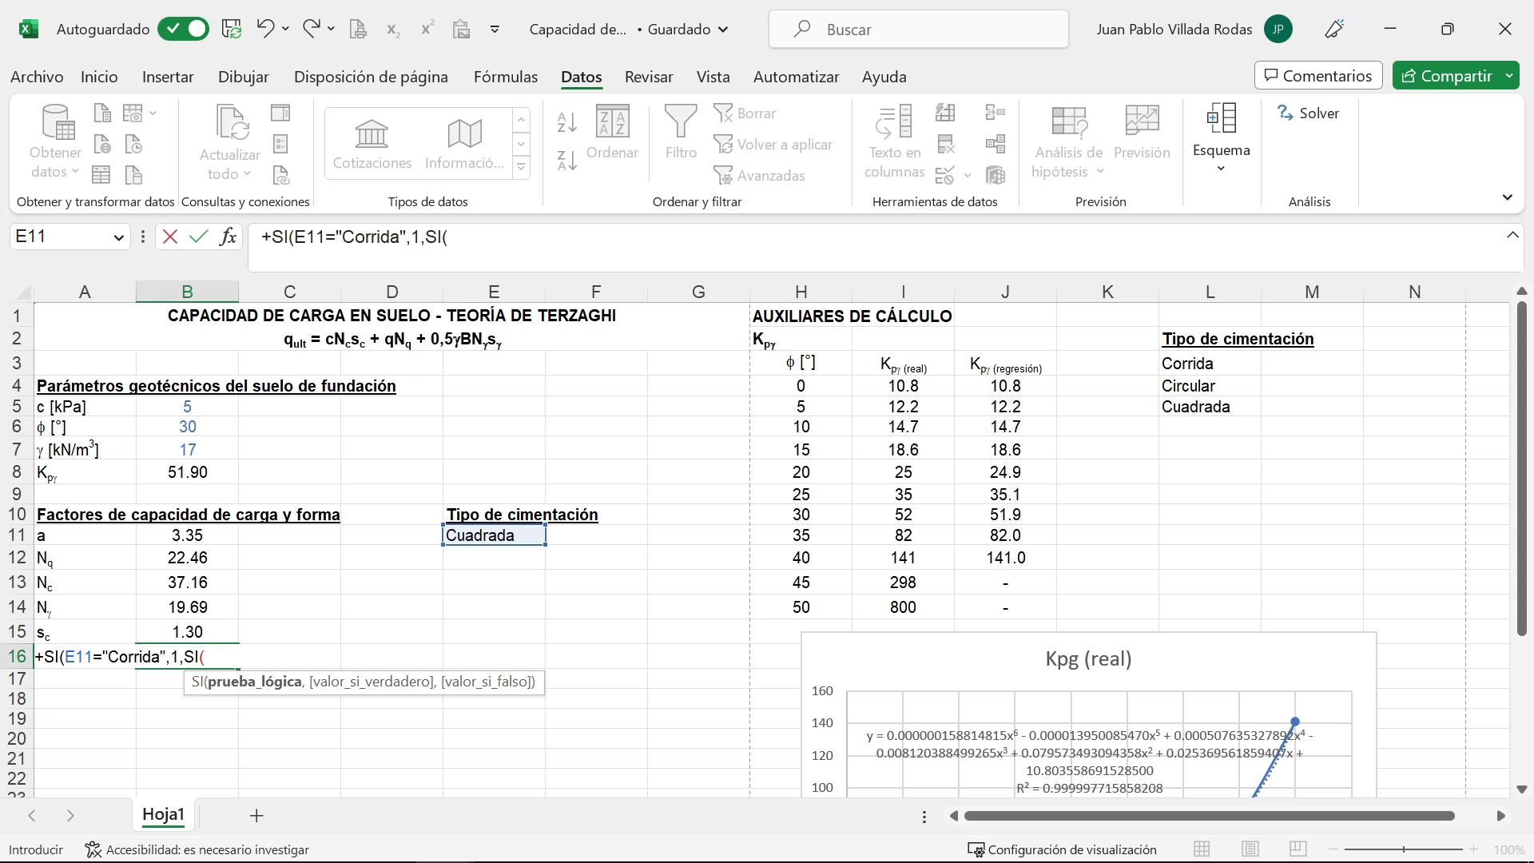
# Step: Complete the nested SI in B16 to return 0.6 when E11 equals "Circular" and 0.8 otherwise
pyautogui.click(494, 534)
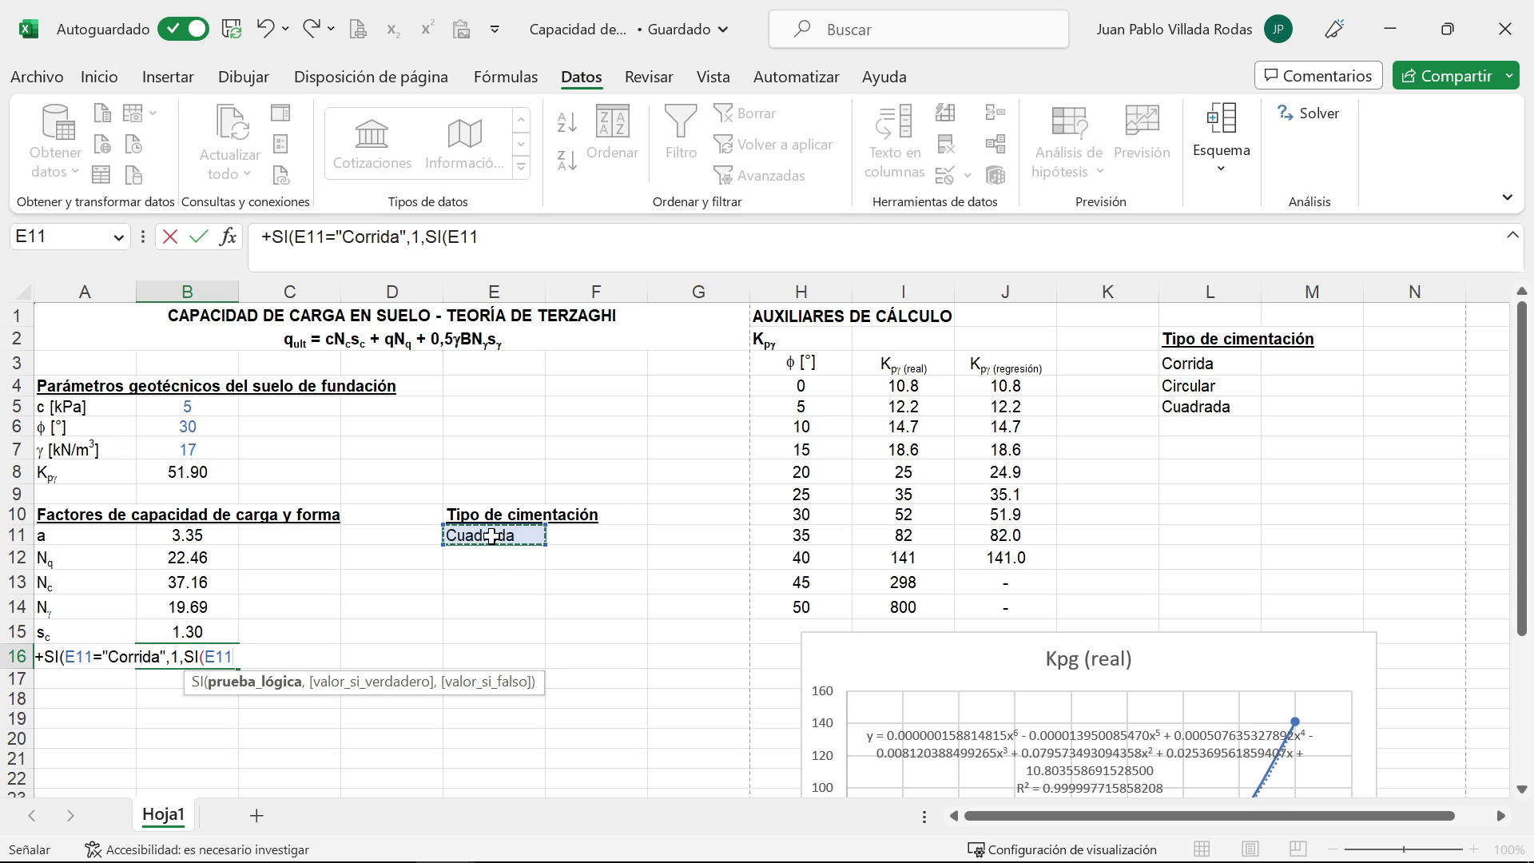
pyautogui.write('=')
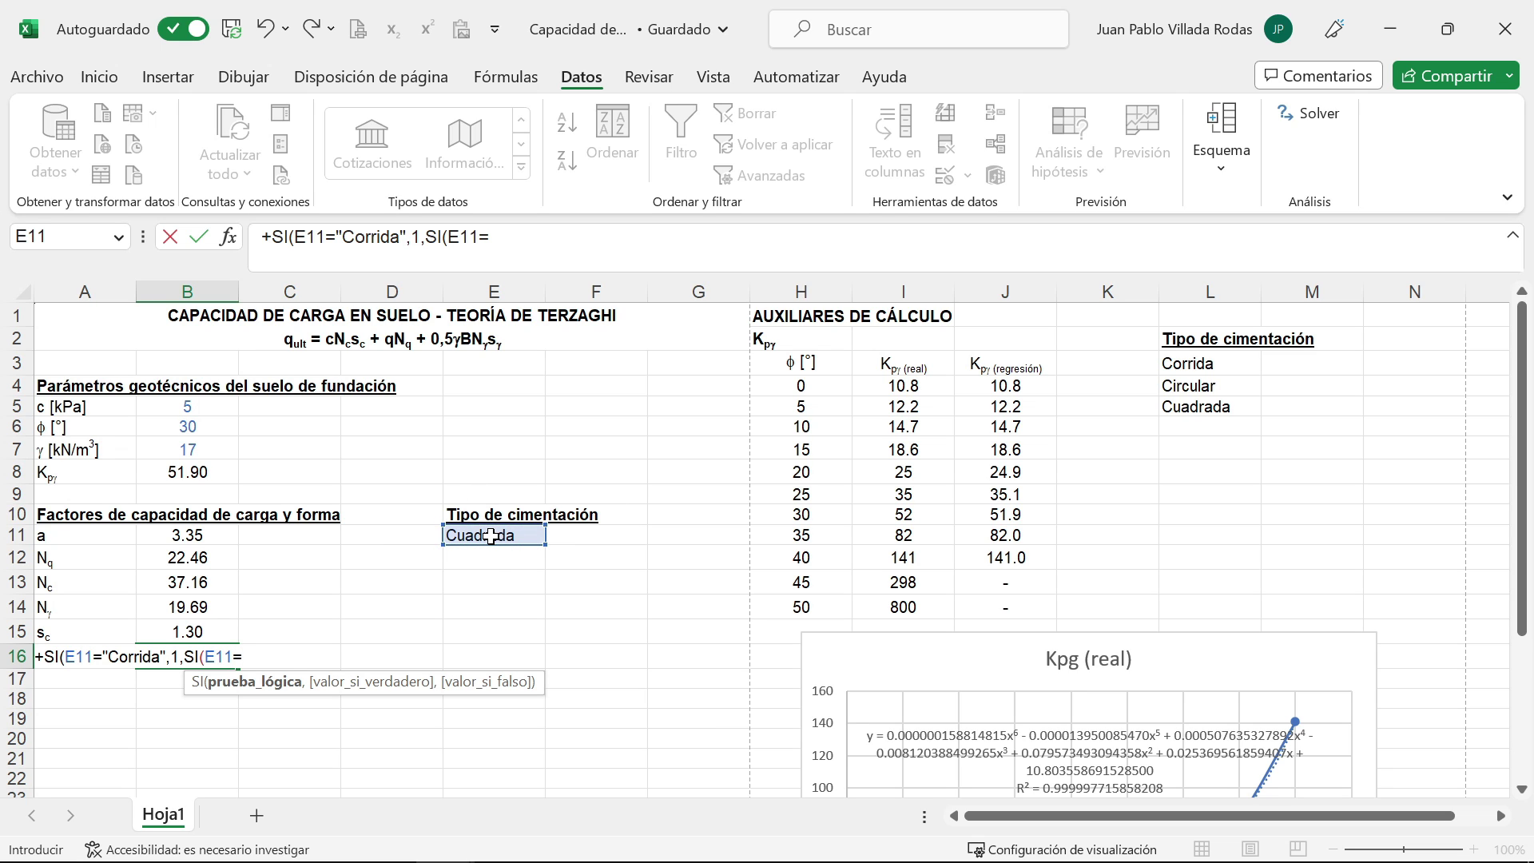
pyautogui.write('"Circular"')
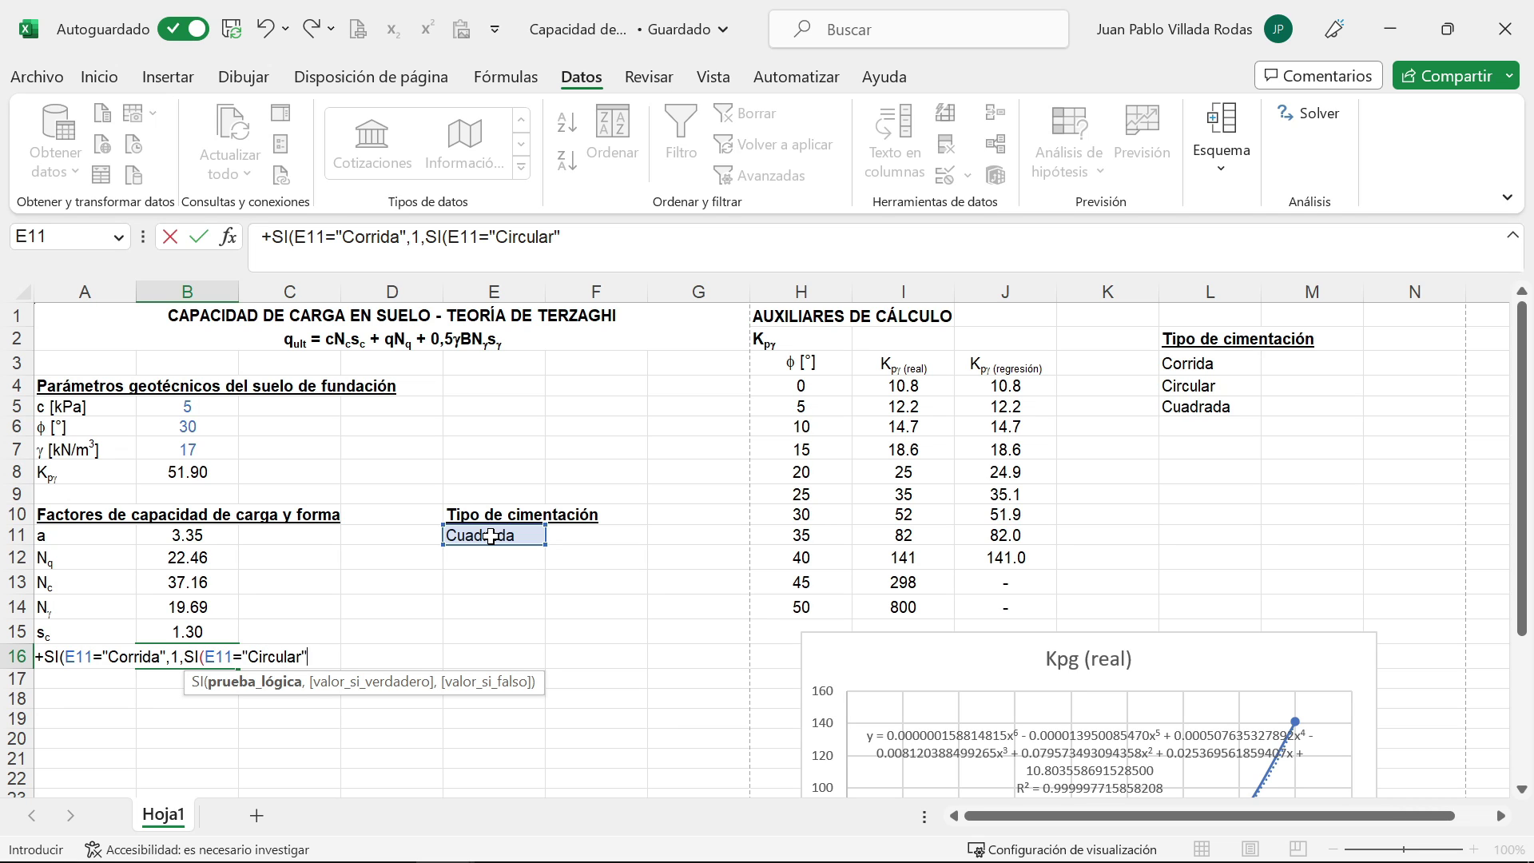
pyautogui.write(',')
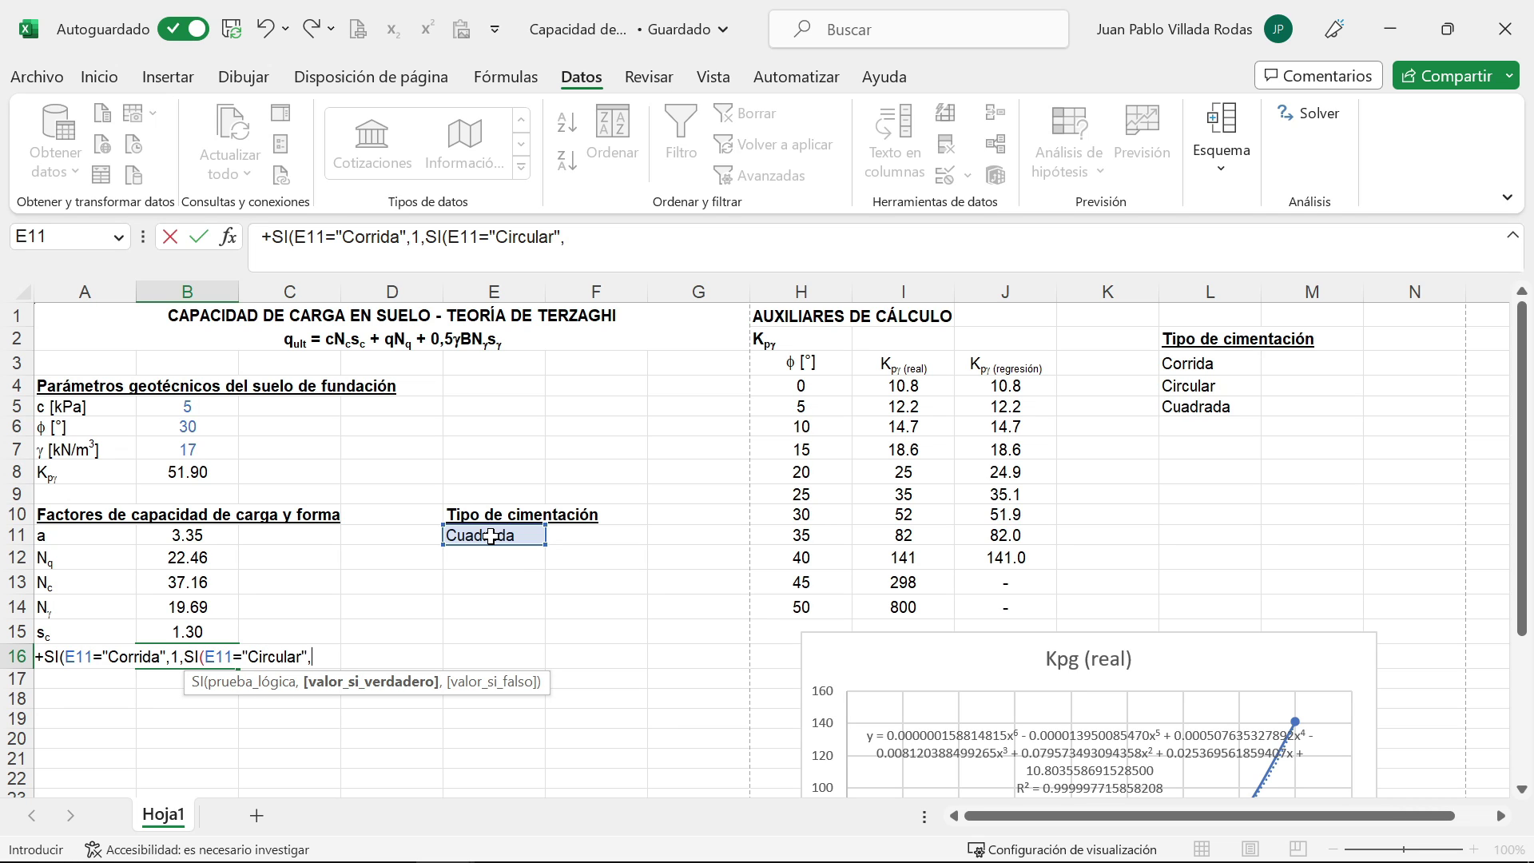
pyautogui.write('0.6,')
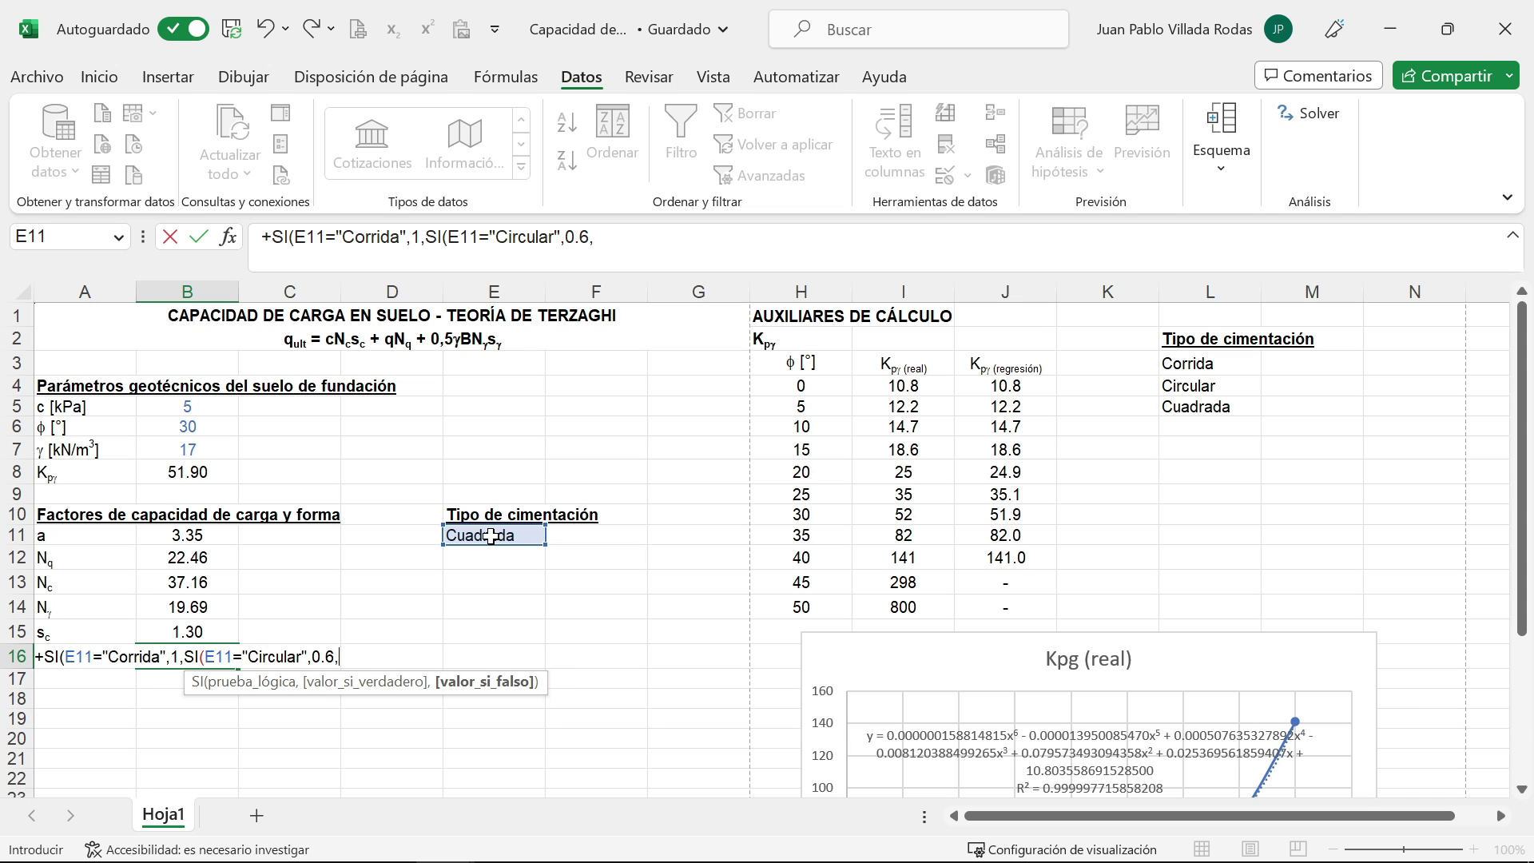
pyautogui.write('0.8')
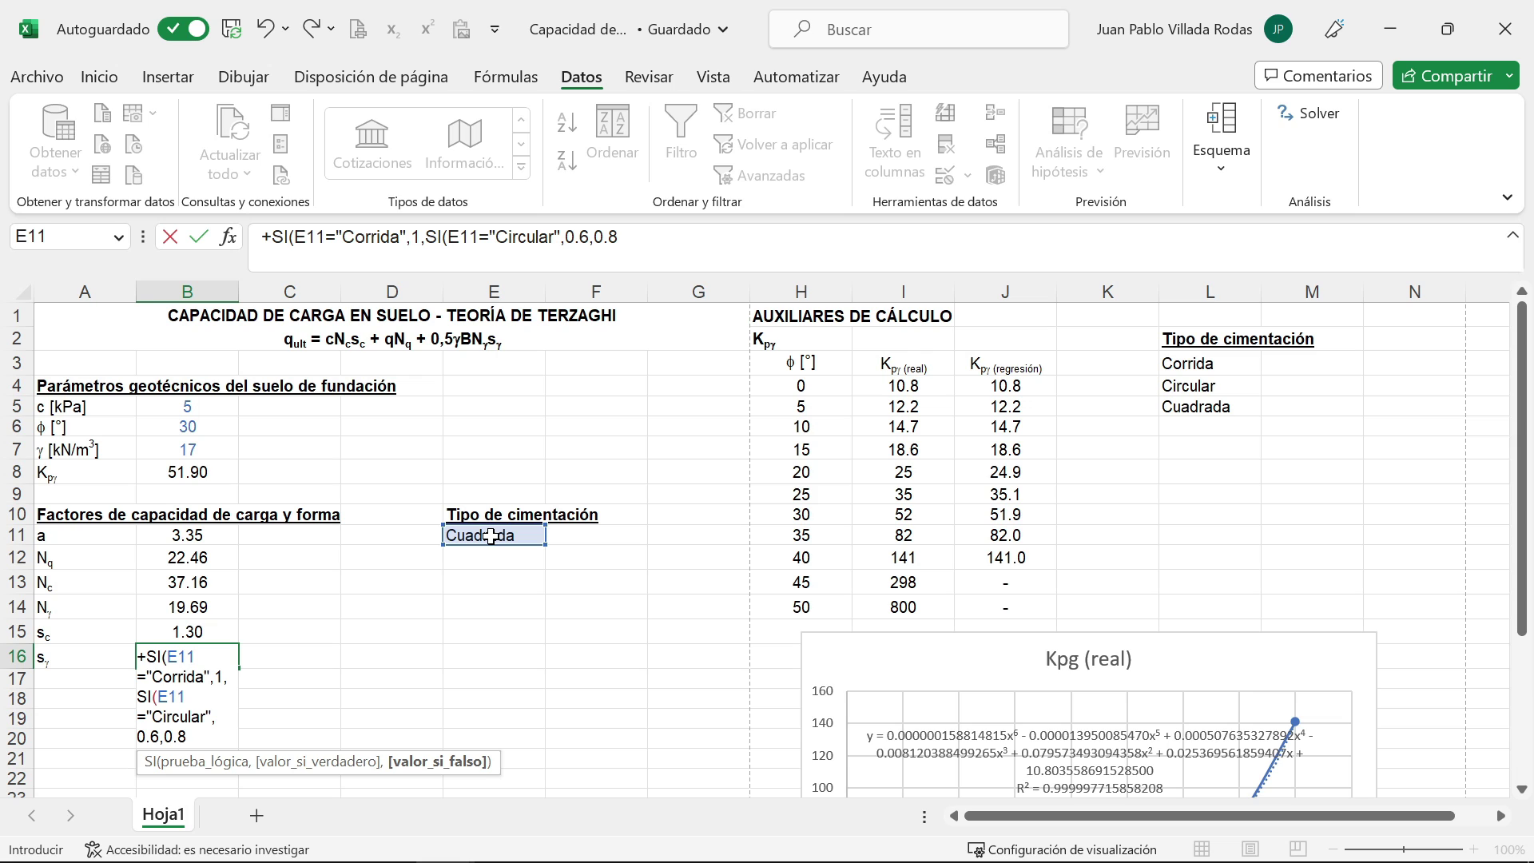
pyautogui.write('))')
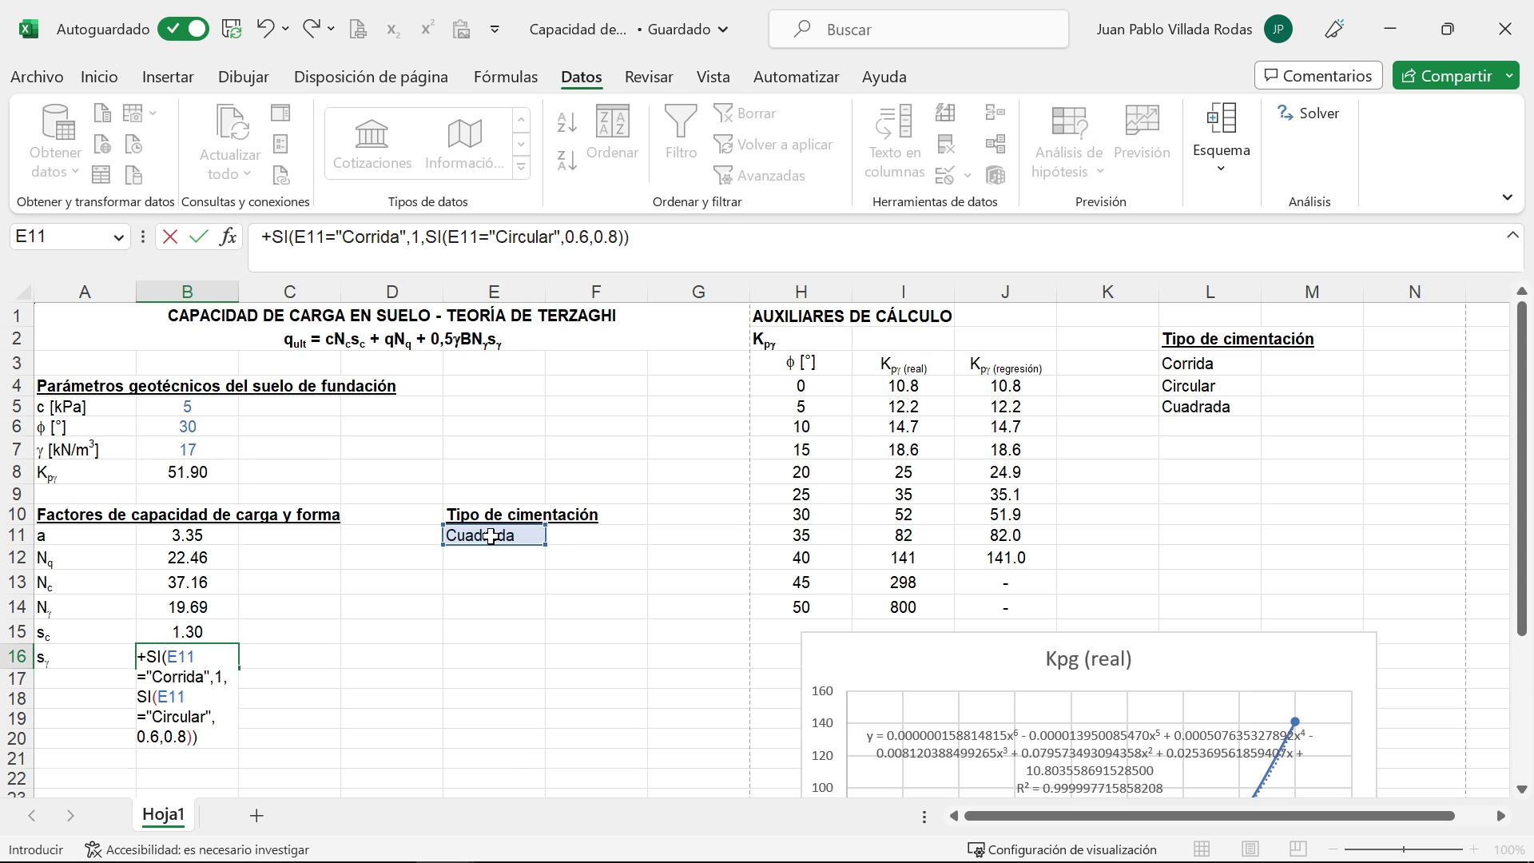
pyautogui.press('Return')
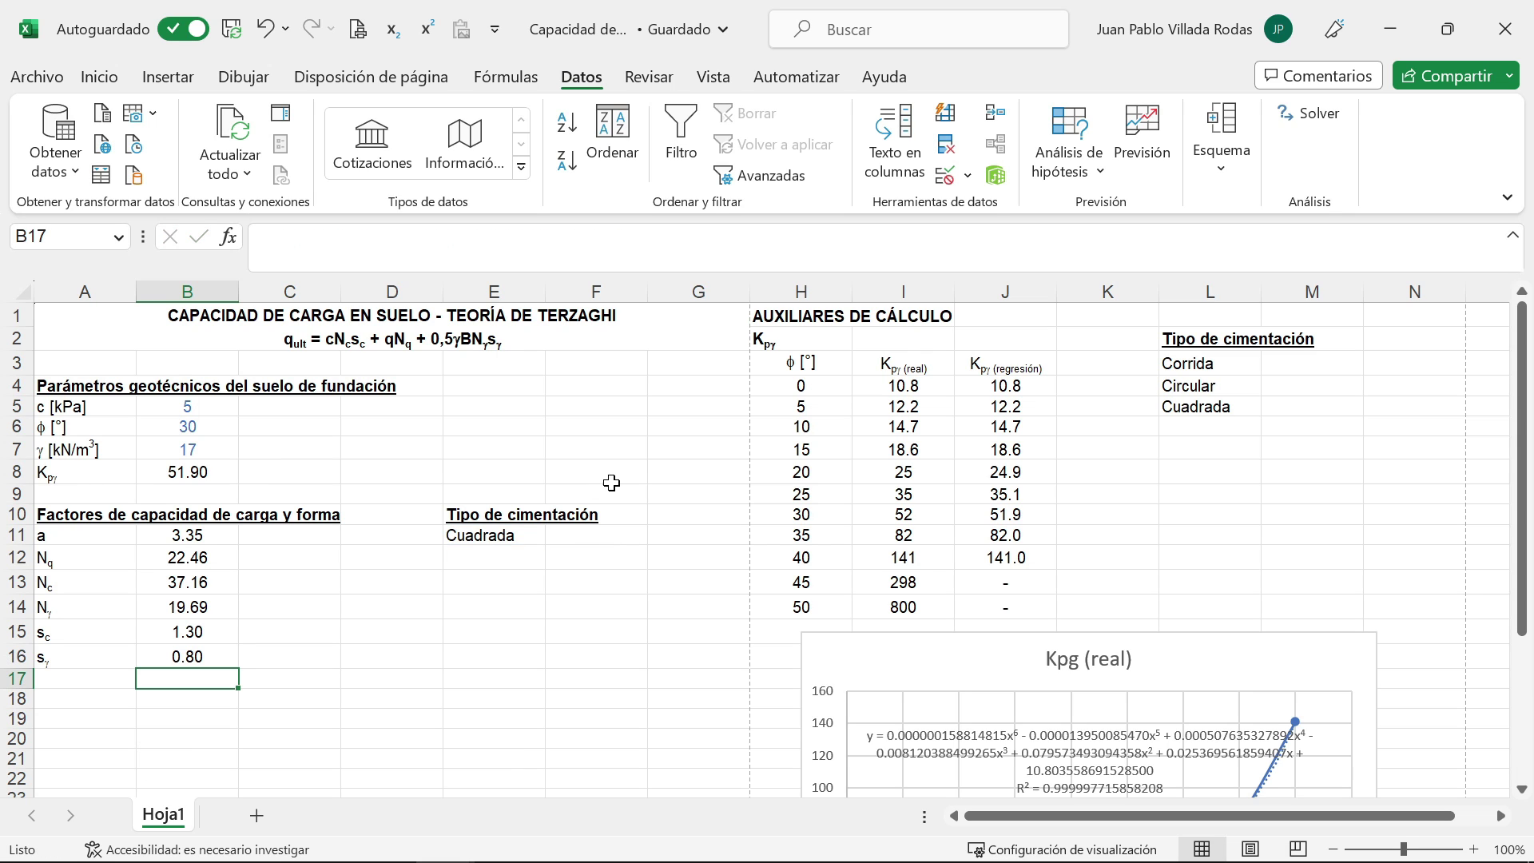
# Step: Check how sc and sγ respond to Circular and Corrida in E11, then return the foundation type to Cuadrada
pyautogui.click(514, 546)
pyautogui.click(555, 536)
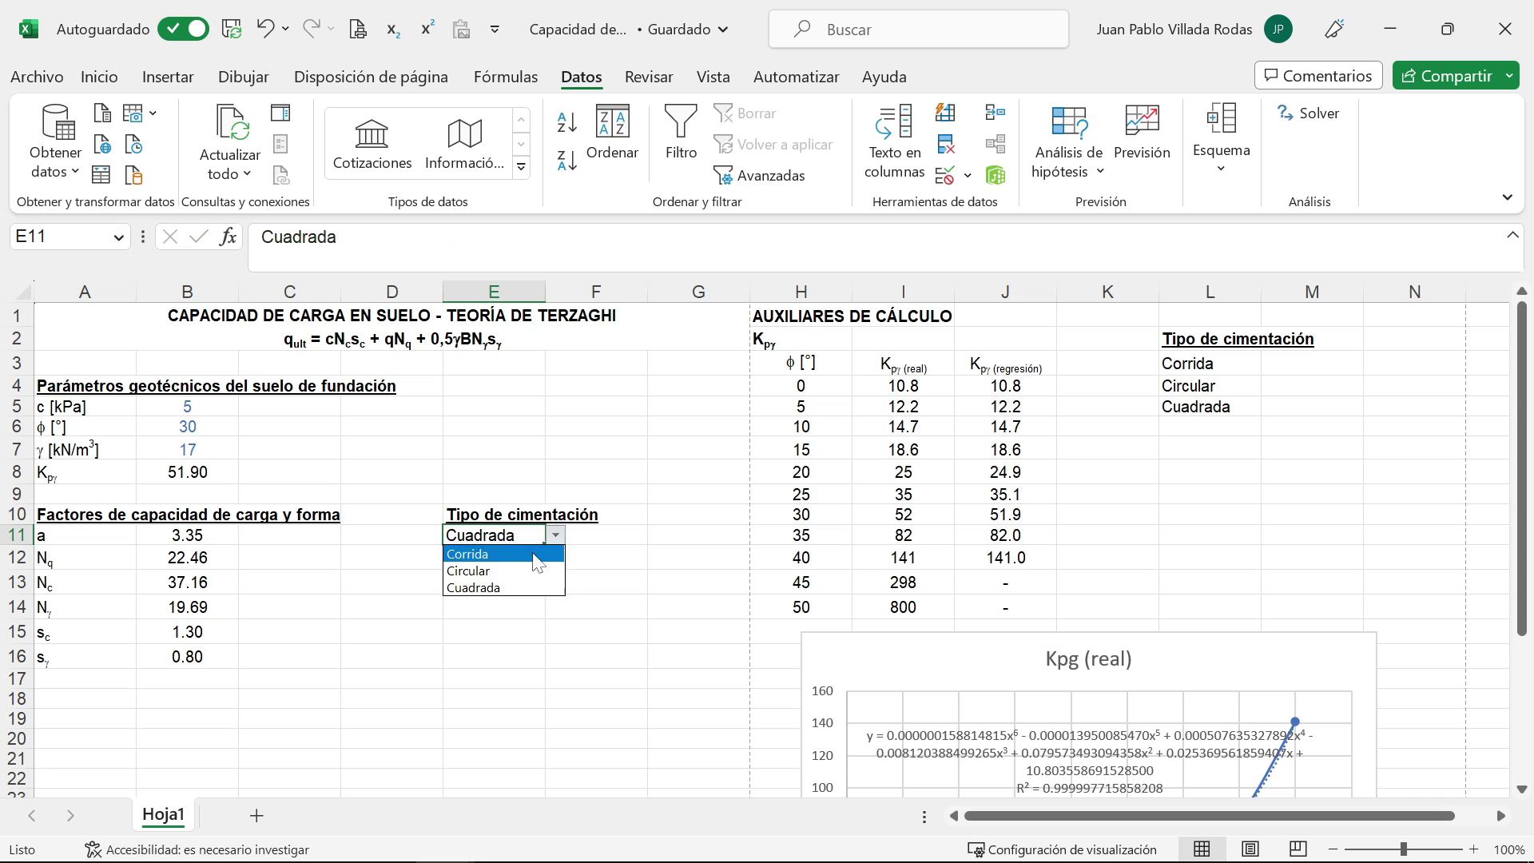
pyautogui.click(530, 567)
pyautogui.click(555, 535)
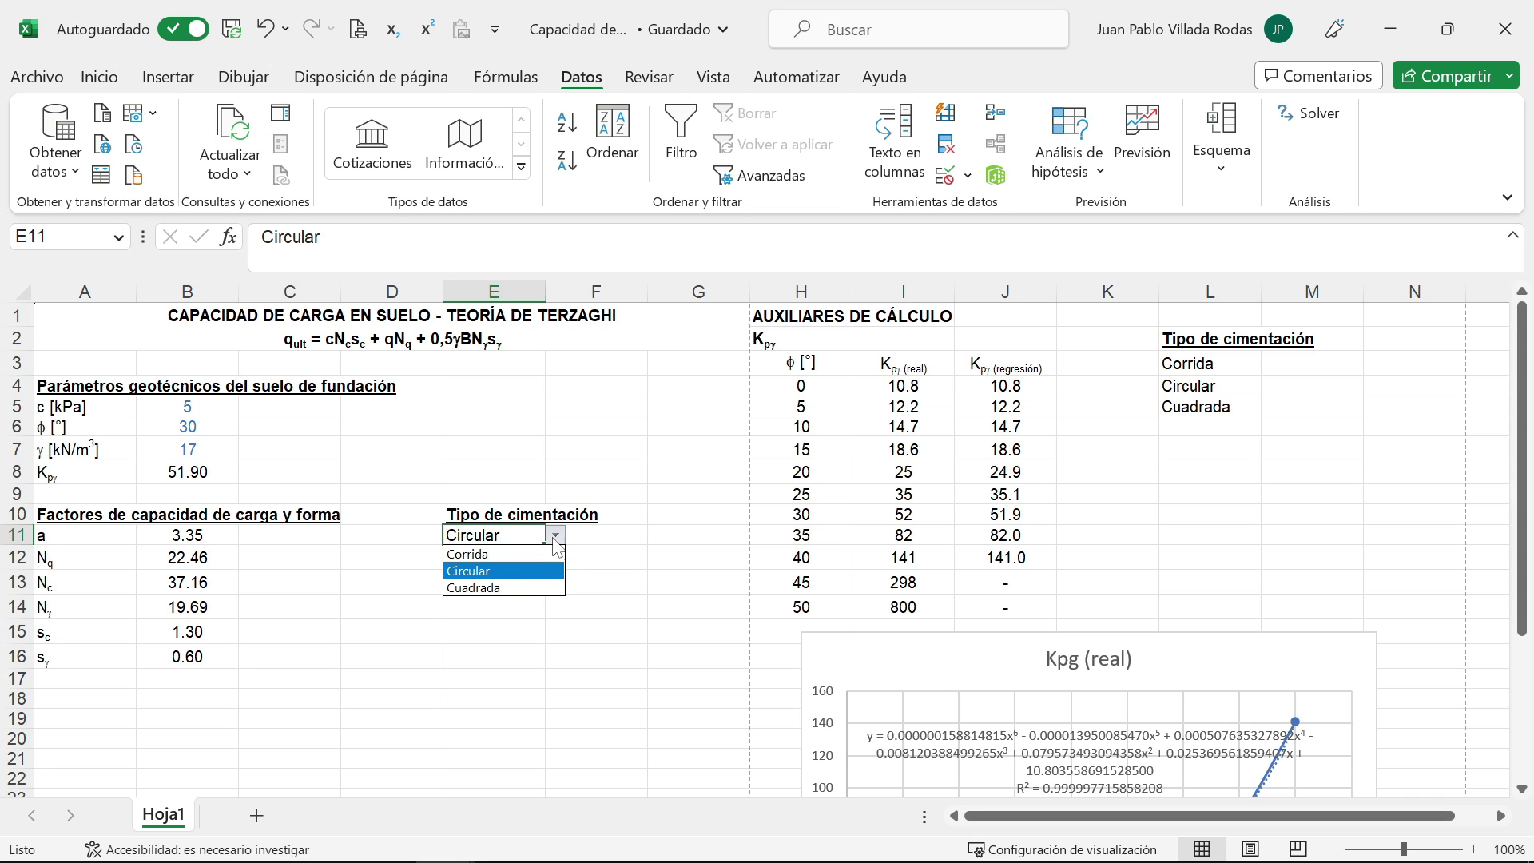
pyautogui.click(543, 550)
pyautogui.click(555, 535)
pyautogui.click(530, 570)
pyautogui.click(555, 535)
pyautogui.click(515, 587)
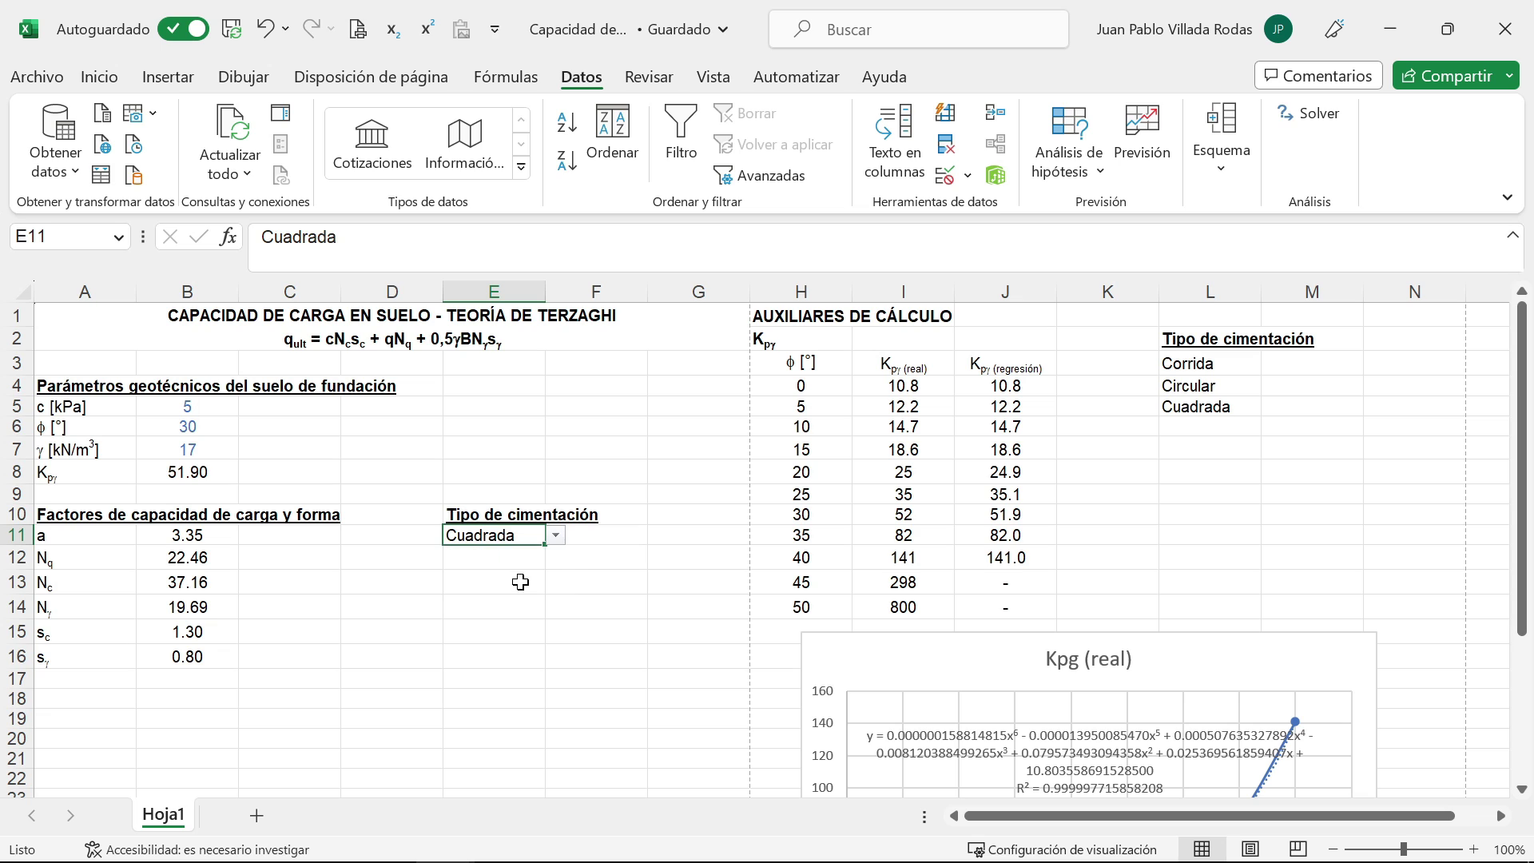
# Step: Test both shape factors again by switching the foundation type in E11 to Circular, Corrida and finally Cuadrada
pyautogui.click(555, 536)
pyautogui.click(529, 569)
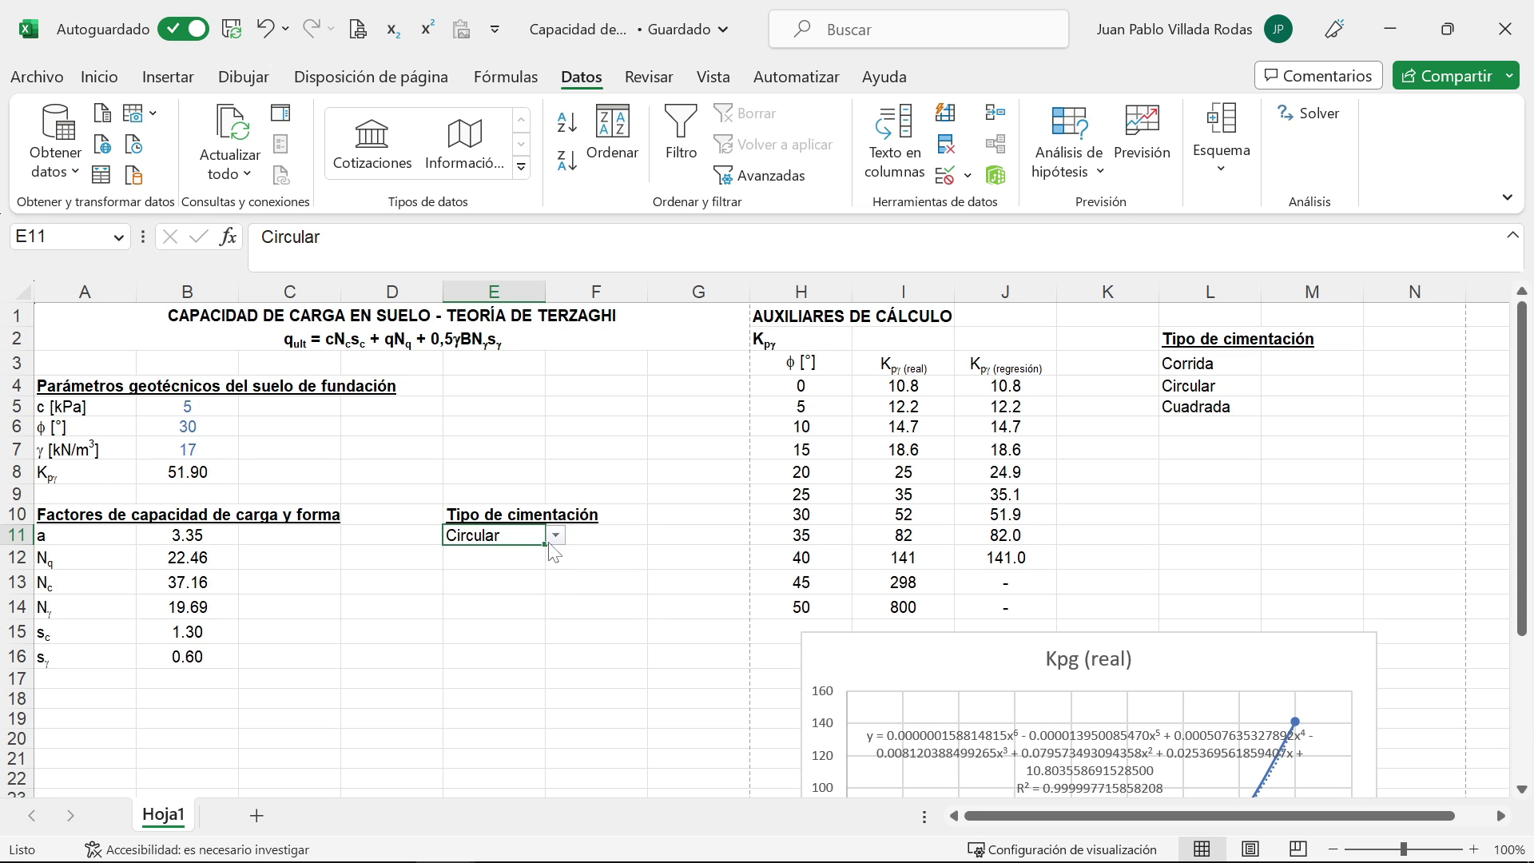
pyautogui.click(556, 536)
pyautogui.click(534, 555)
pyautogui.click(555, 535)
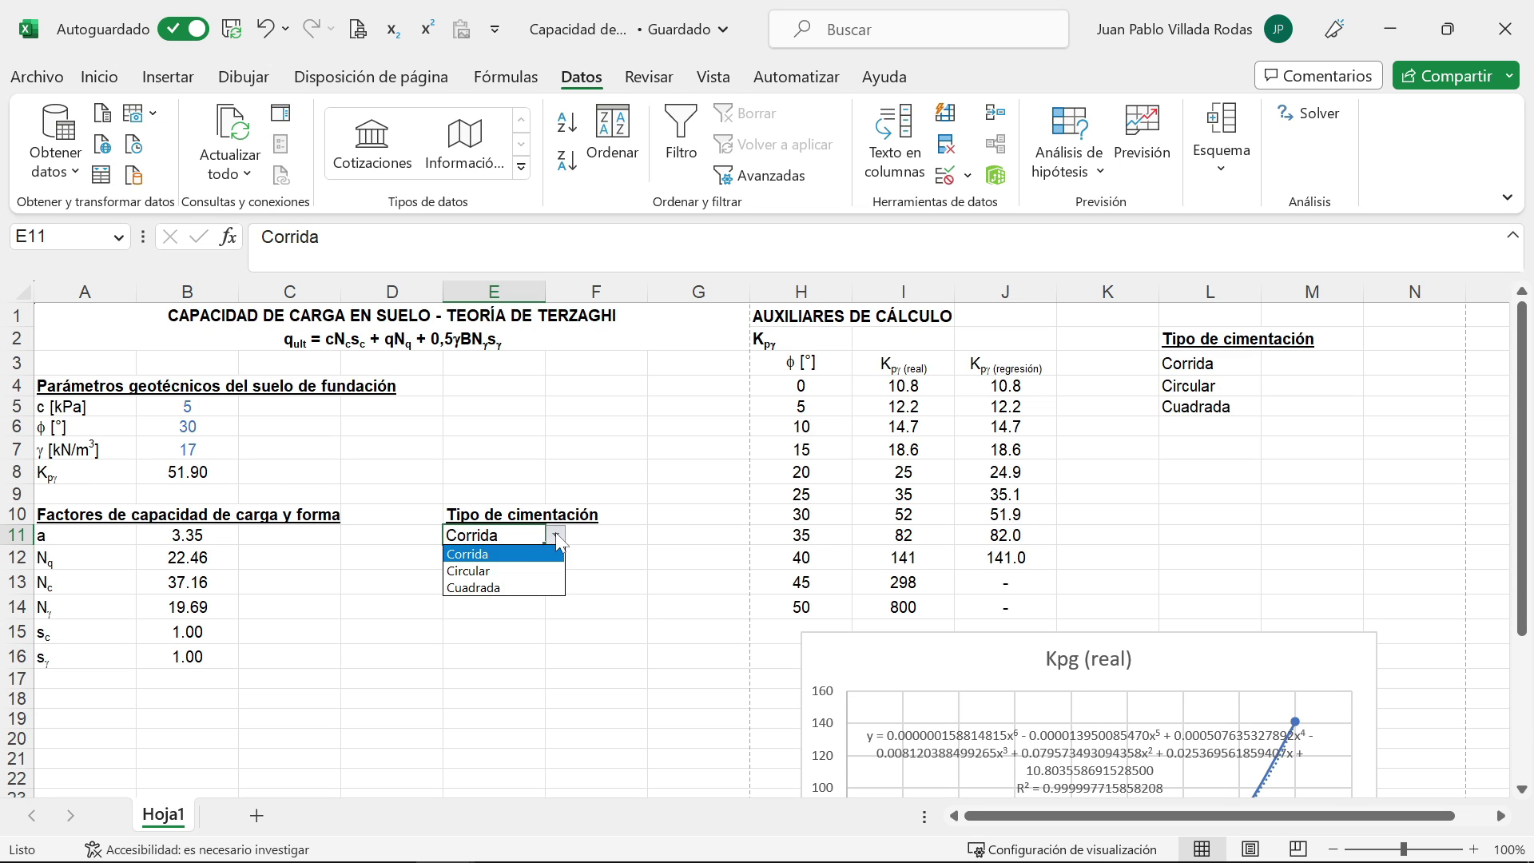
pyautogui.click(490, 588)
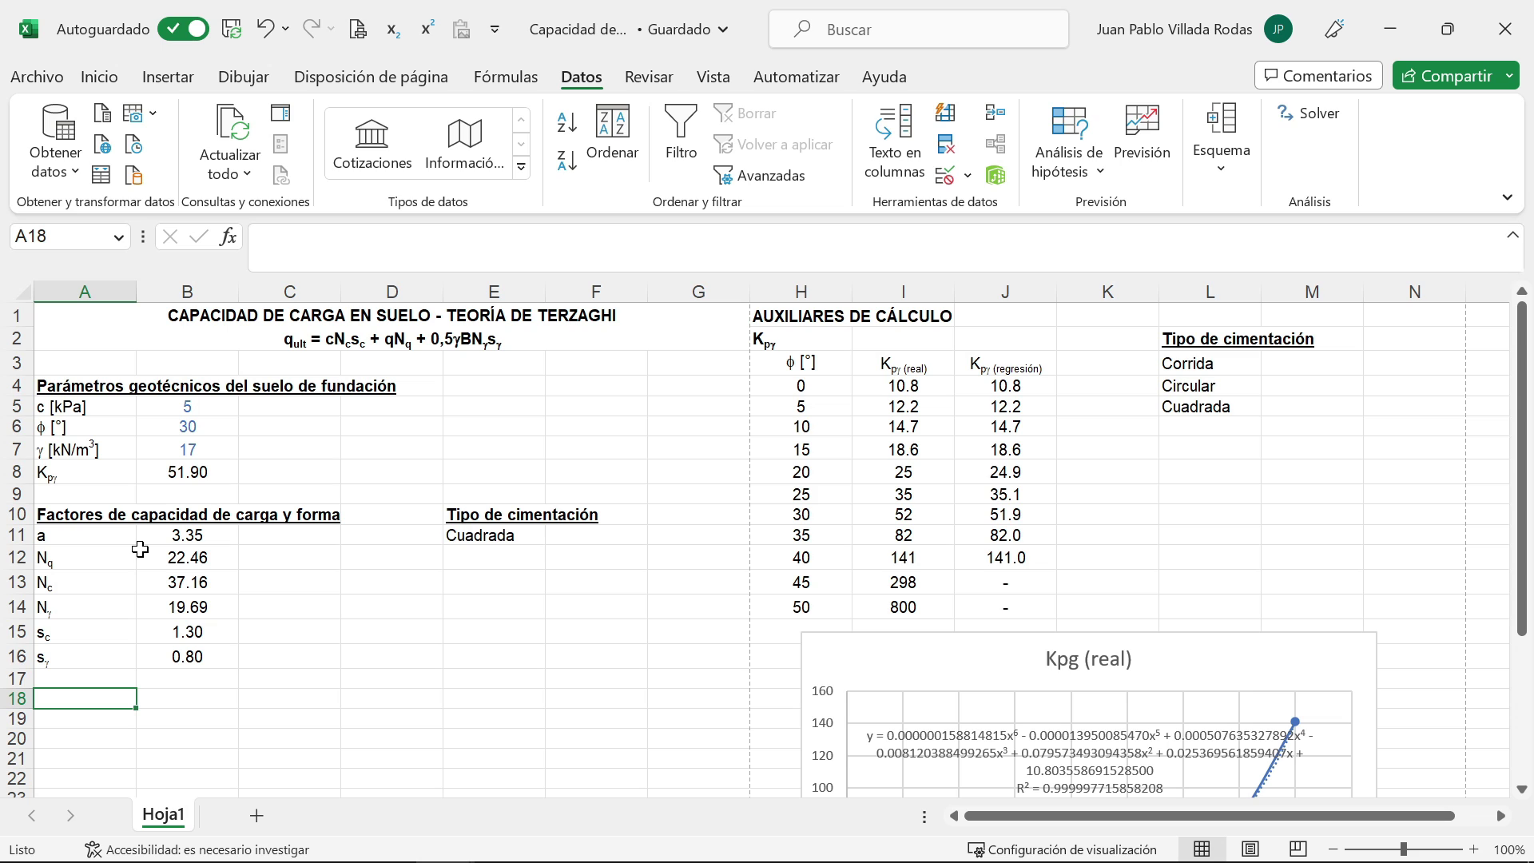
# Step: Add the section heading "Capacidad de carga" in A18 and format it bold and underlined
pyautogui.write('Capacidad')
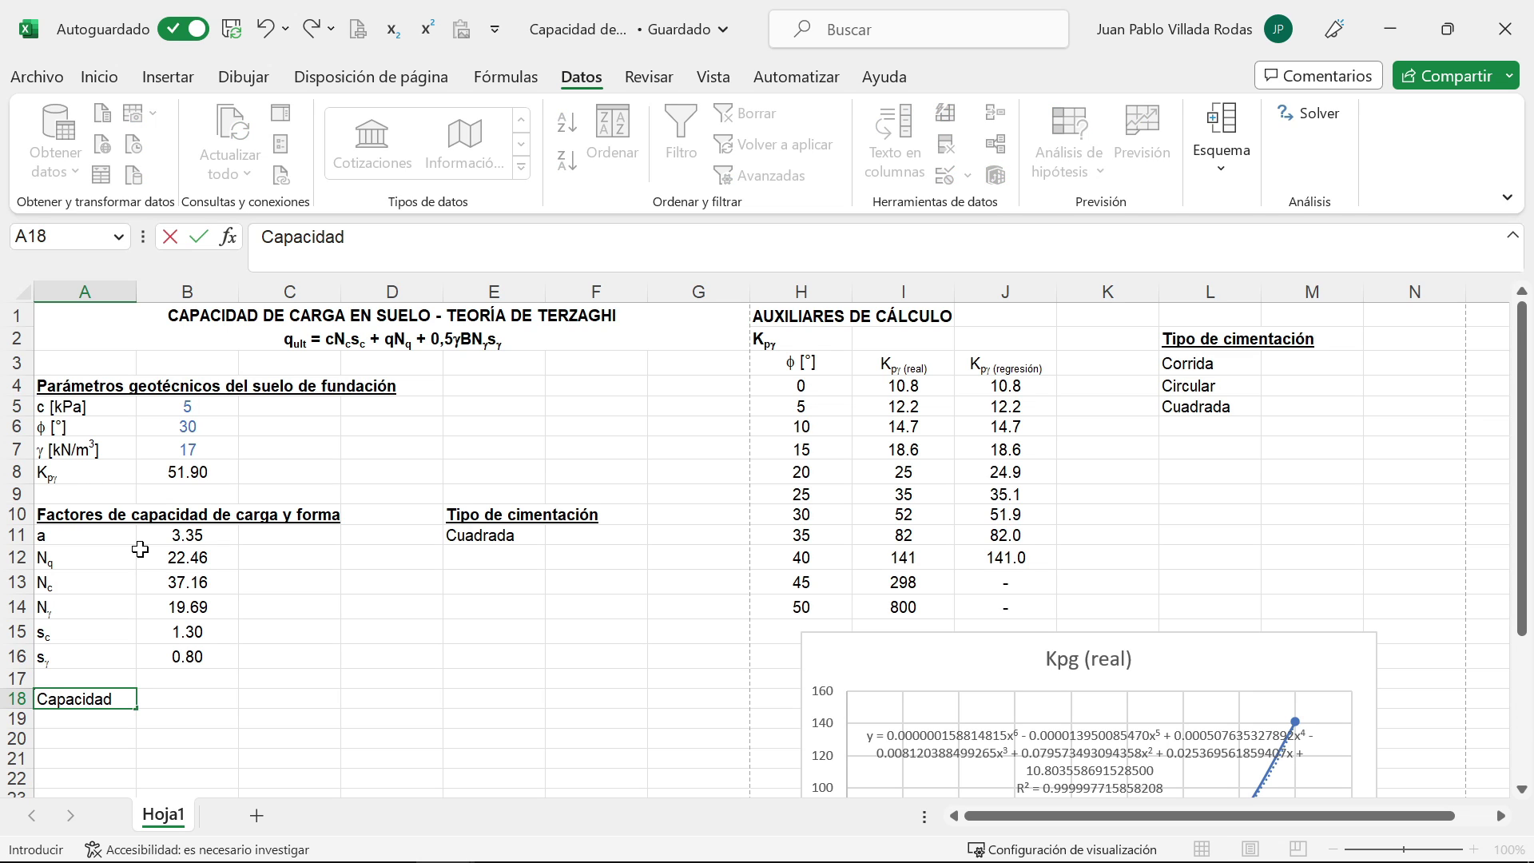
pyautogui.write(' de carga')
pyautogui.press('Return')
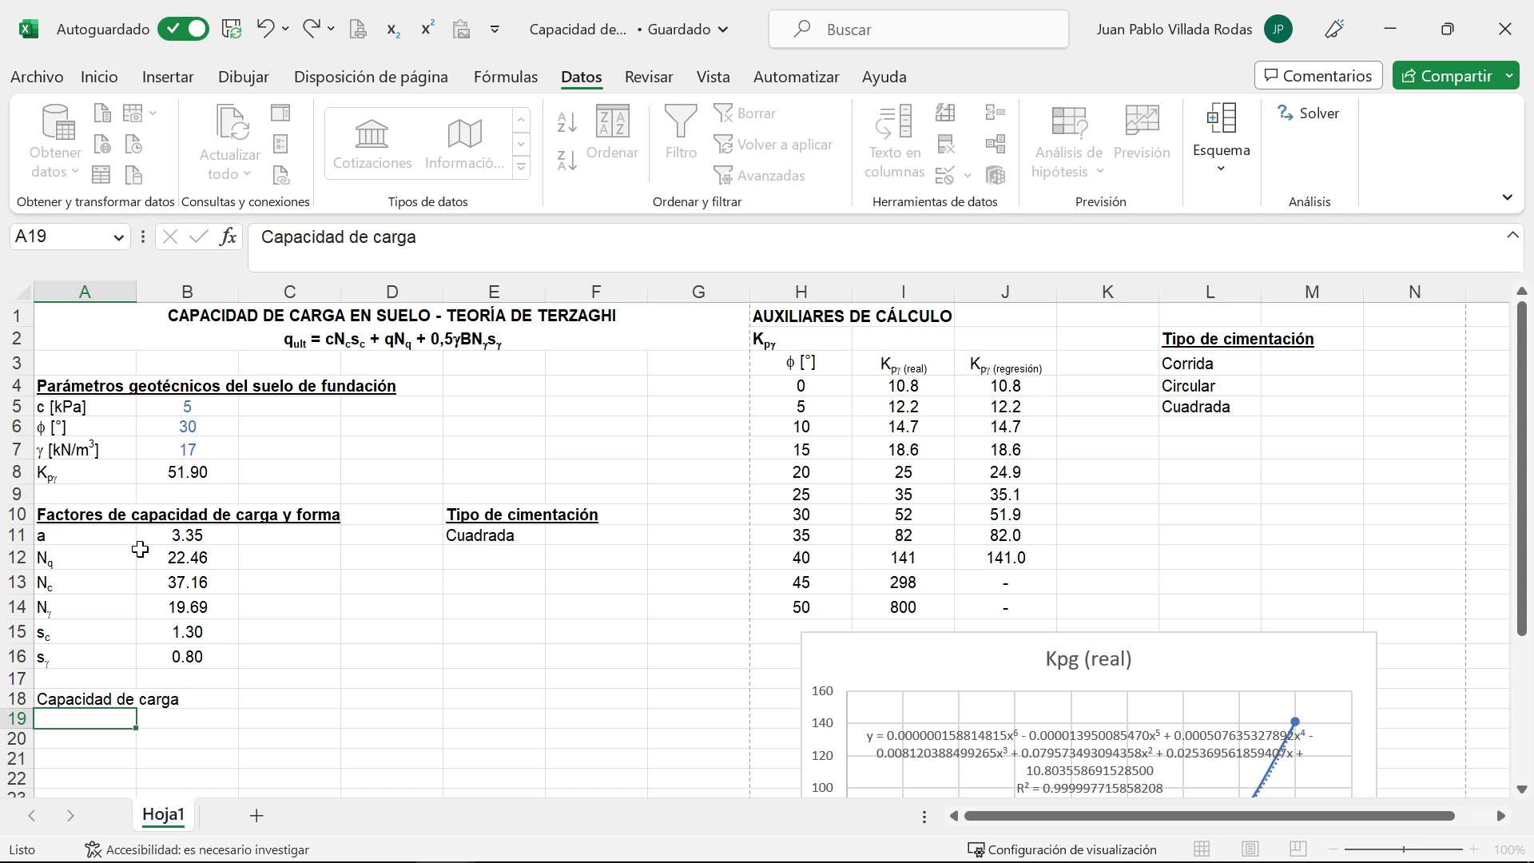
pyautogui.press('Up')
pyautogui.hotkey('ctrl', 'n')
pyautogui.hotkey('ctrl', 's')
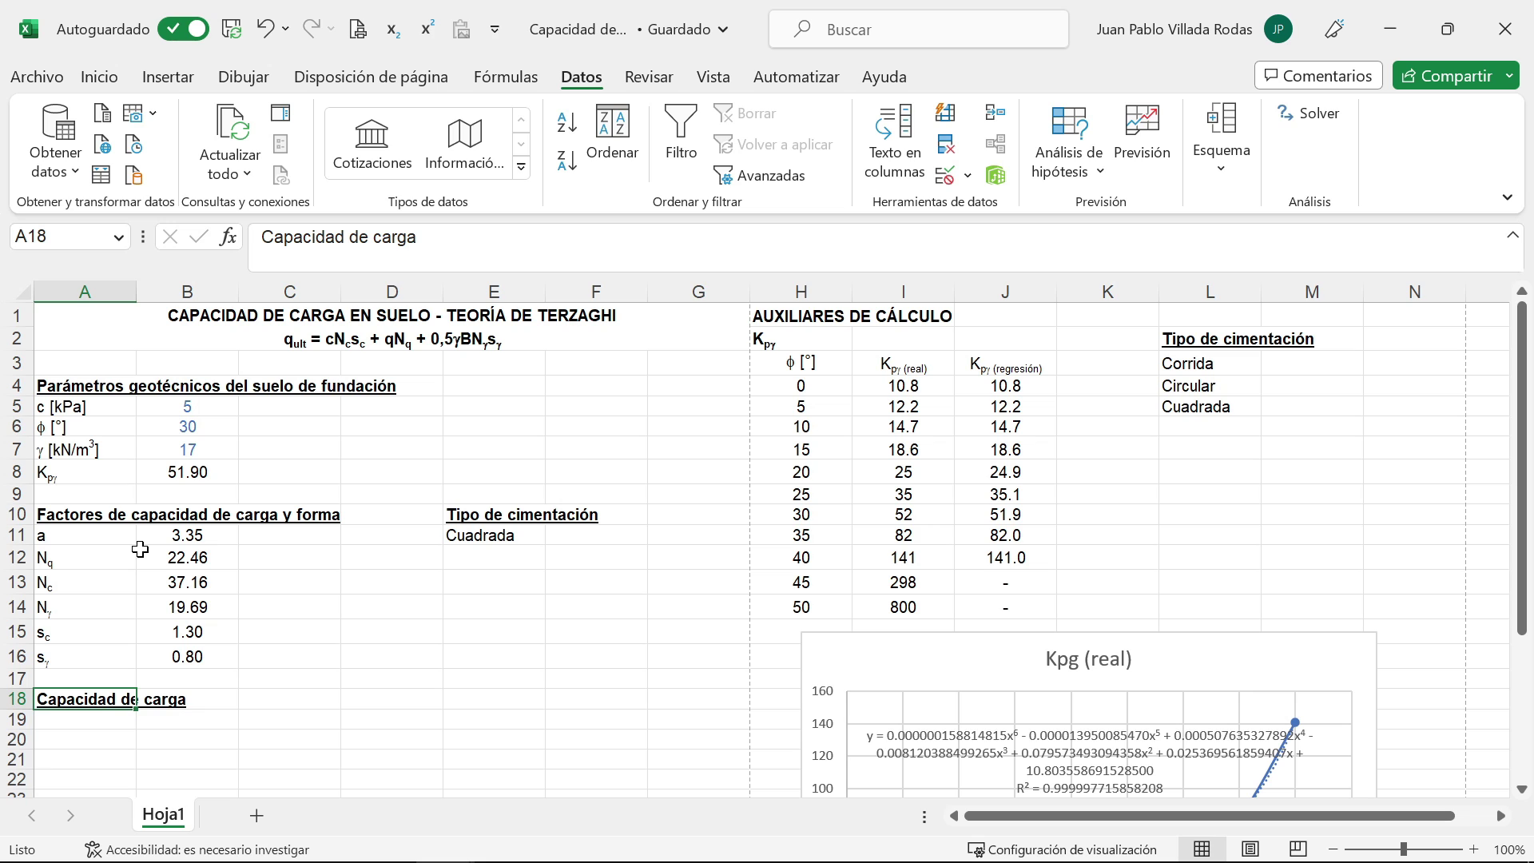
# Step: Enter the input labels "Df [m]" in A19 and "B [m]" in A20 under the Capacidad de carga heading
pyautogui.scroll(-1, 128, 651)
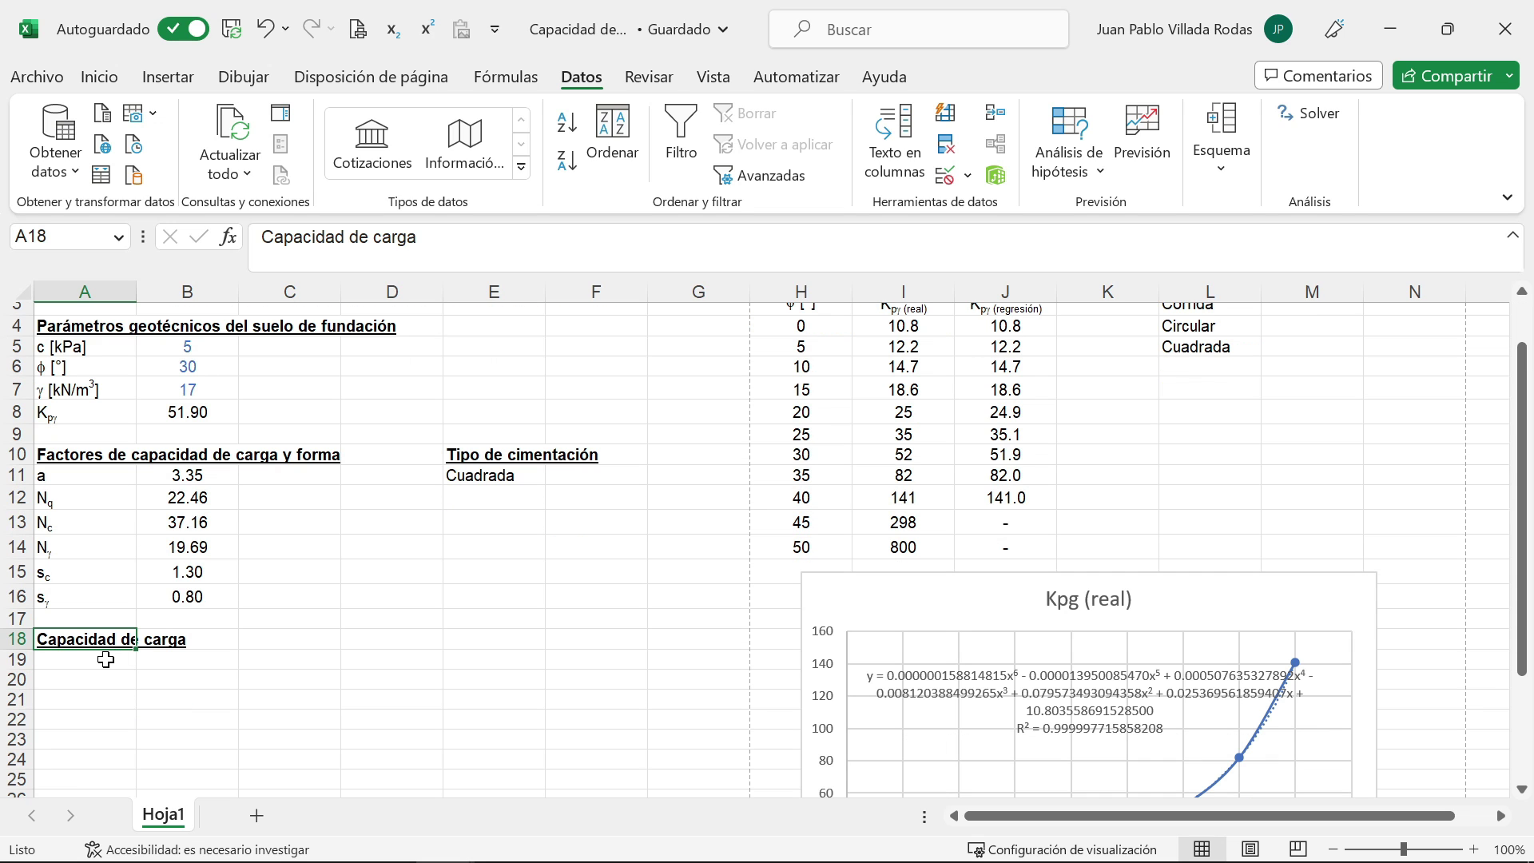
pyautogui.press('Down')
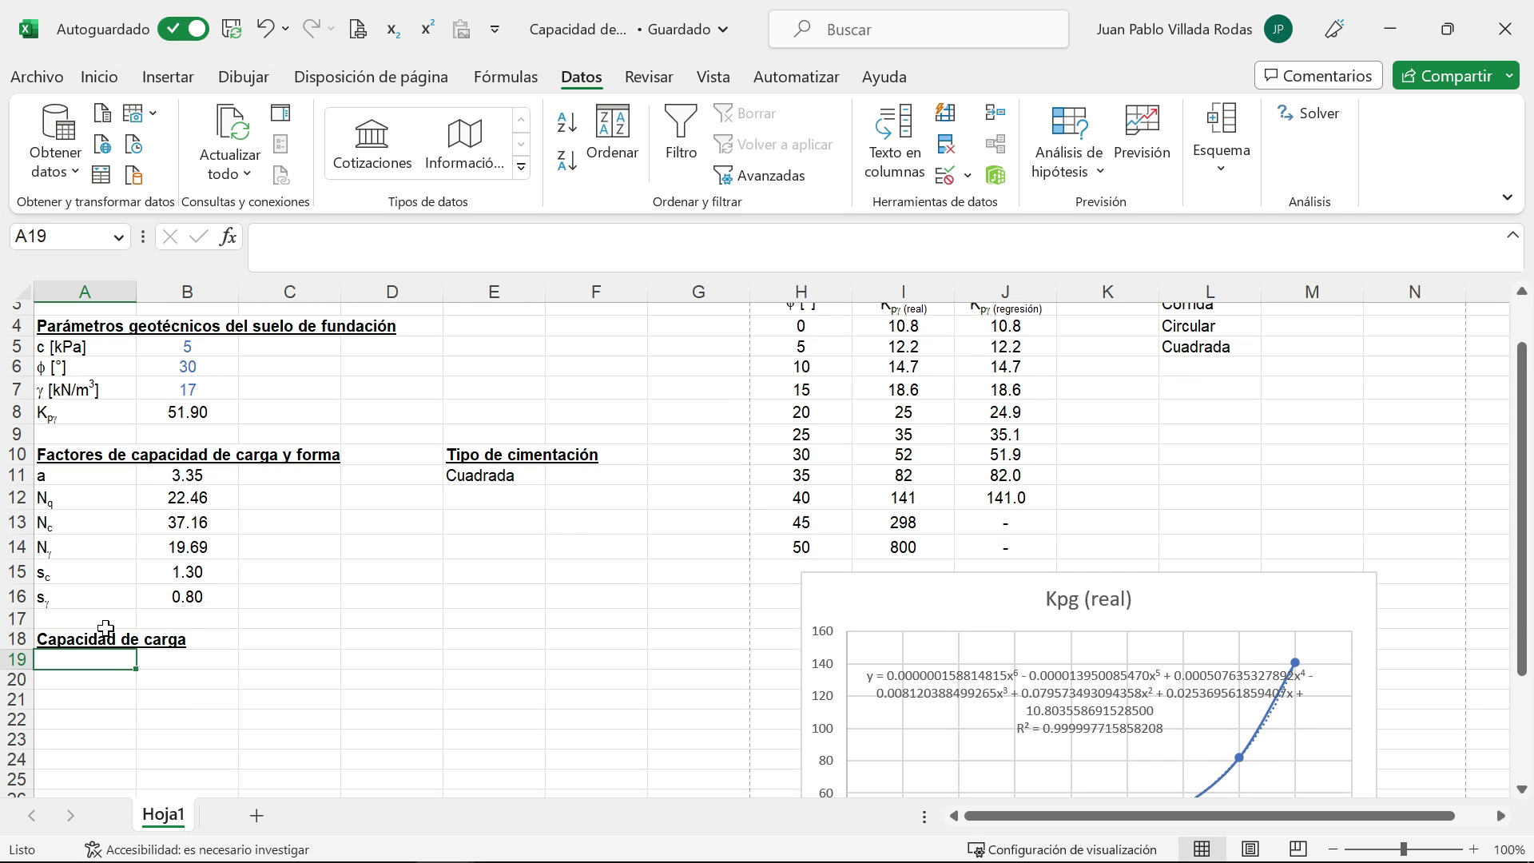
pyautogui.write('Df')
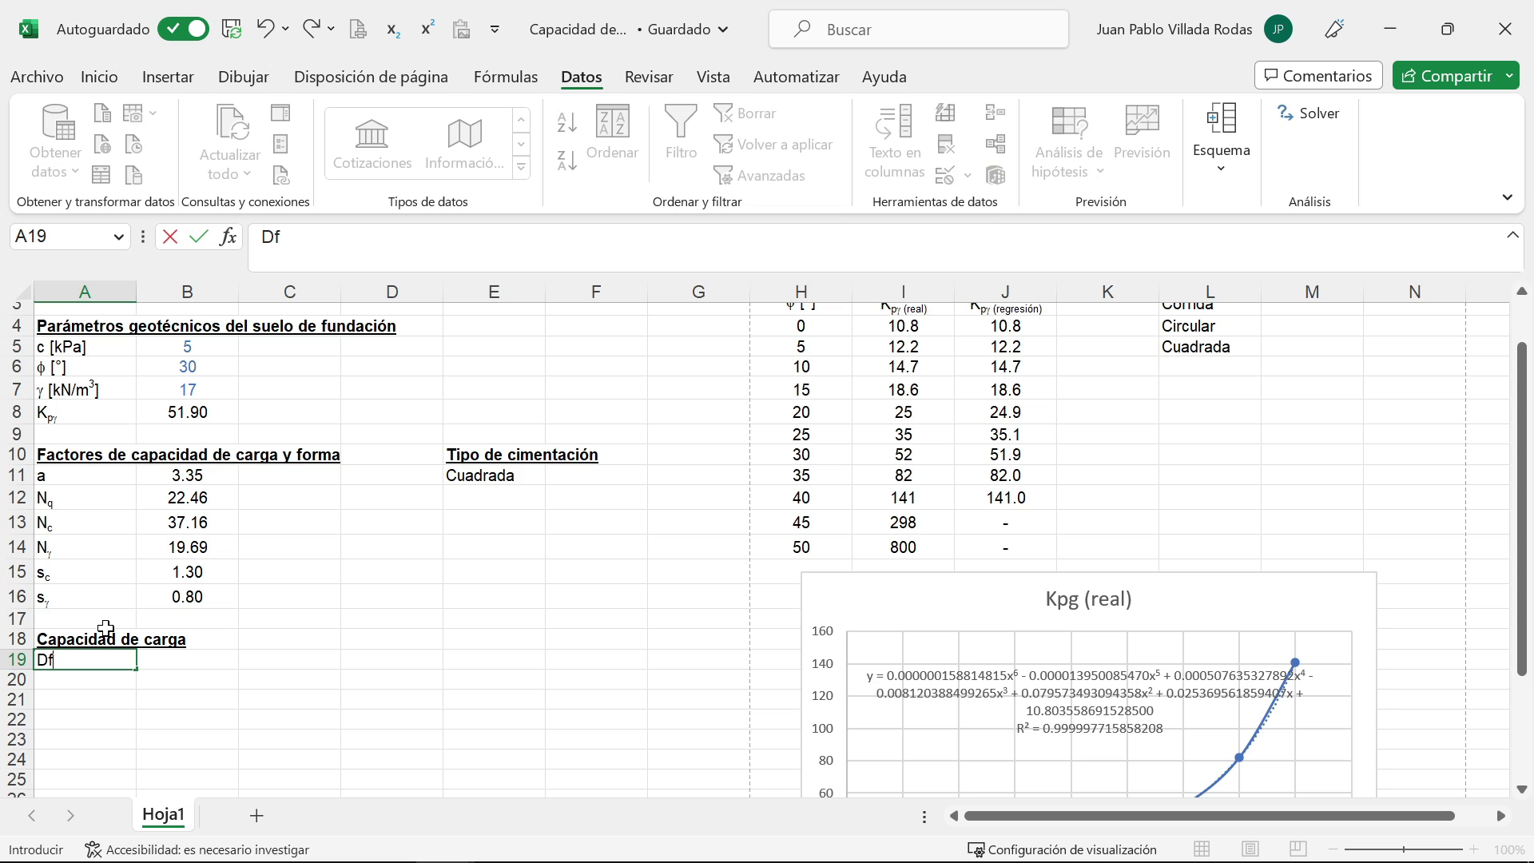
pyautogui.write(' [m]')
pyautogui.press('Return')
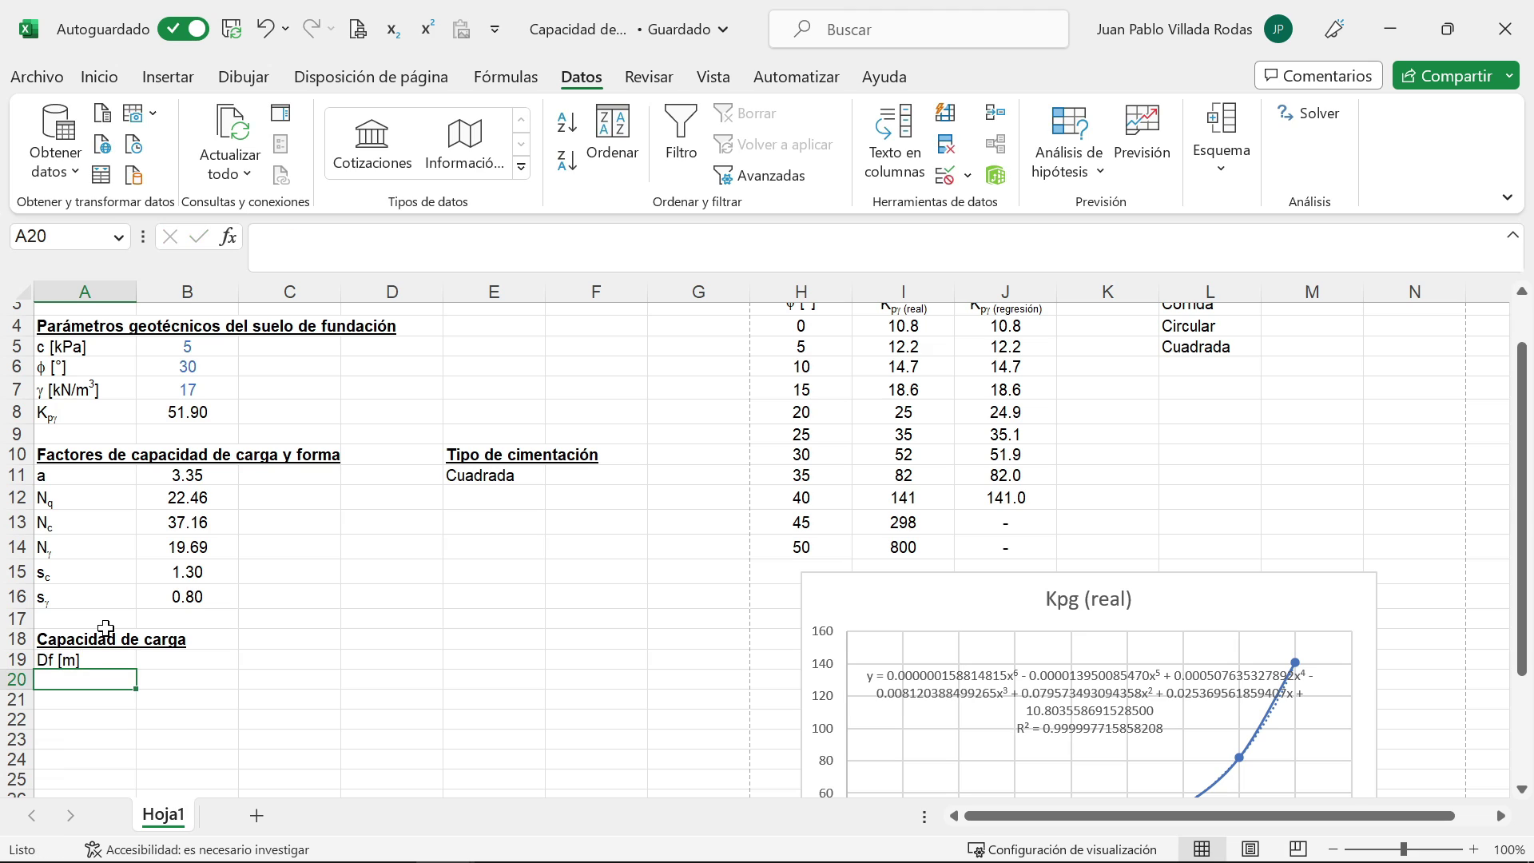
pyautogui.write('B')
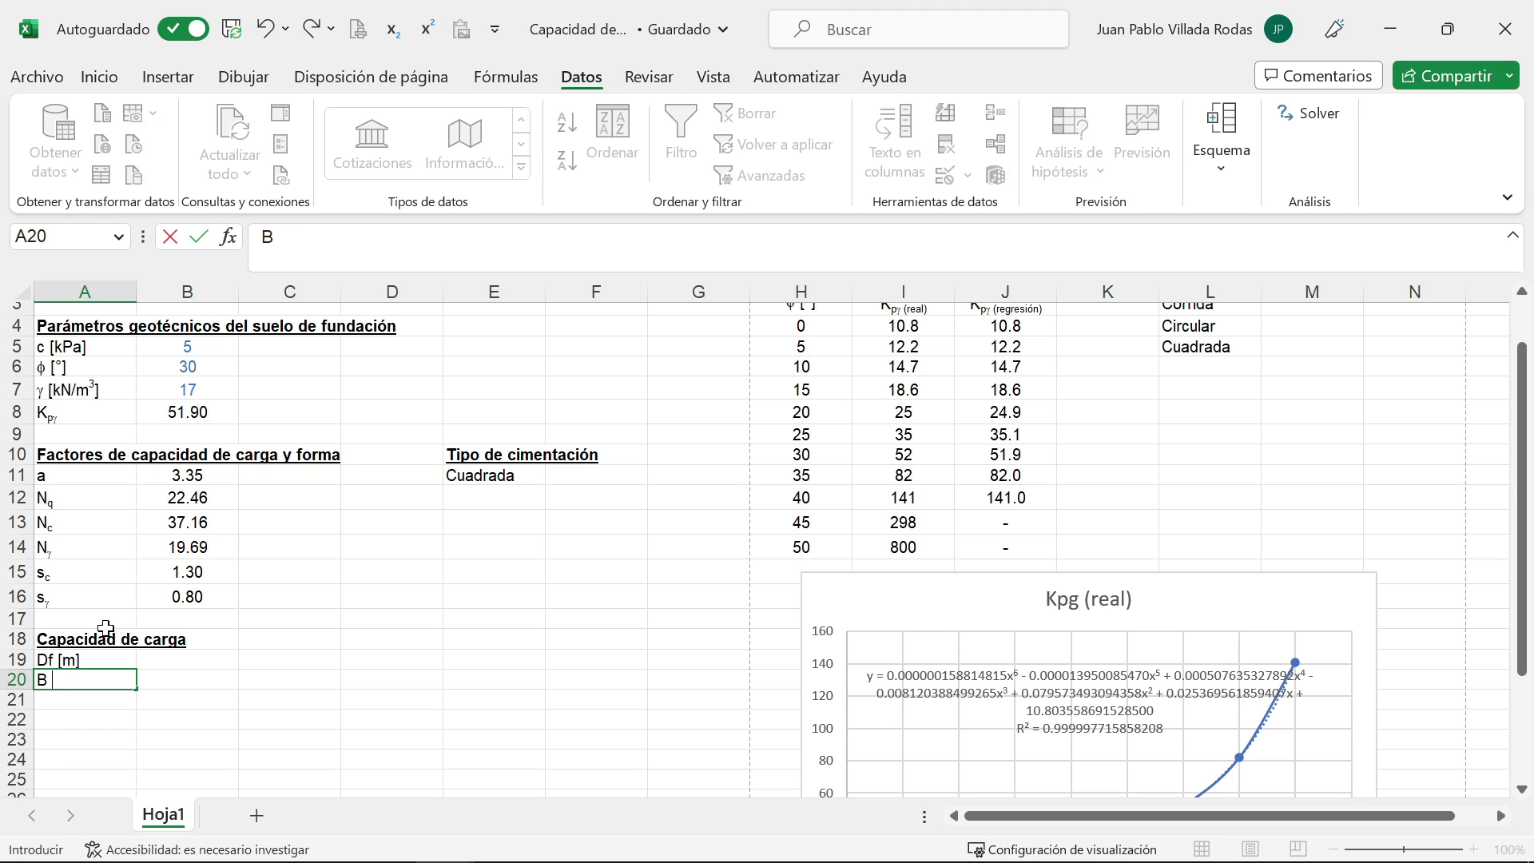
pyautogui.write(' [m]')
pyautogui.press('Return')
# Step: Enter the result labels "qult [kPa]" in A21 and "qdam [kPa]" in A22
pyautogui.write('qult')
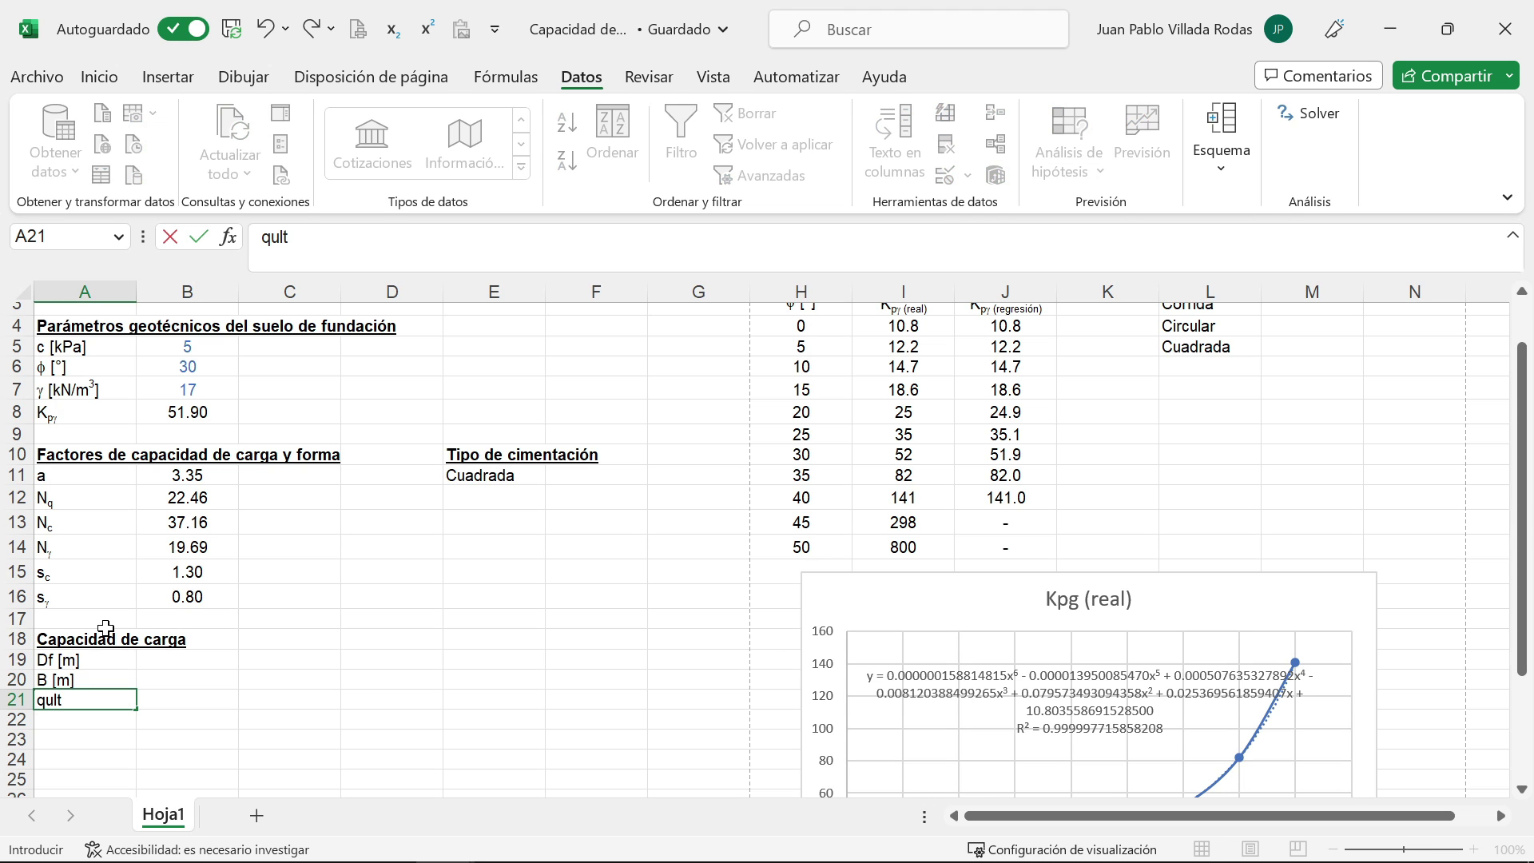
pyautogui.write(' [kPa]')
pyautogui.press('Return')
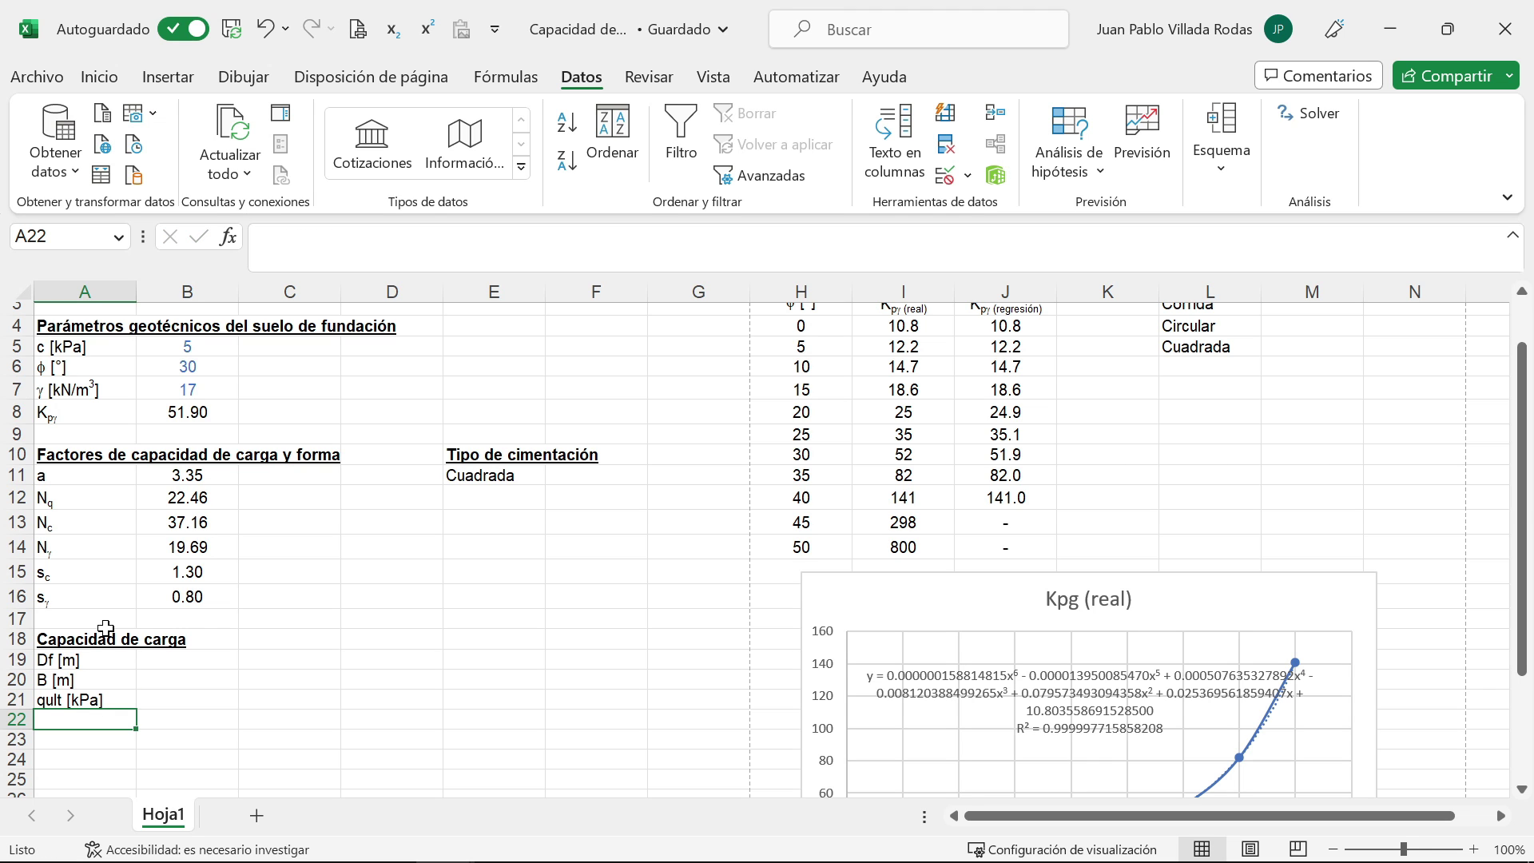
pyautogui.write('qdam ')
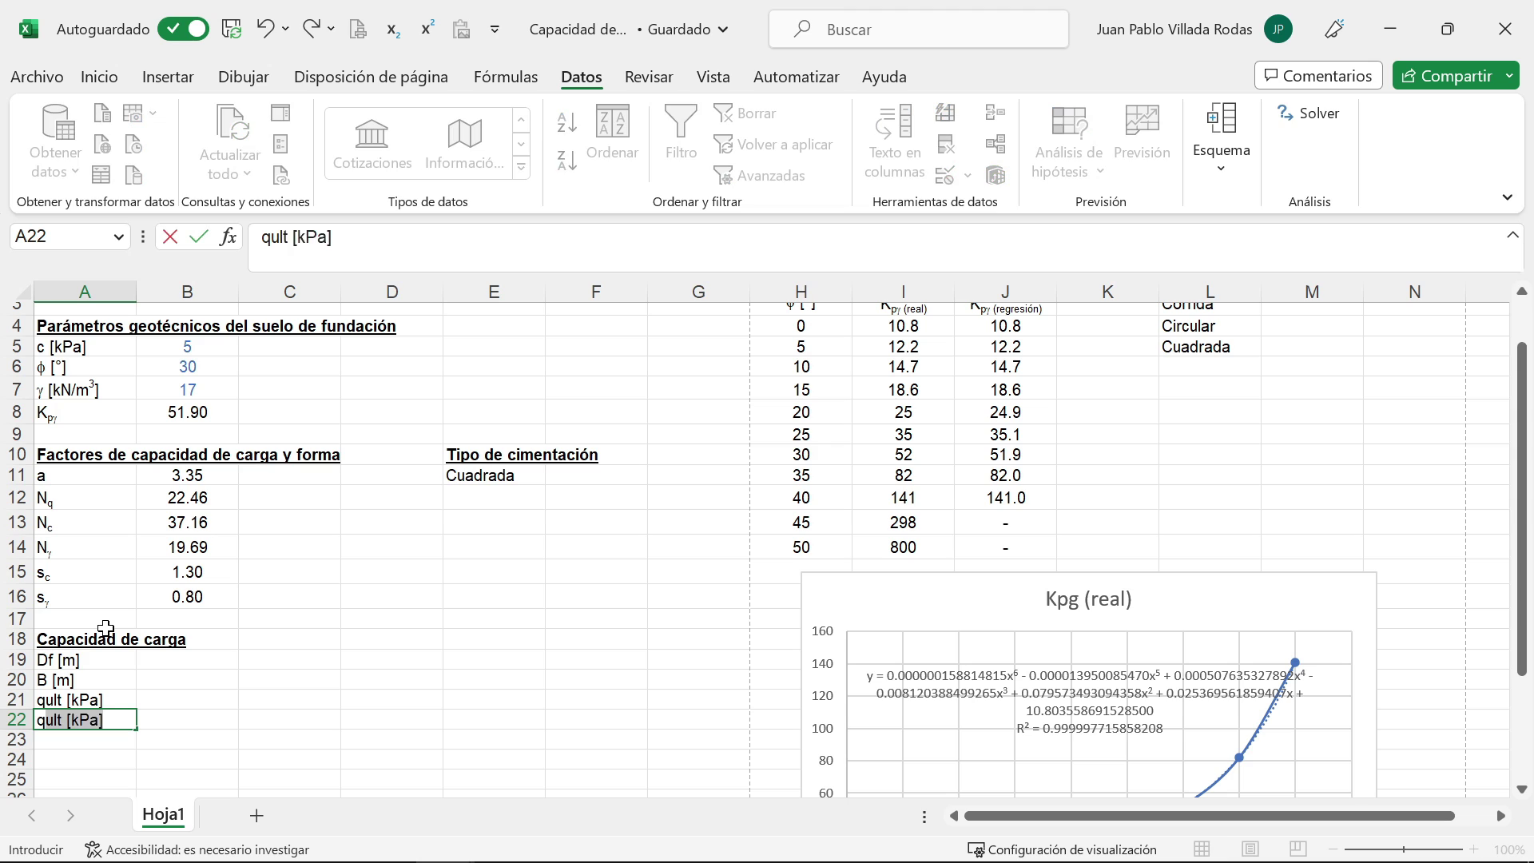
pyautogui.write('[')
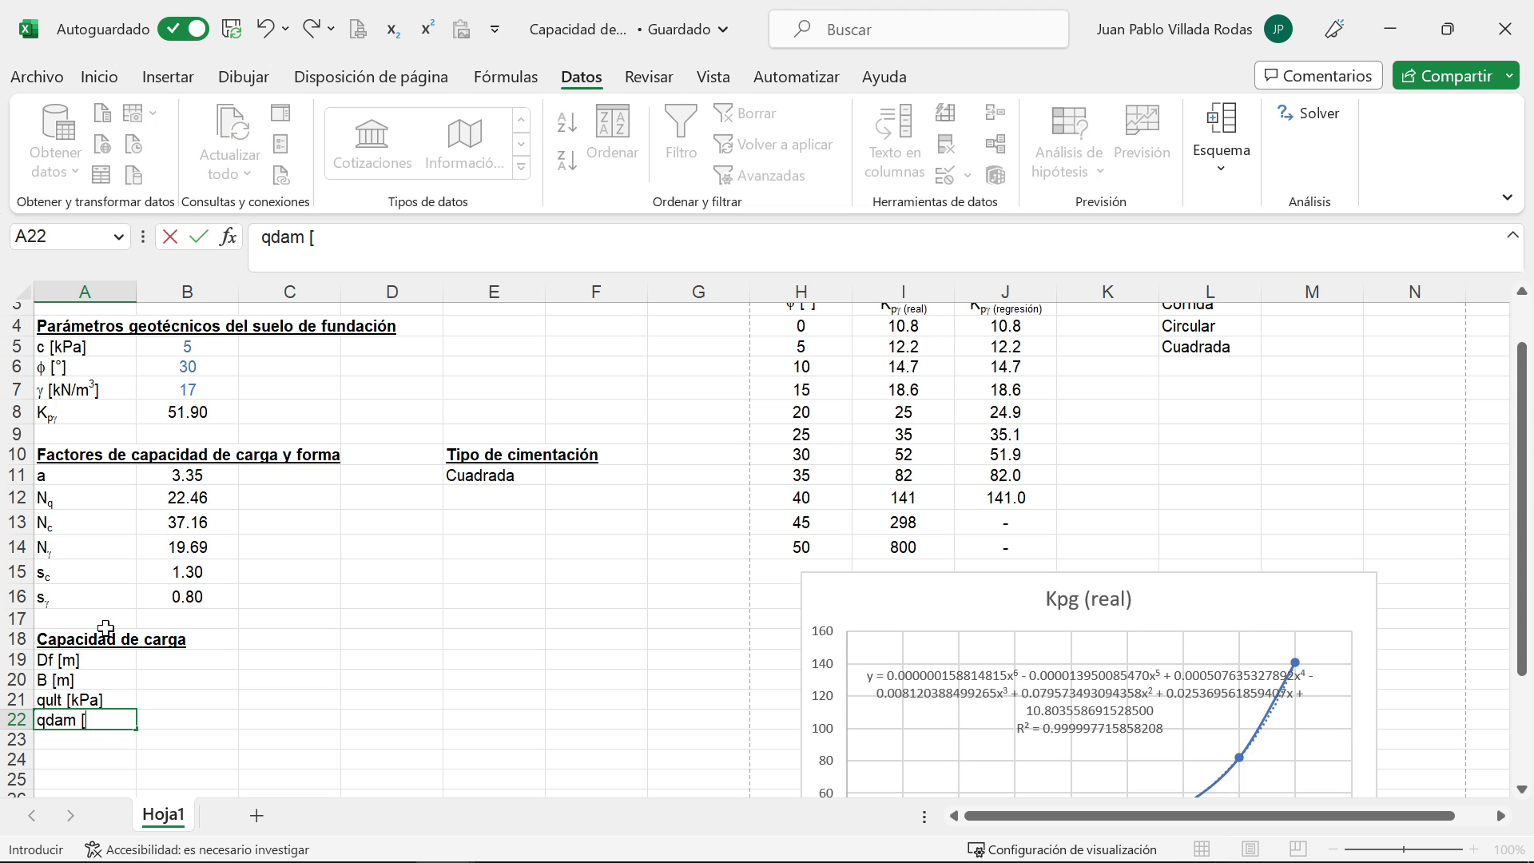
pyautogui.write('kPa]')
pyautogui.press('Return')
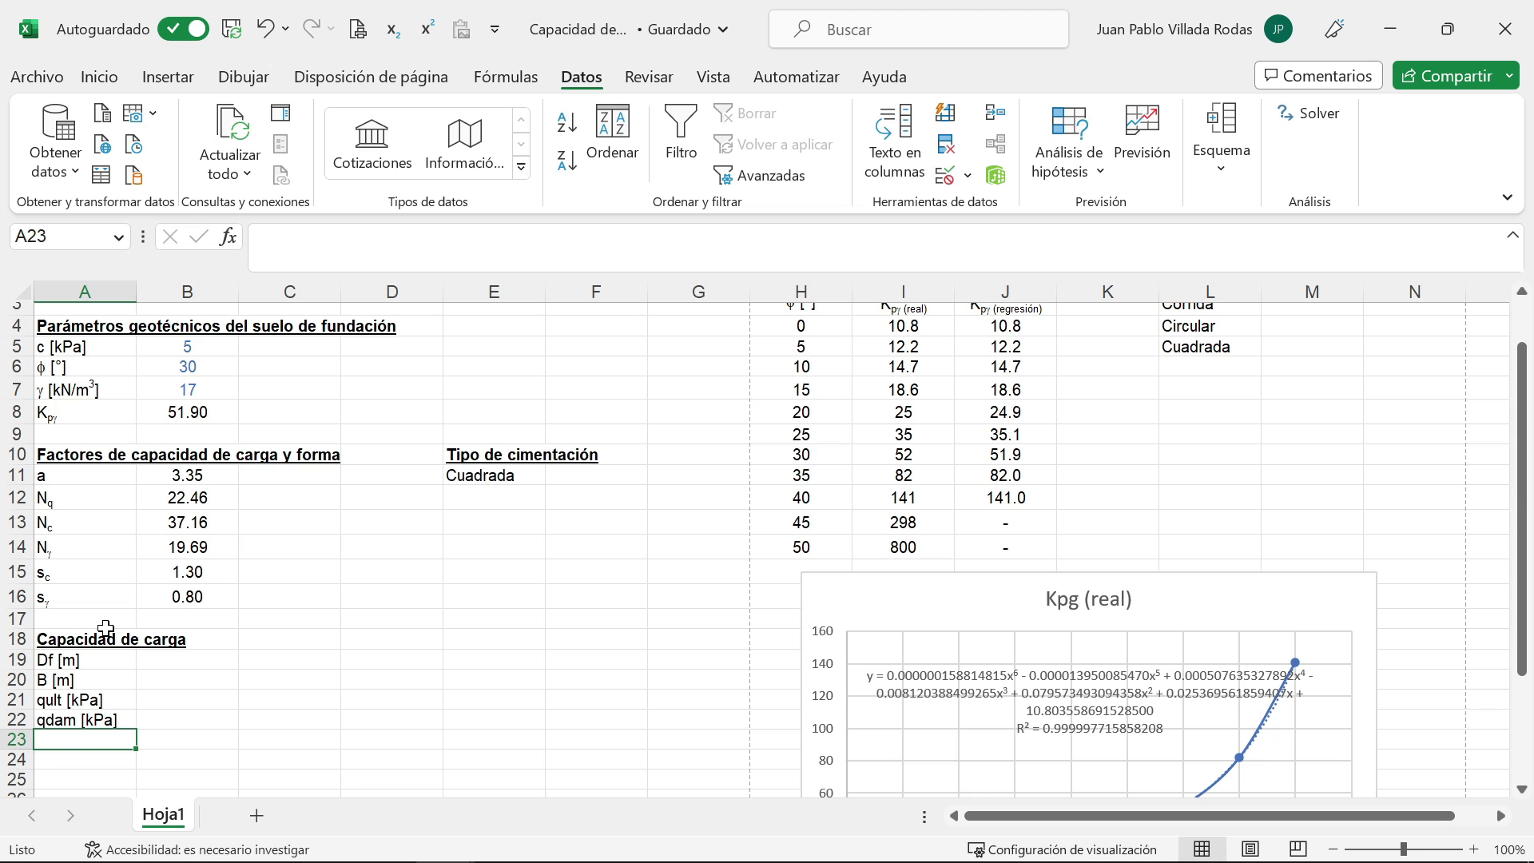
# Step: Correct the label in A22 to "qadm [kPa]"
pyautogui.press('Up')
pyautogui.press('F2')
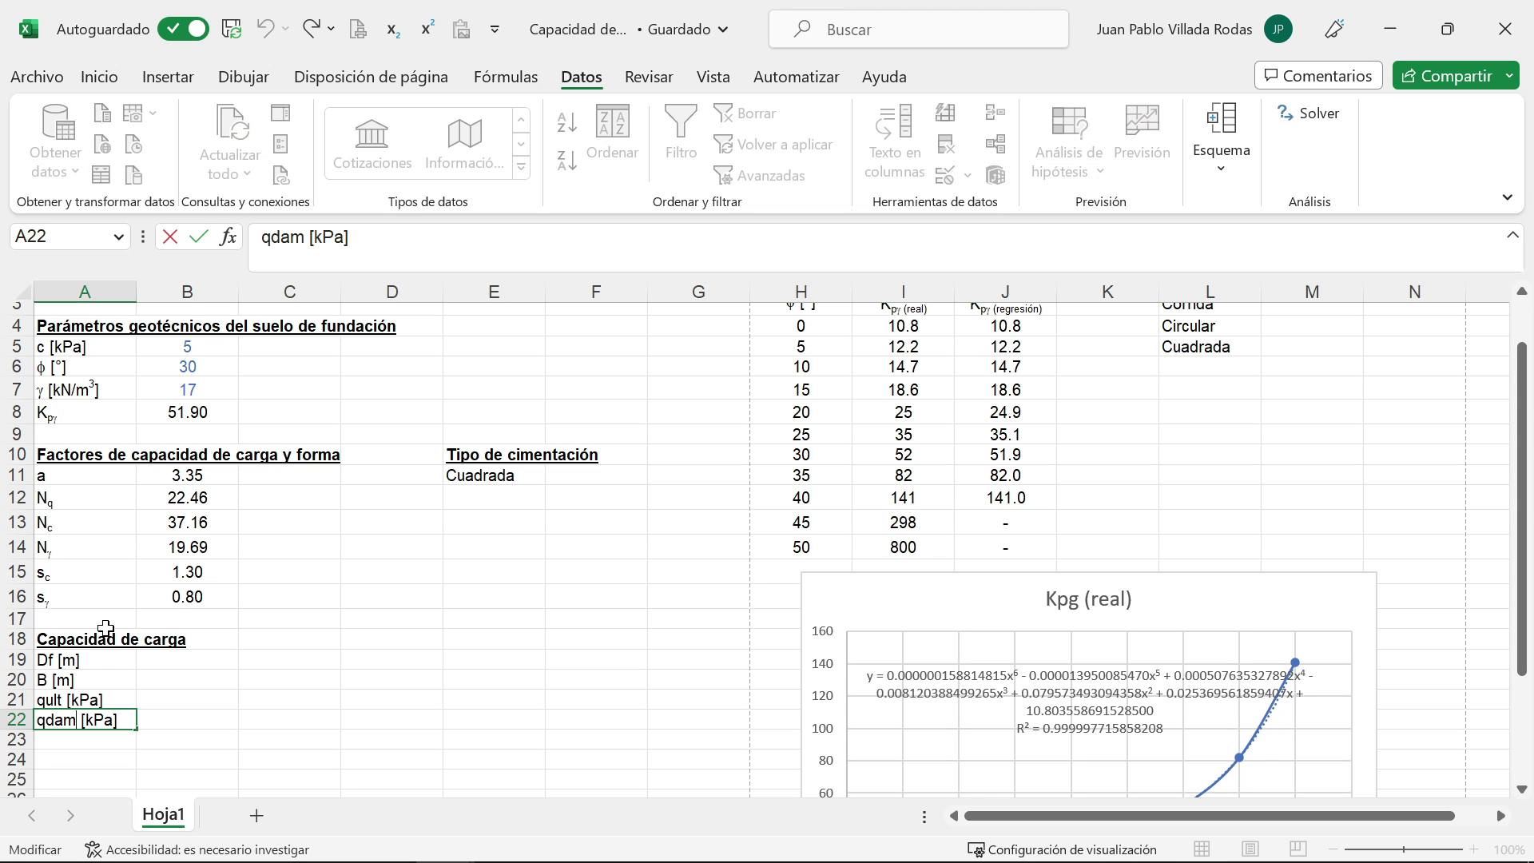
pyautogui.press('BackSpace')
pyautogui.press('BackSpace')
pyautogui.press('BackSpace')
pyautogui.write('adm')
pyautogui.press('Return')
# Step: Format the f of the Df label in A19 as a subscript
pyautogui.press('Up')
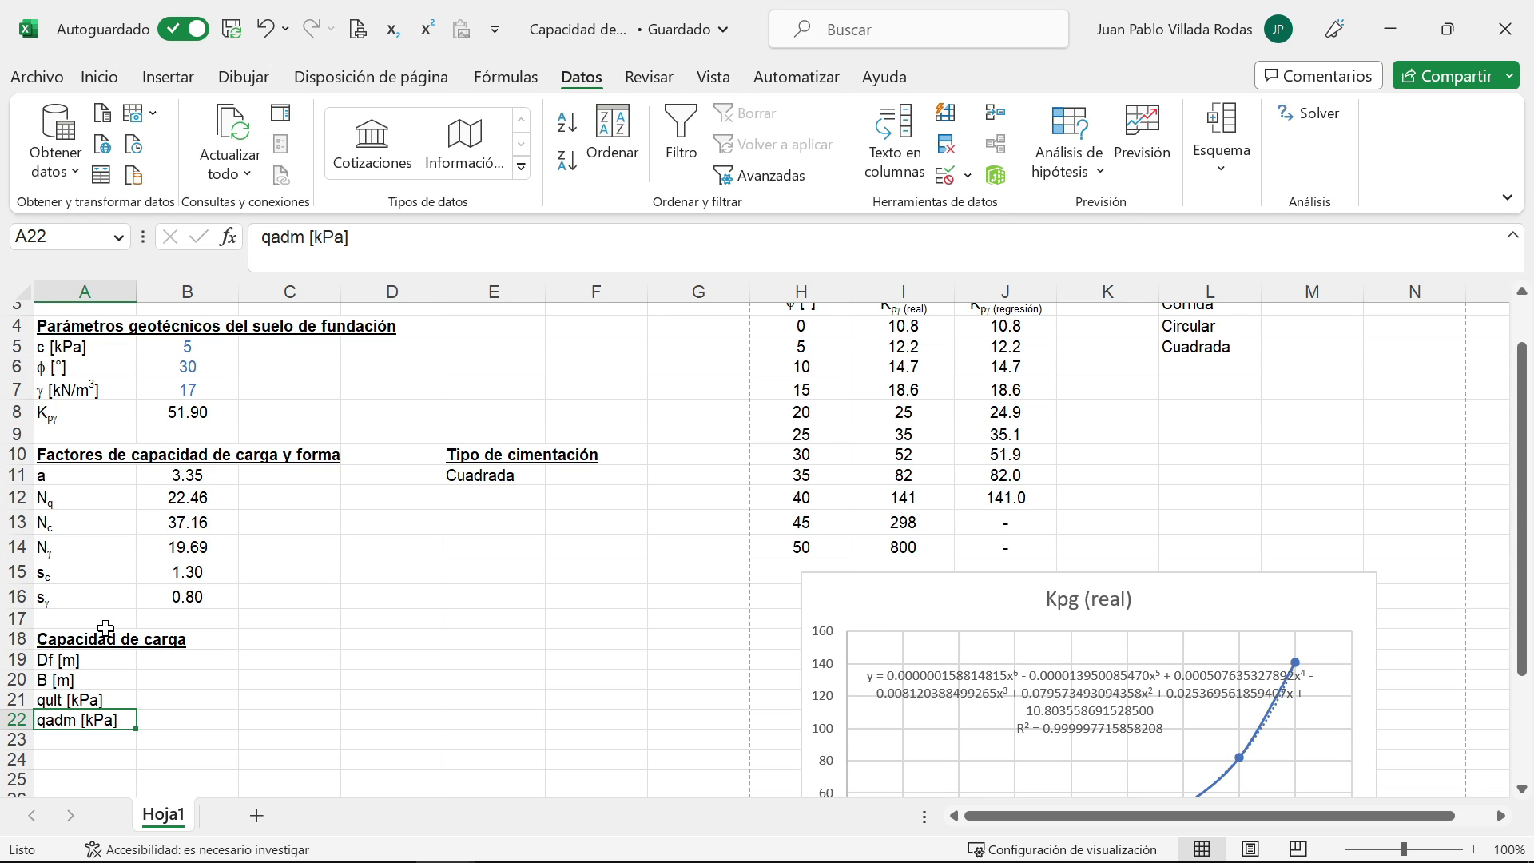
pyautogui.press('Right')
pyautogui.press('Left')
pyautogui.press('Up')
pyautogui.press('Up')
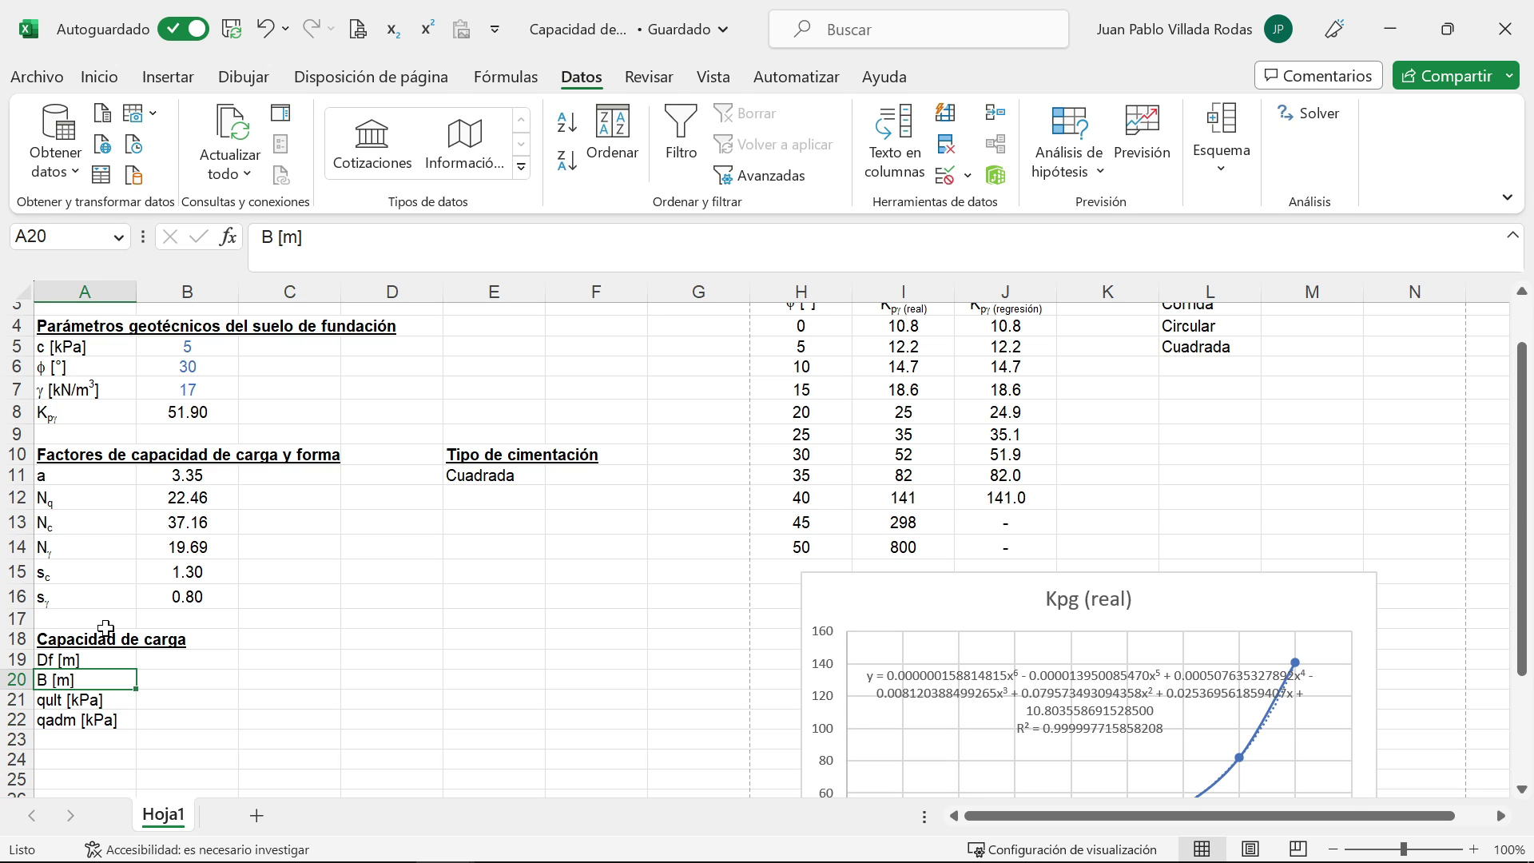
pyautogui.press('Up')
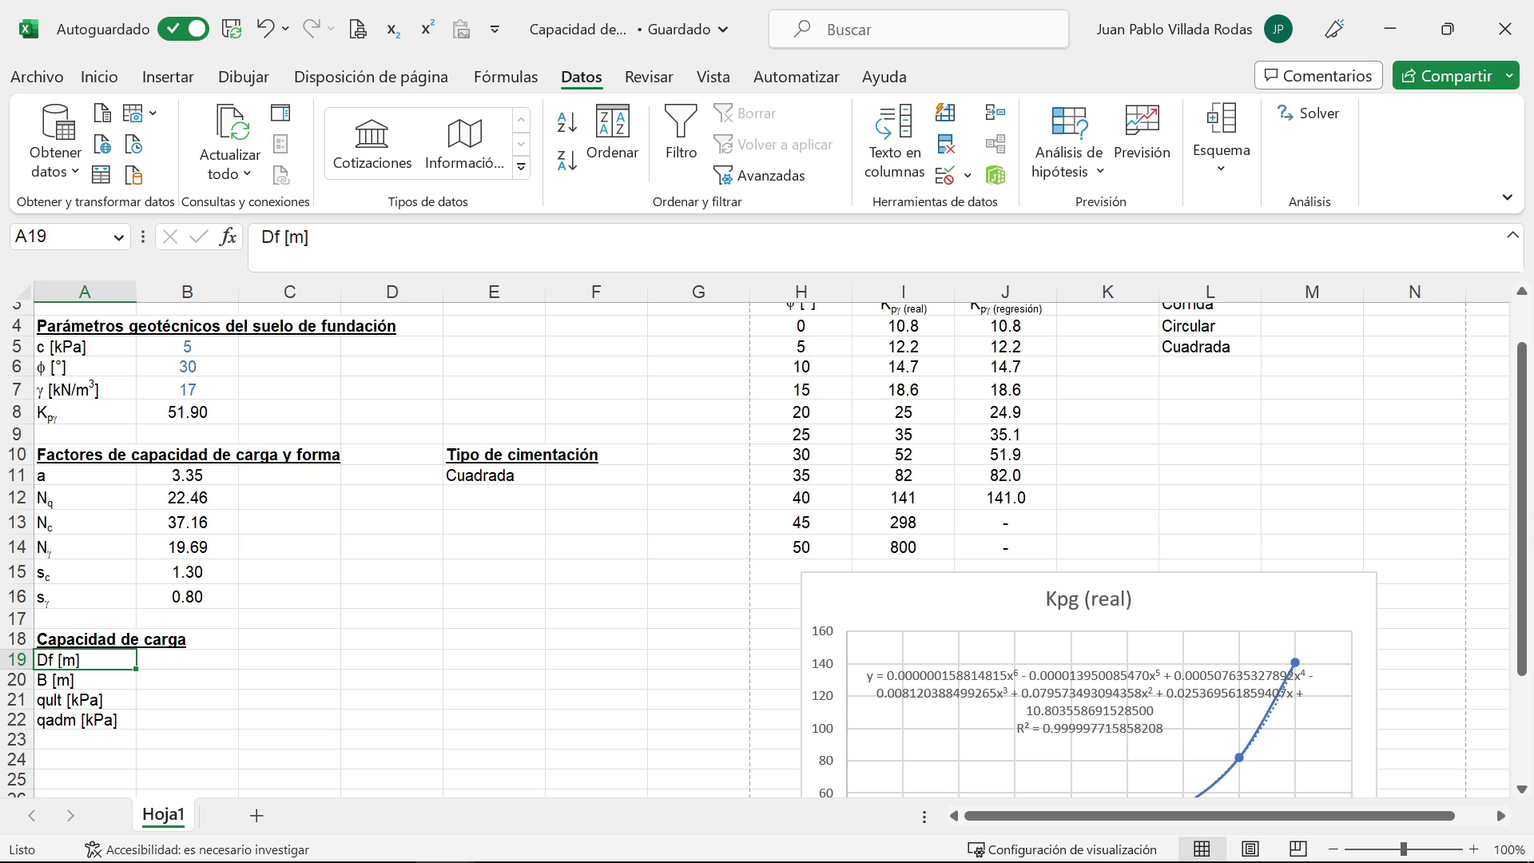
pyautogui.click(275, 238)
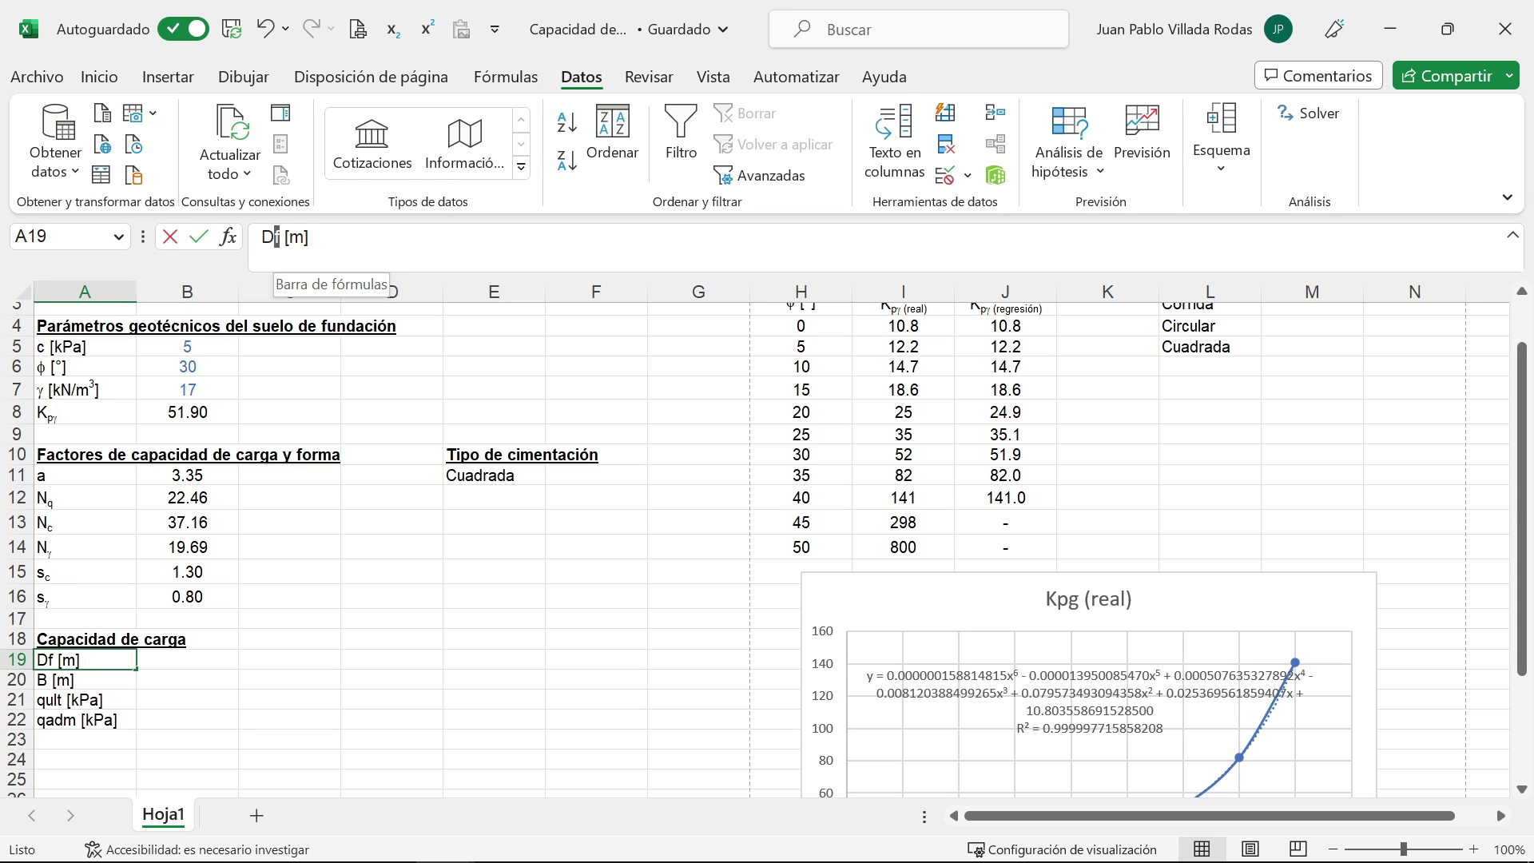
pyautogui.click(391, 30)
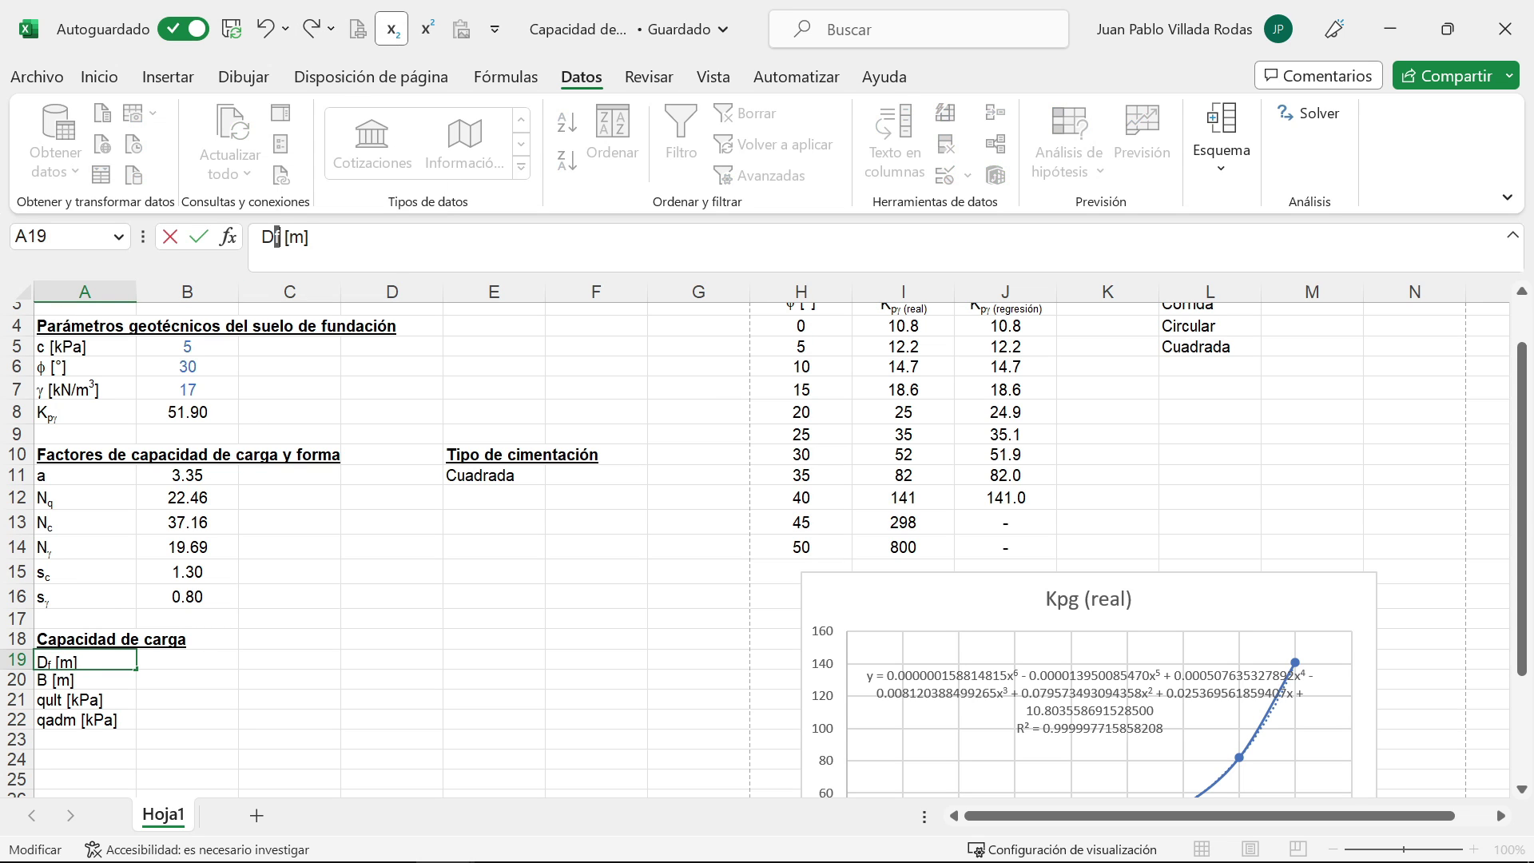
# Step: Format "ult" in A21 and "adm" in A22 as subscripts of their q symbols
pyautogui.click(76, 703)
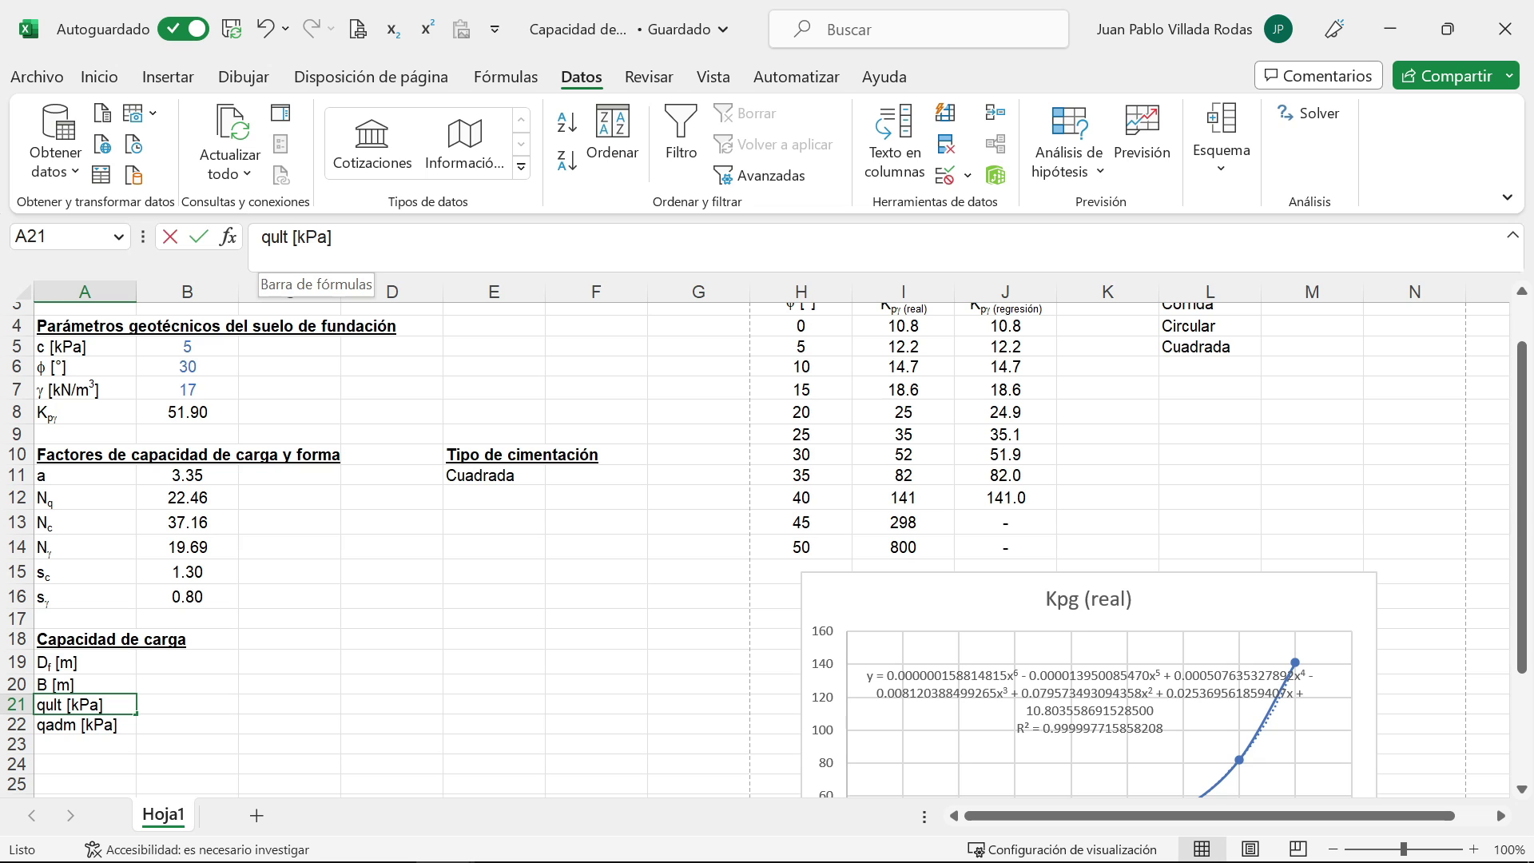
pyautogui.moveTo(271, 237); pyautogui.dragTo(288, 237)
pyautogui.click(391, 29)
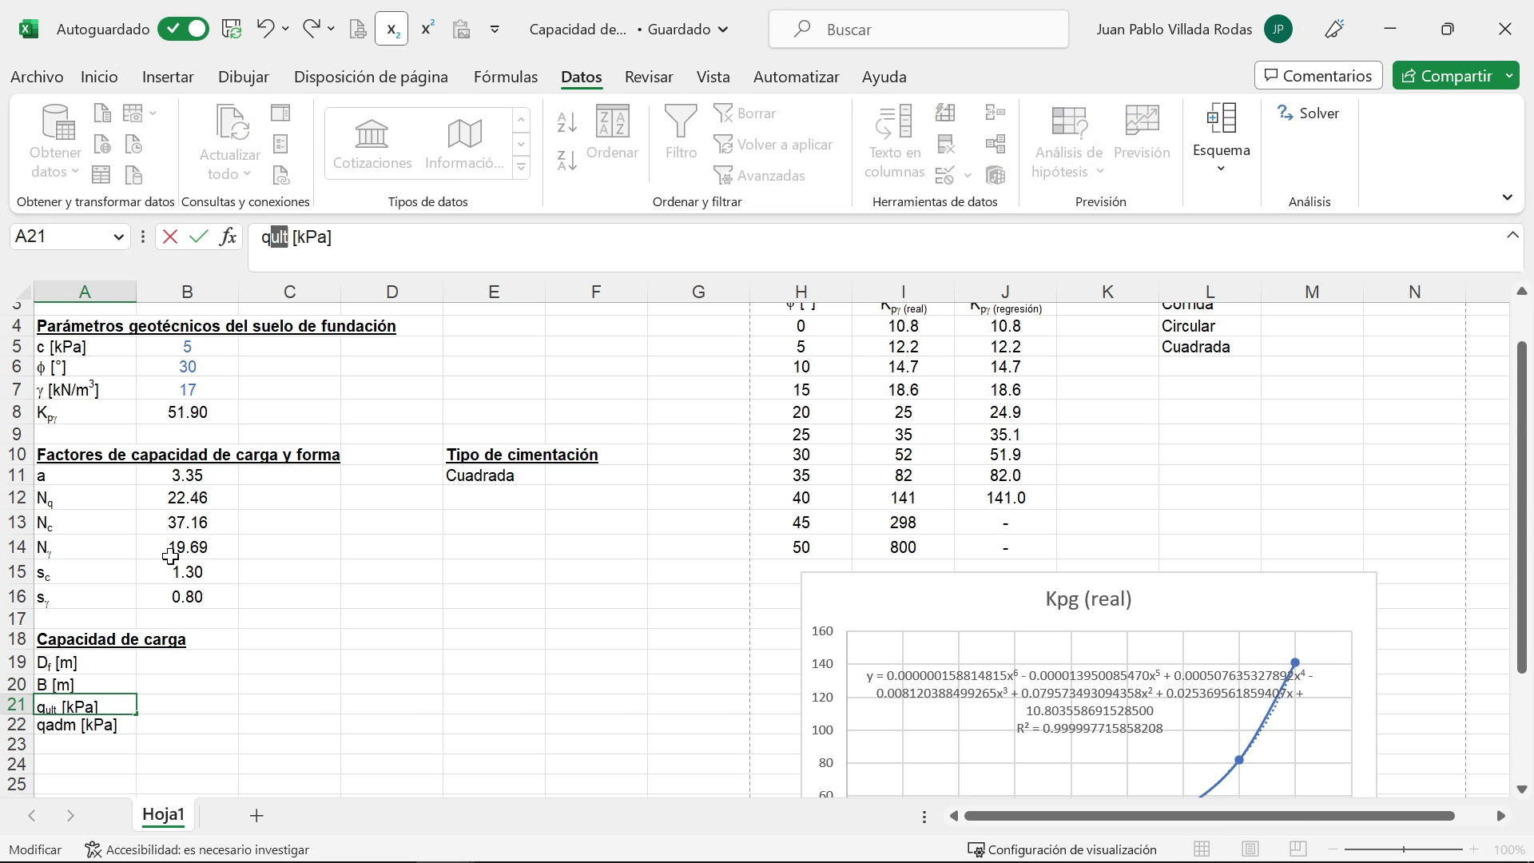
pyautogui.press('Return')
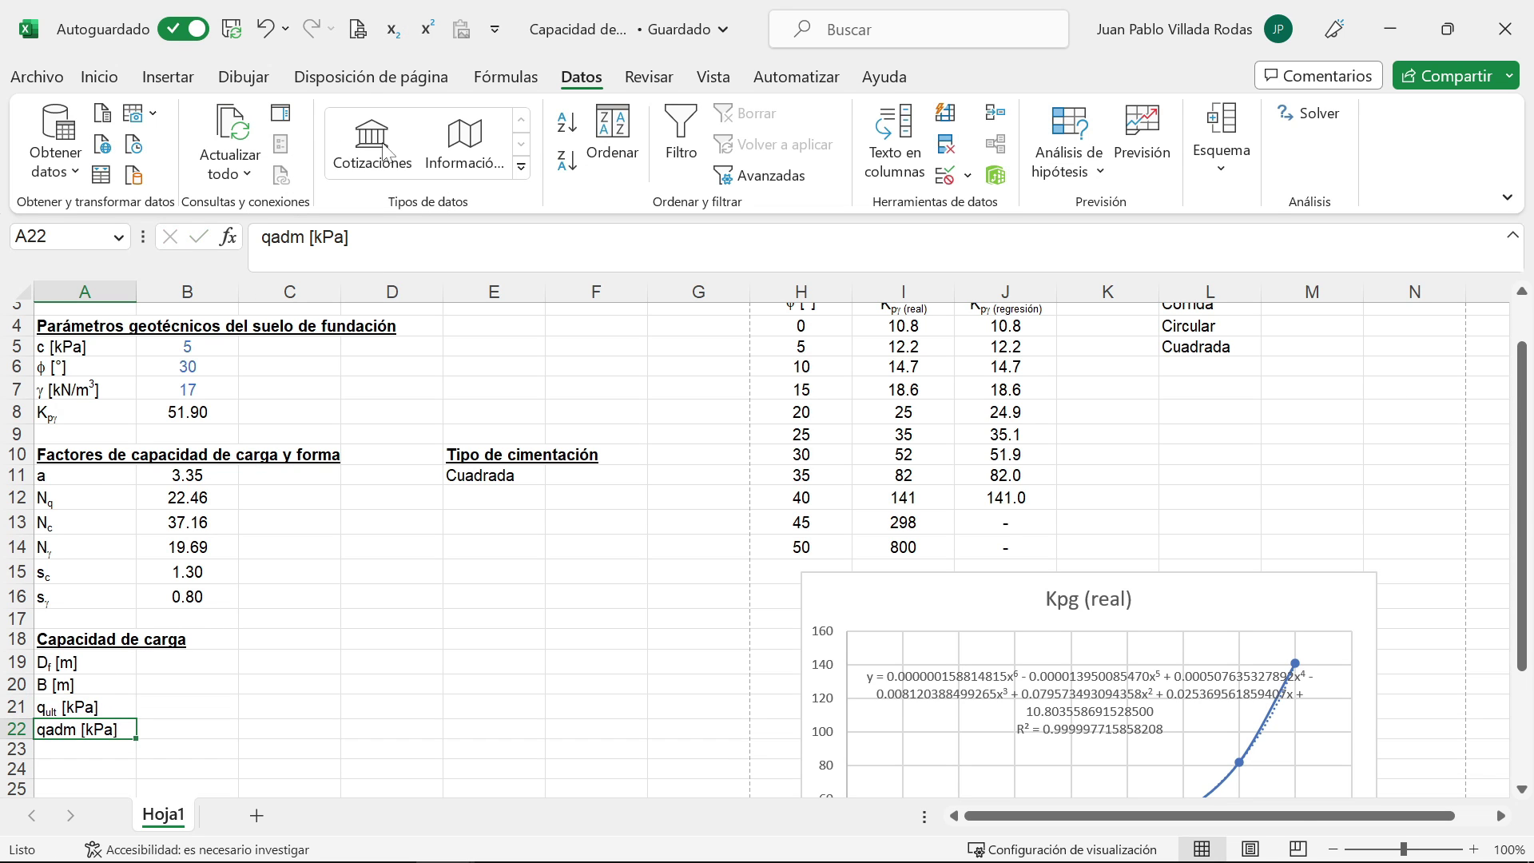
pyautogui.moveTo(271, 238); pyautogui.dragTo(304, 238)
pyautogui.click(391, 29)
pyautogui.click(96, 754)
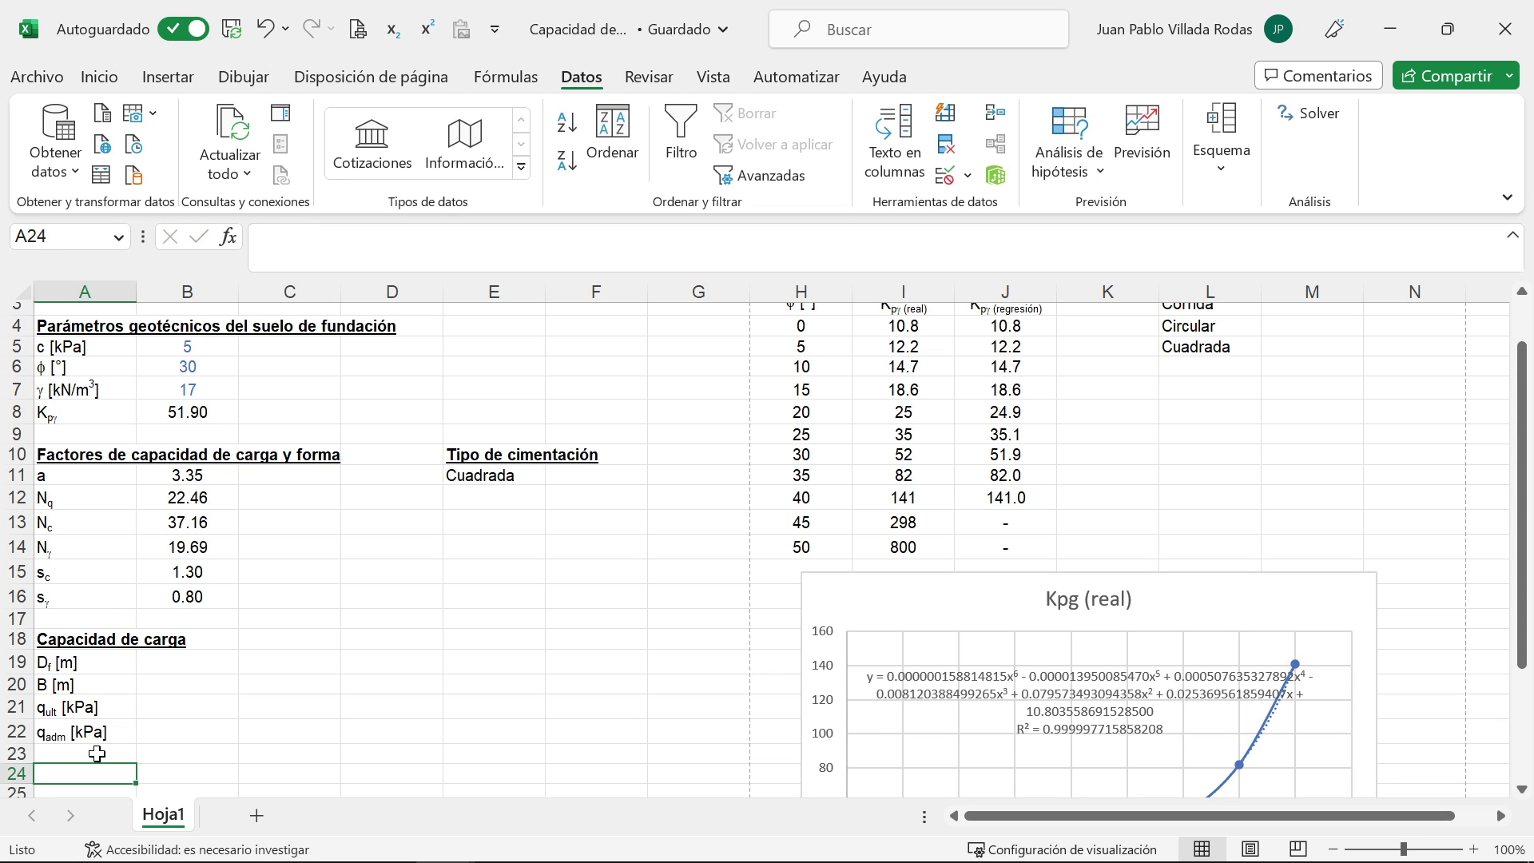
# Step: Enter 1 for Df in B19 and format it centred, in blue, with one decimal place
pyautogui.click(185, 667)
pyautogui.write('1')
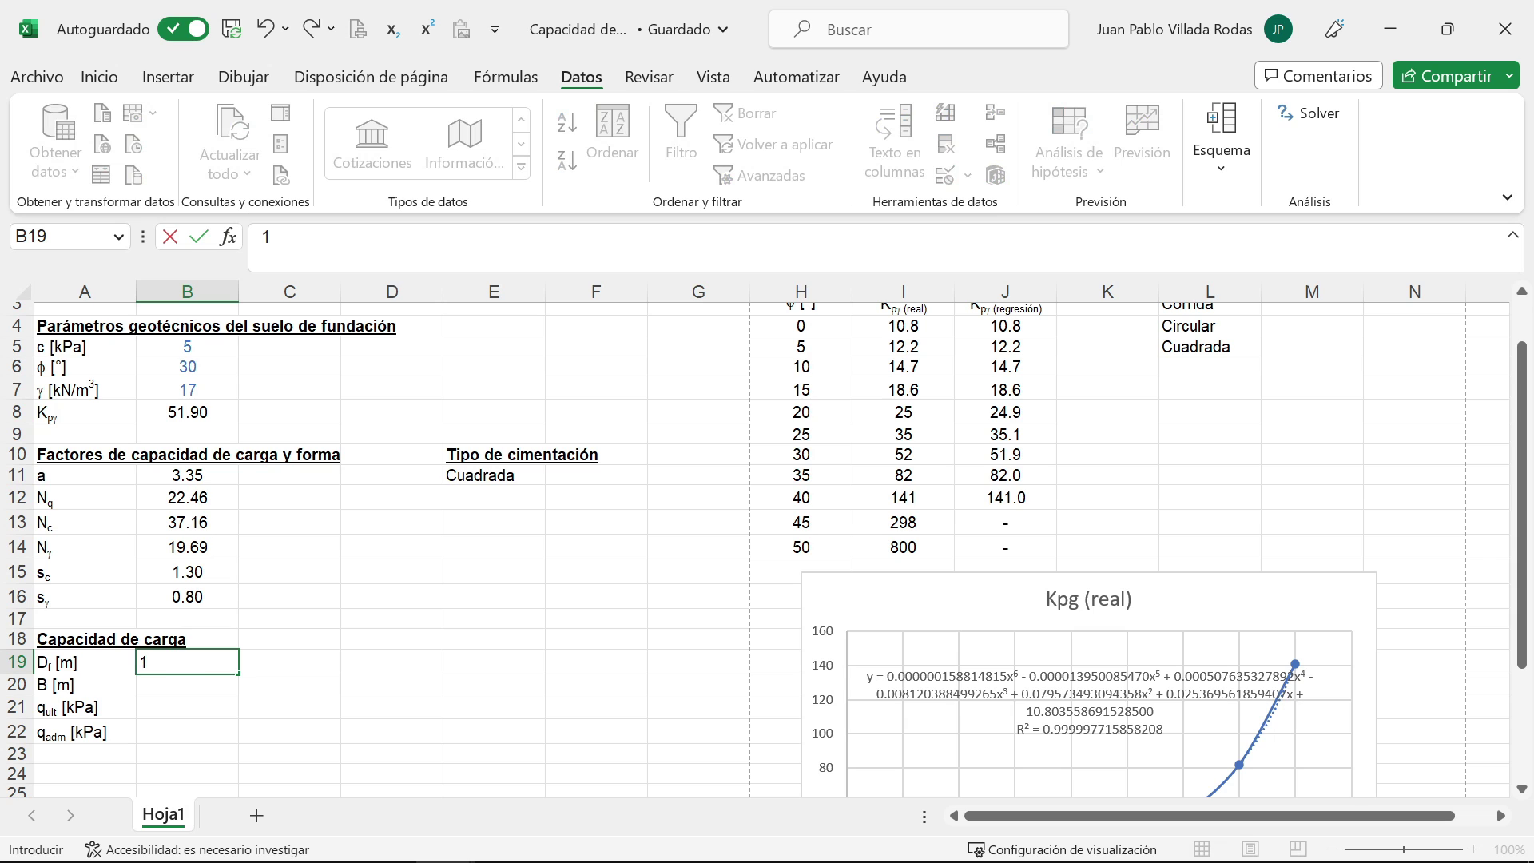
pyautogui.press('Return')
pyautogui.click(185, 667)
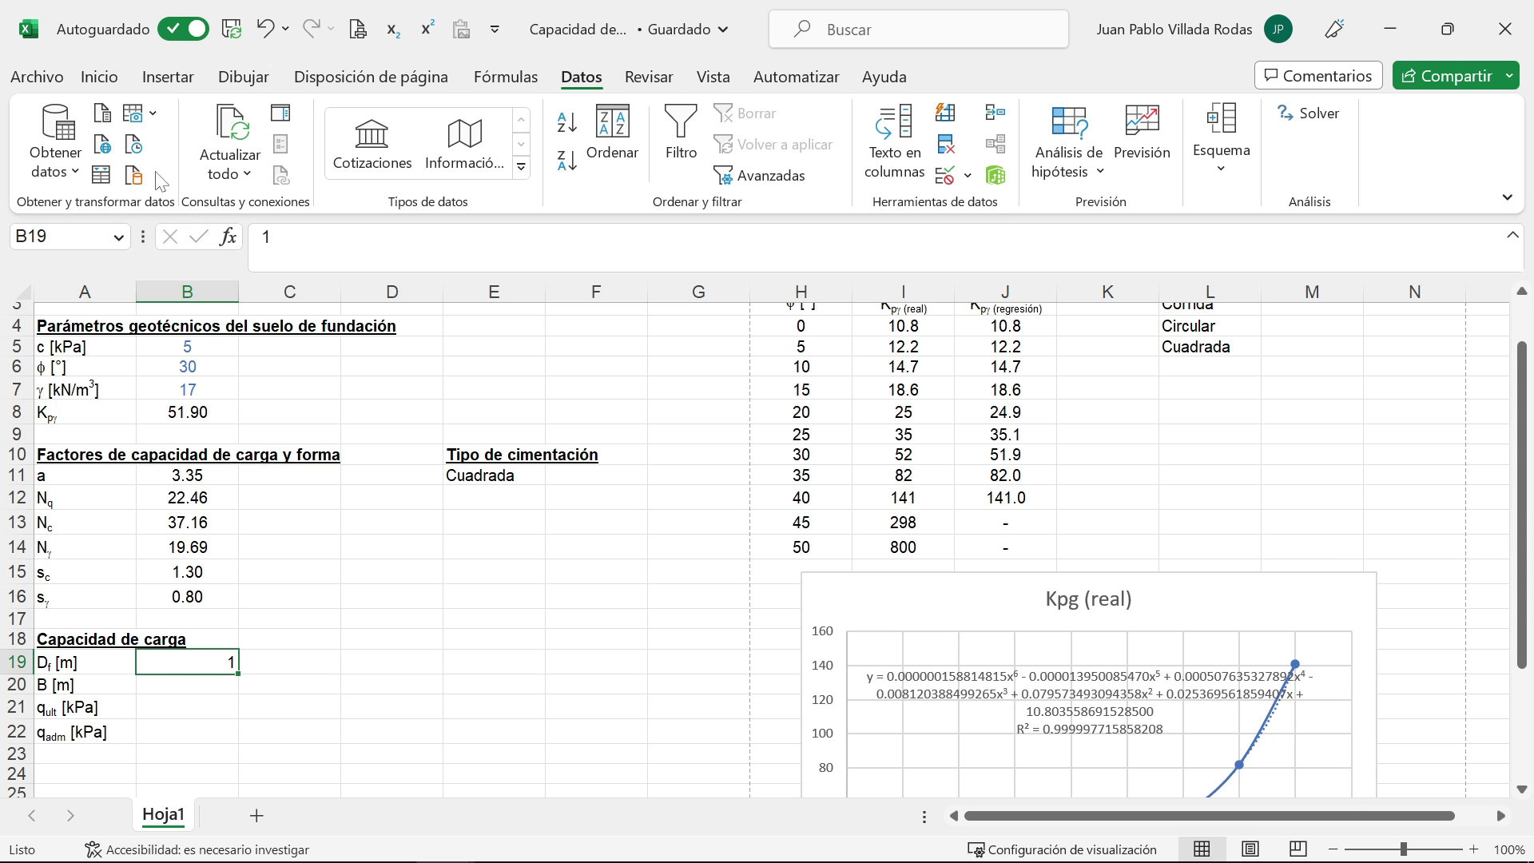
pyautogui.click(99, 76)
pyautogui.click(467, 161)
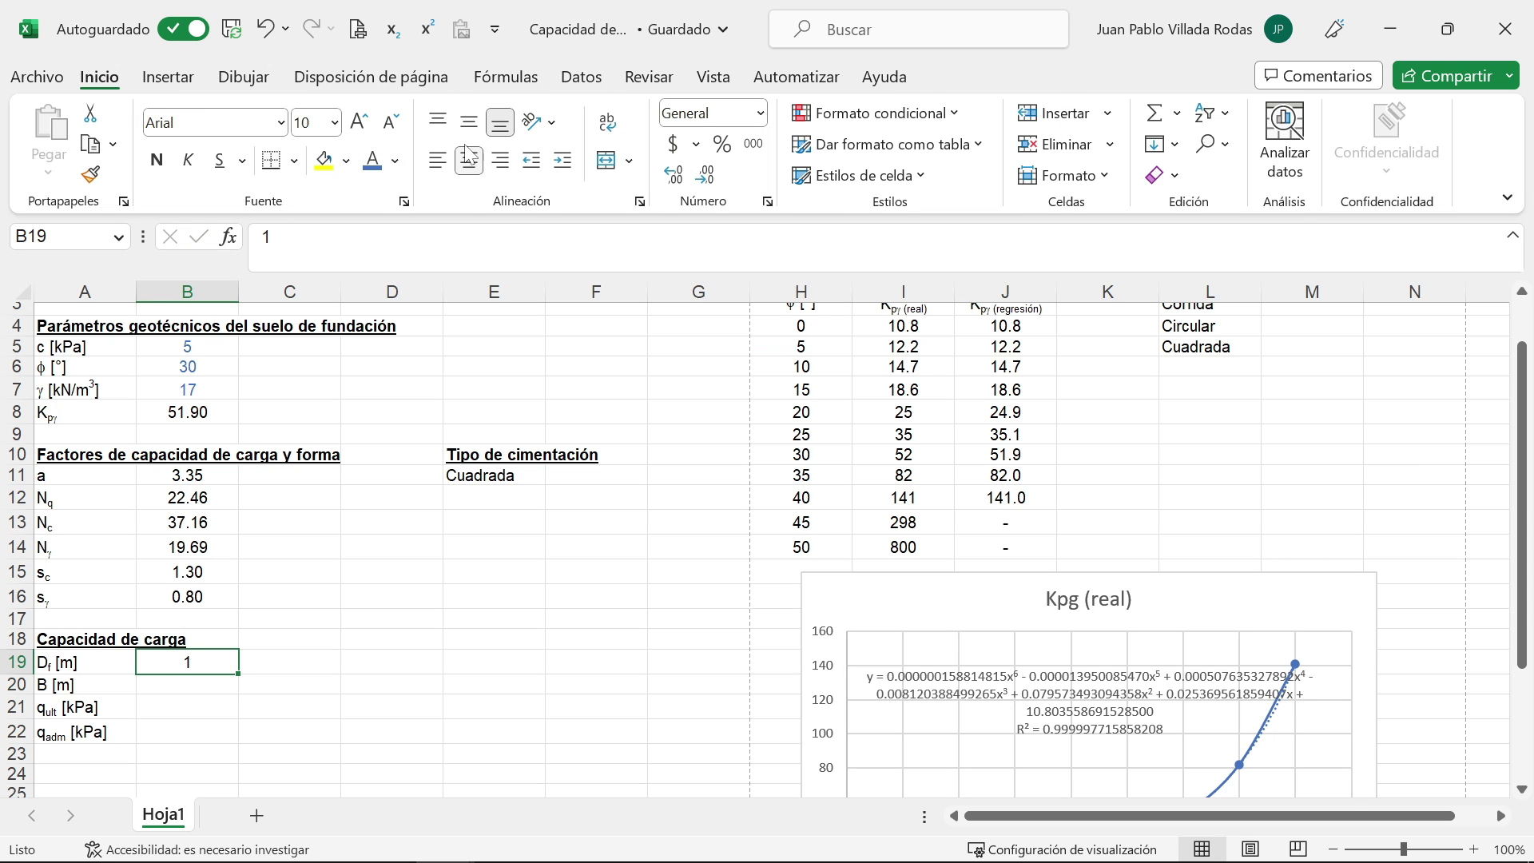
pyautogui.click(673, 174)
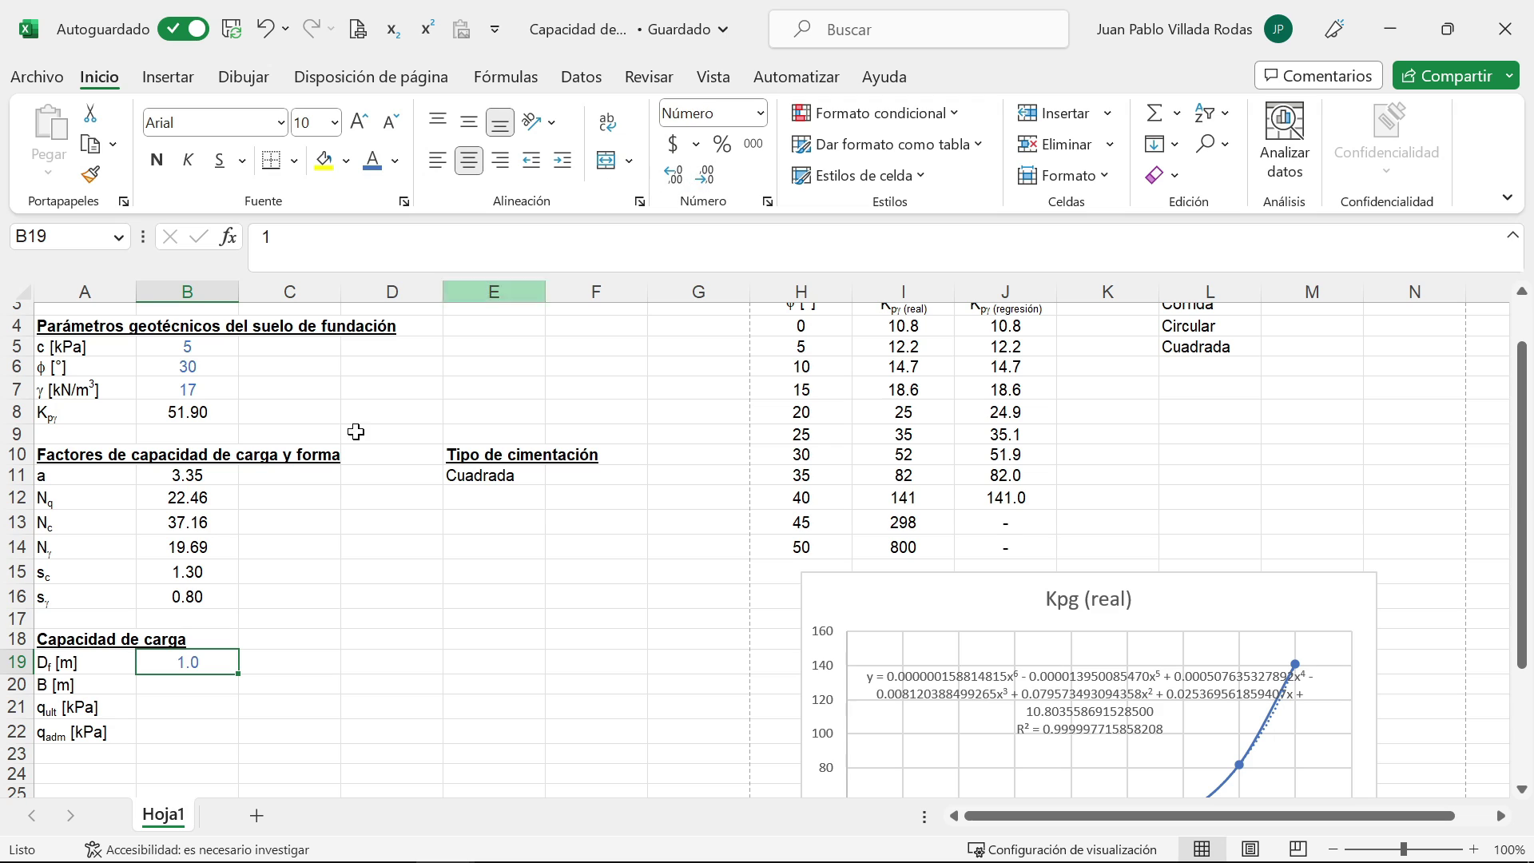
# Step: Enter 0.5 for B in B20, copy the formatting of B19 onto it, and apply the same format to C20
pyautogui.click(173, 685)
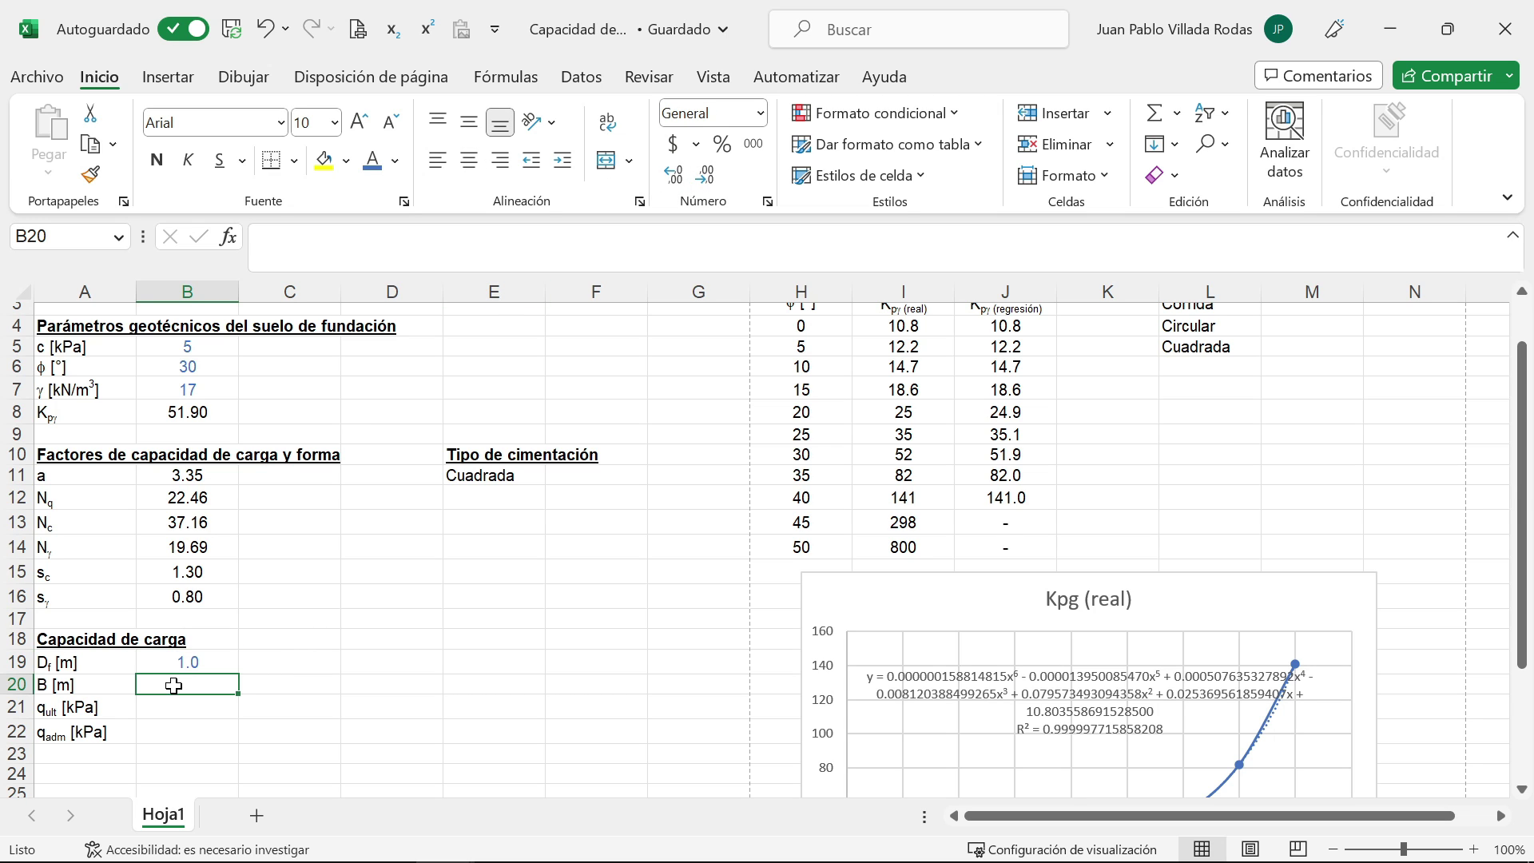
pyautogui.write('0.5')
pyautogui.press('Return')
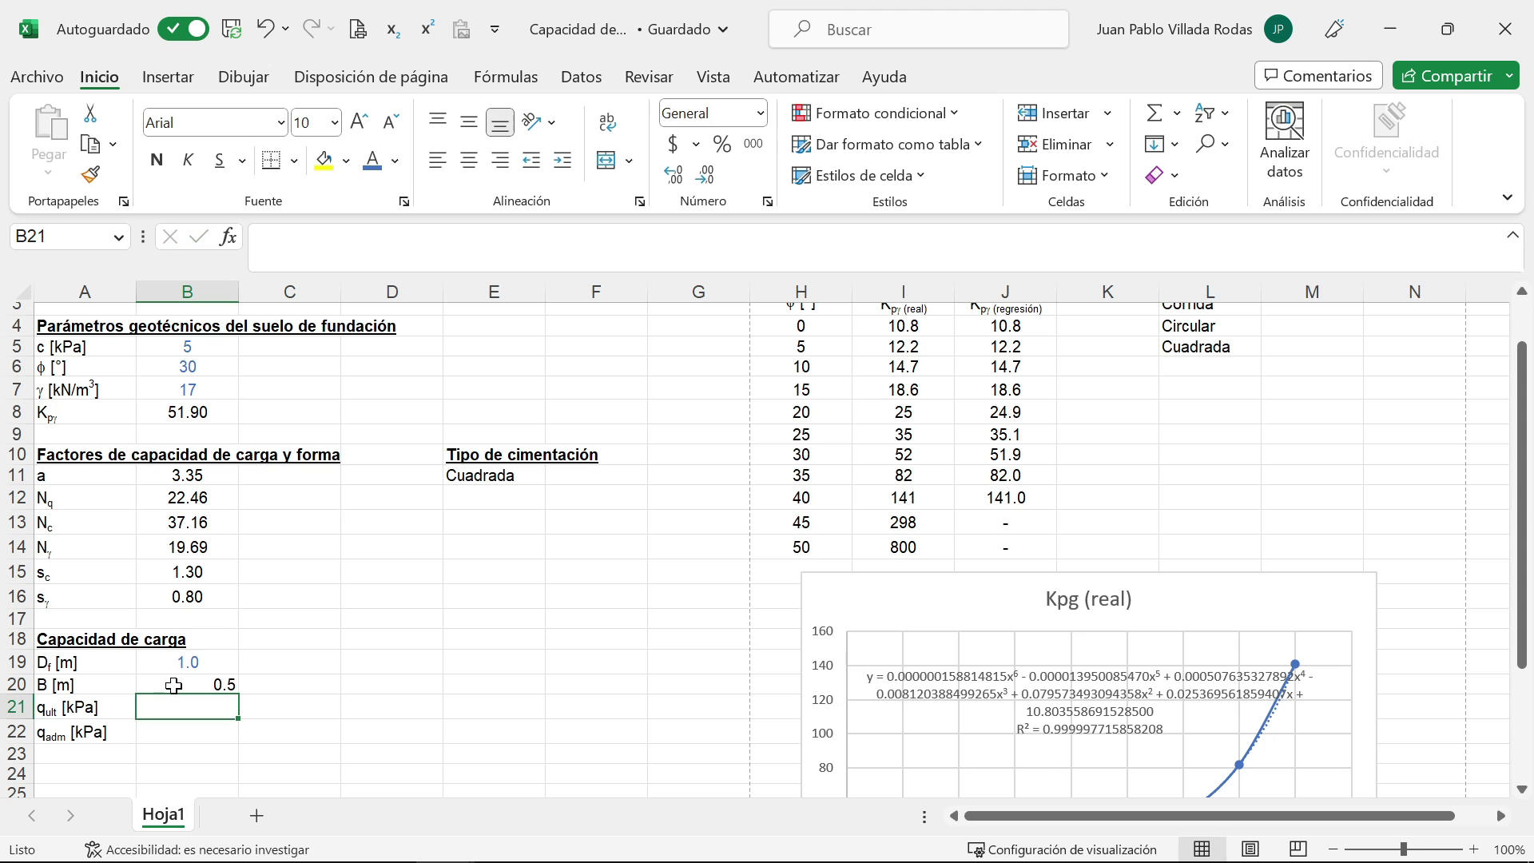
pyautogui.click(217, 659)
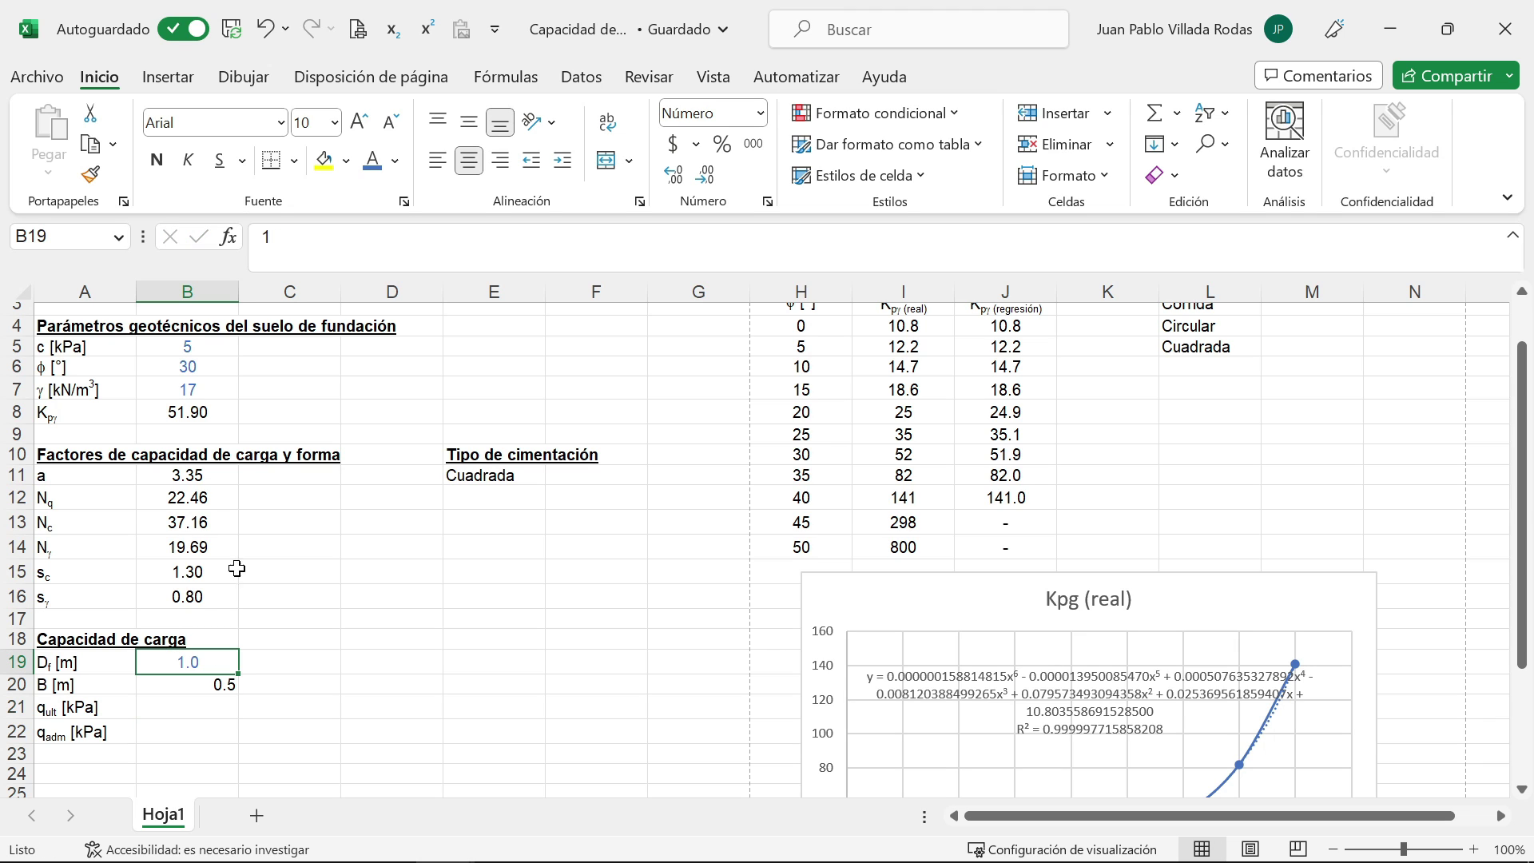
pyautogui.click(90, 176)
pyautogui.click(201, 685)
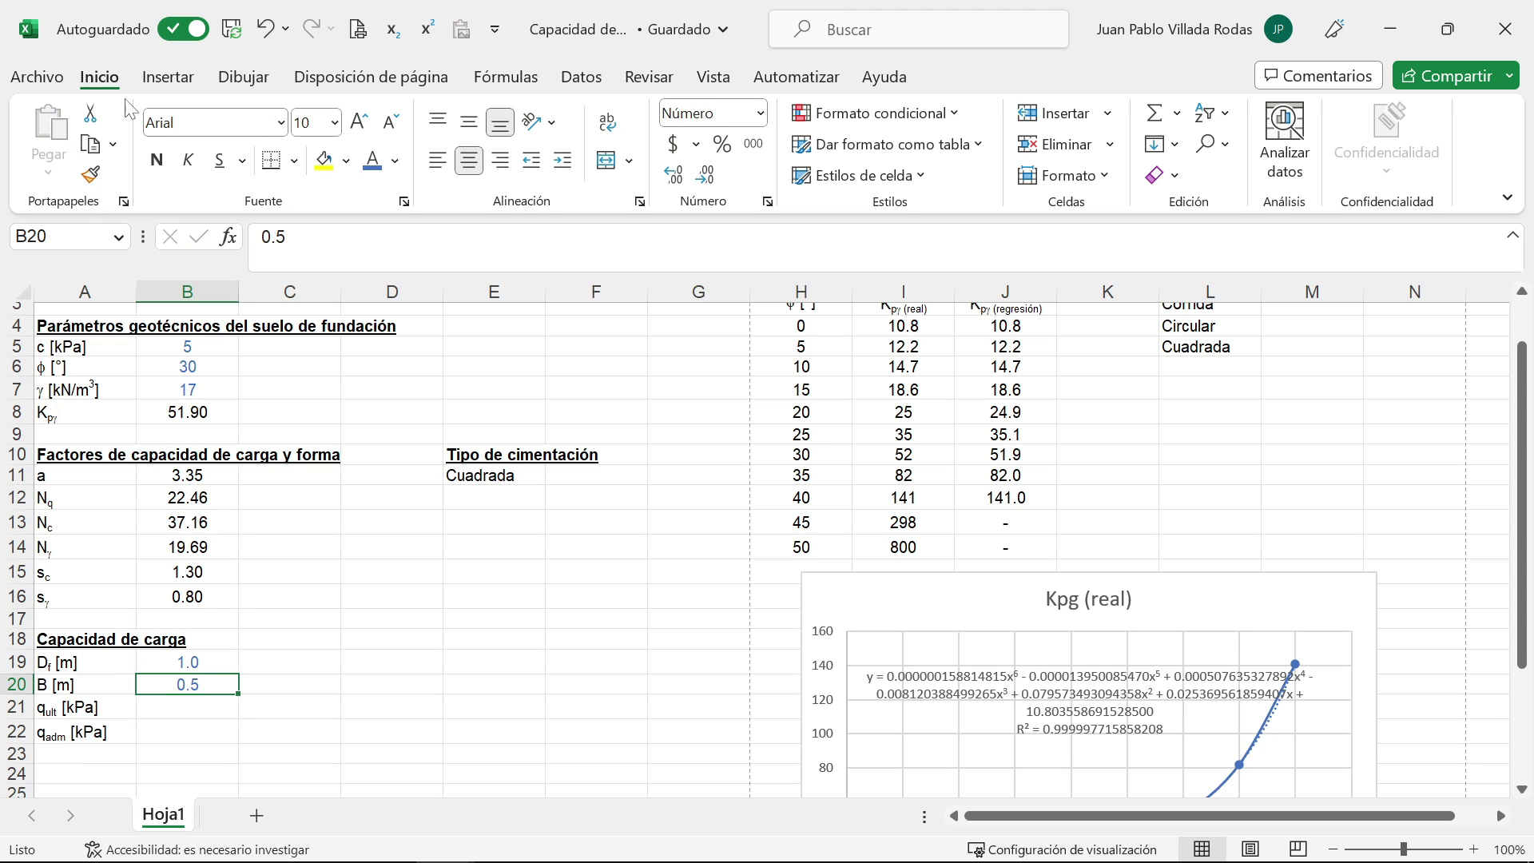
pyautogui.click(90, 175)
pyautogui.click(278, 680)
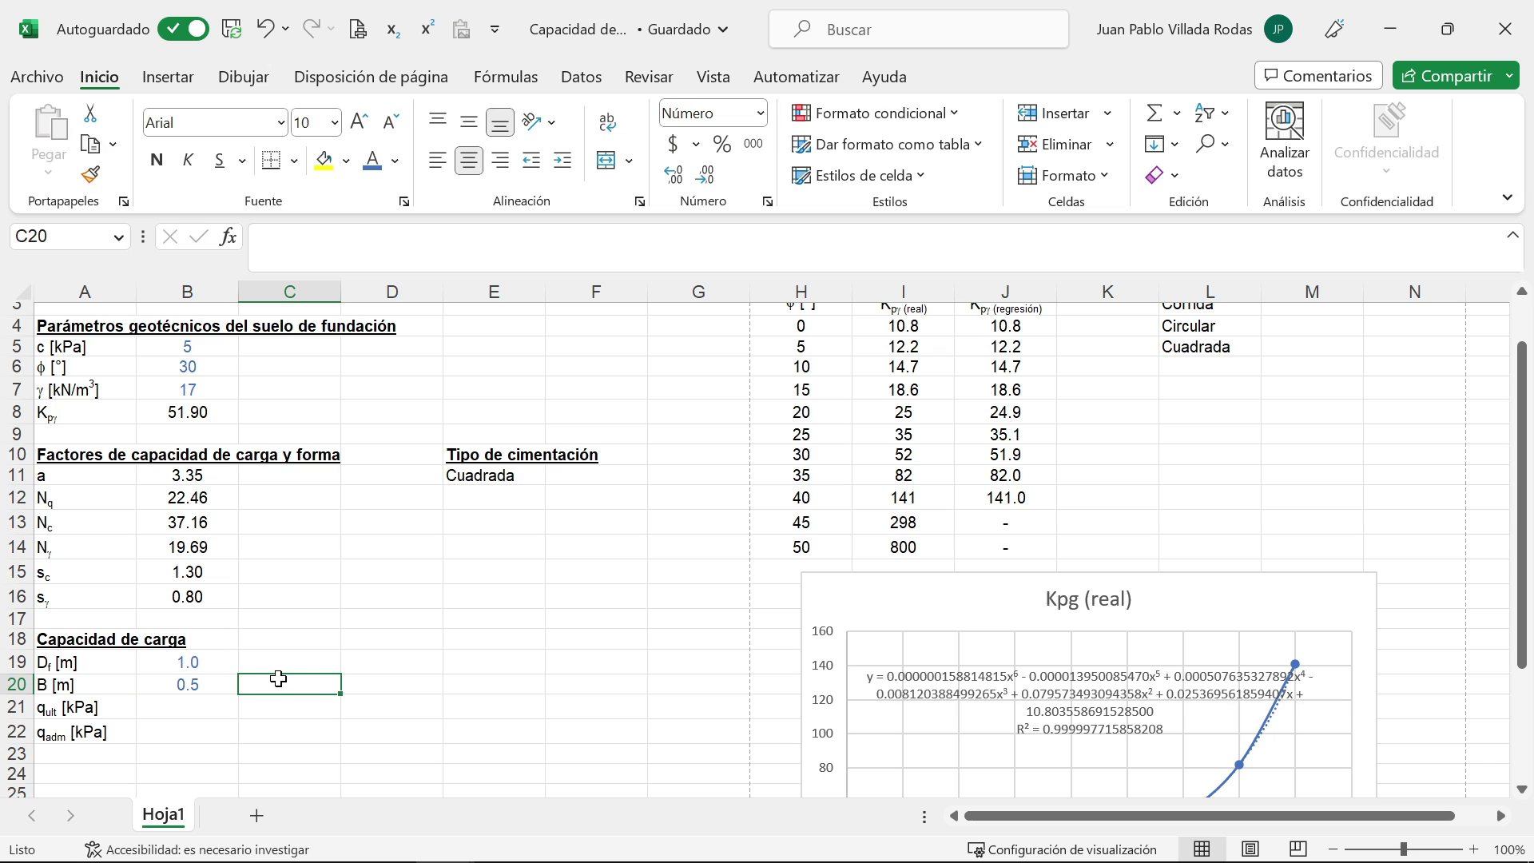
# Step: Enter 1 for B in C20 and extend the 0.5 m increment series from B20:C20 across to G20
pyautogui.write('1')
pyautogui.press('Return')
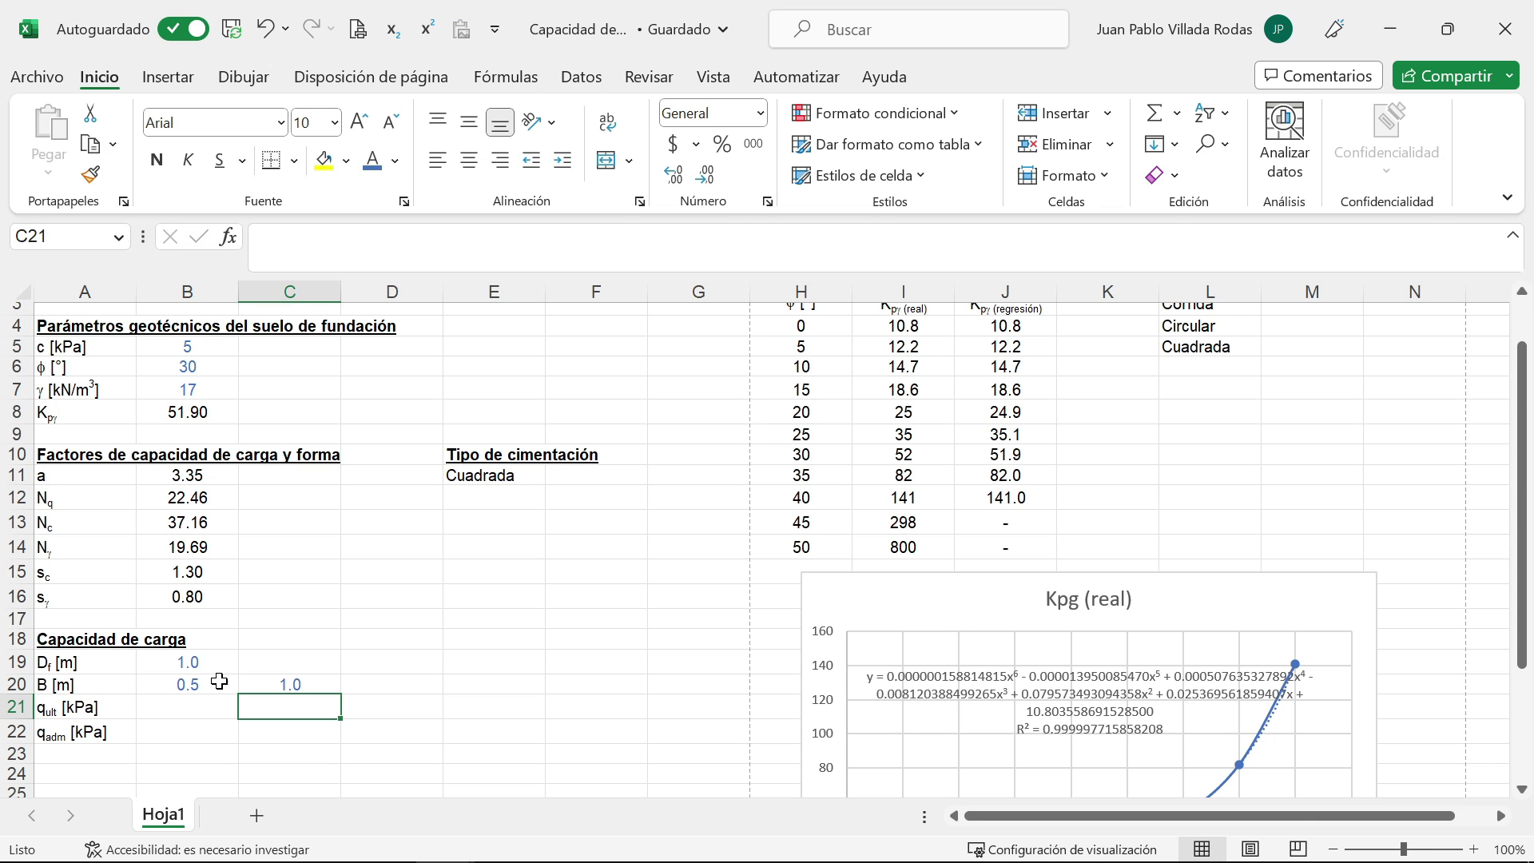
pyautogui.moveTo(218, 681); pyautogui.dragTo(703, 678)
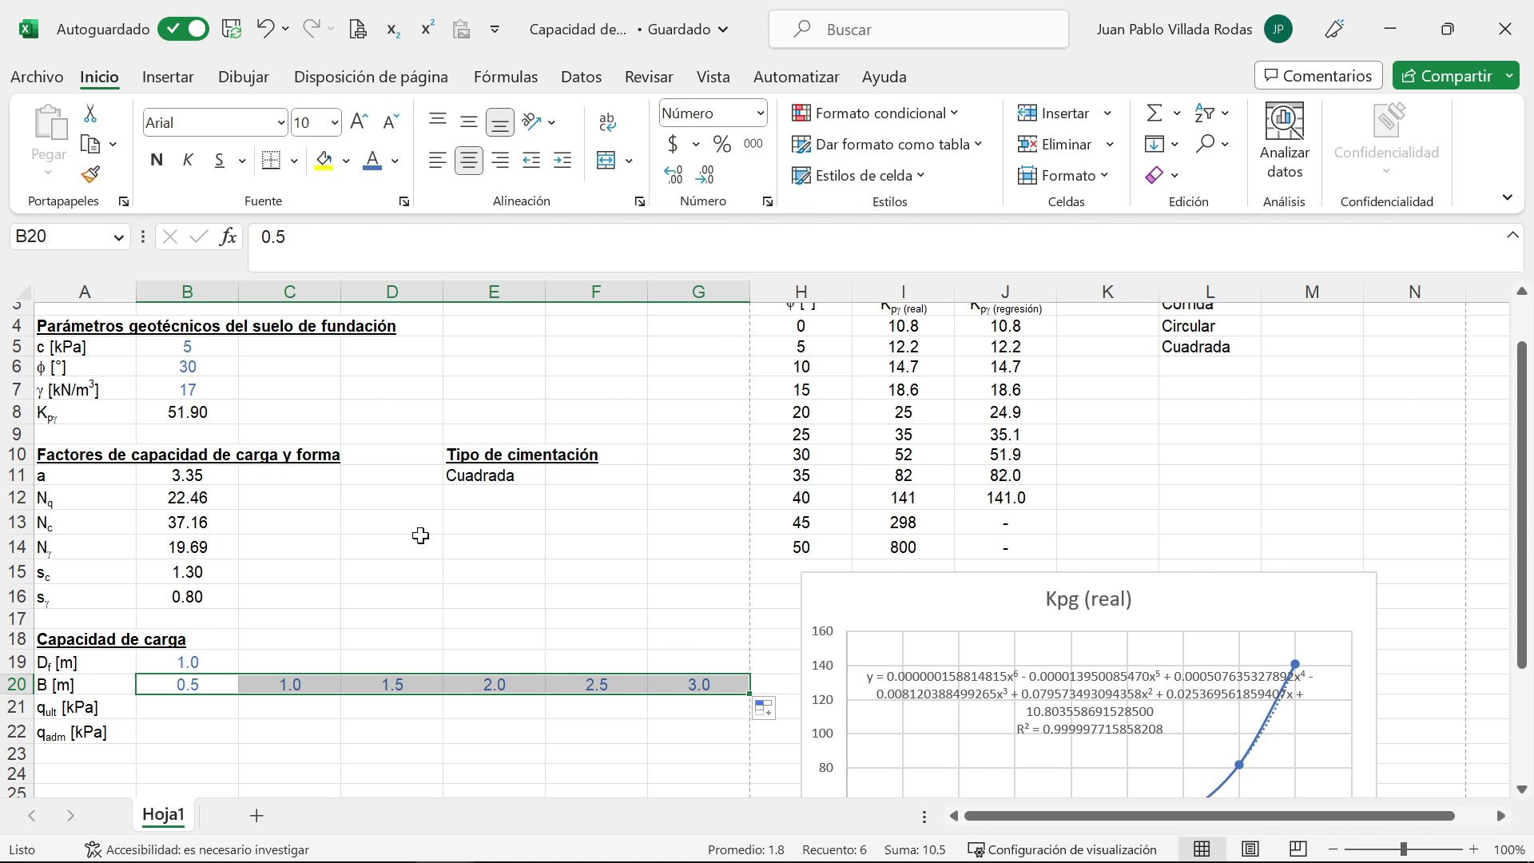
# Step: Switch to the presentation slide on the limitation of Terzaghi's bearing capacity equation
pyautogui.hotkey('alt', 'Tab')
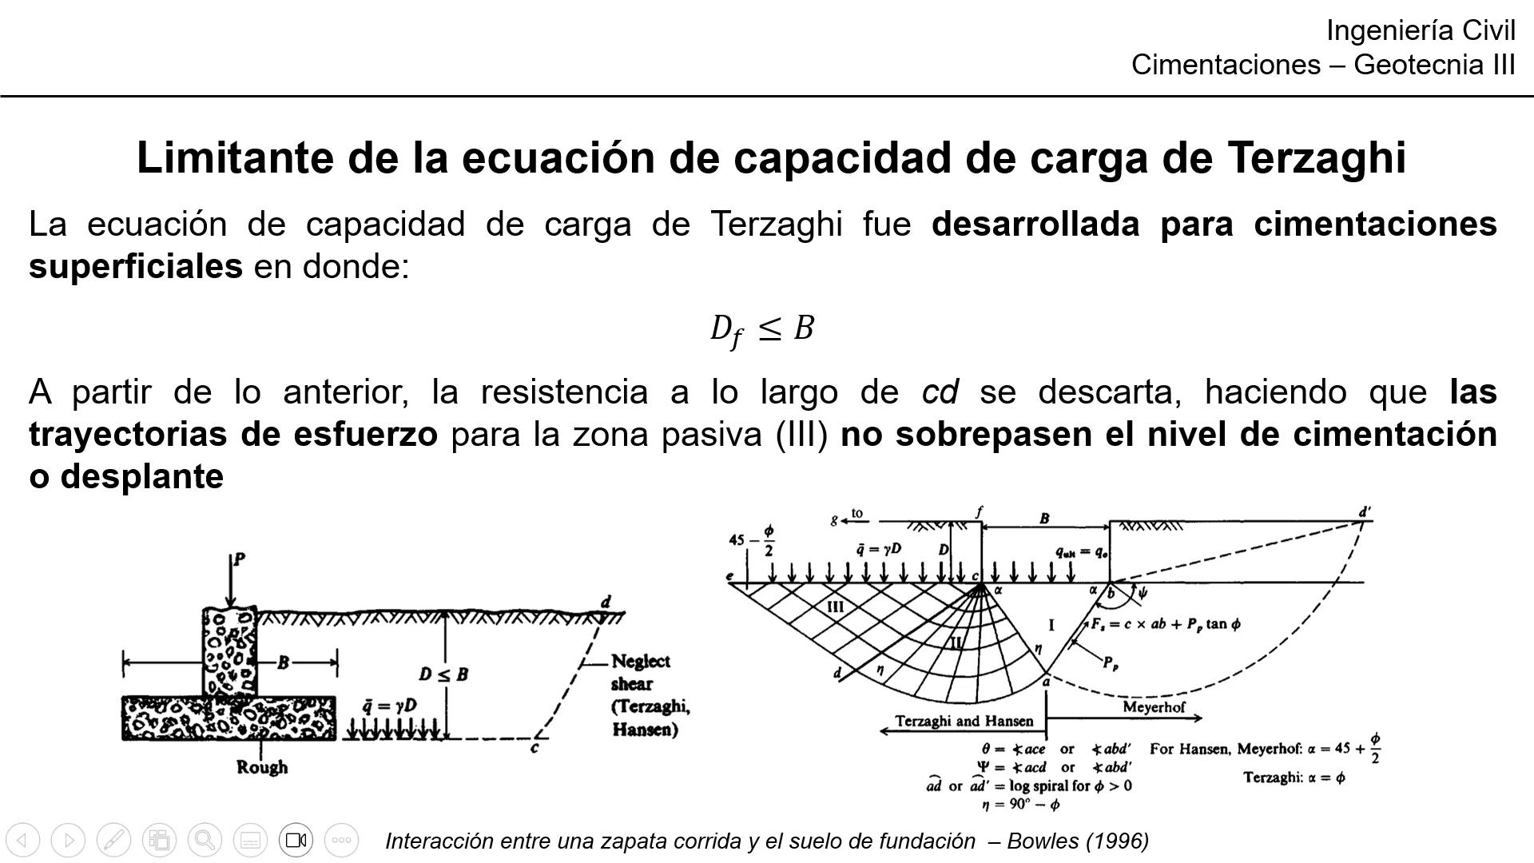
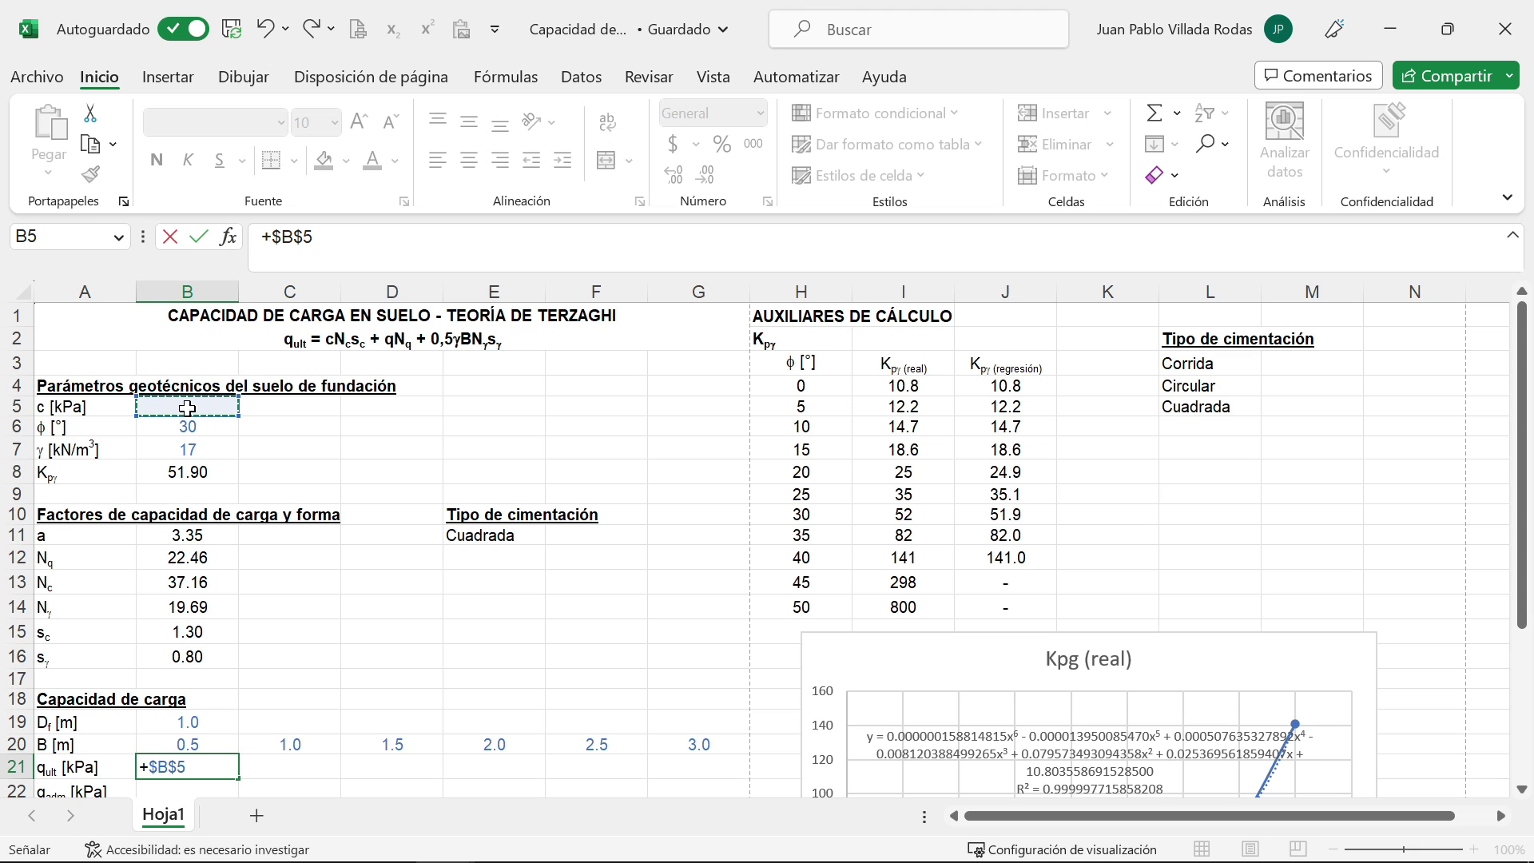
# Step: Complete the cohesion term of the ultimate capacity formula in B21 as $B$5*$B$13*$B$15, using absolute references
pyautogui.write('*')
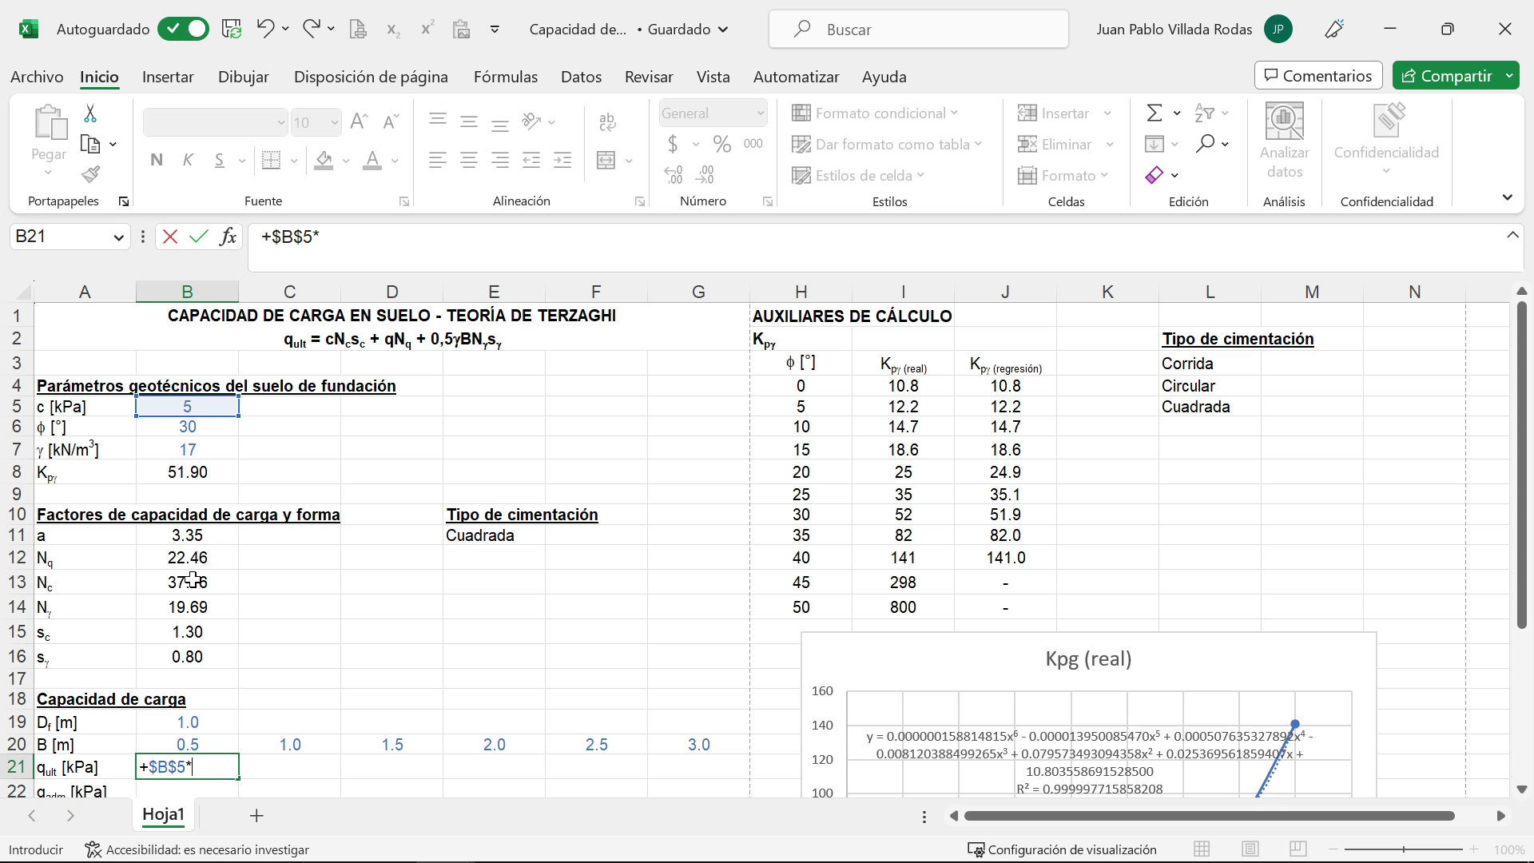
pyautogui.click(193, 579)
pyautogui.press('F4')
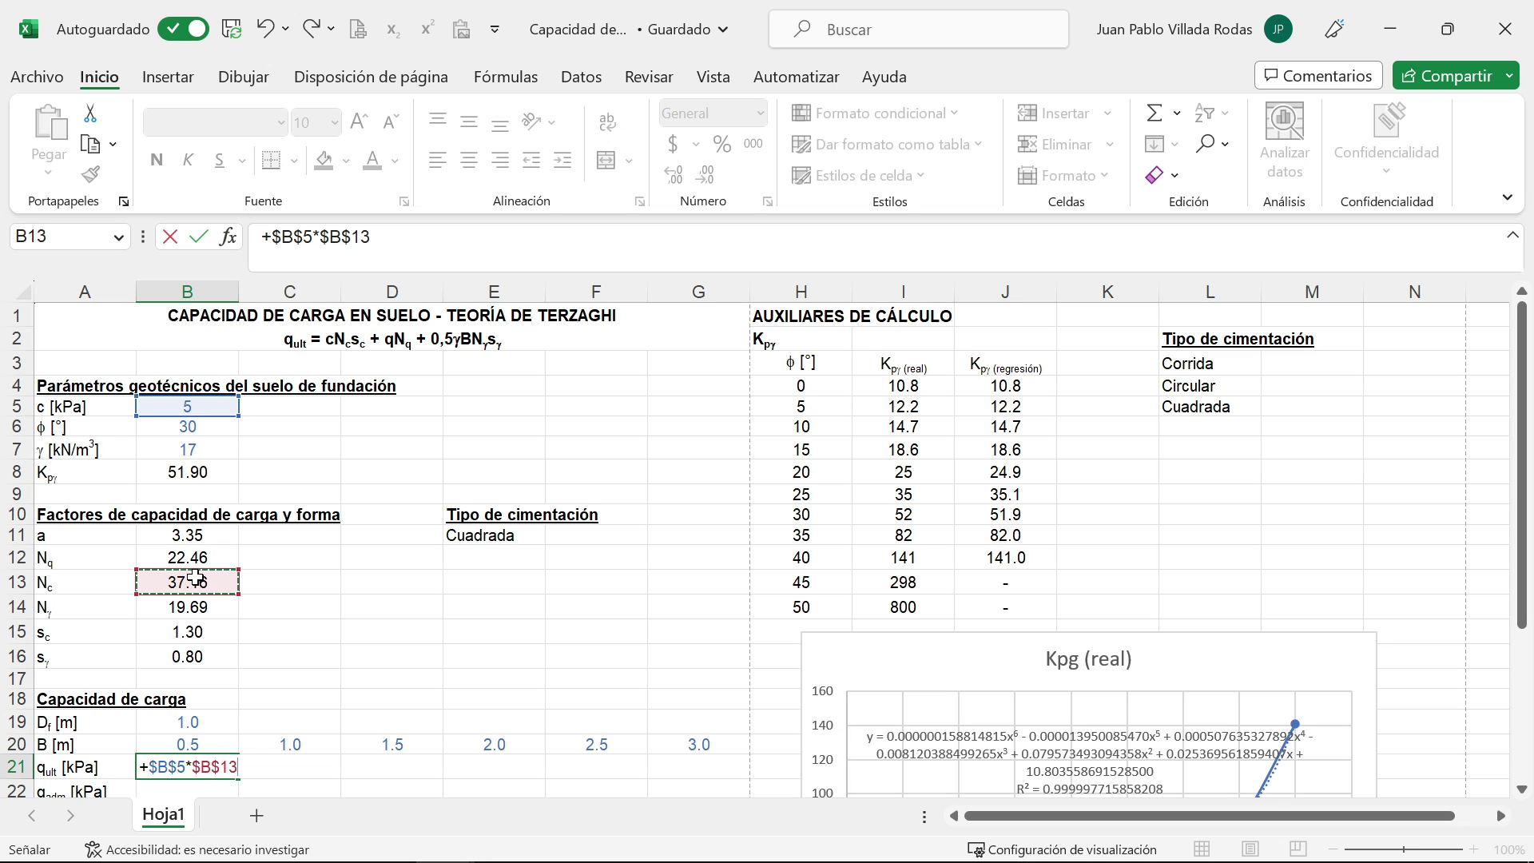
pyautogui.write('*')
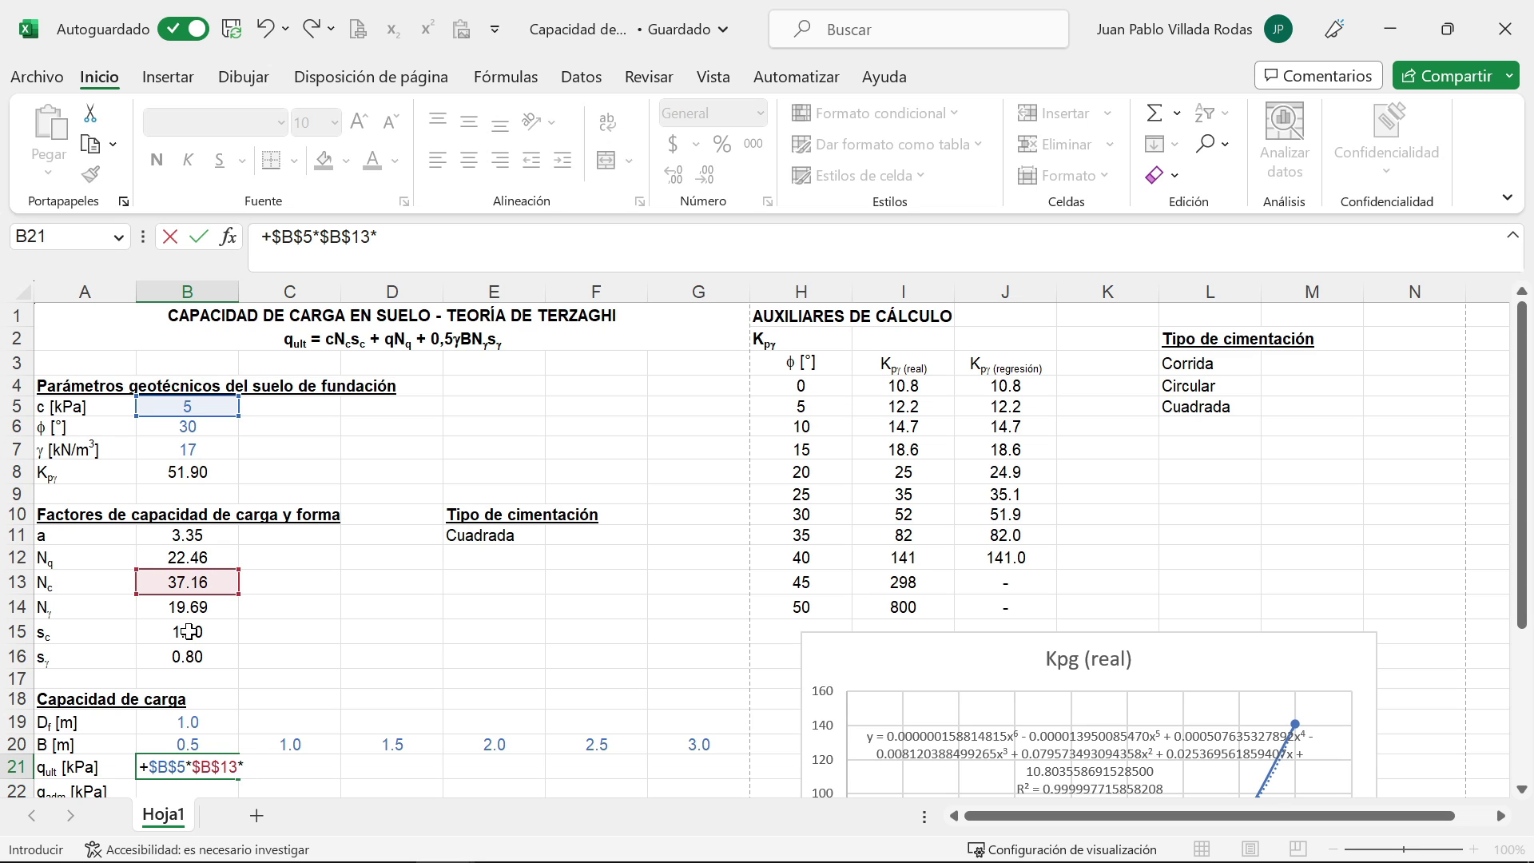
pyautogui.click(185, 627)
pyautogui.press('F4')
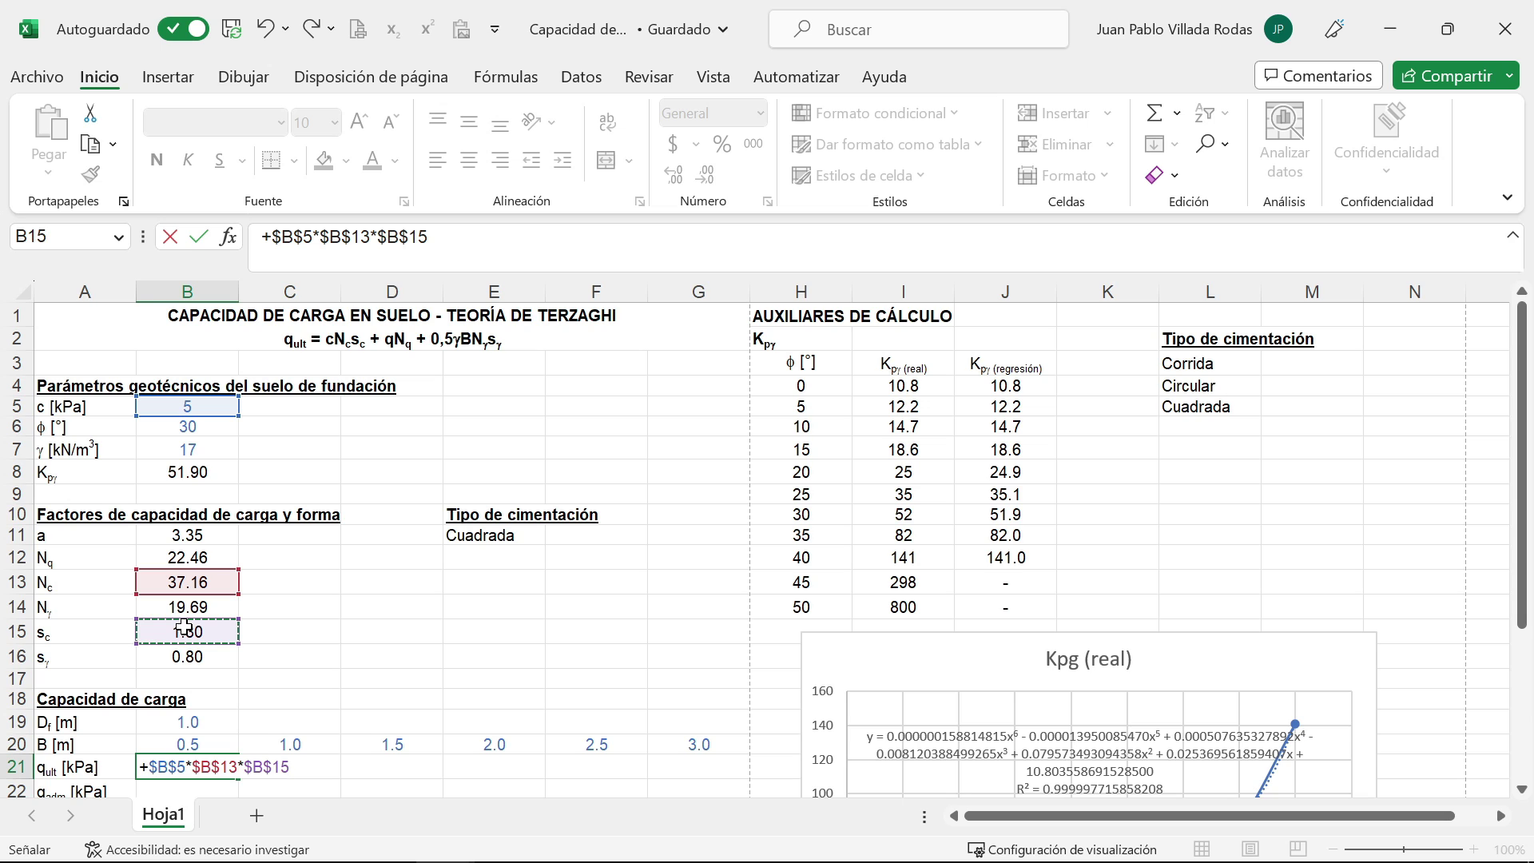
# Step: Add the surcharge term $B$7*$B19*$B$12 to the formula in B21, locking only the column of the Df reference
pyautogui.write('+')
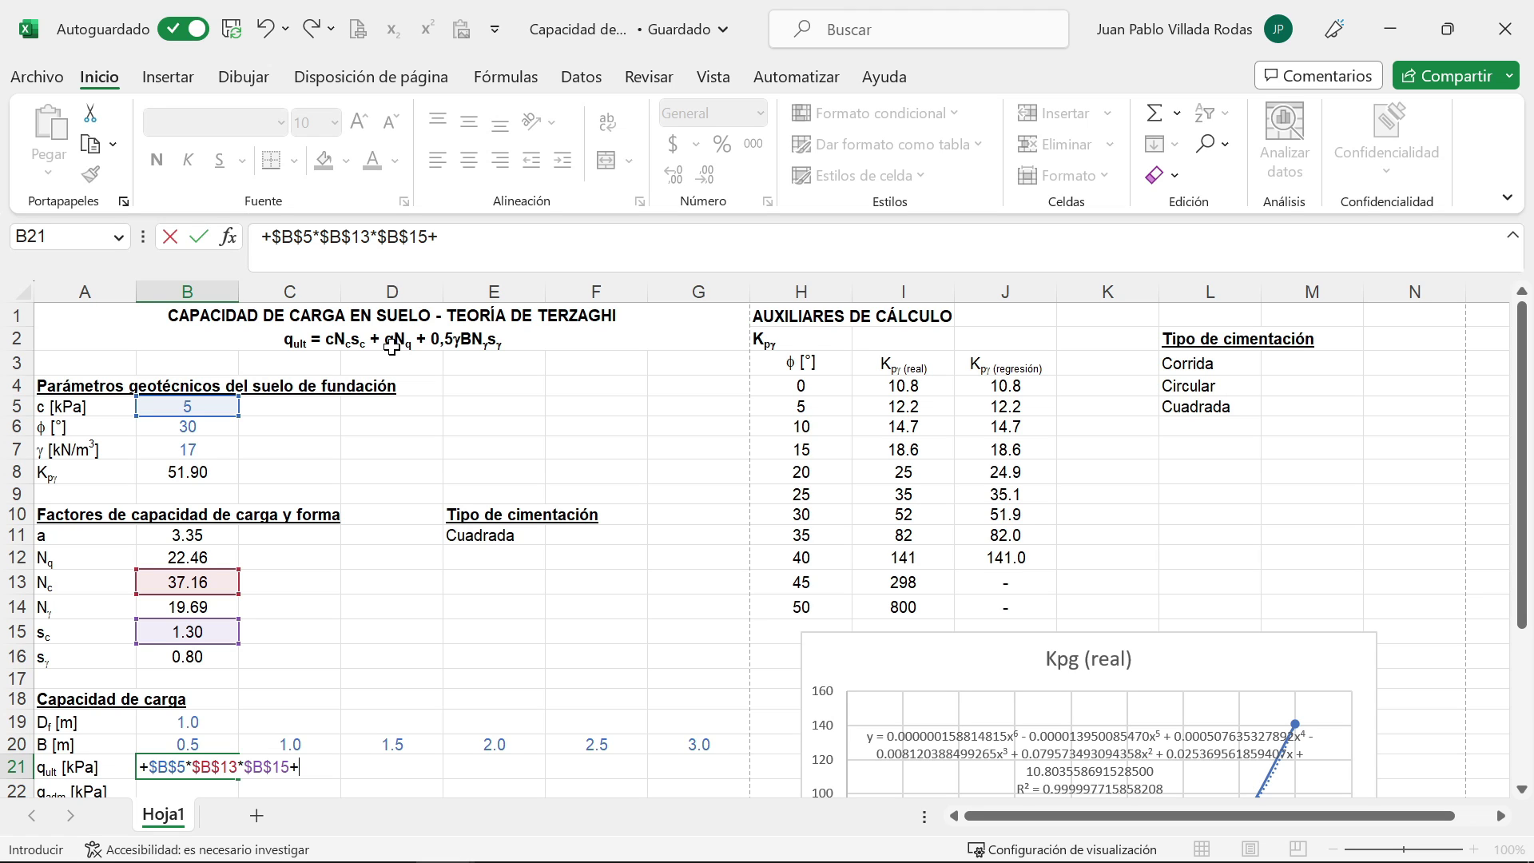
pyautogui.click(189, 450)
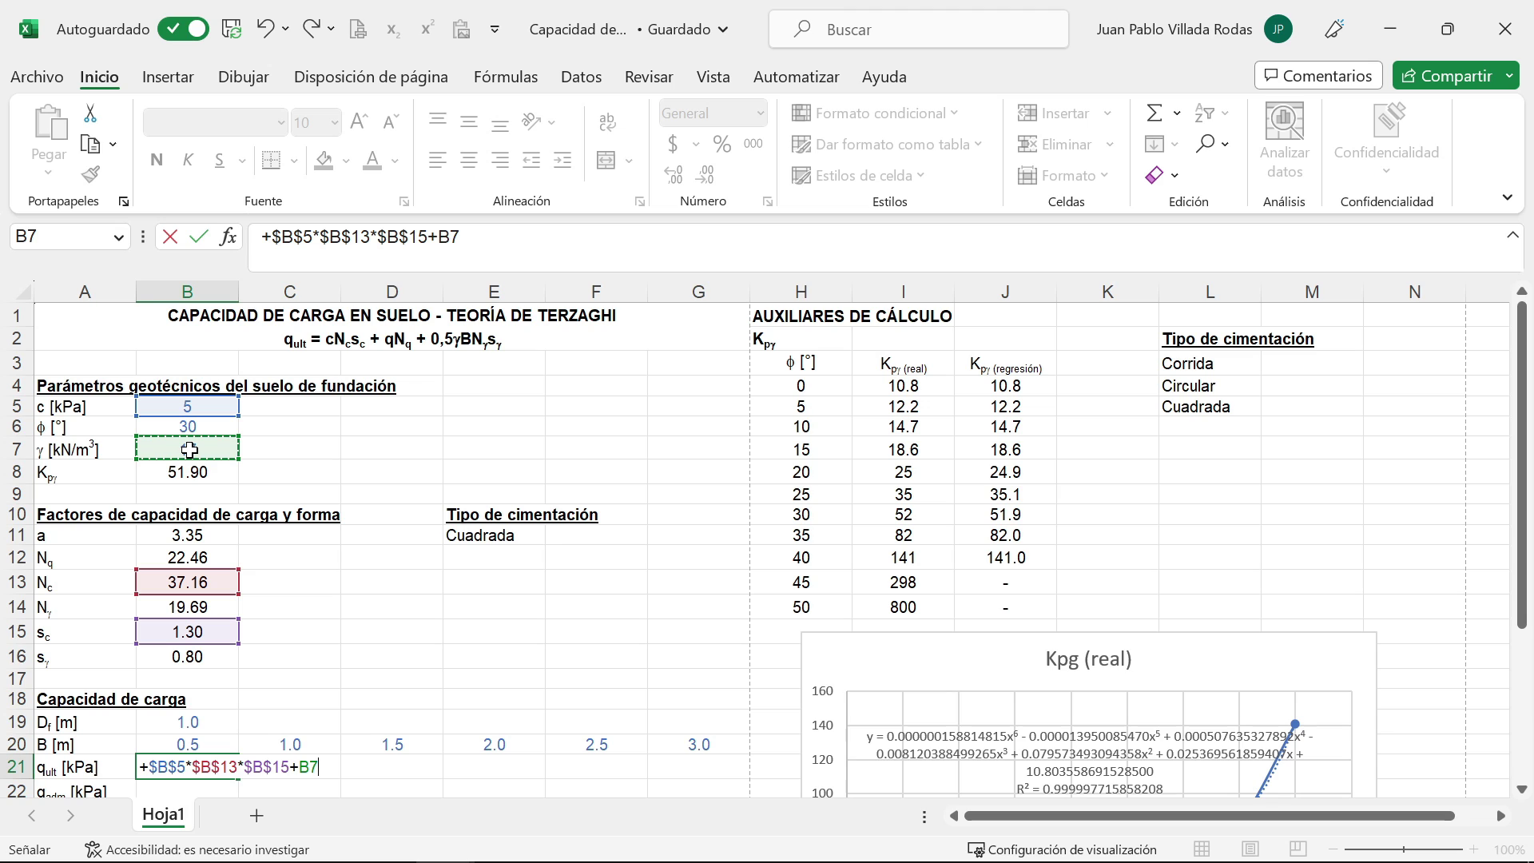
pyautogui.press('F4')
pyautogui.write('*')
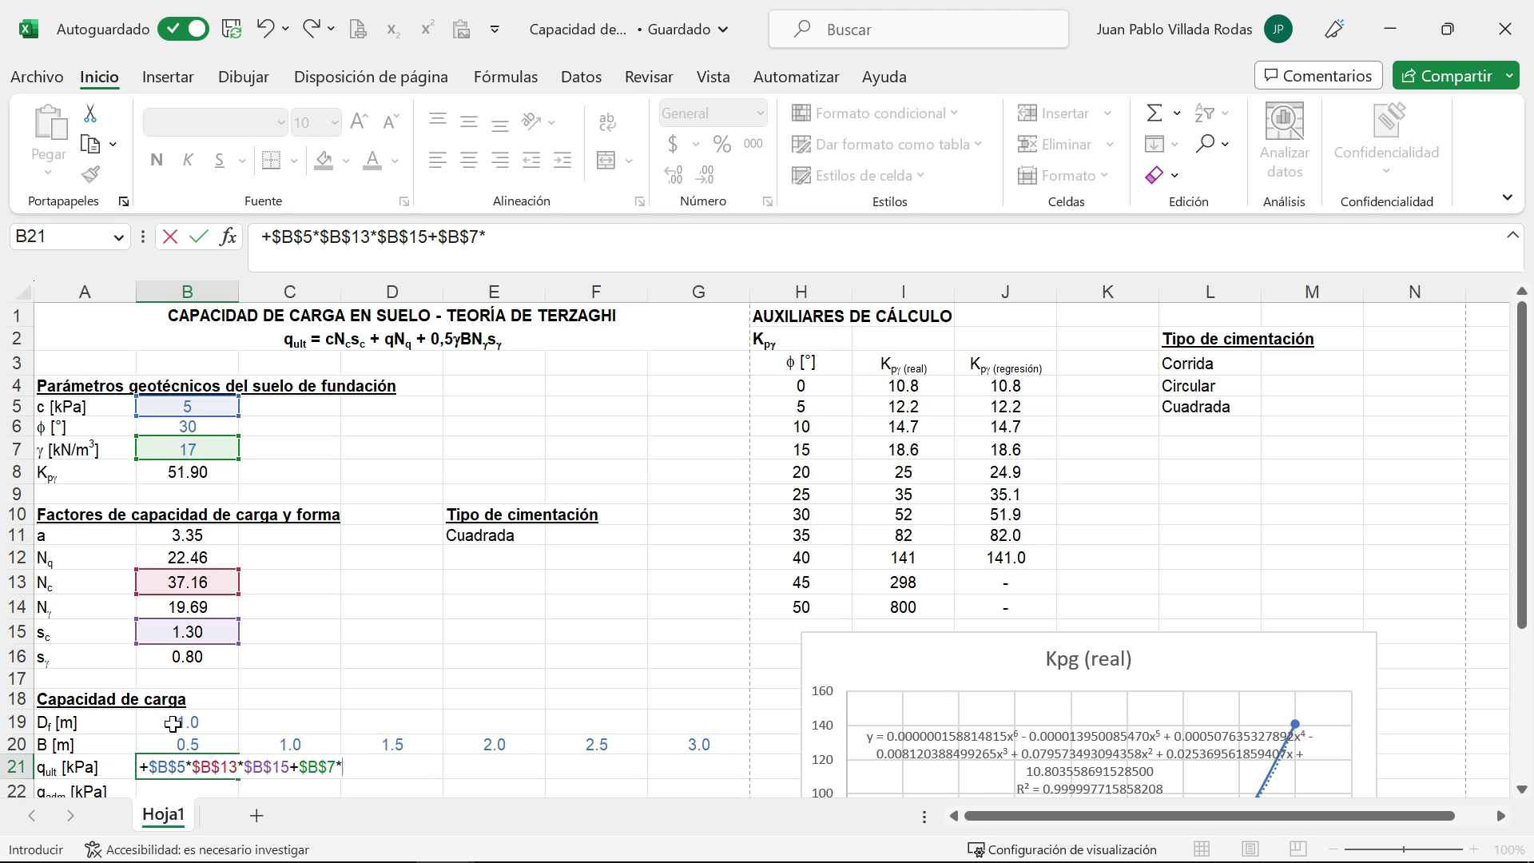
pyautogui.click(173, 722)
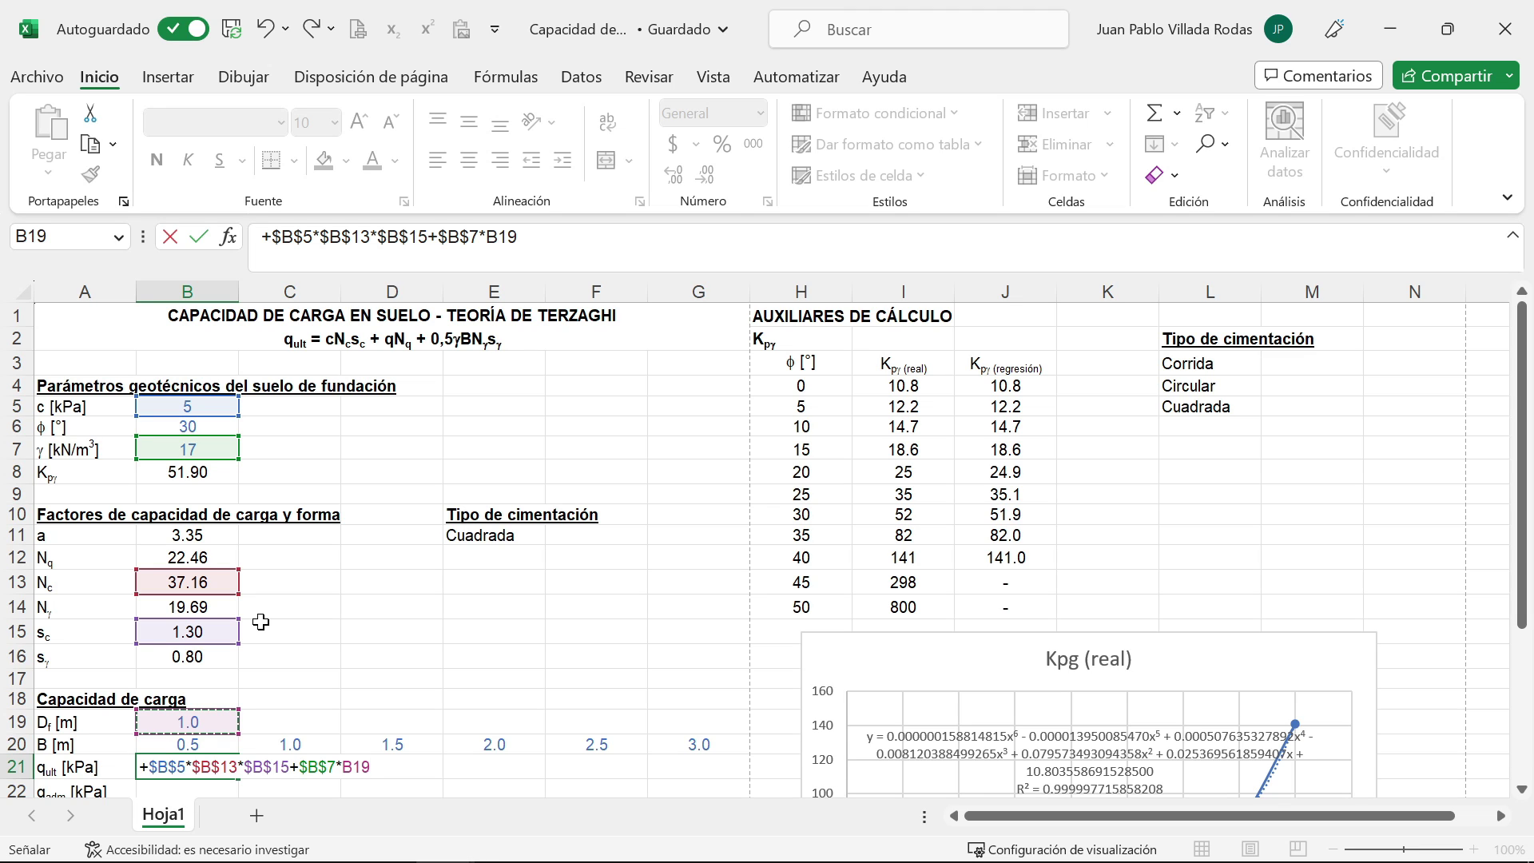
pyautogui.press('F4')
pyautogui.press('F4')
pyautogui.press('F4')
pyautogui.write('*')
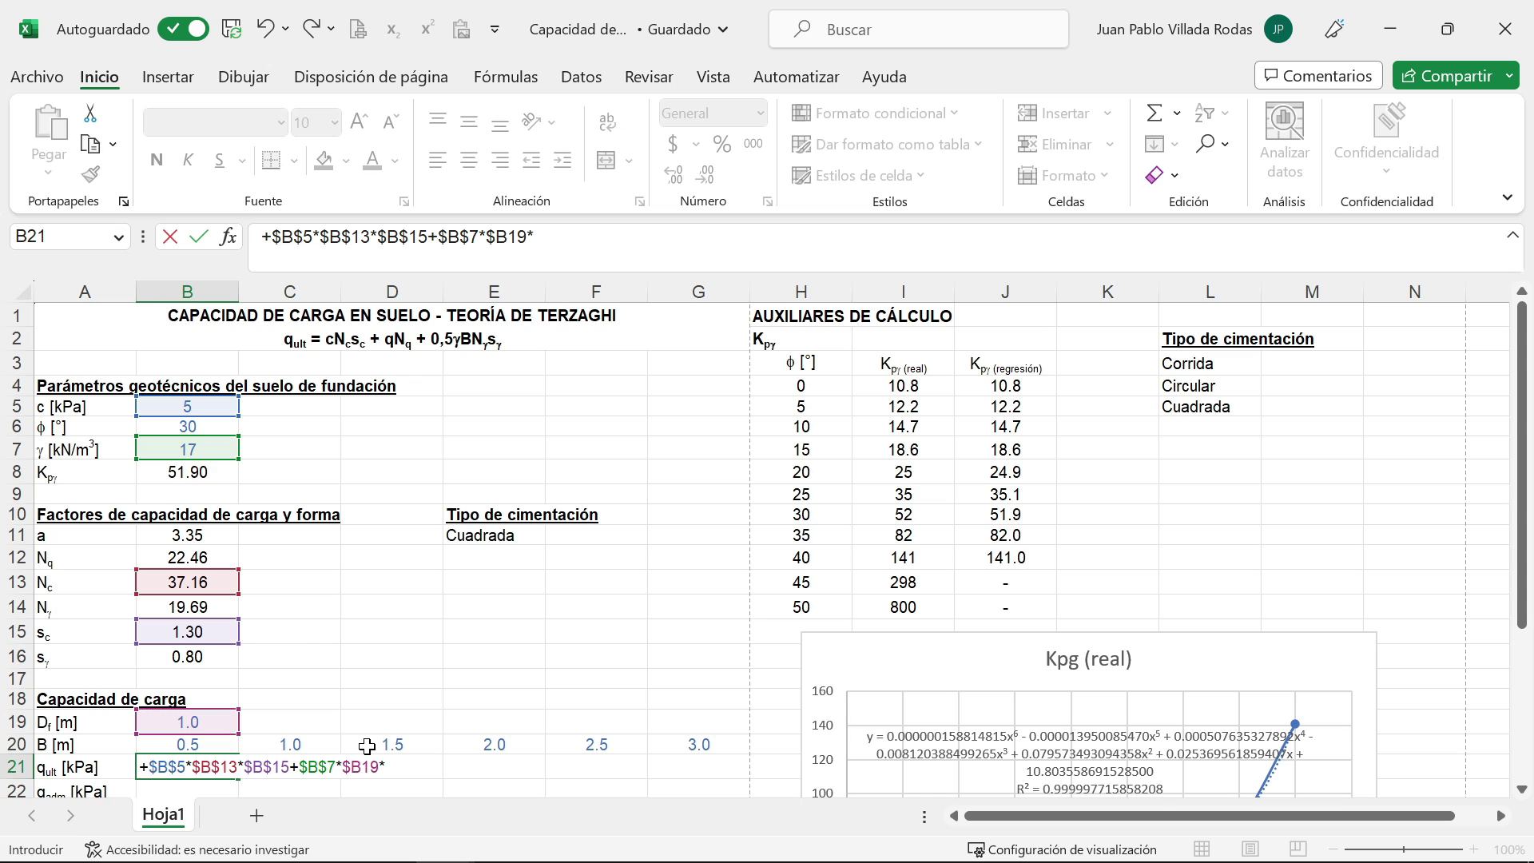
pyautogui.click(208, 558)
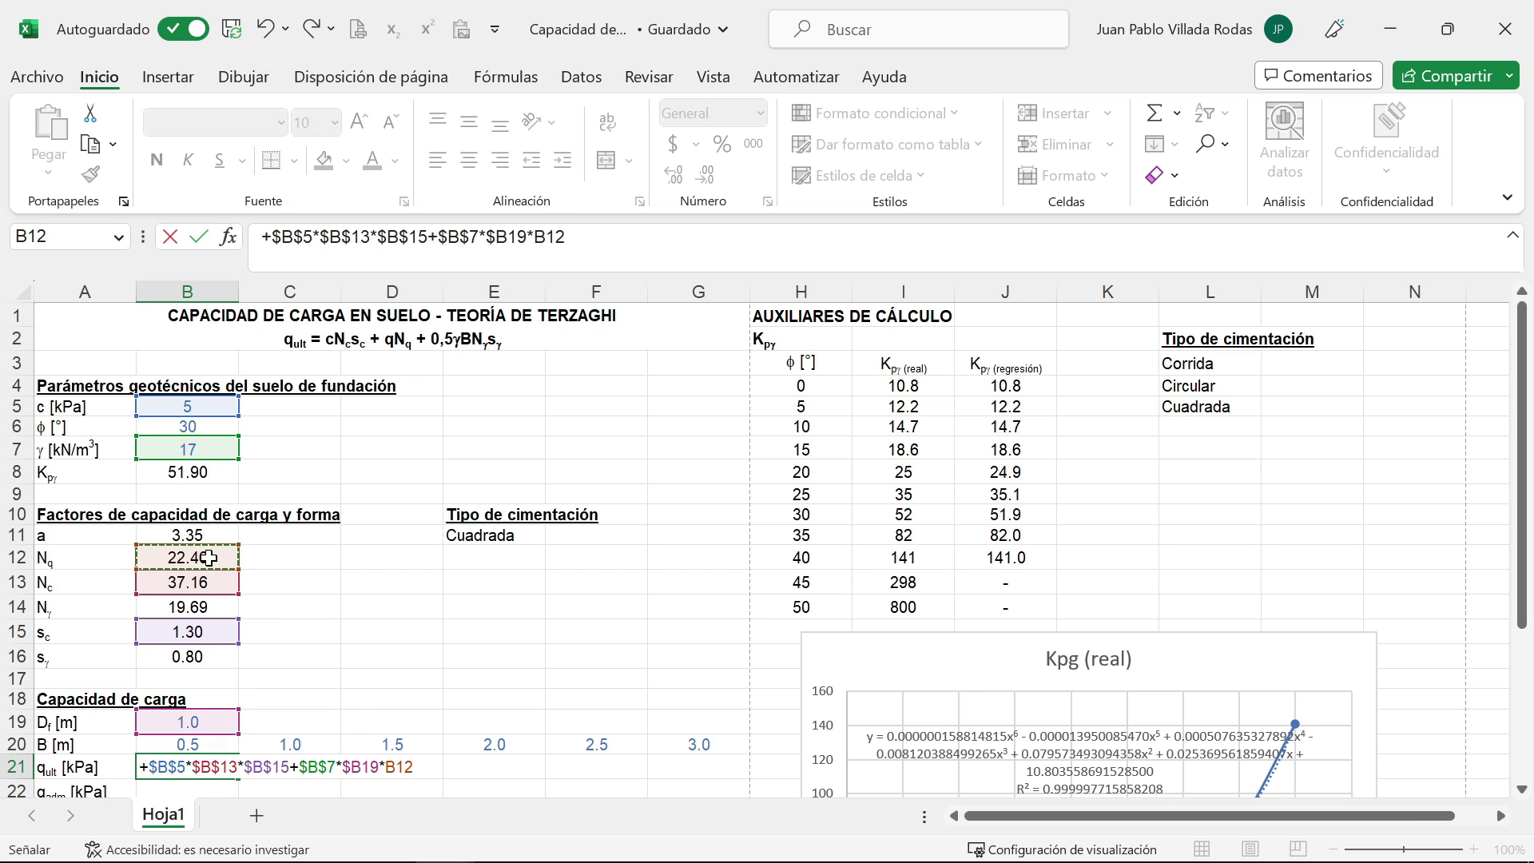
pyautogui.press('F4')
# Step: Add the unit weight term 0.5*$B$7*B20*$B$14*$B$16 to the formula in B21, keeping B20 relative, and accept the formula
pyautogui.write('+0.5')
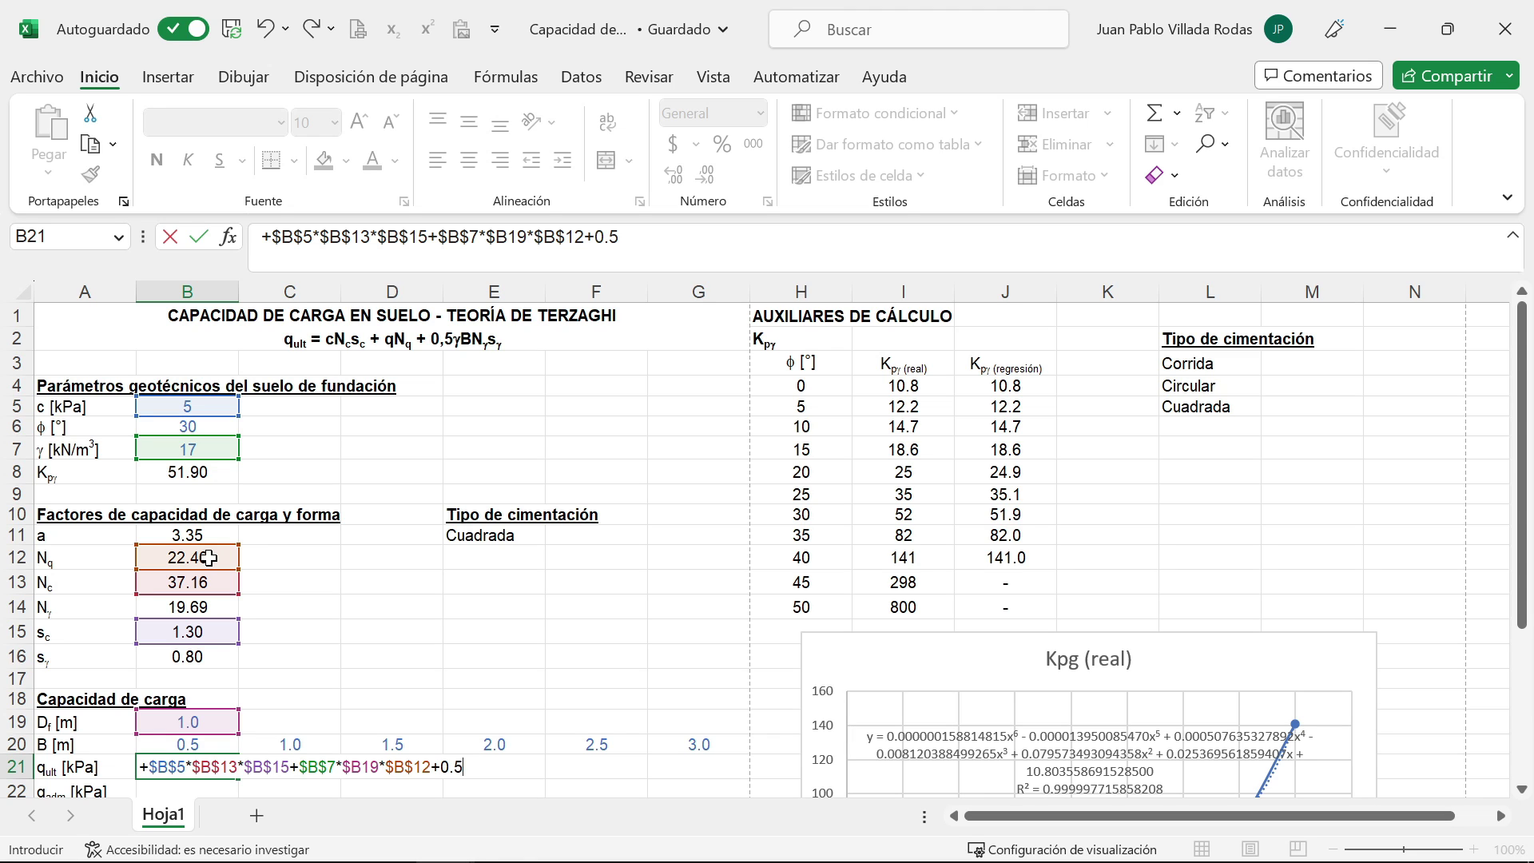
pyautogui.write('*')
pyautogui.click(183, 449)
pyautogui.press('F4')
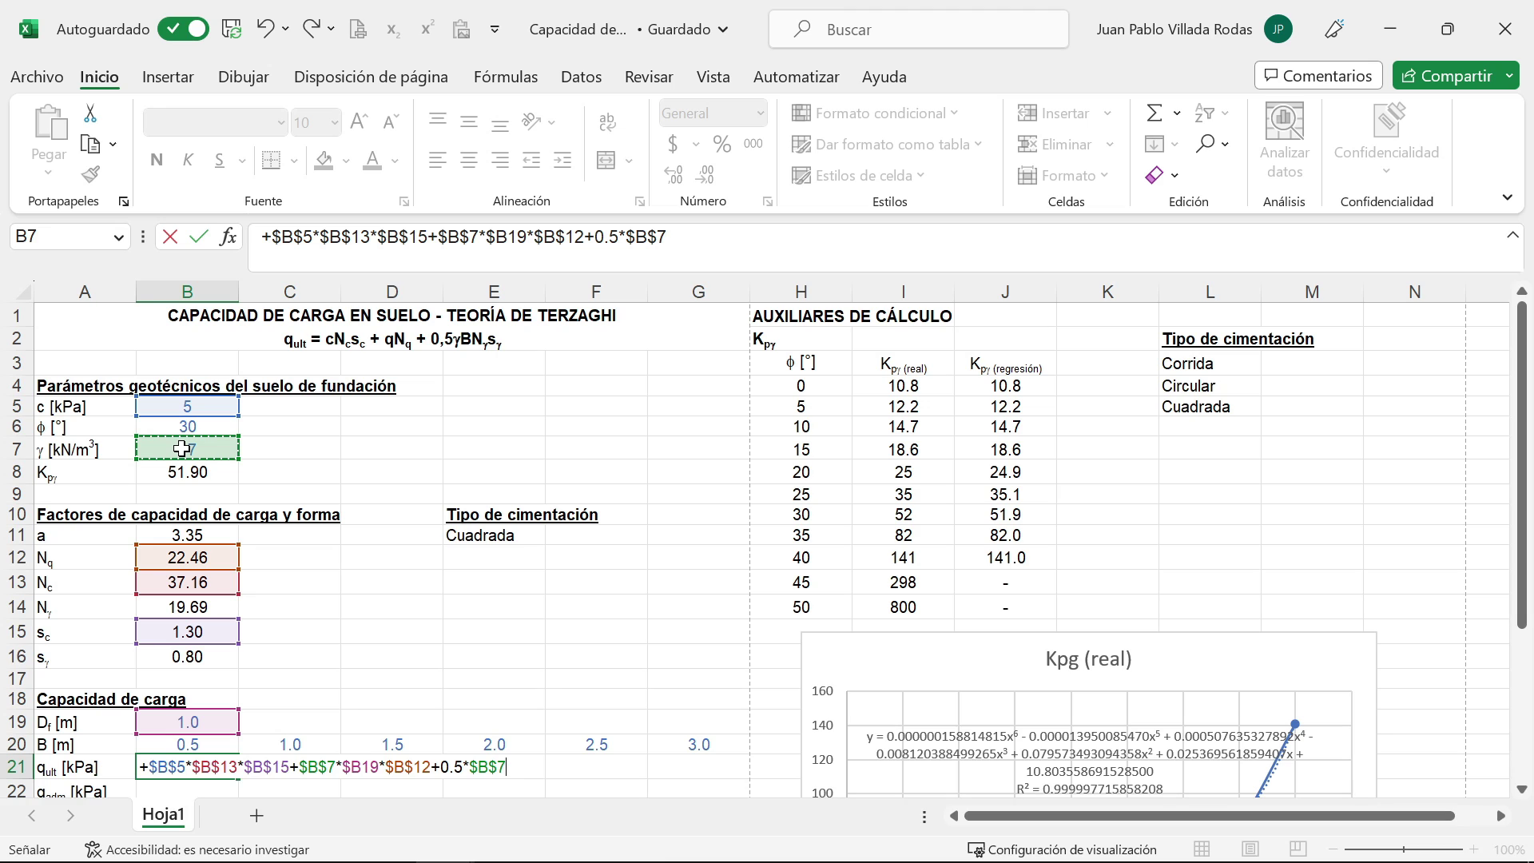
pyautogui.write('*')
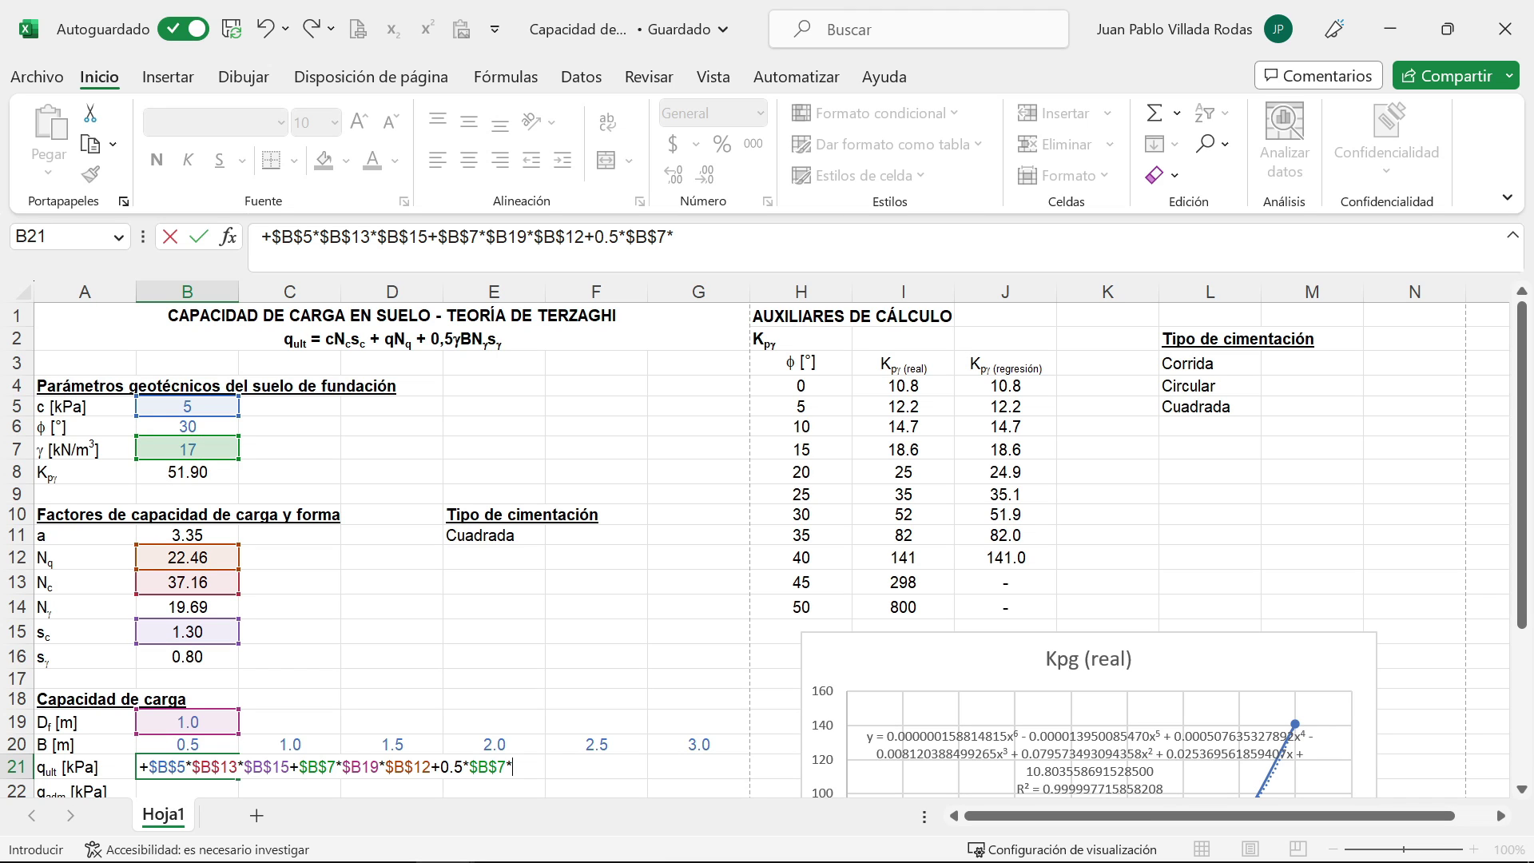
pyautogui.click(182, 744)
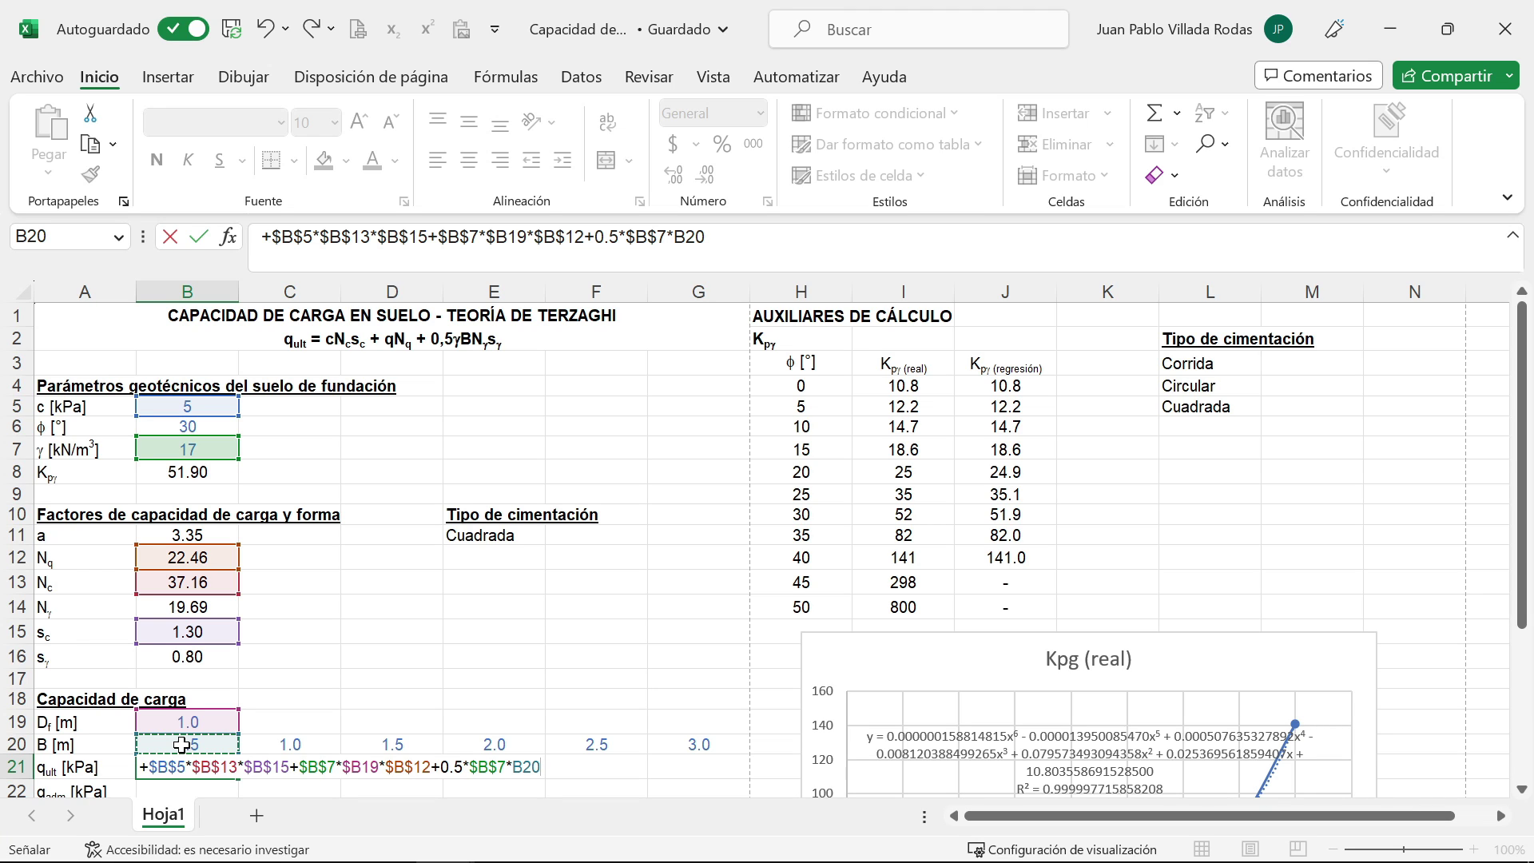
pyautogui.write('*')
pyautogui.click(185, 607)
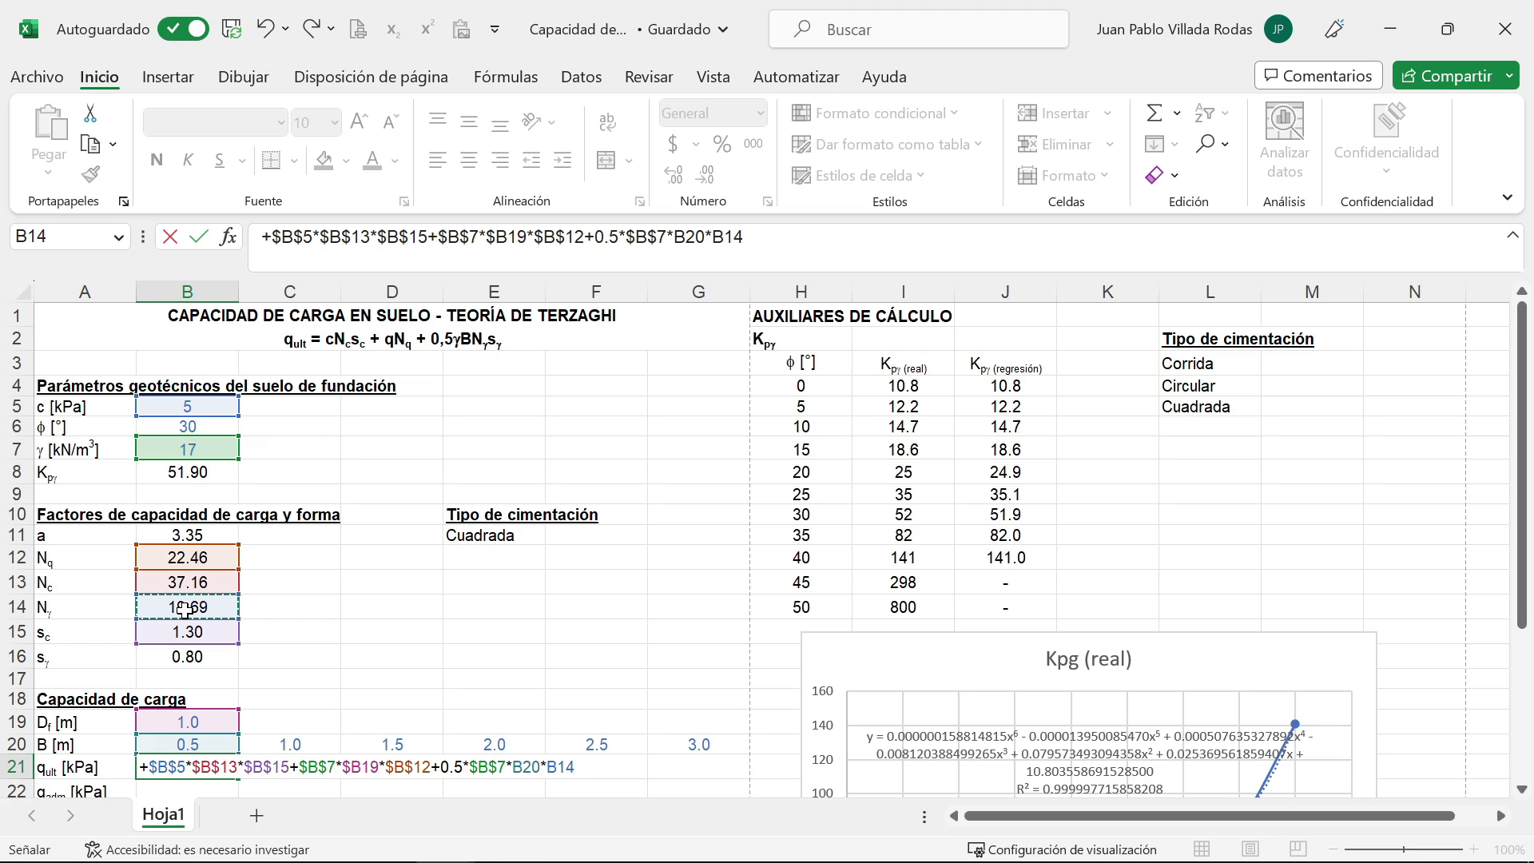
pyautogui.press('F4')
pyautogui.write('*')
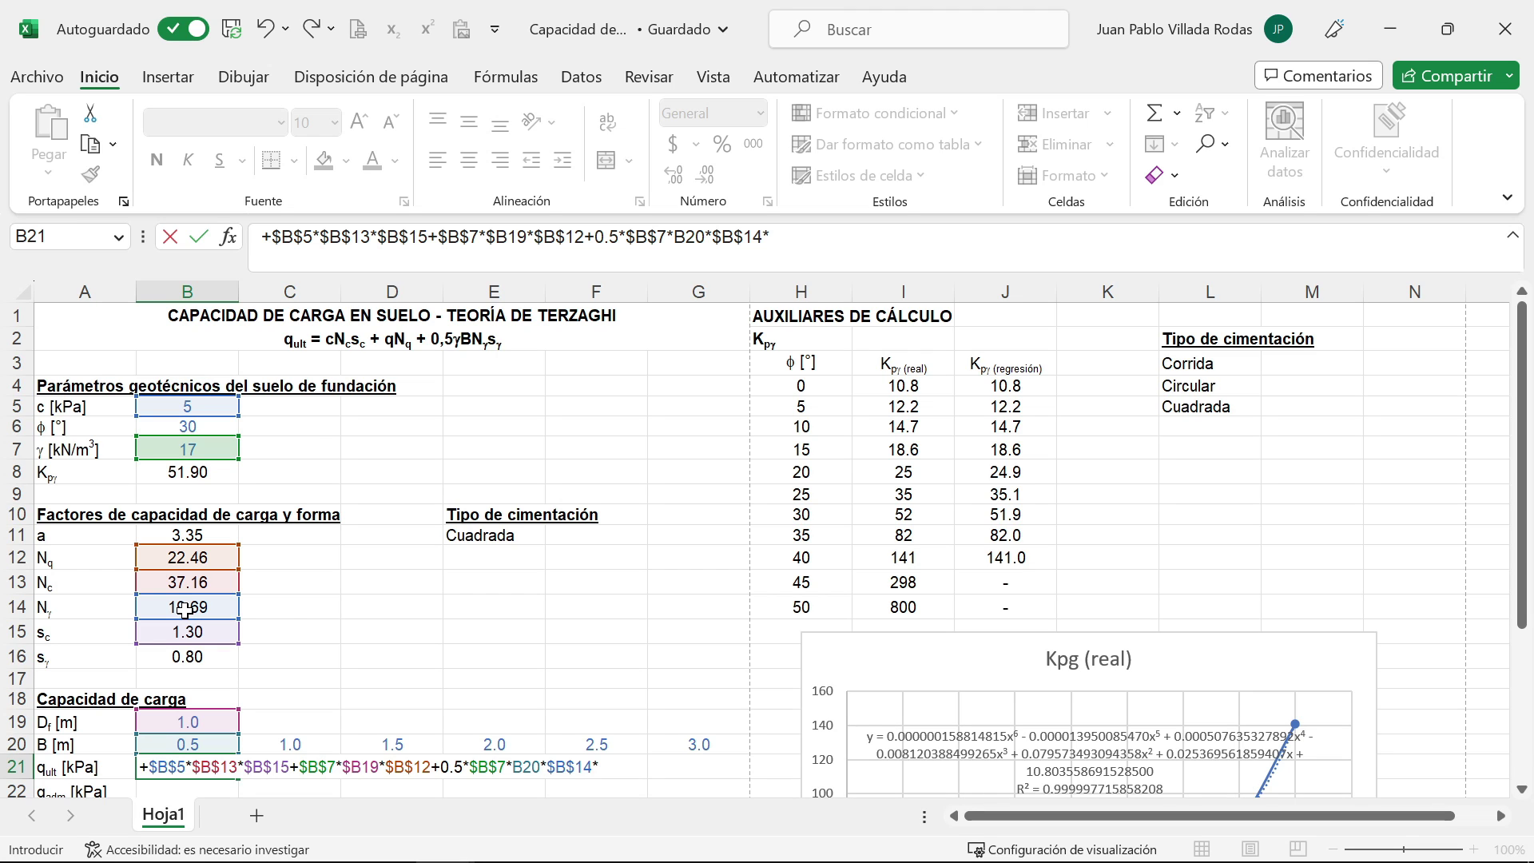
pyautogui.click(208, 656)
pyautogui.press('F4')
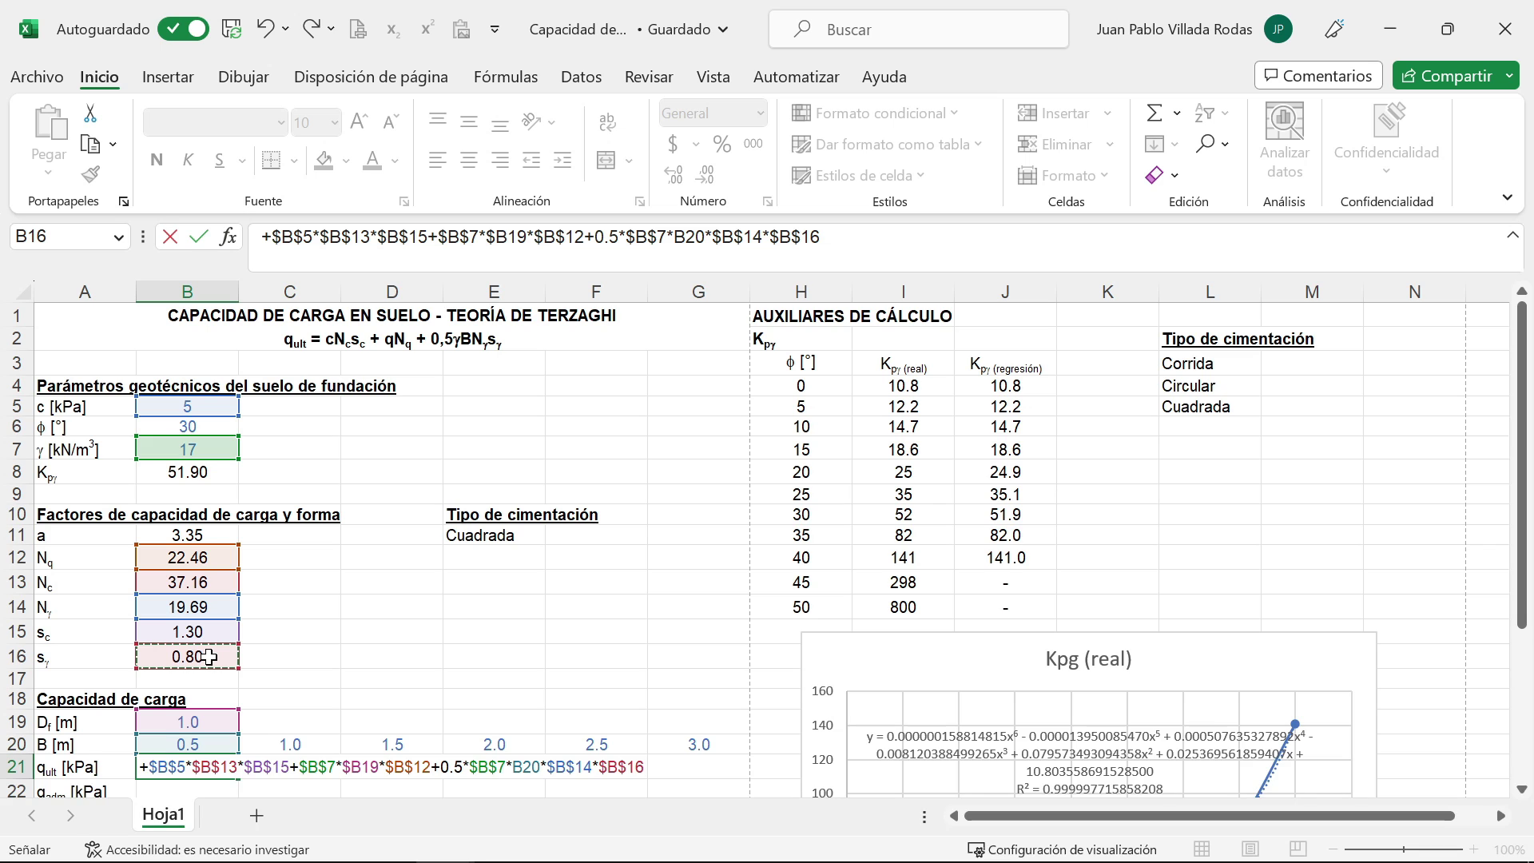
pyautogui.hotkey('ctrl', 'Return')
pyautogui.press('Return')
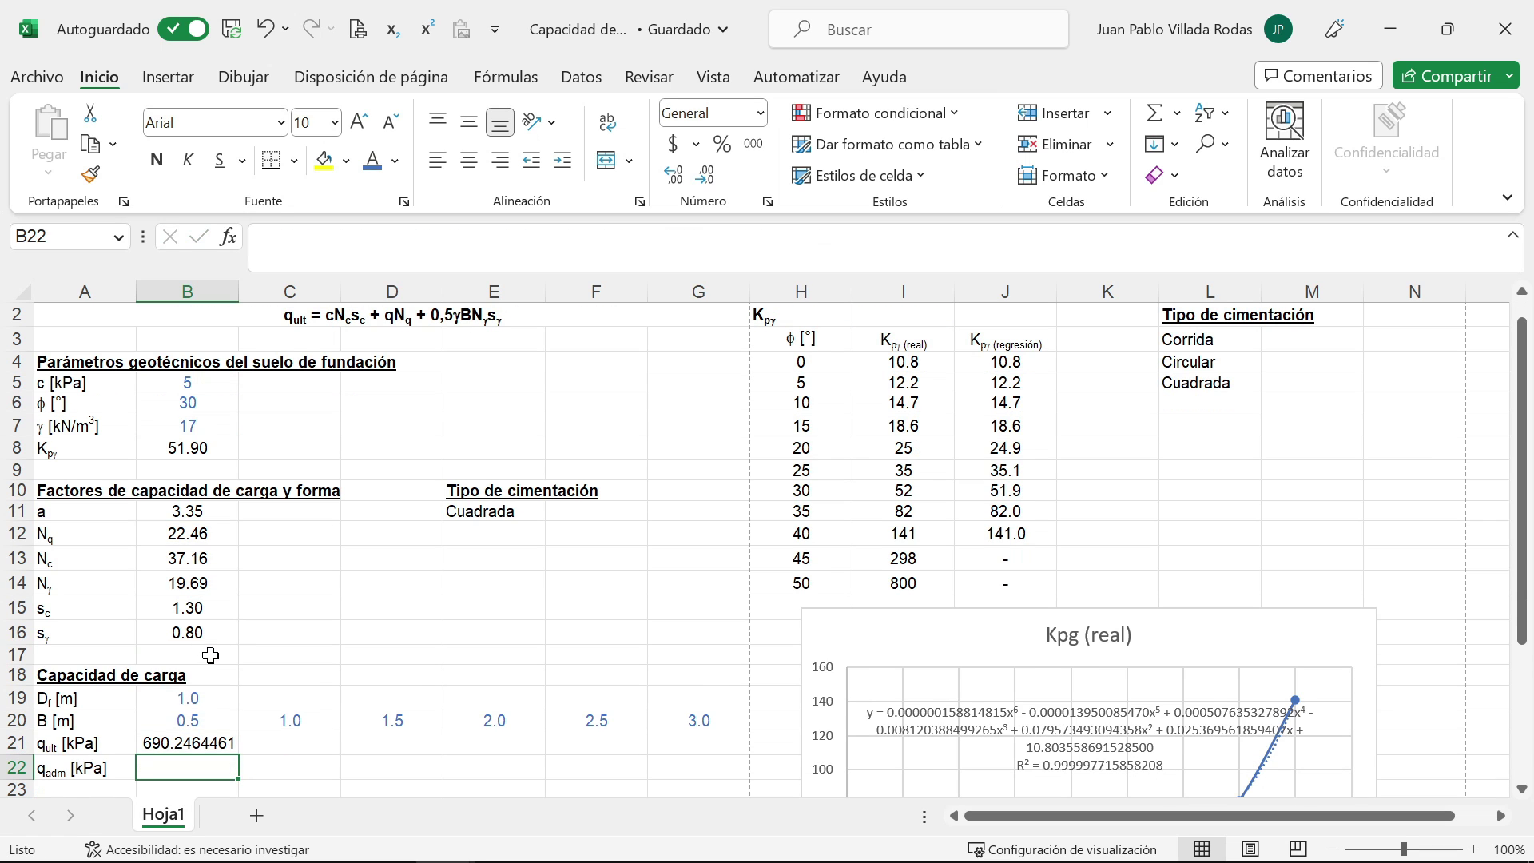
# Step: Format B21 centred with one decimal place and copy its formula across to G21
pyautogui.click(199, 743)
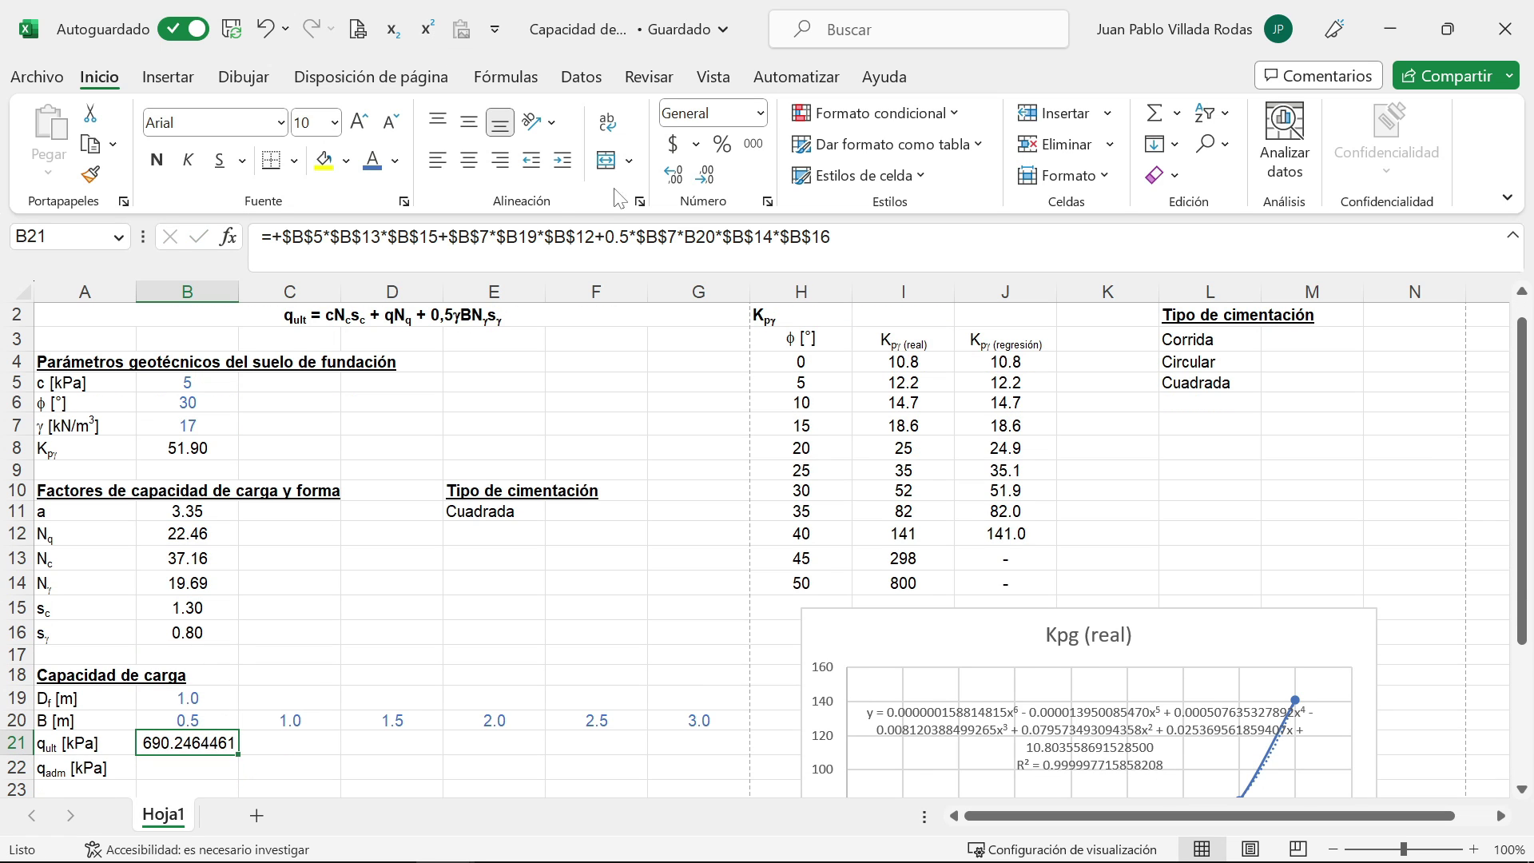
pyautogui.click(707, 175)
pyautogui.click(707, 175)
pyautogui.click(707, 176)
pyautogui.click(707, 176)
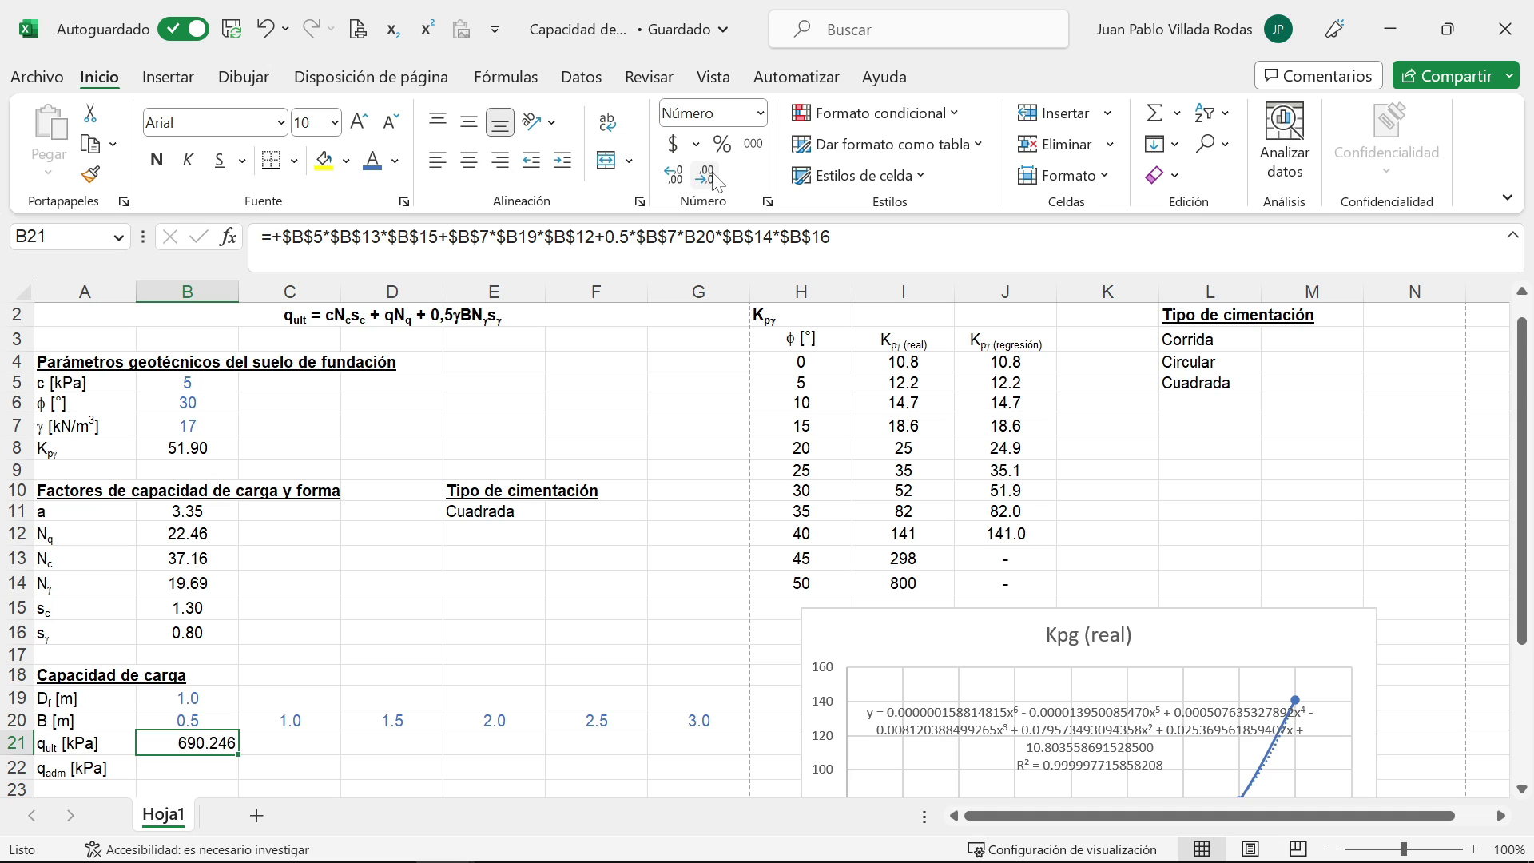
pyautogui.click(707, 175)
pyautogui.click(470, 161)
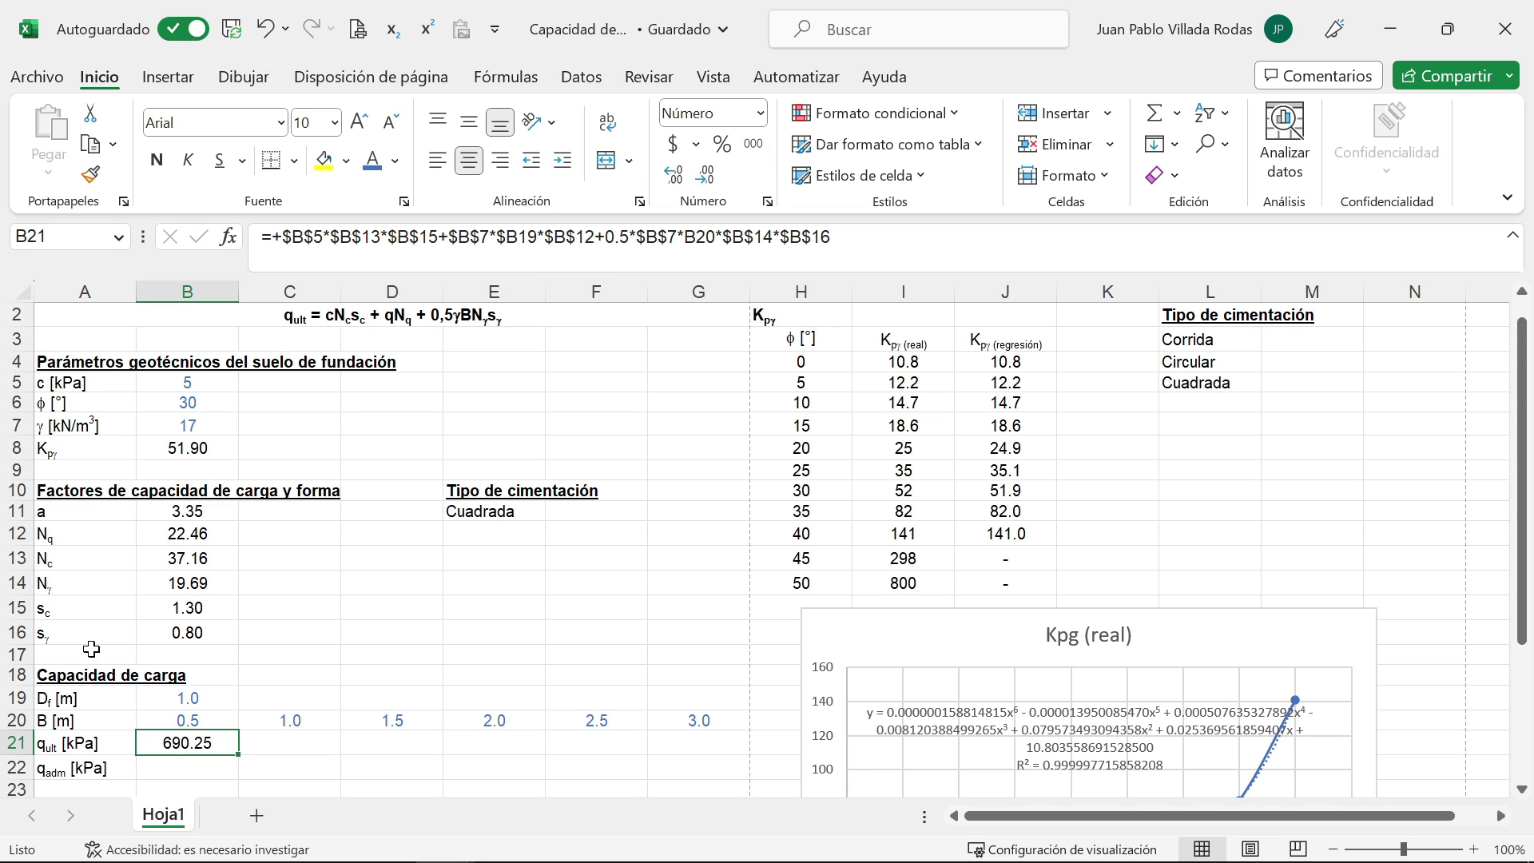
pyautogui.click(707, 176)
pyautogui.scroll(-1, 330, 607)
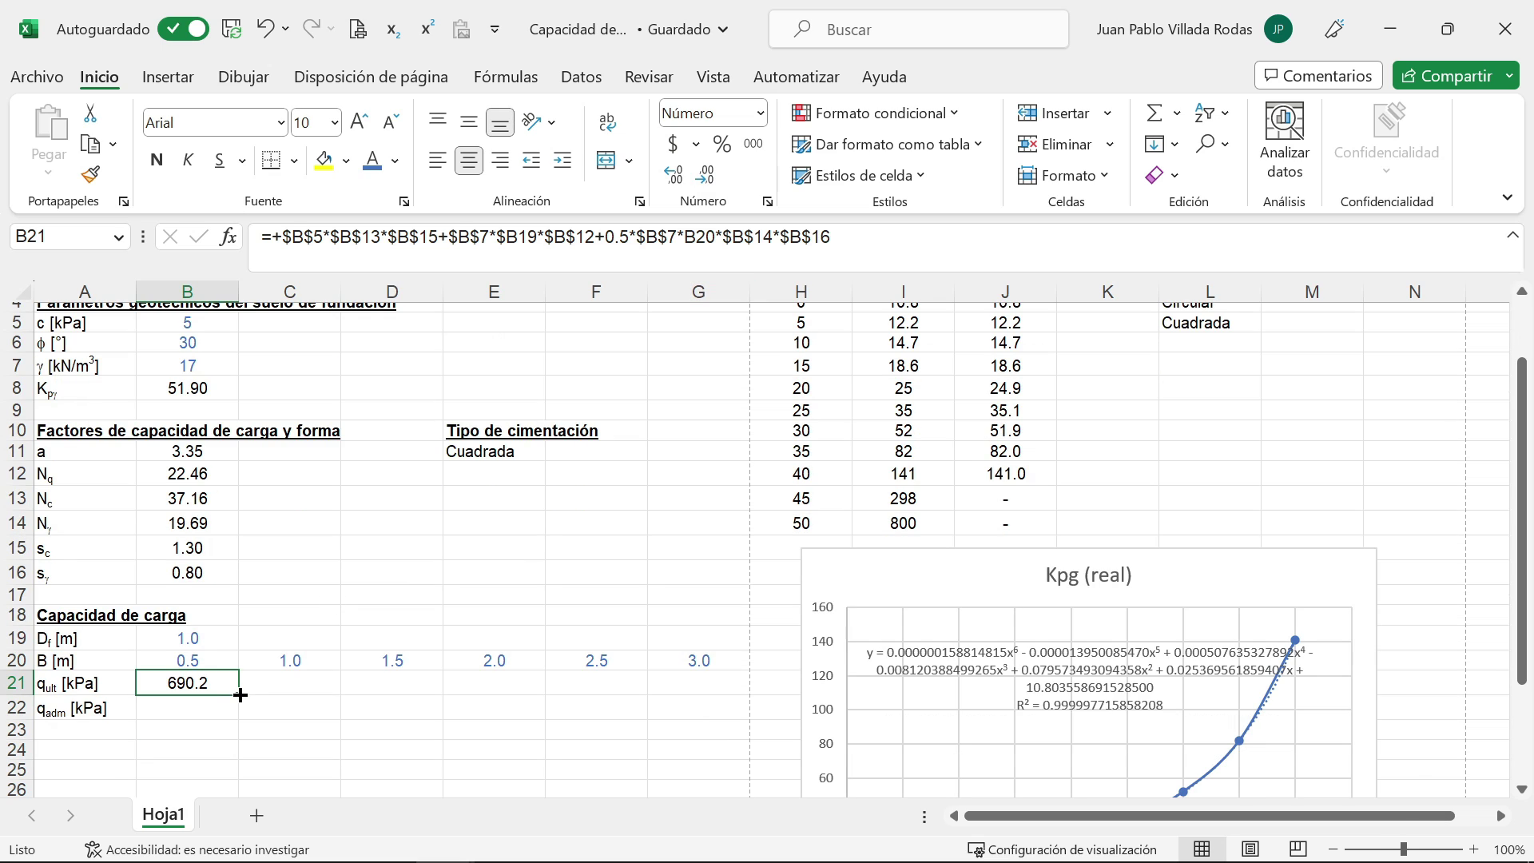
pyautogui.moveTo(240, 695); pyautogui.dragTo(701, 692)
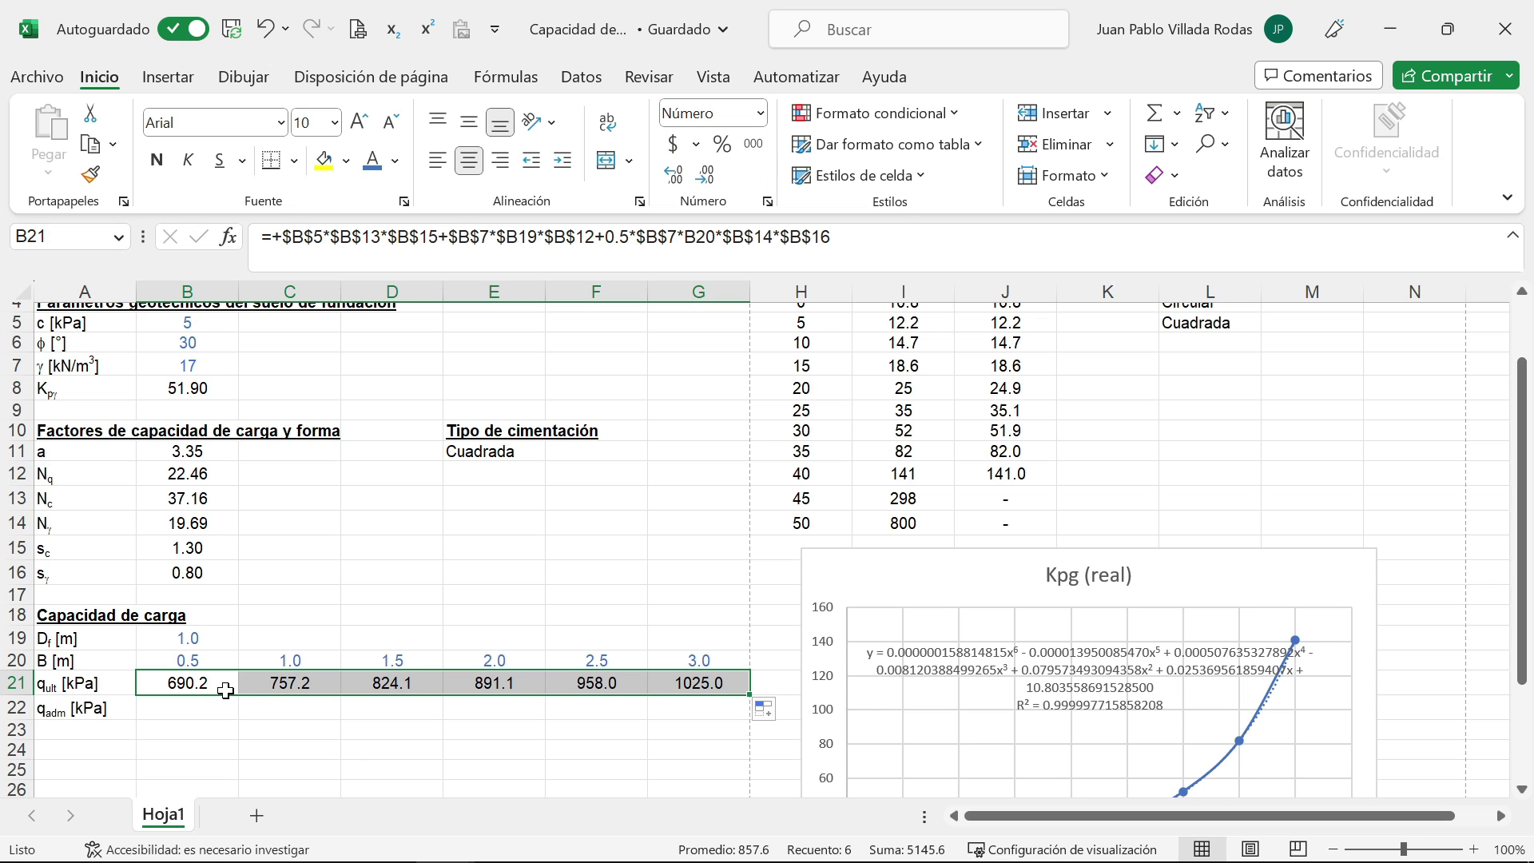
# Step: Check the cell references in the copied ultimate capacity formulas from C21 to G21
pyautogui.click(279, 683)
pyautogui.doubleClick(280, 683)
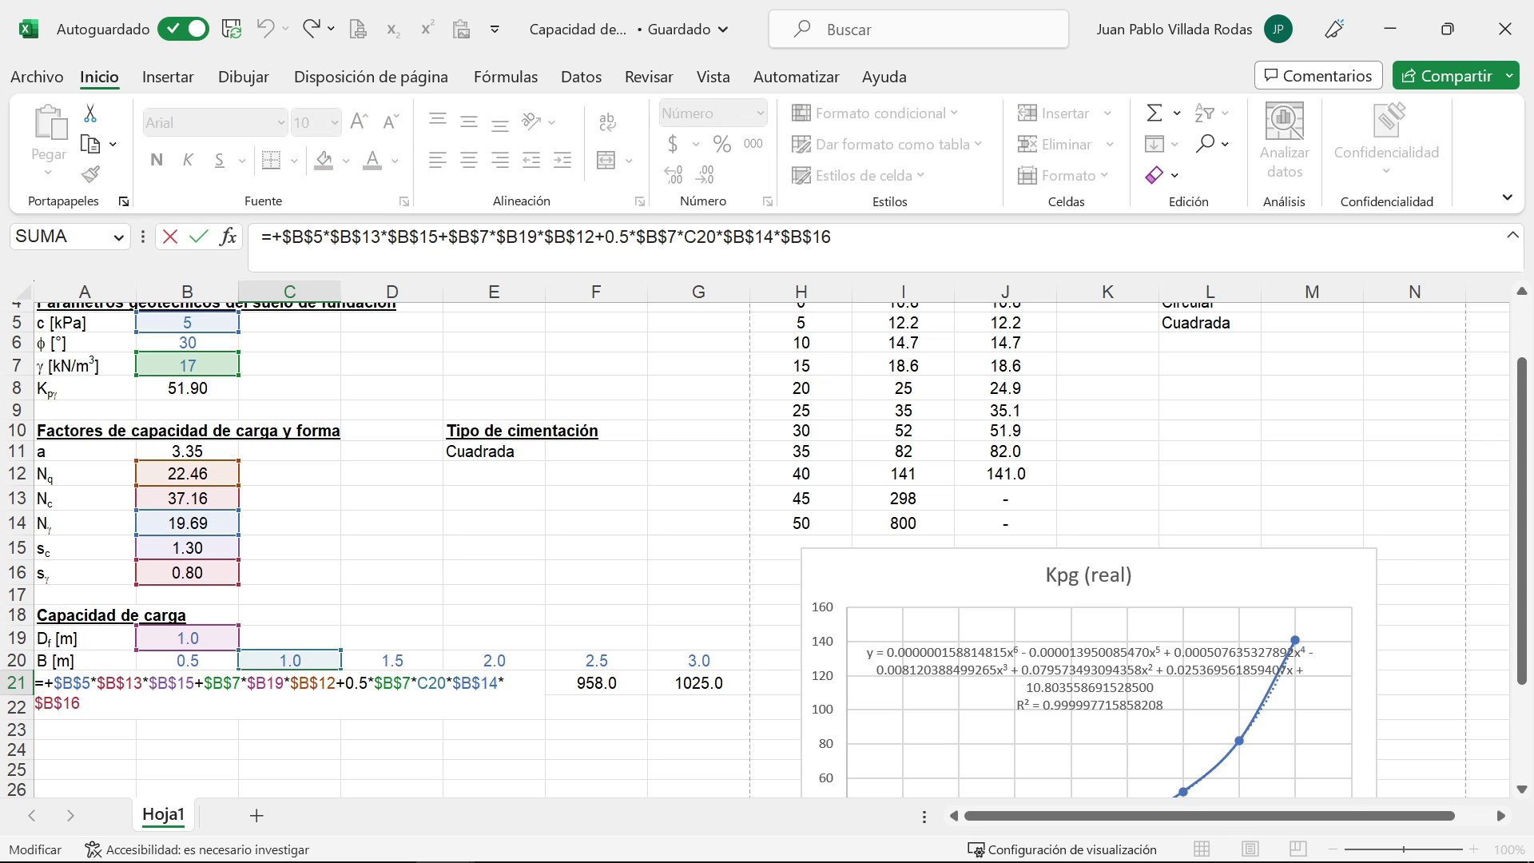
pyautogui.press('Escape')
pyautogui.click(392, 683)
pyautogui.doubleClick(392, 683)
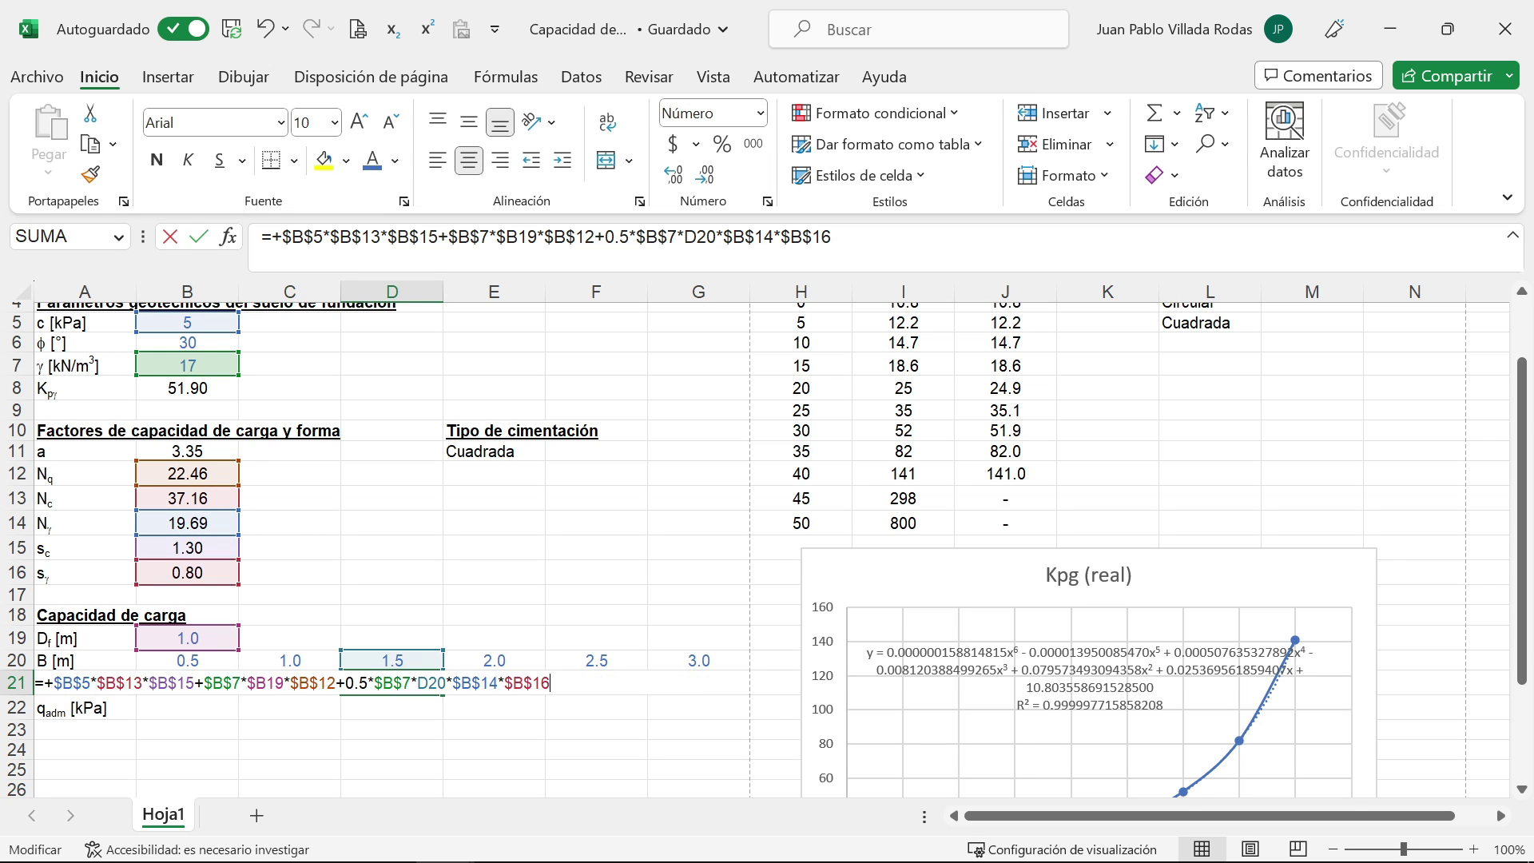
pyautogui.press('Escape')
pyautogui.click(497, 683)
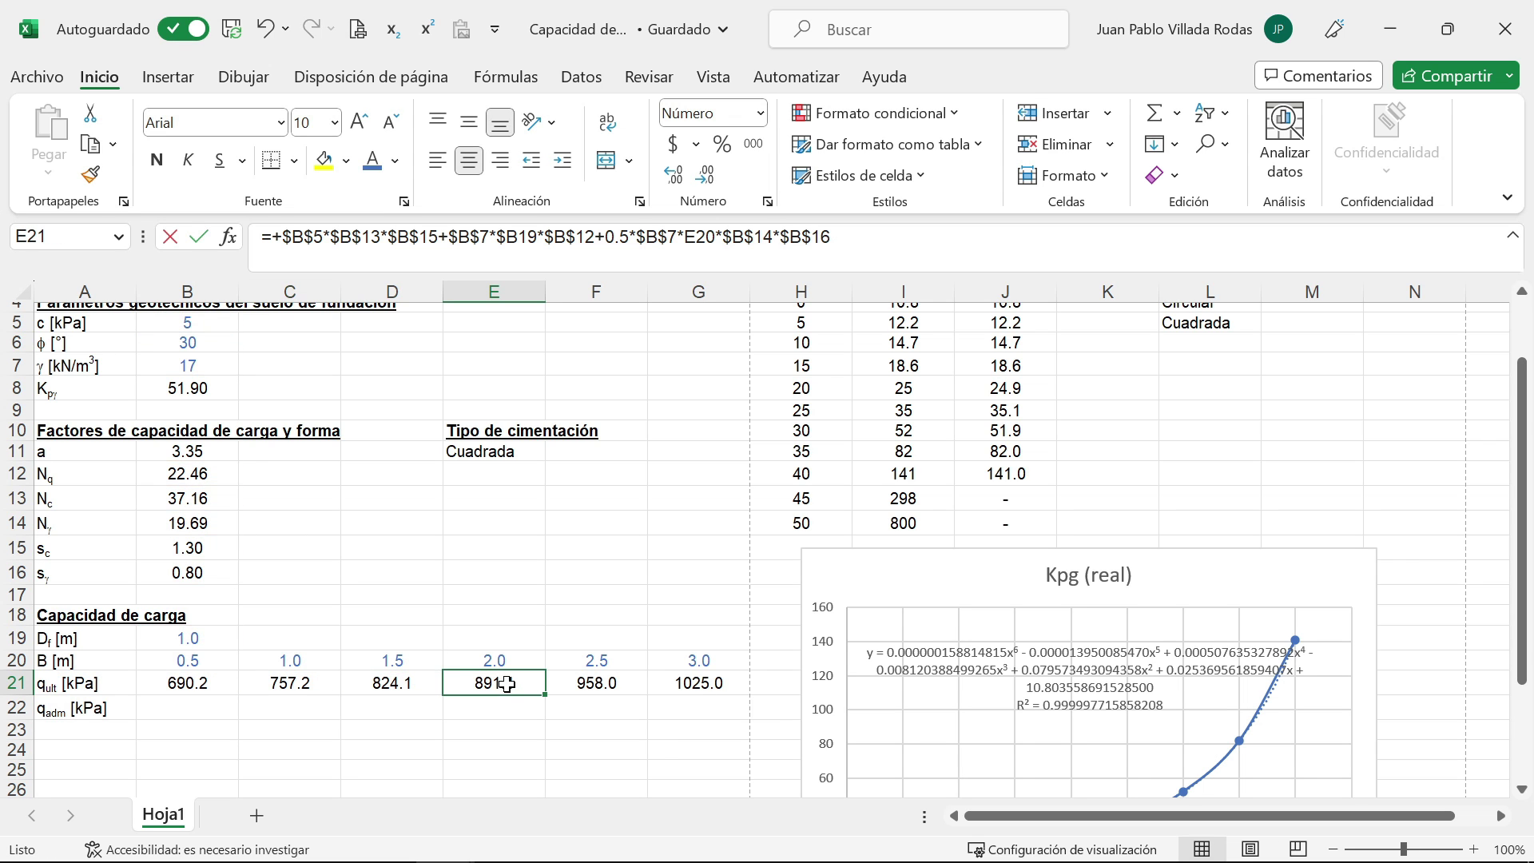
pyautogui.doubleClick(497, 683)
pyautogui.press('Escape')
pyautogui.click(598, 683)
pyautogui.doubleClick(598, 683)
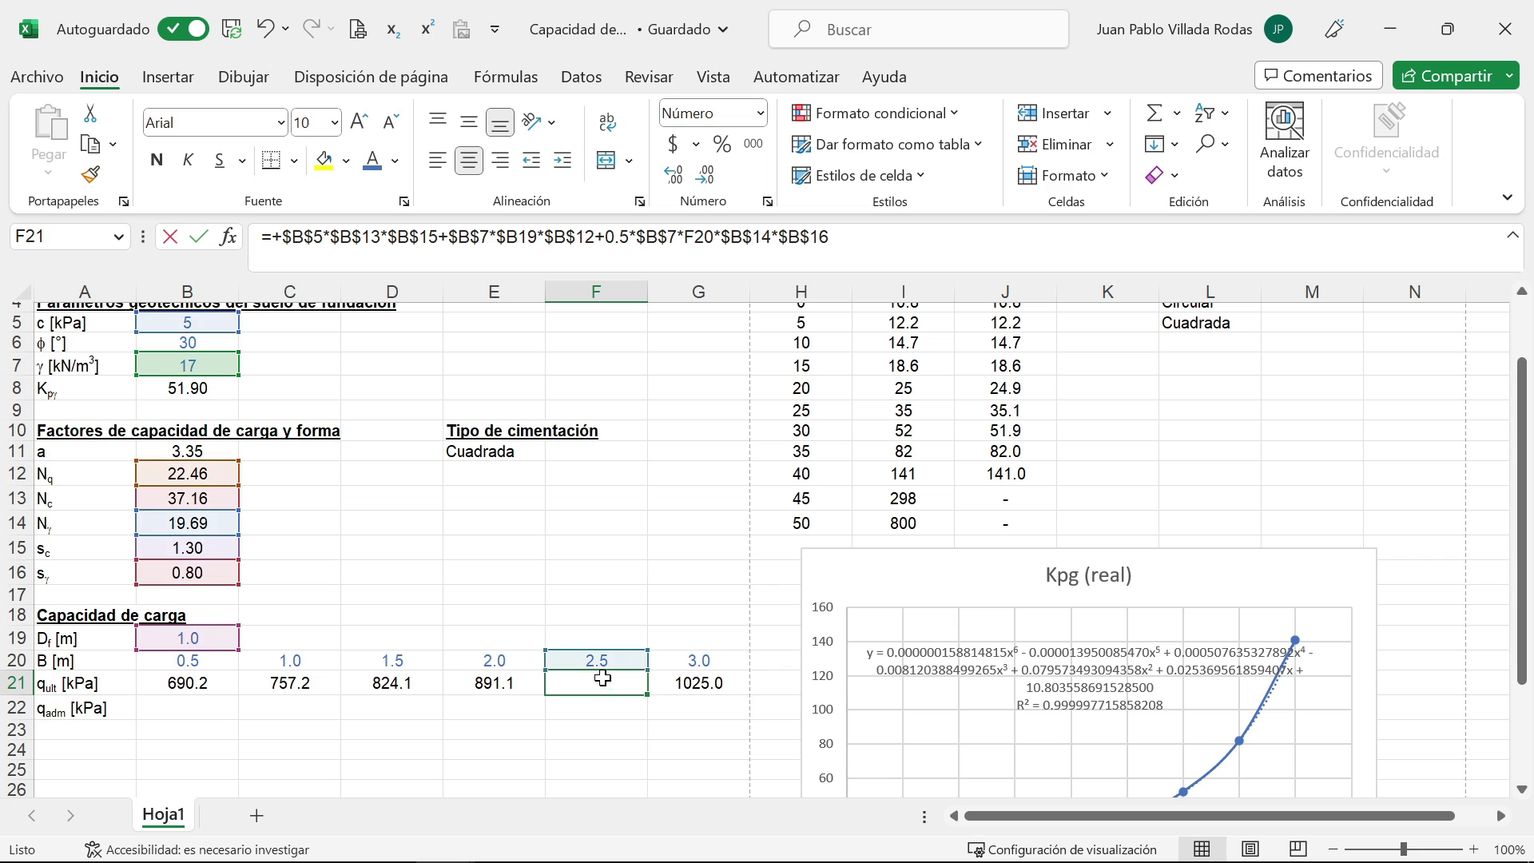
pyautogui.press('Escape')
pyautogui.click(697, 683)
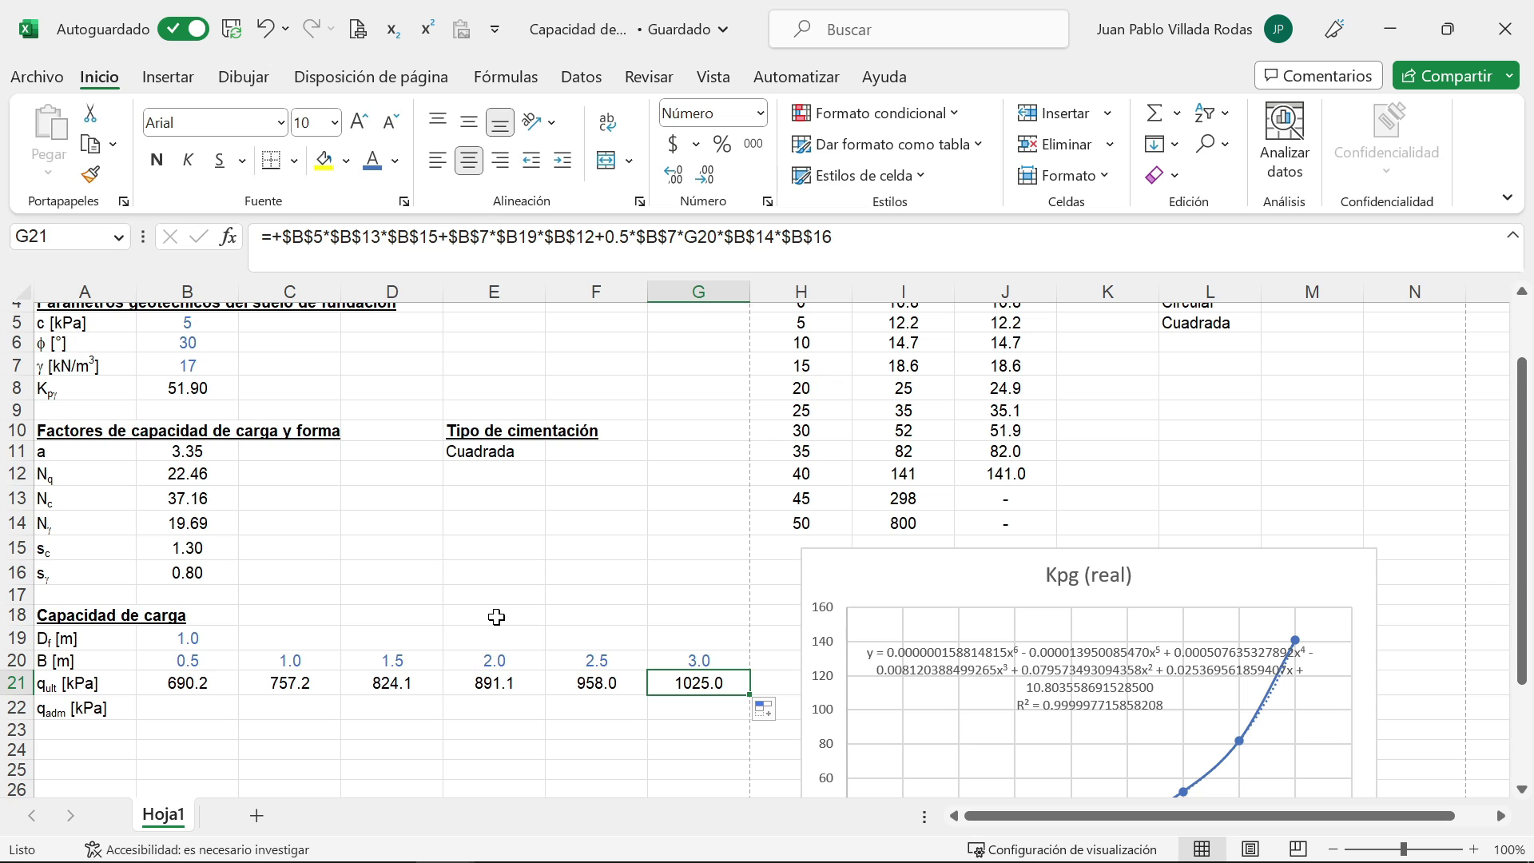
# Step: Enter the allowable capacity formula +B21/3 in B22, dividing the ultimate capacity by 3
pyautogui.click(175, 704)
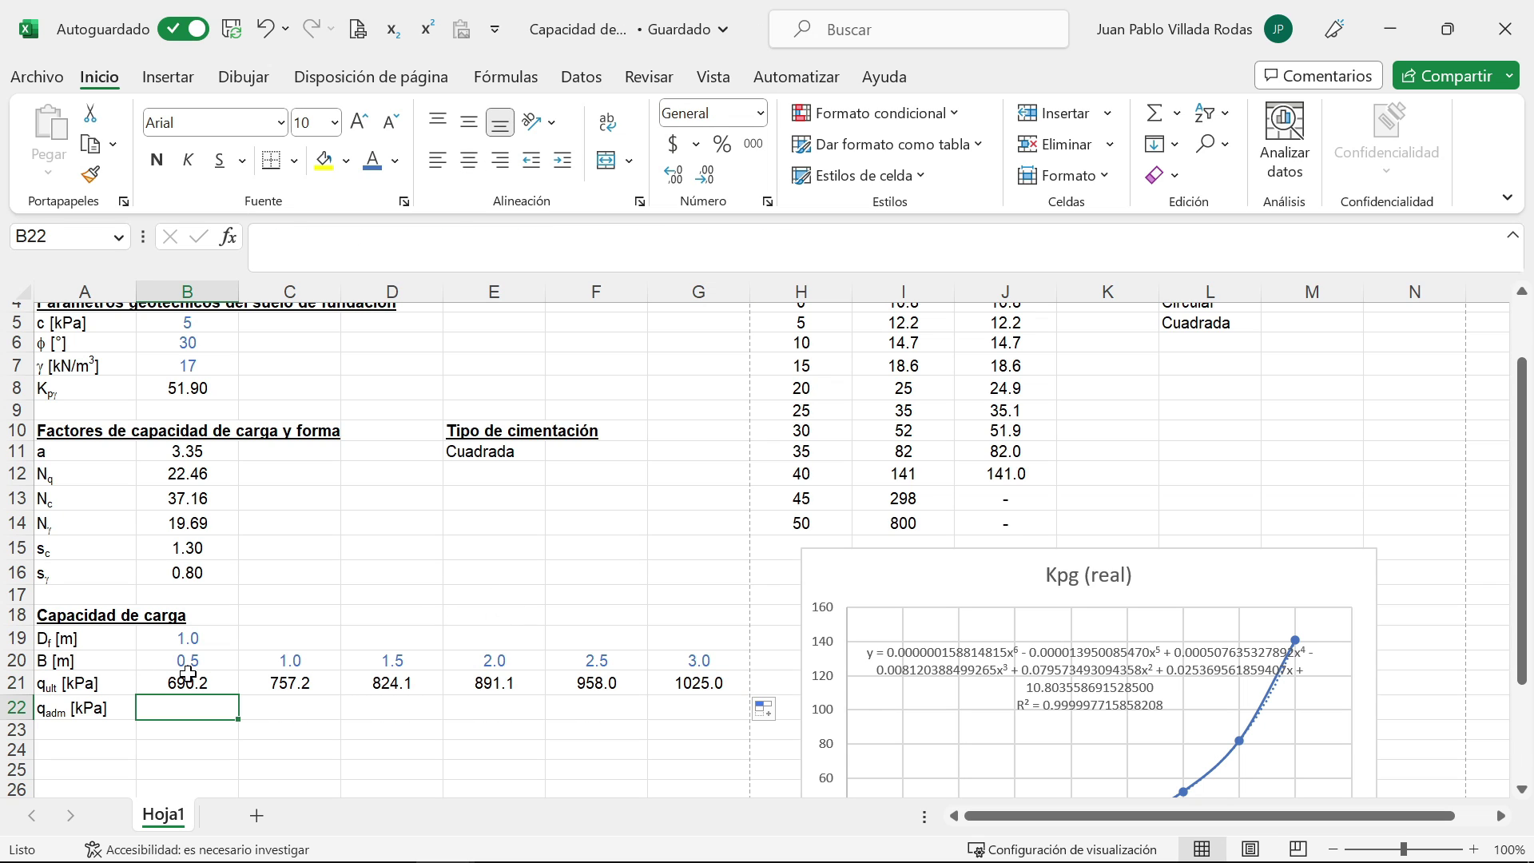
pyautogui.write('+')
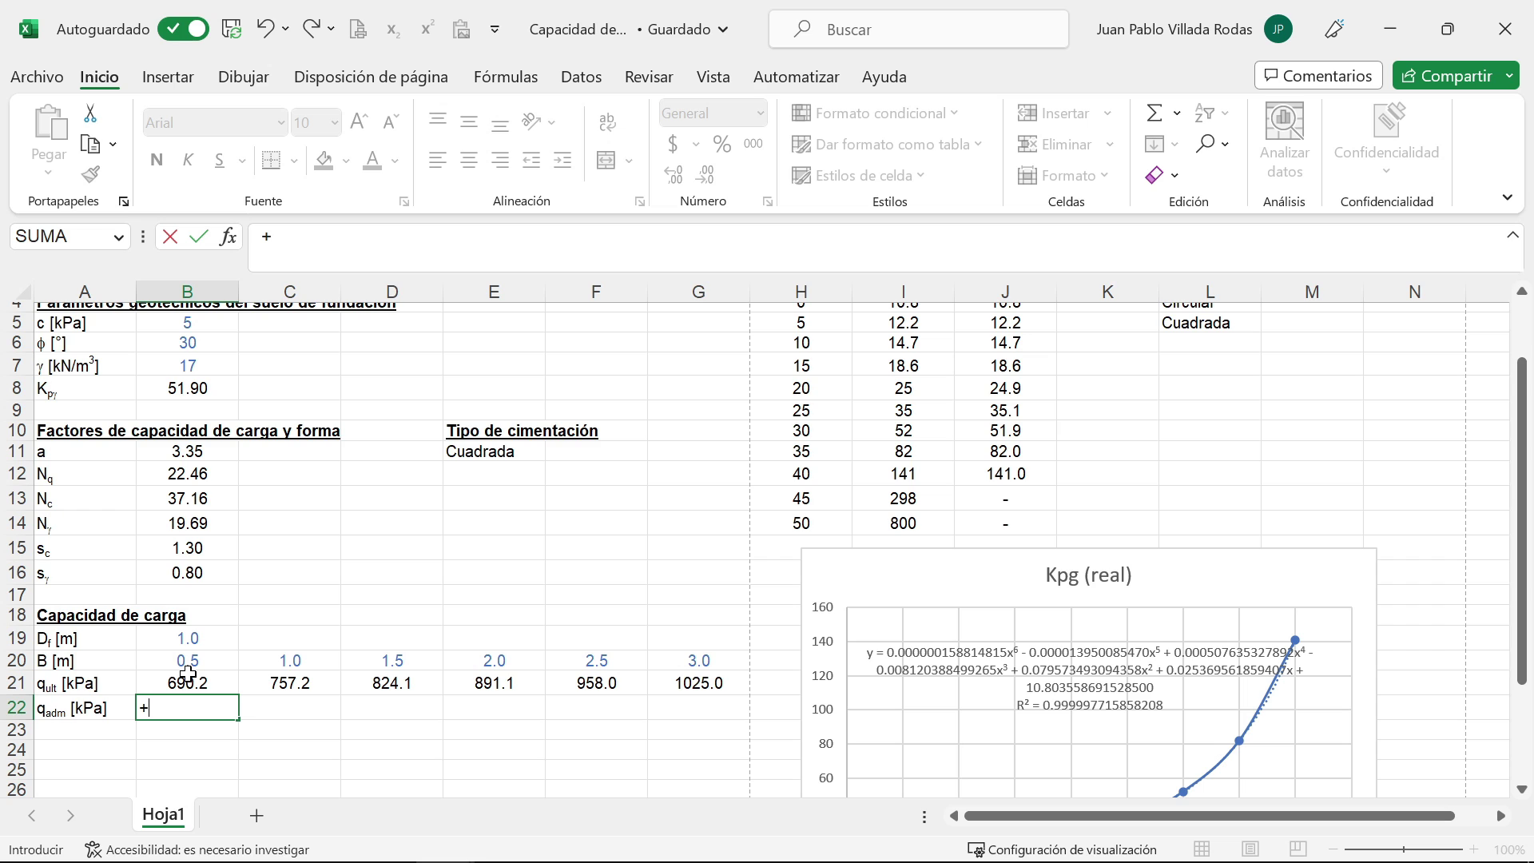
pyautogui.click(190, 681)
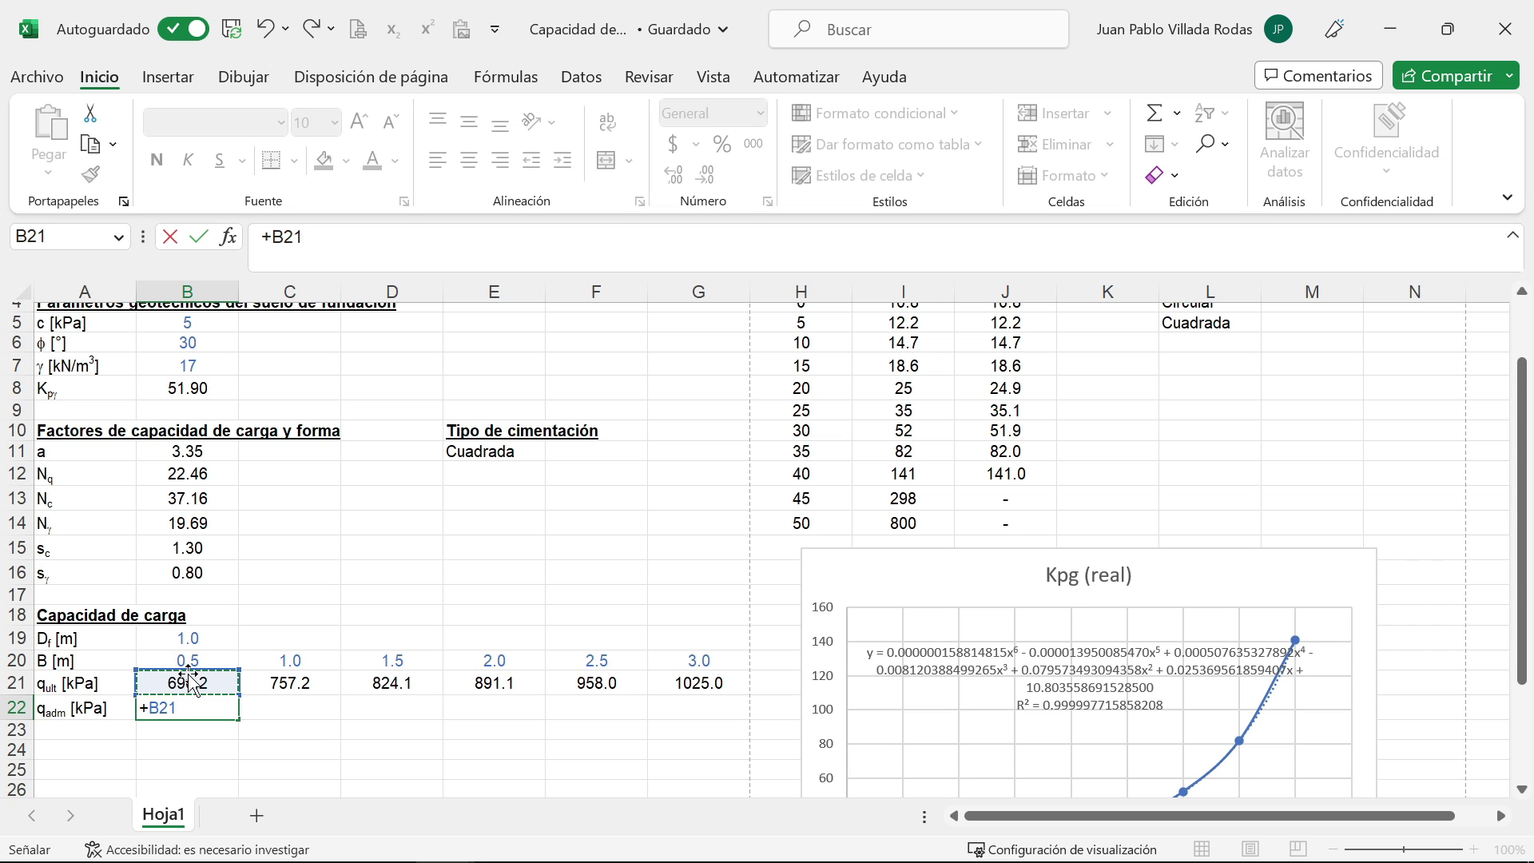
pyautogui.write('/3')
pyautogui.press('Return')
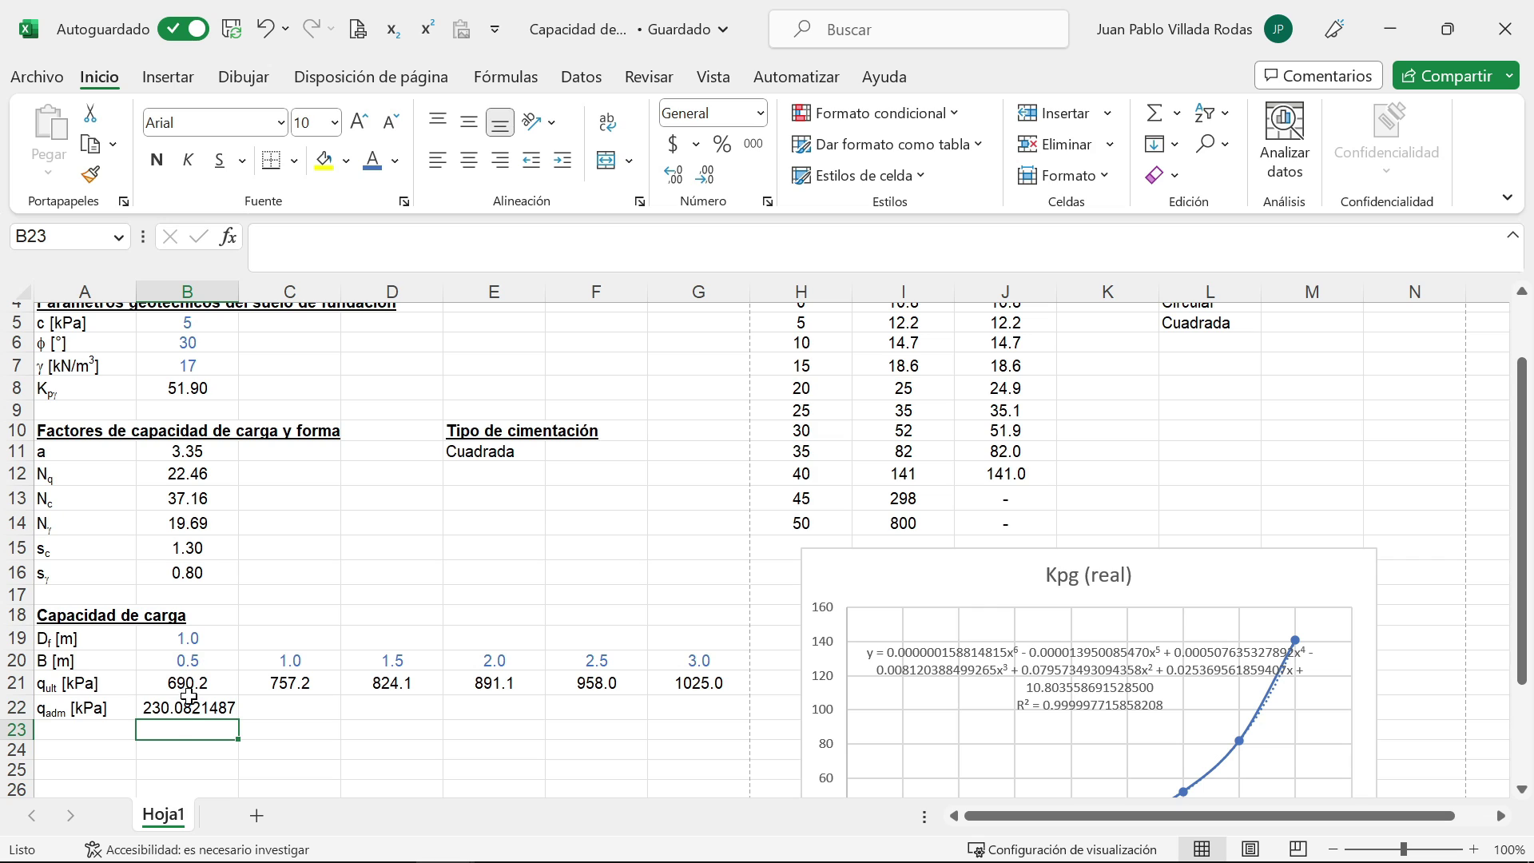
# Step: Format B22 with one decimal place, centre it both ways, and copy its formula across to G22
pyautogui.click(206, 698)
pyautogui.click(706, 175)
pyautogui.click(705, 176)
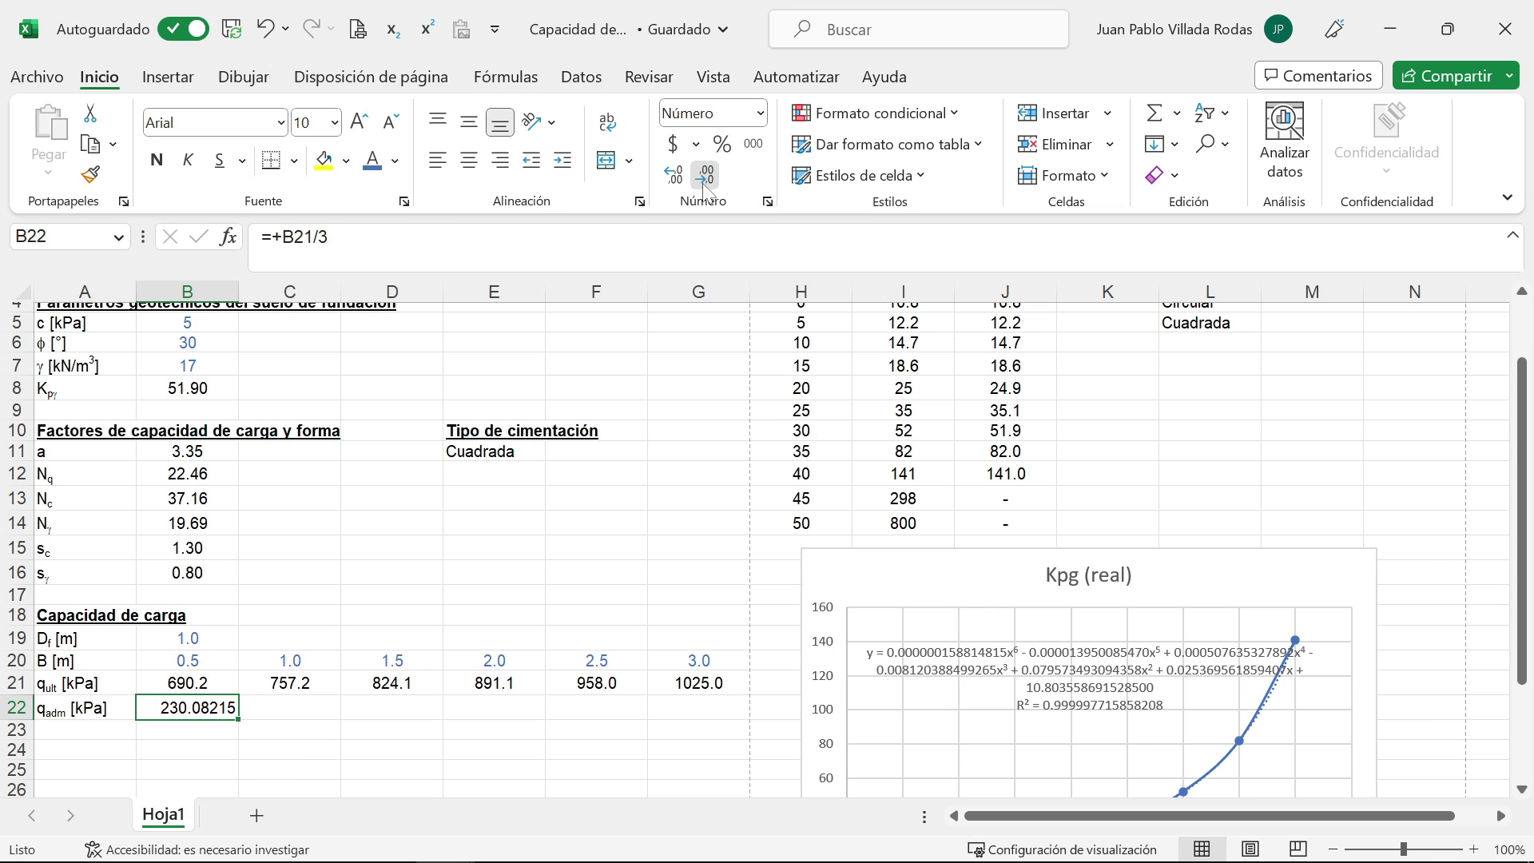
pyautogui.click(705, 176)
pyautogui.click(705, 176)
pyautogui.click(705, 176)
pyautogui.click(706, 176)
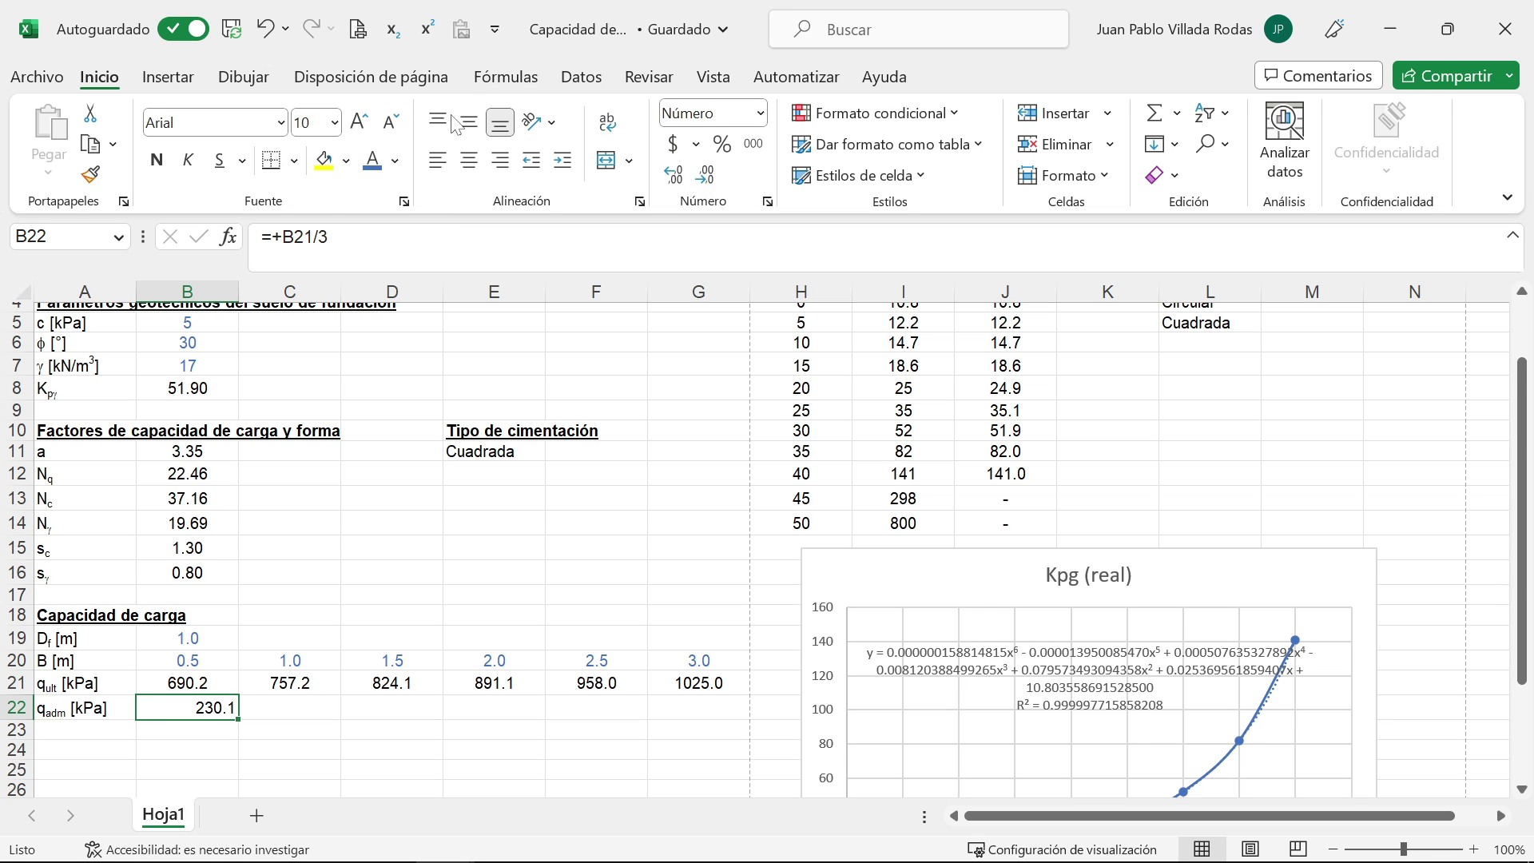
pyautogui.click(471, 161)
pyautogui.click(469, 122)
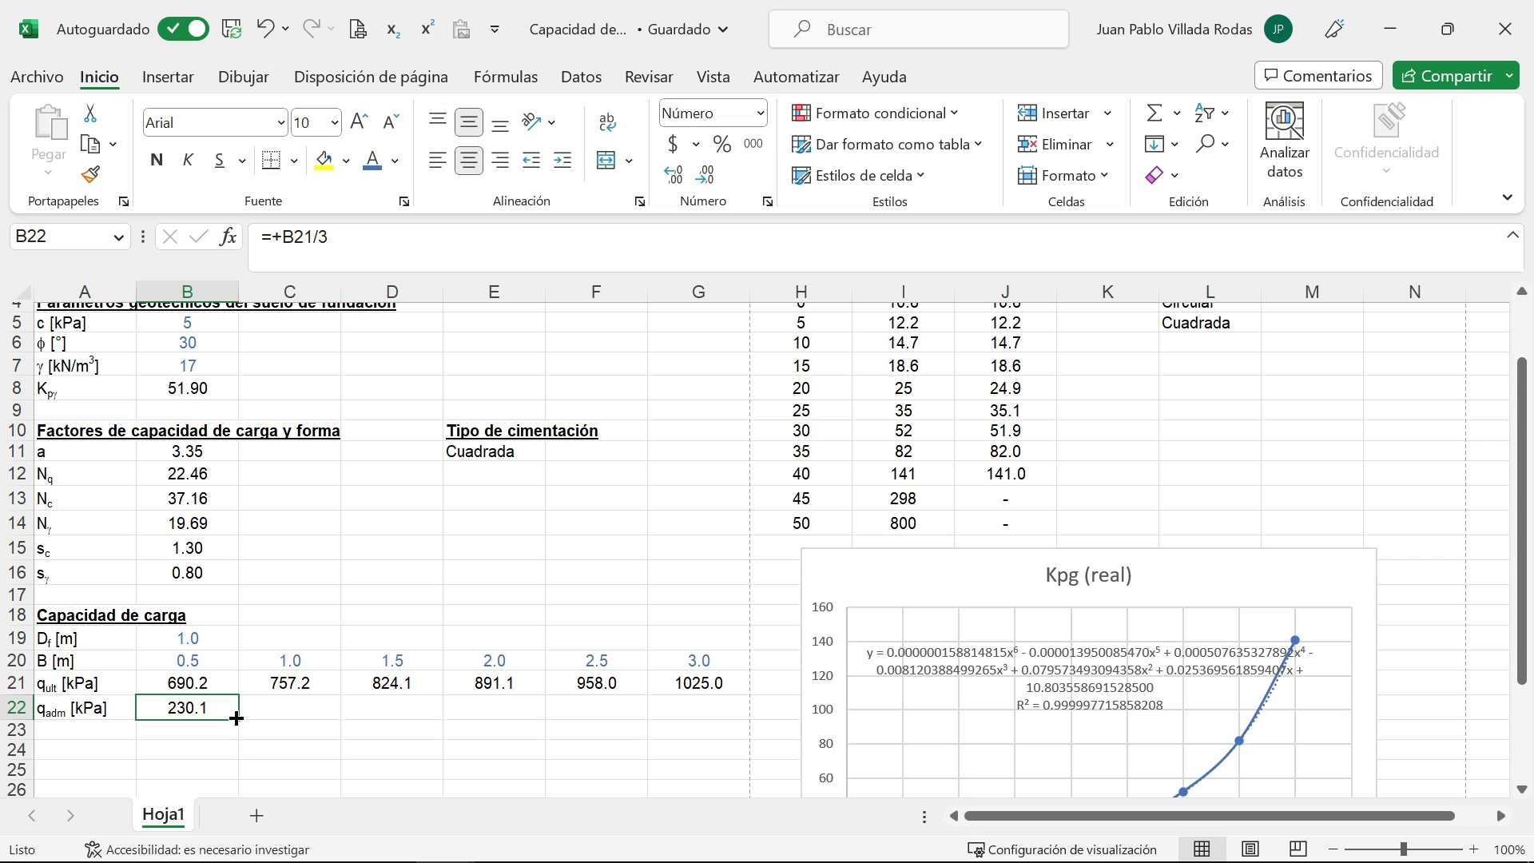
pyautogui.moveTo(237, 715); pyautogui.dragTo(744, 716)
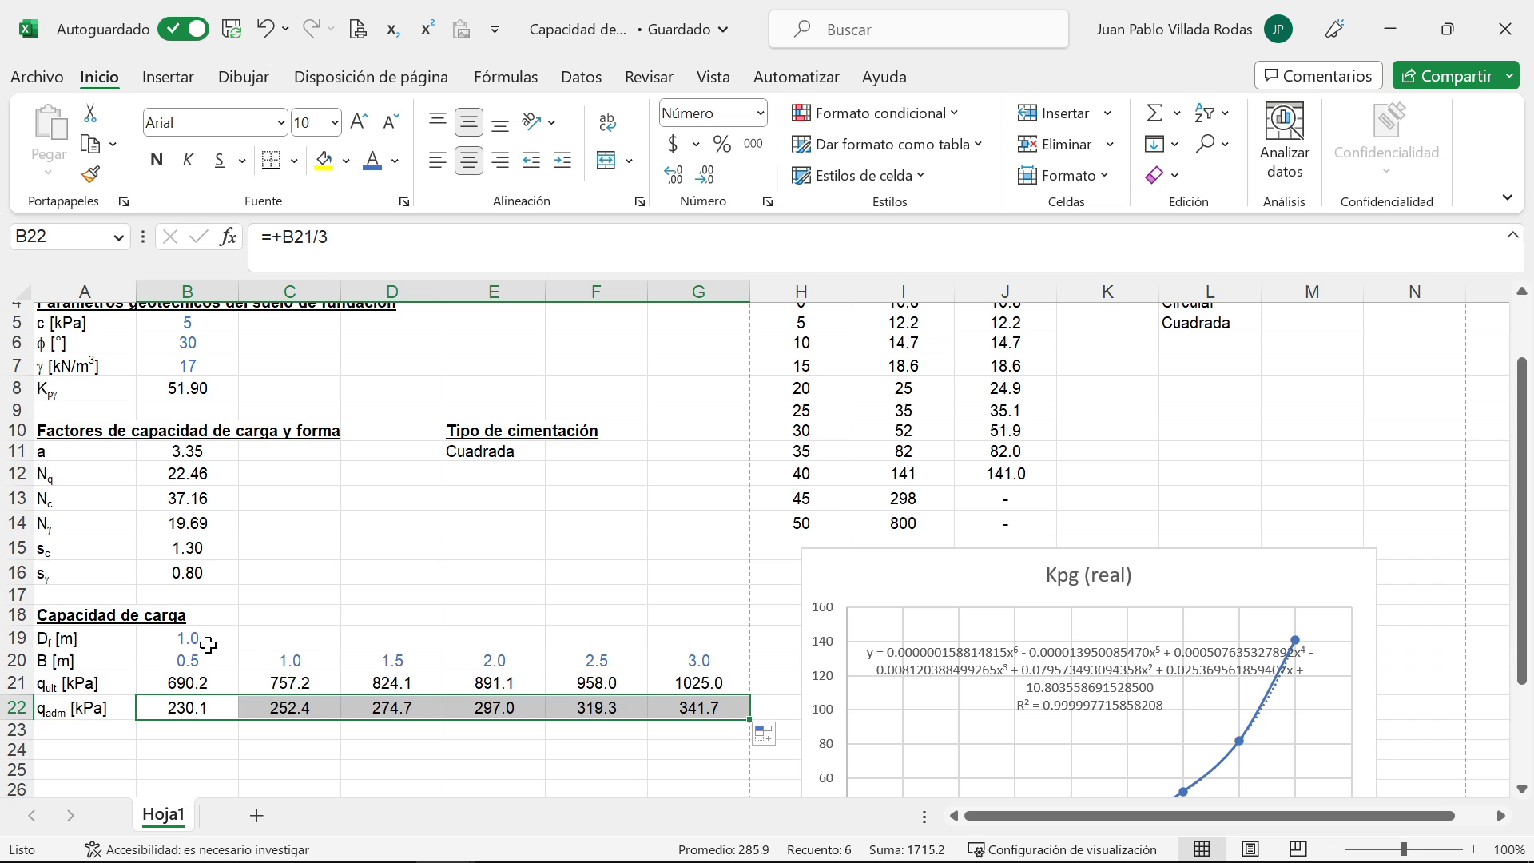
# Step: Enter the label formula +CONCAT("Df = "&B19&"m") in C19 and centre the cell horizontally and vertically
pyautogui.click(290, 639)
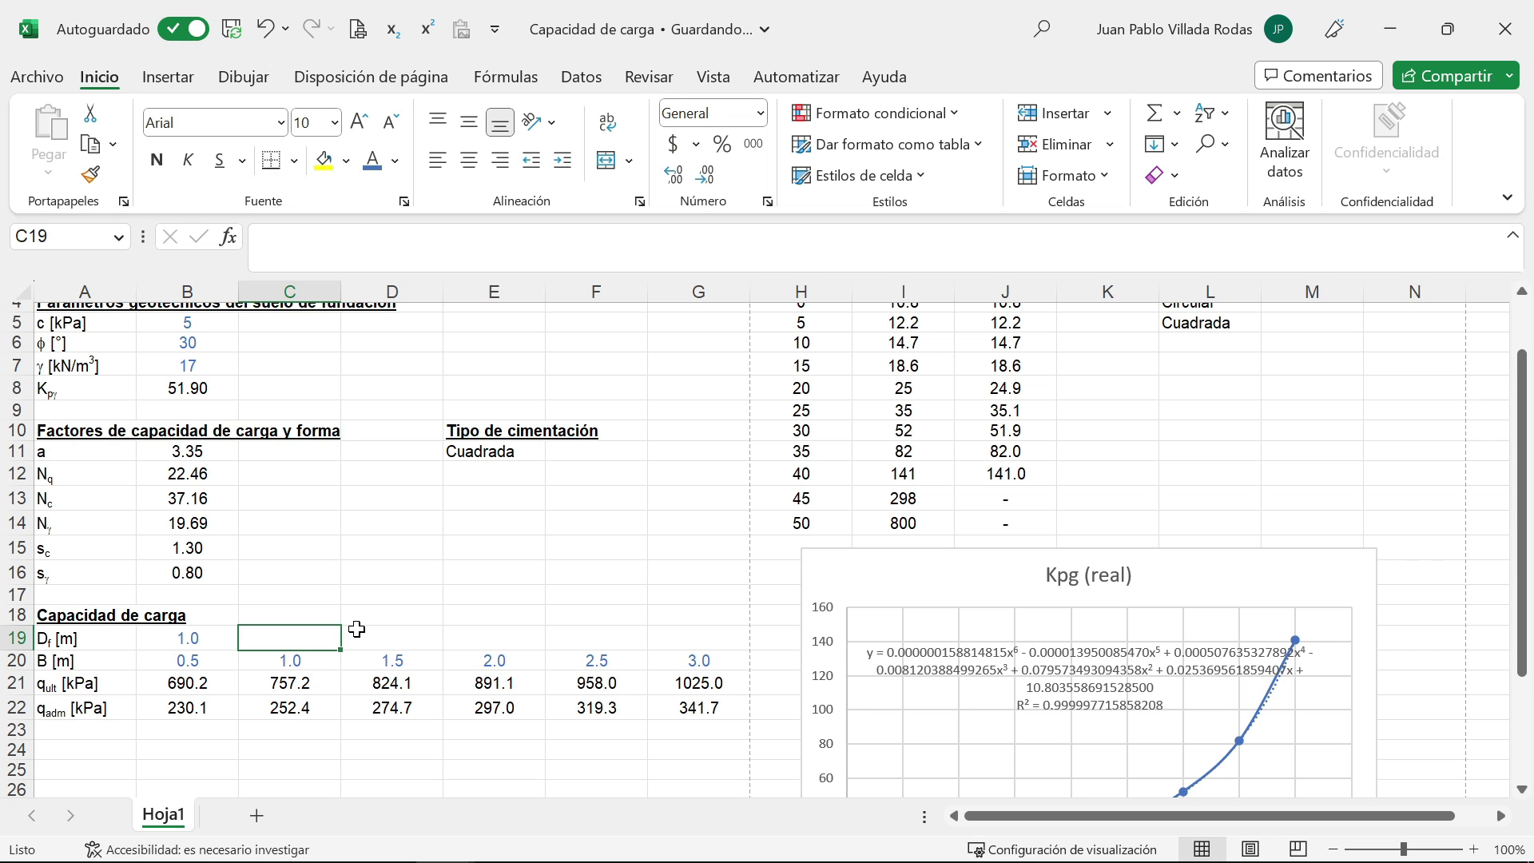
pyautogui.write('+con')
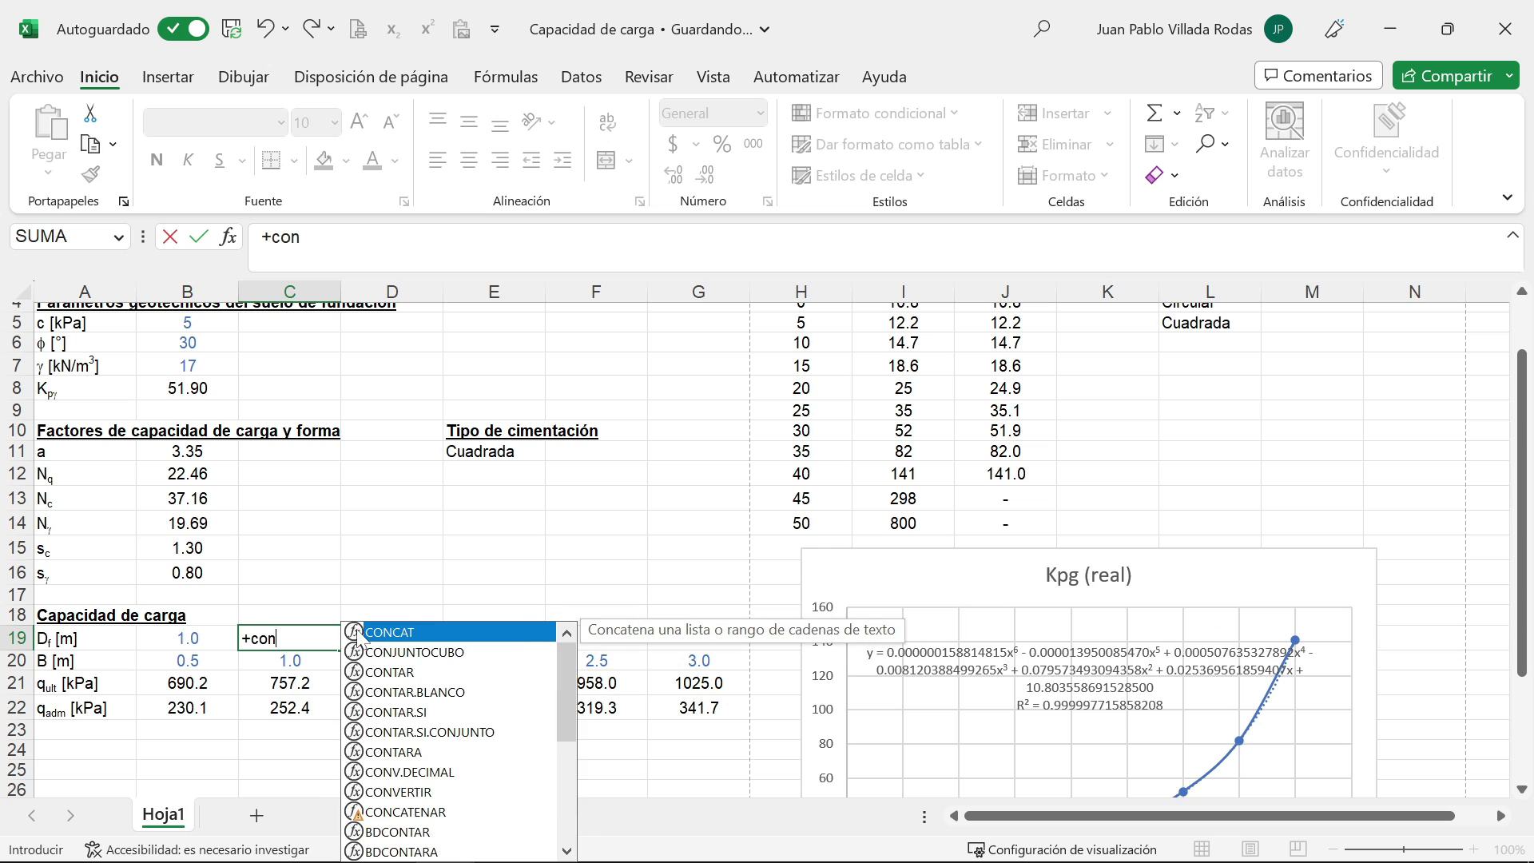
pyautogui.doubleClick(359, 632)
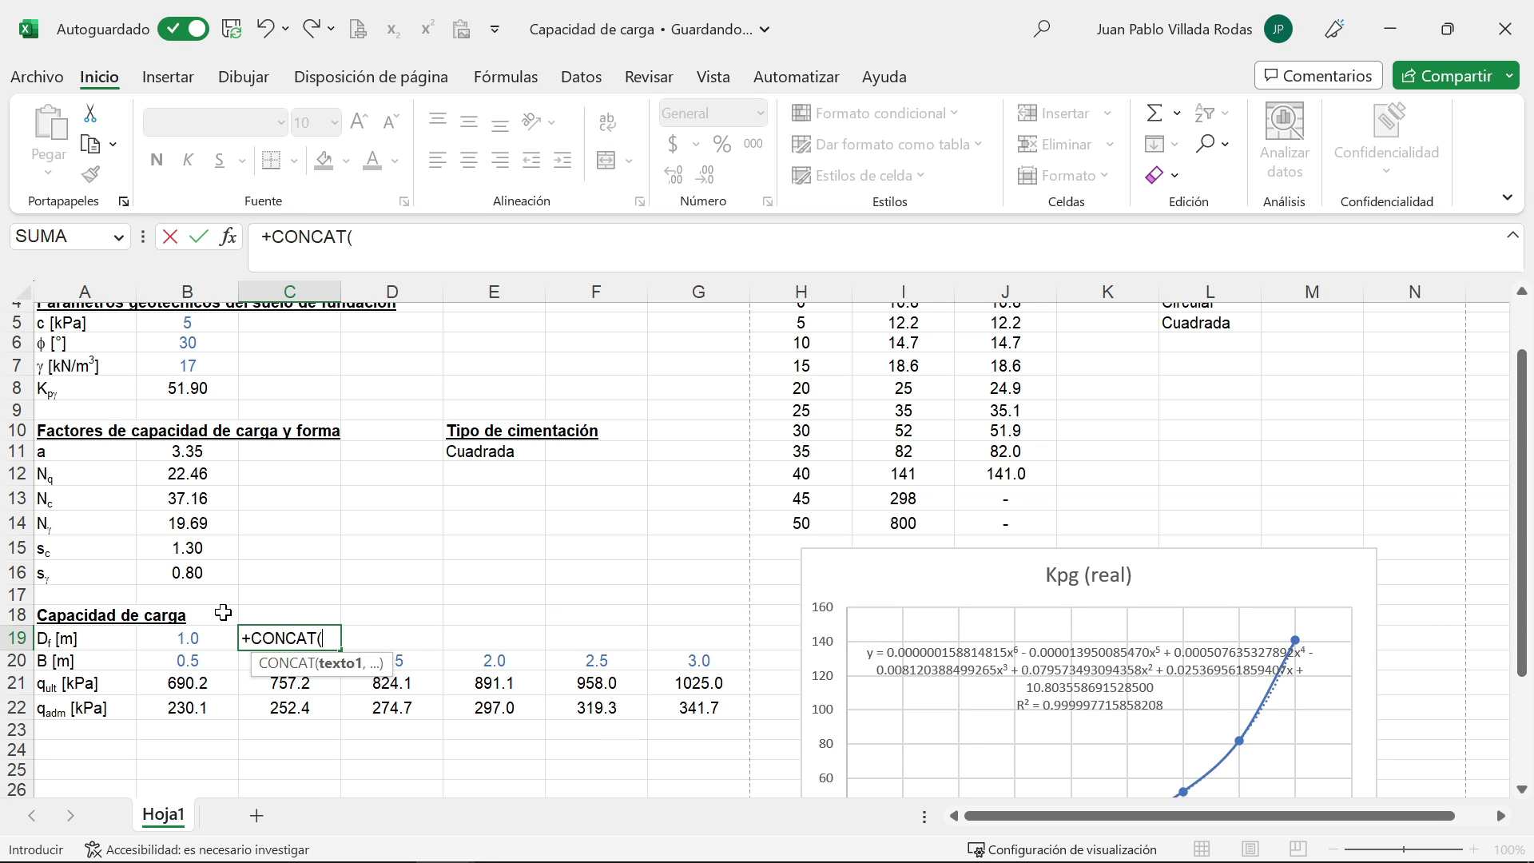
pyautogui.write('"Df')
pyautogui.write('= "&')
pyautogui.click(184, 639)
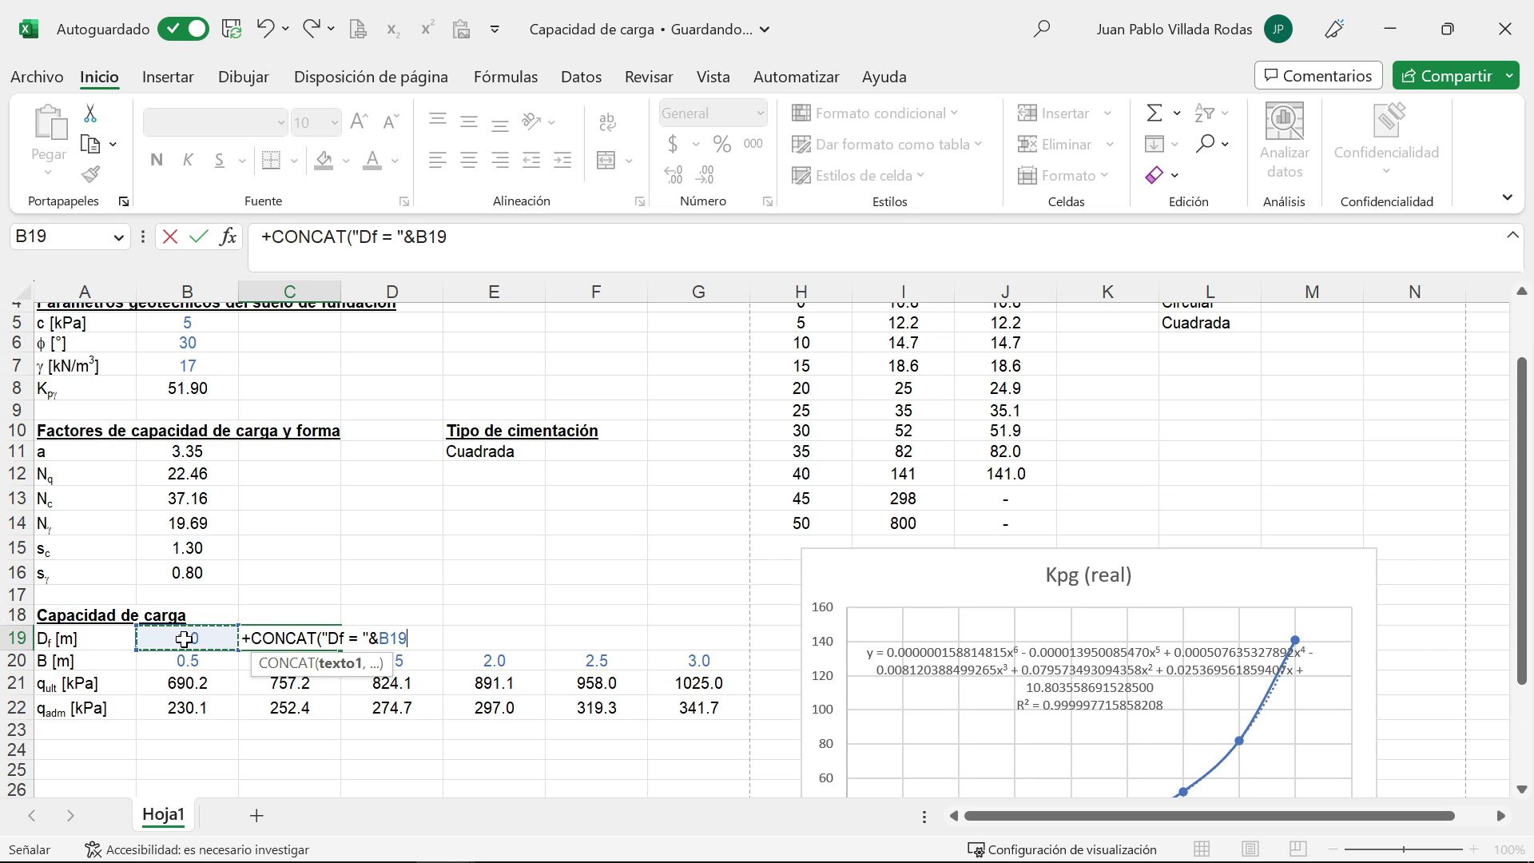
pyautogui.write('&"m')
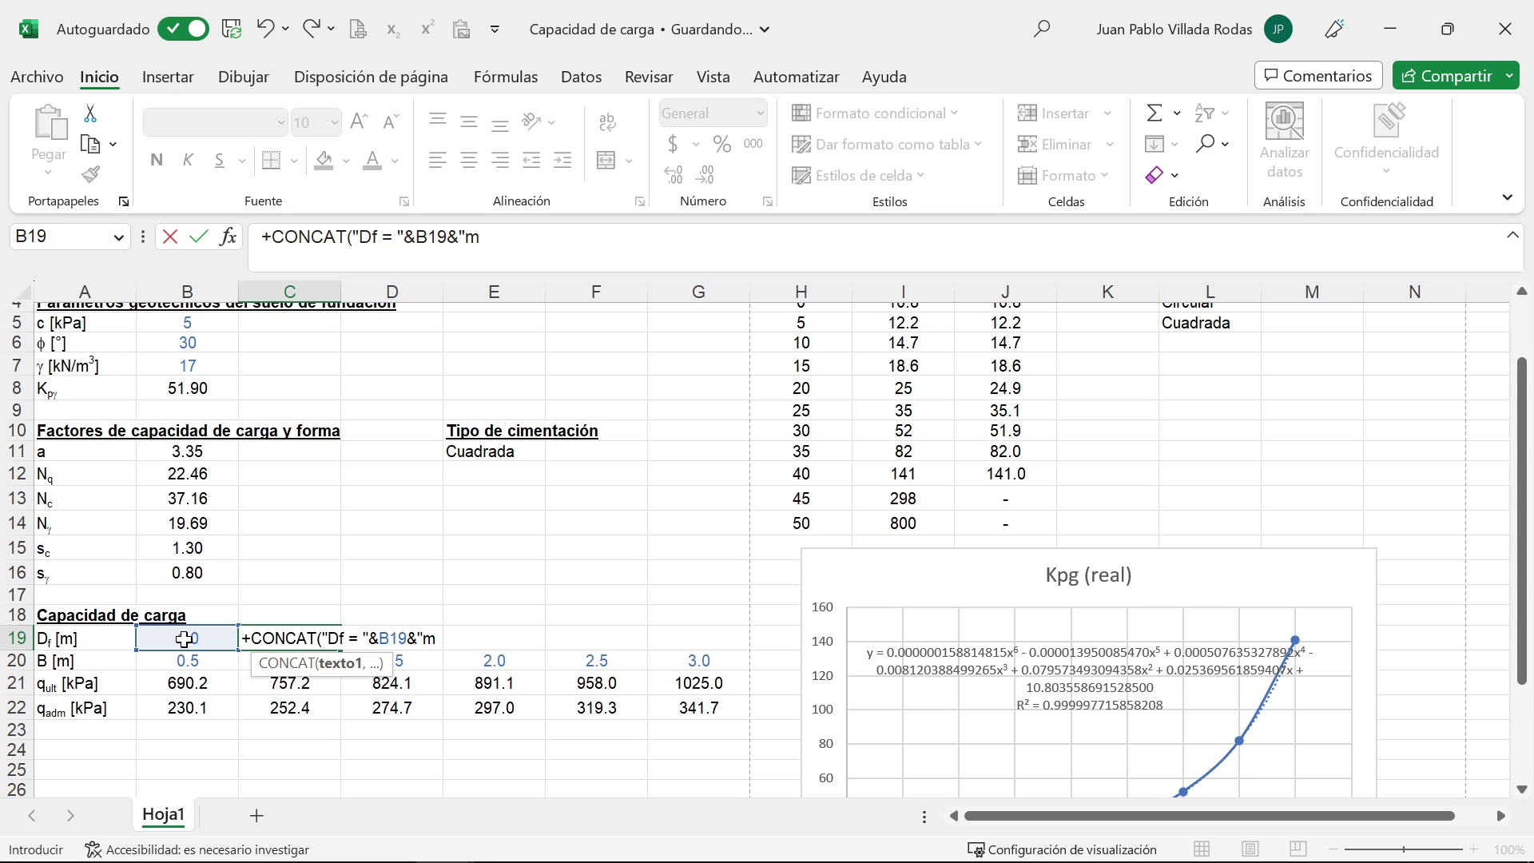
pyautogui.write('")')
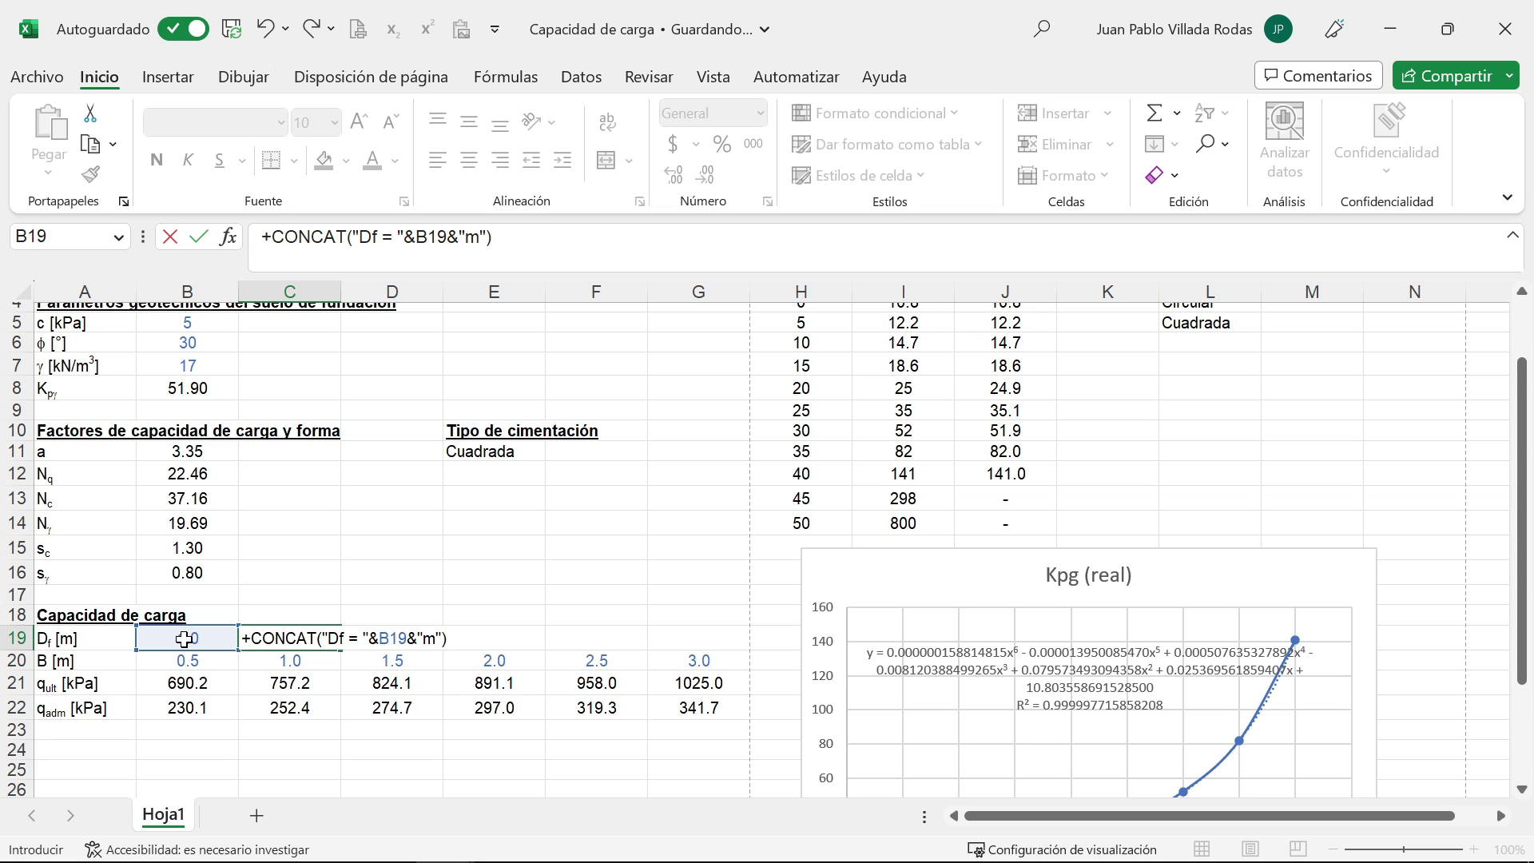
pyautogui.press('Return')
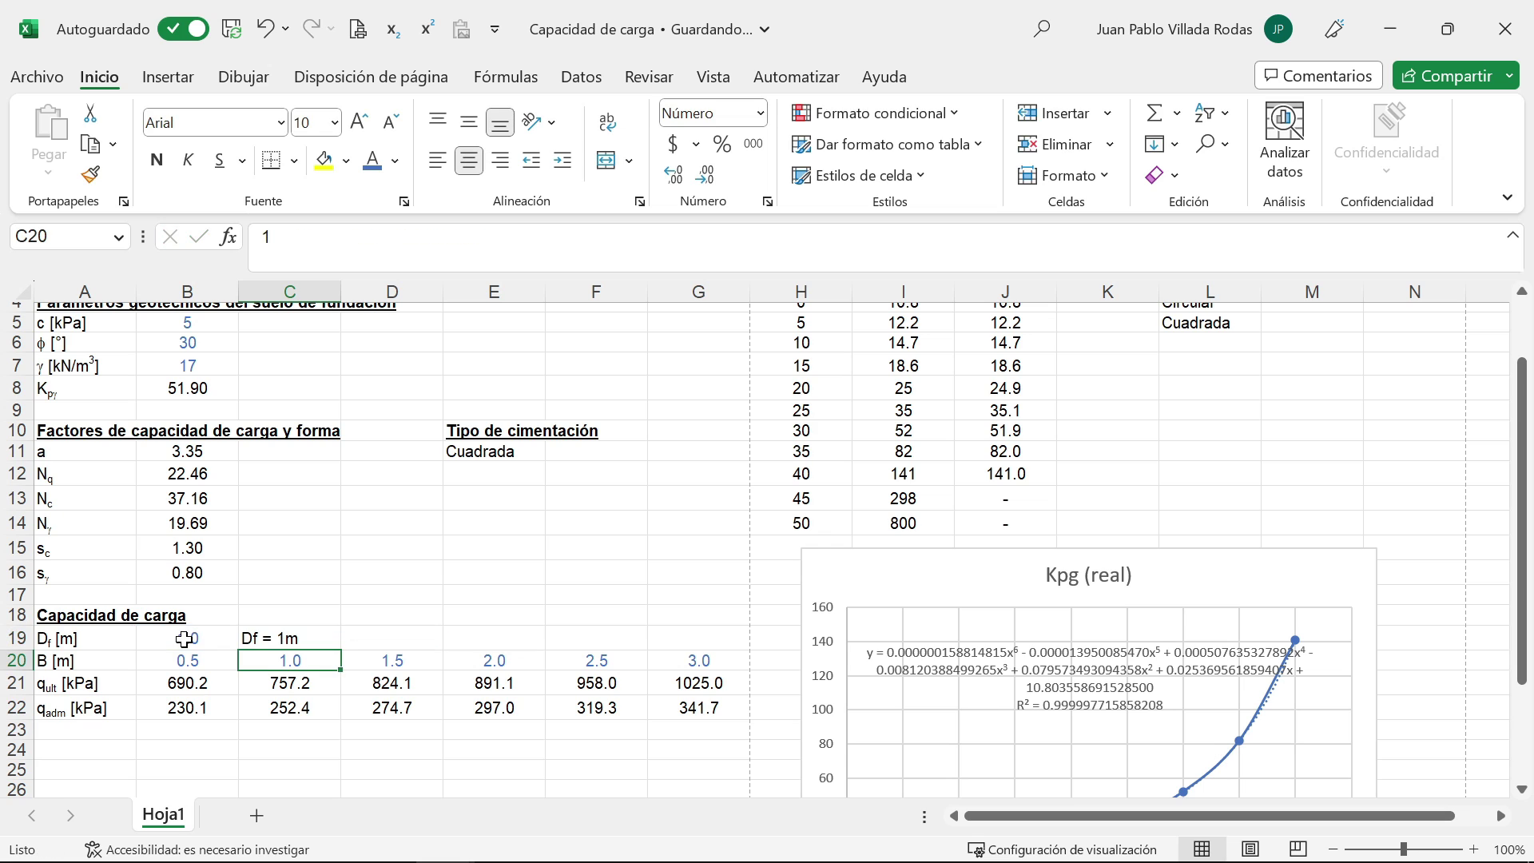
pyautogui.click(278, 639)
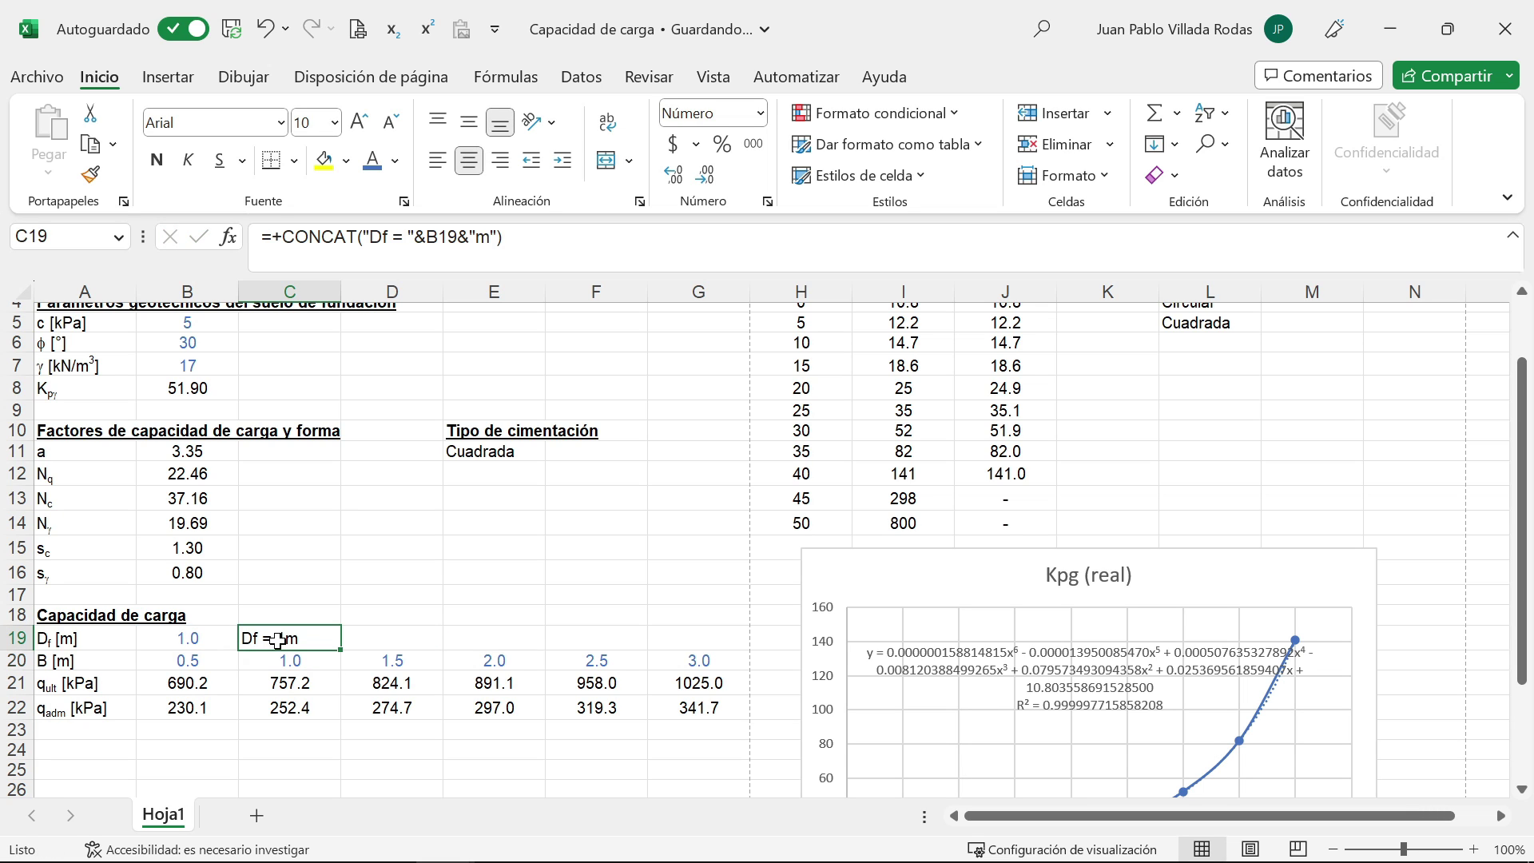
pyautogui.click(469, 159)
pyautogui.click(469, 121)
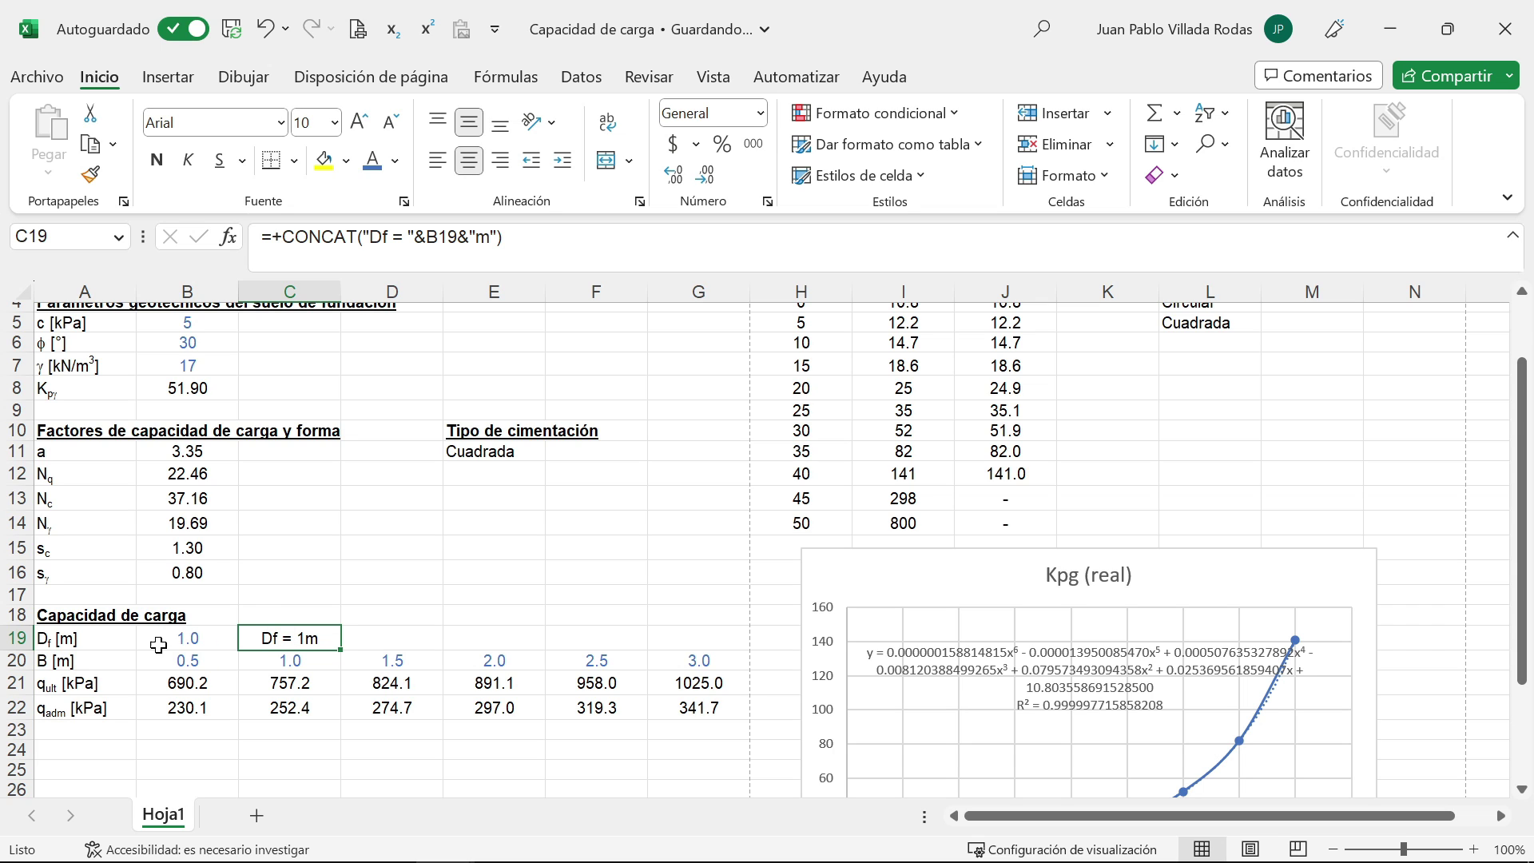
# Step: Test the Df label and capacities by setting B19 to 1.5, and set it back to 1
pyautogui.click(182, 644)
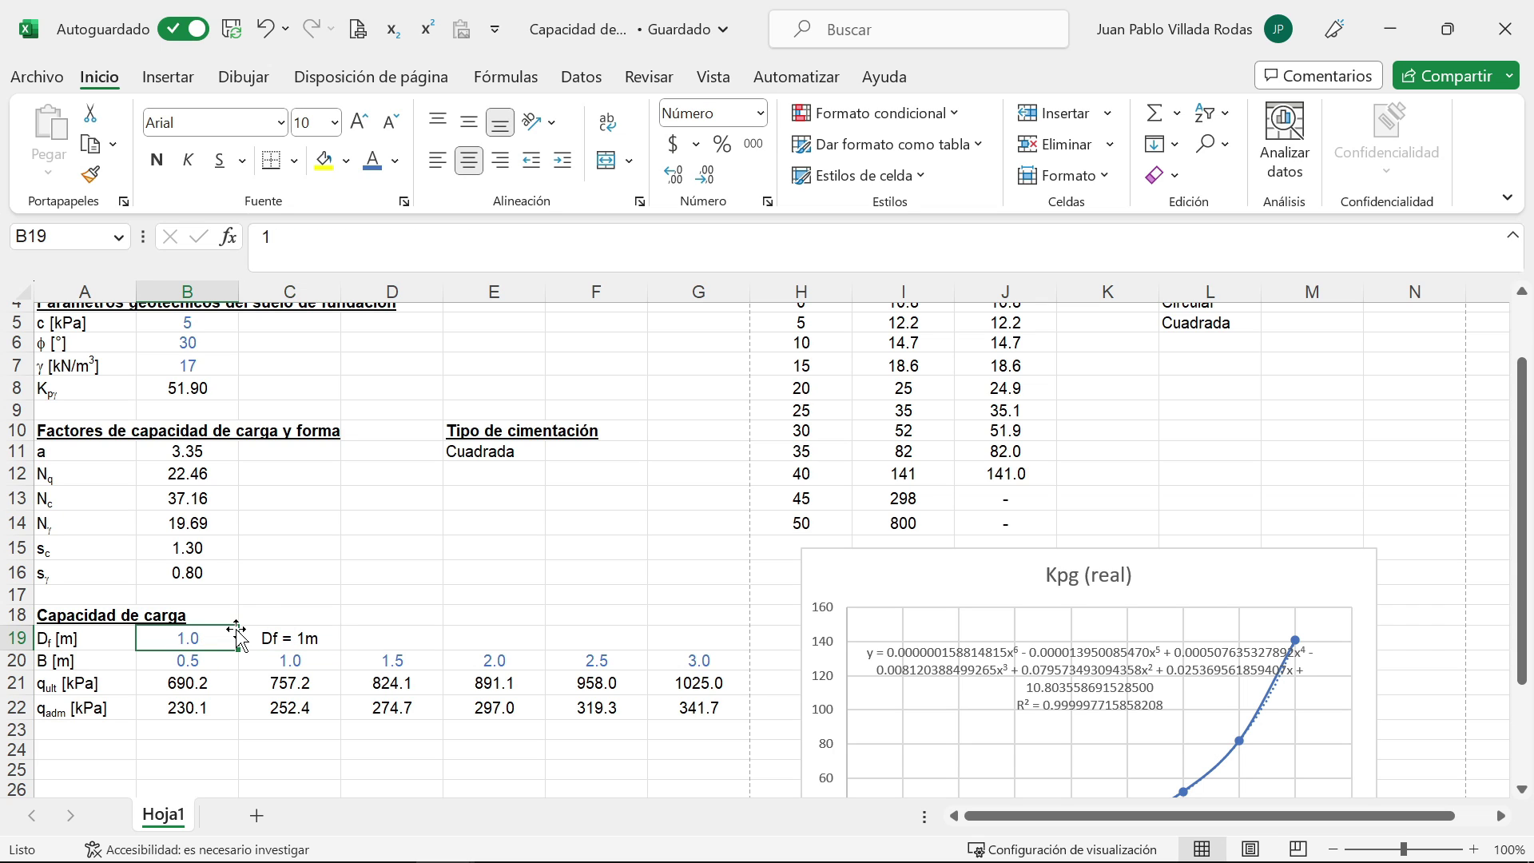
pyautogui.write('1.5')
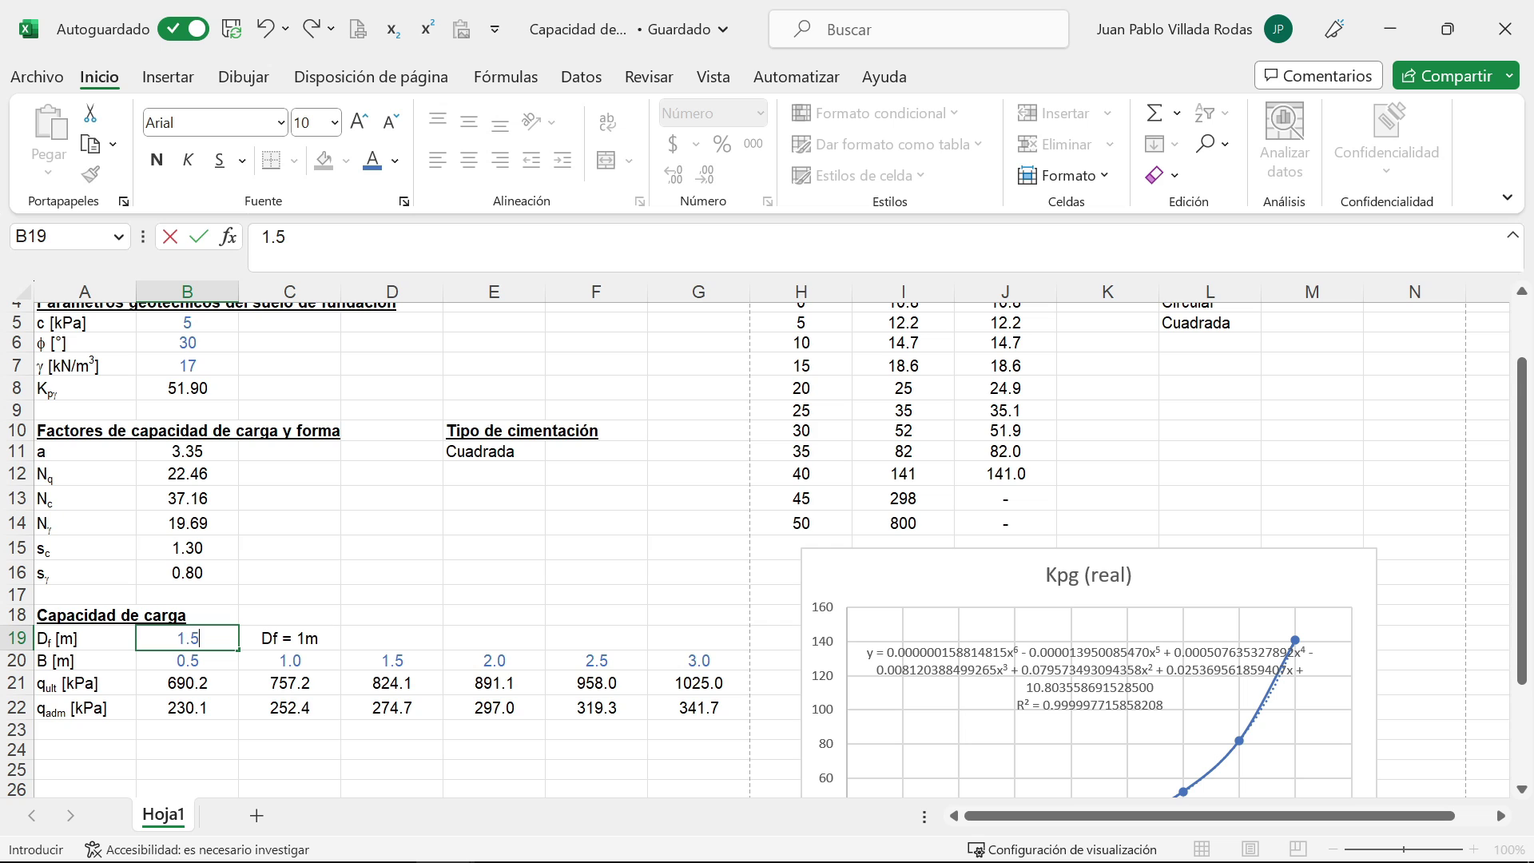
pyautogui.press('Return')
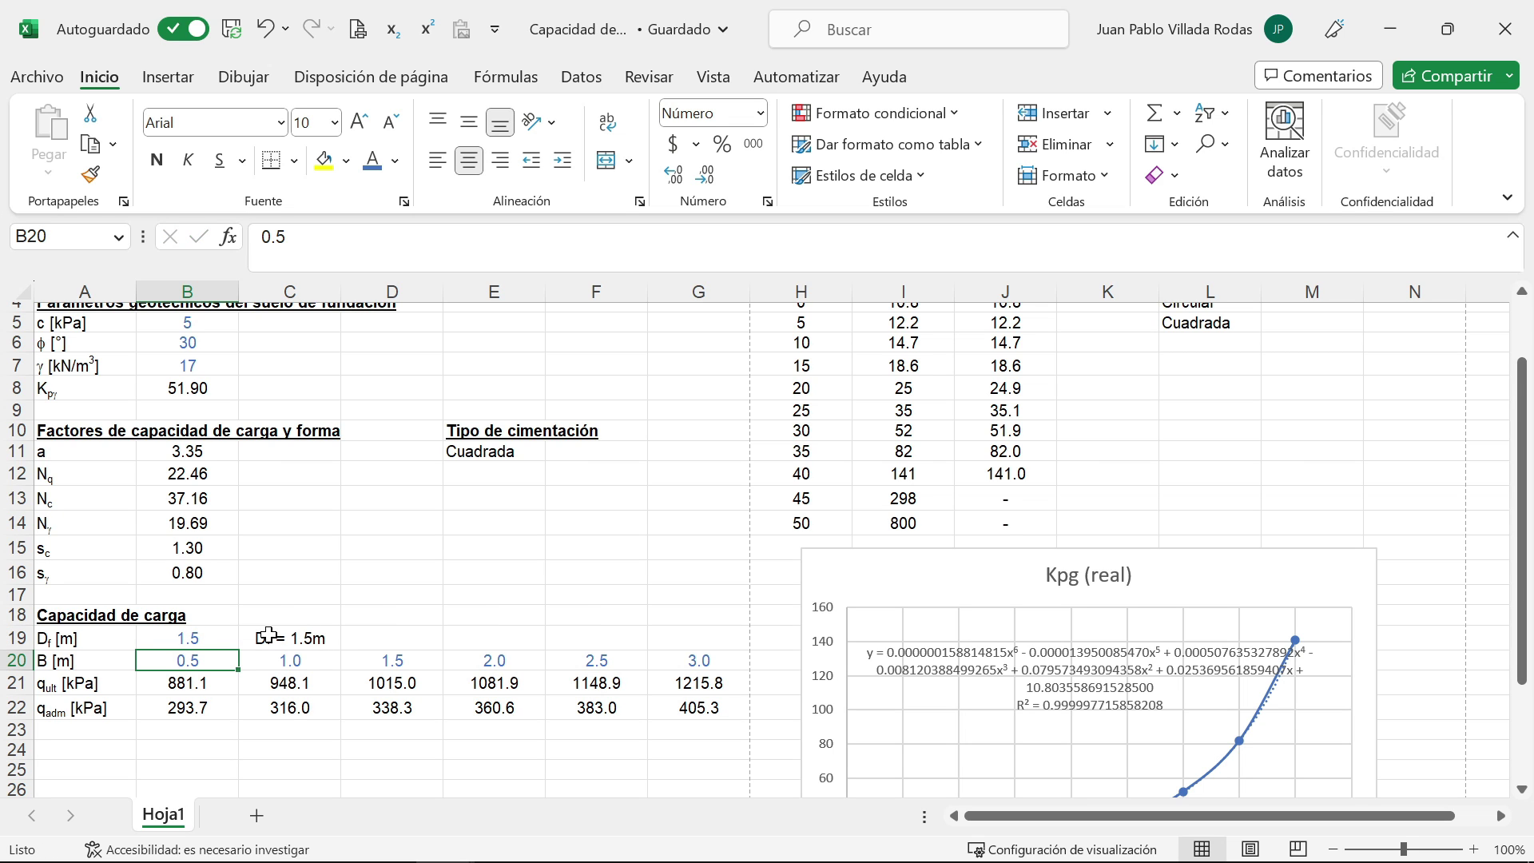
pyautogui.click(199, 638)
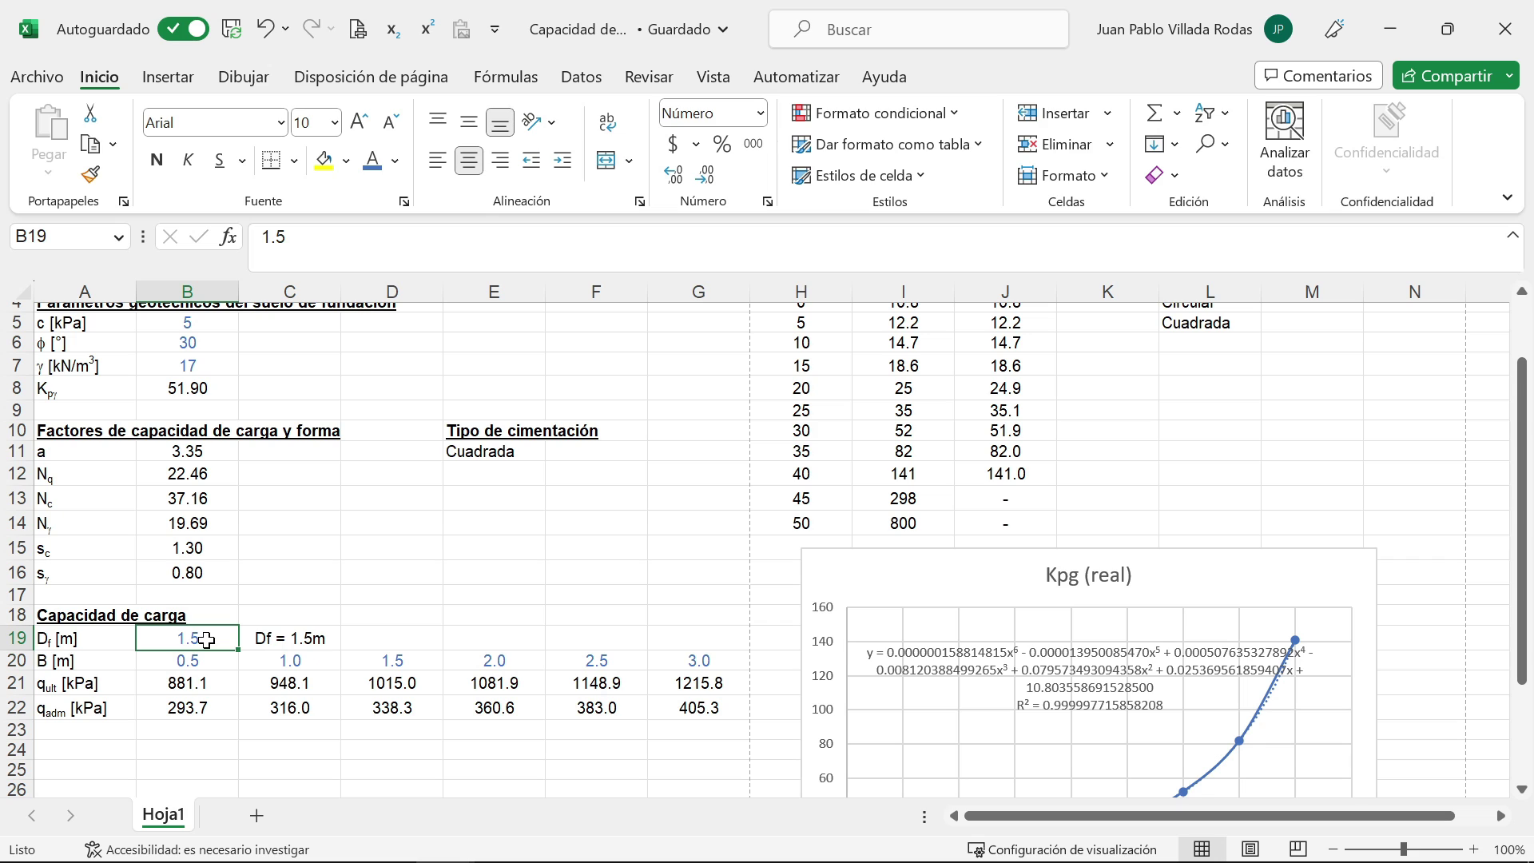
pyautogui.write('1')
pyautogui.press('Return')
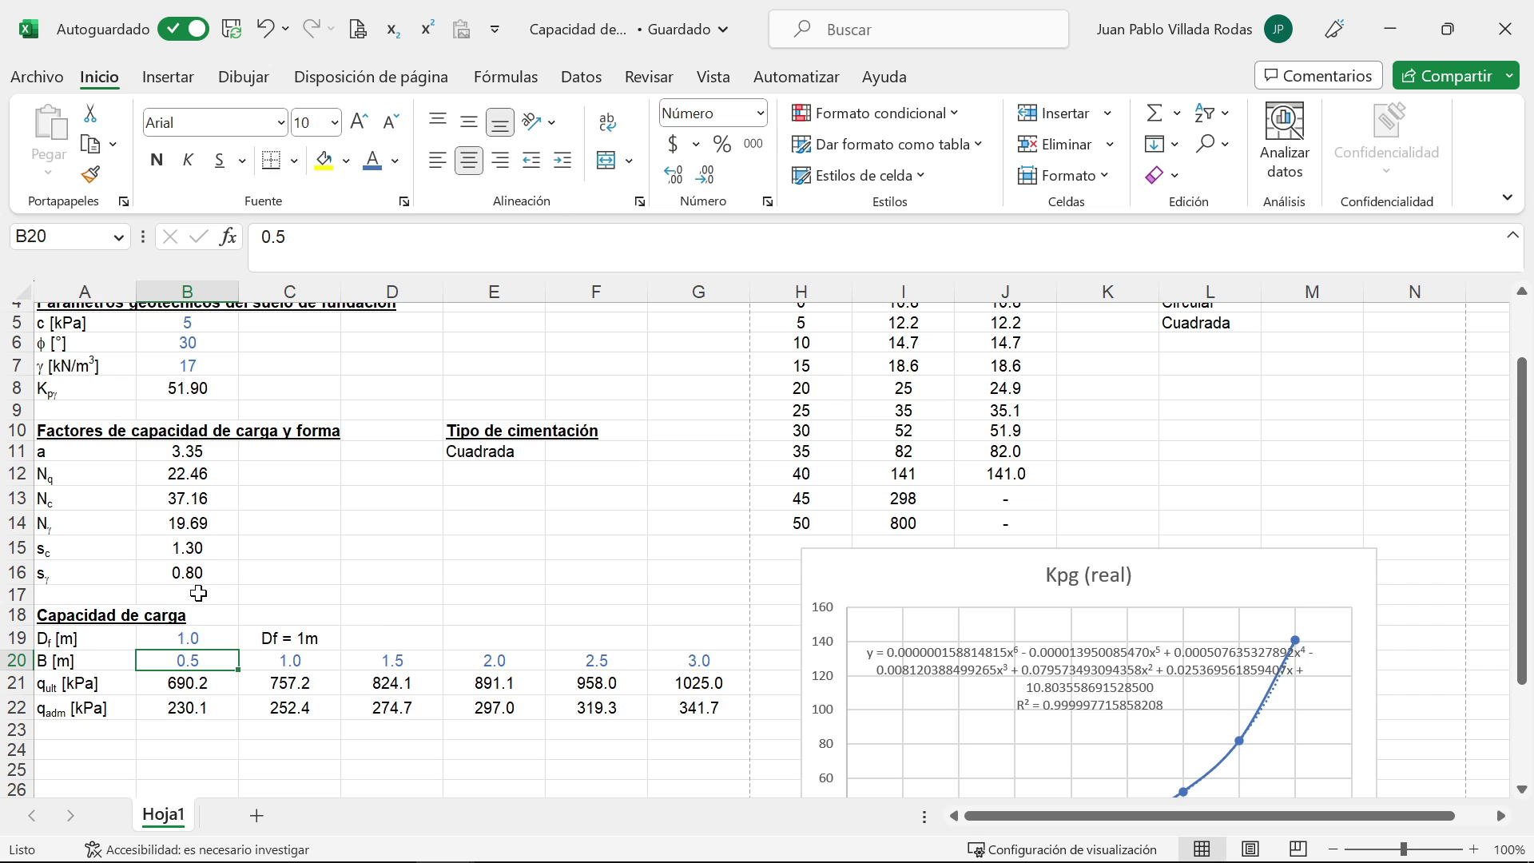
# Step: Copy the capacity block A19:G22 and paste it at A24 and again at A29
pyautogui.scroll(-1, 198, 592)
pyautogui.moveTo(88, 577); pyautogui.dragTo(691, 644)
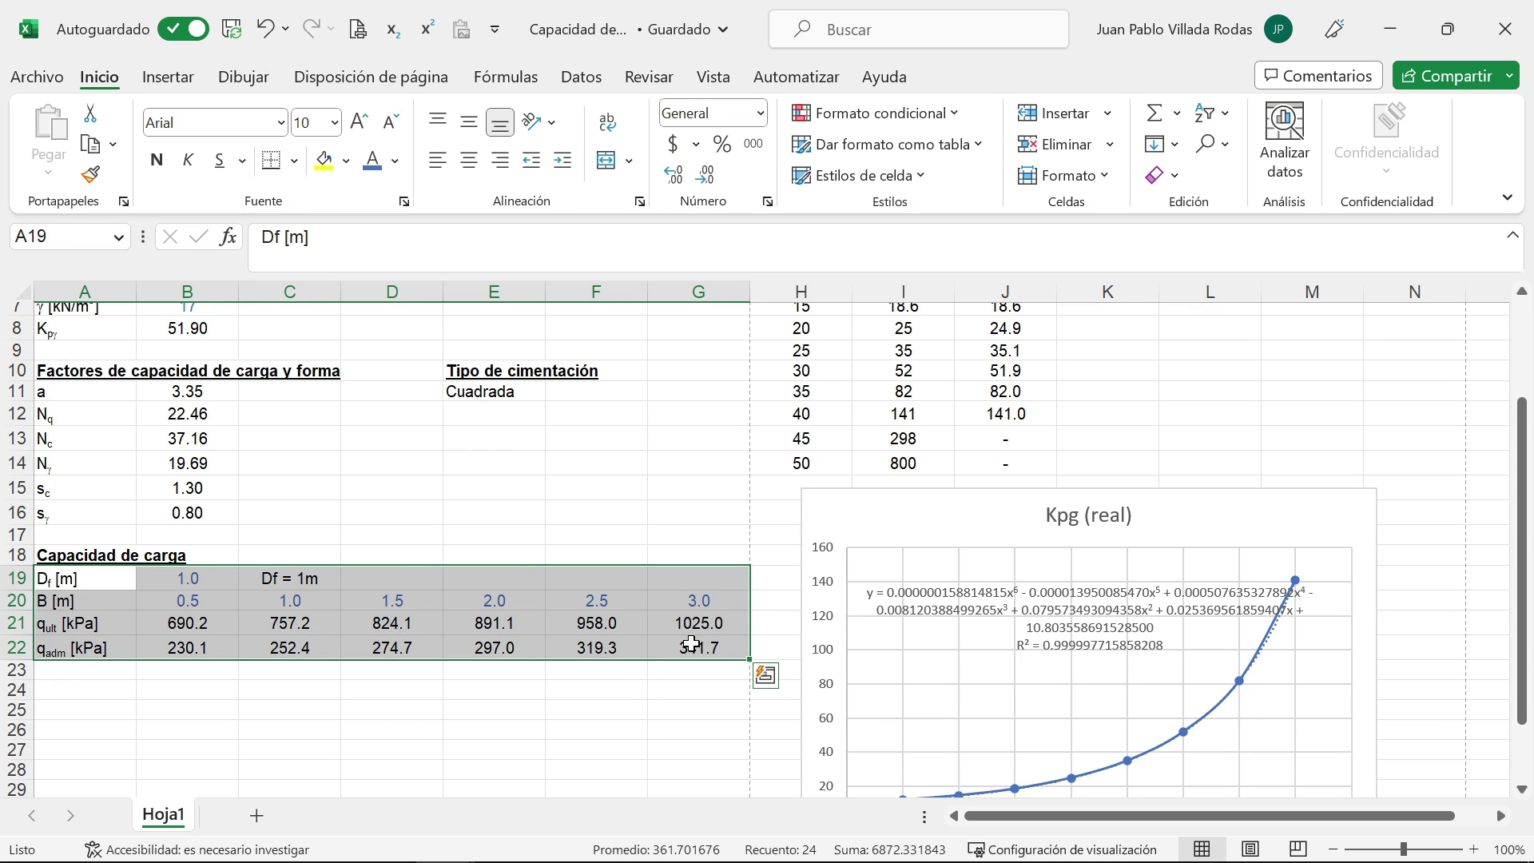
pyautogui.hotkey('ctrl', 'c')
pyautogui.click(90, 689)
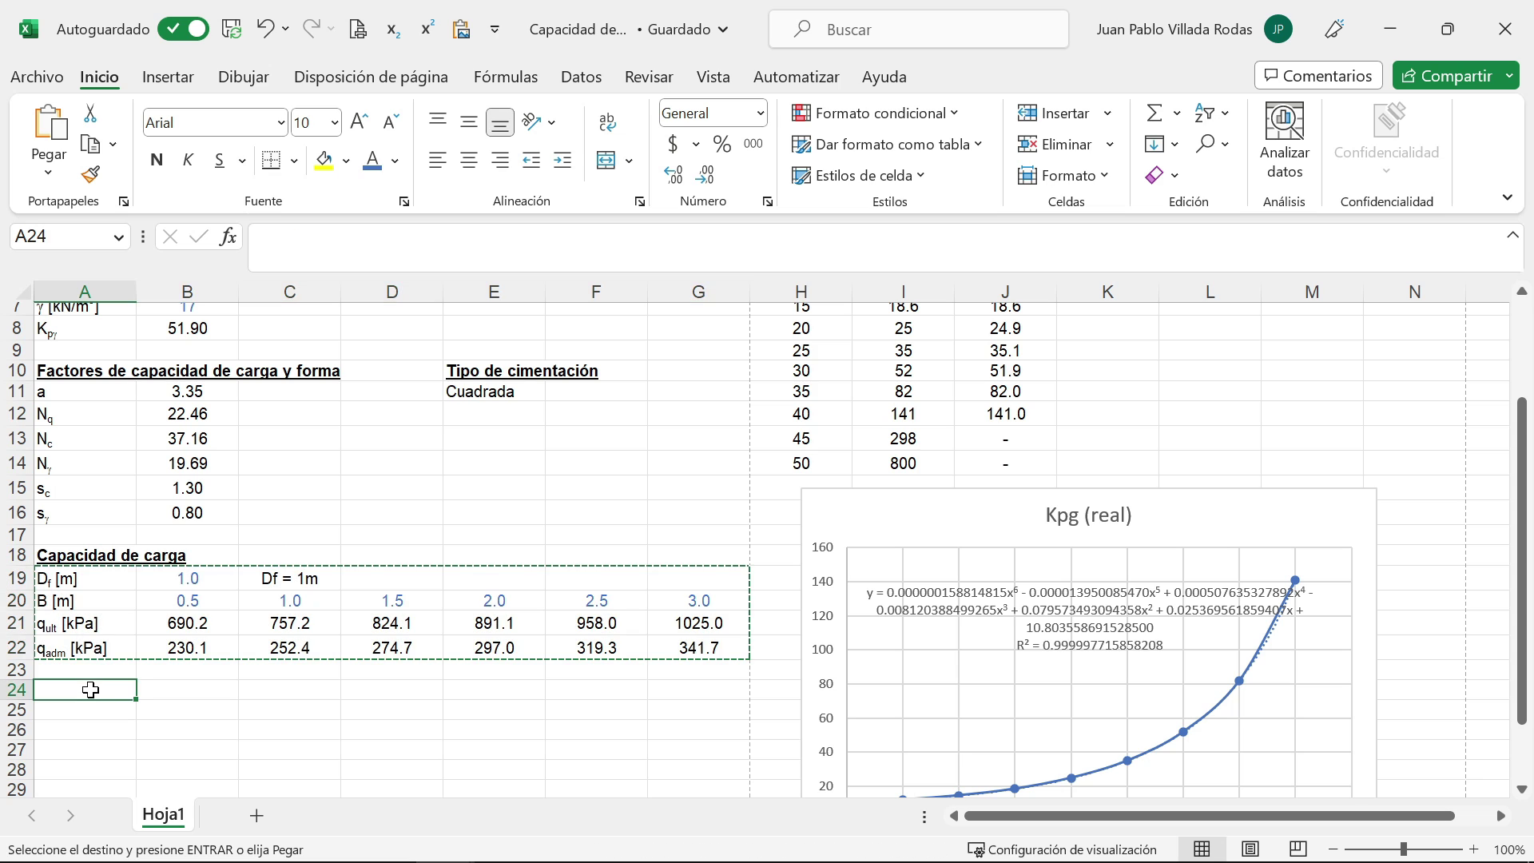
pyautogui.hotkey('ctrl', 'v')
pyautogui.scroll(-1, 90, 689)
pyautogui.click(95, 746)
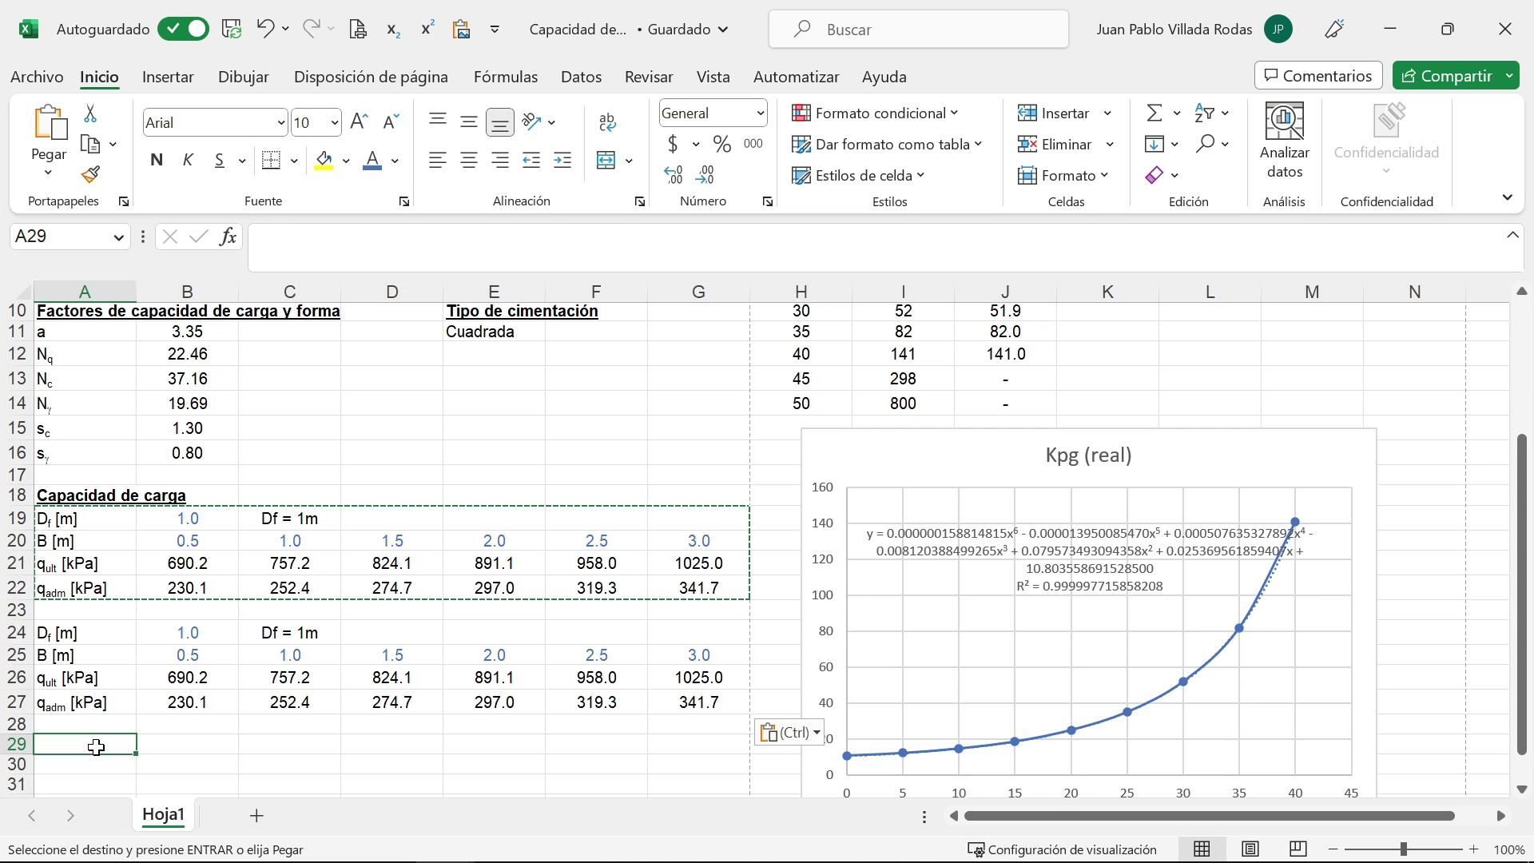
pyautogui.hotkey('ctrl', 'v')
pyautogui.scroll(-1, 185, 628)
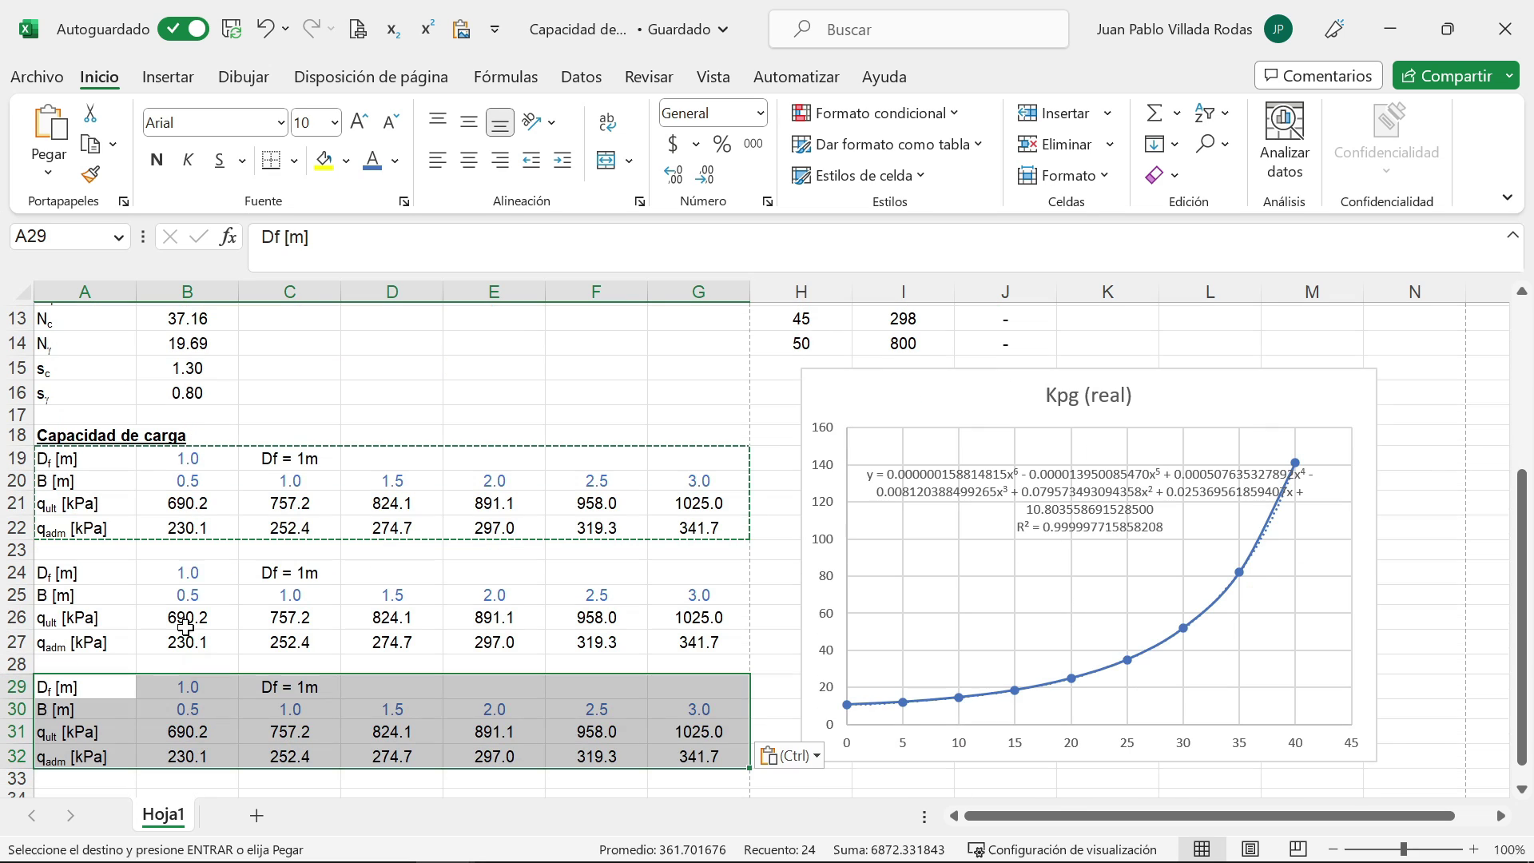
# Step: Set Df to 1.5 in B24 for the second block and to 2 in B29 for the third
pyautogui.click(189, 577)
pyautogui.write('1.')
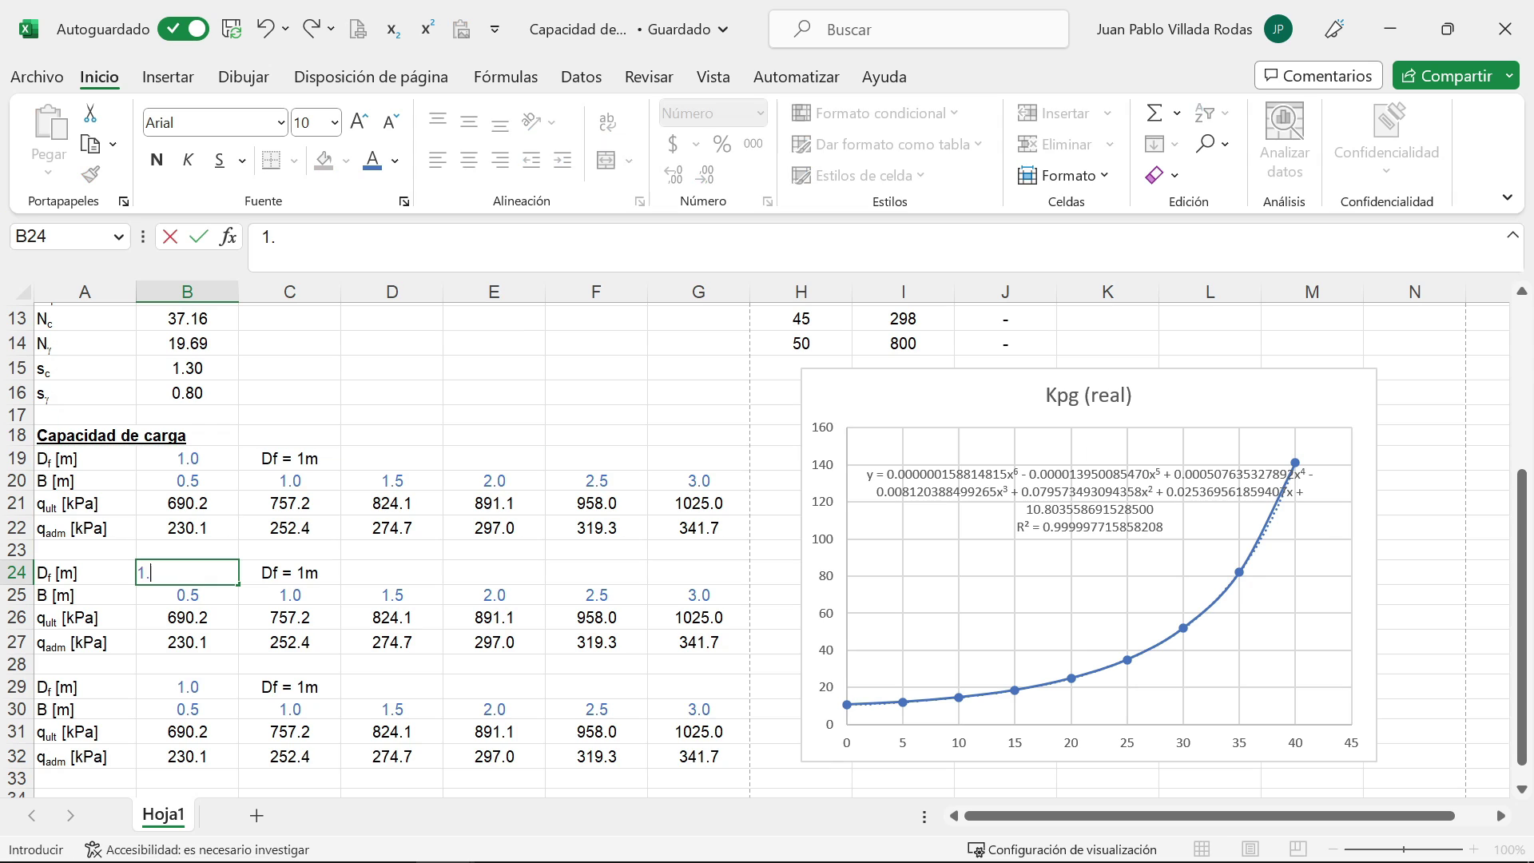
pyautogui.press('Return')
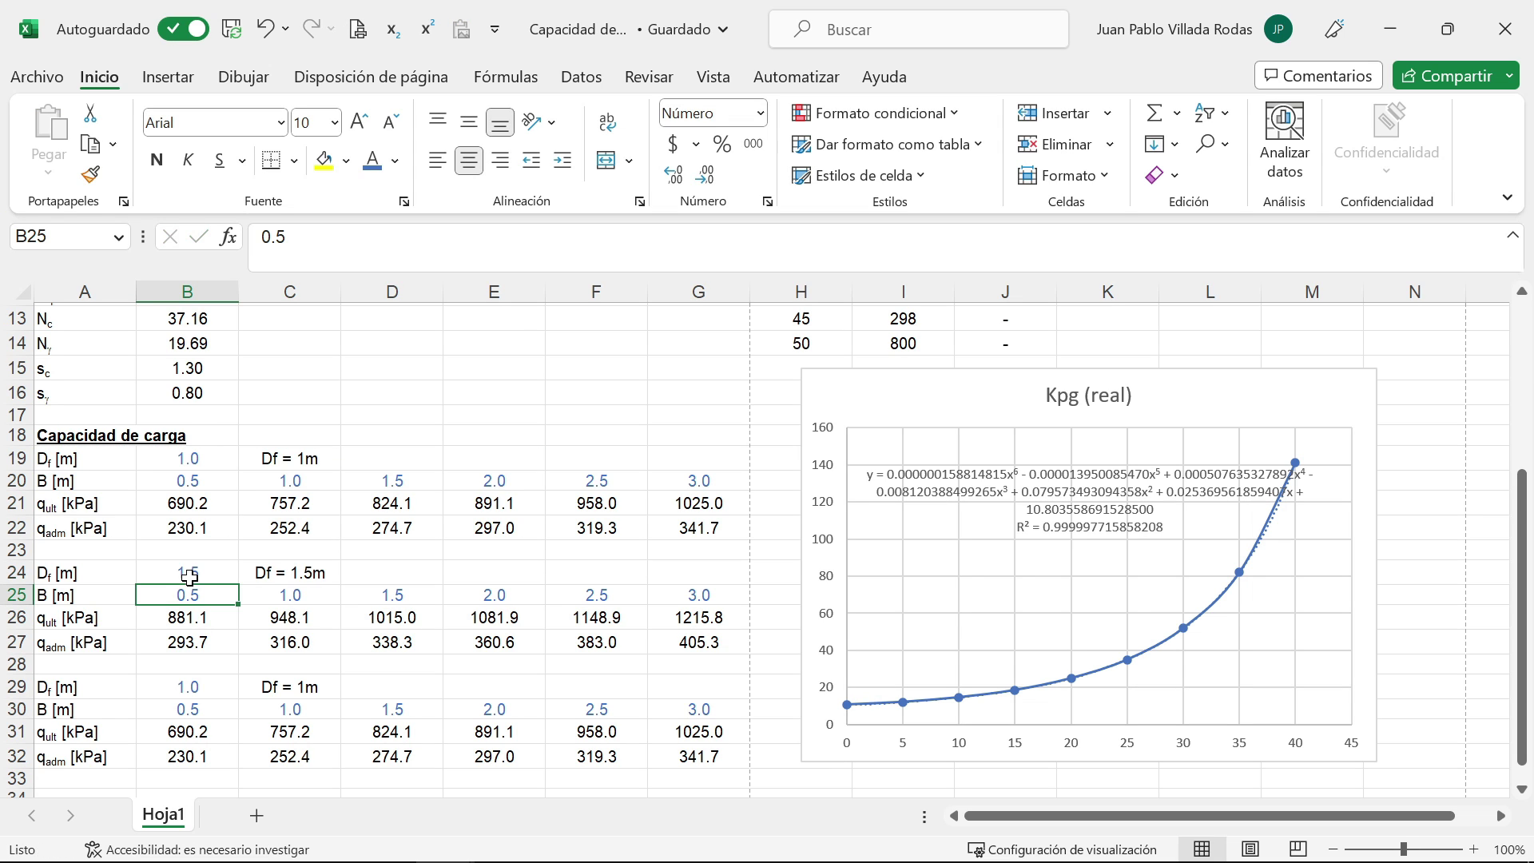
pyautogui.click(191, 690)
pyautogui.write('2')
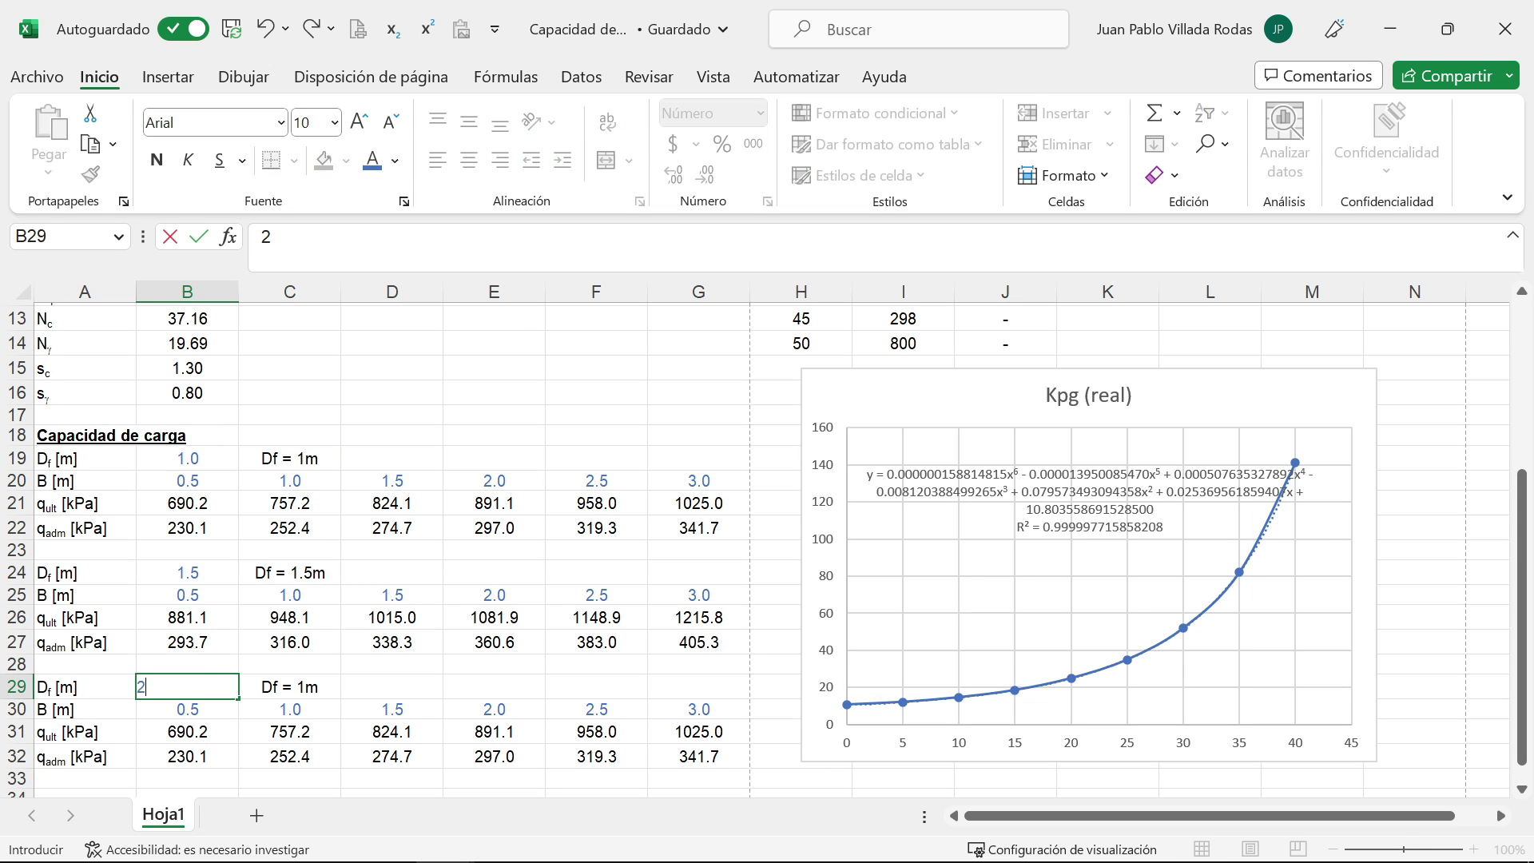
pyautogui.press('Return')
# Step: Review the B widths in B20:G20 and the Df values in B19, B24 and B29
pyautogui.scroll(-1, 254, 537)
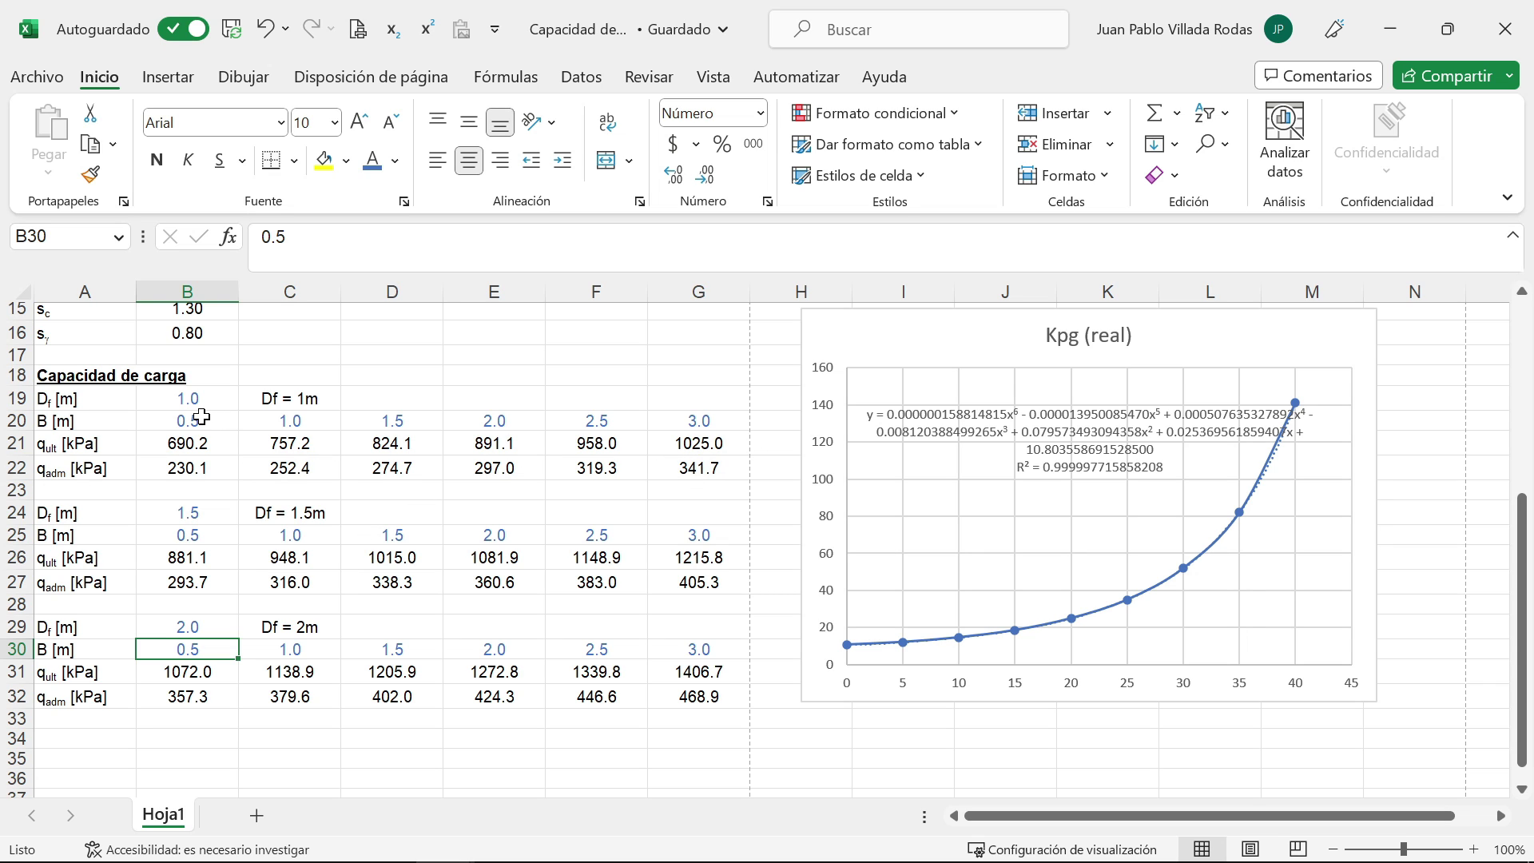
pyautogui.moveTo(201, 416); pyautogui.dragTo(689, 432)
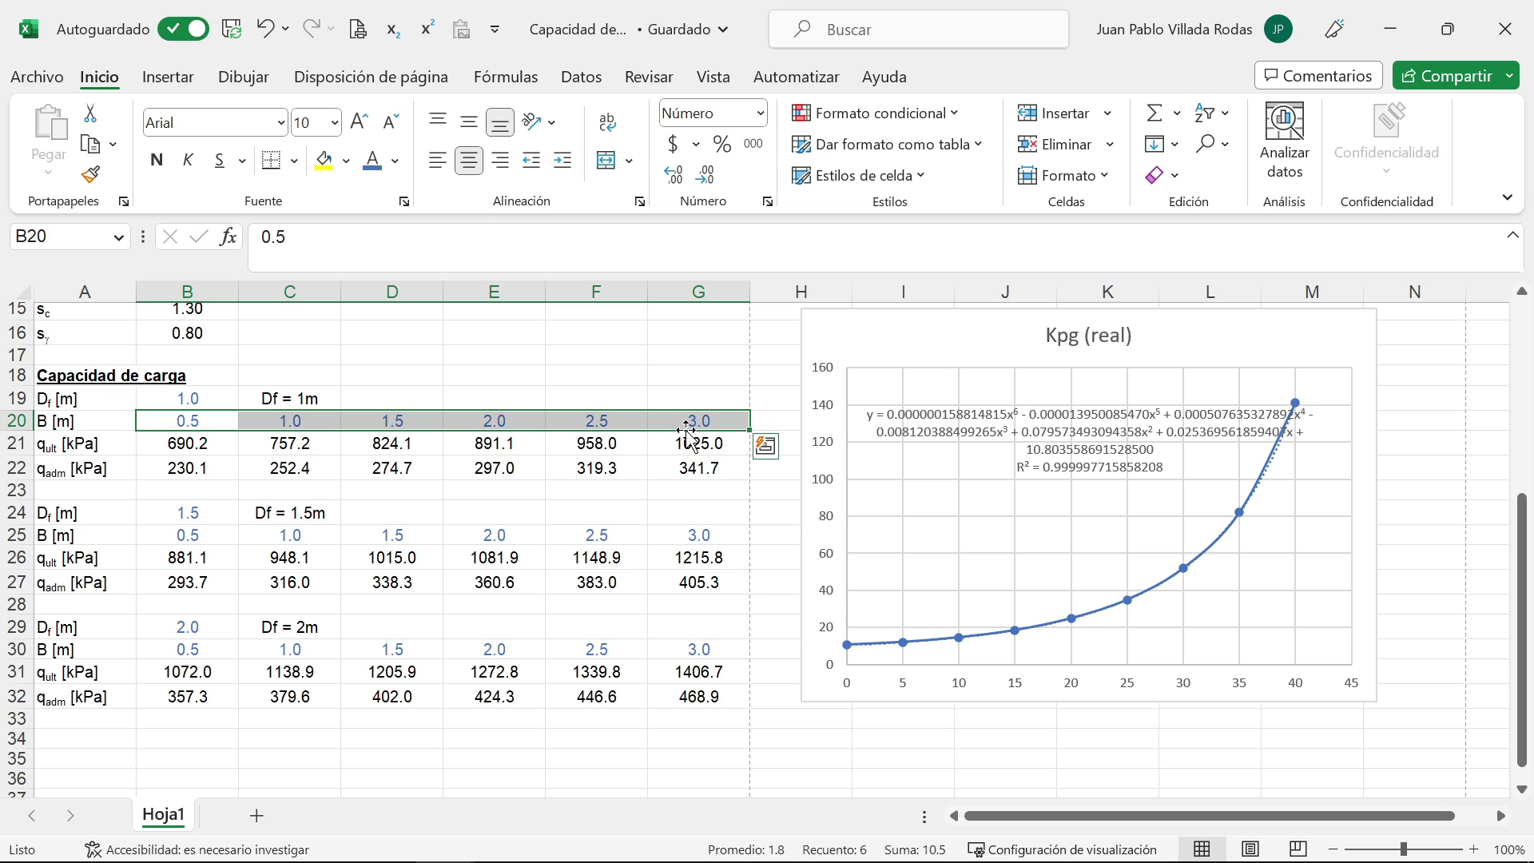
pyautogui.click(200, 394)
pyautogui.click(181, 519)
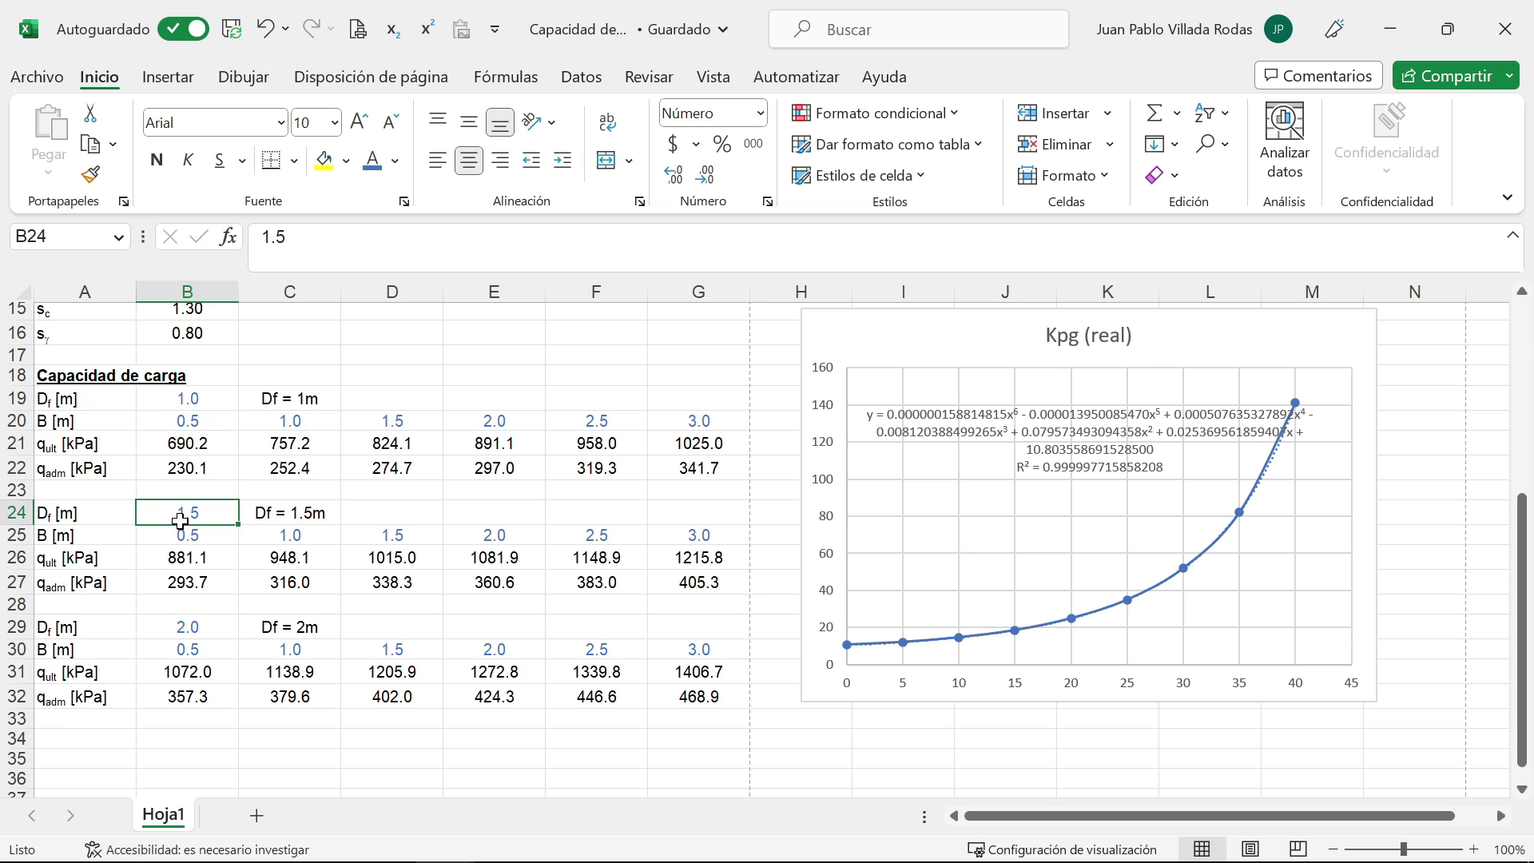
pyautogui.click(199, 628)
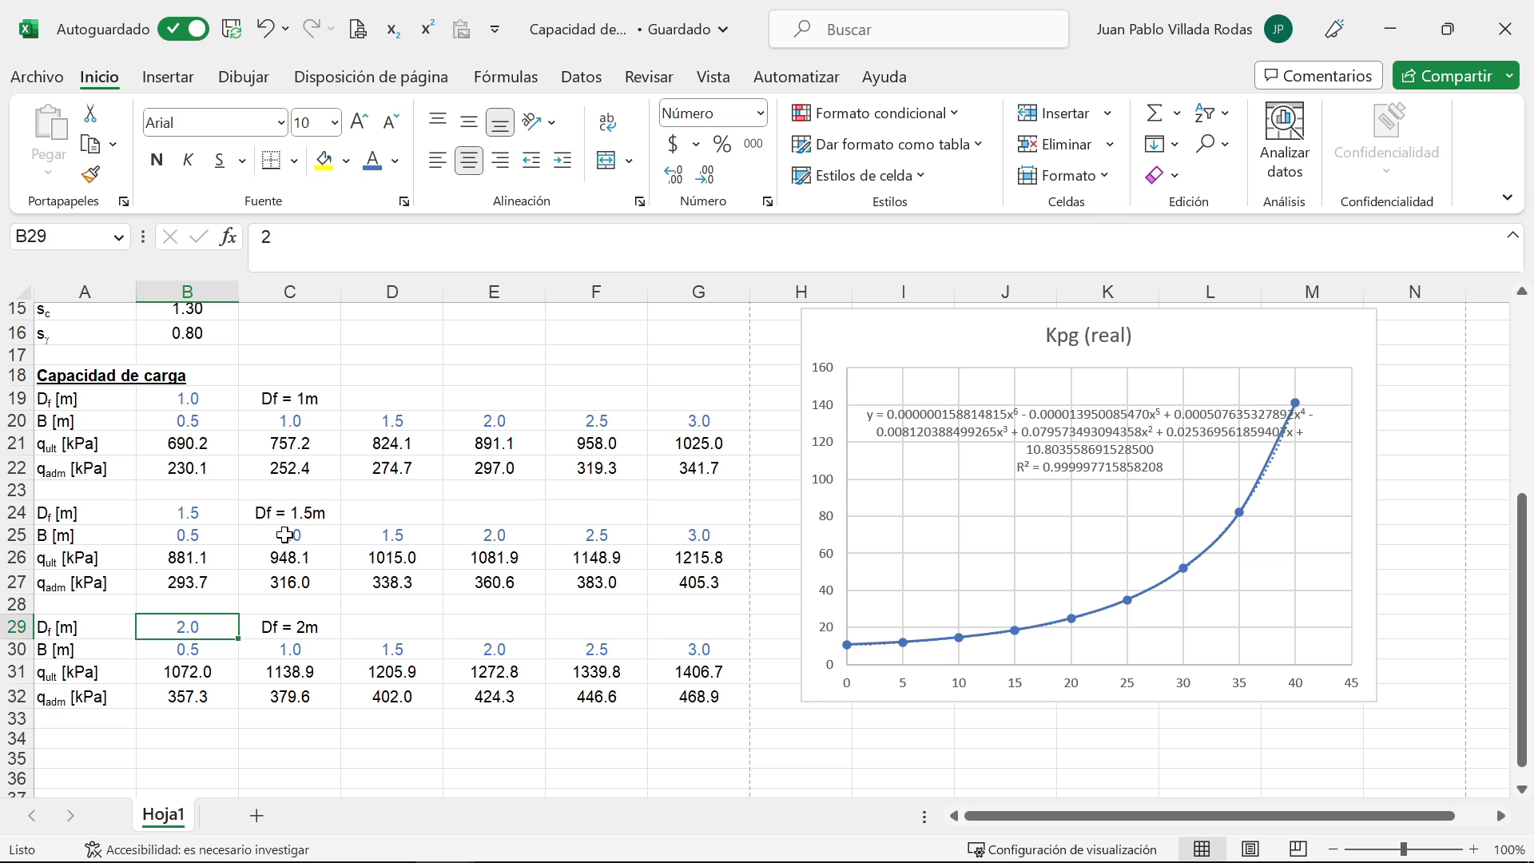
# Step: Insert an empty scatter chart with smooth lines and markers and place it just below the third capacity block, from row 34
pyautogui.scroll(-2, 206, 621)
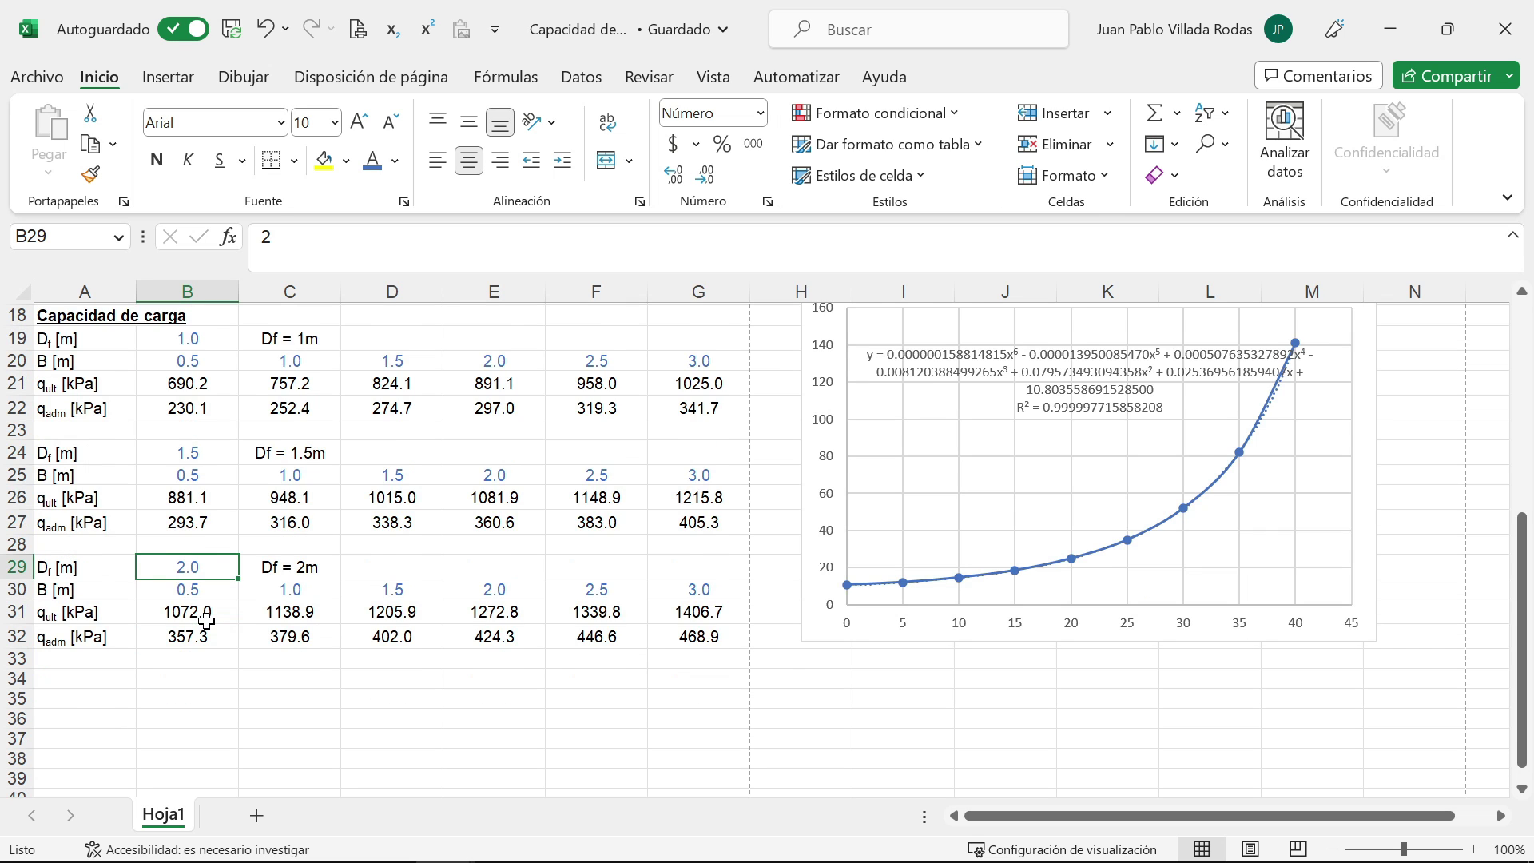
pyautogui.click(152, 617)
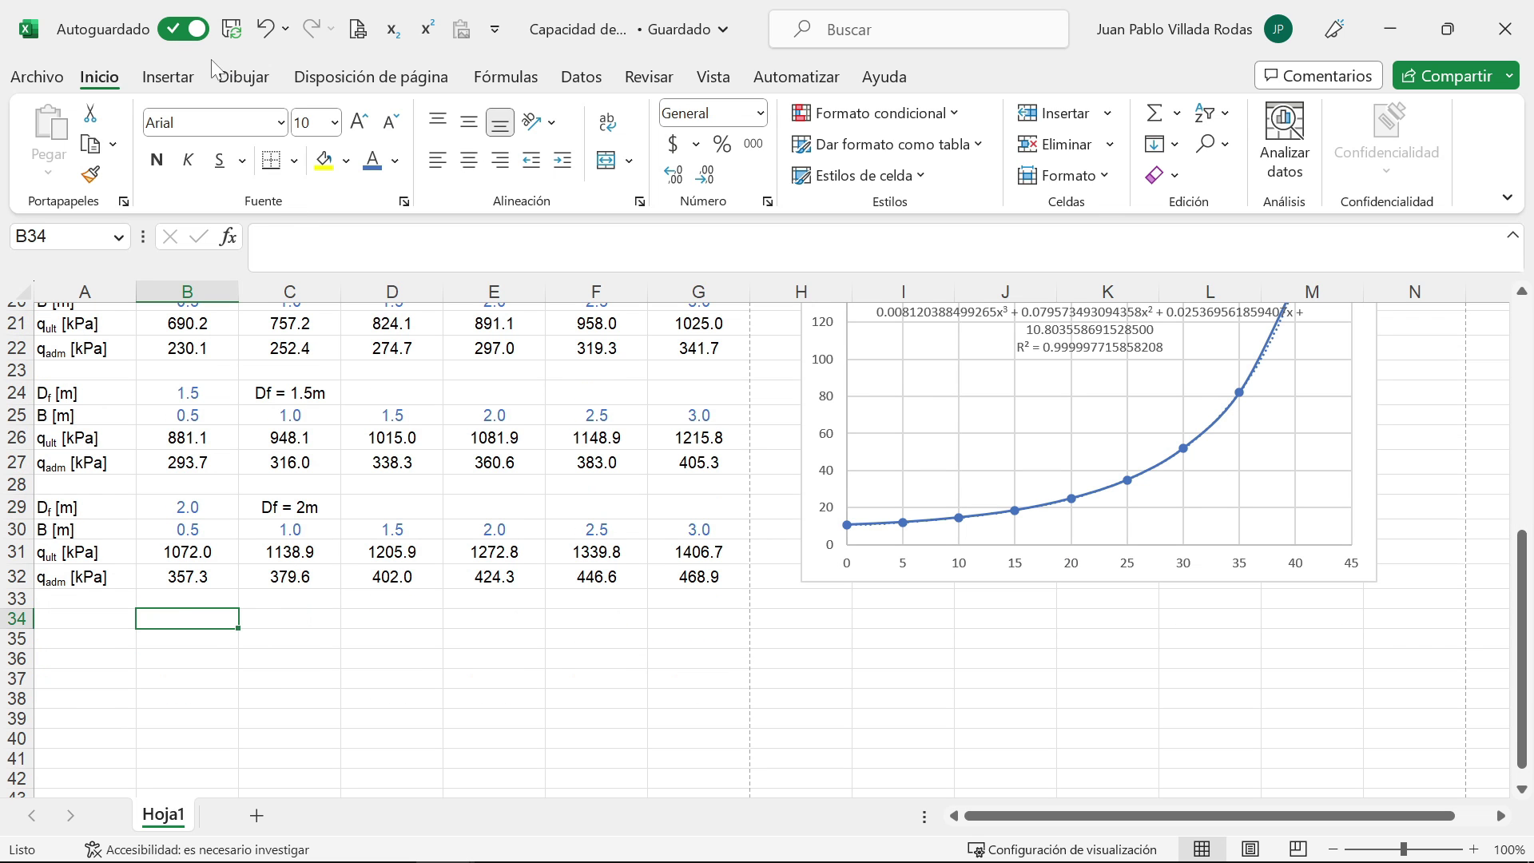
pyautogui.click(181, 83)
pyautogui.click(677, 175)
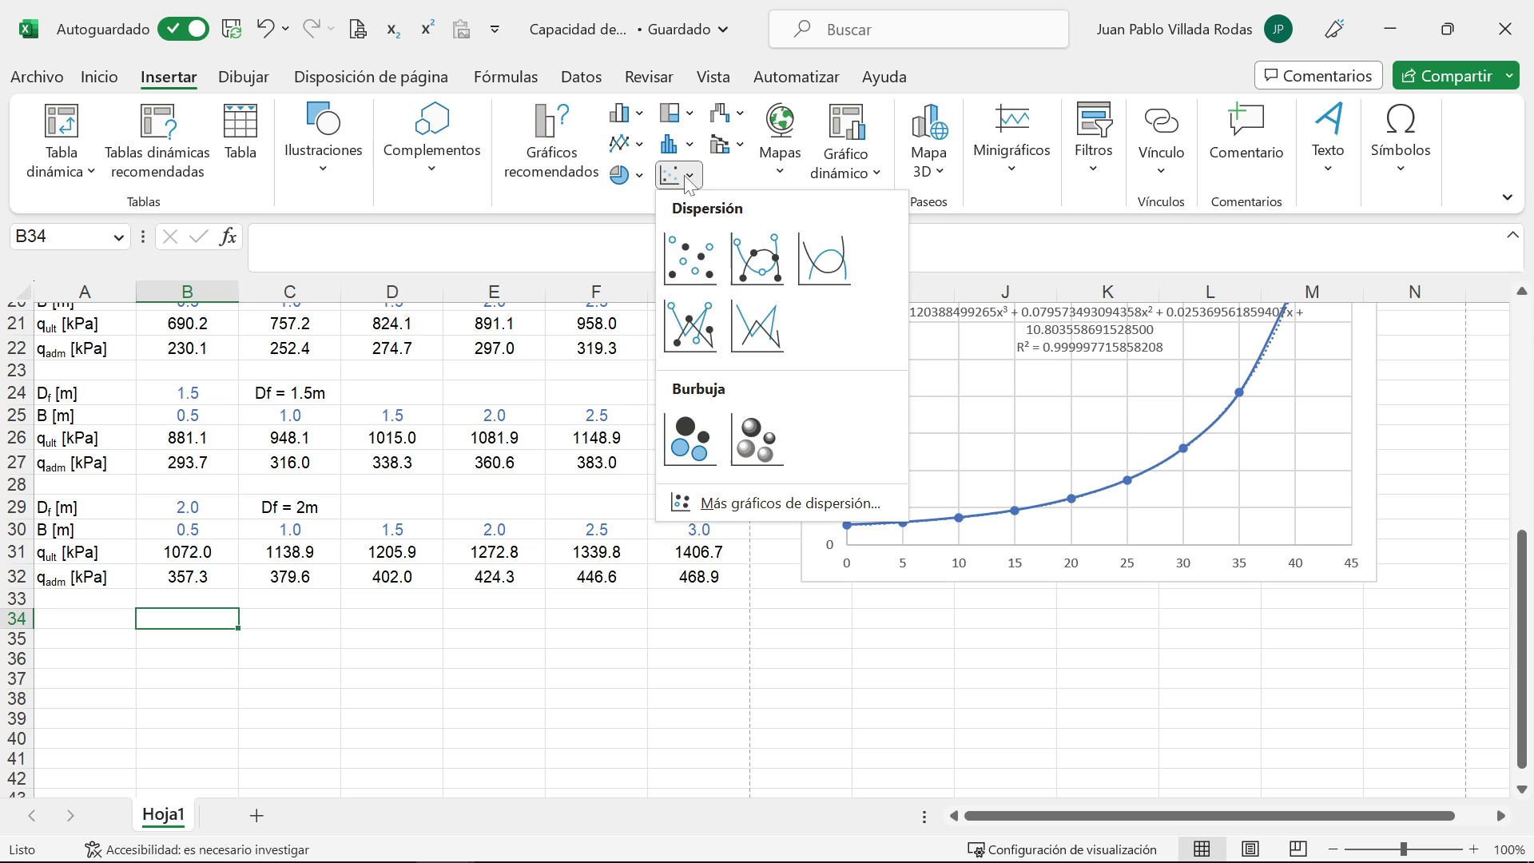
pyautogui.click(753, 261)
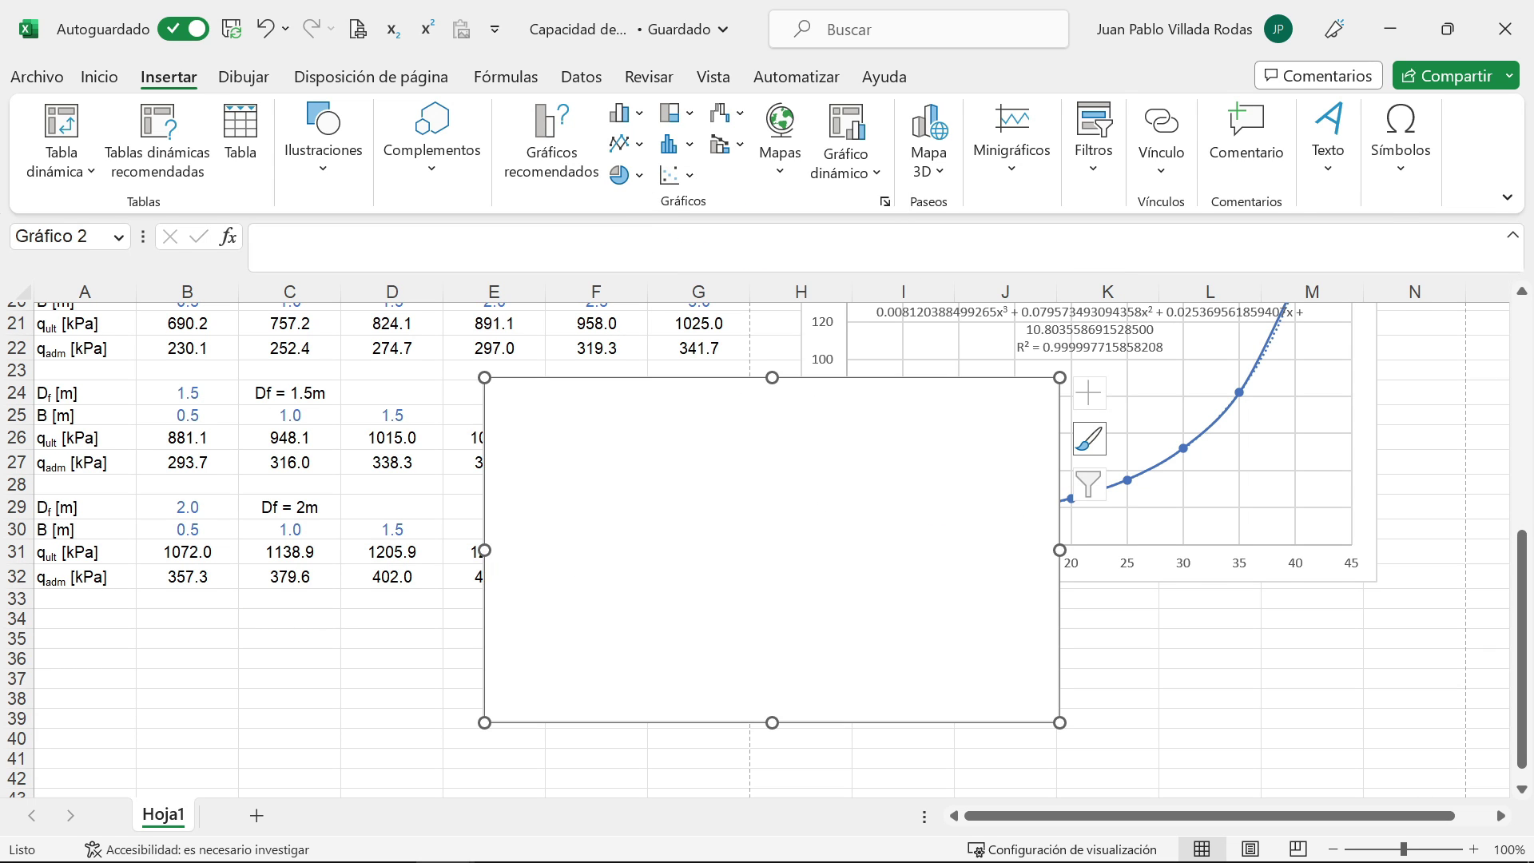
pyautogui.moveTo(580, 467); pyautogui.dragTo(140, 685)
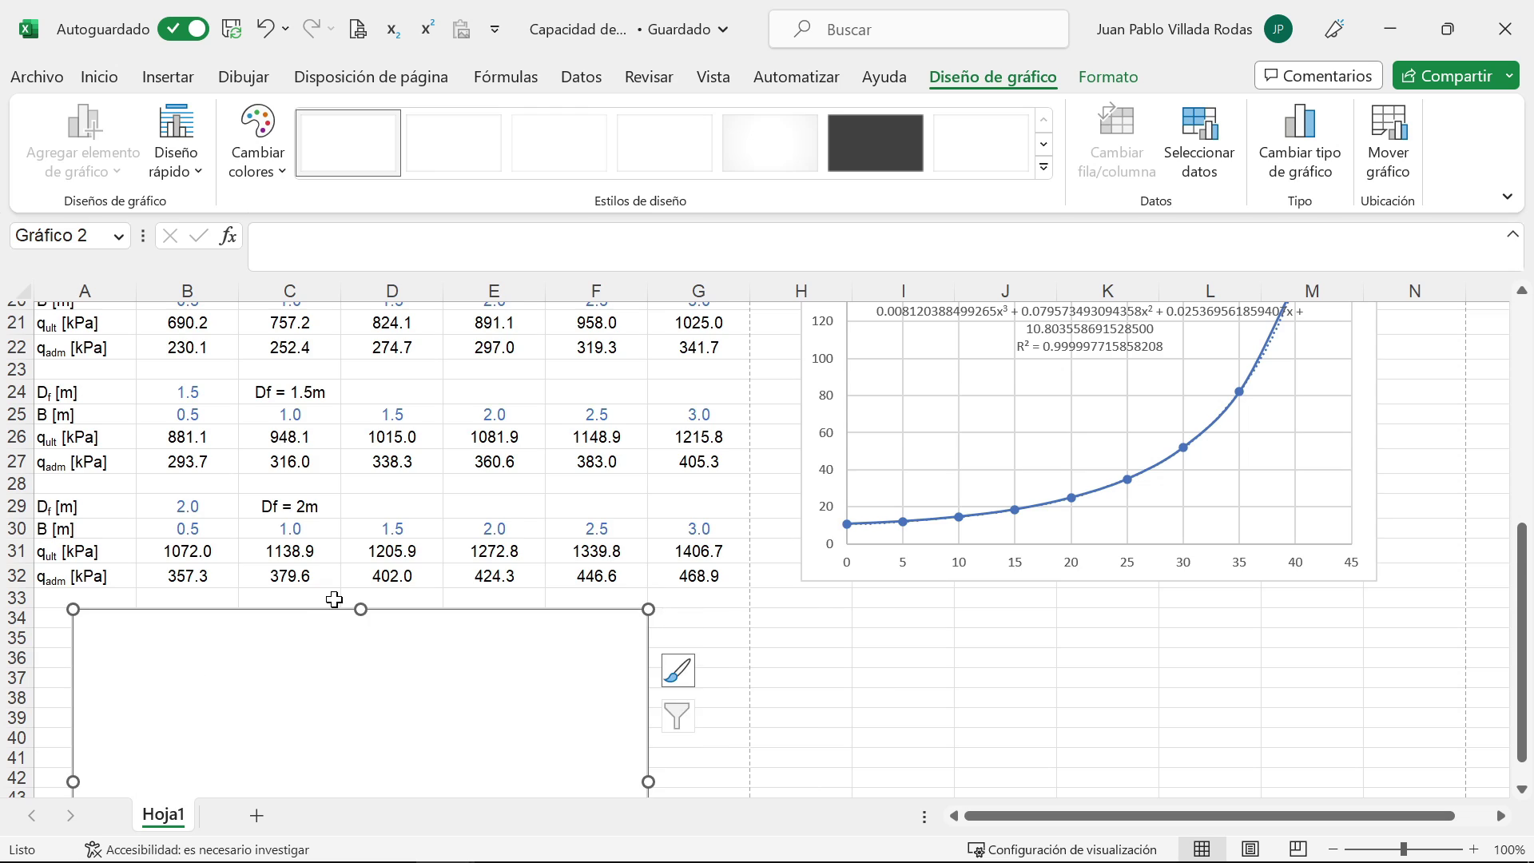
pyautogui.scroll(-3, 335, 602)
pyautogui.moveTo(366, 538)
pyautogui.mouseDown()
pyautogui.moveTo(377, 518)
pyautogui.moveTo(379, 535)
pyautogui.mouseUp()
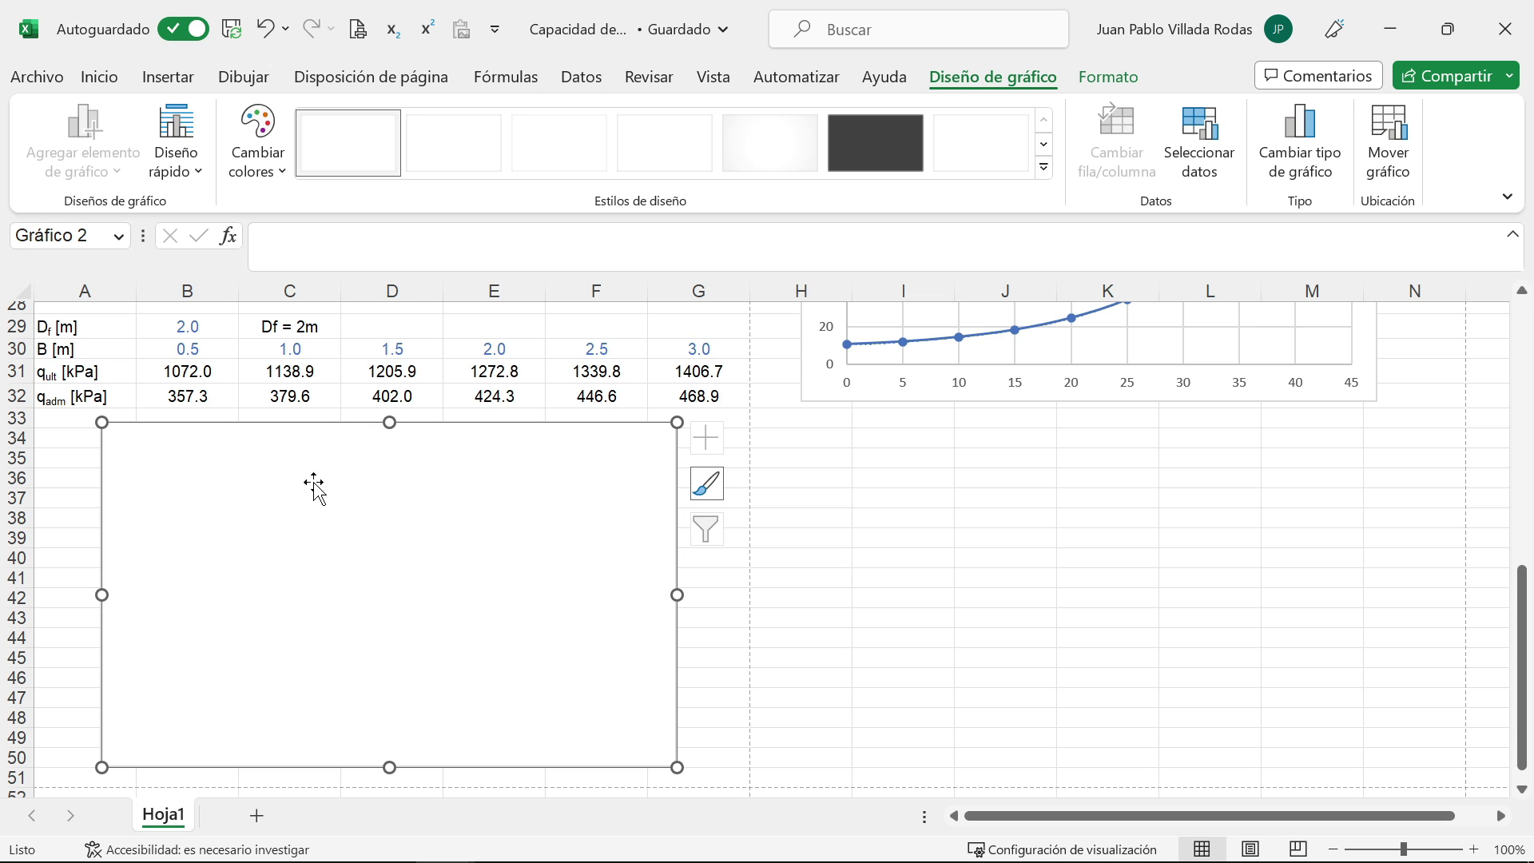
# Step: Add a chart series named from C19, with the B widths B20:G20 as X values and the allowable capacities B22:G22 as Y values
pyautogui.click(1201, 137)
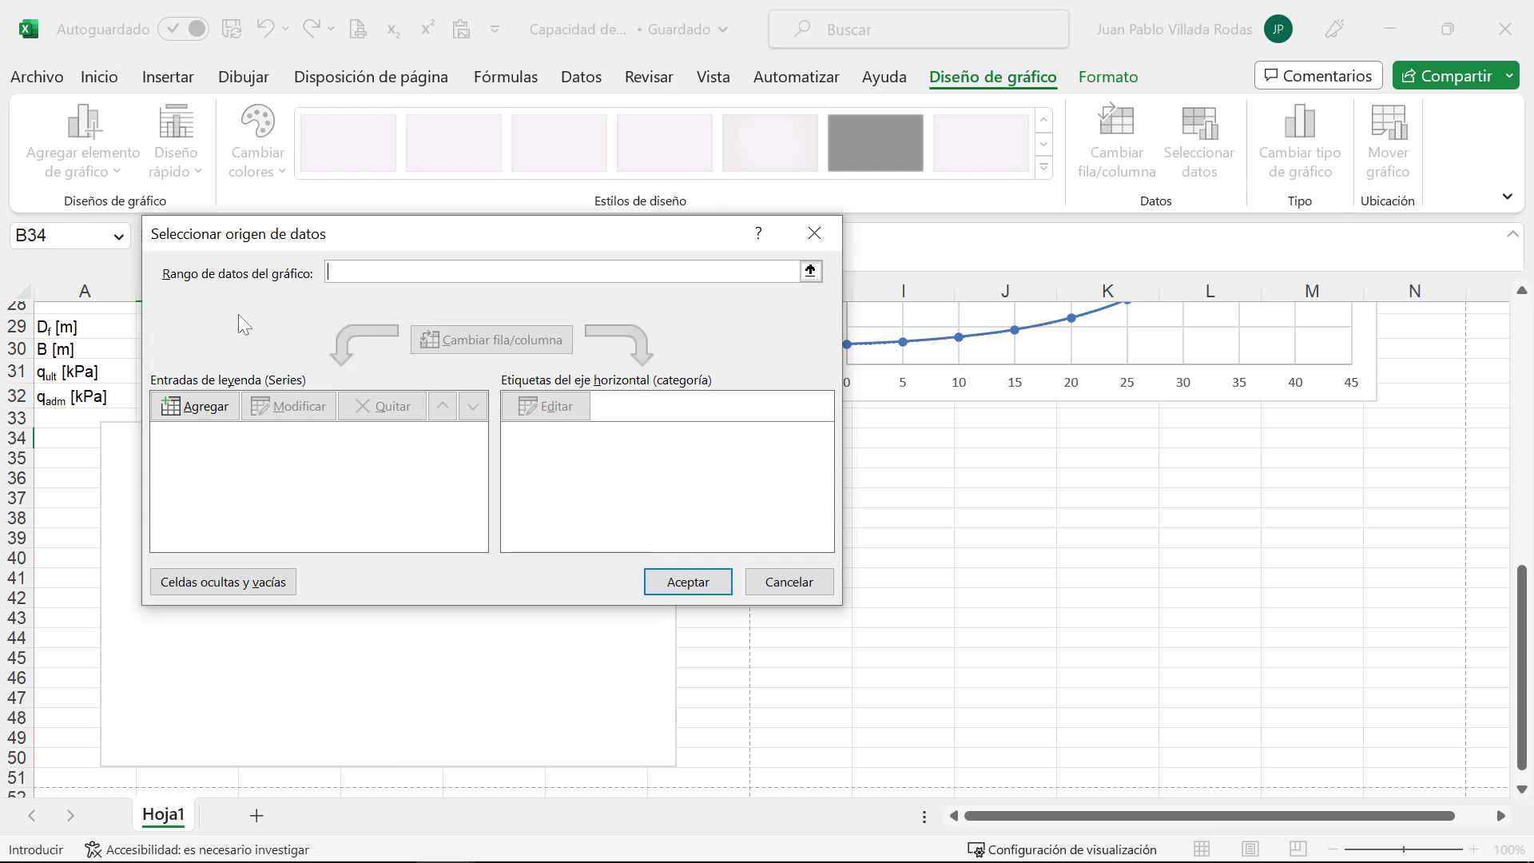
pyautogui.click(196, 405)
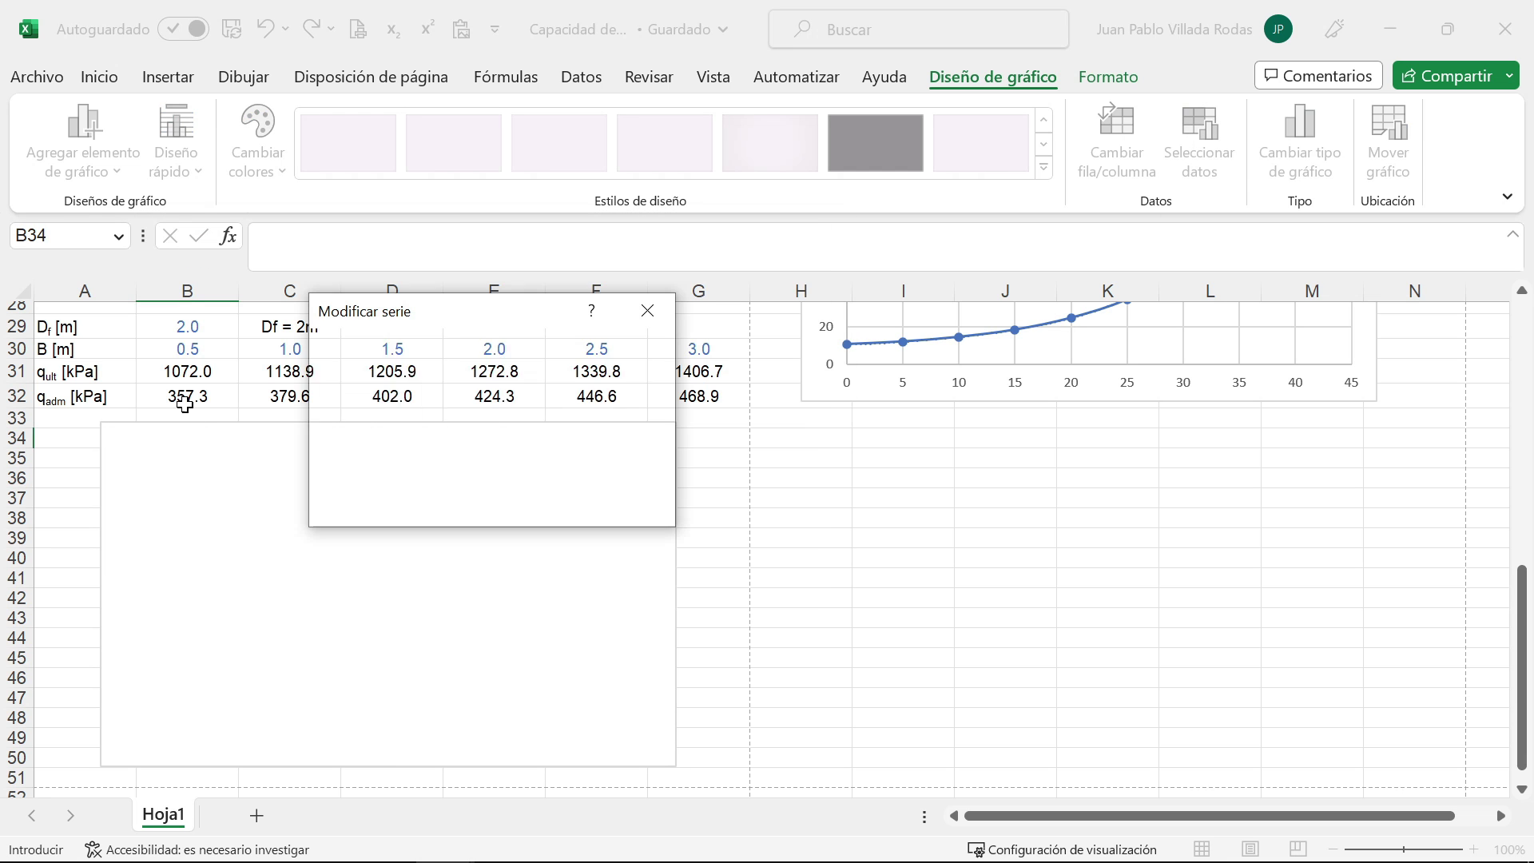
pyautogui.moveTo(385, 322); pyautogui.dragTo(912, 395)
pyautogui.scroll(3, 722, 406)
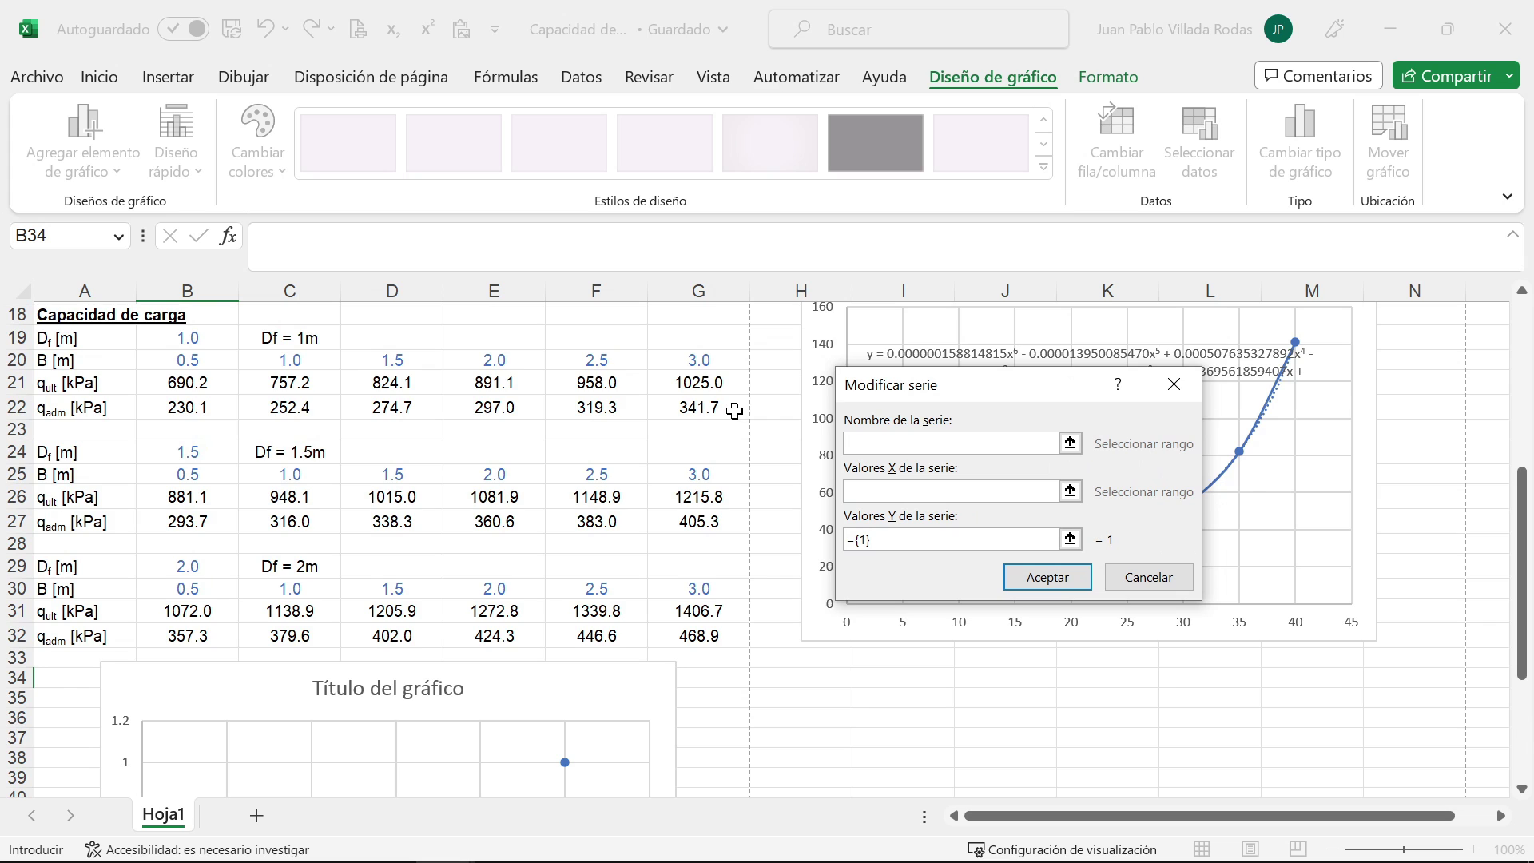
pyautogui.click(278, 393)
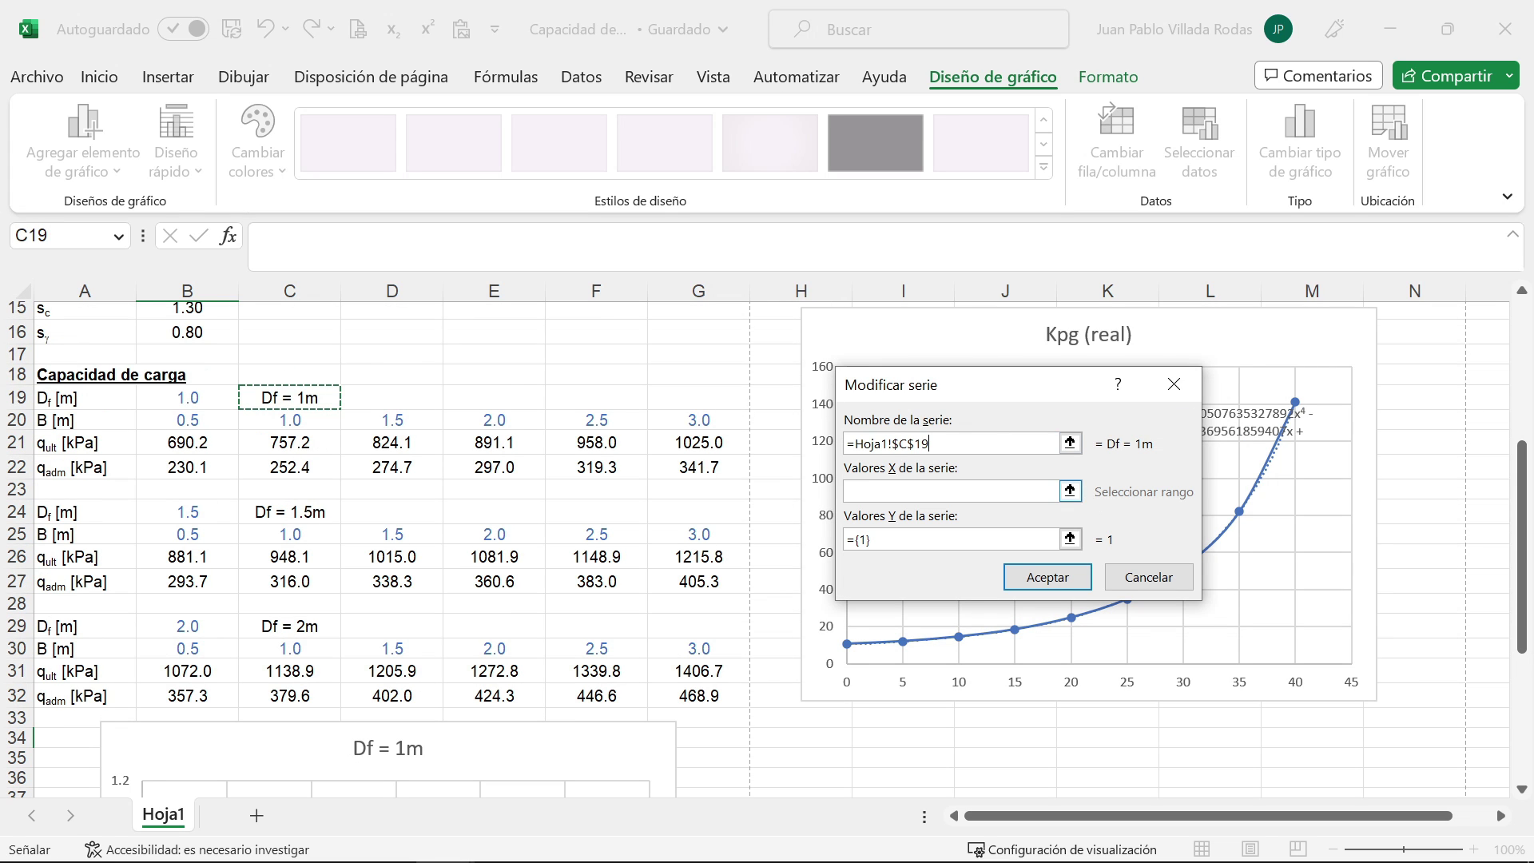
pyautogui.click(1070, 490)
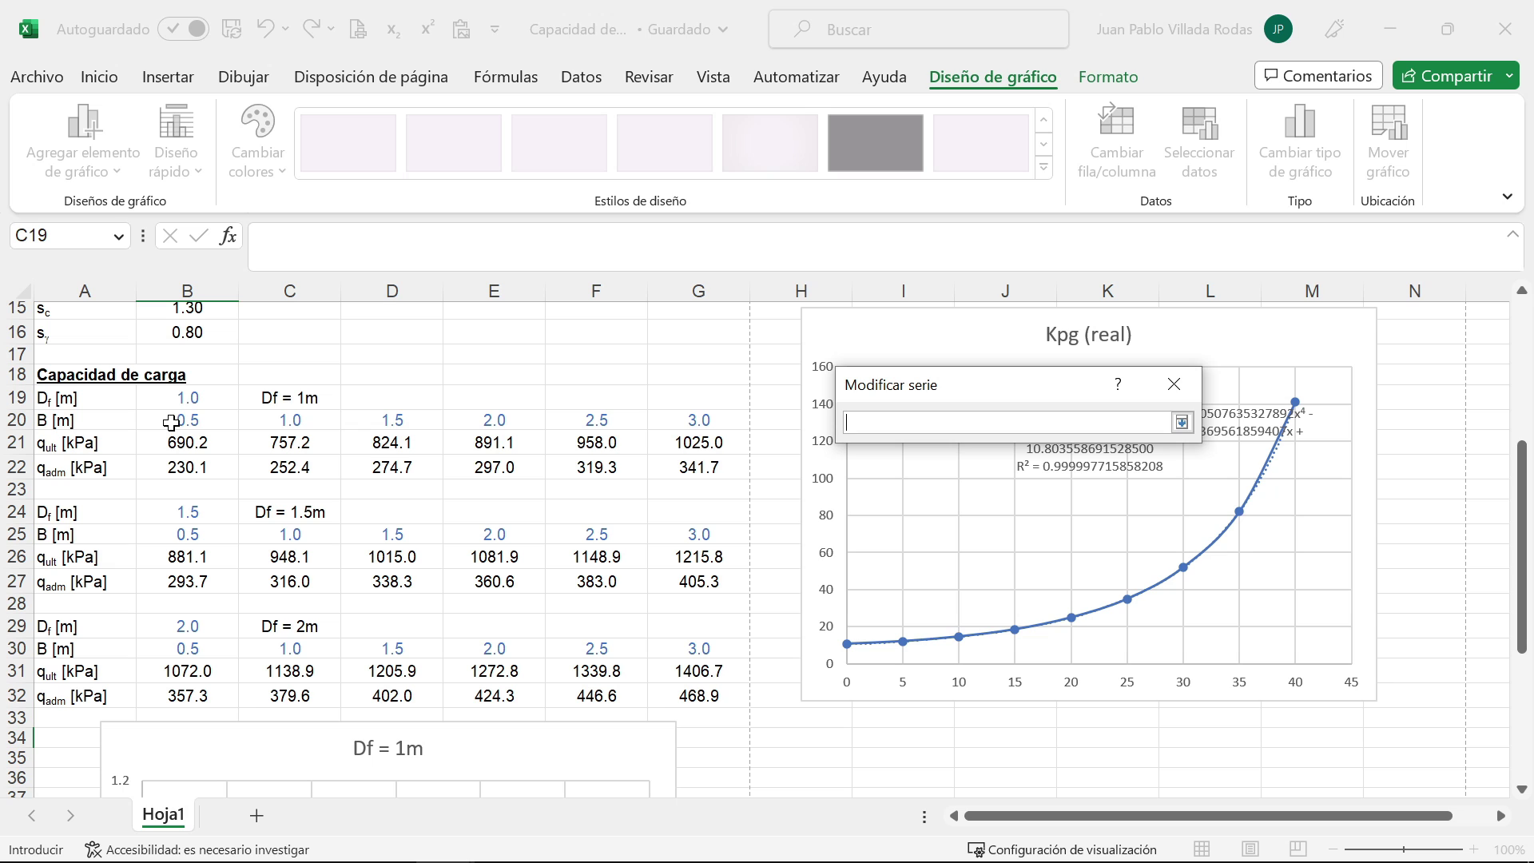
pyautogui.moveTo(169, 423); pyautogui.dragTo(652, 422)
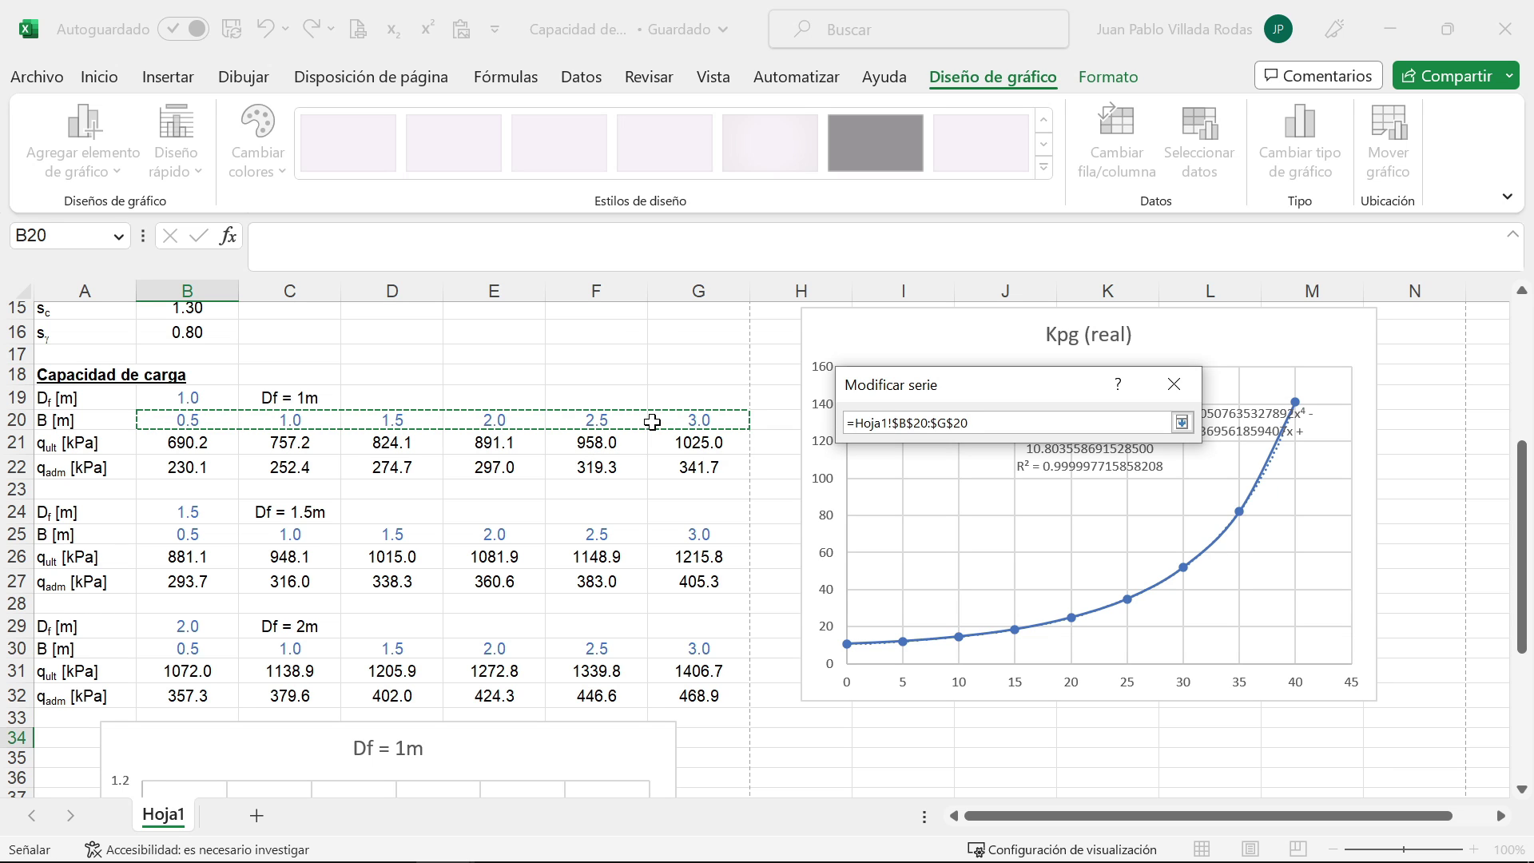
pyautogui.press('Return')
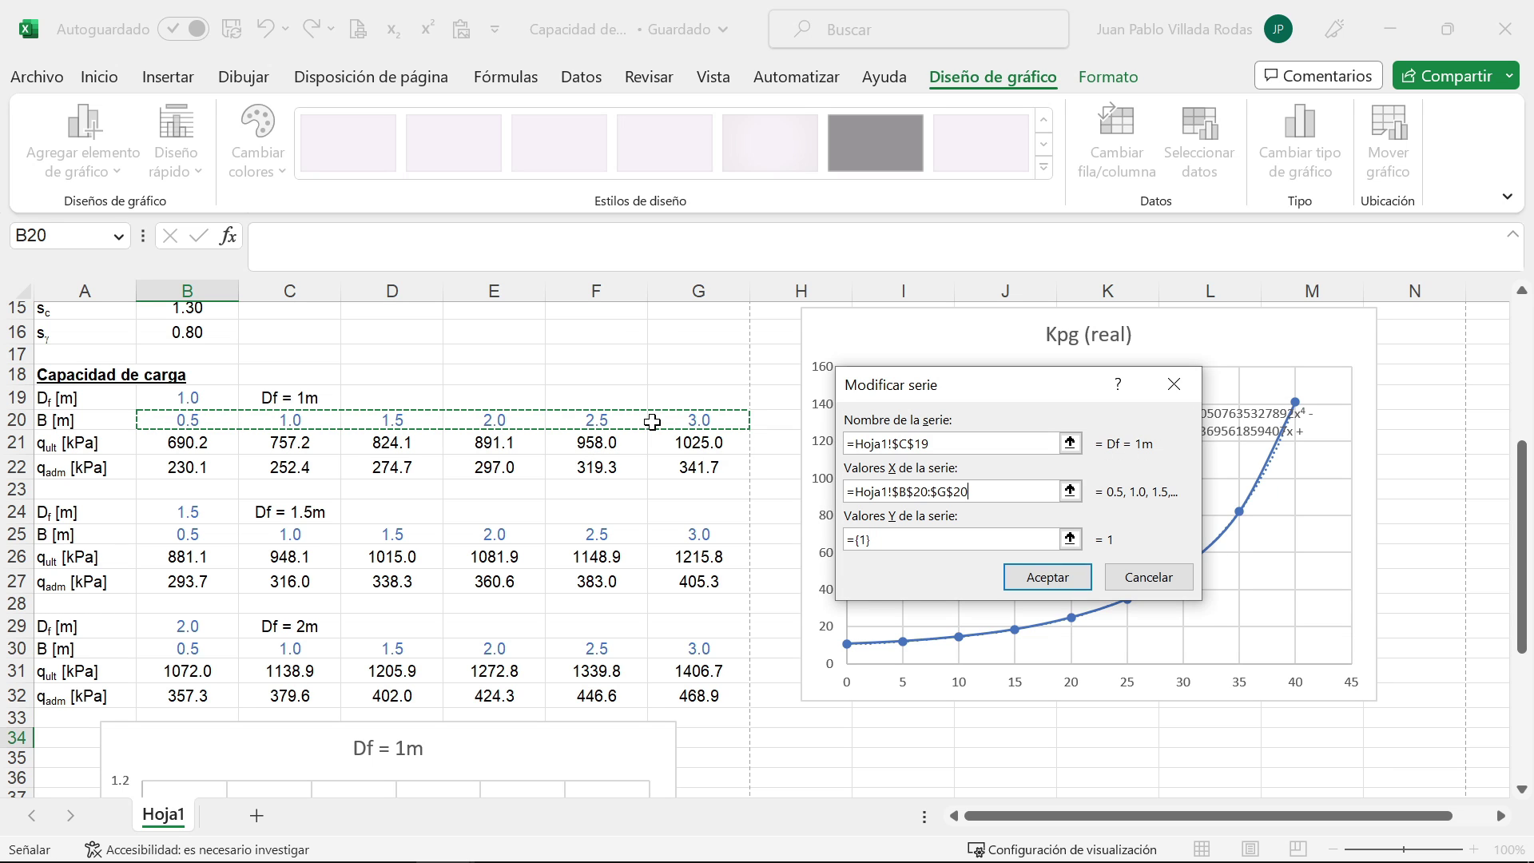
pyautogui.click(1070, 539)
pyautogui.moveTo(196, 467); pyautogui.dragTo(650, 460)
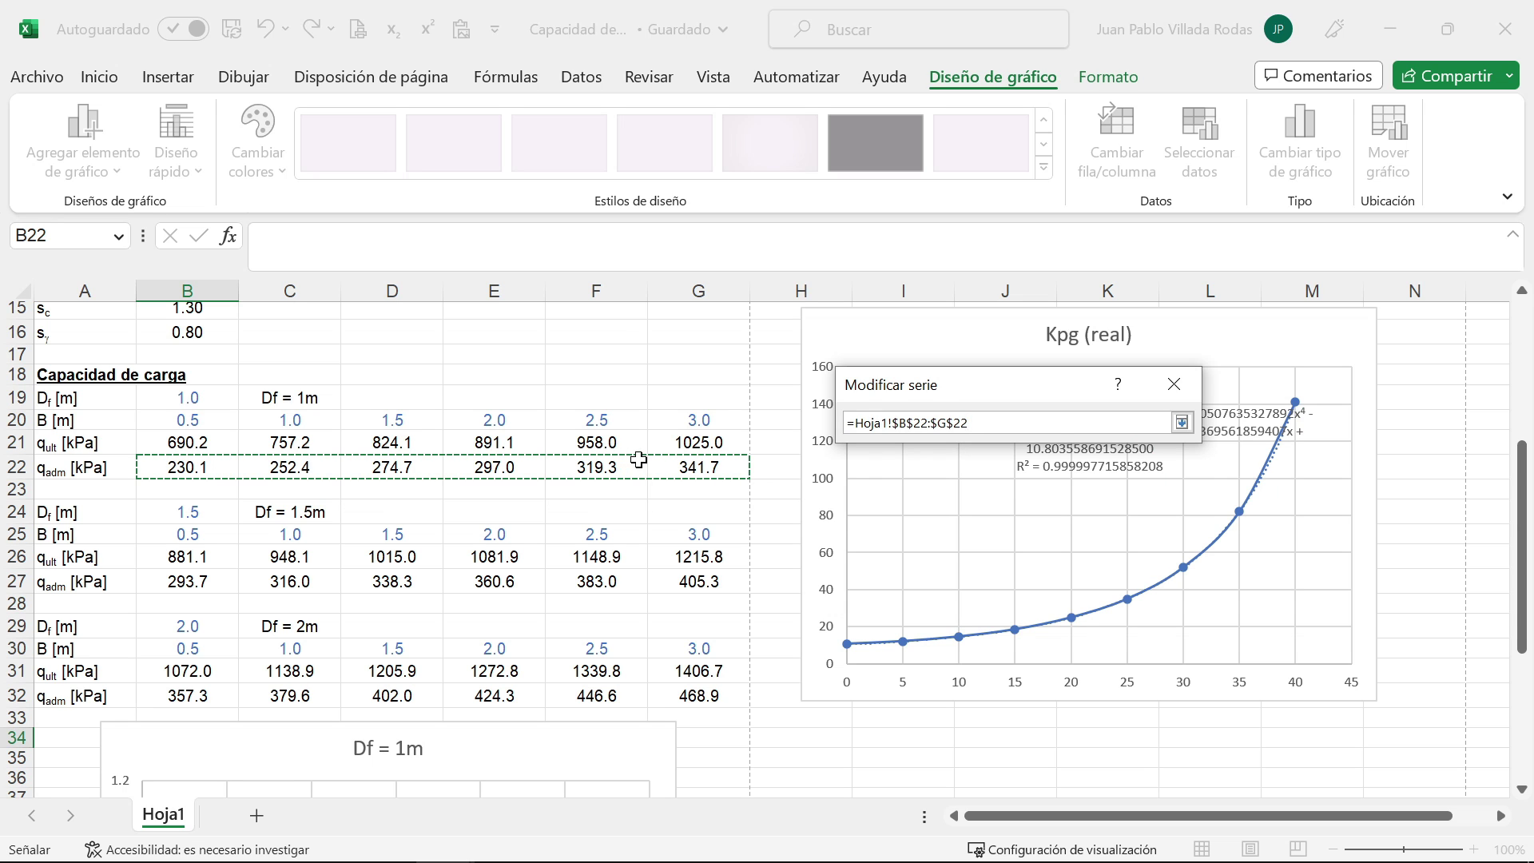
pyautogui.press('Return')
pyautogui.click(1047, 577)
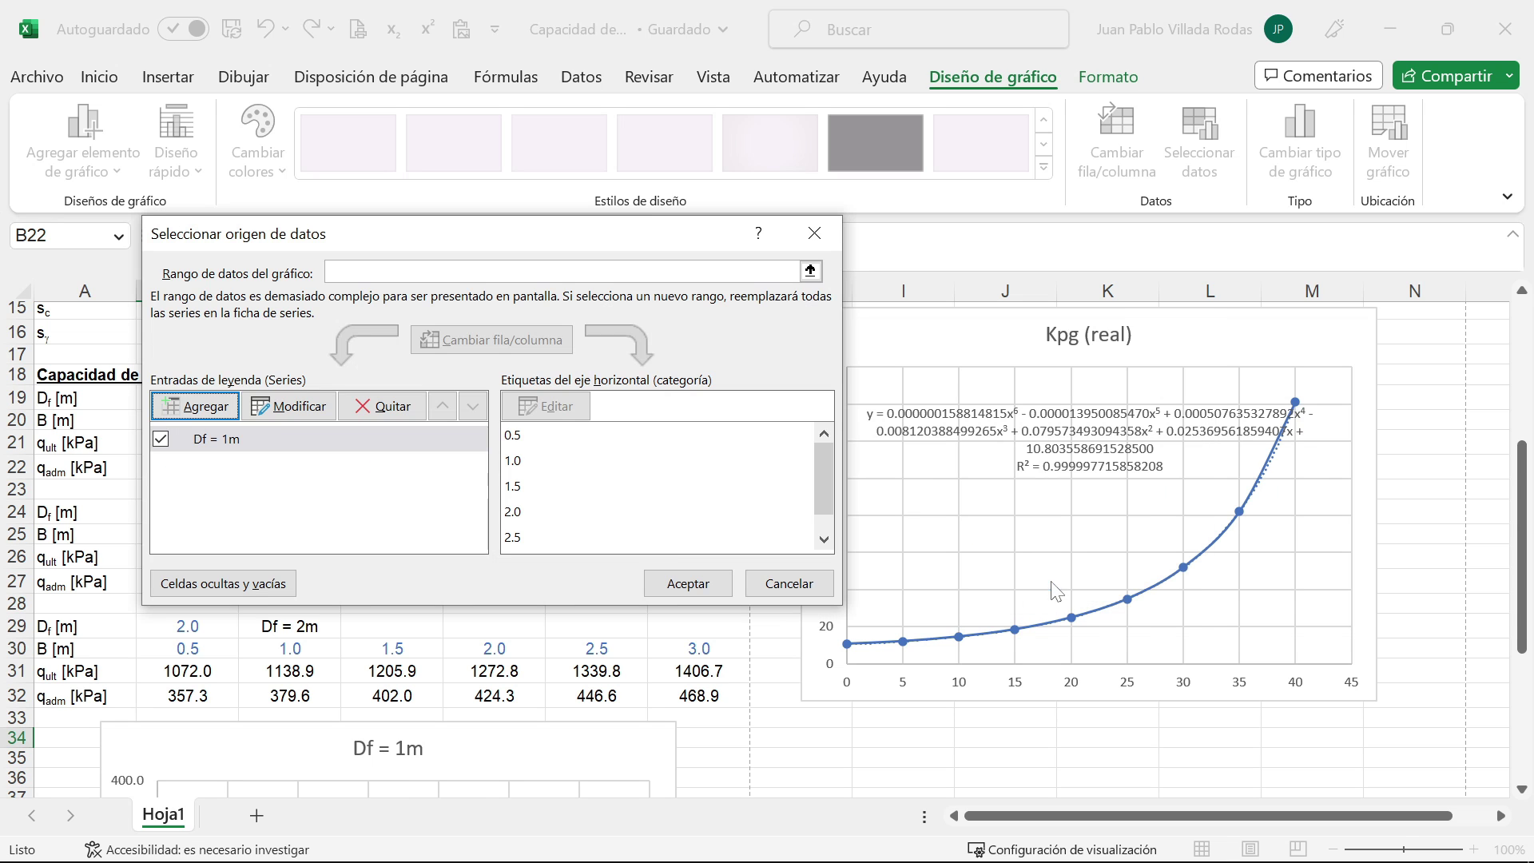
# Step: Add a second chart series named from C24, with X values B25:G25 and Y values B27:G27
pyautogui.click(191, 407)
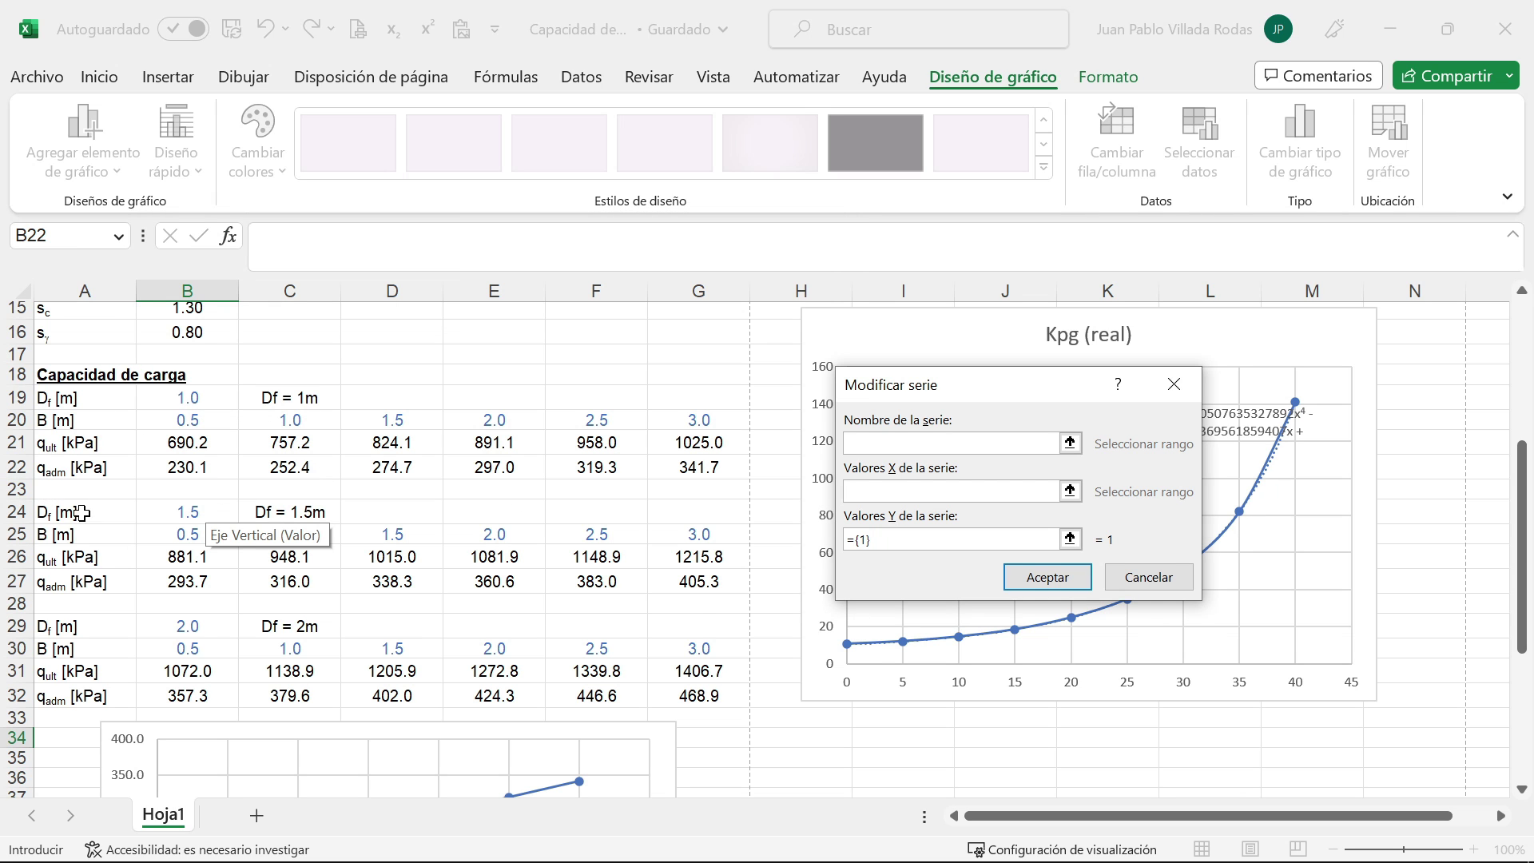
pyautogui.click(290, 515)
pyautogui.click(1069, 491)
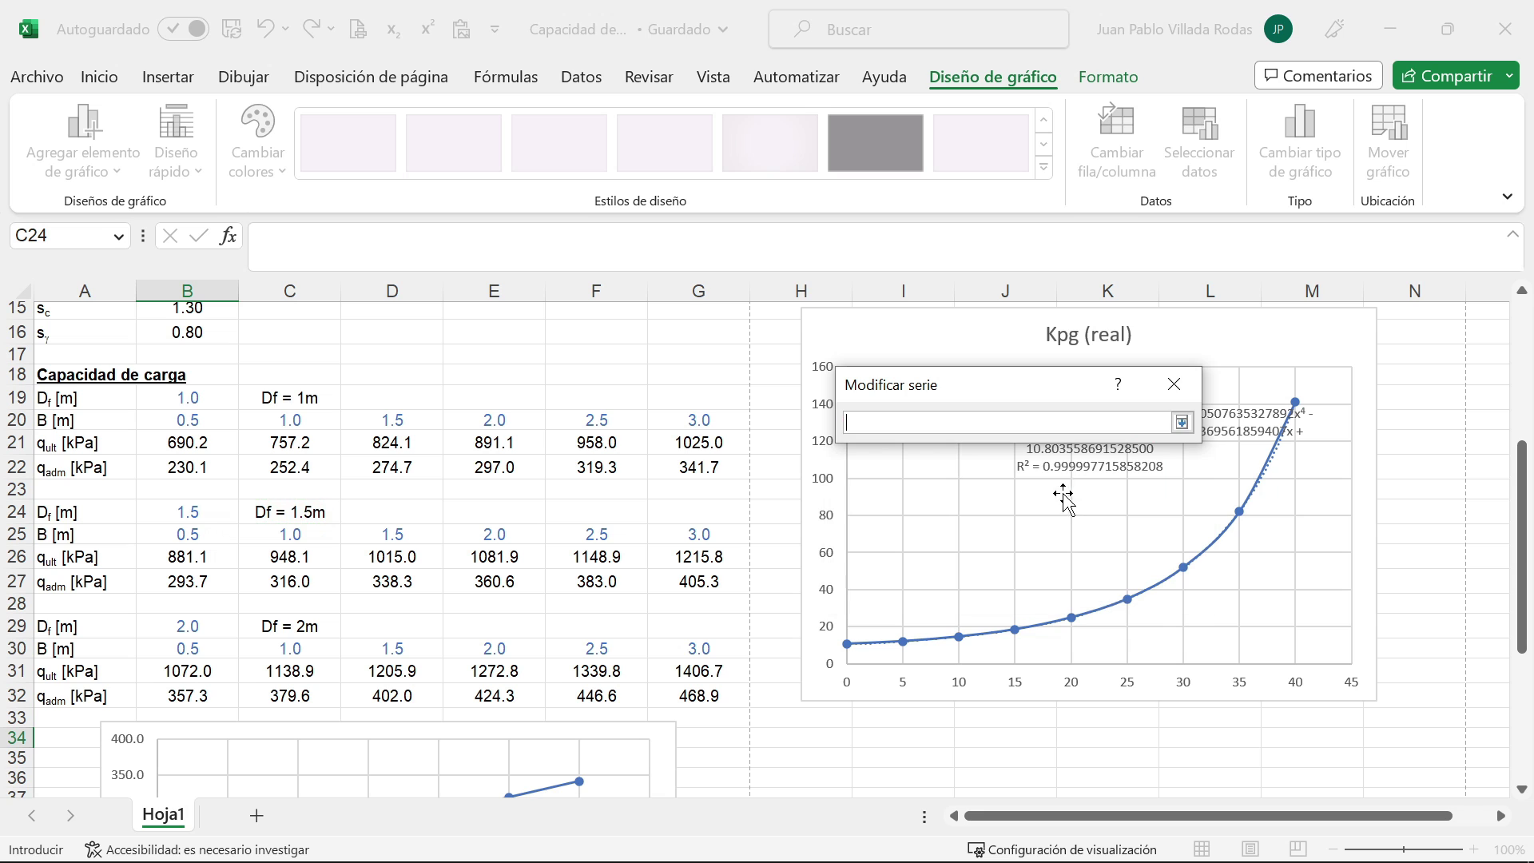
pyautogui.moveTo(189, 538); pyautogui.dragTo(692, 534)
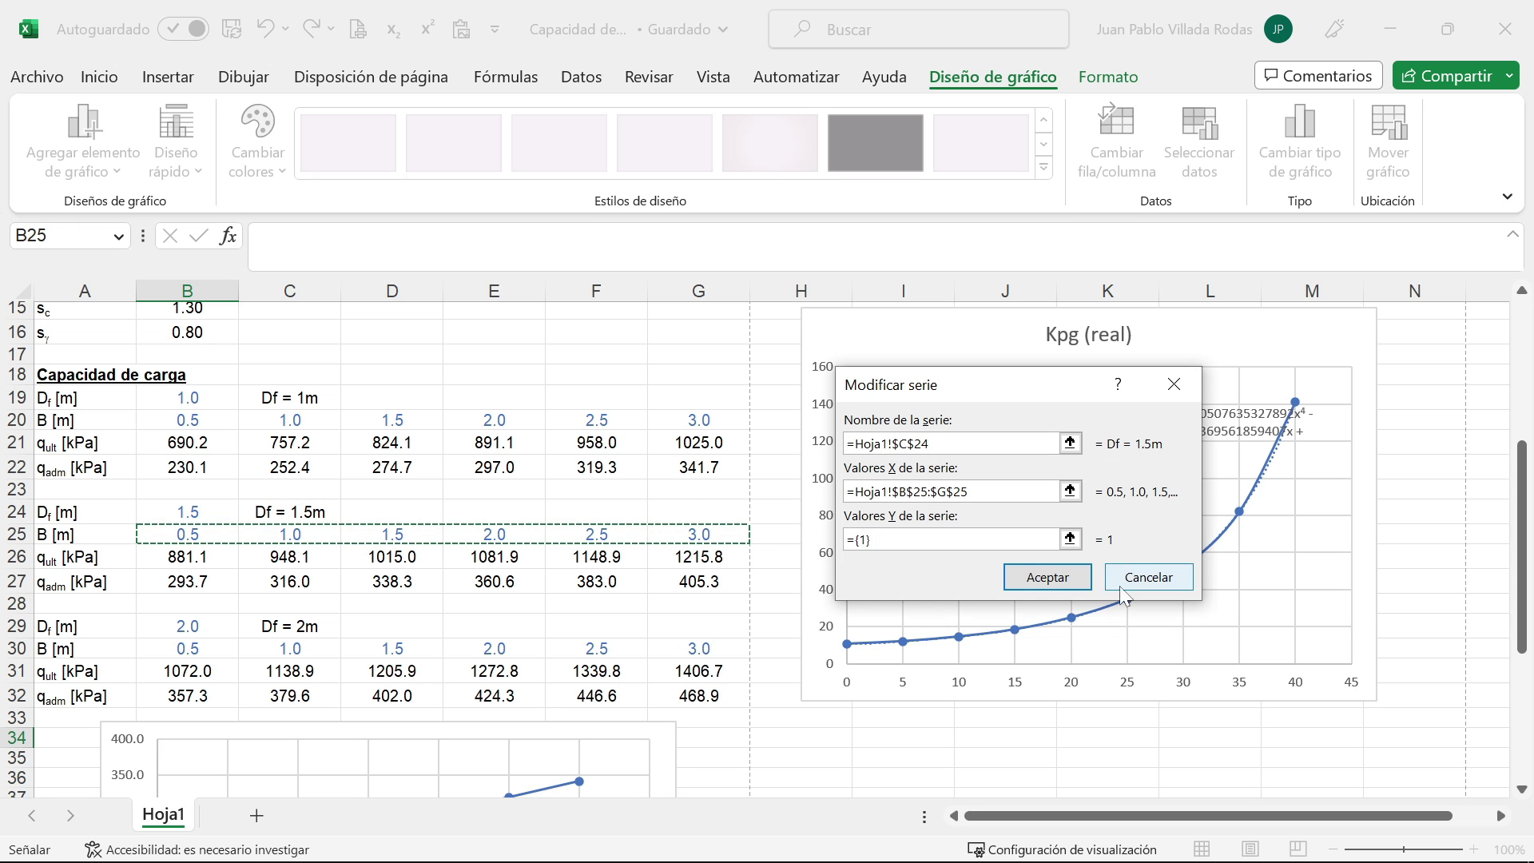
pyautogui.click(1069, 539)
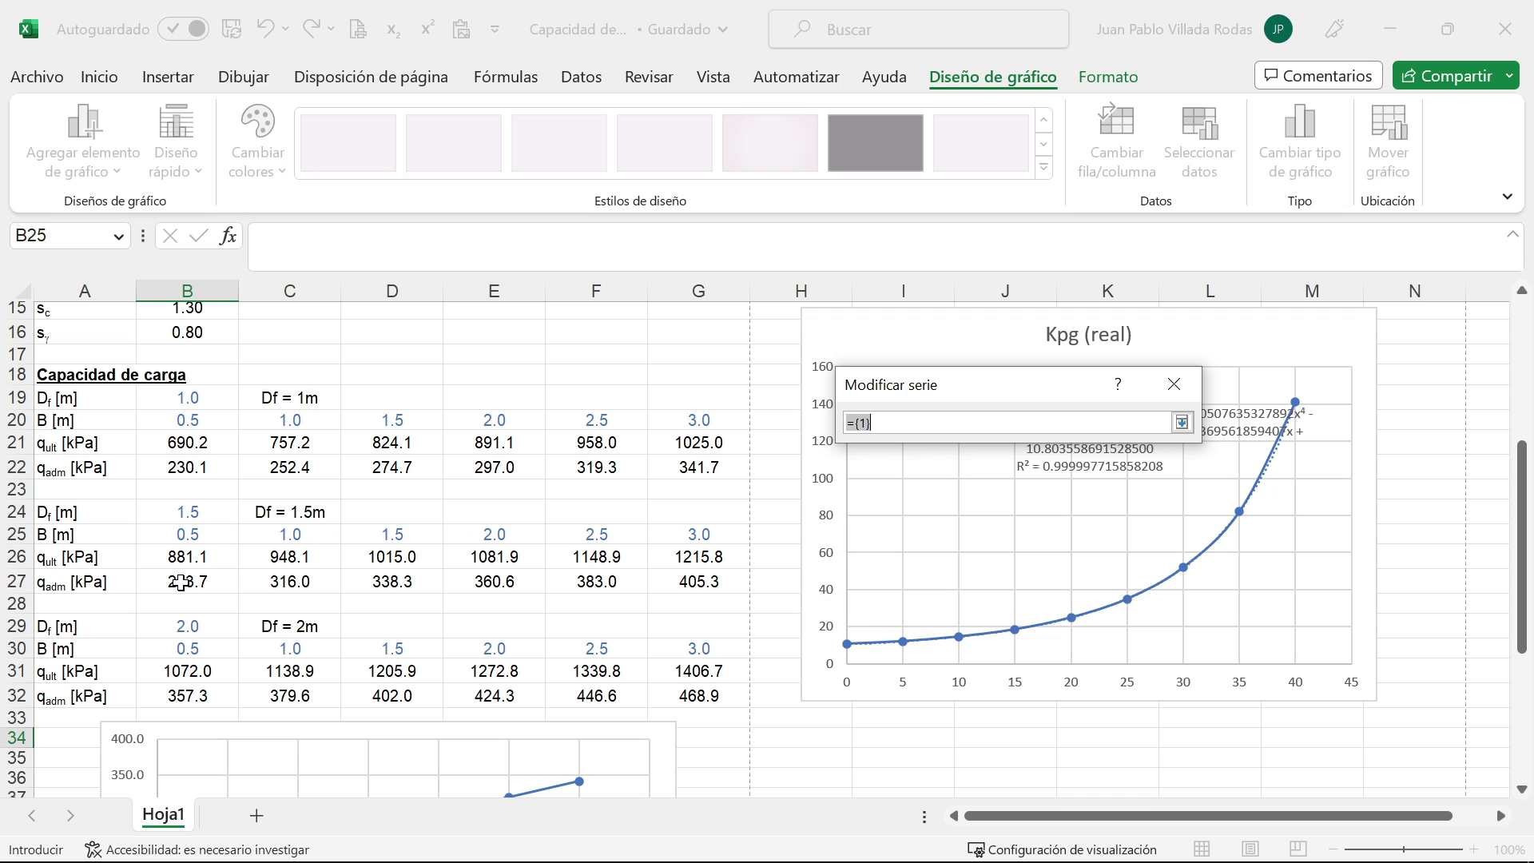
pyautogui.moveTo(192, 581); pyautogui.dragTo(703, 583)
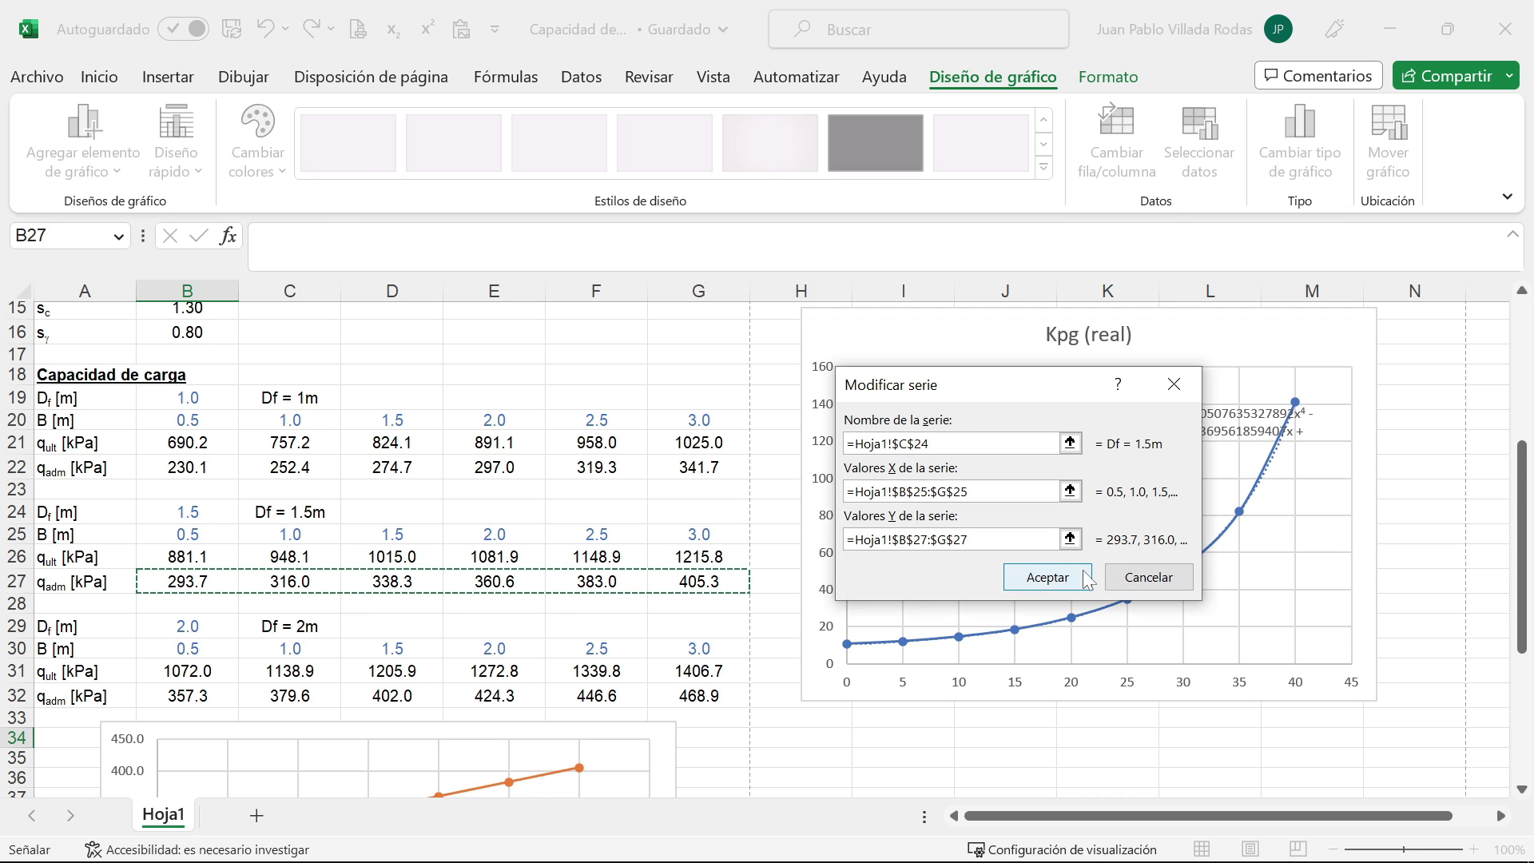
pyautogui.click(1047, 576)
# Step: Add a third chart series named from C29, with X values B30:G30 and Y values B32:G32, and accept the chart data
pyautogui.click(164, 409)
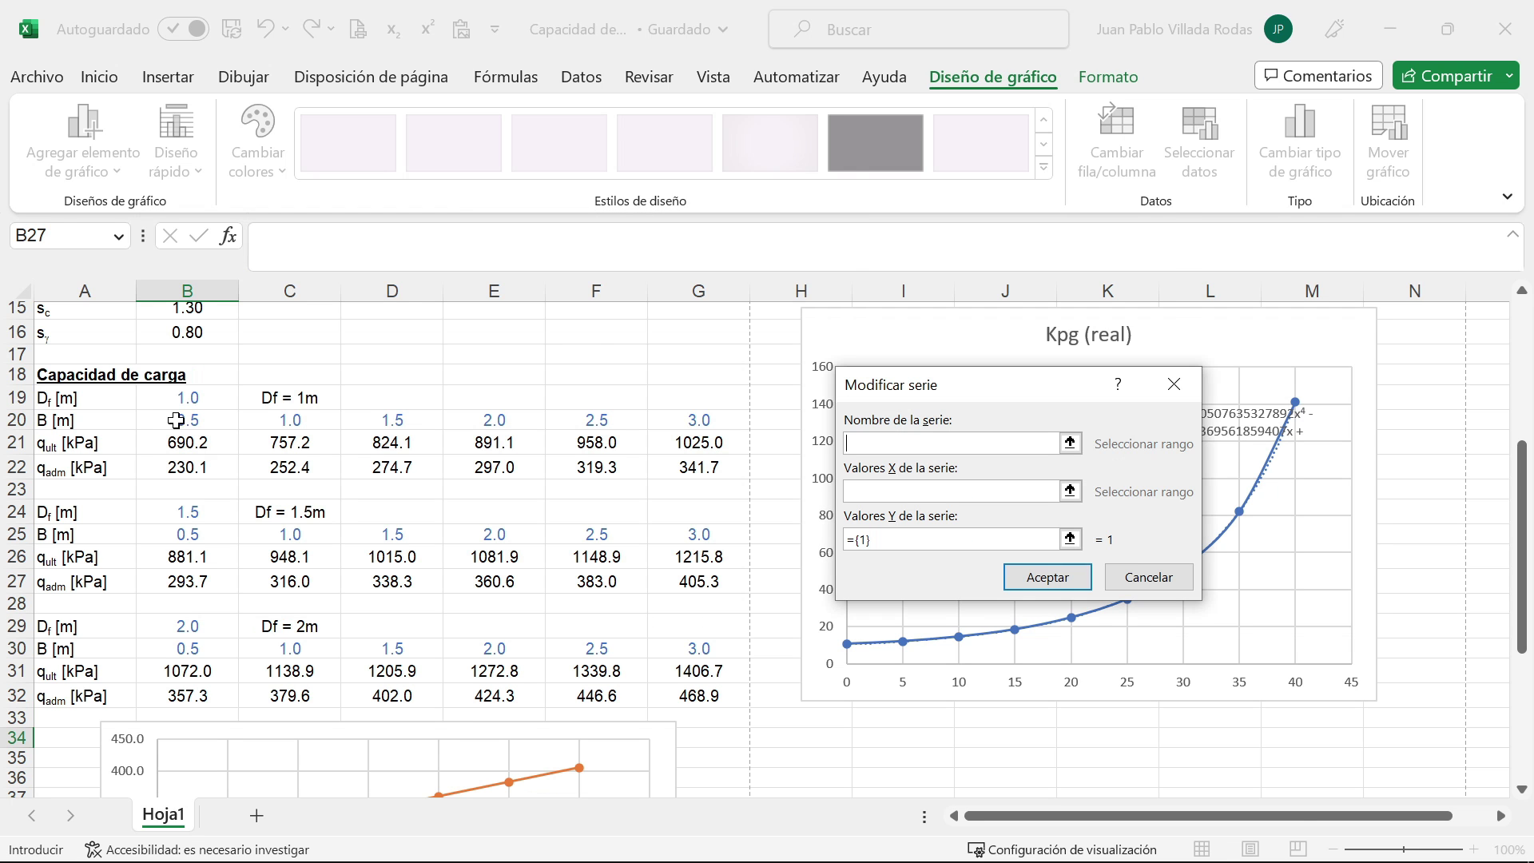
pyautogui.click(290, 618)
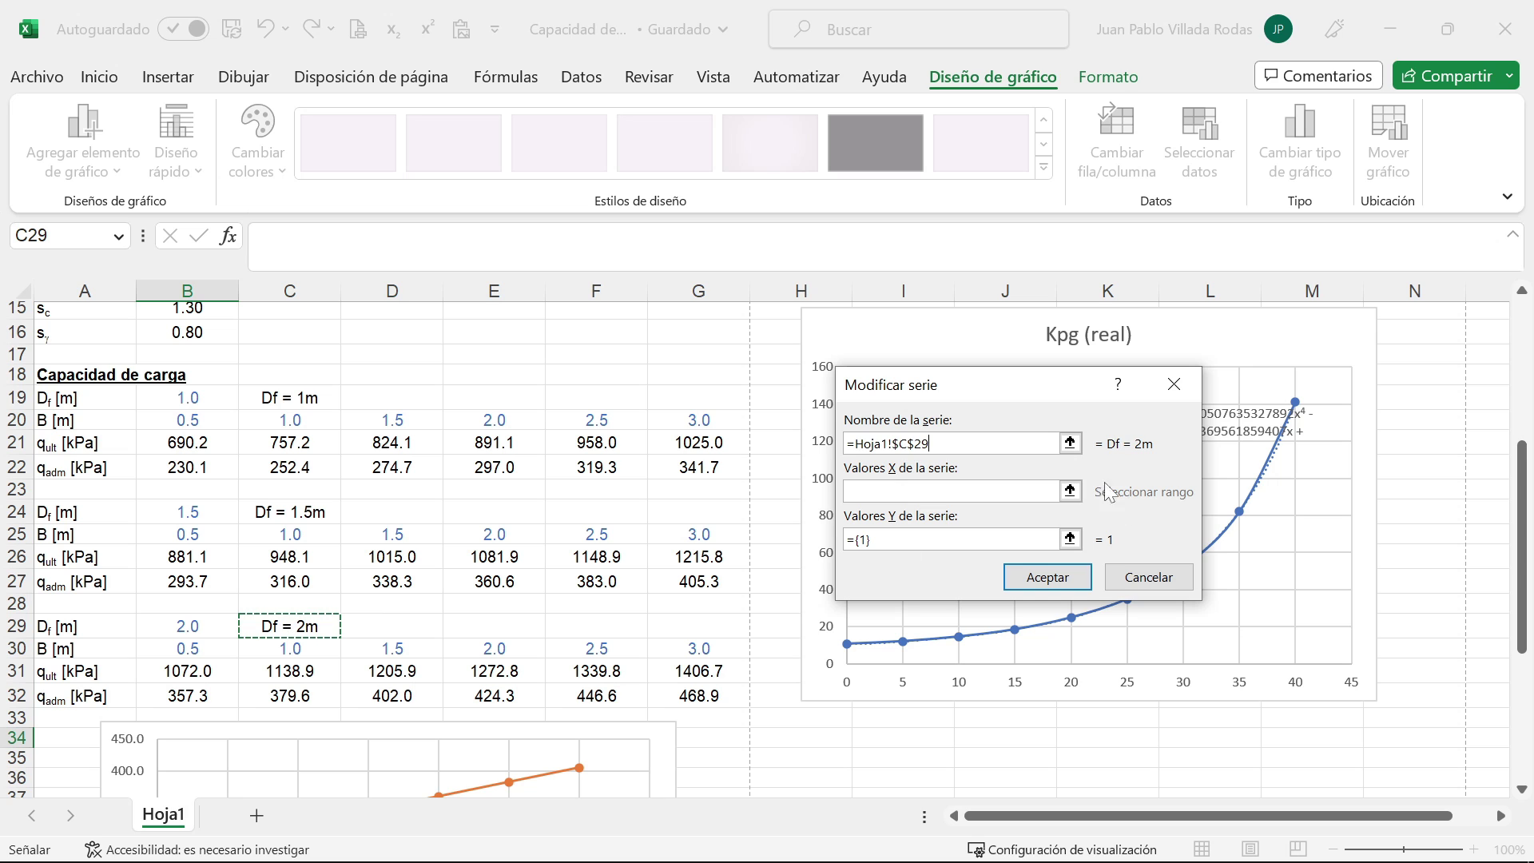
pyautogui.click(1069, 491)
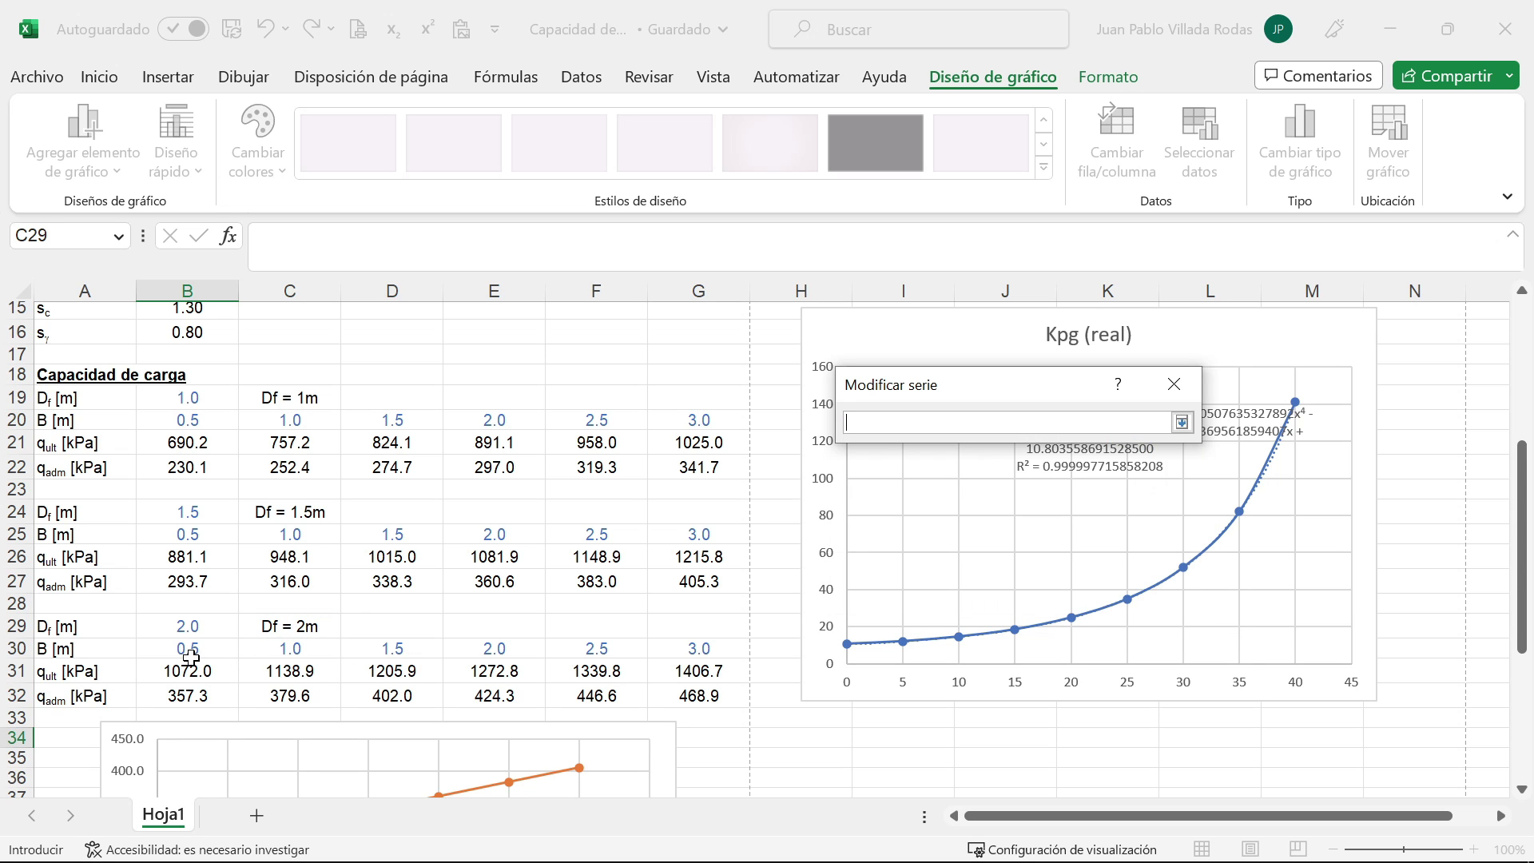
pyautogui.moveTo(185, 650); pyautogui.dragTo(684, 649)
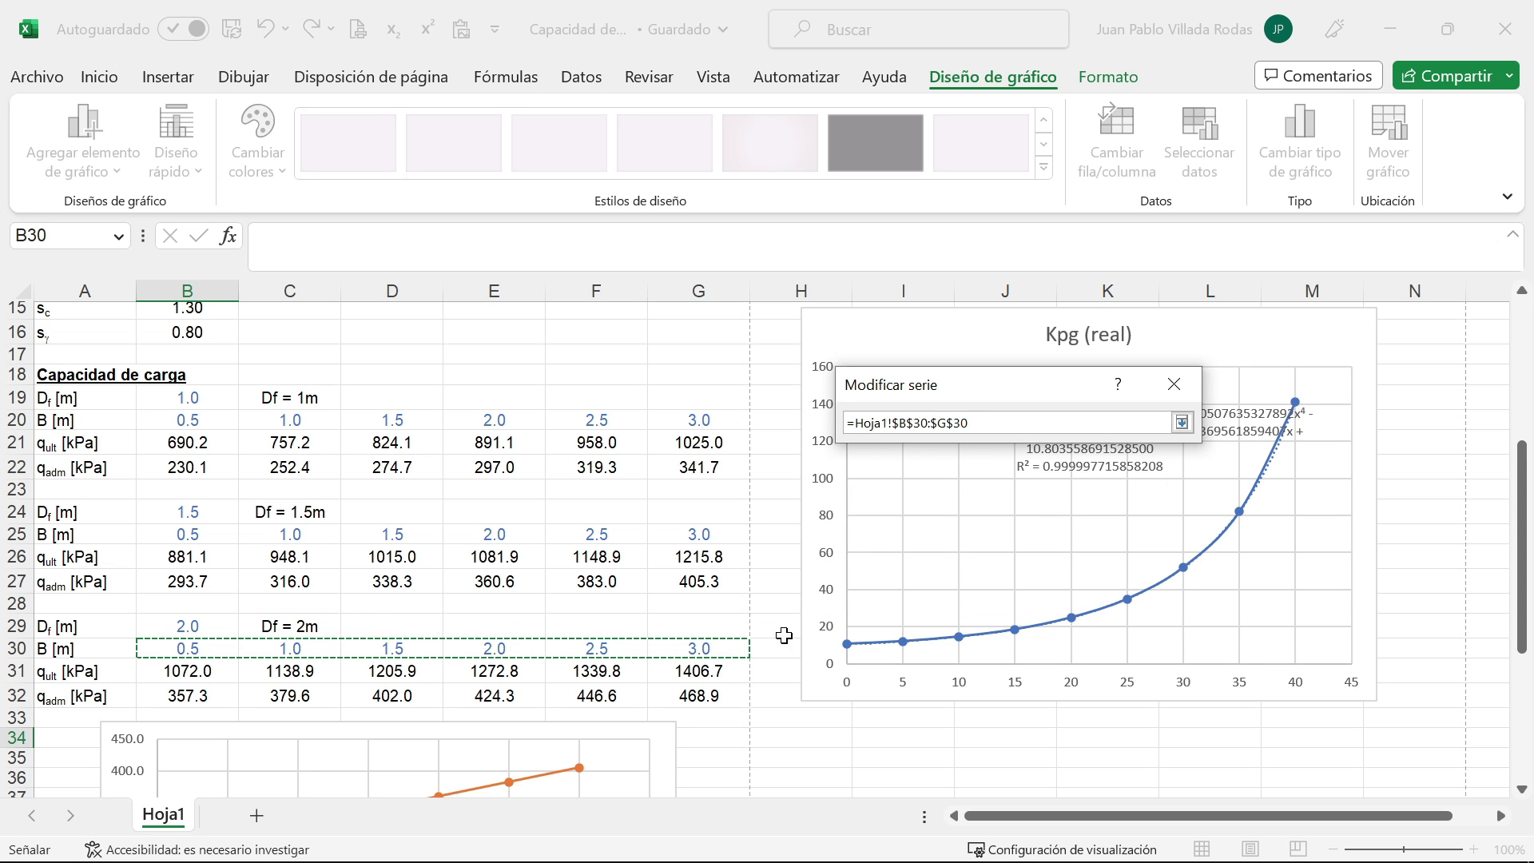
pyautogui.press('Return')
pyautogui.click(1071, 539)
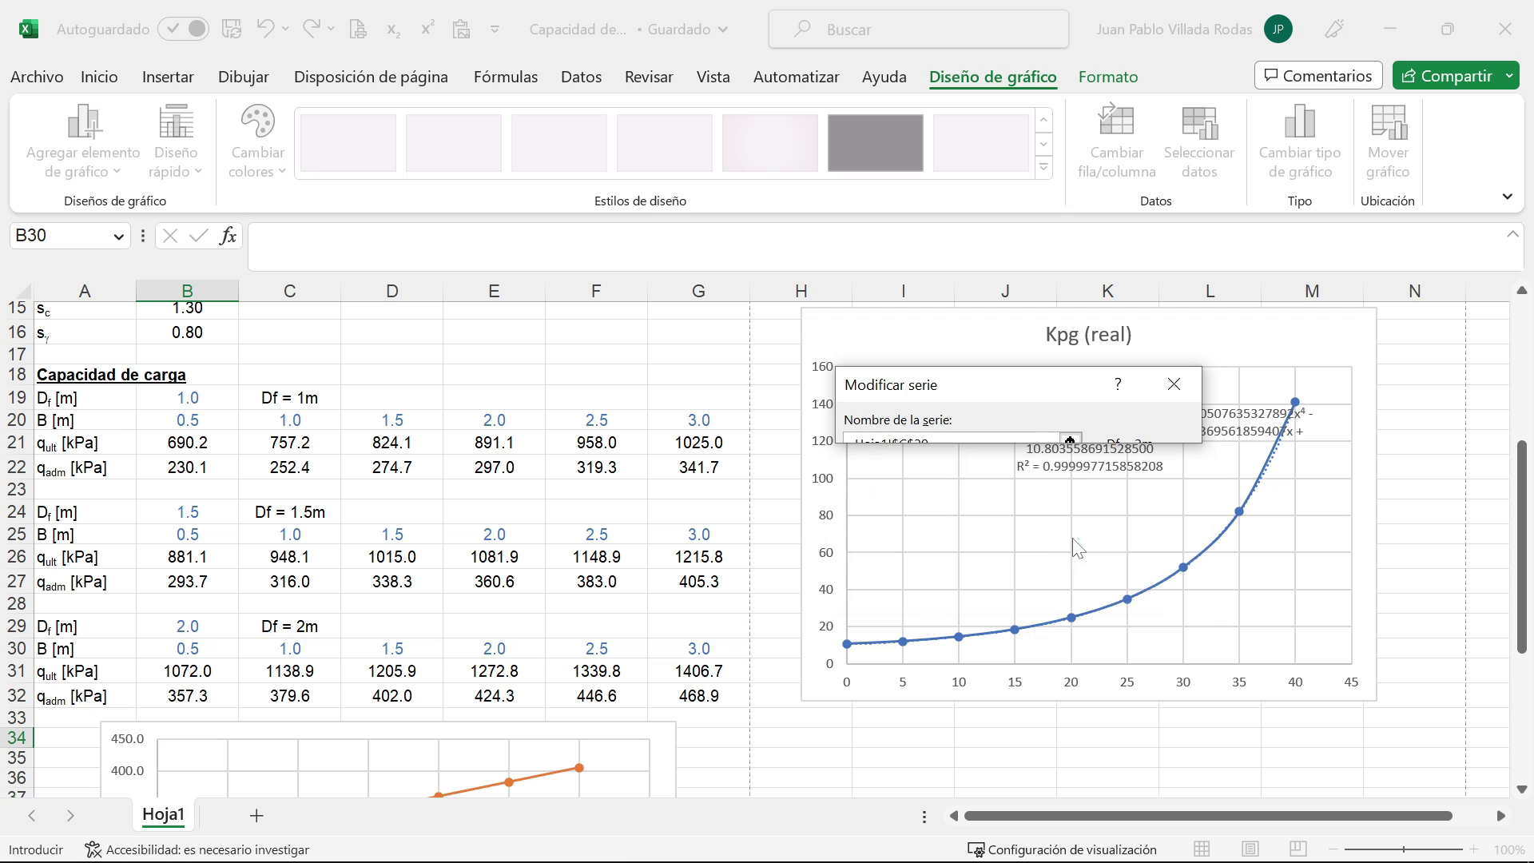
pyautogui.moveTo(199, 702); pyautogui.dragTo(721, 702)
pyautogui.press('Return')
pyautogui.click(1082, 582)
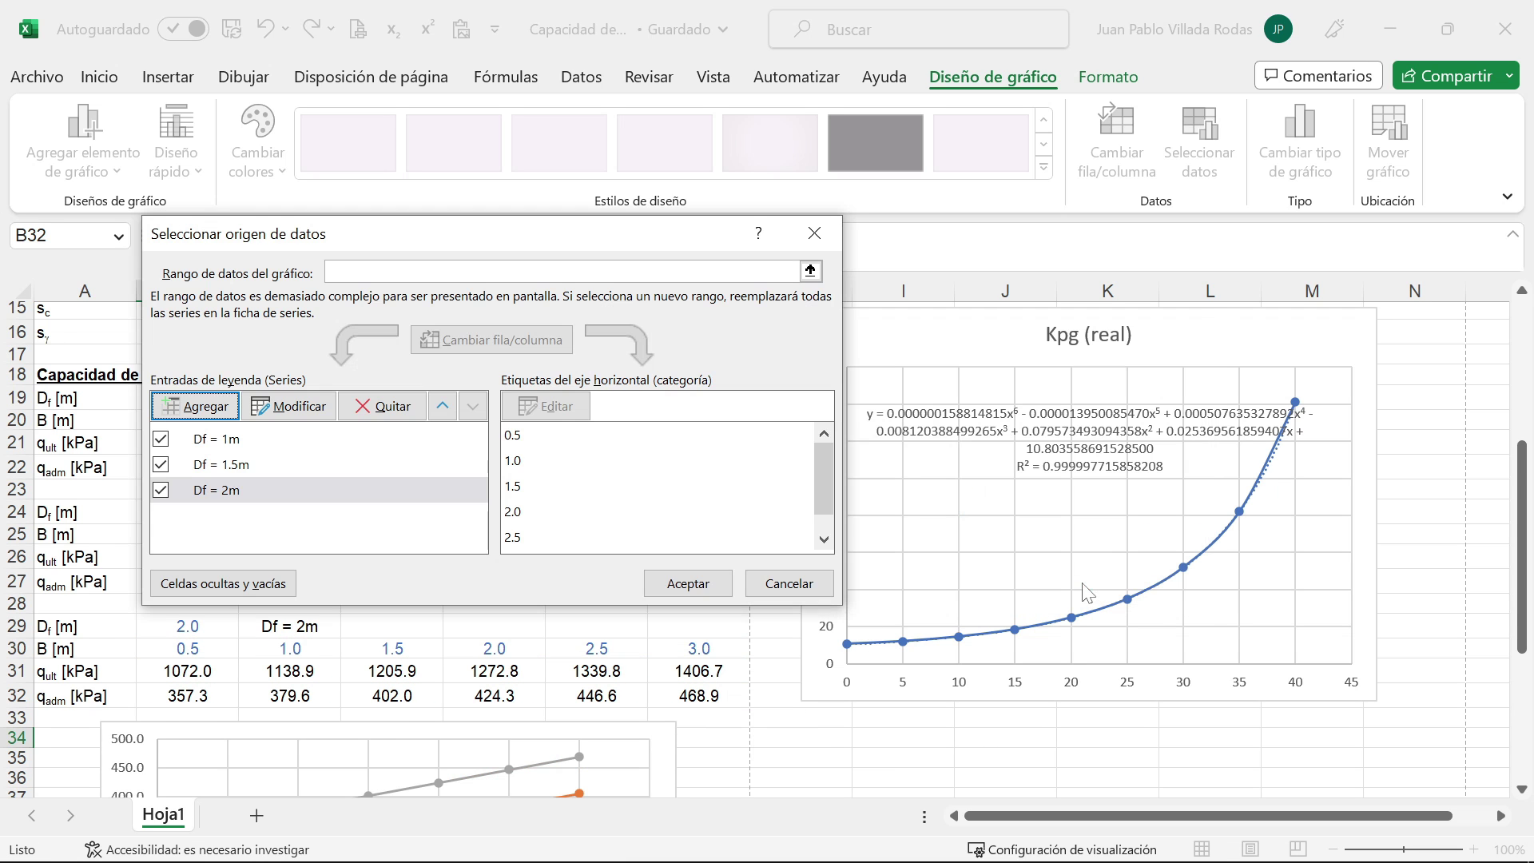
pyautogui.click(687, 583)
# Step: Add a primary horizontal axis title to the capacity chart, with the text "B [m]"
pyautogui.scroll(-4, 551, 505)
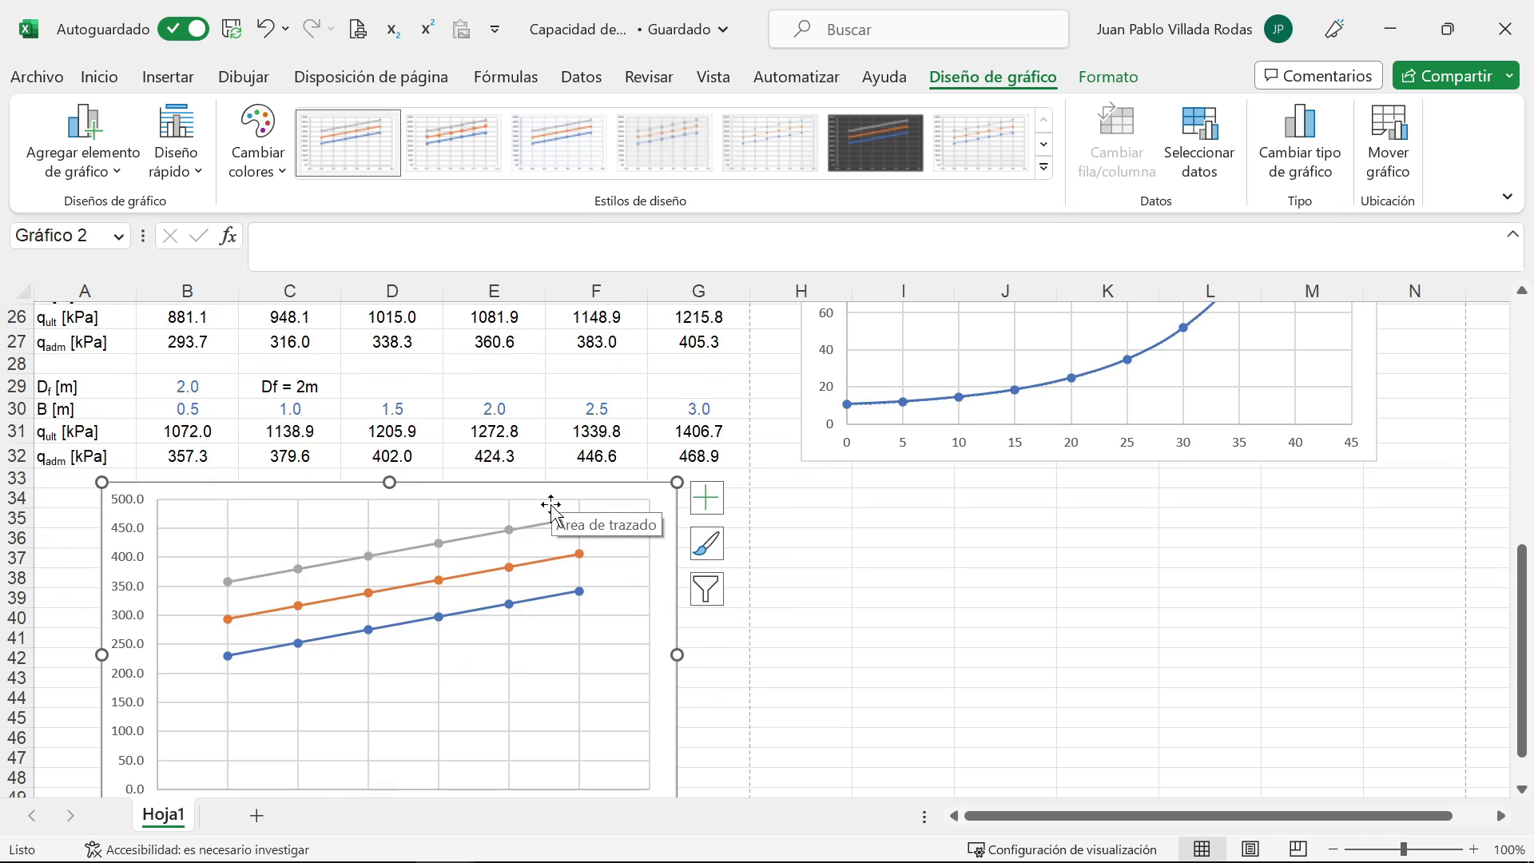
pyautogui.scroll(-1, 551, 505)
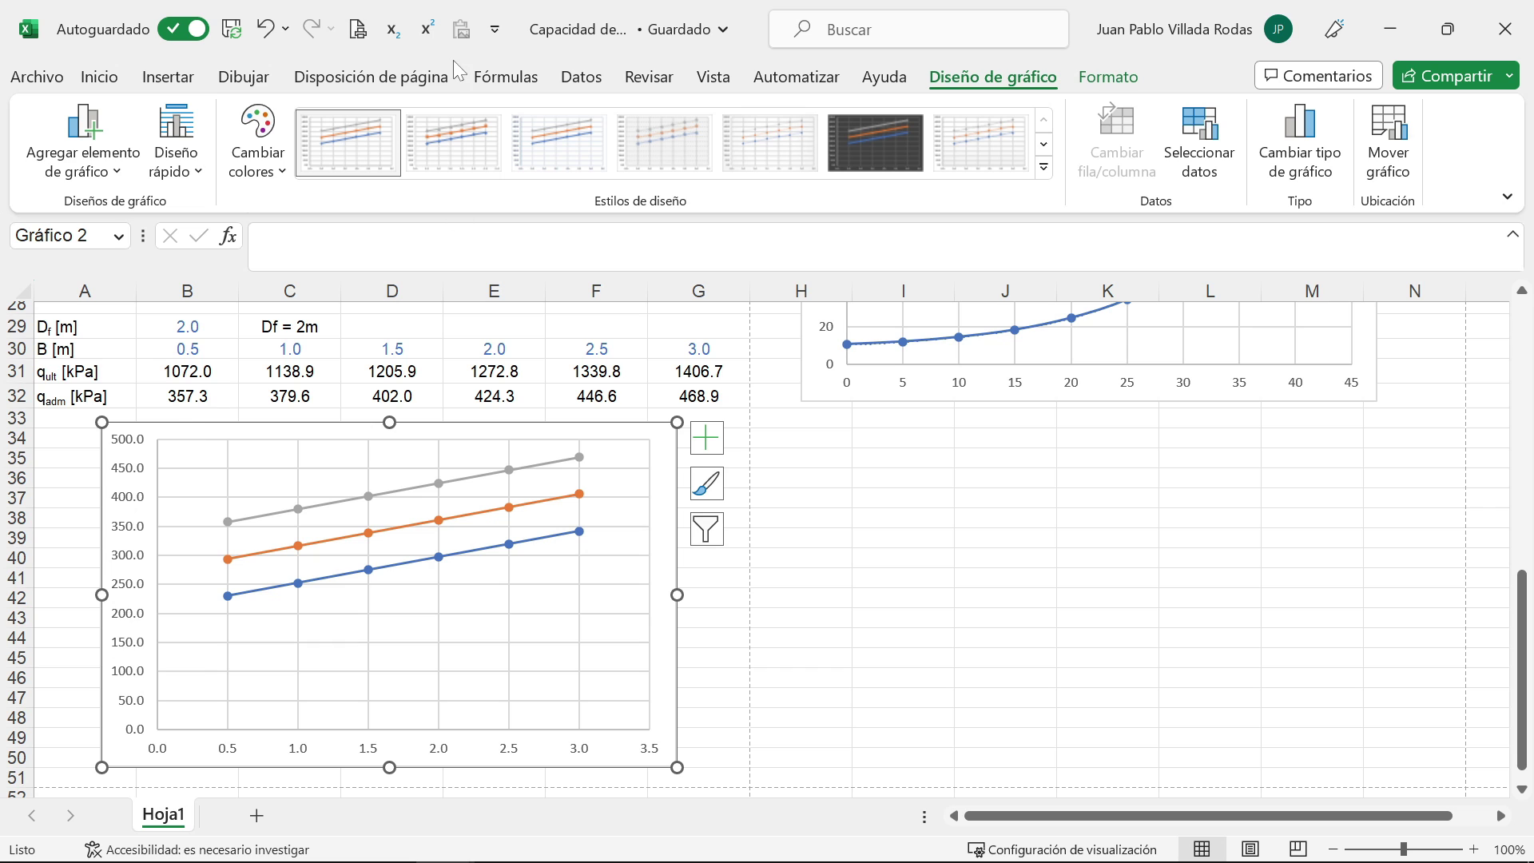
pyautogui.click(121, 161)
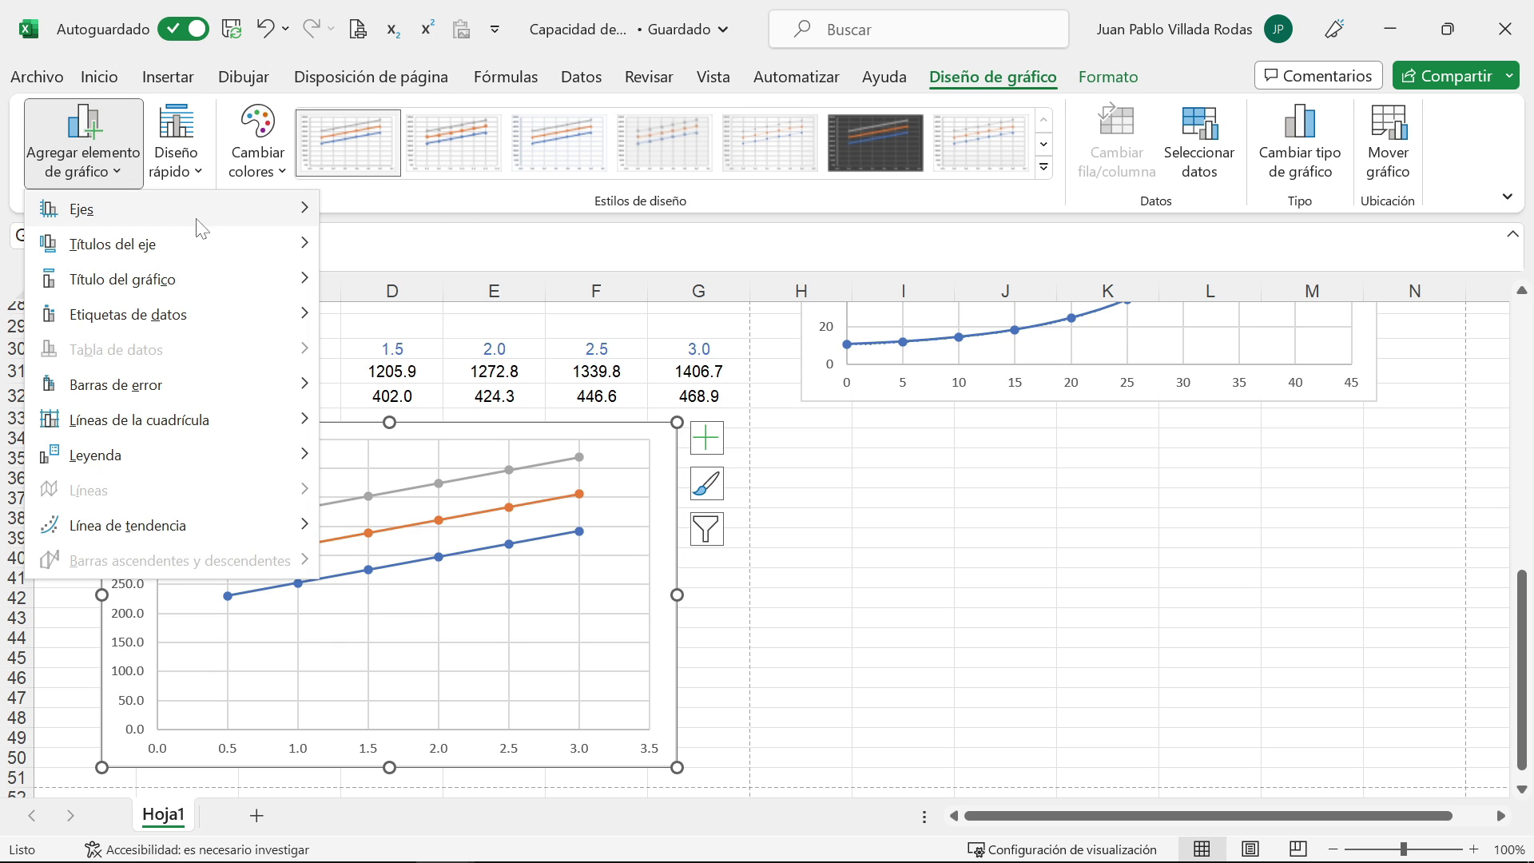
pyautogui.moveTo(198, 244)
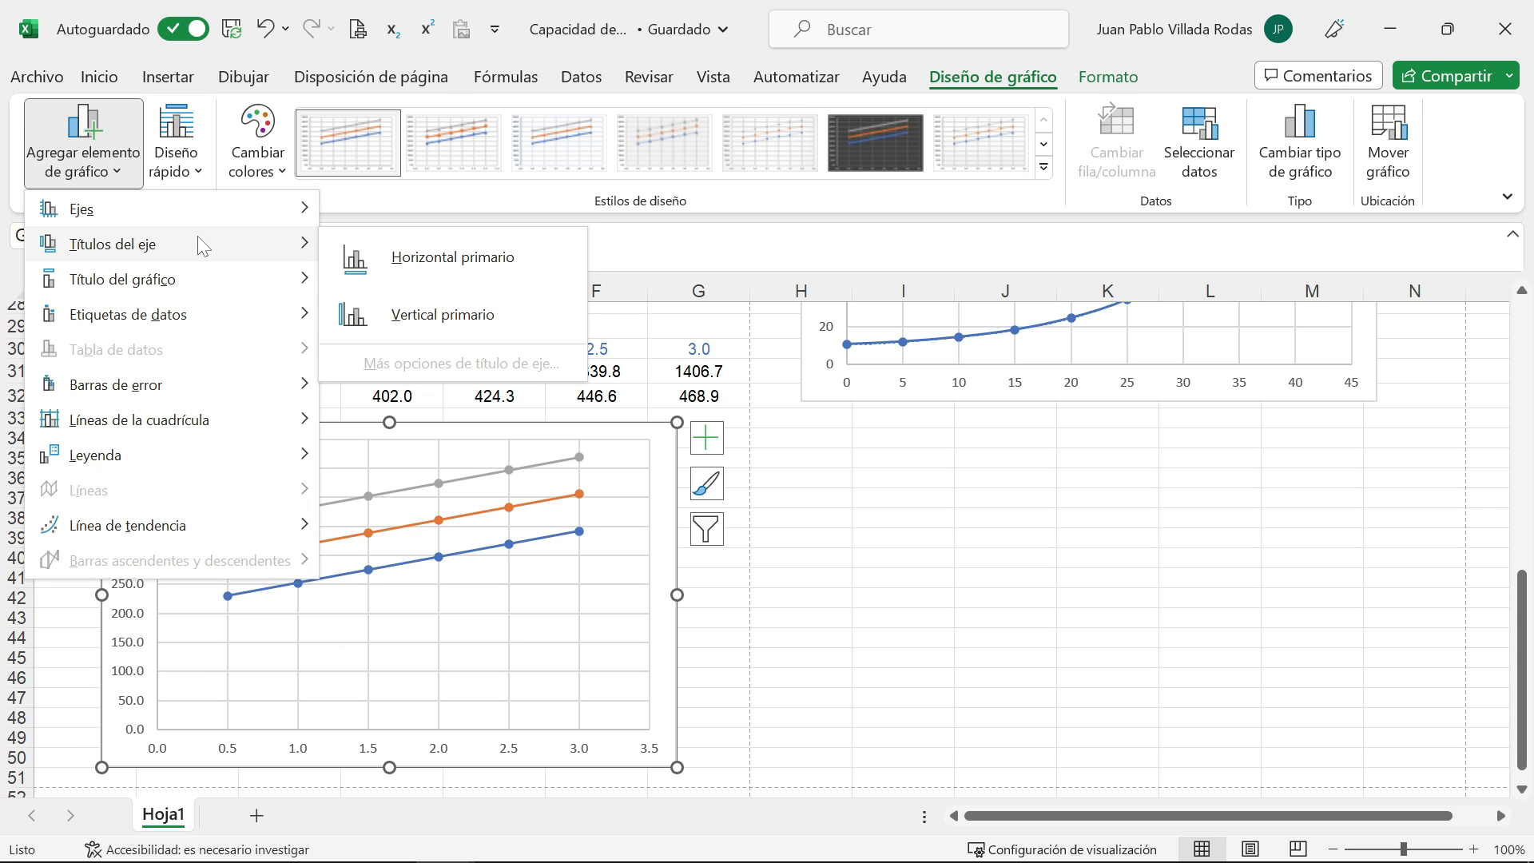
pyautogui.click(384, 262)
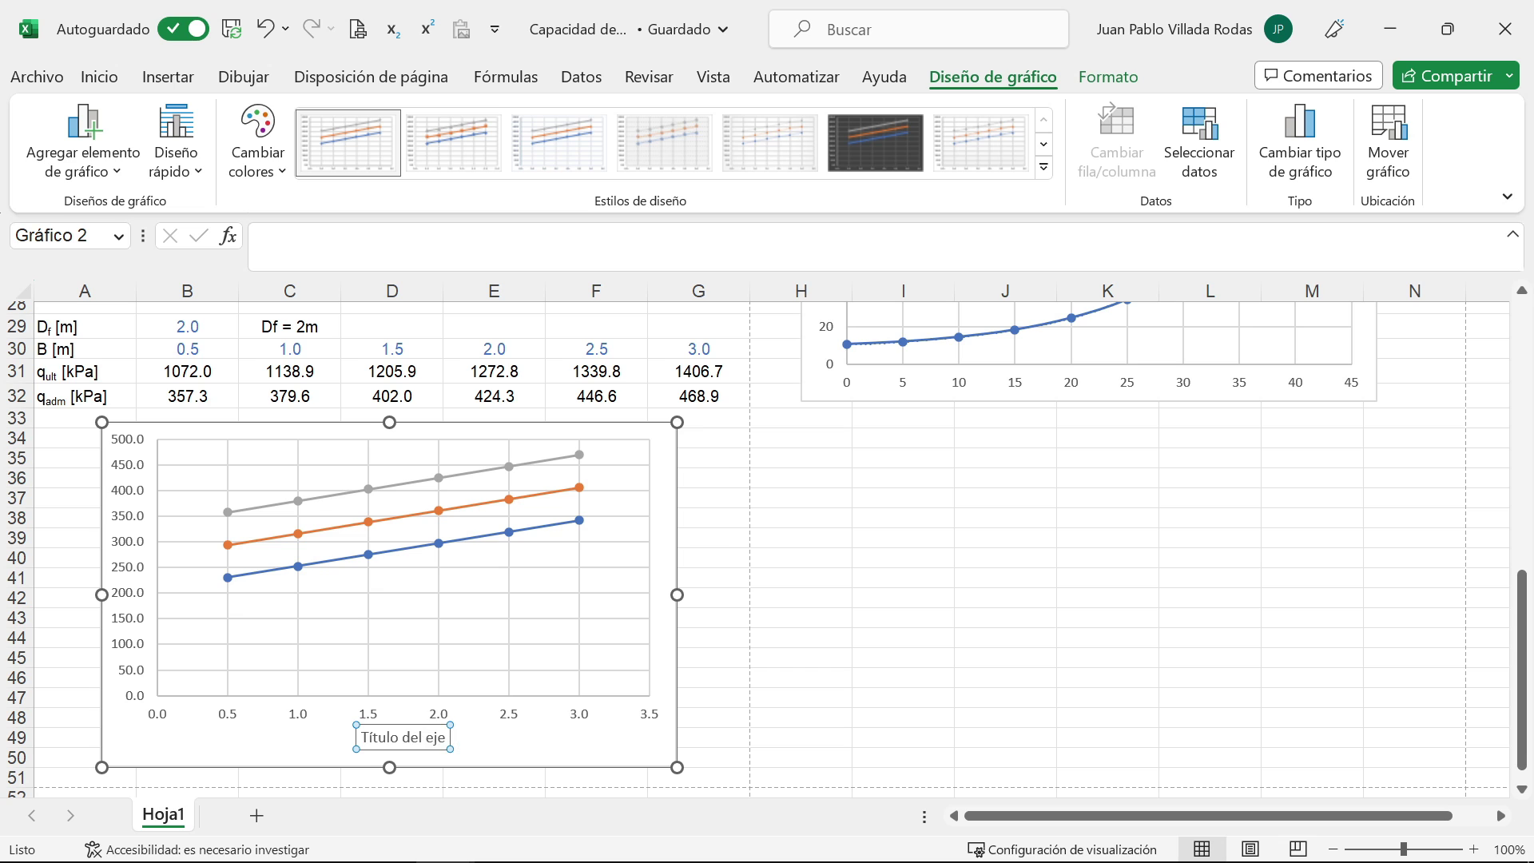
pyautogui.click(404, 737)
pyautogui.tripleClick(432, 736)
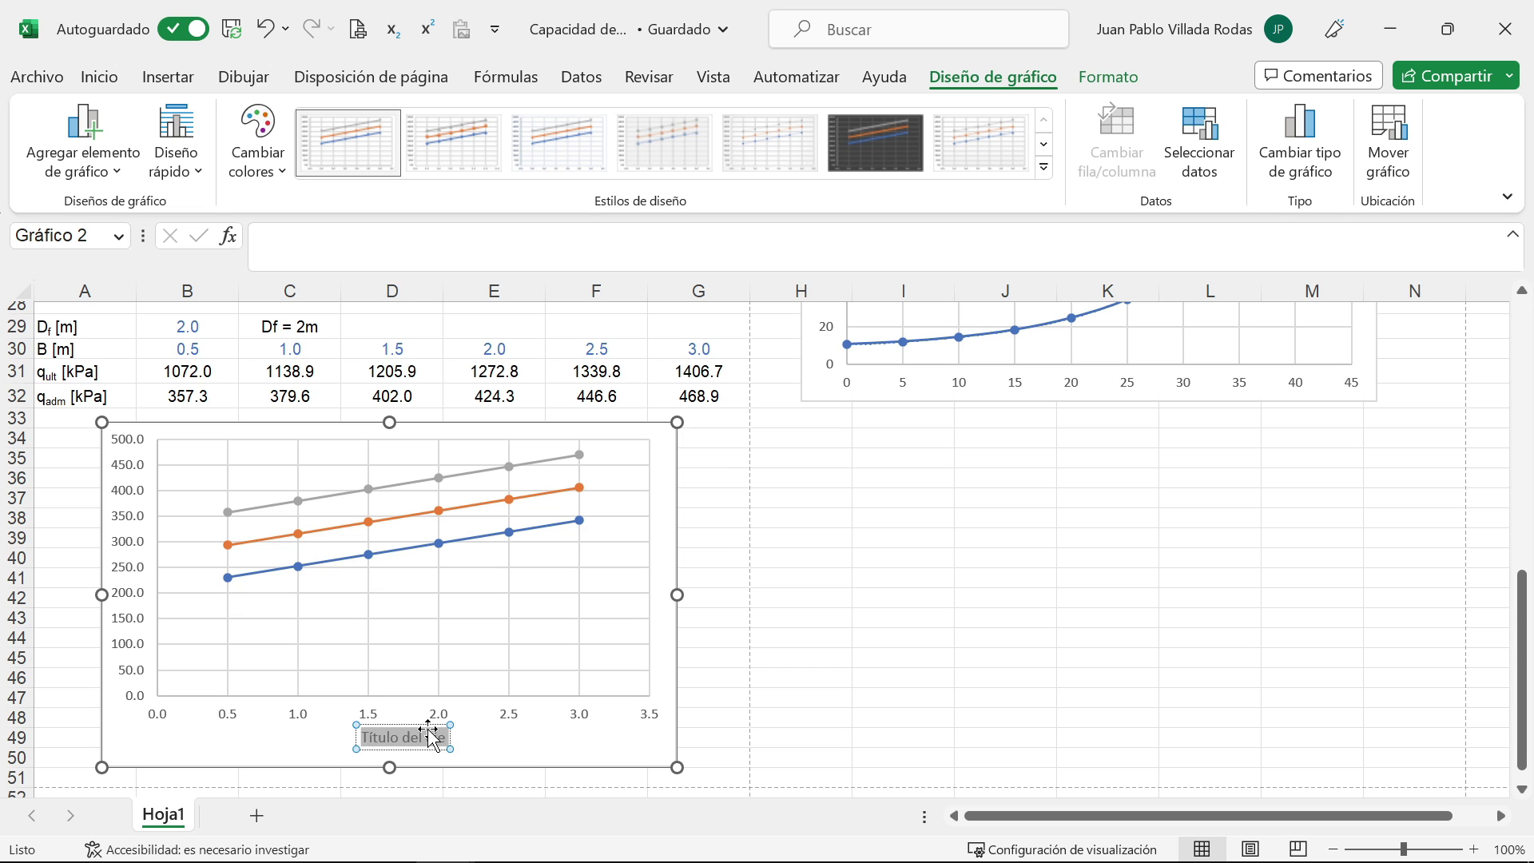
pyautogui.write('B [m')
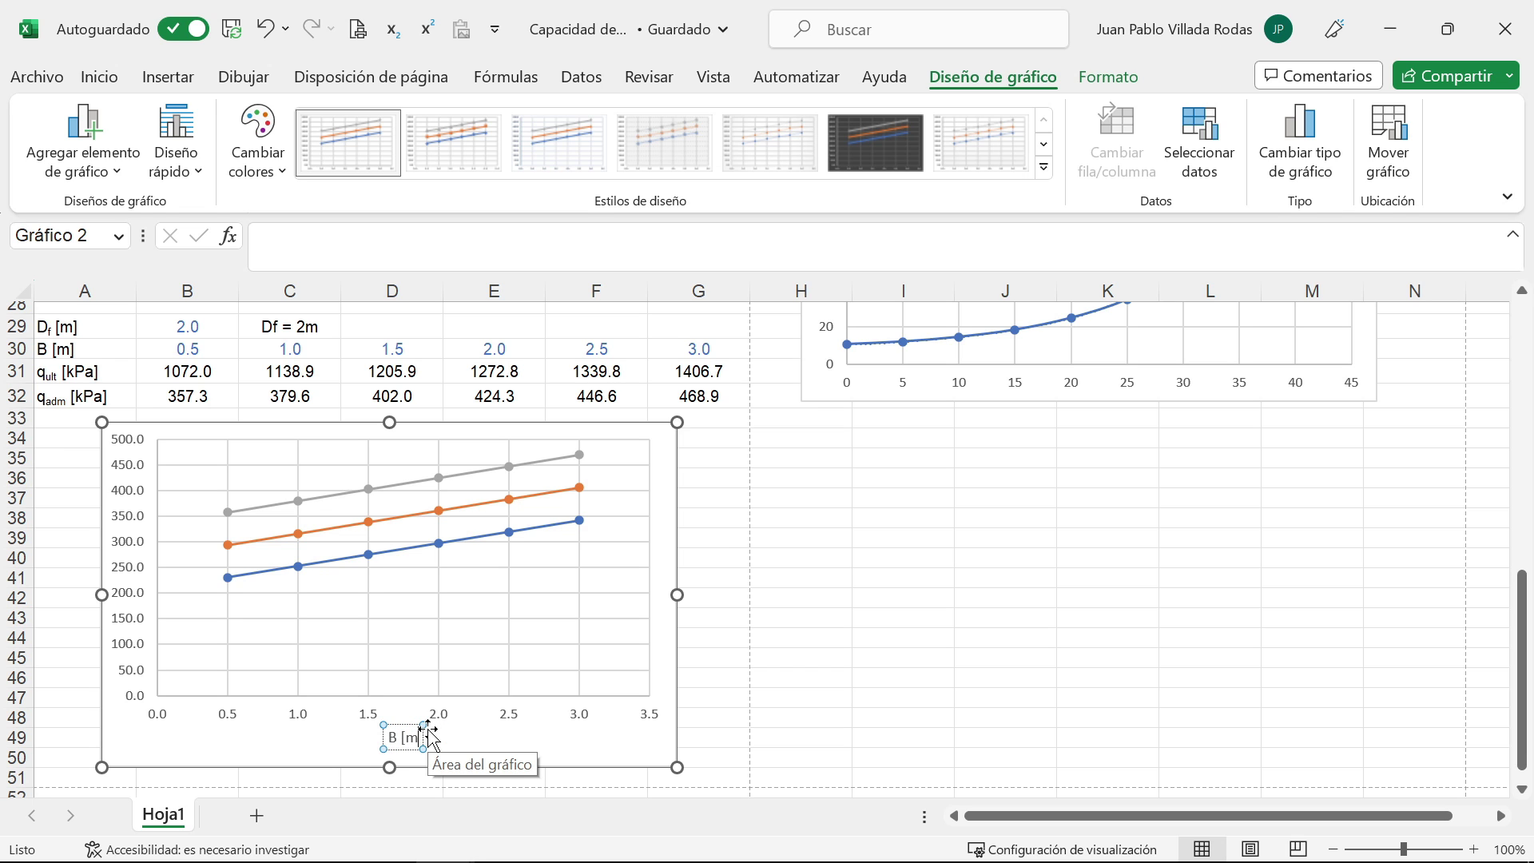
pyautogui.write(']]')
pyautogui.hotkey('ctrl', 'a')
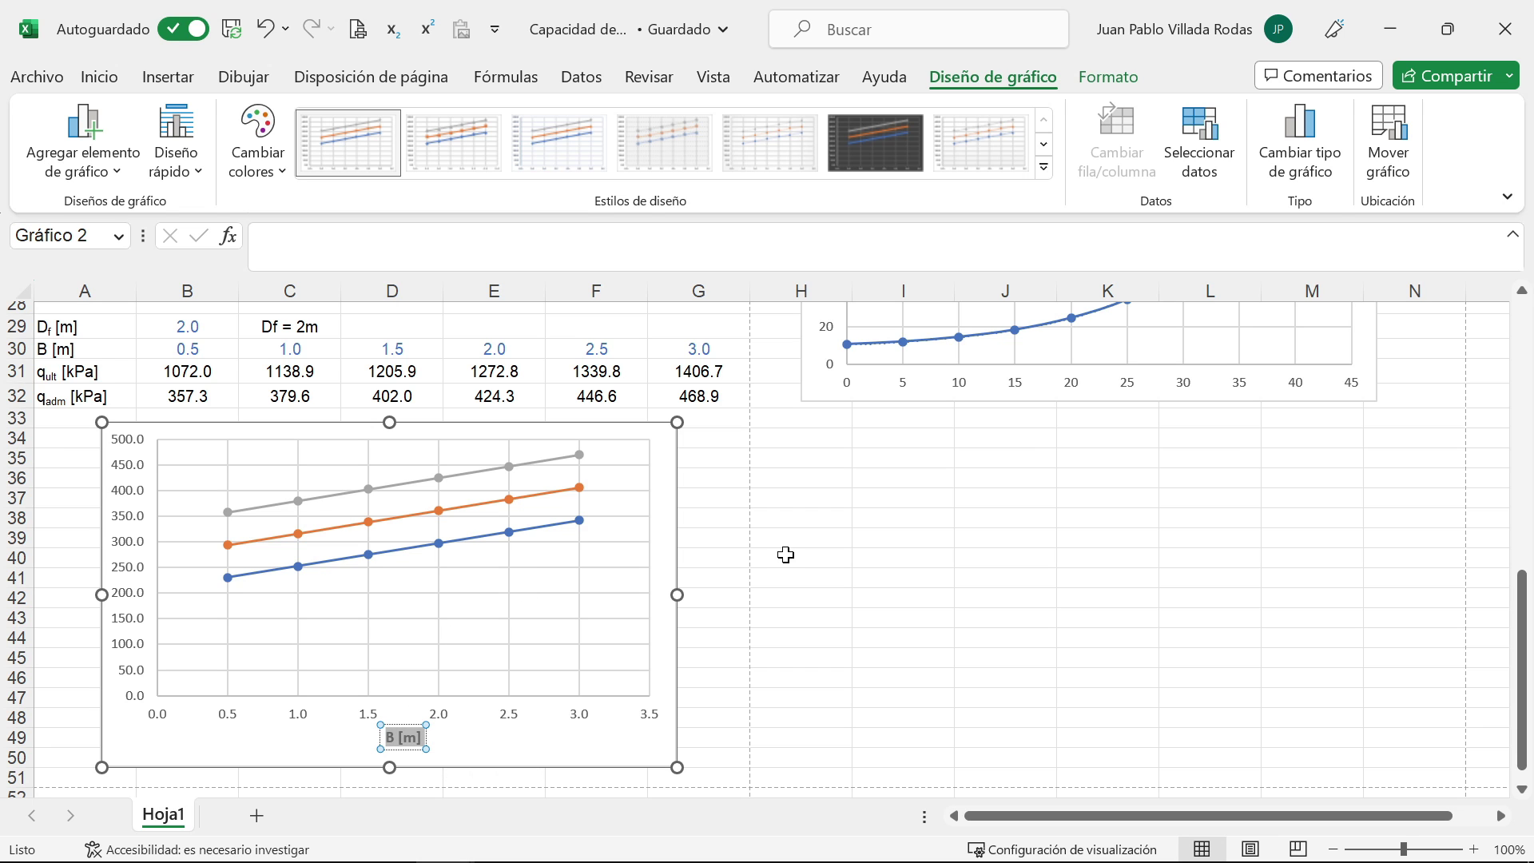
# Step: Add a primary vertical axis title to the capacity chart and set its text direction to Horizontal
pyautogui.click(84, 139)
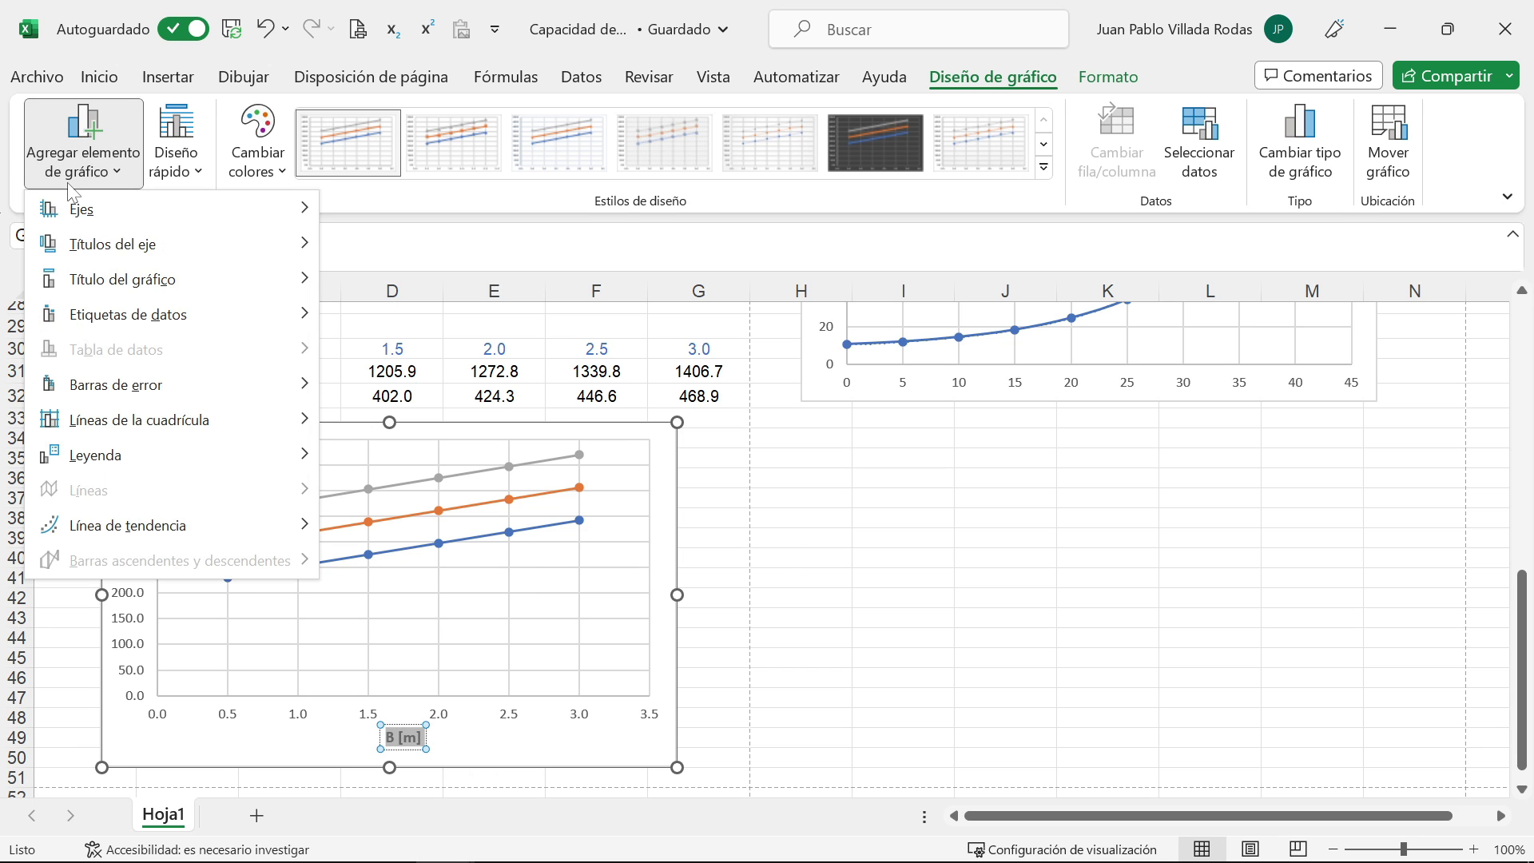
pyautogui.moveTo(185, 257)
pyautogui.click(442, 314)
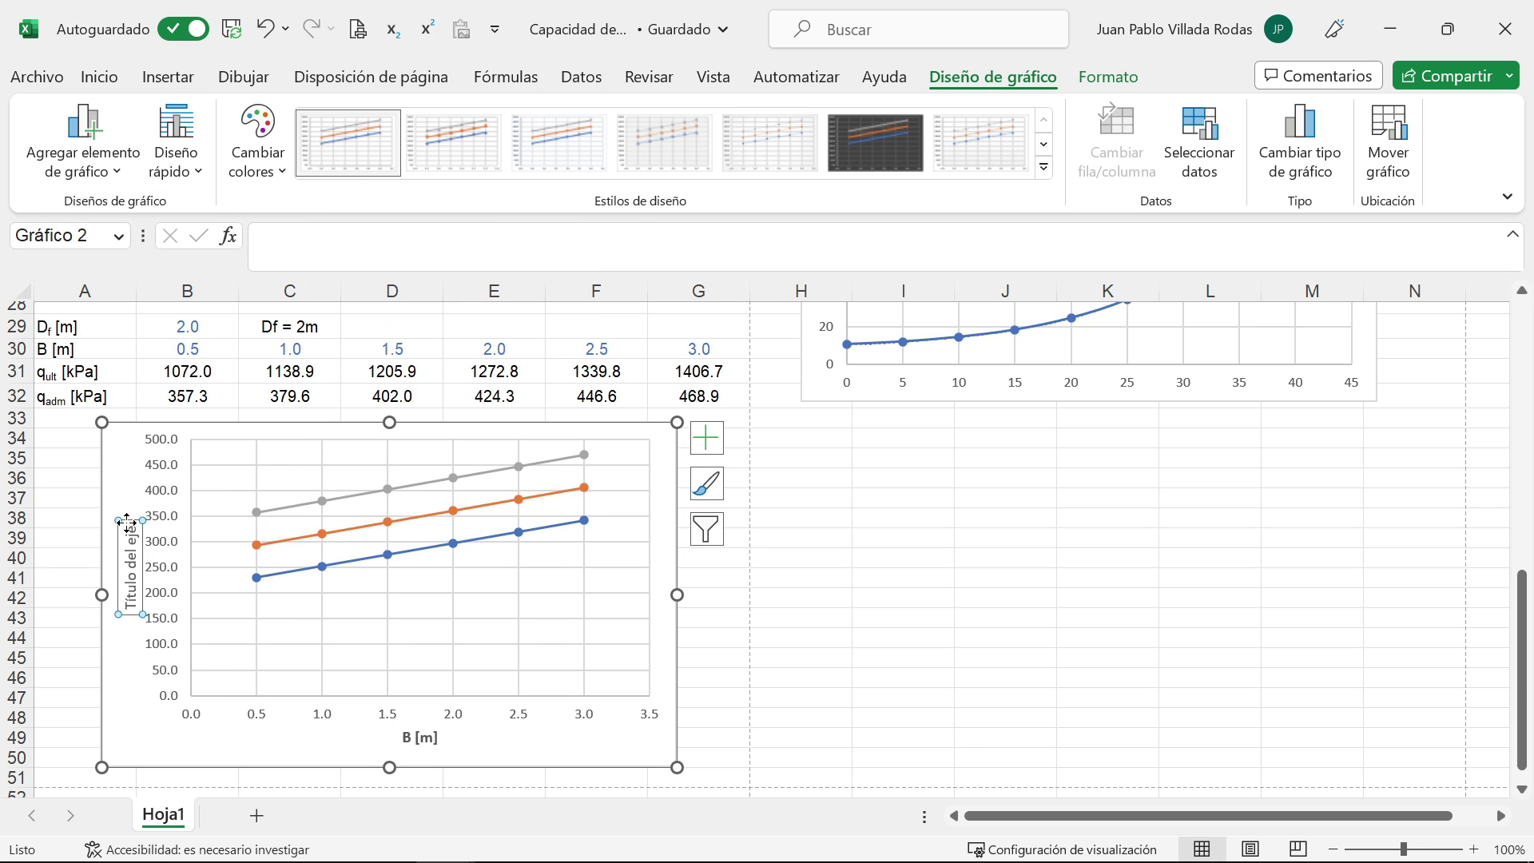
pyautogui.rightClick(127, 524)
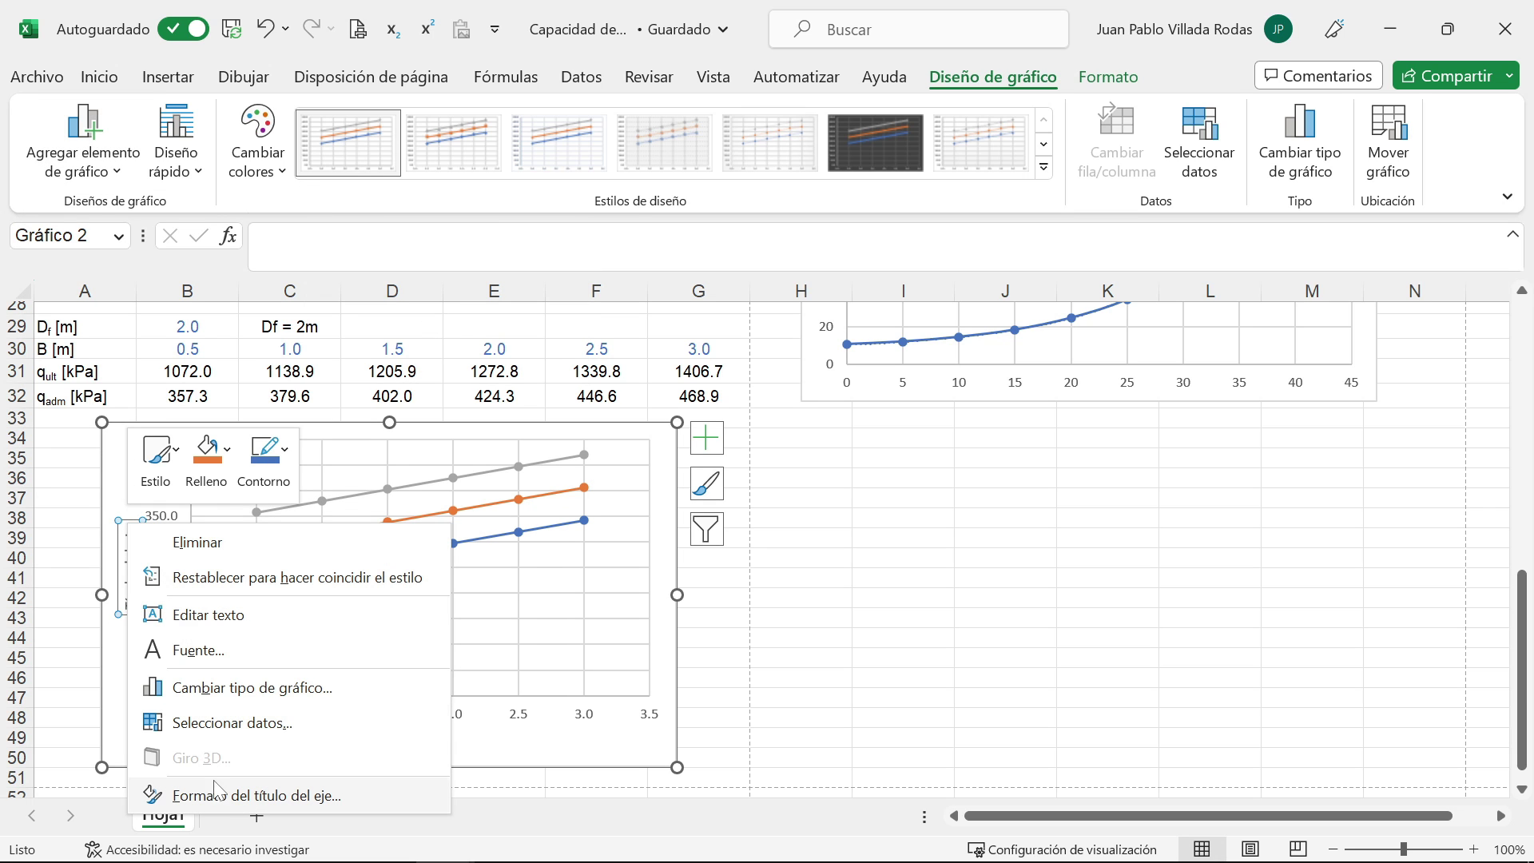
pyautogui.click(230, 798)
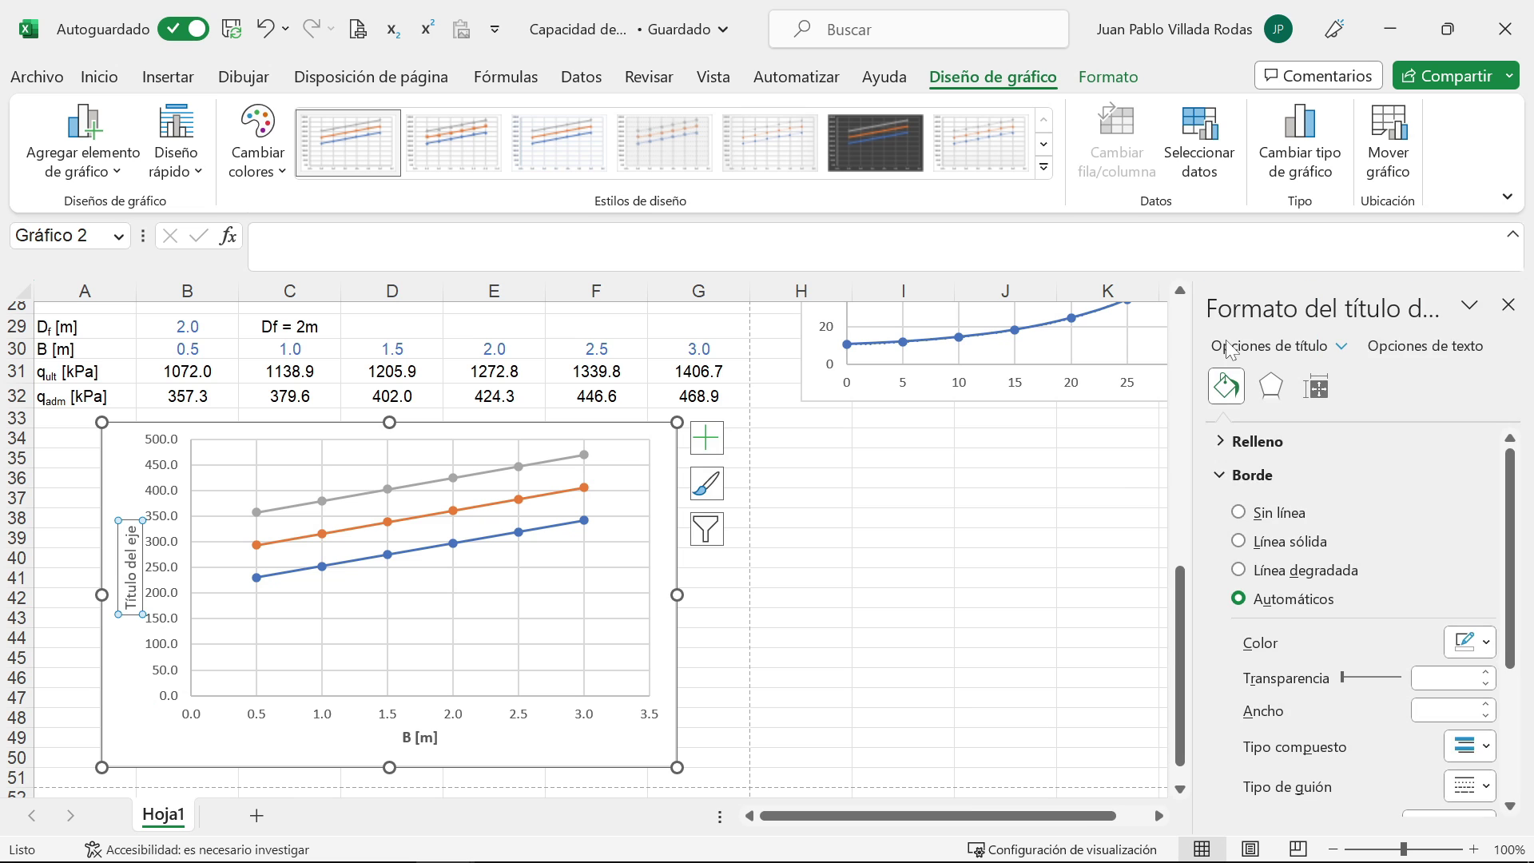
pyautogui.click(1405, 348)
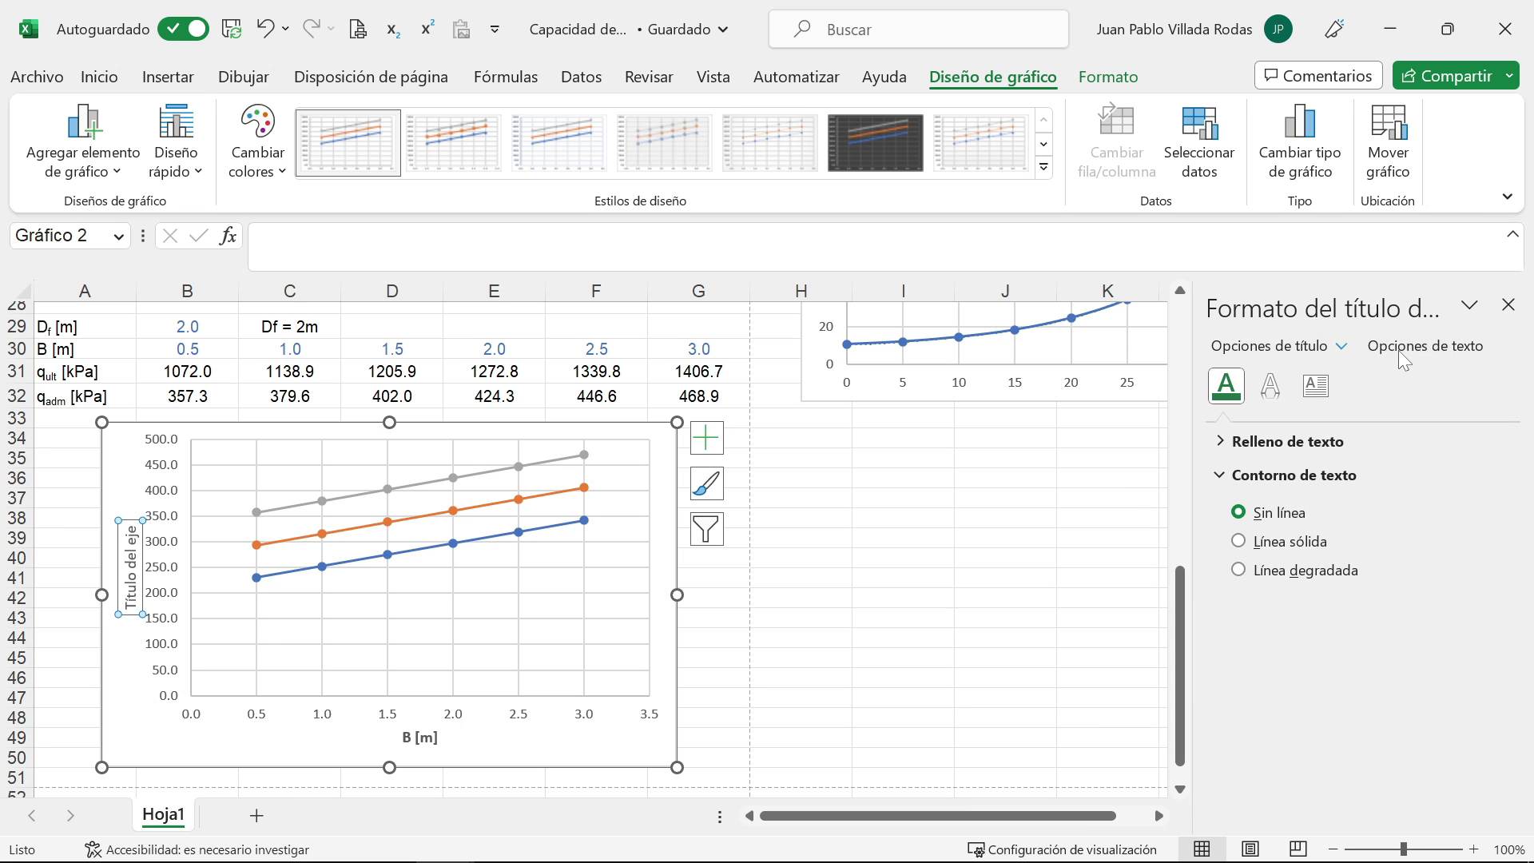
pyautogui.click(1314, 387)
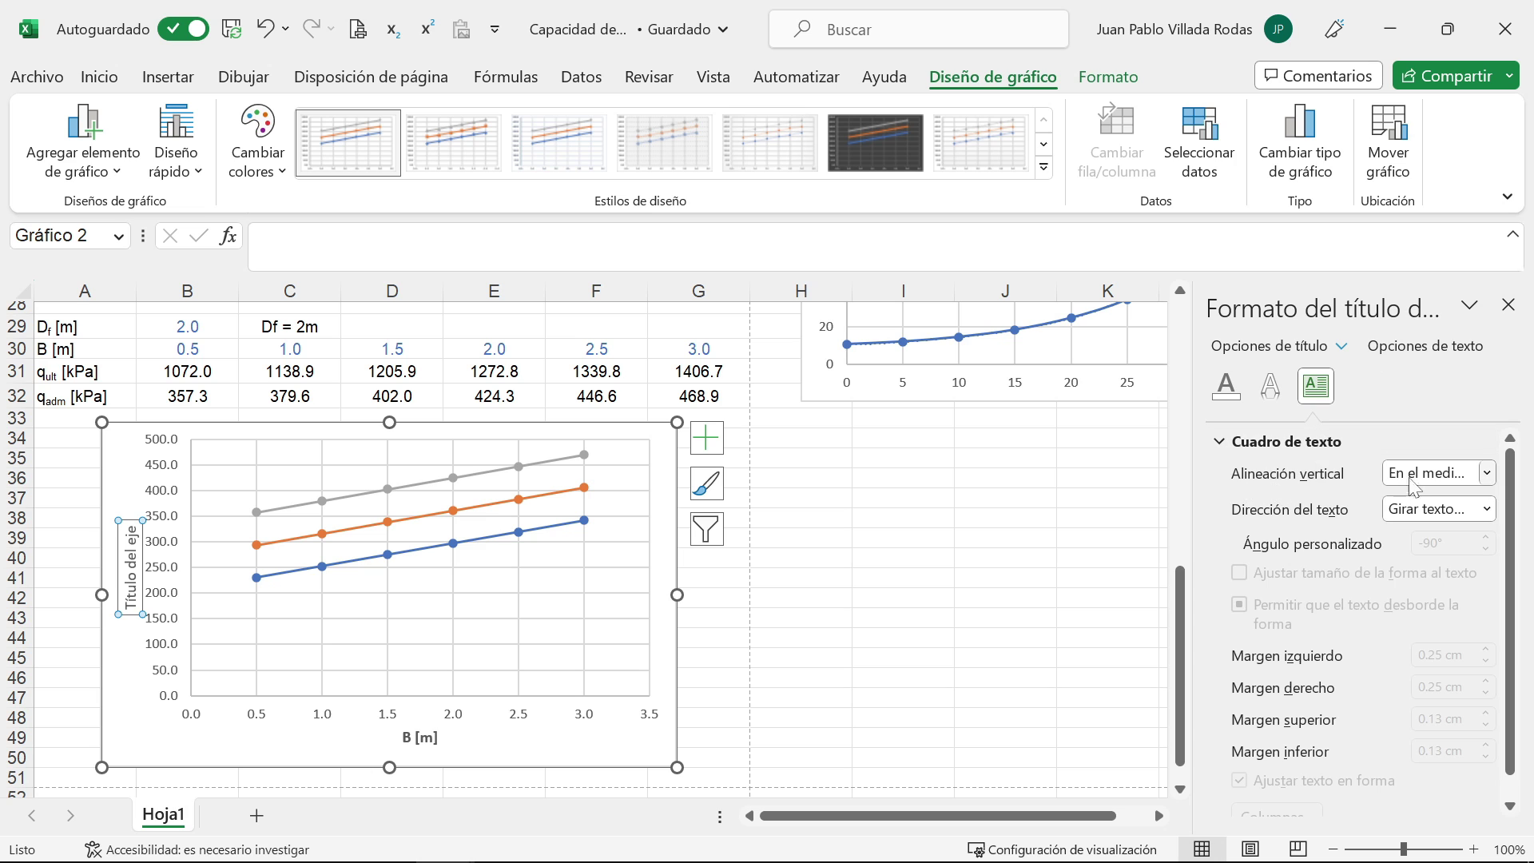
pyautogui.click(1417, 479)
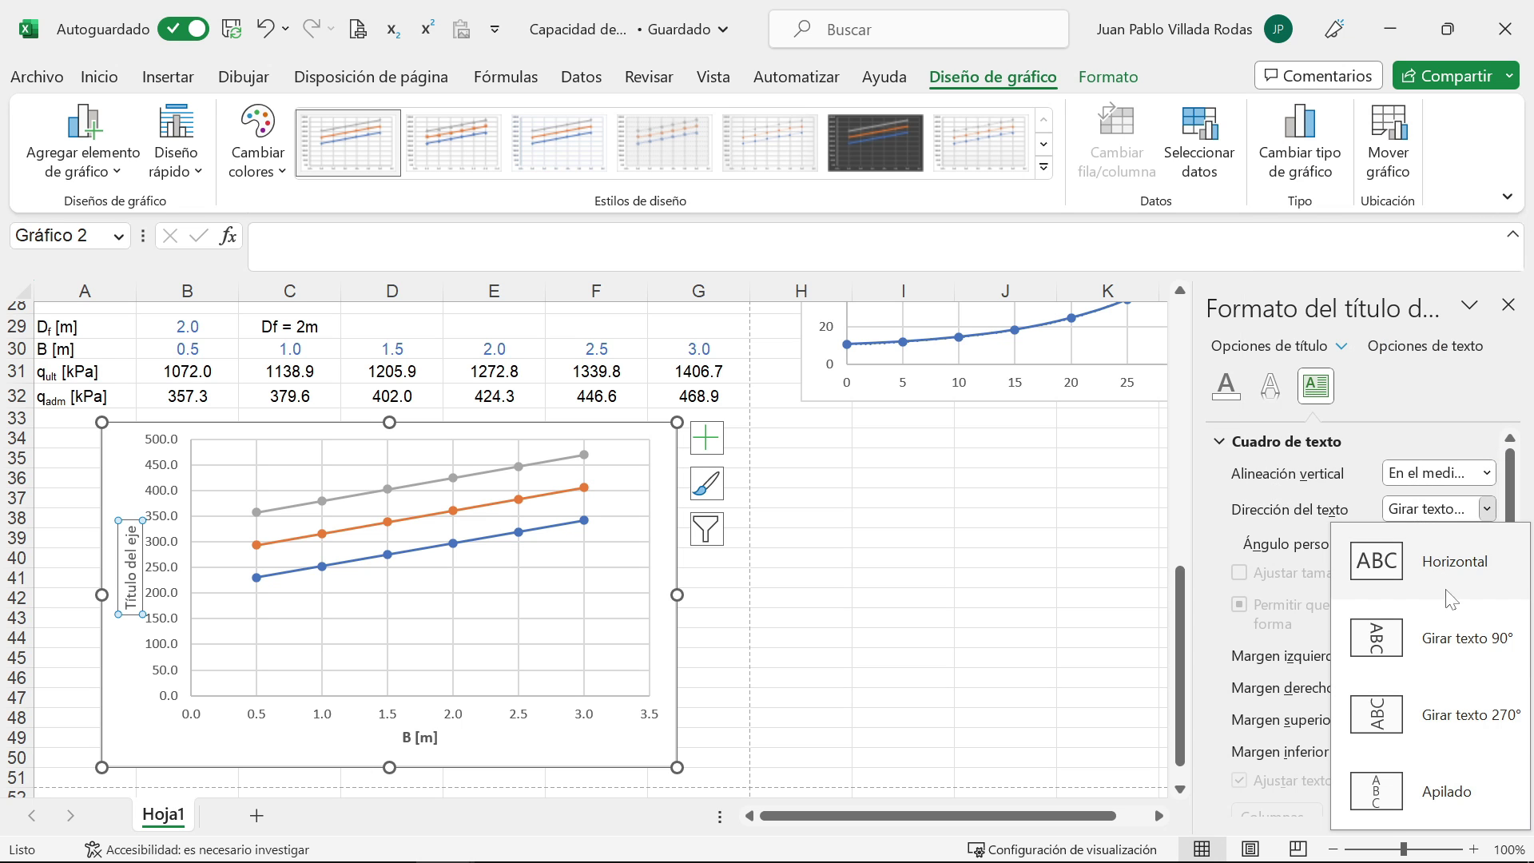
pyautogui.click(1454, 563)
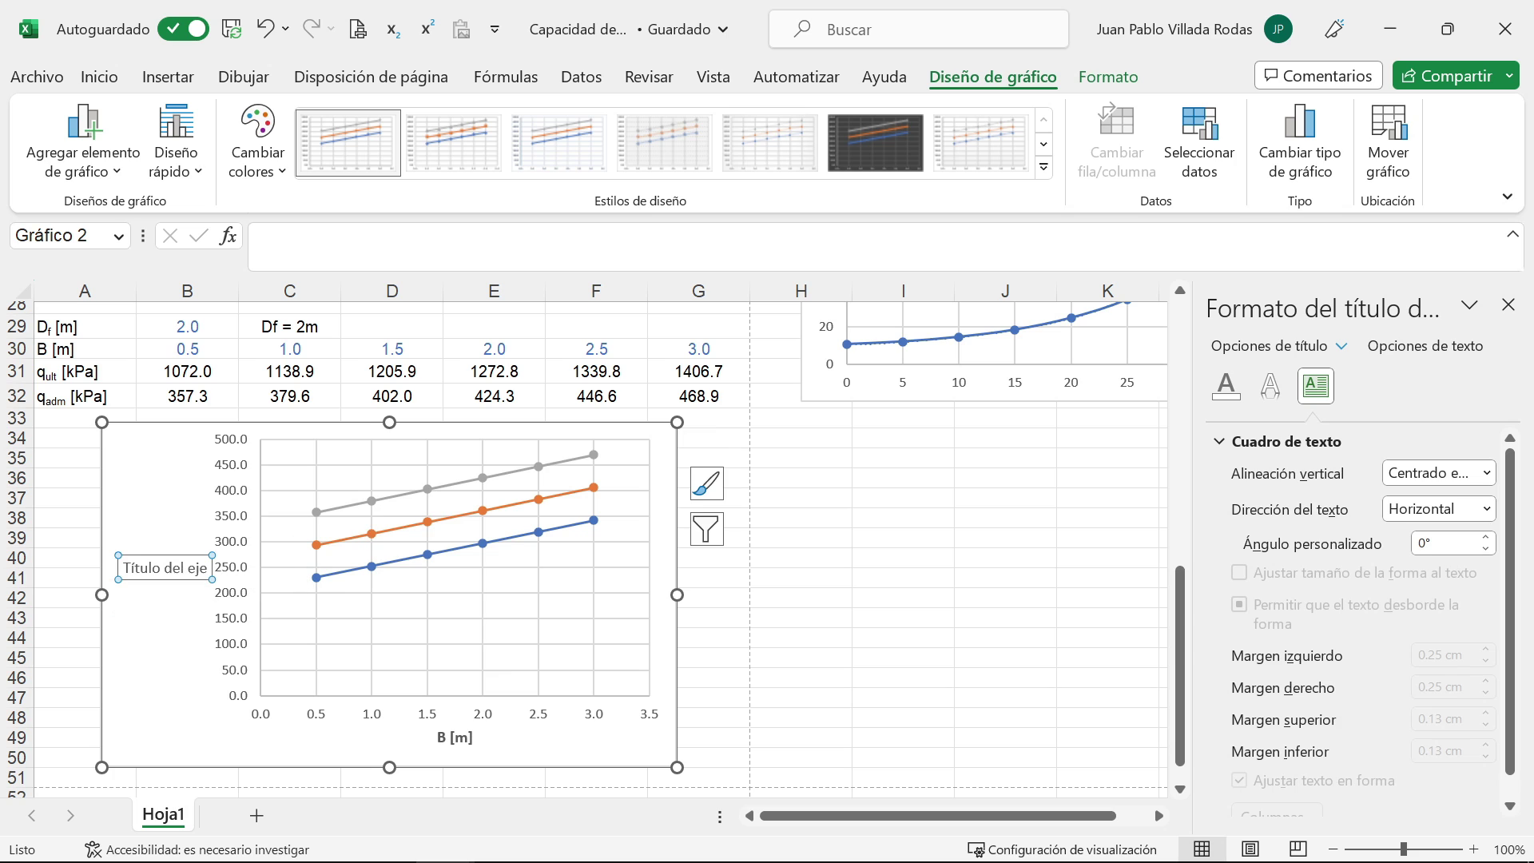
# Step: Replace the vertical axis title text with "qadm" and "[kPa]" on two lines, and make it bold
pyautogui.click(182, 567)
pyautogui.hotkey('ctrl', 'a')
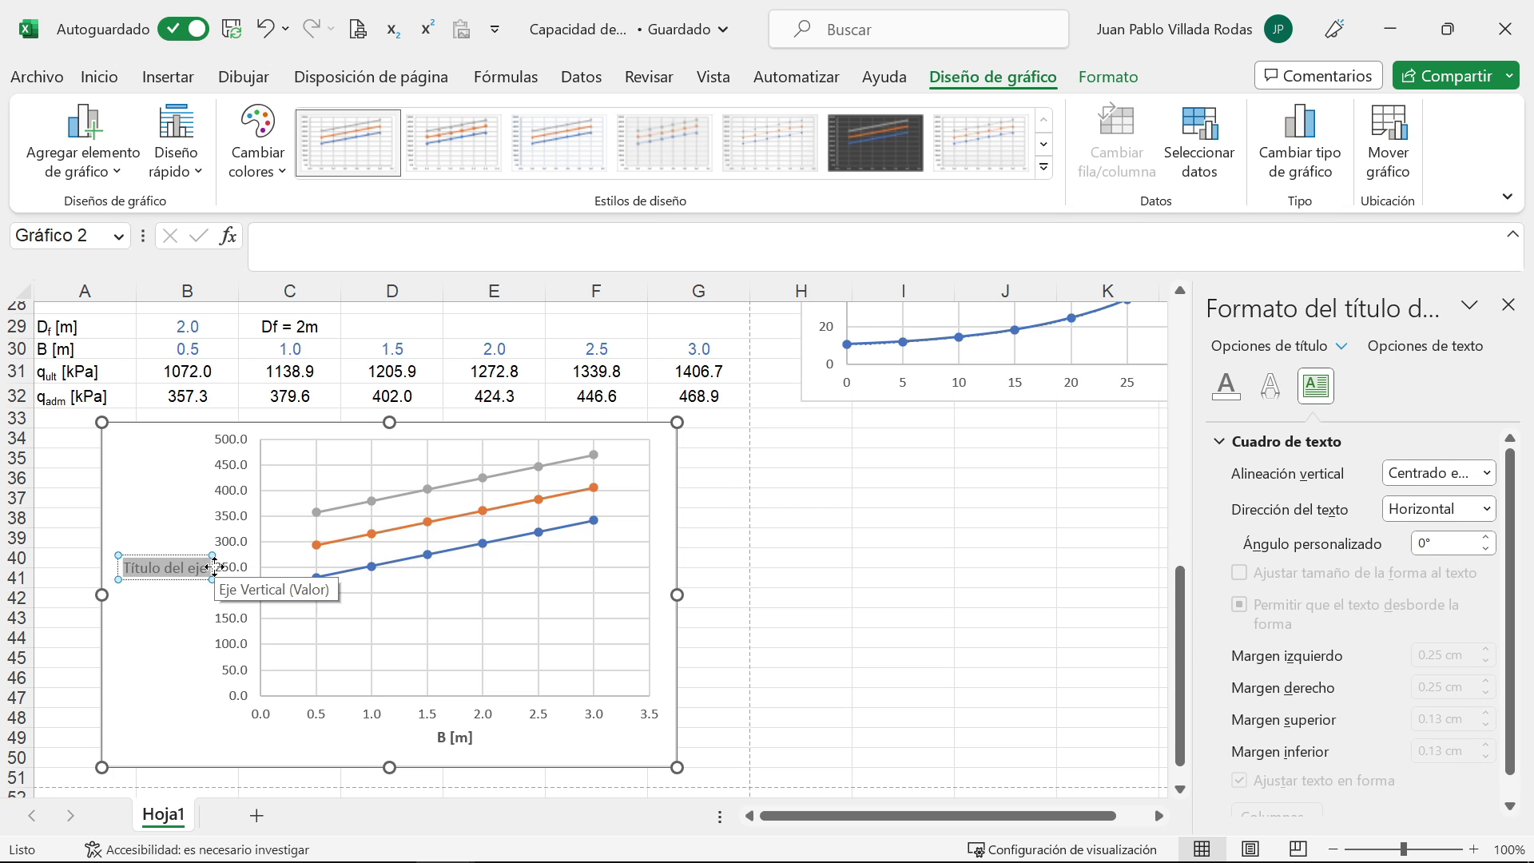
pyautogui.write('qadm')
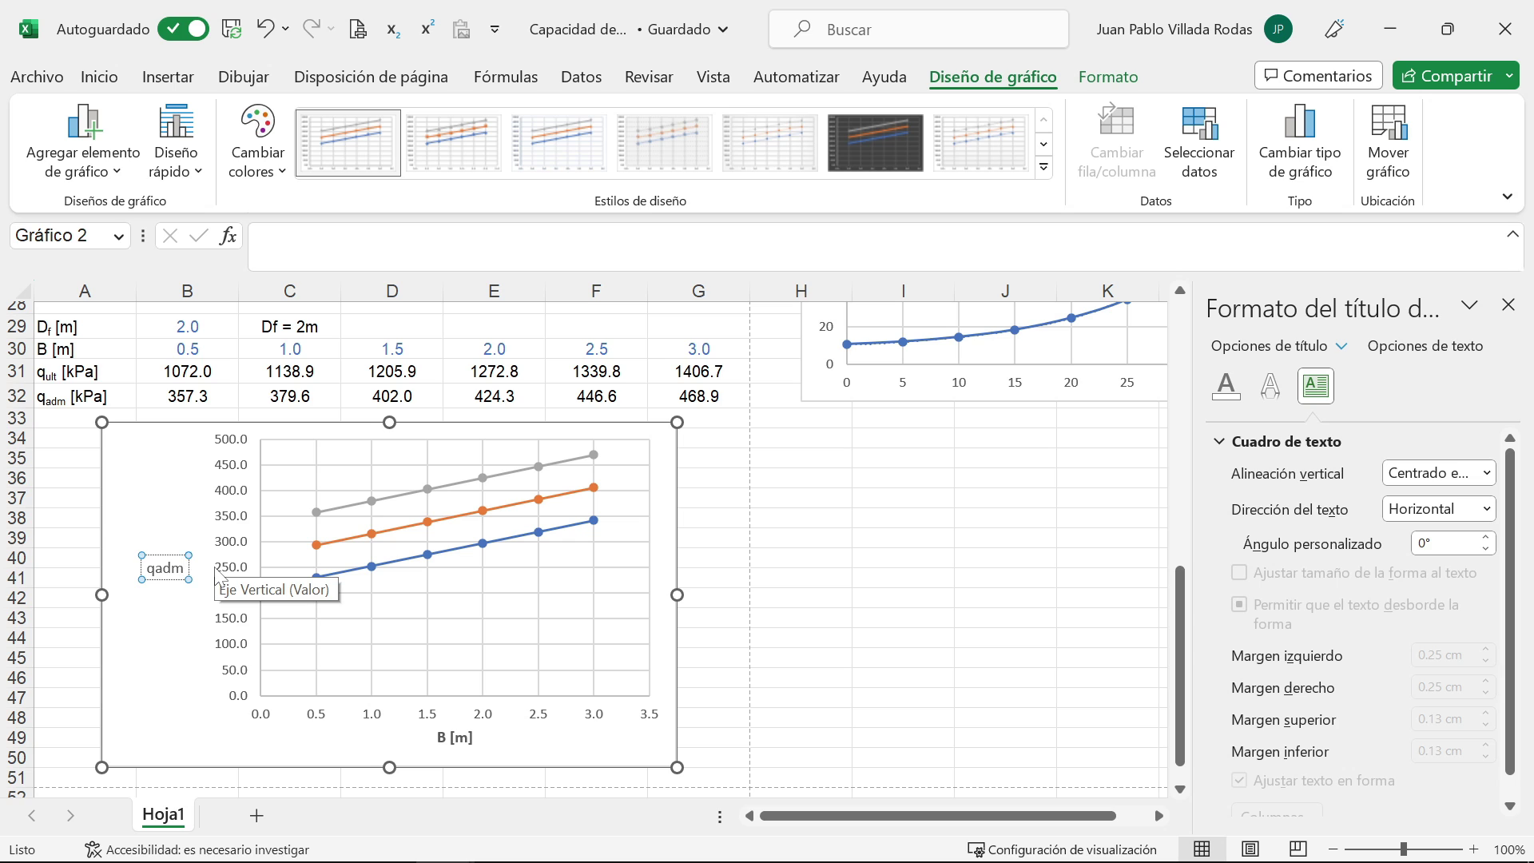
pyautogui.press('Return')
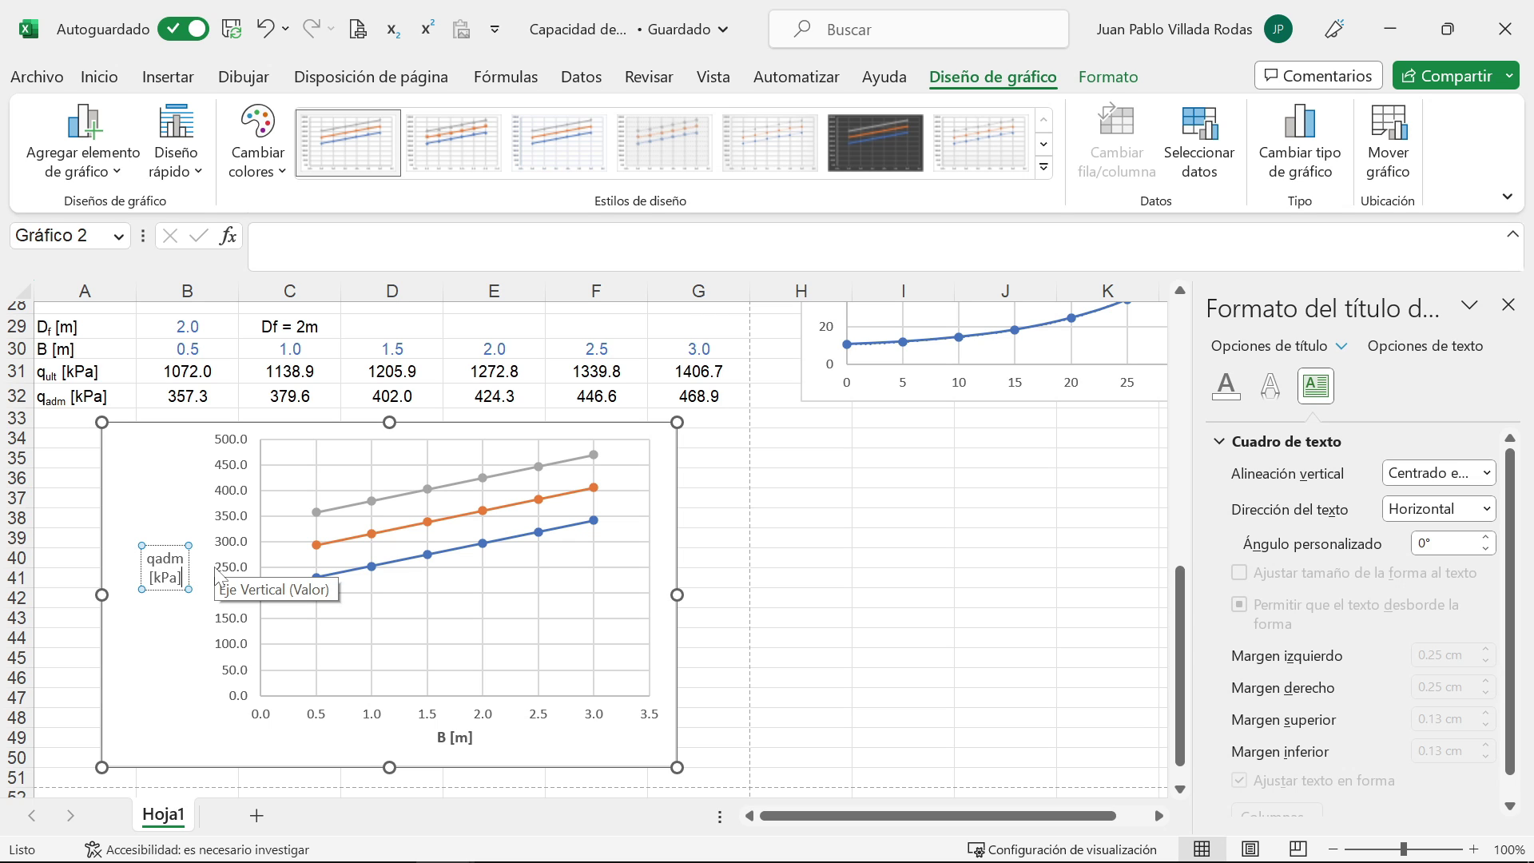
pyautogui.hotkey('shift', 'Up')
pyautogui.hotkey('shift', 'Up')
pyautogui.hotkey('ctrl', 'n')
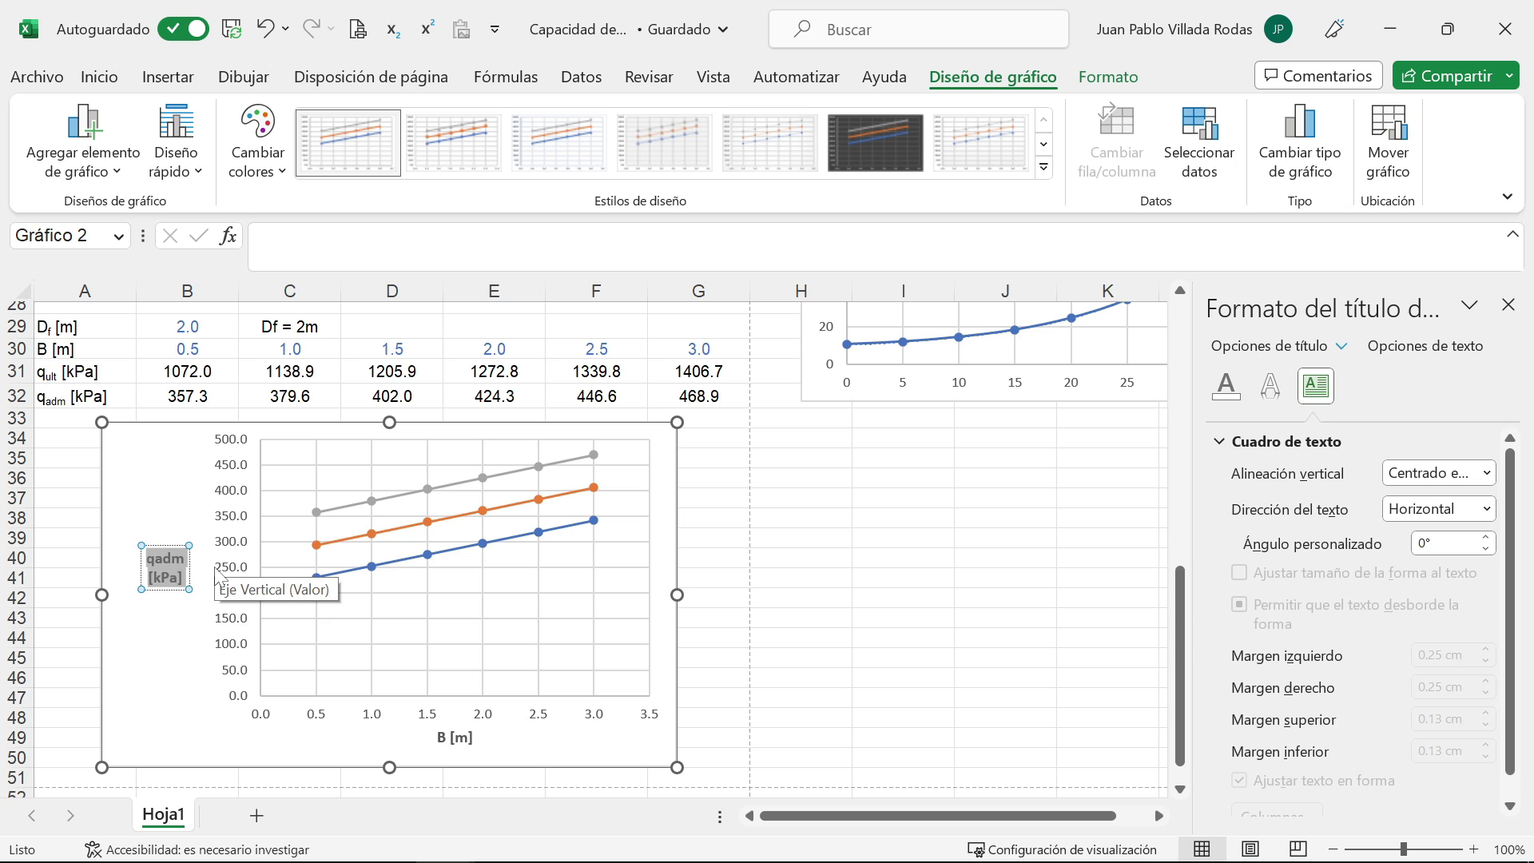
# Step: Format the letters "adm" in the vertical axis title as subscript
pyautogui.click(154, 558)
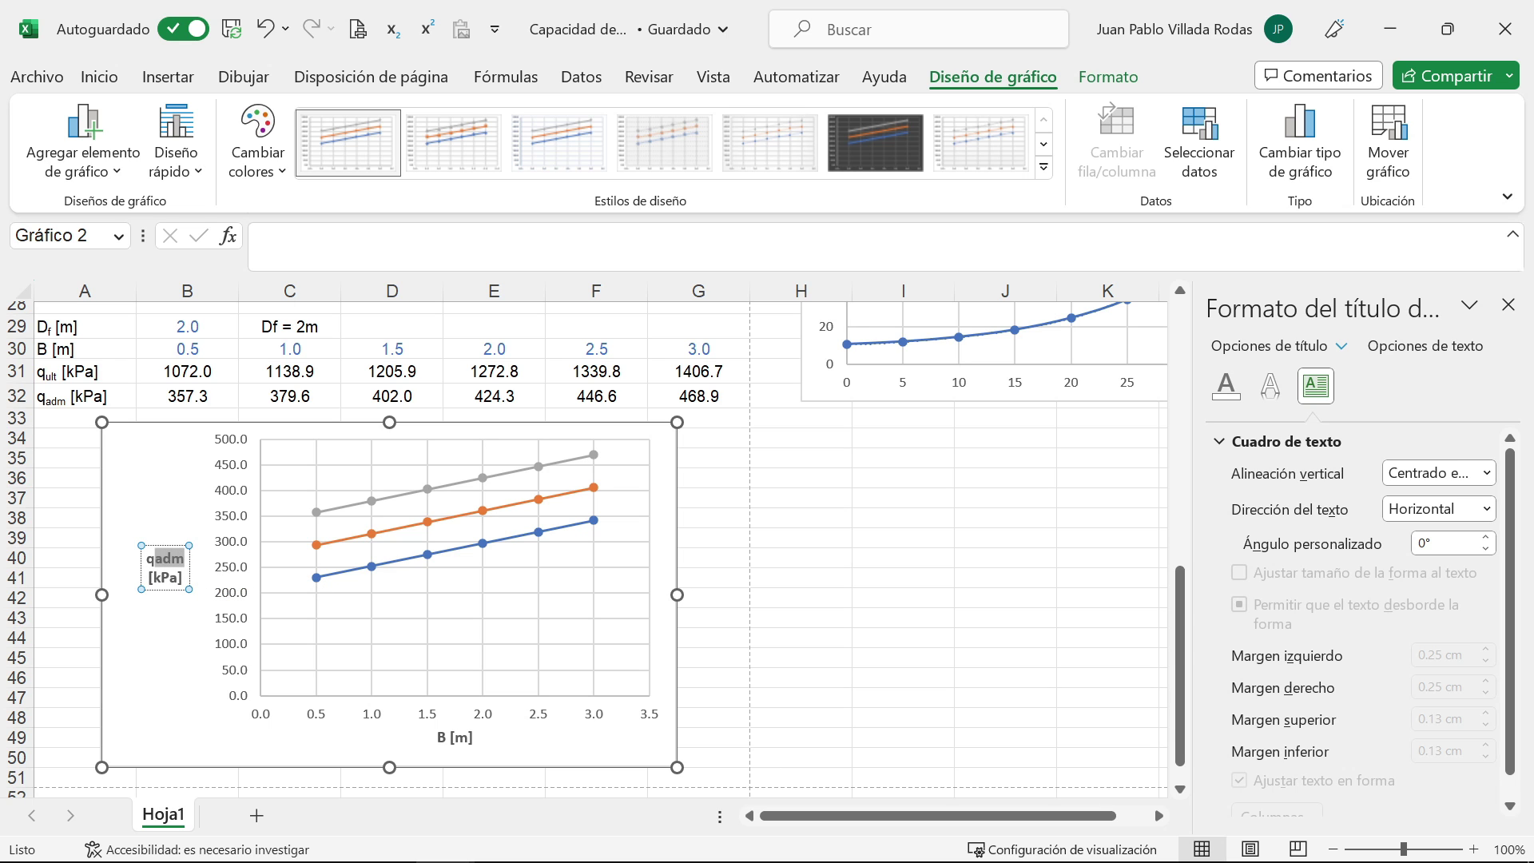
pyautogui.click(392, 28)
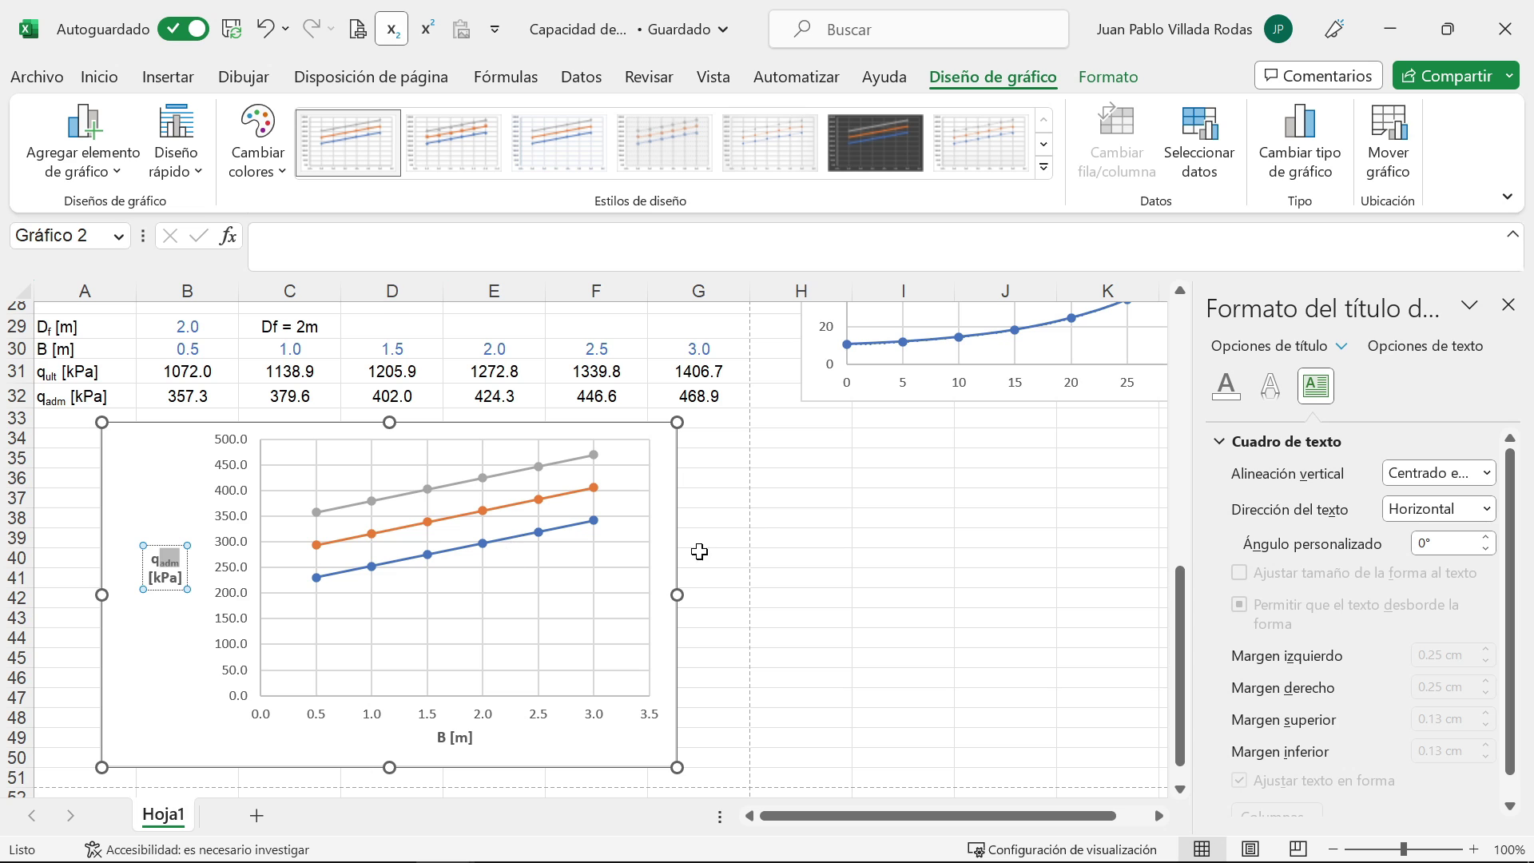
pyautogui.click(759, 527)
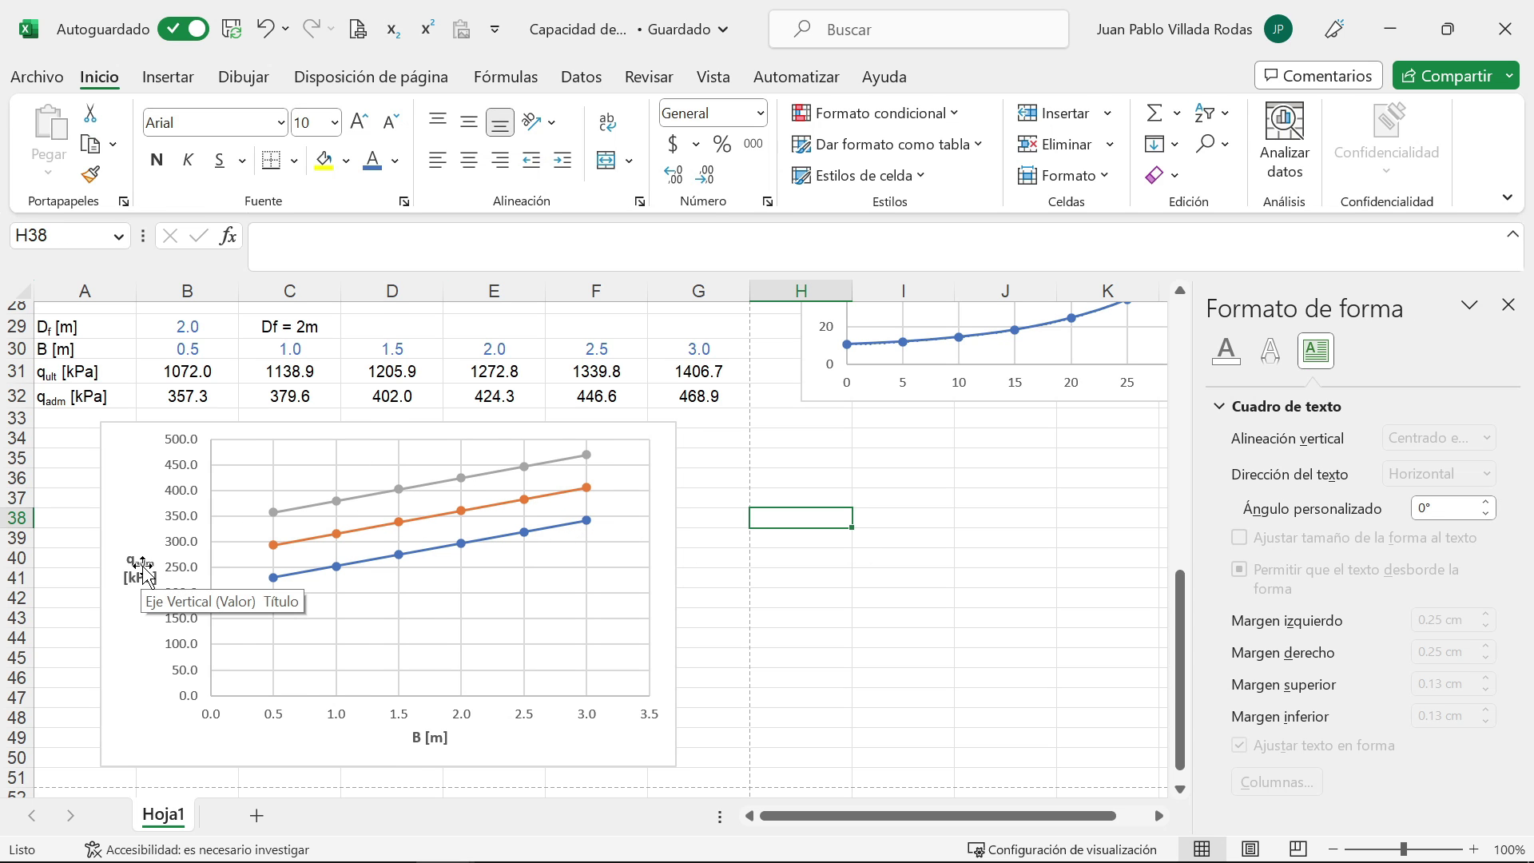
# Step: Set the font of both the vertical and the horizontal axis titles to Arial
pyautogui.click(145, 571)
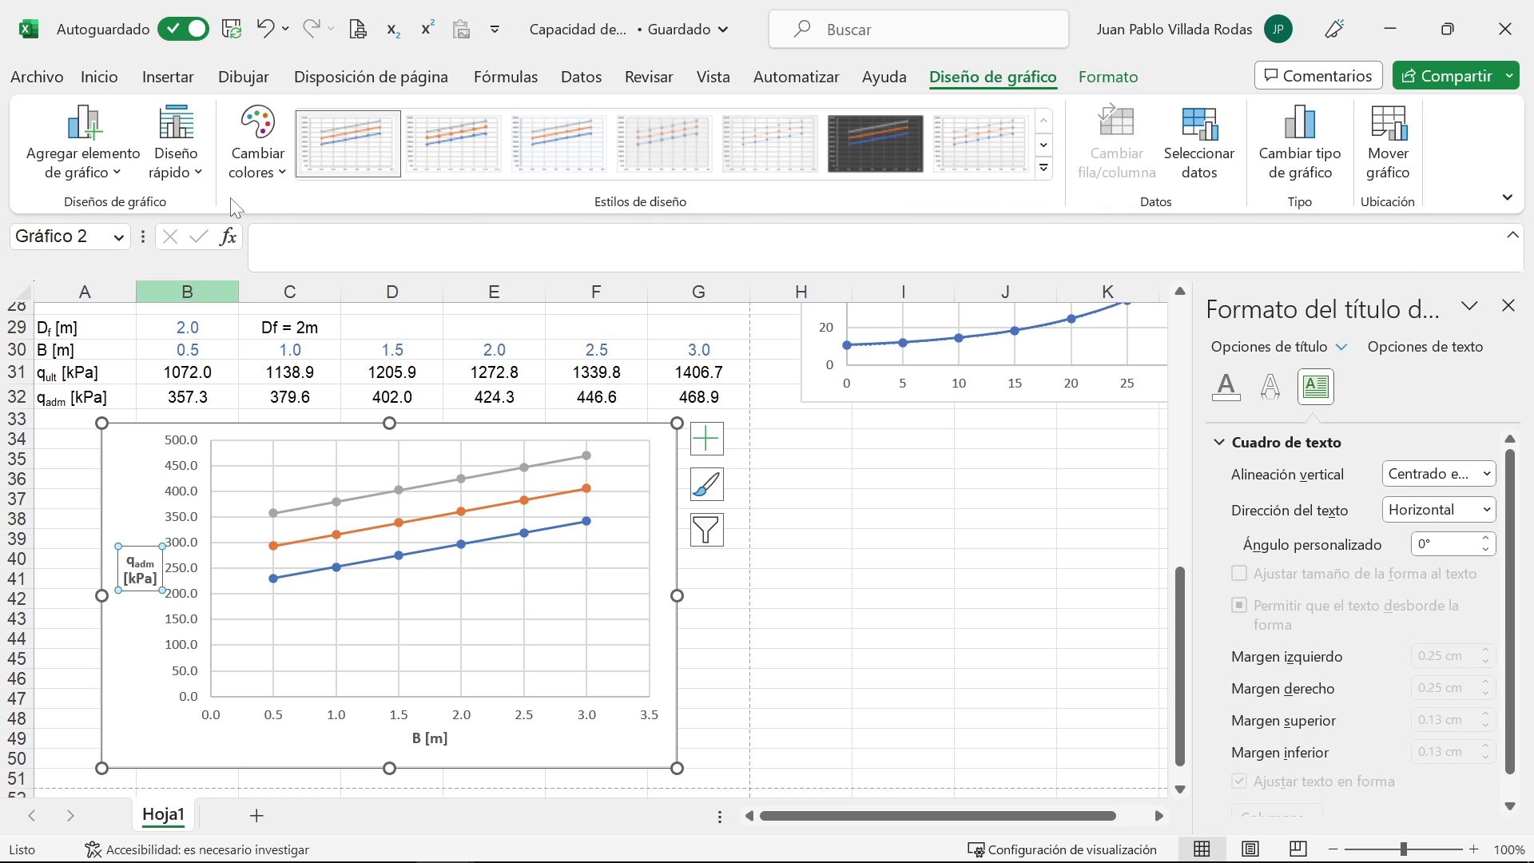
pyautogui.click(99, 77)
pyautogui.click(256, 123)
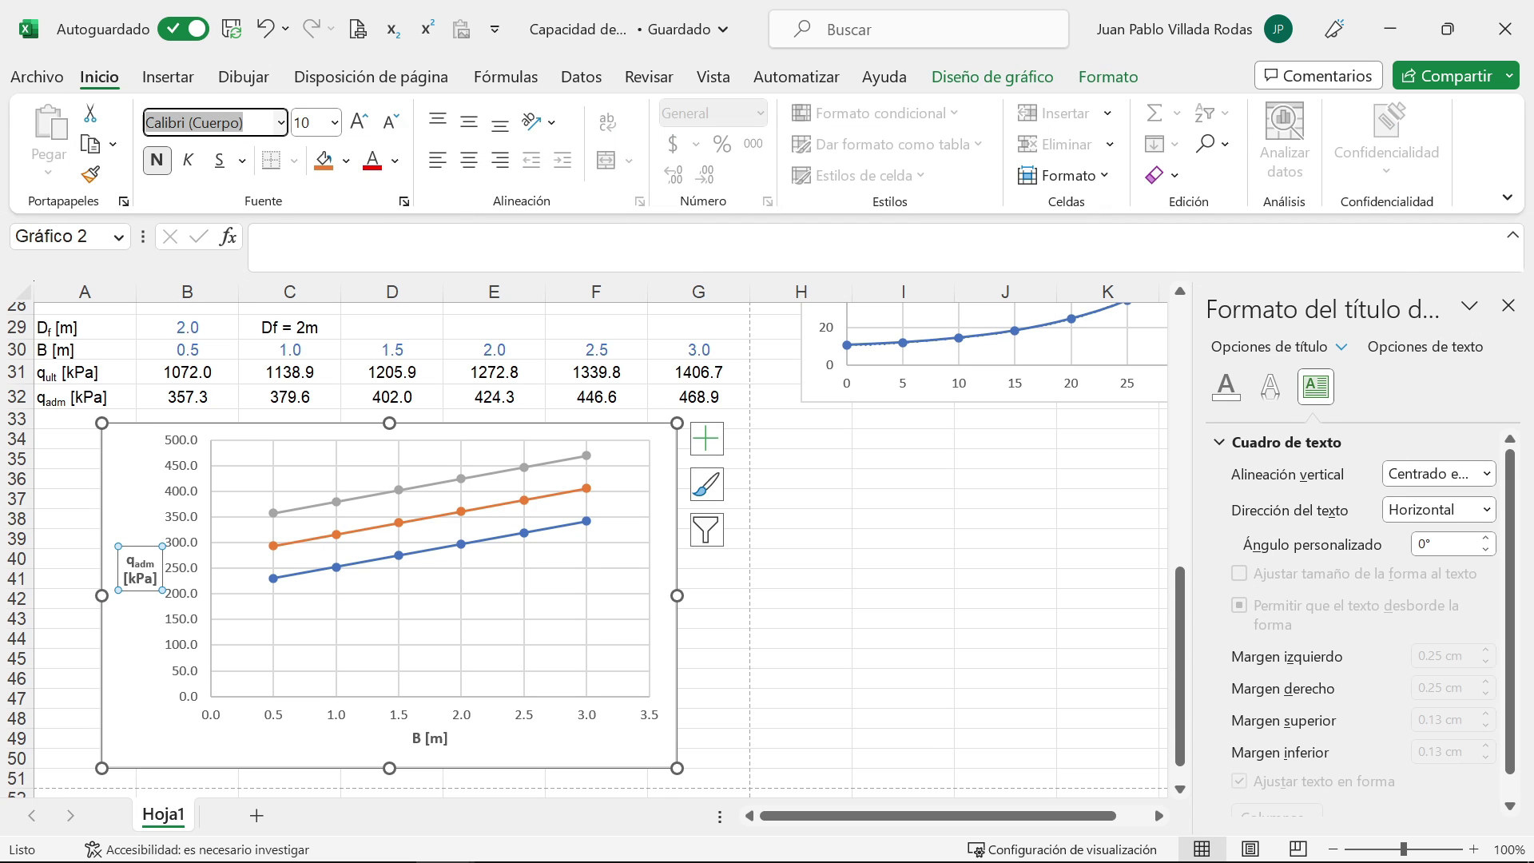
pyautogui.write('Arial')
pyautogui.press('Return')
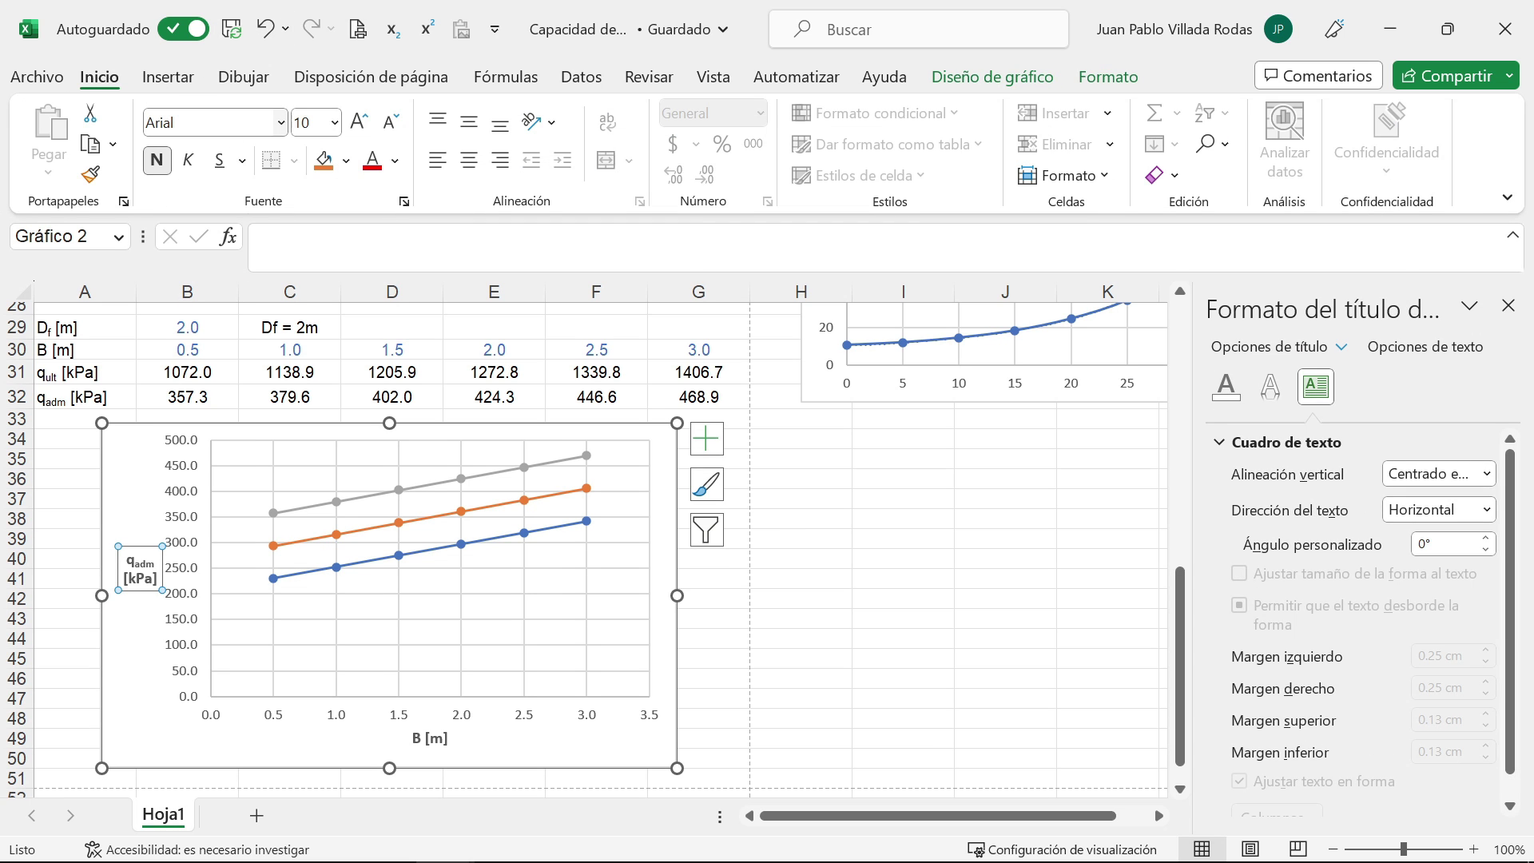
pyautogui.click(439, 738)
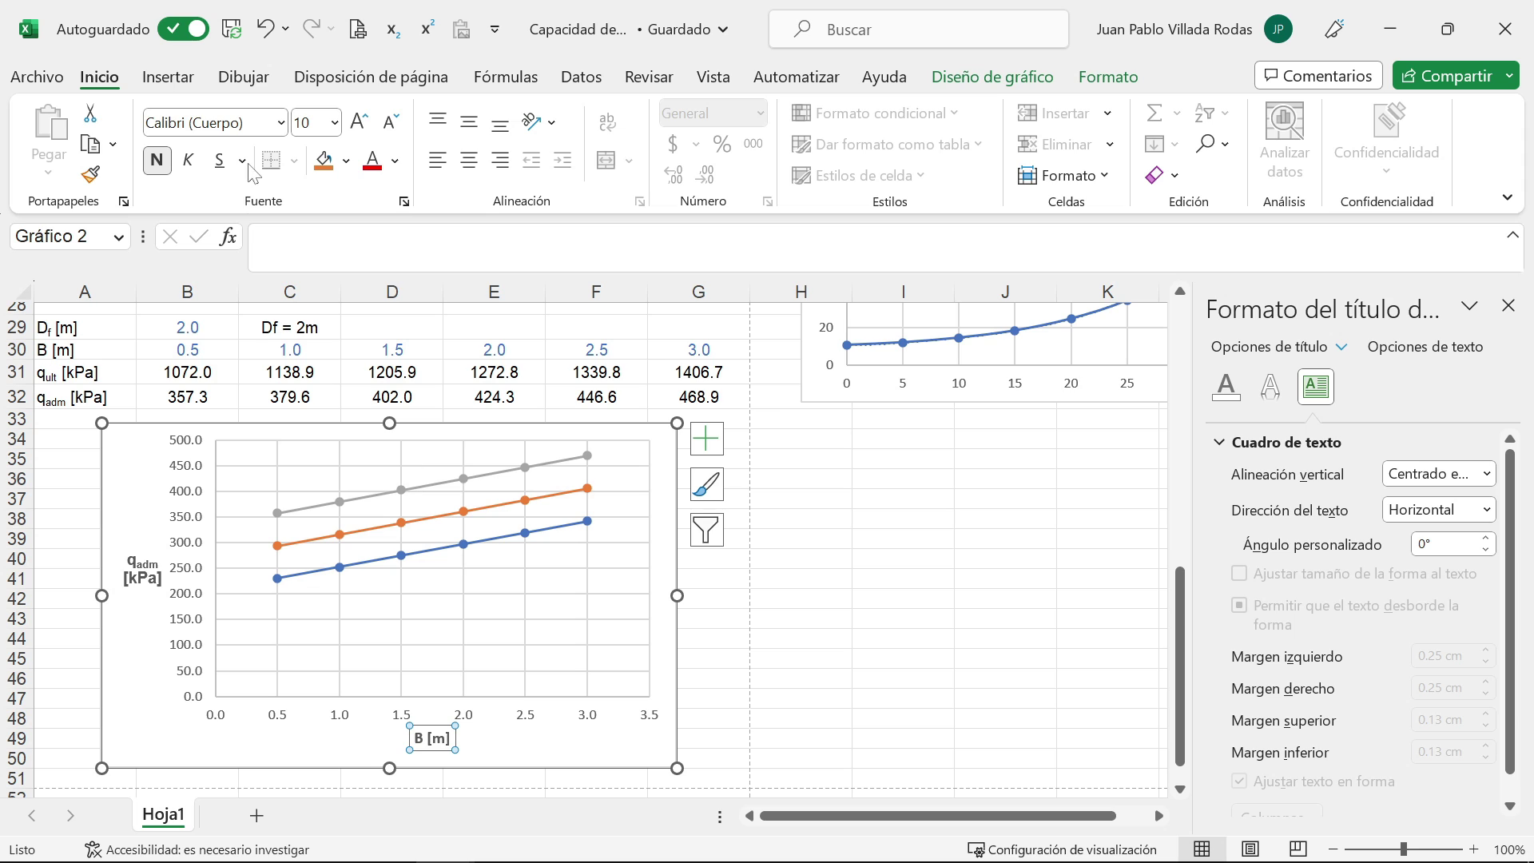
pyautogui.click(230, 127)
pyautogui.write('Arial')
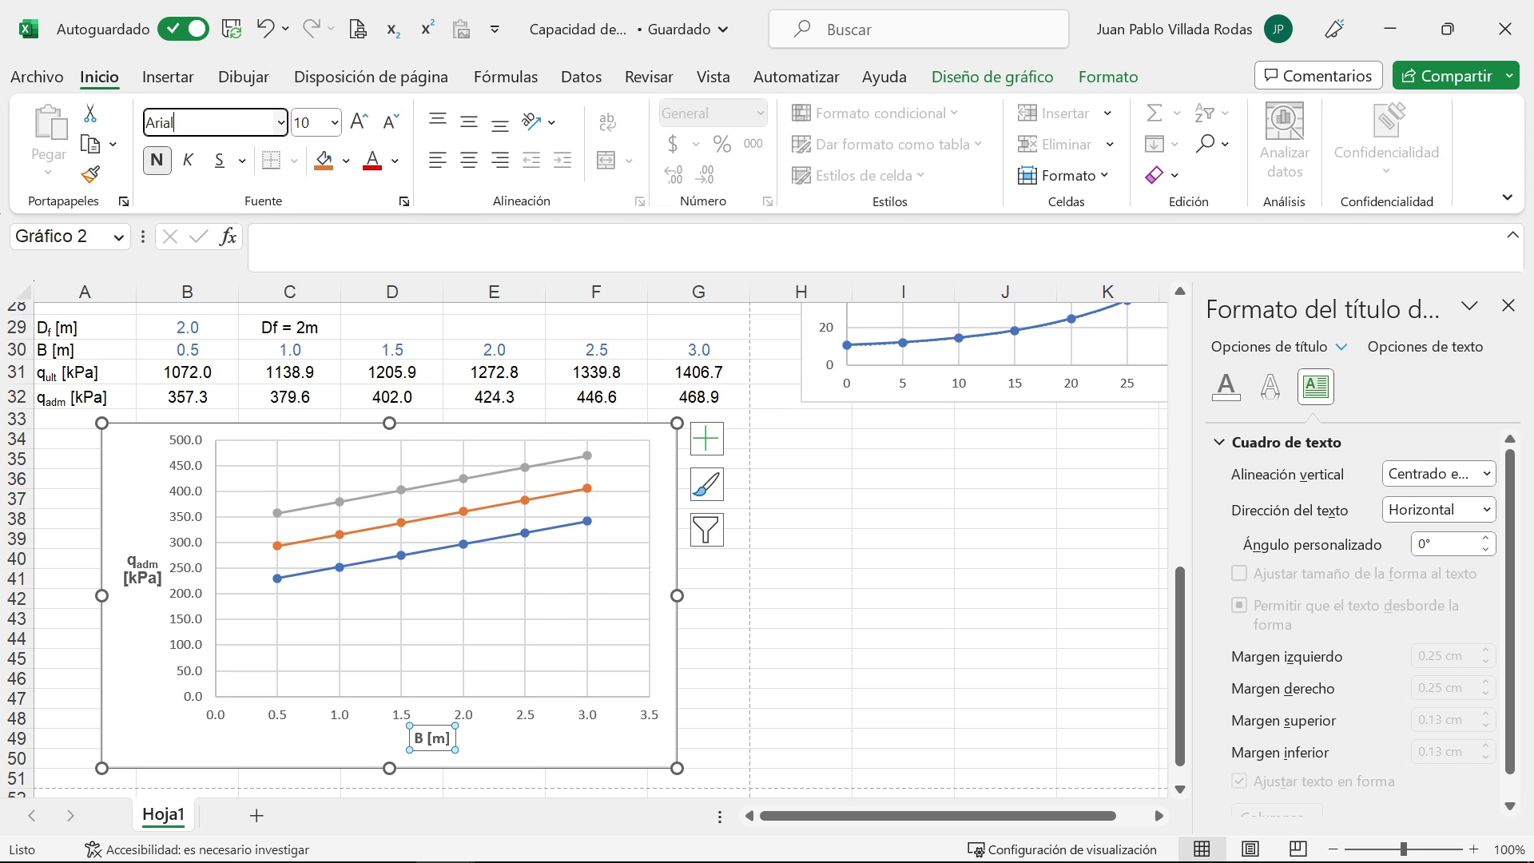
pyautogui.press('Return')
# Step: Set the font of the vertical and horizontal axis number labels to Arial
pyautogui.click(187, 482)
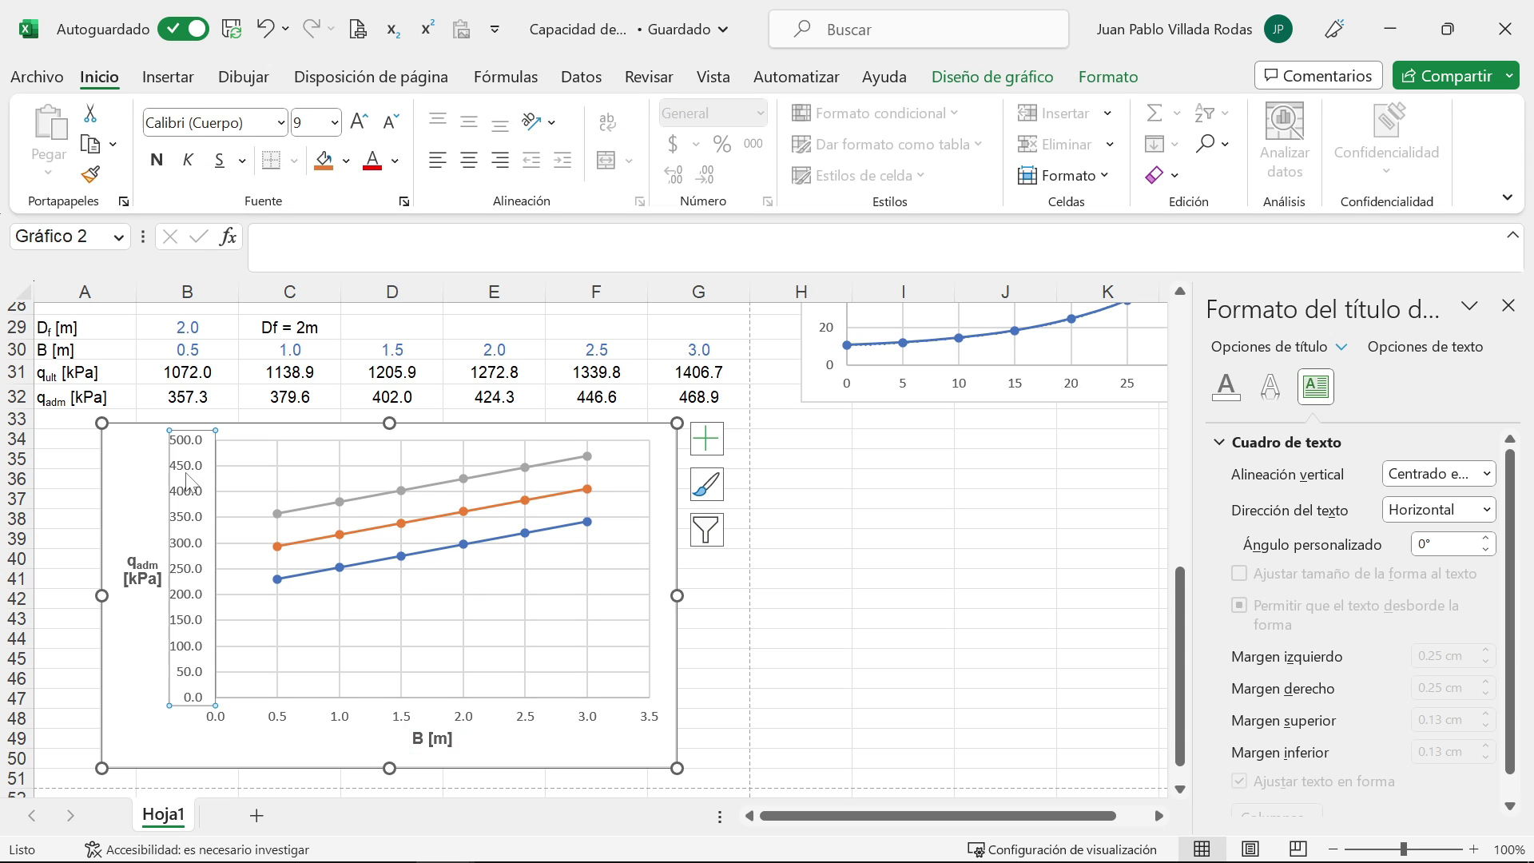
pyautogui.click(168, 123)
pyautogui.write('Arial')
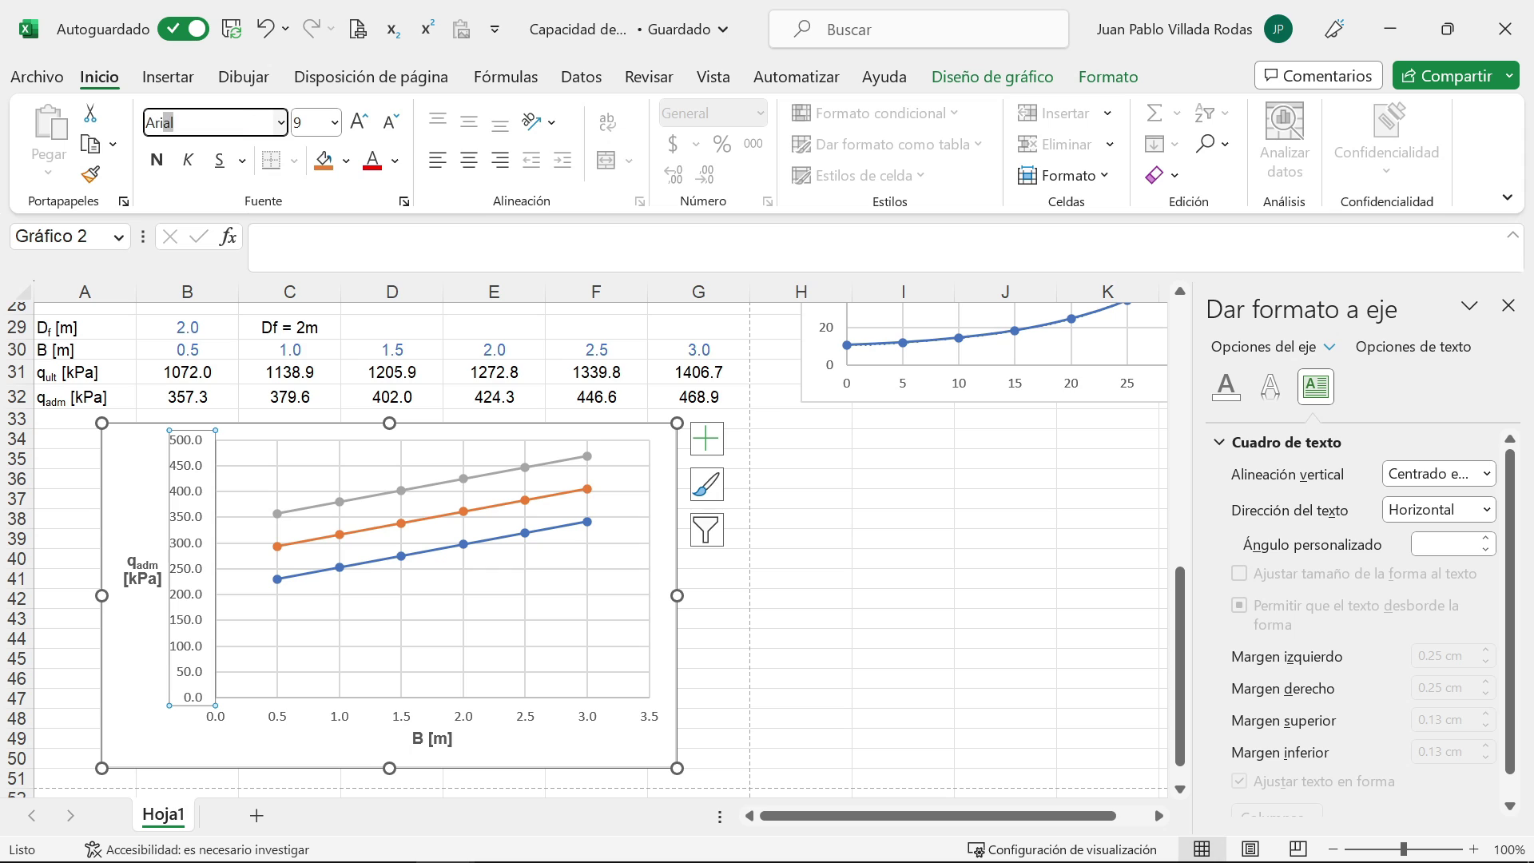
pyautogui.press('Return')
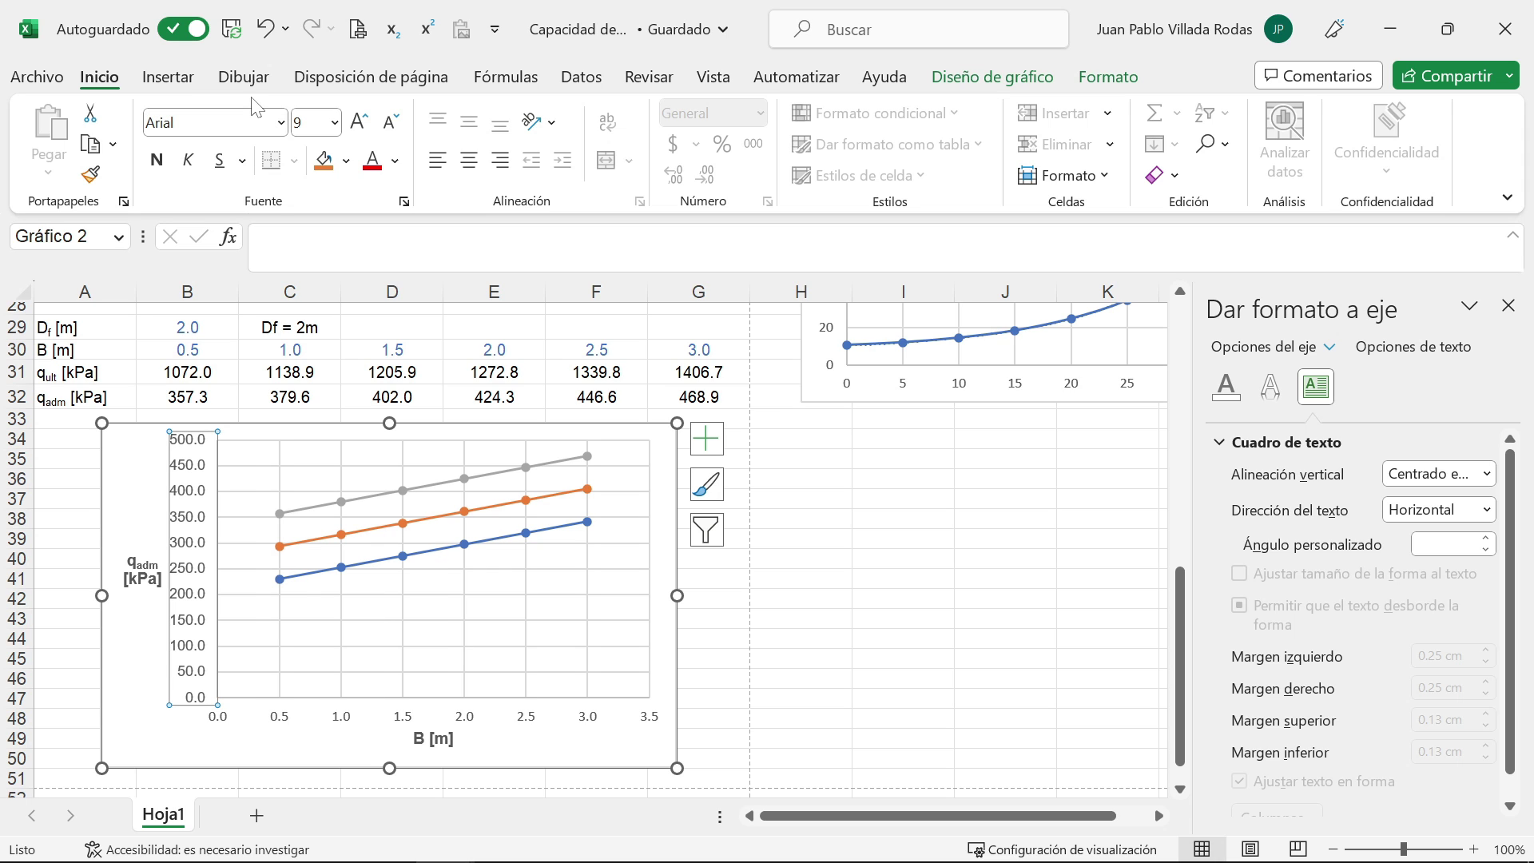
pyautogui.click(398, 719)
pyautogui.click(212, 123)
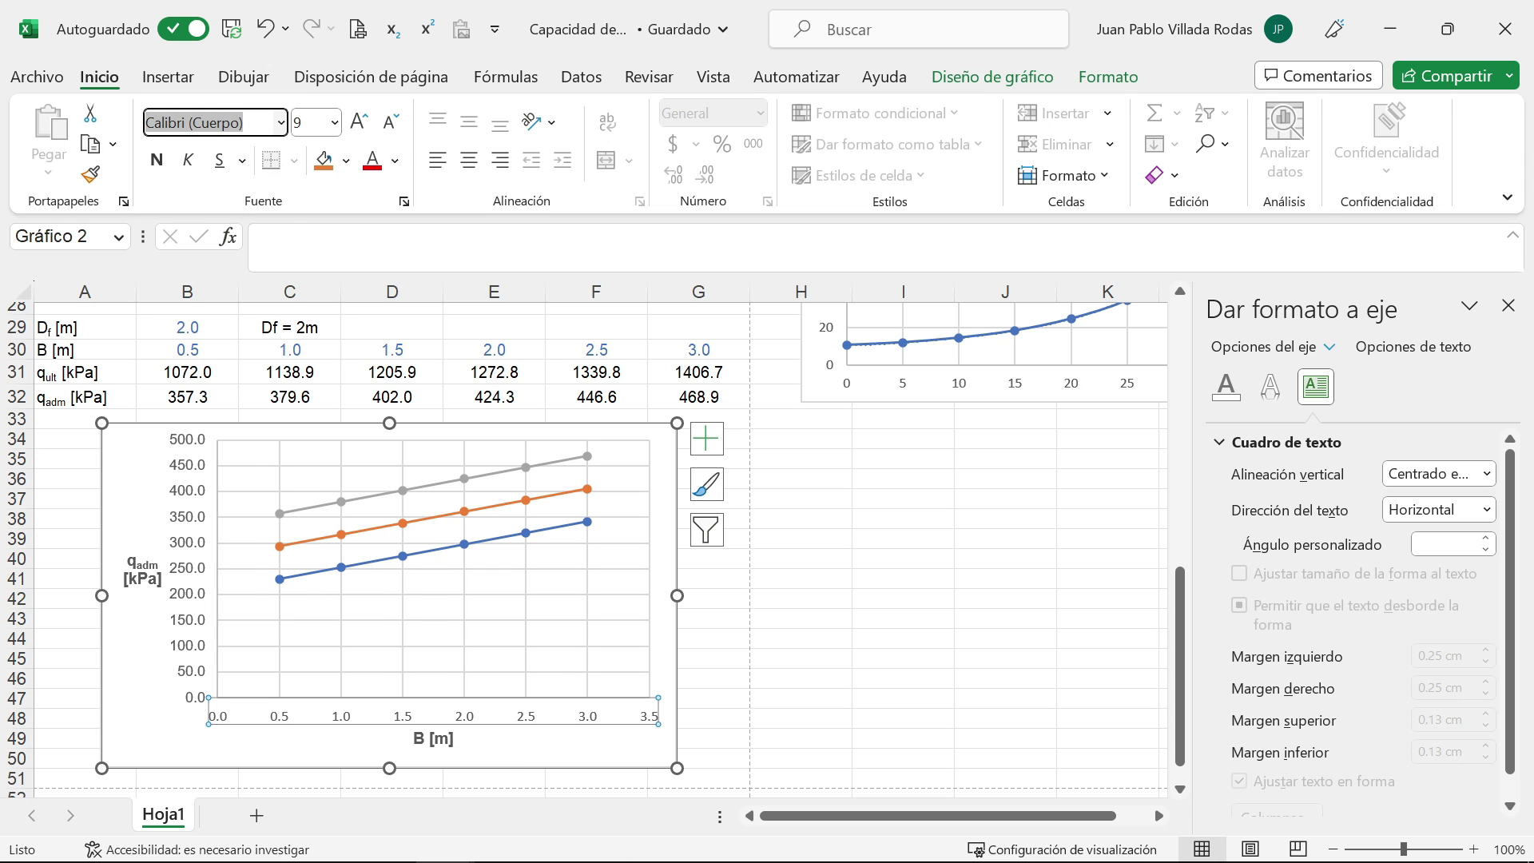
pyautogui.write('Arial')
pyautogui.press('Return')
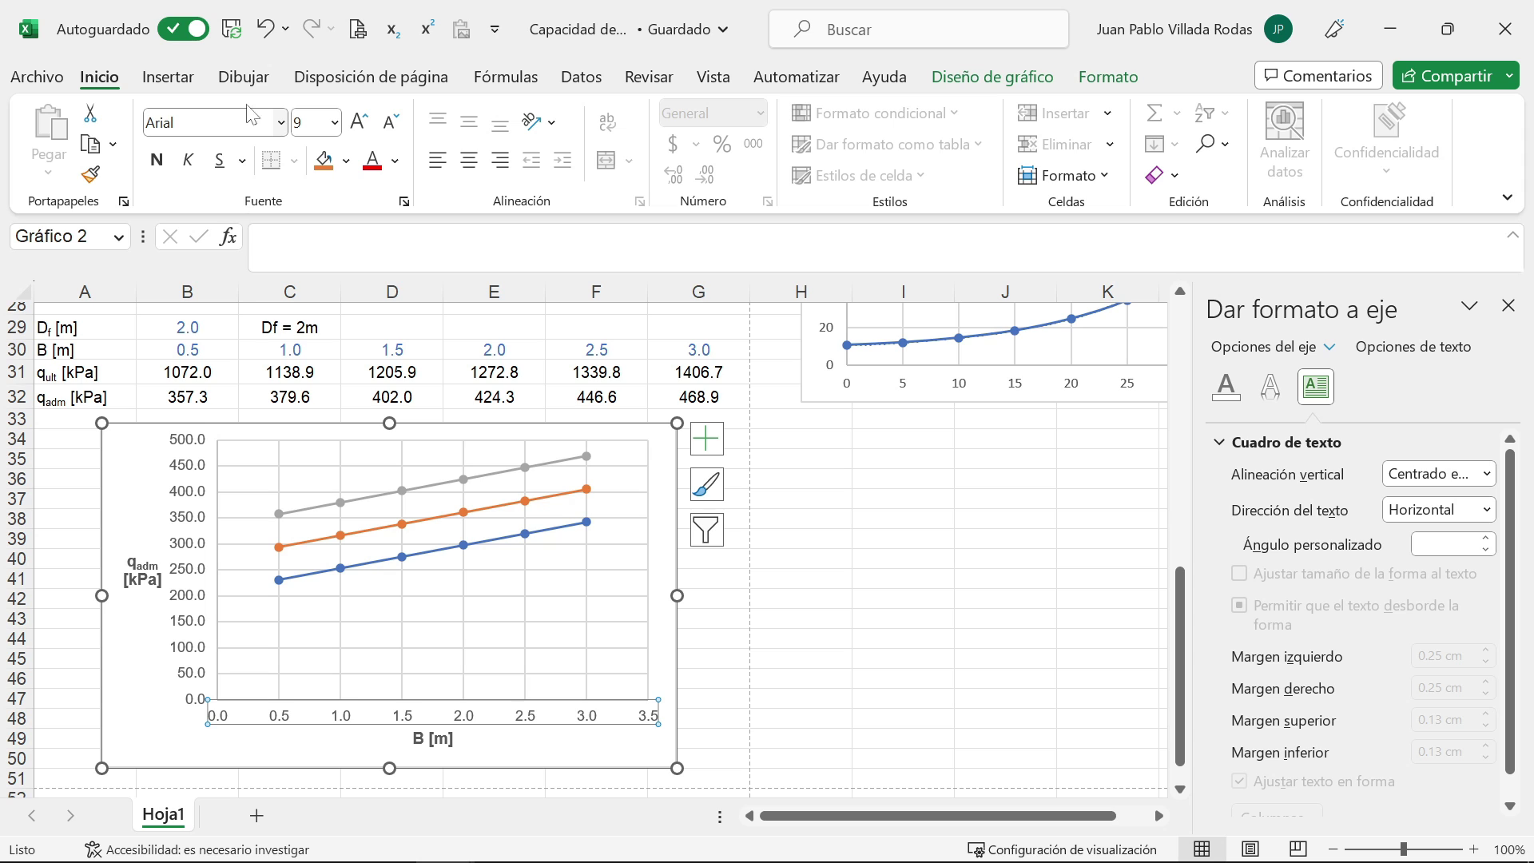
# Step: Set the number format of the chart's vertical axis to 0 decimal places
pyautogui.click(194, 472)
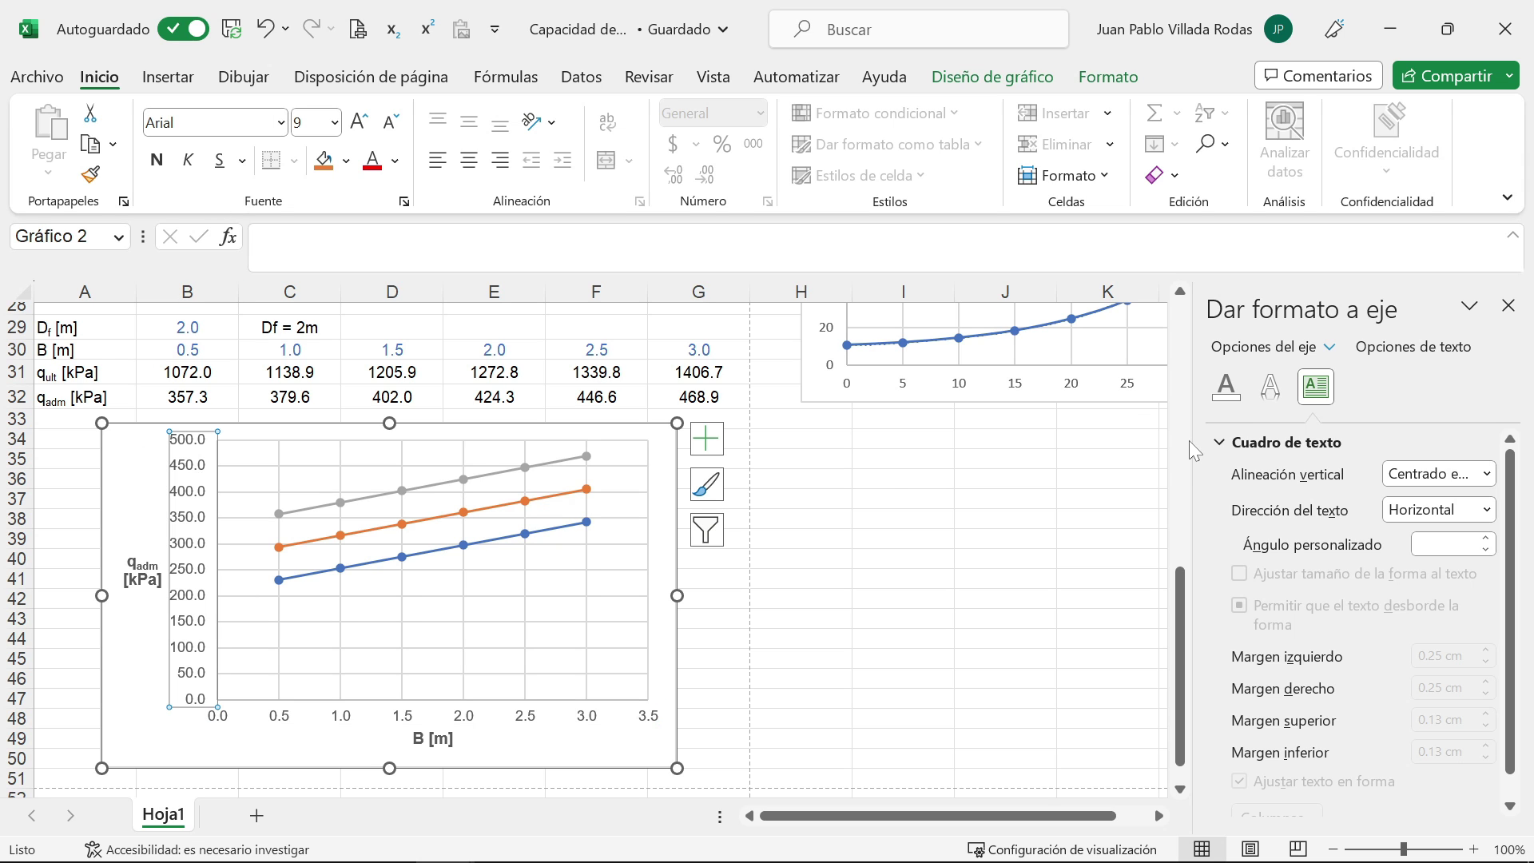
pyautogui.rightClick(199, 478)
pyautogui.click(268, 787)
pyautogui.scroll(-5, 1393, 544)
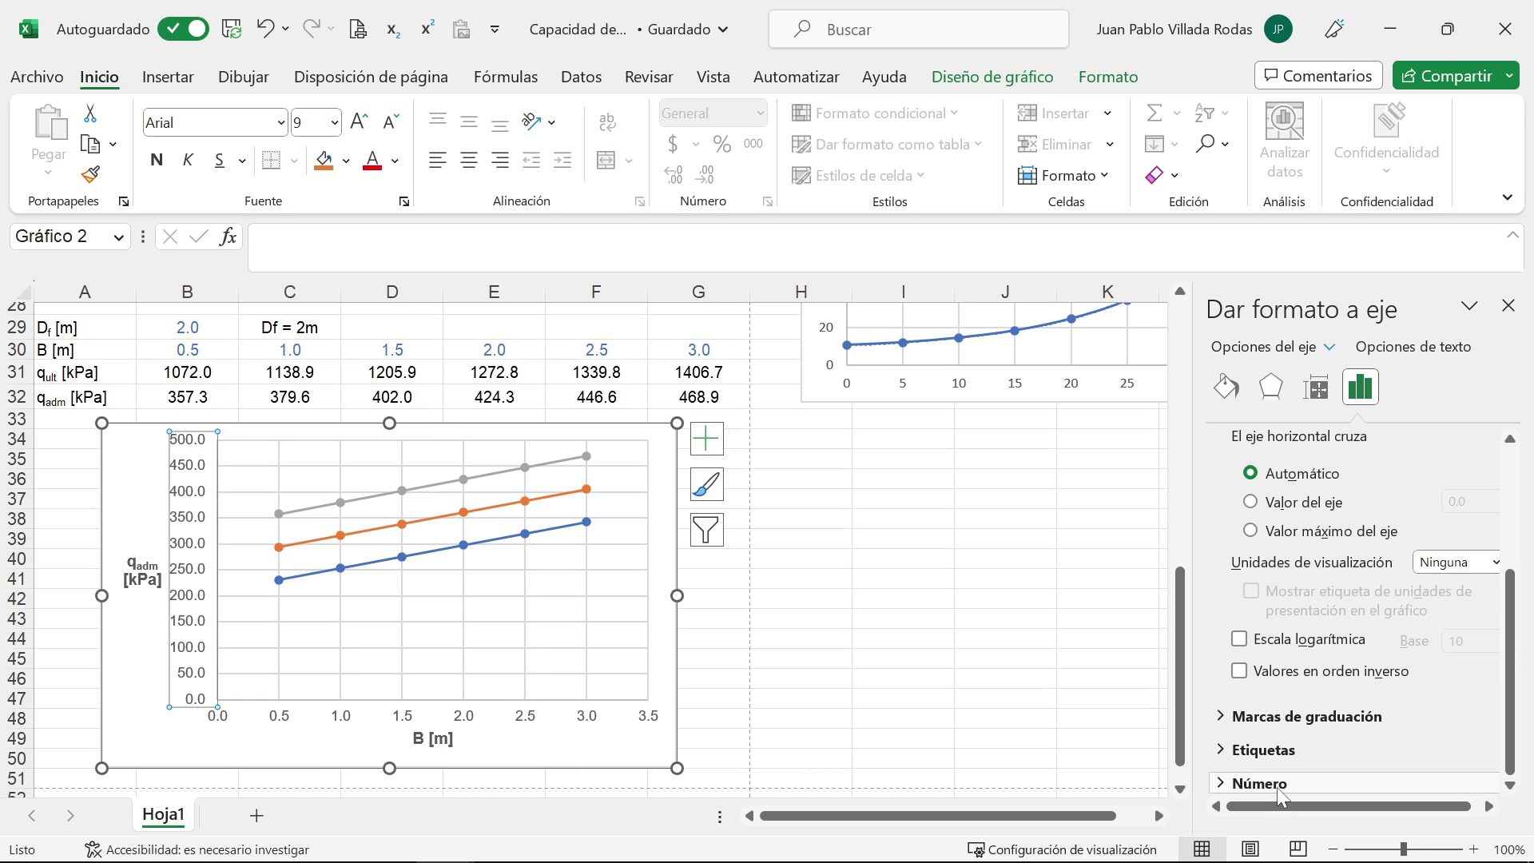
pyautogui.click(1277, 784)
pyautogui.scroll(-2, 1358, 693)
pyautogui.doubleClick(1426, 644)
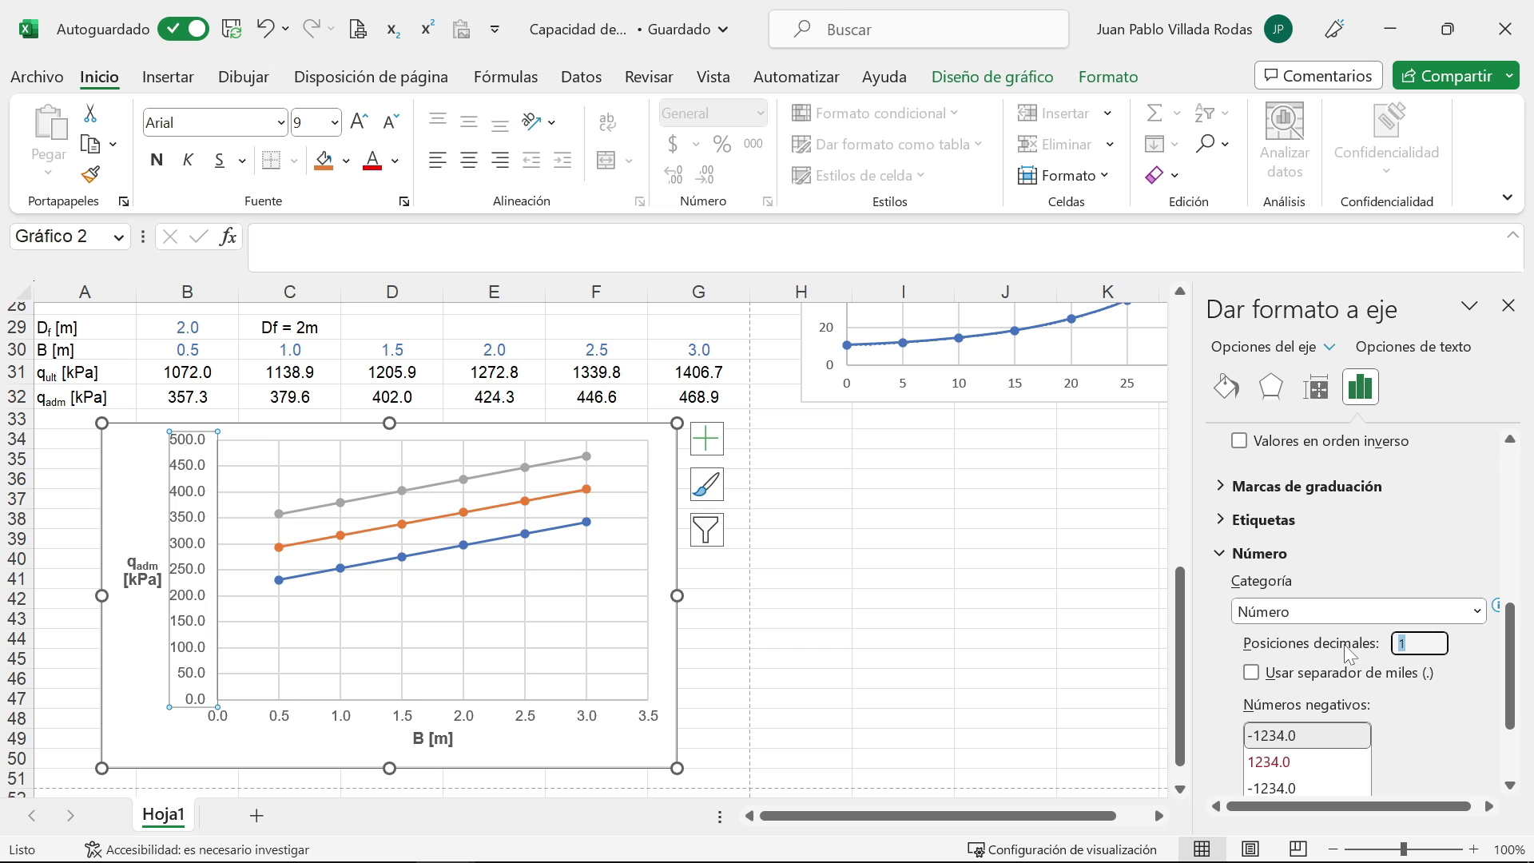
pyautogui.write('0')
pyautogui.click(1210, 677)
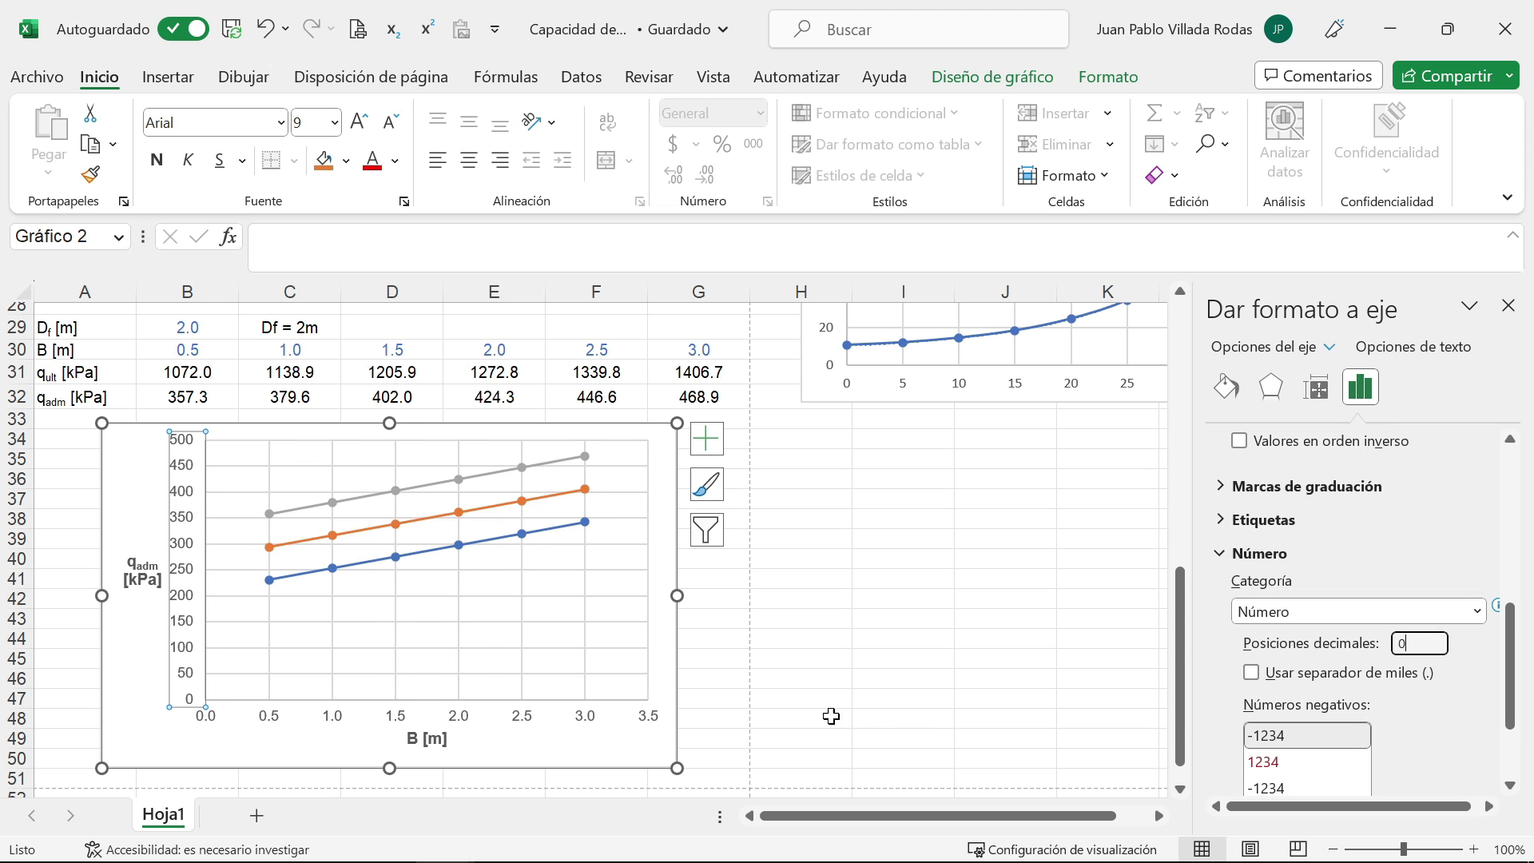
# Step: Add a legend below the capacity chart, then place it inside the plot area under the curves with its entries stacked vertically
pyautogui.click(130, 469)
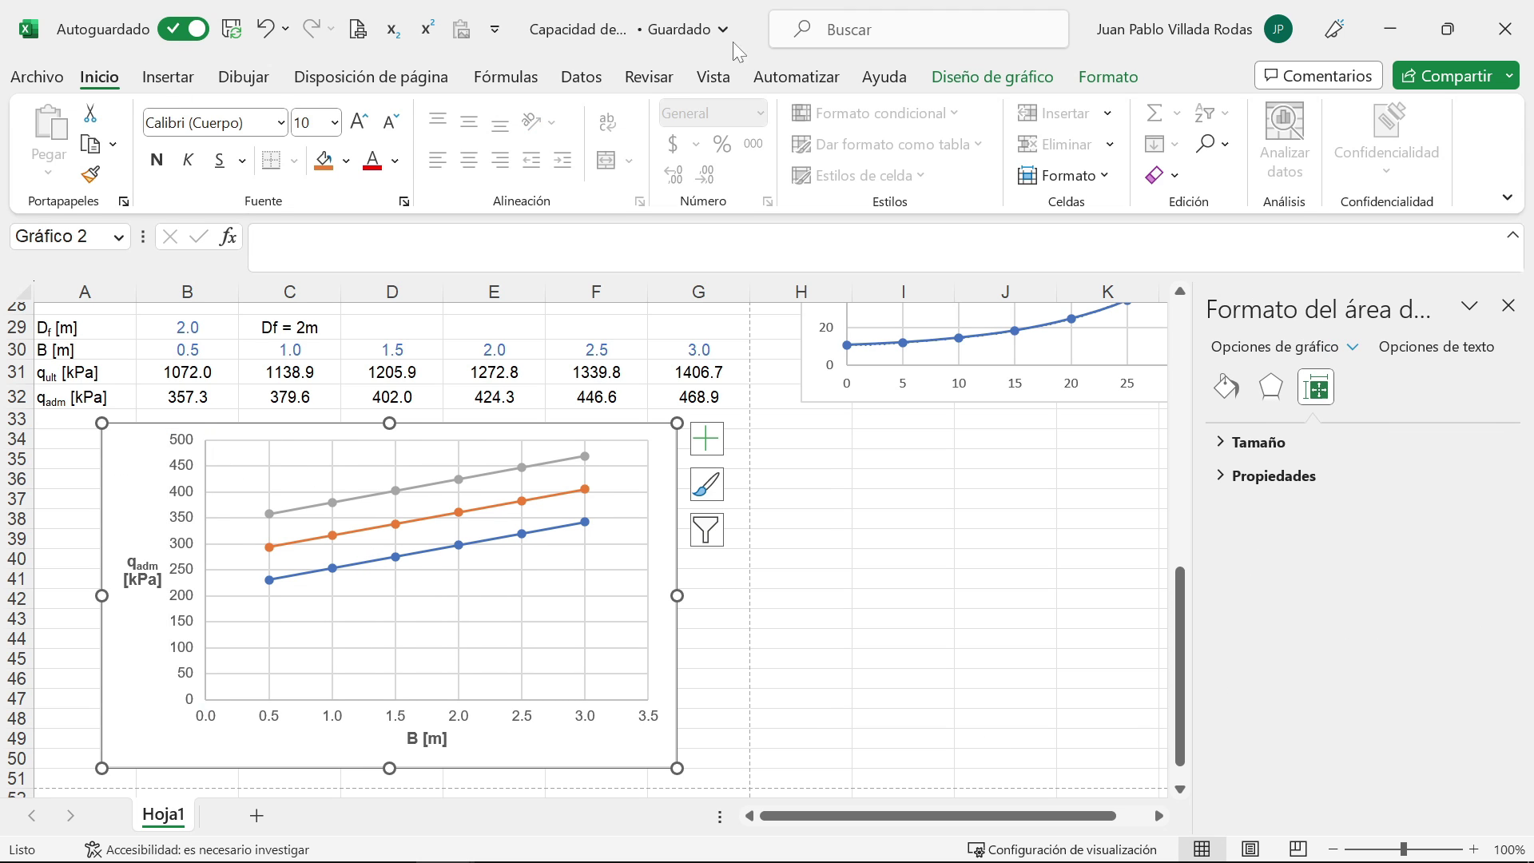
pyautogui.click(1053, 74)
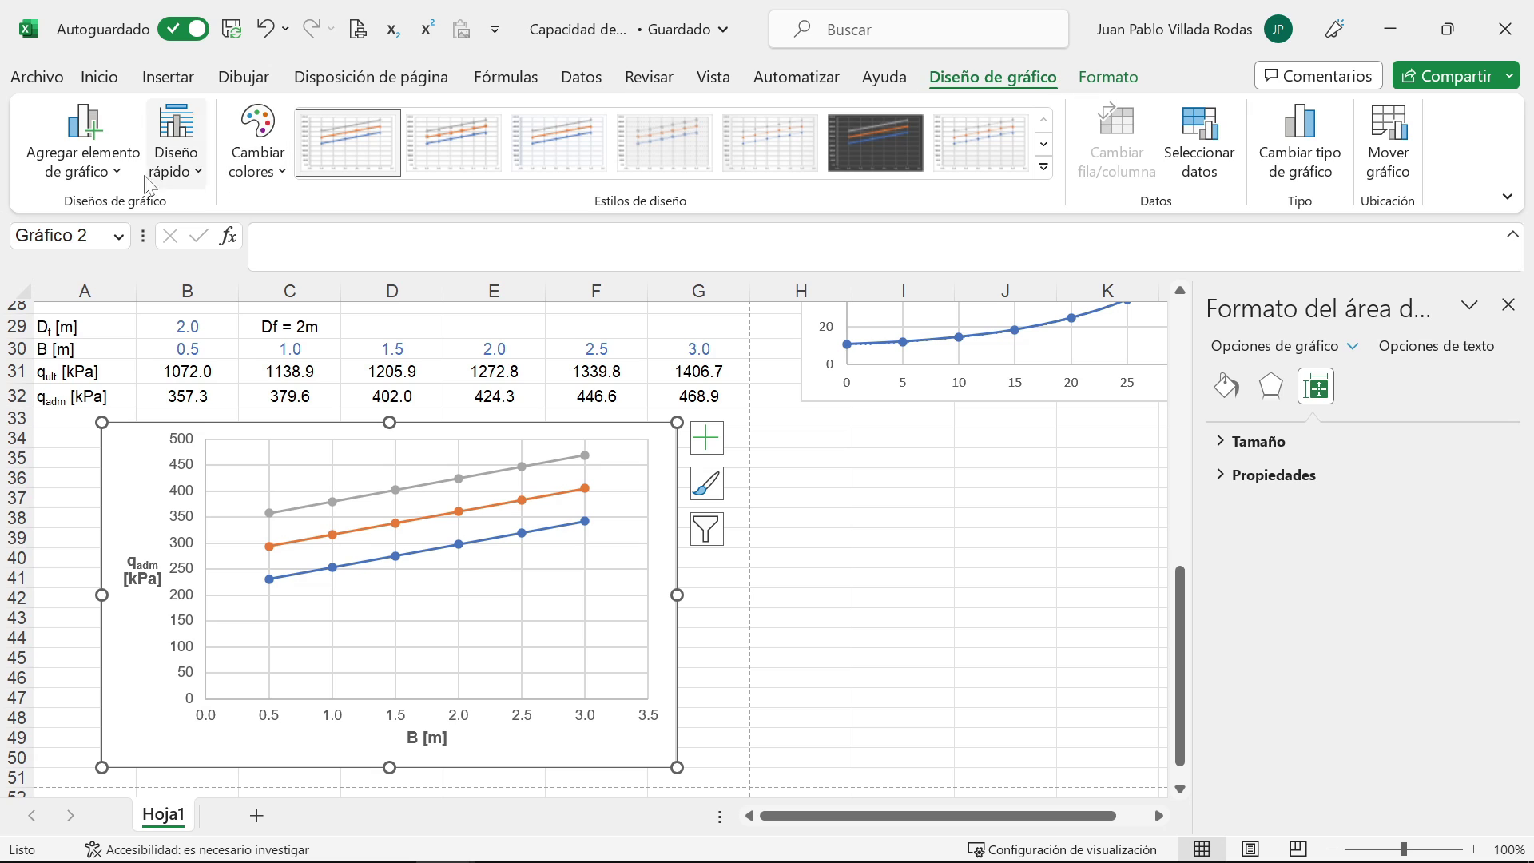
pyautogui.click(120, 169)
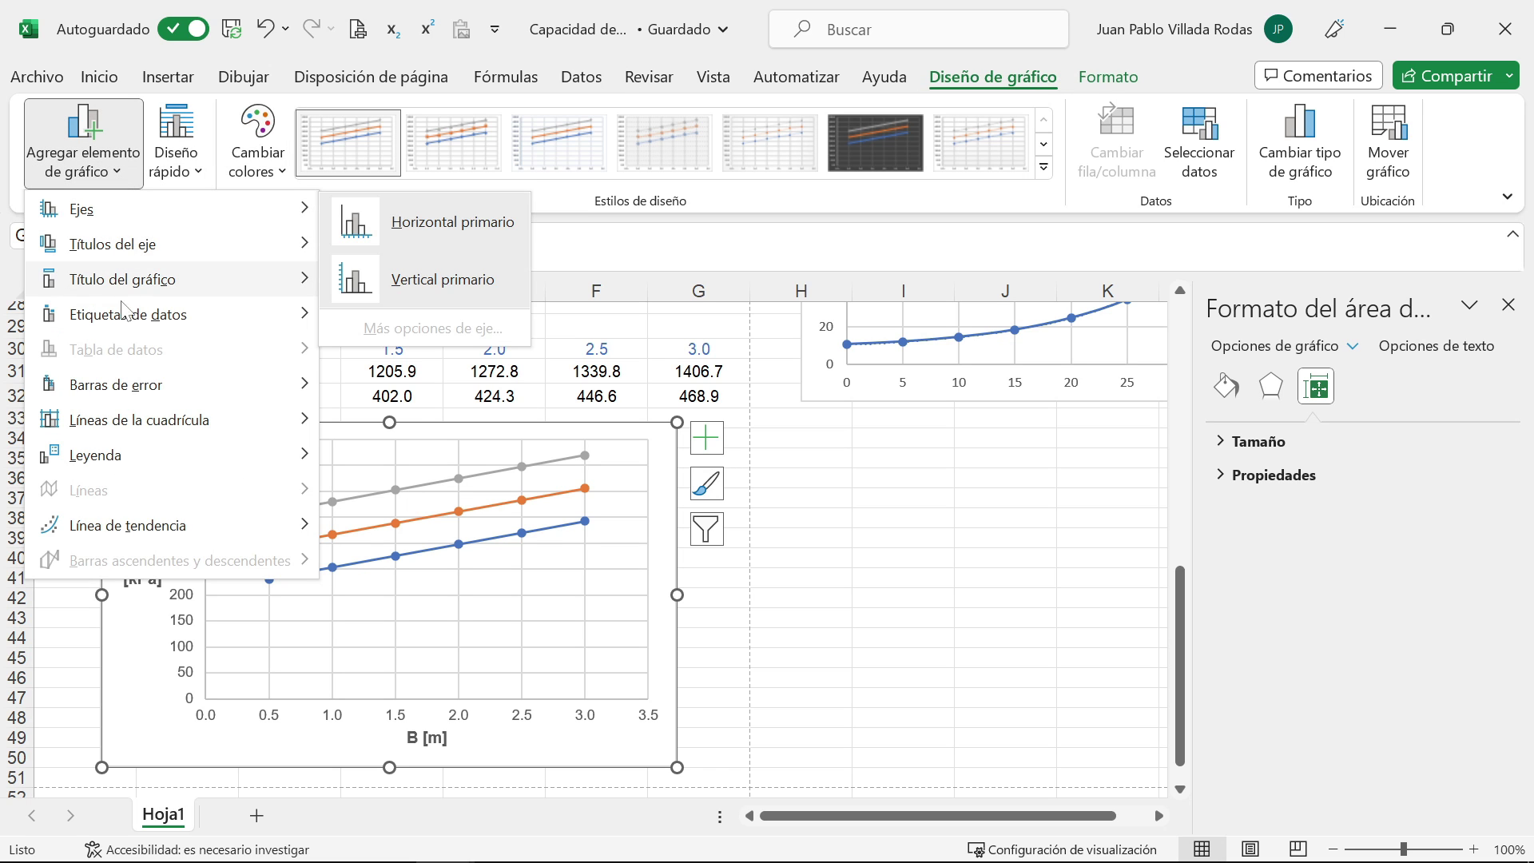
pyautogui.moveTo(115, 457)
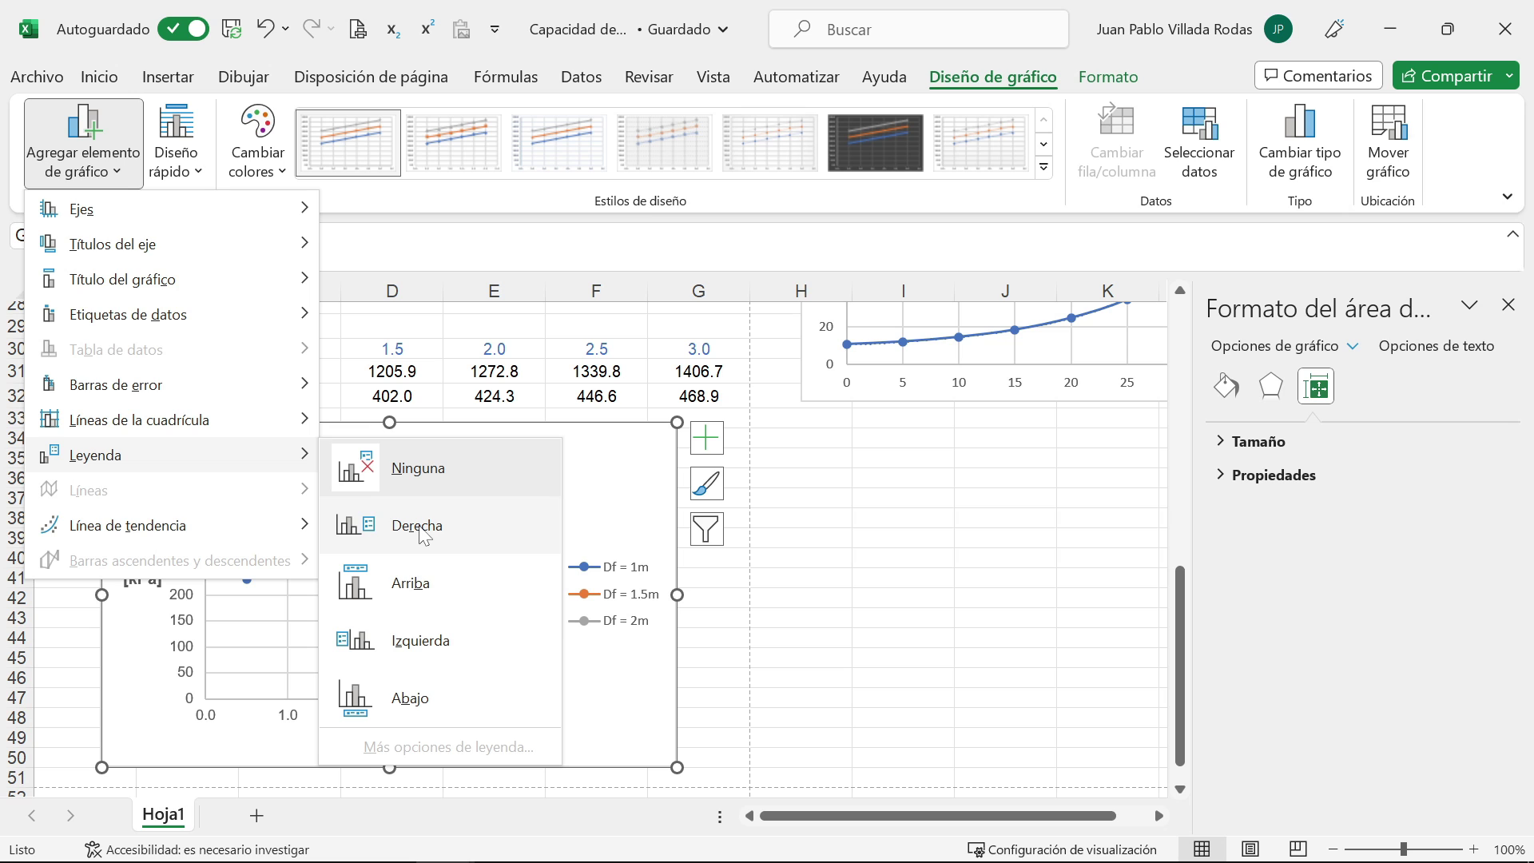
pyautogui.click(409, 697)
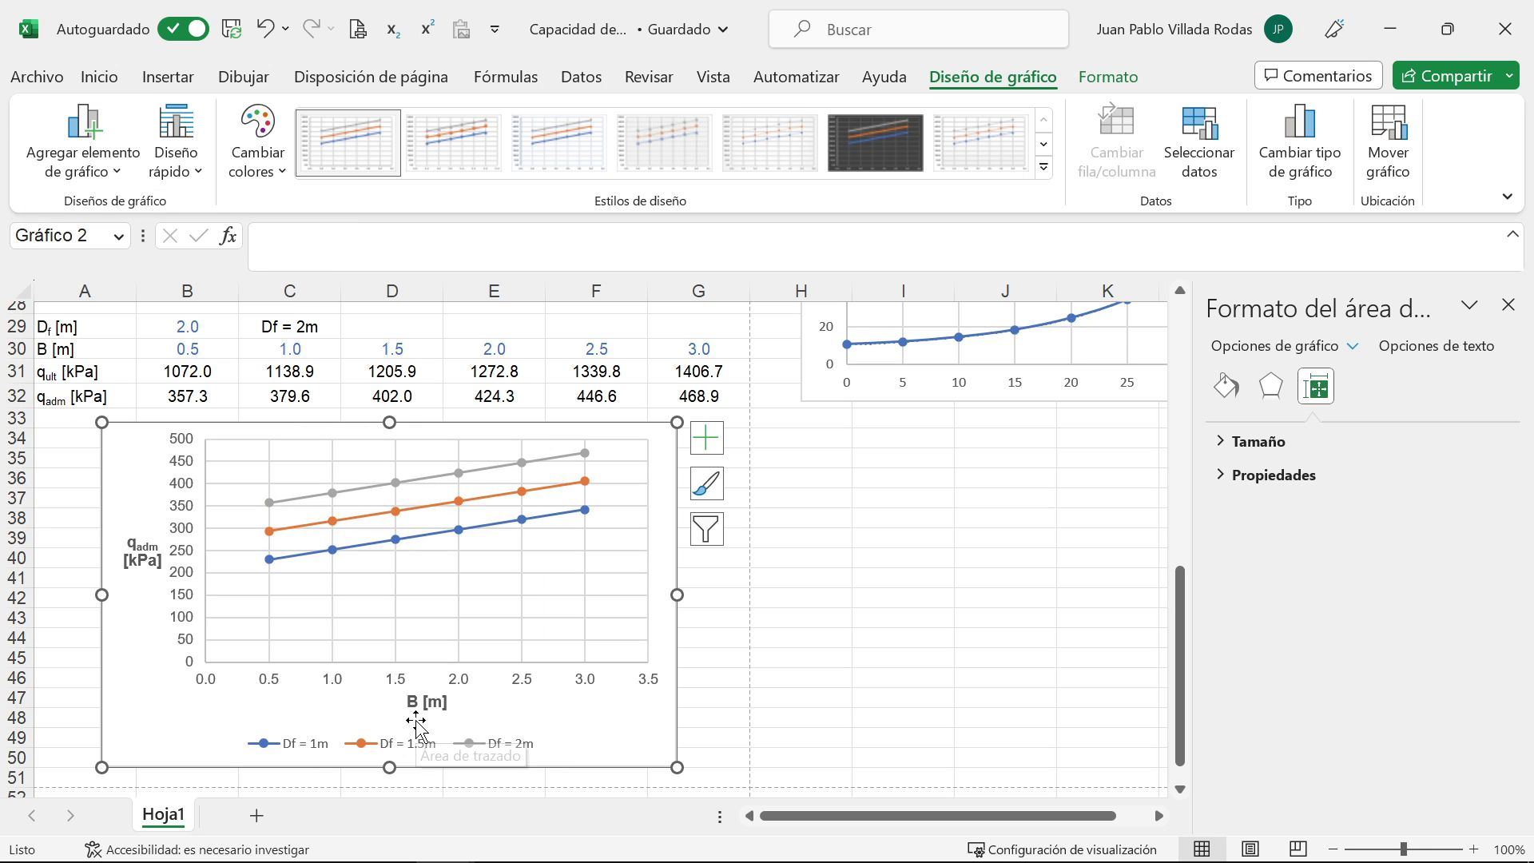
pyautogui.click(414, 729)
pyautogui.moveTo(413, 729); pyautogui.dragTo(491, 610)
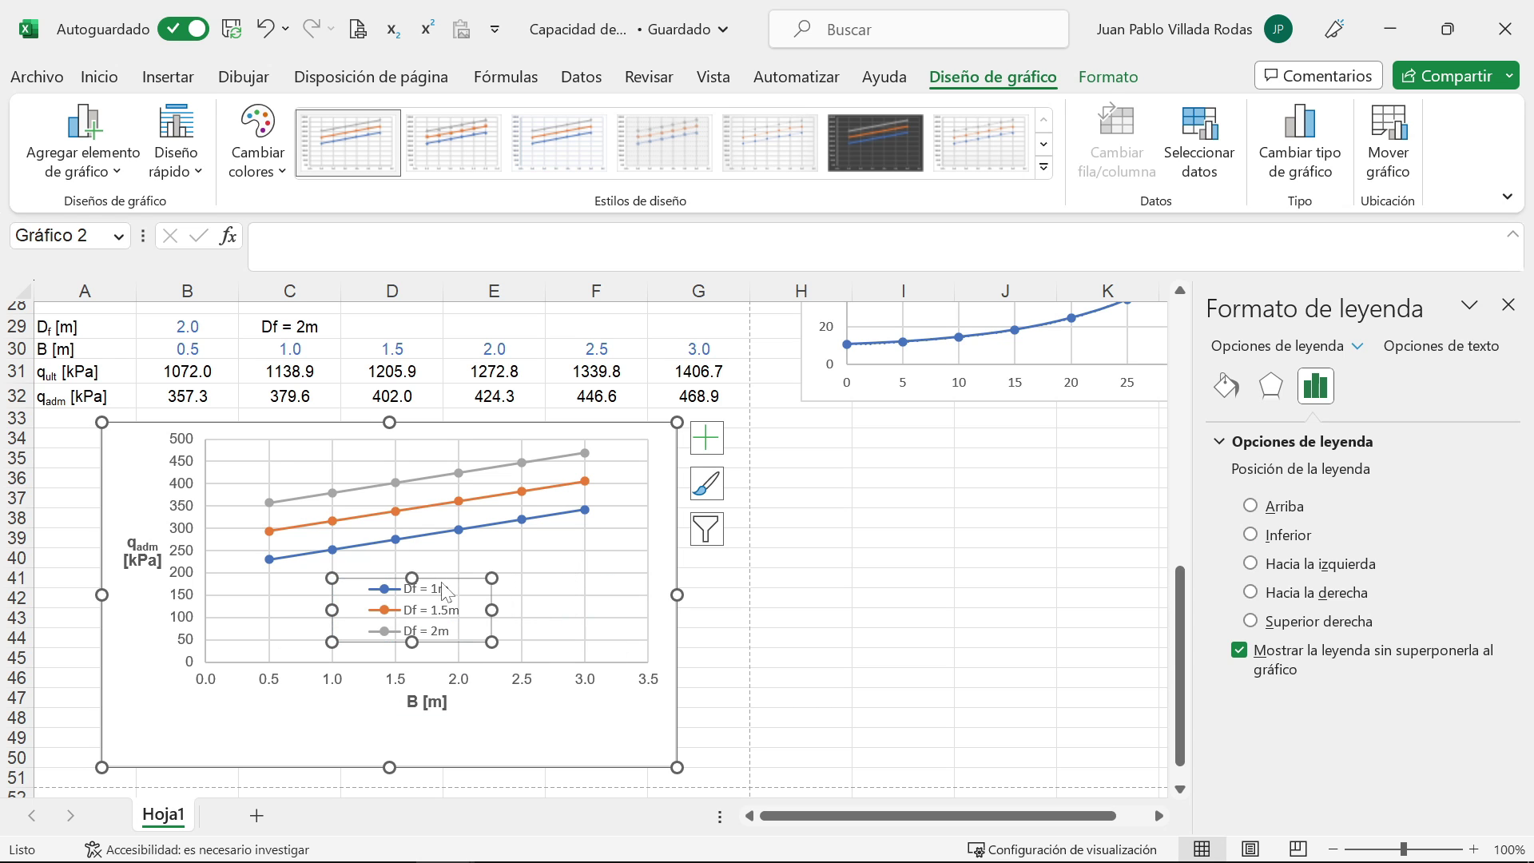
# Step: Move the legend to the lower-right area inside the capacity chart's plot, below the curves
pyautogui.click(472, 572)
pyautogui.click(447, 582)
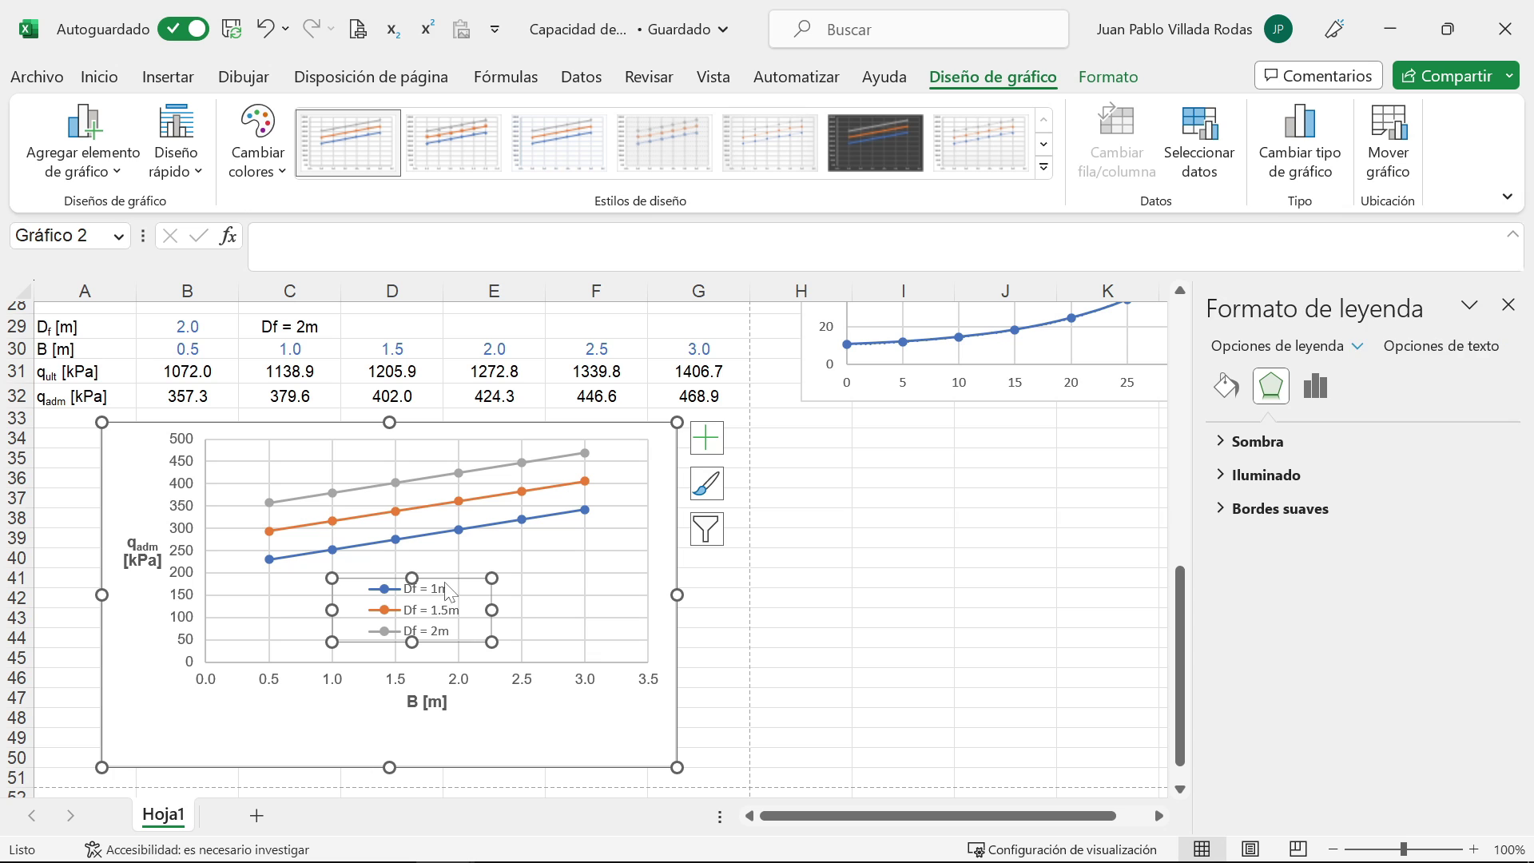
pyautogui.moveTo(445, 576); pyautogui.dragTo(587, 574)
# Step: Give the capacity chart's legend a solid black border
pyautogui.rightClick(584, 587)
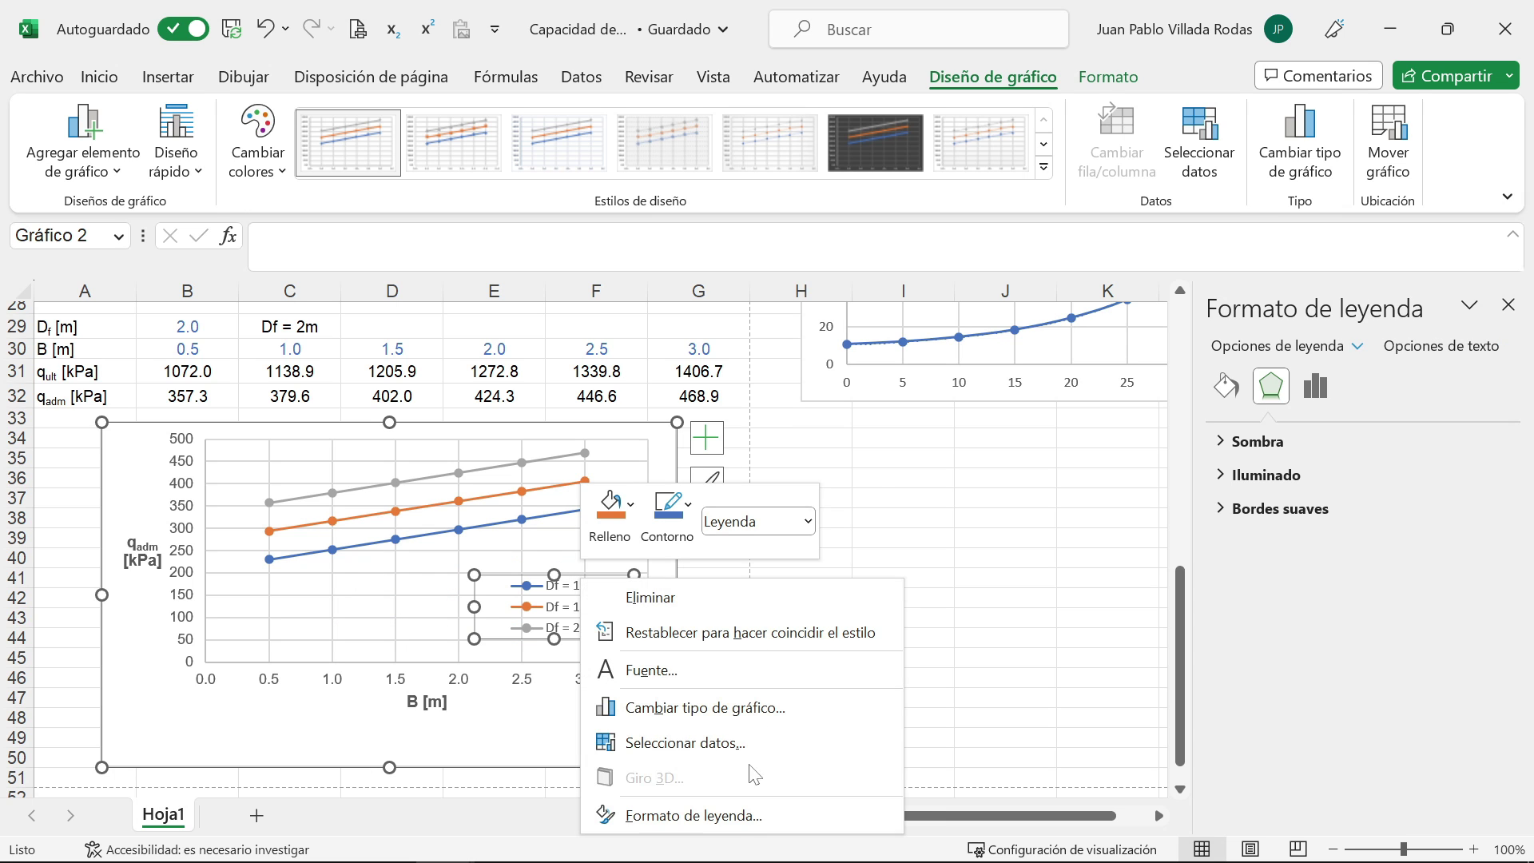
pyautogui.click(719, 816)
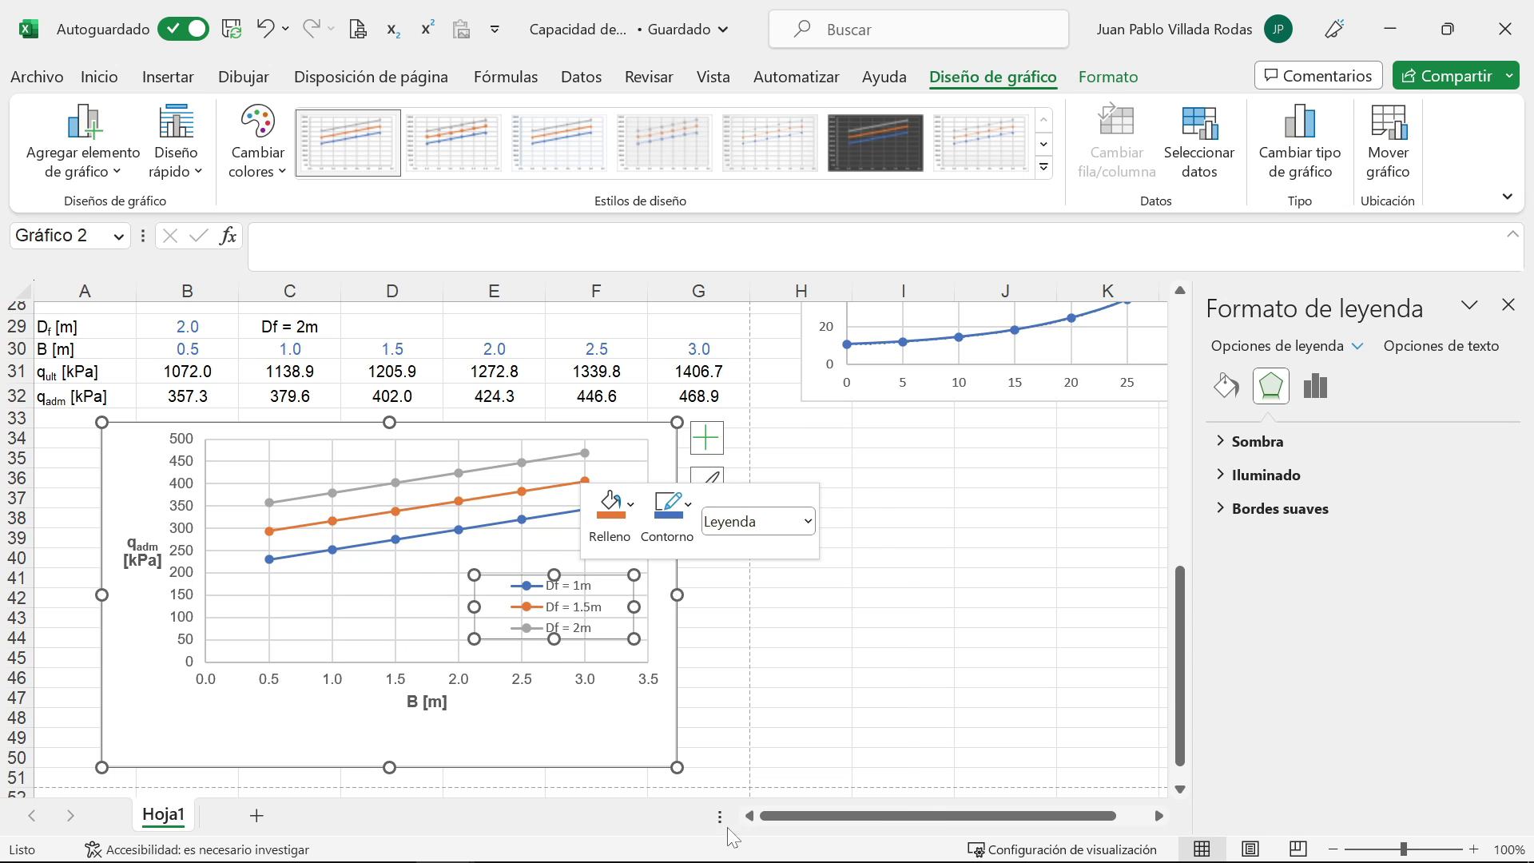
pyautogui.click(1226, 385)
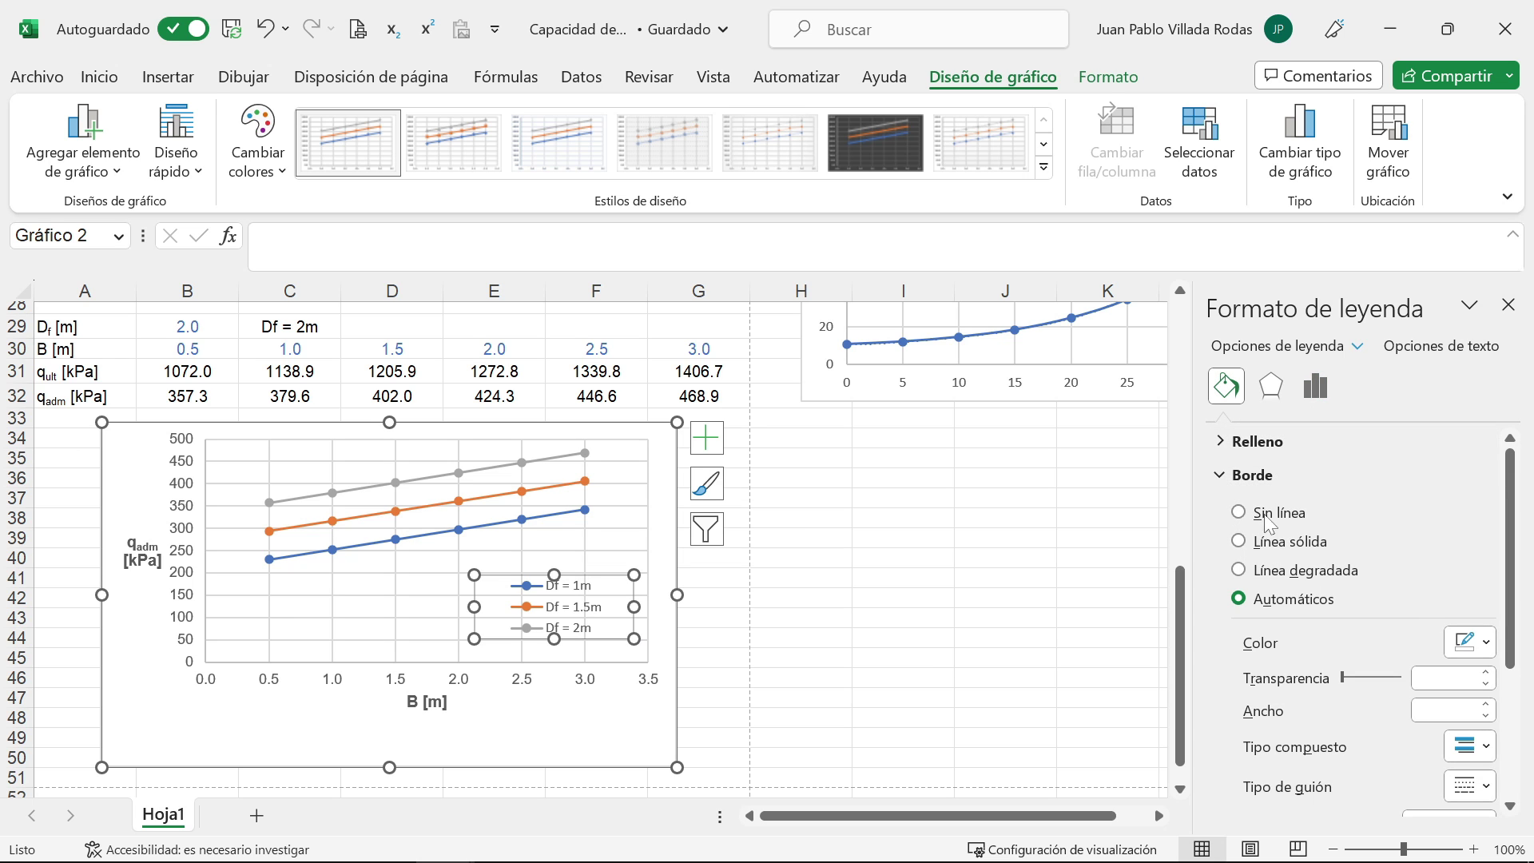
pyautogui.click(1270, 541)
pyautogui.click(1486, 643)
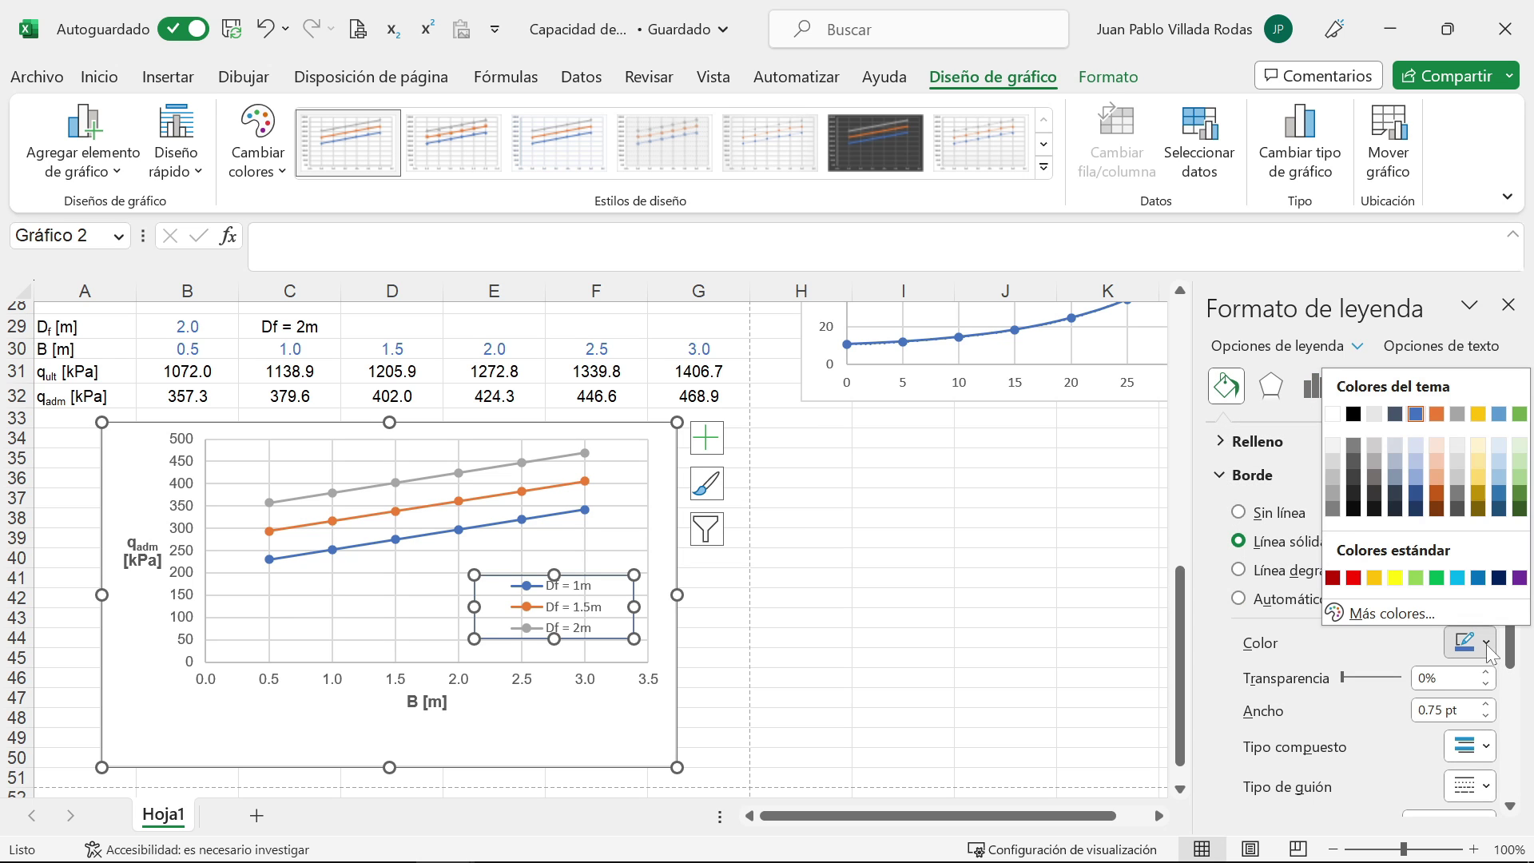
pyautogui.click(1353, 414)
# Step: Fill the legend box with solid white so the gridlines do not show through it
pyautogui.click(1229, 442)
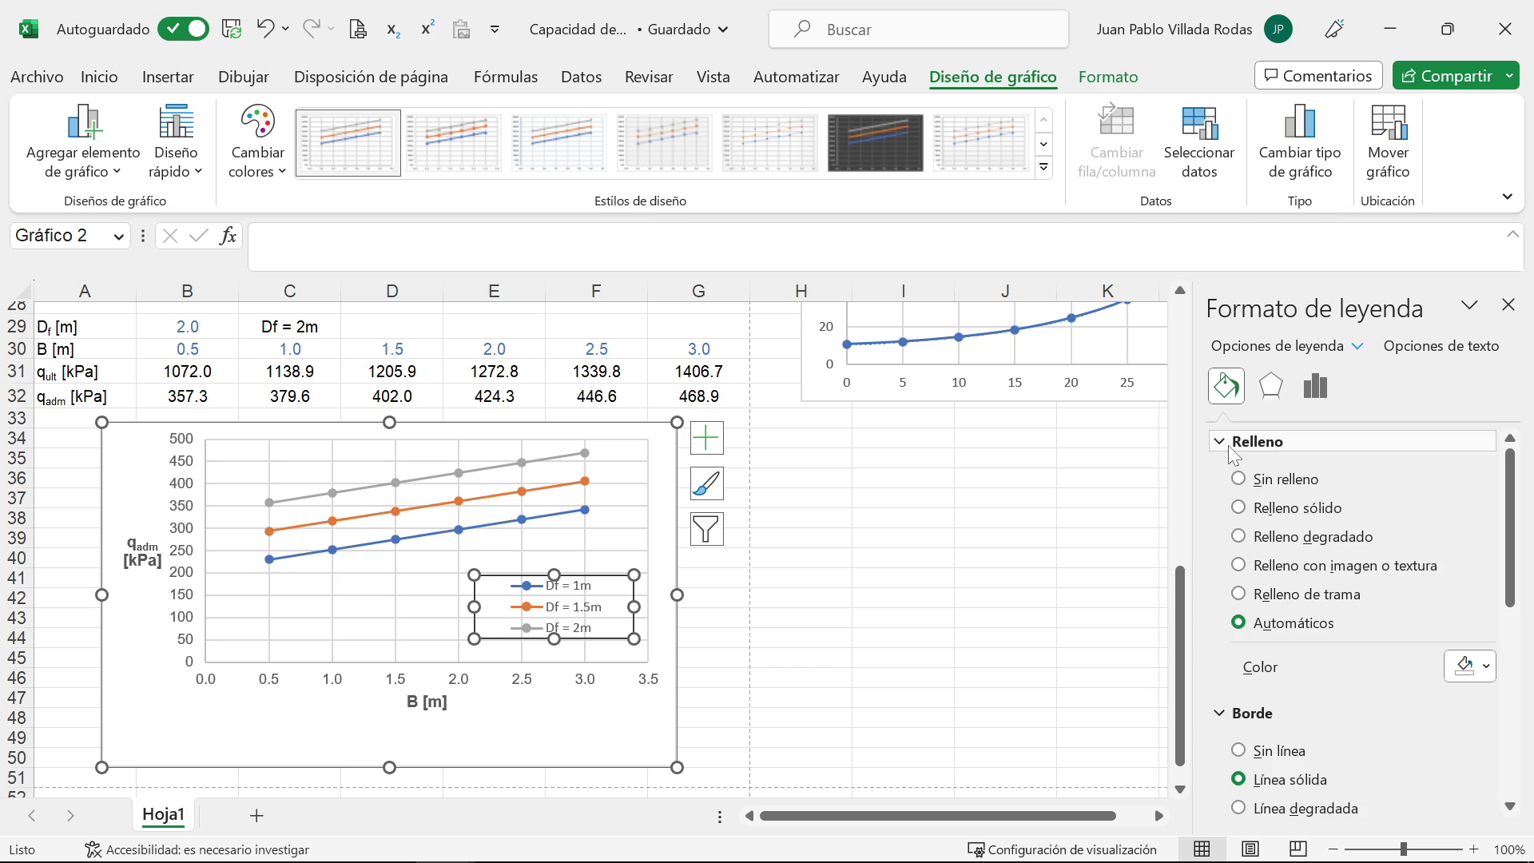
pyautogui.click(1265, 509)
pyautogui.click(1484, 666)
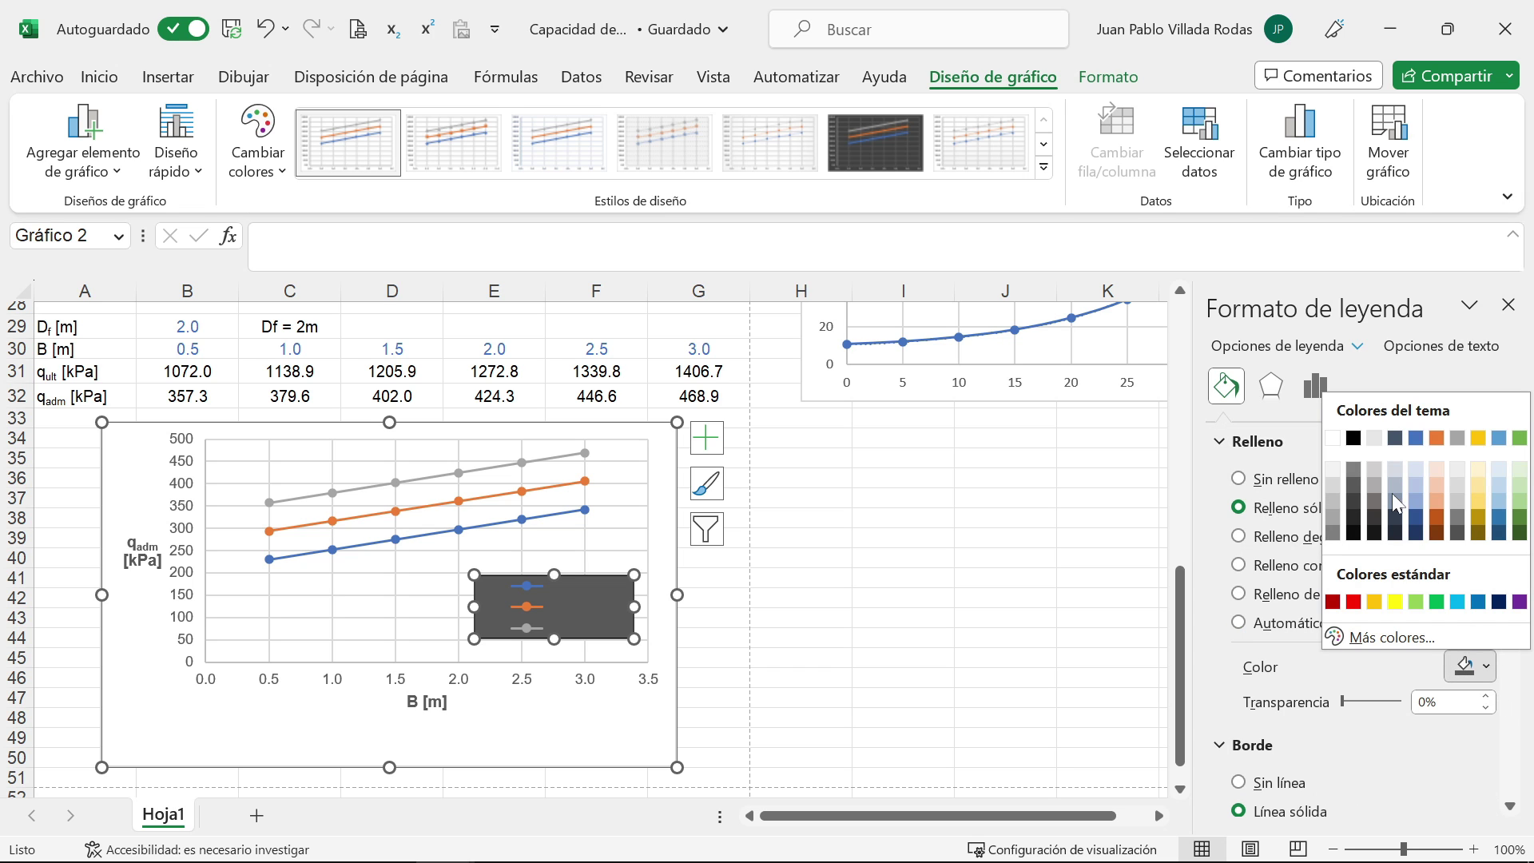
pyautogui.click(1335, 440)
pyautogui.click(834, 517)
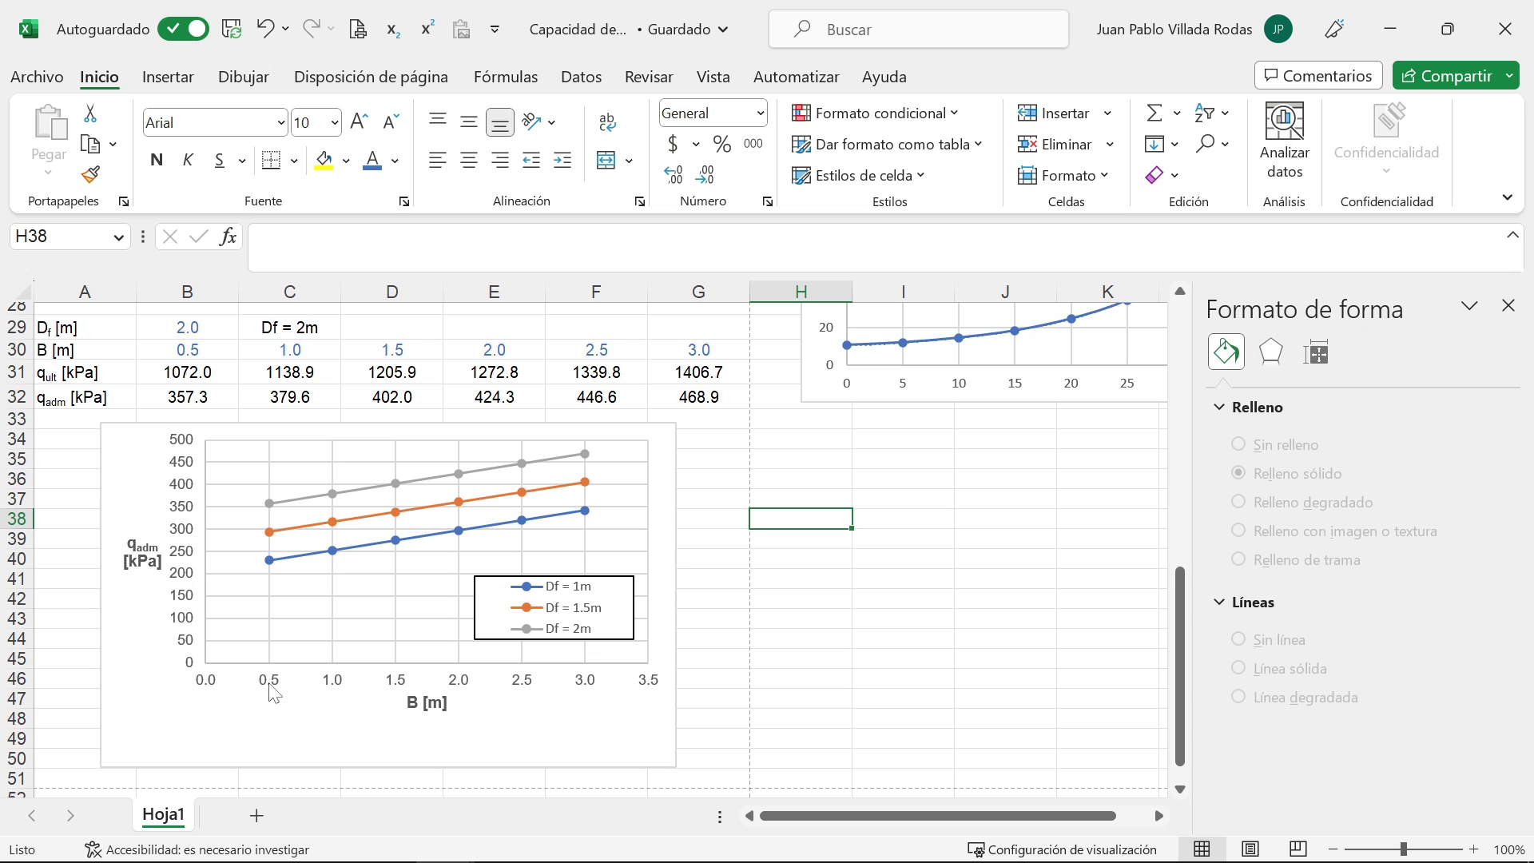
# Step: Stretch the capacity chart's plot area downward to use the empty space at the bottom of the chart
pyautogui.click(372, 640)
pyautogui.click(380, 641)
pyautogui.click(424, 609)
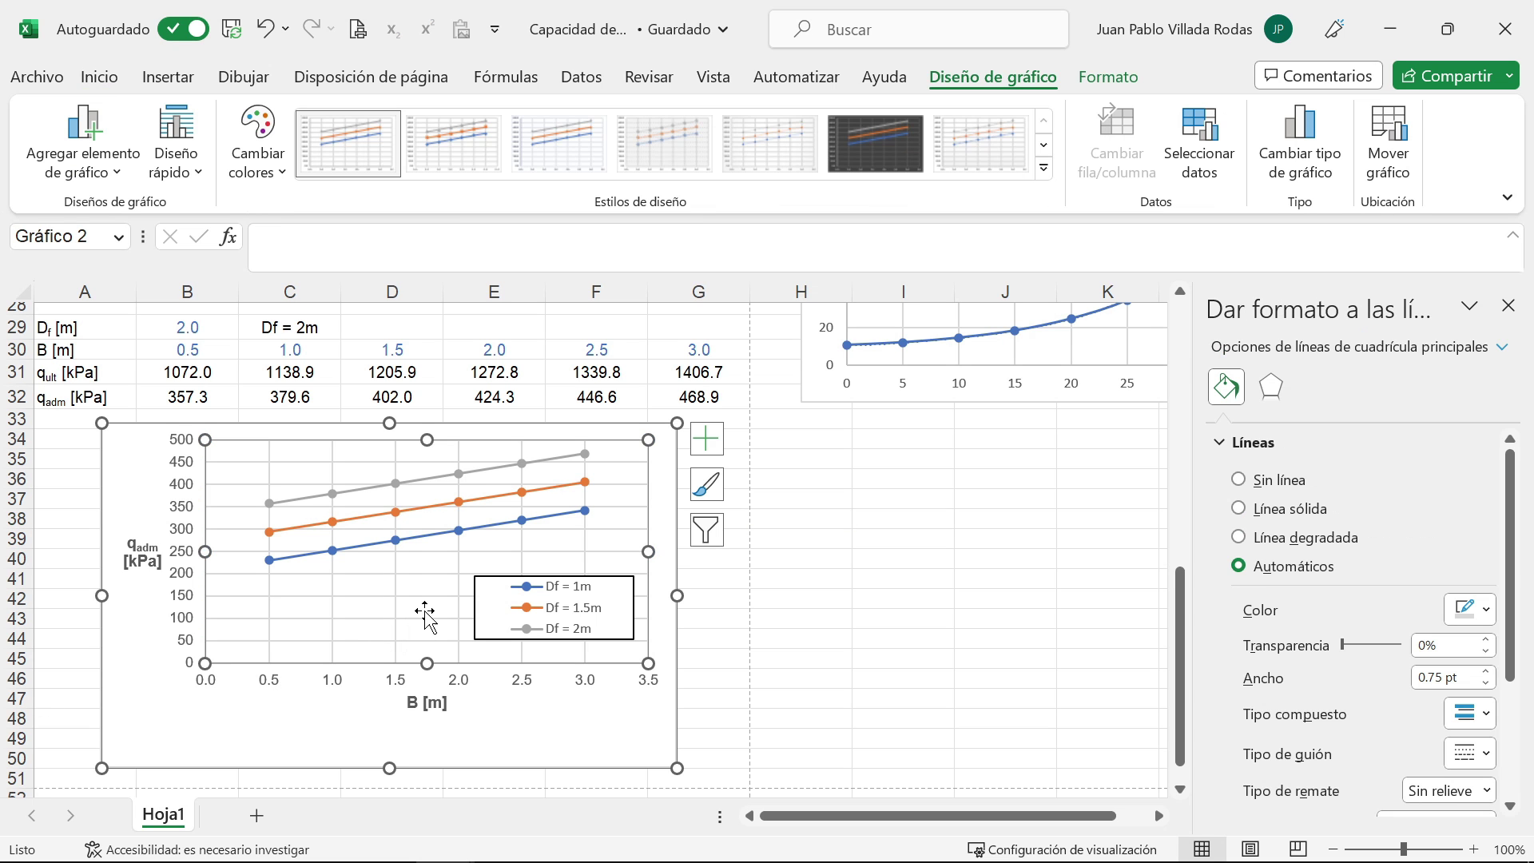
pyautogui.moveTo(423, 663); pyautogui.dragTo(421, 687)
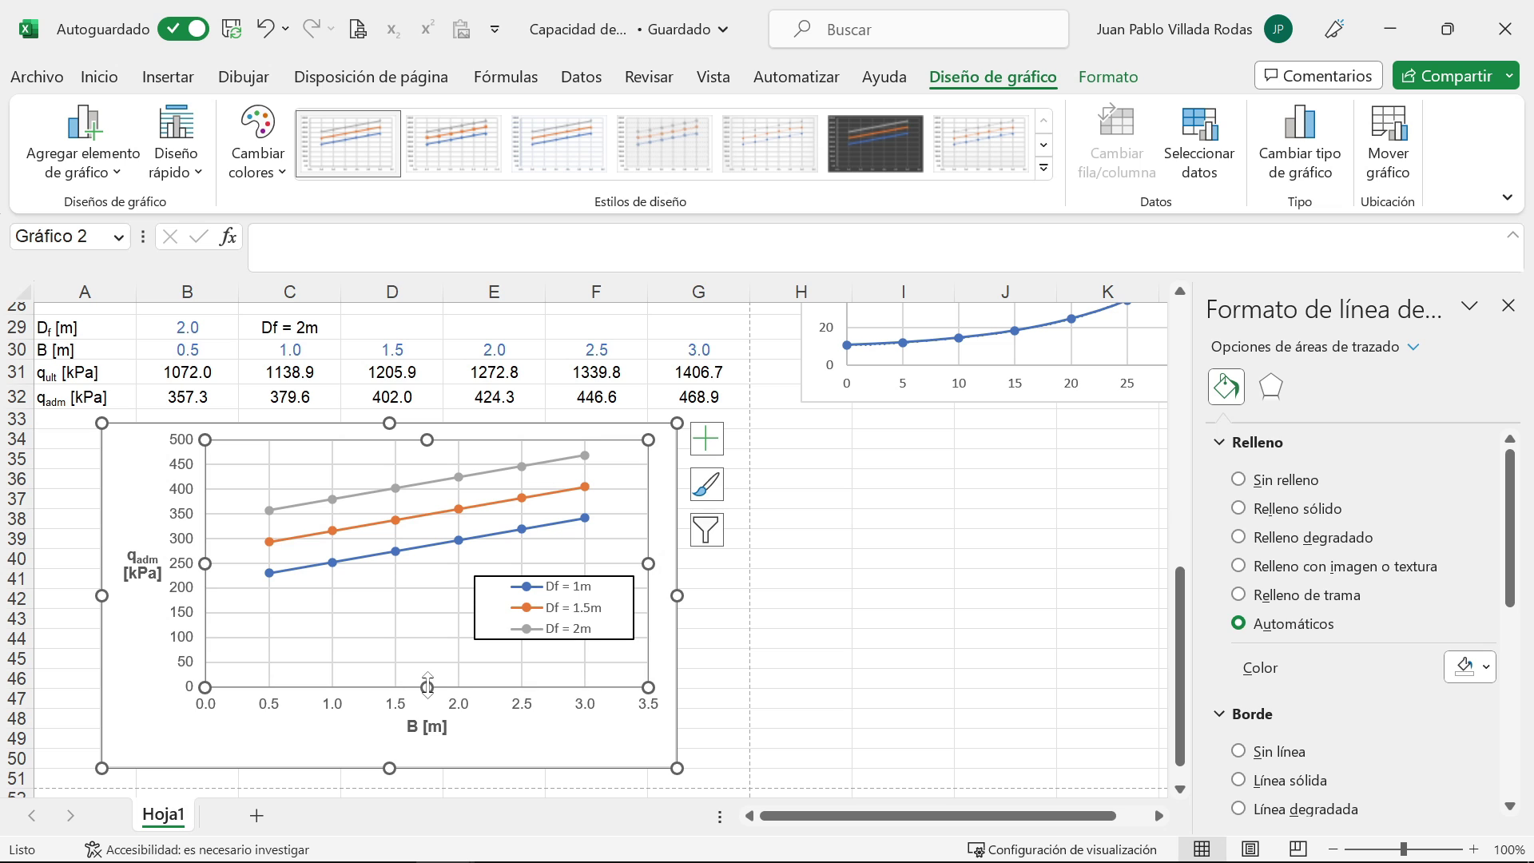
pyautogui.moveTo(425, 706); pyautogui.dragTo(427, 718)
pyautogui.click(825, 575)
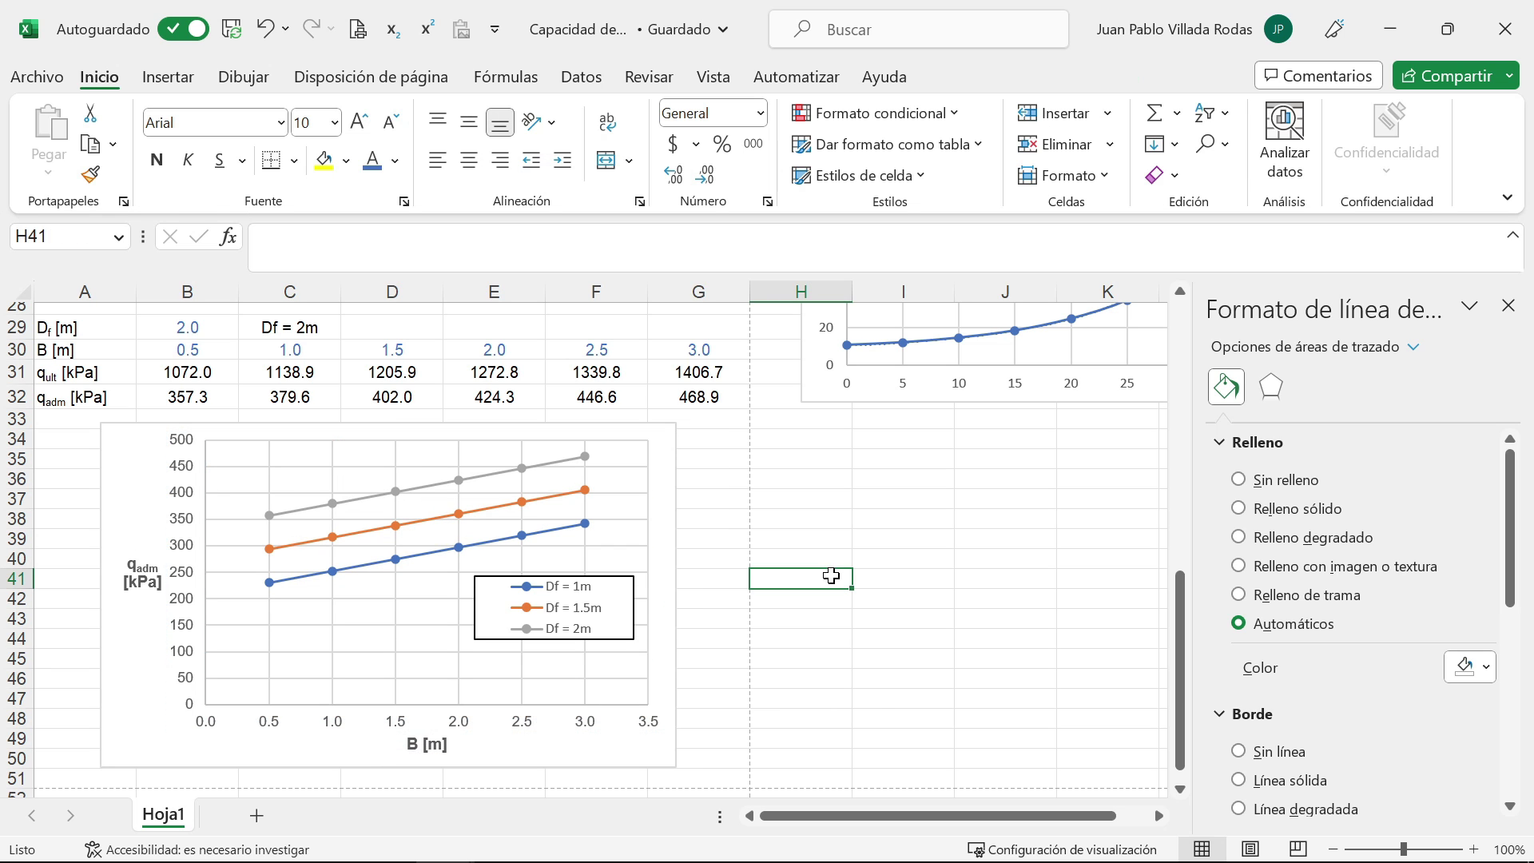
# Step: Shift the vertical axis title slightly left, away from the axis numbers
pyautogui.click(132, 584)
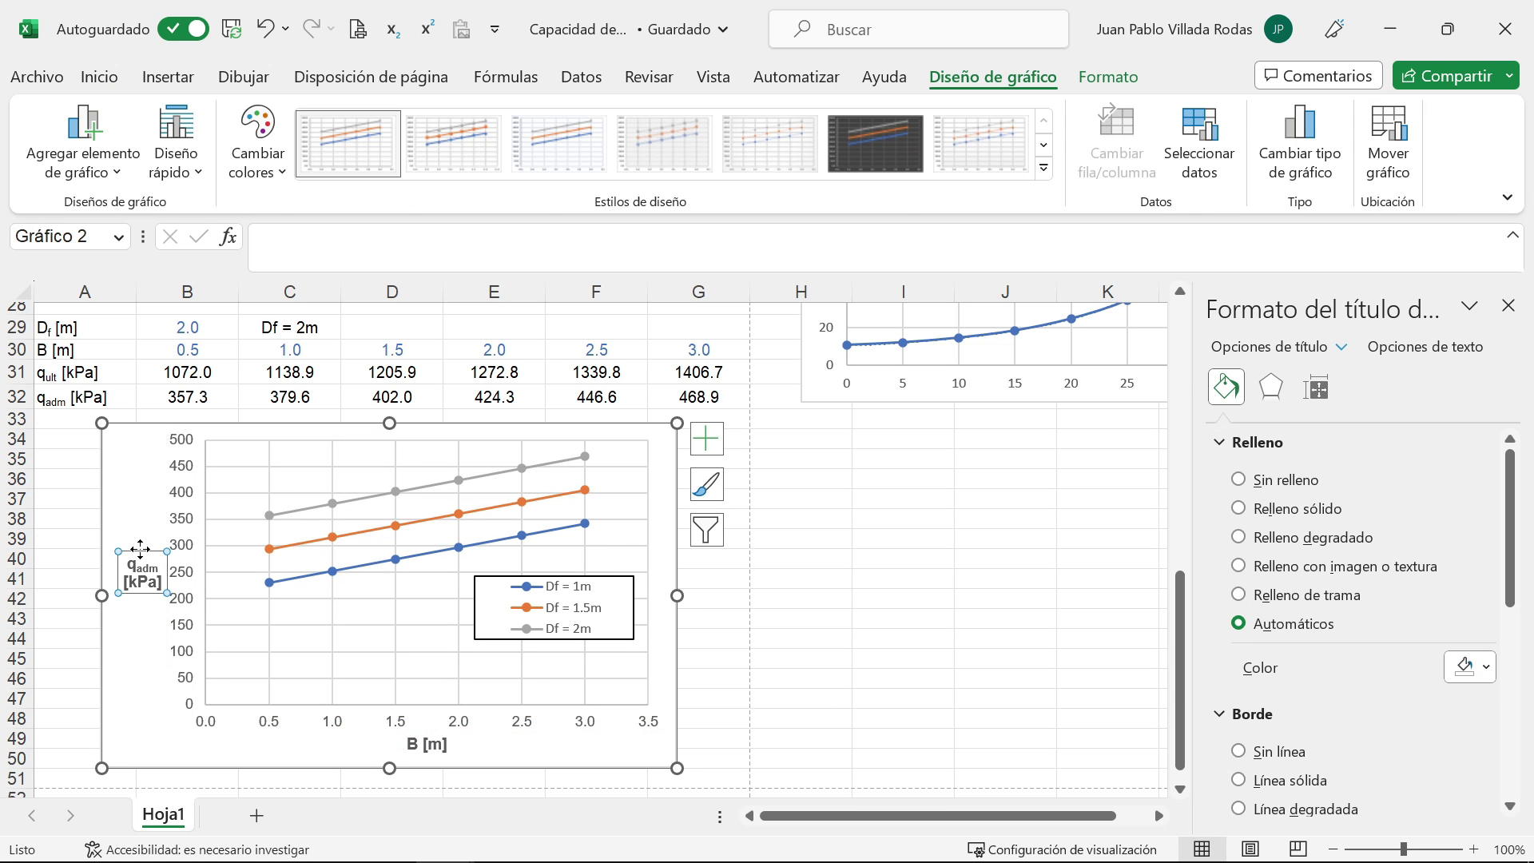
pyautogui.moveTo(134, 550); pyautogui.dragTo(129, 550)
pyautogui.click(845, 571)
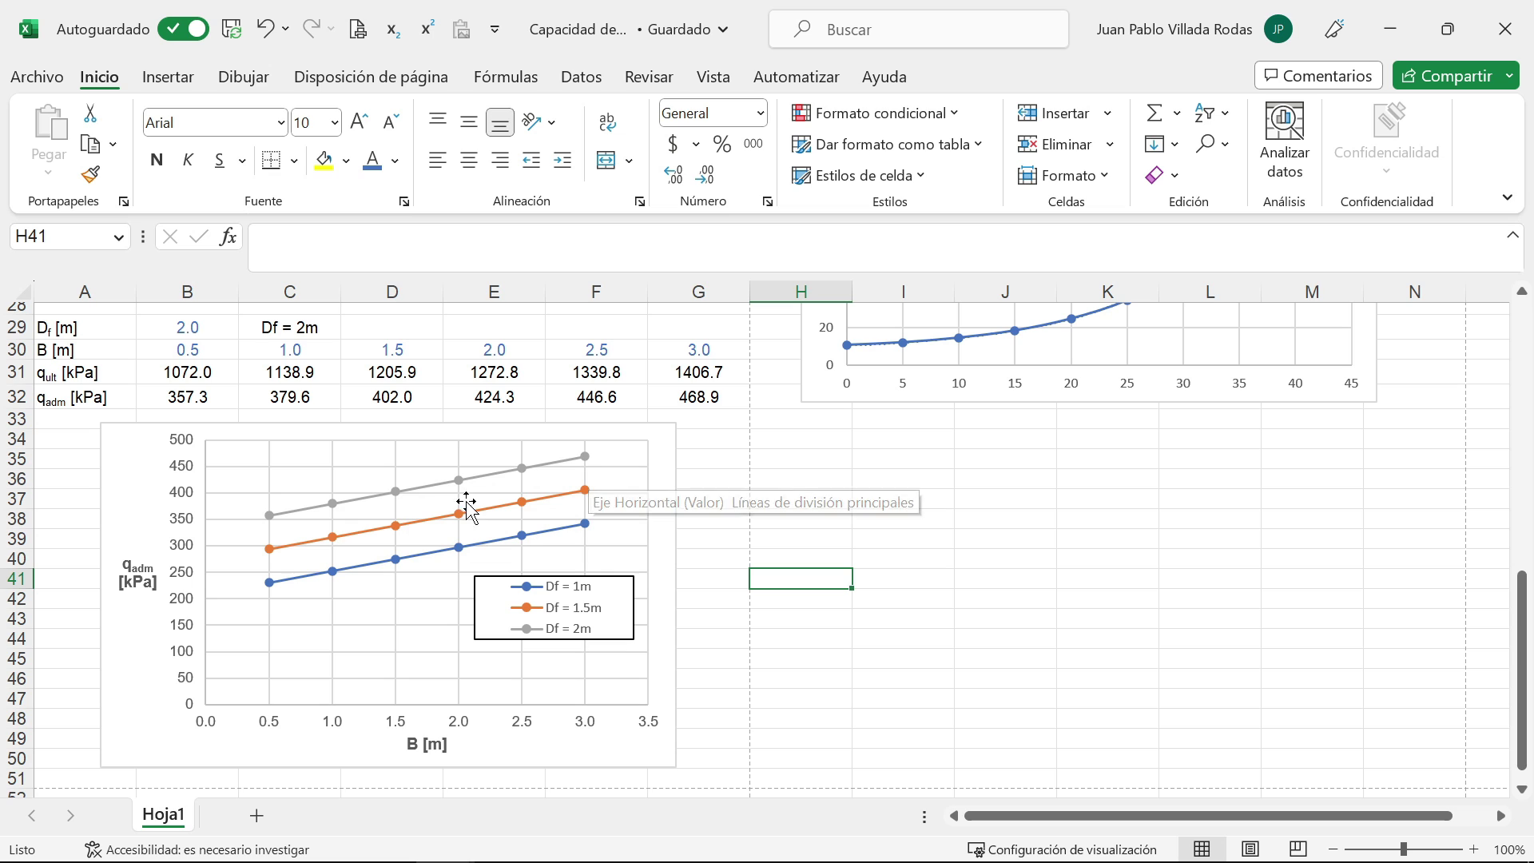
# Step: Compare the plotted curves with the allowable capacity rows of the Df = 1 m, 1.5 m and 2 m tables
pyautogui.scroll(1, 401, 589)
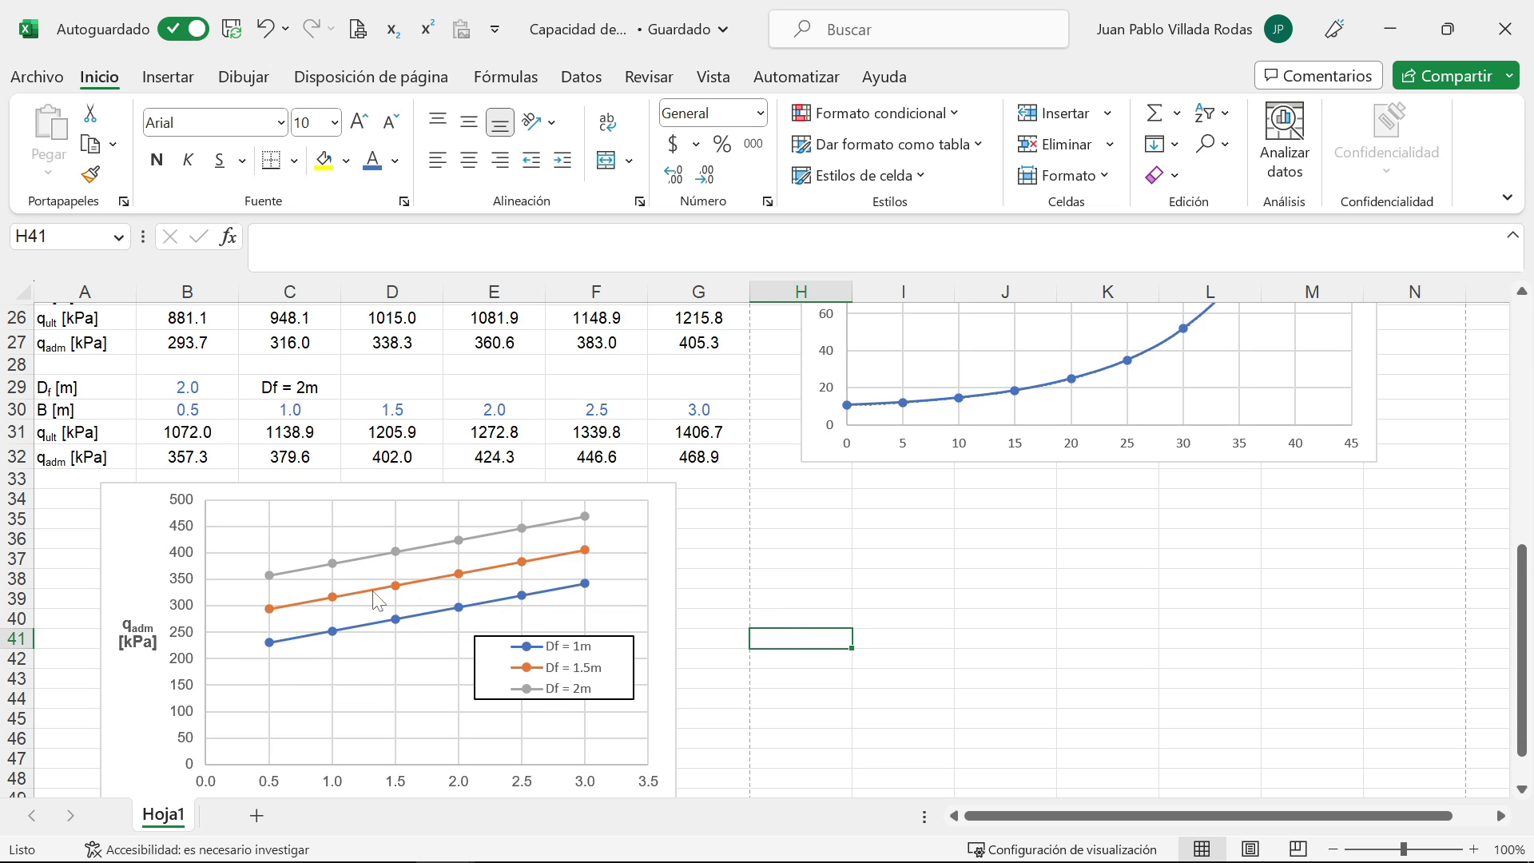
pyautogui.moveTo(269, 652)
pyautogui.scroll(3, 293, 619)
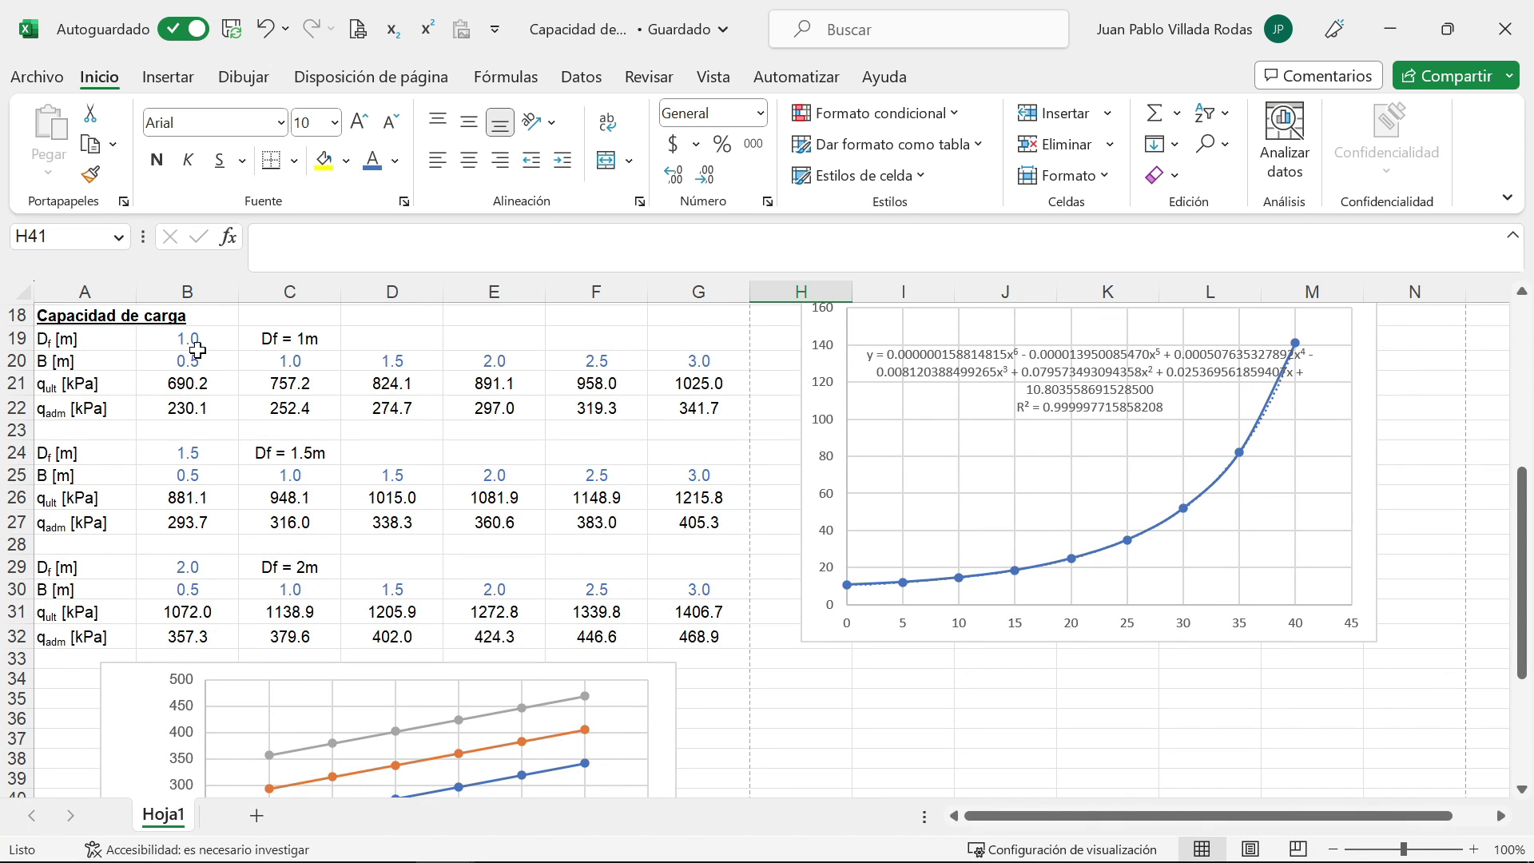
pyautogui.click(192, 408)
pyautogui.click(710, 415)
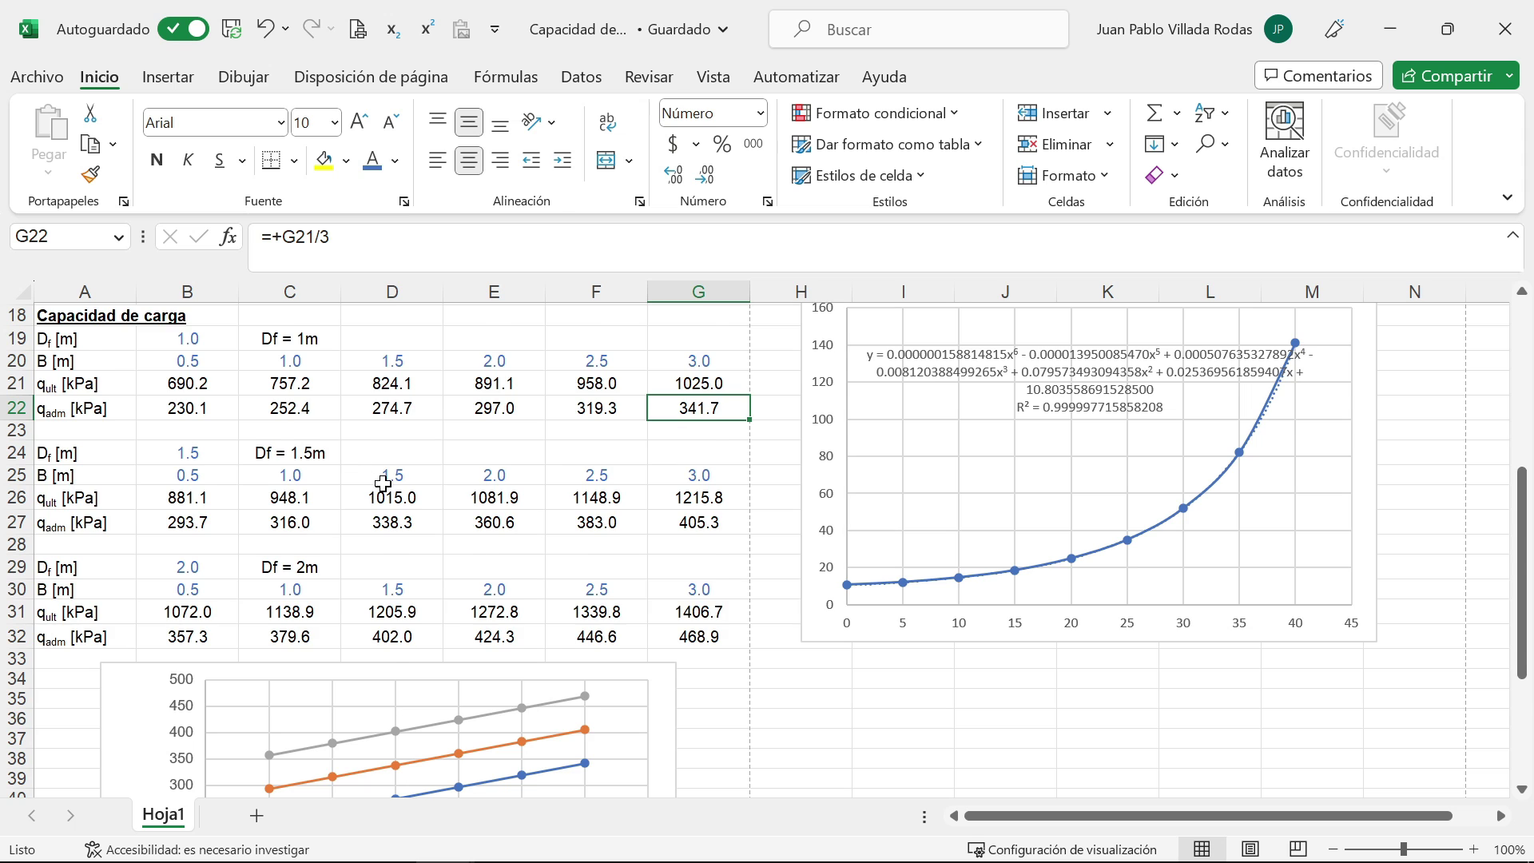
pyautogui.scroll(-1, 384, 484)
pyautogui.scroll(1, 384, 484)
pyautogui.scroll(-1, 277, 424)
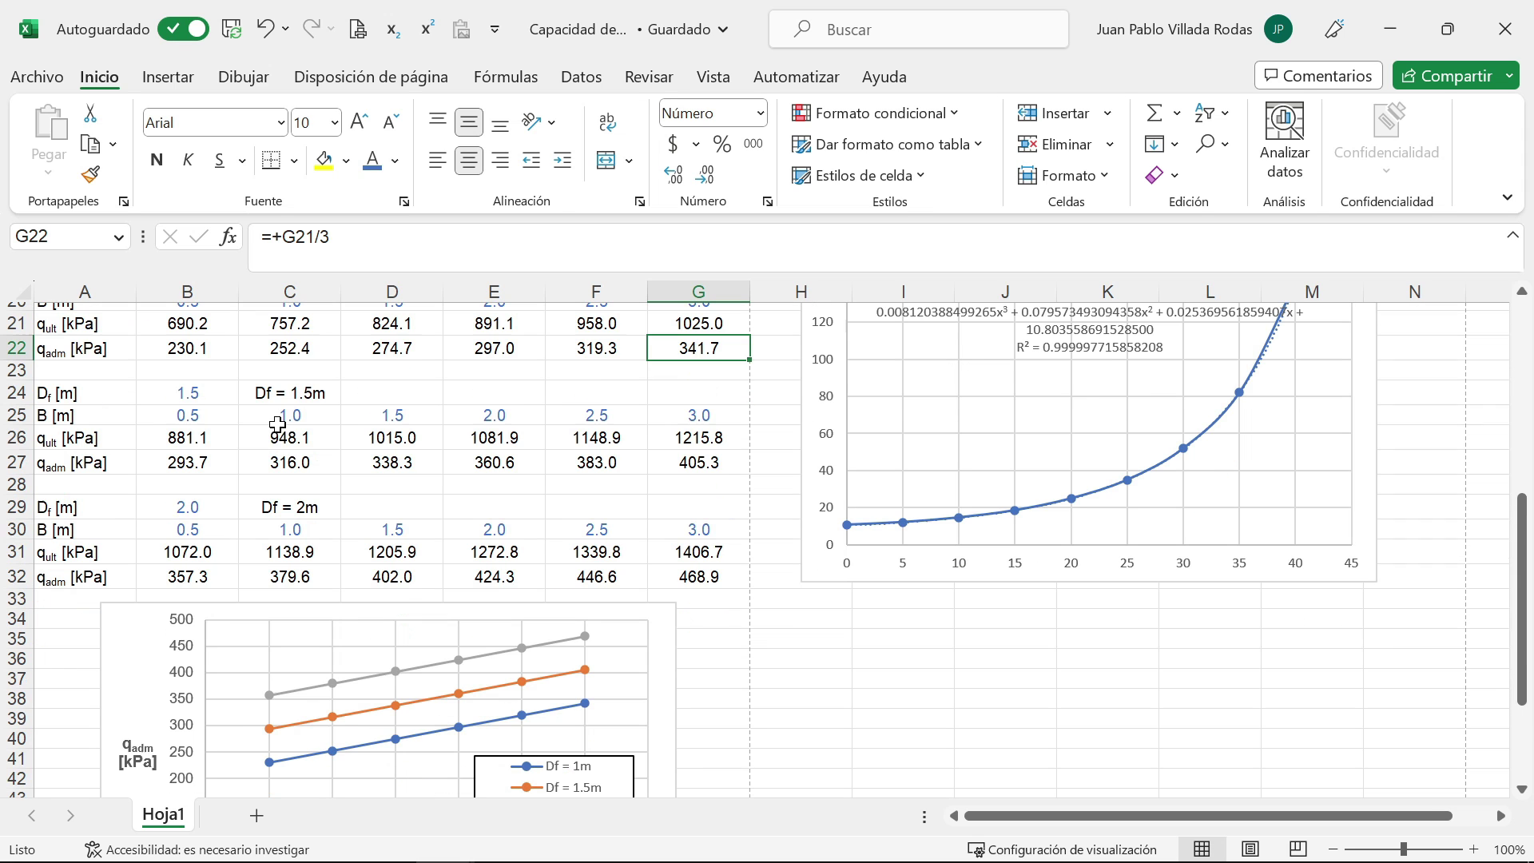
pyautogui.scroll(1, 205, 375)
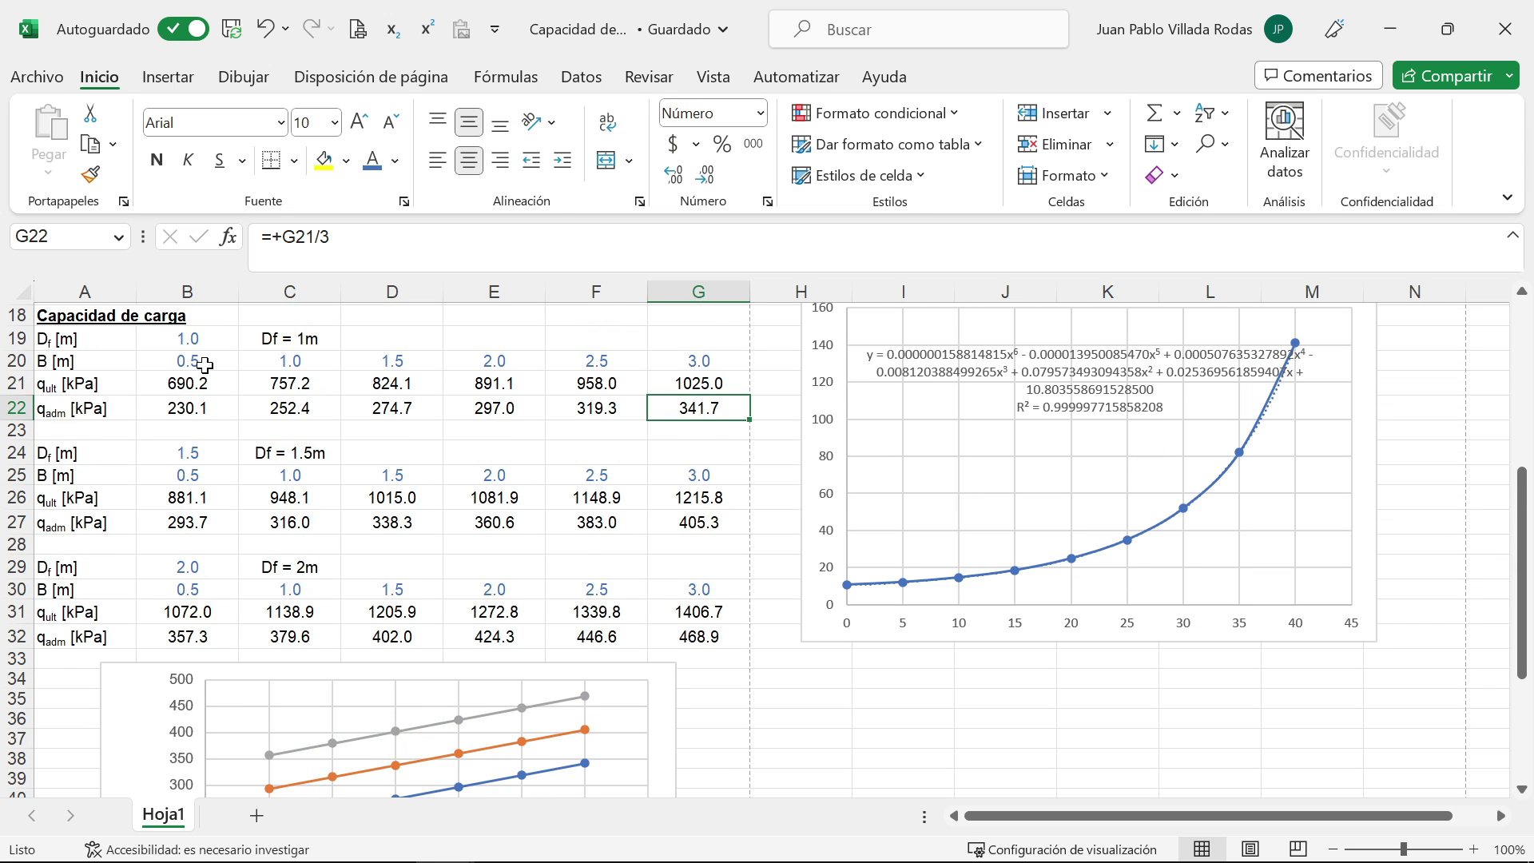
pyautogui.scroll(-1, 205, 364)
pyautogui.scroll(1, 225, 388)
pyautogui.scroll(-1, 206, 393)
pyautogui.moveTo(270, 763)
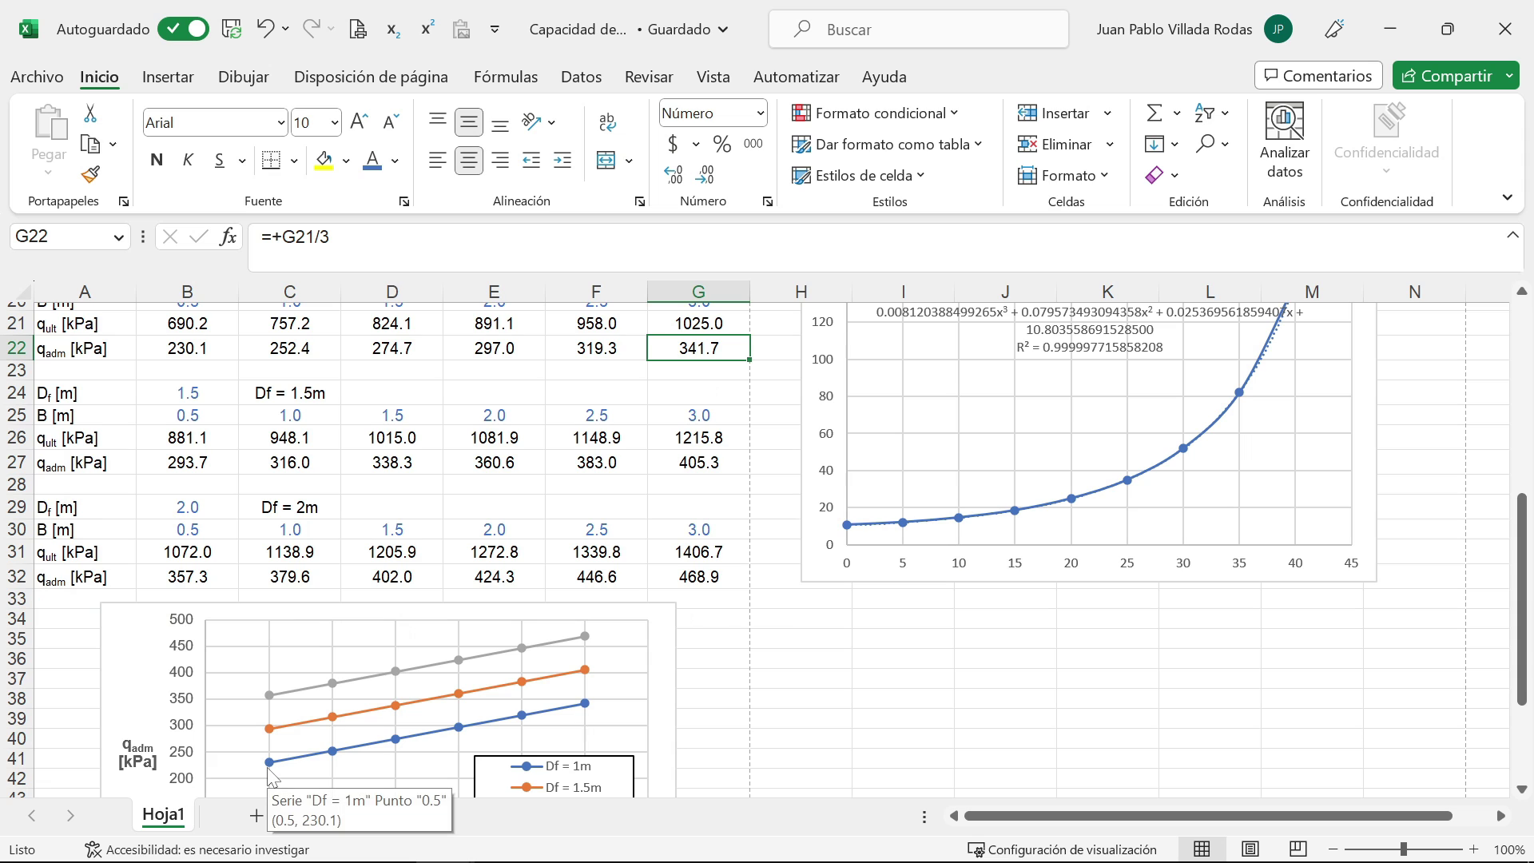
pyautogui.scroll(1, 247, 452)
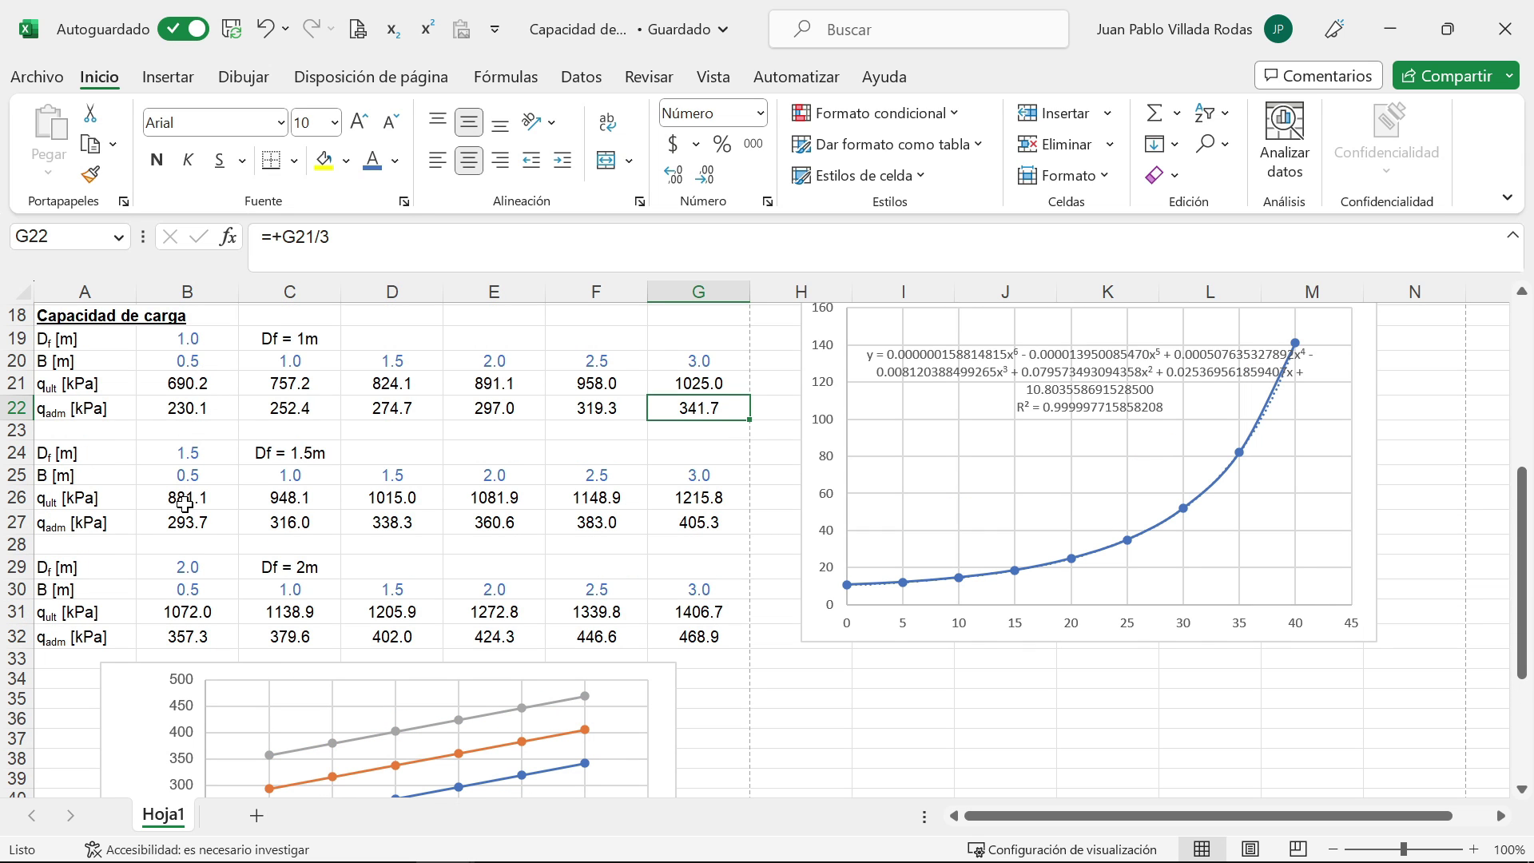
pyautogui.click(207, 405)
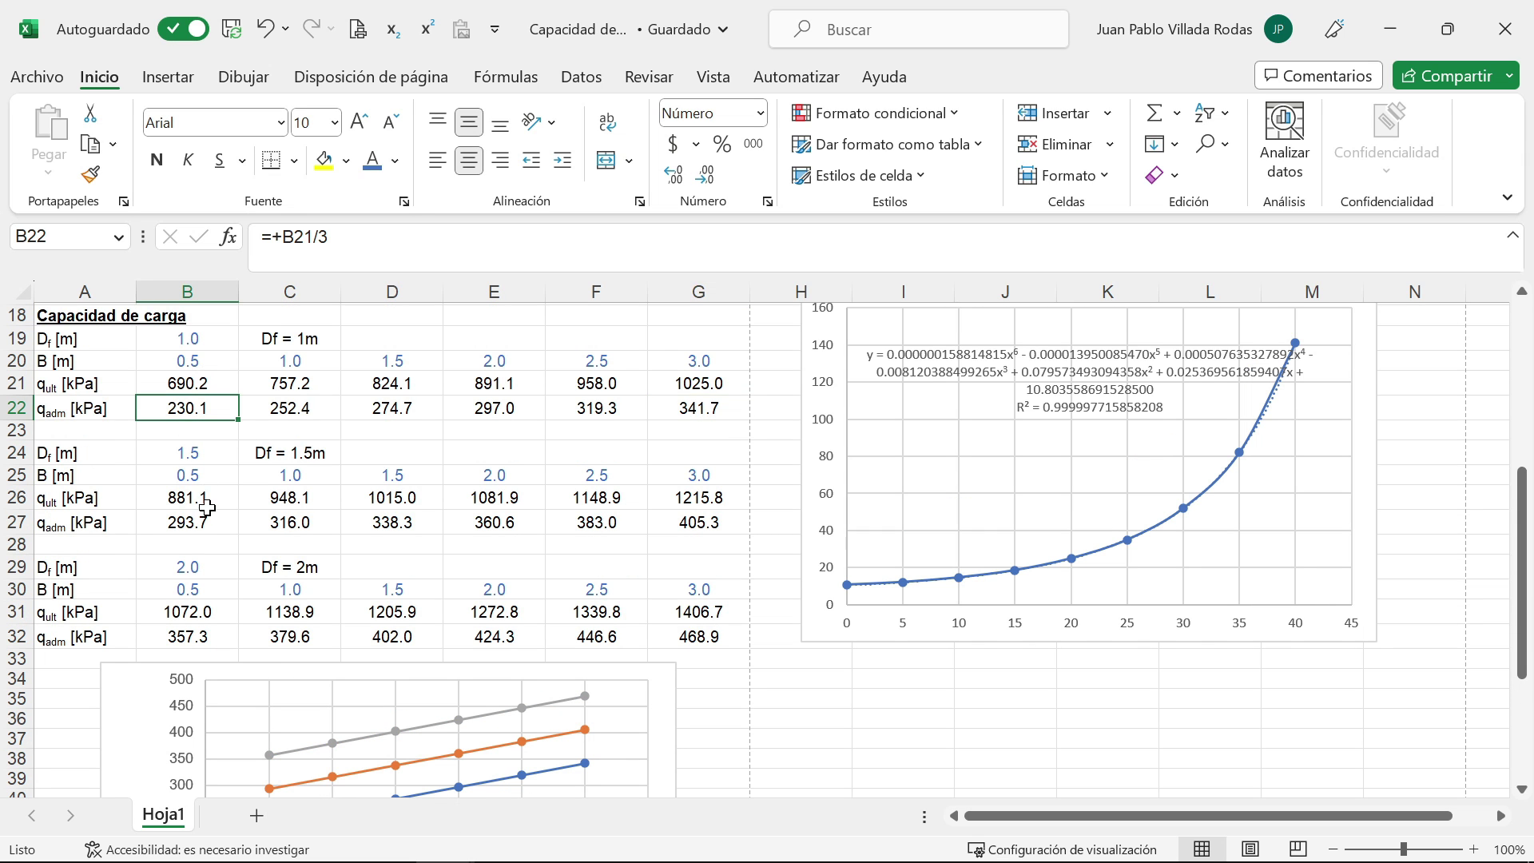
pyautogui.click(197, 637)
pyautogui.scroll(-1, 228, 445)
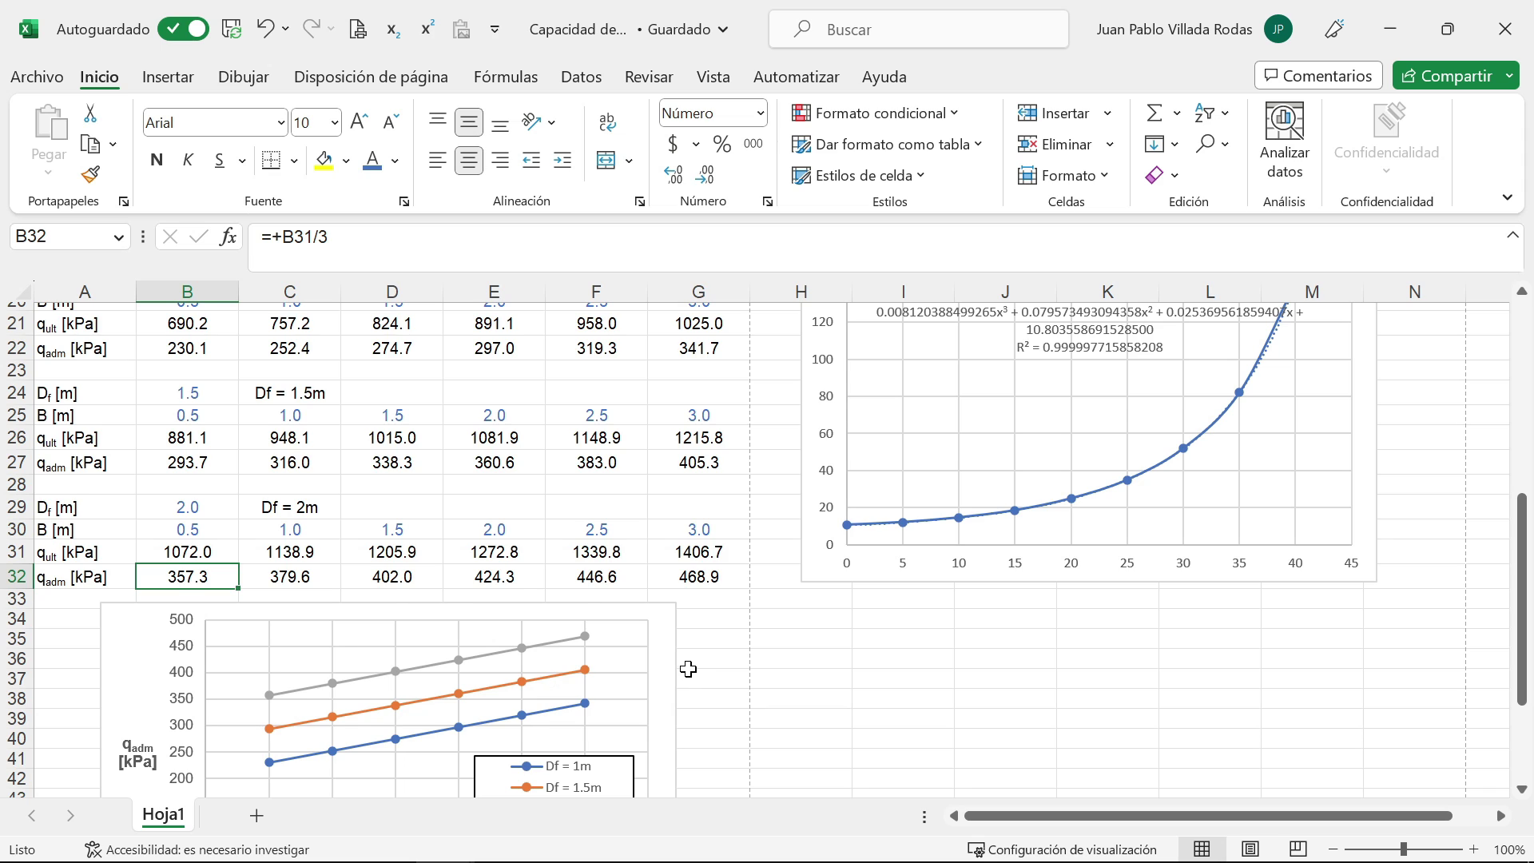
pyautogui.scroll(-1, 680, 675)
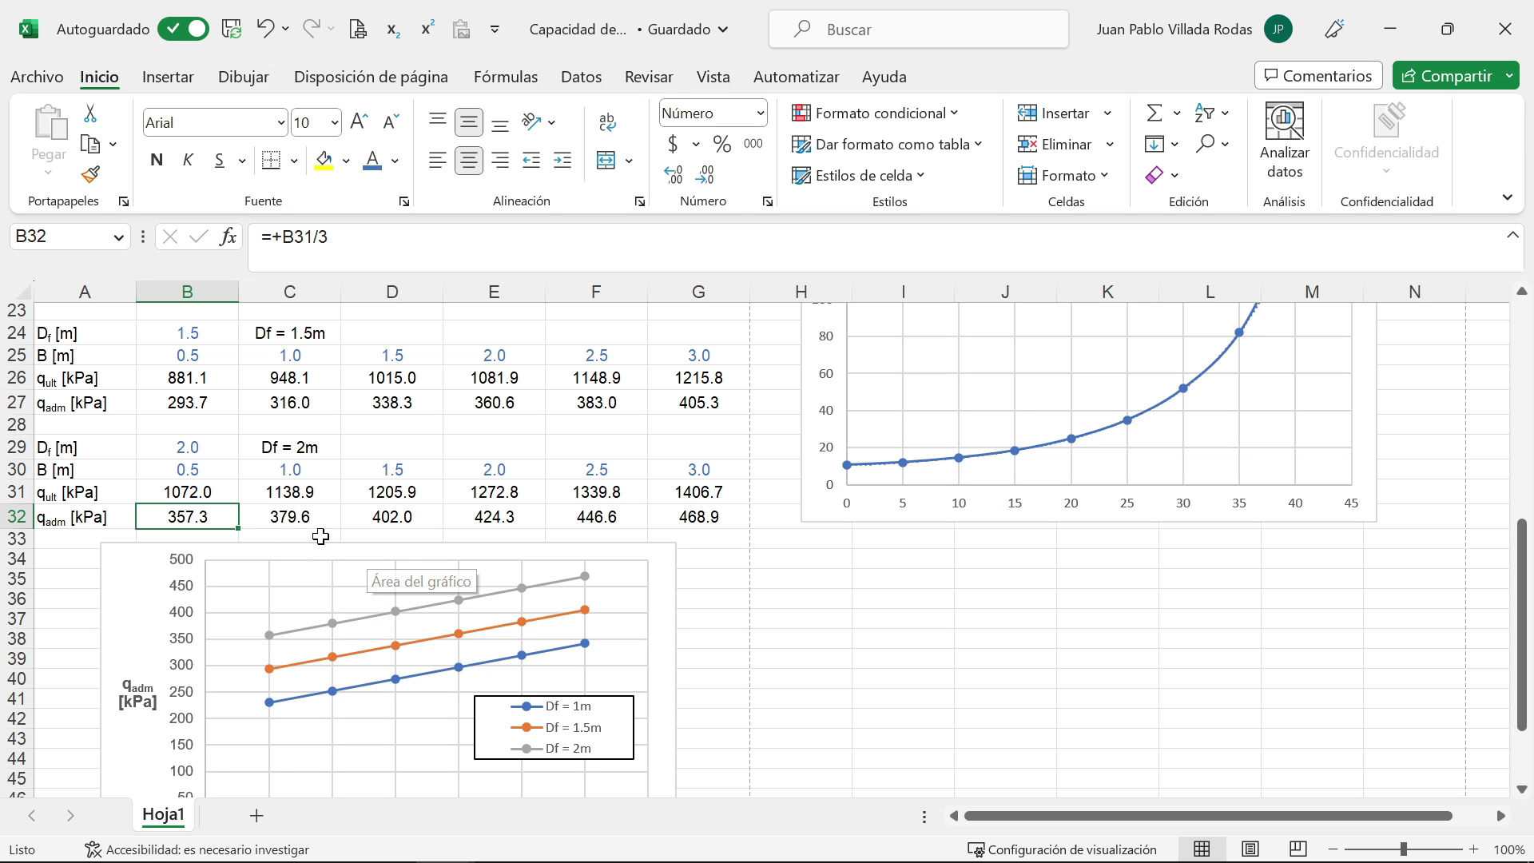
pyautogui.scroll(-2, 310, 551)
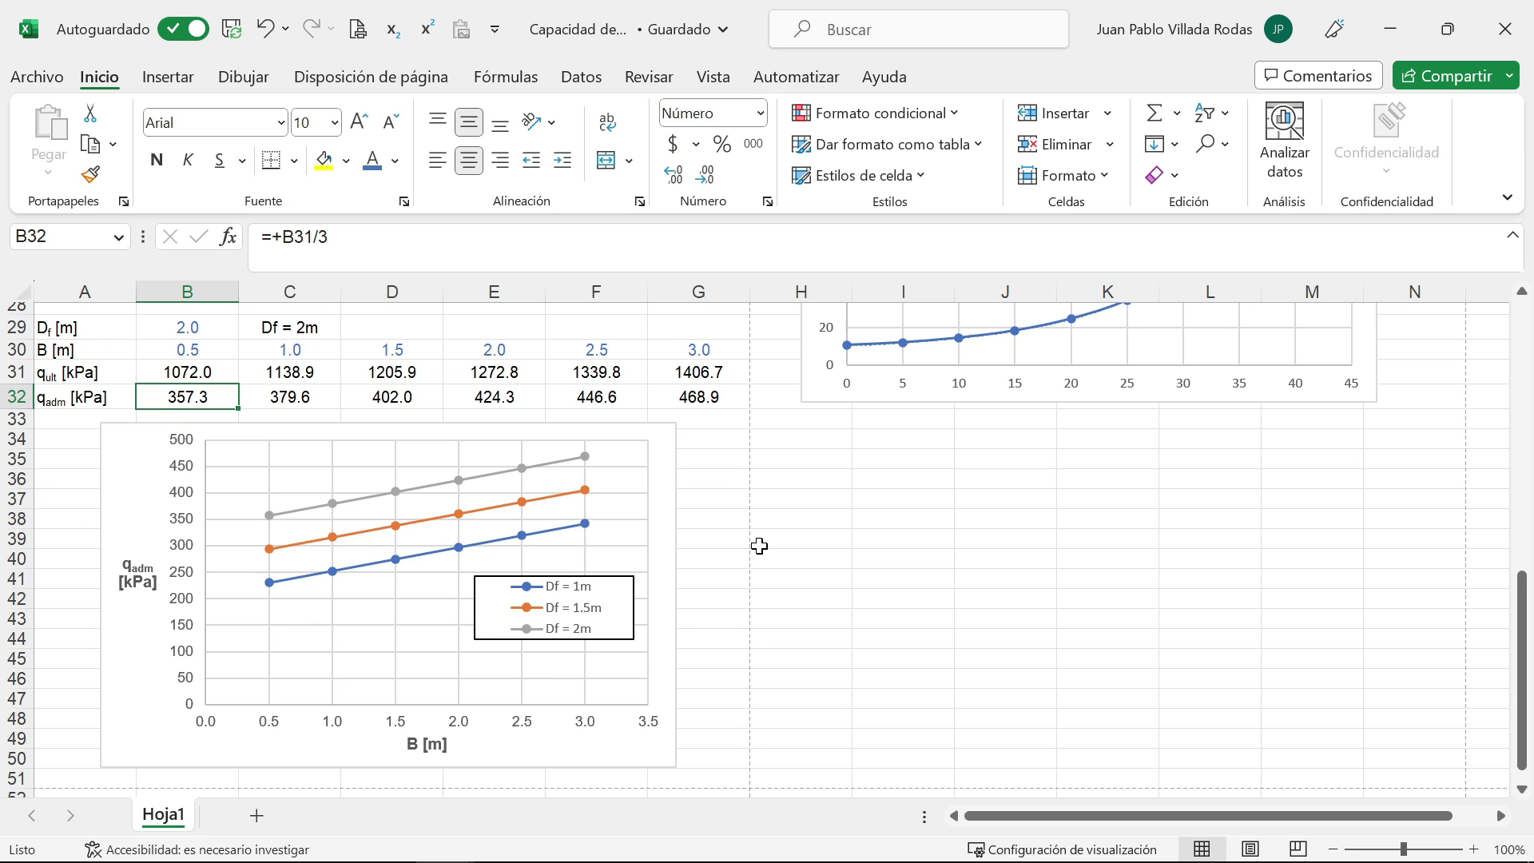
# Step: Check both pages of the sheet in the print preview and return to the worksheet
pyautogui.scroll(9, 759, 546)
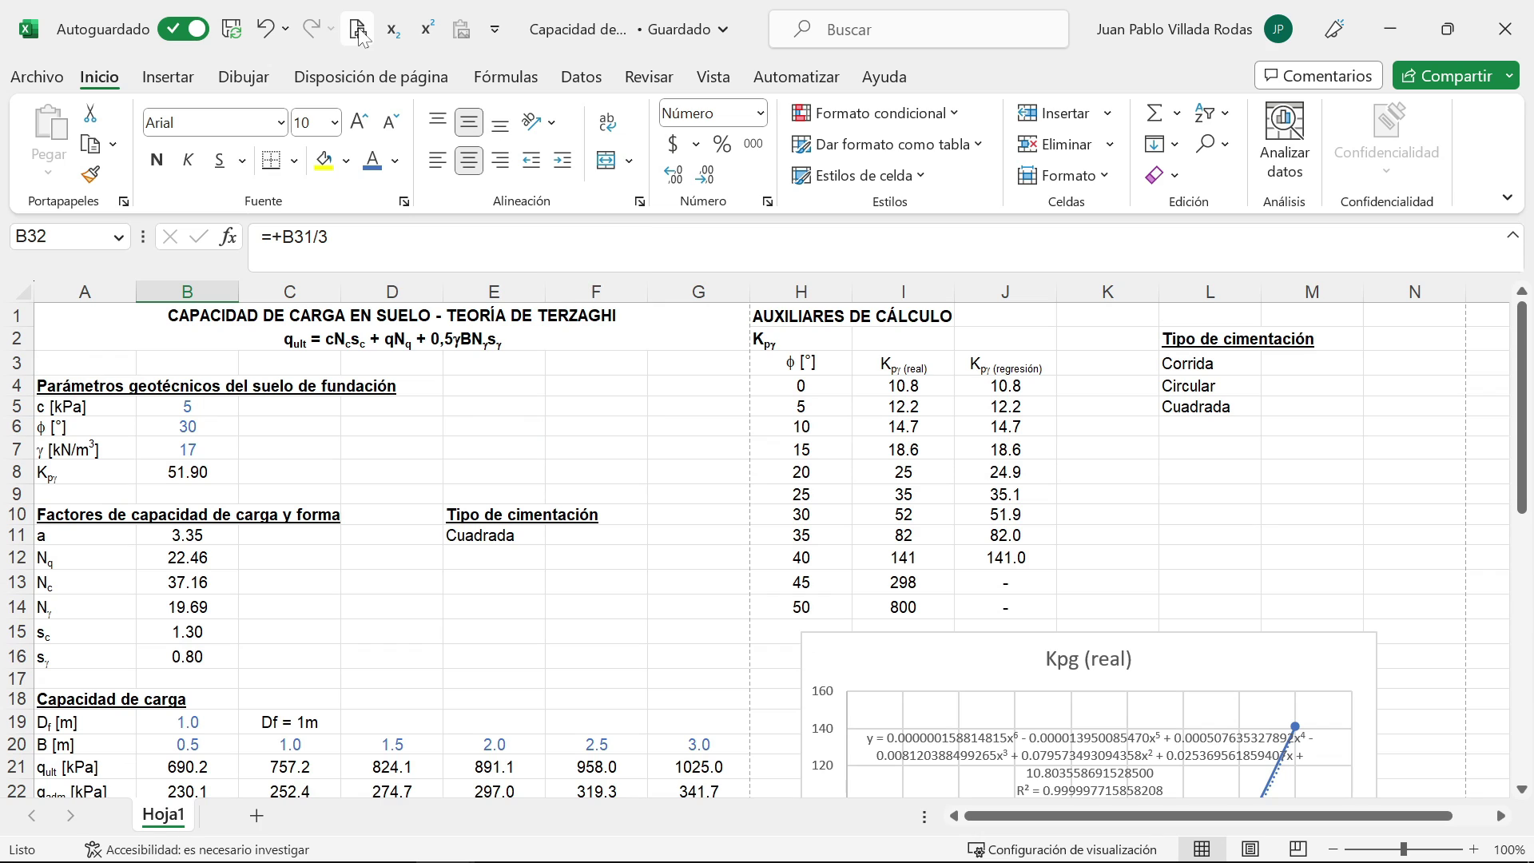
pyautogui.click(359, 31)
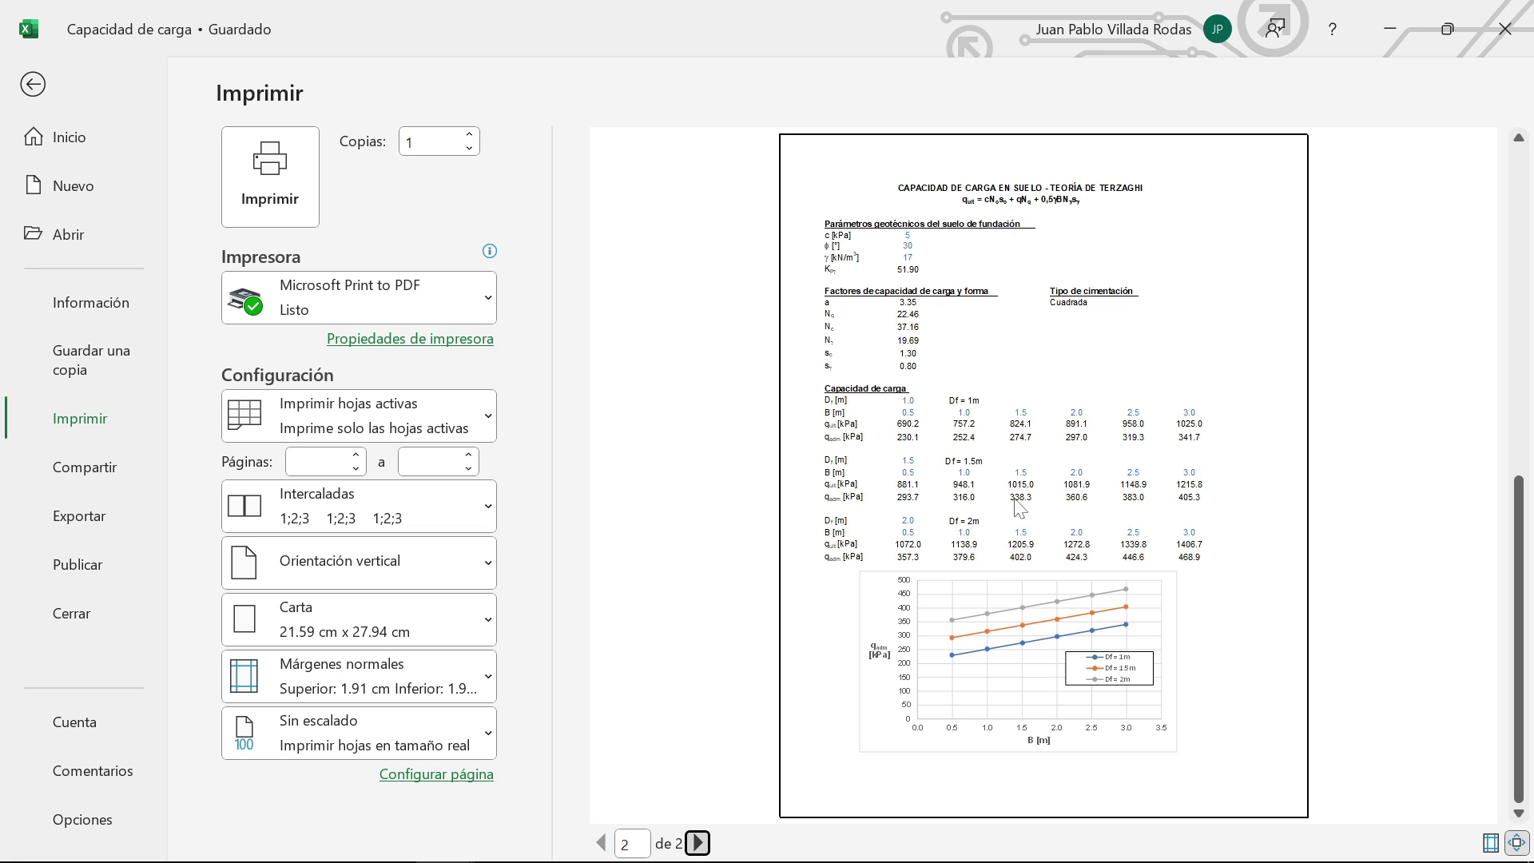
pyautogui.click(698, 843)
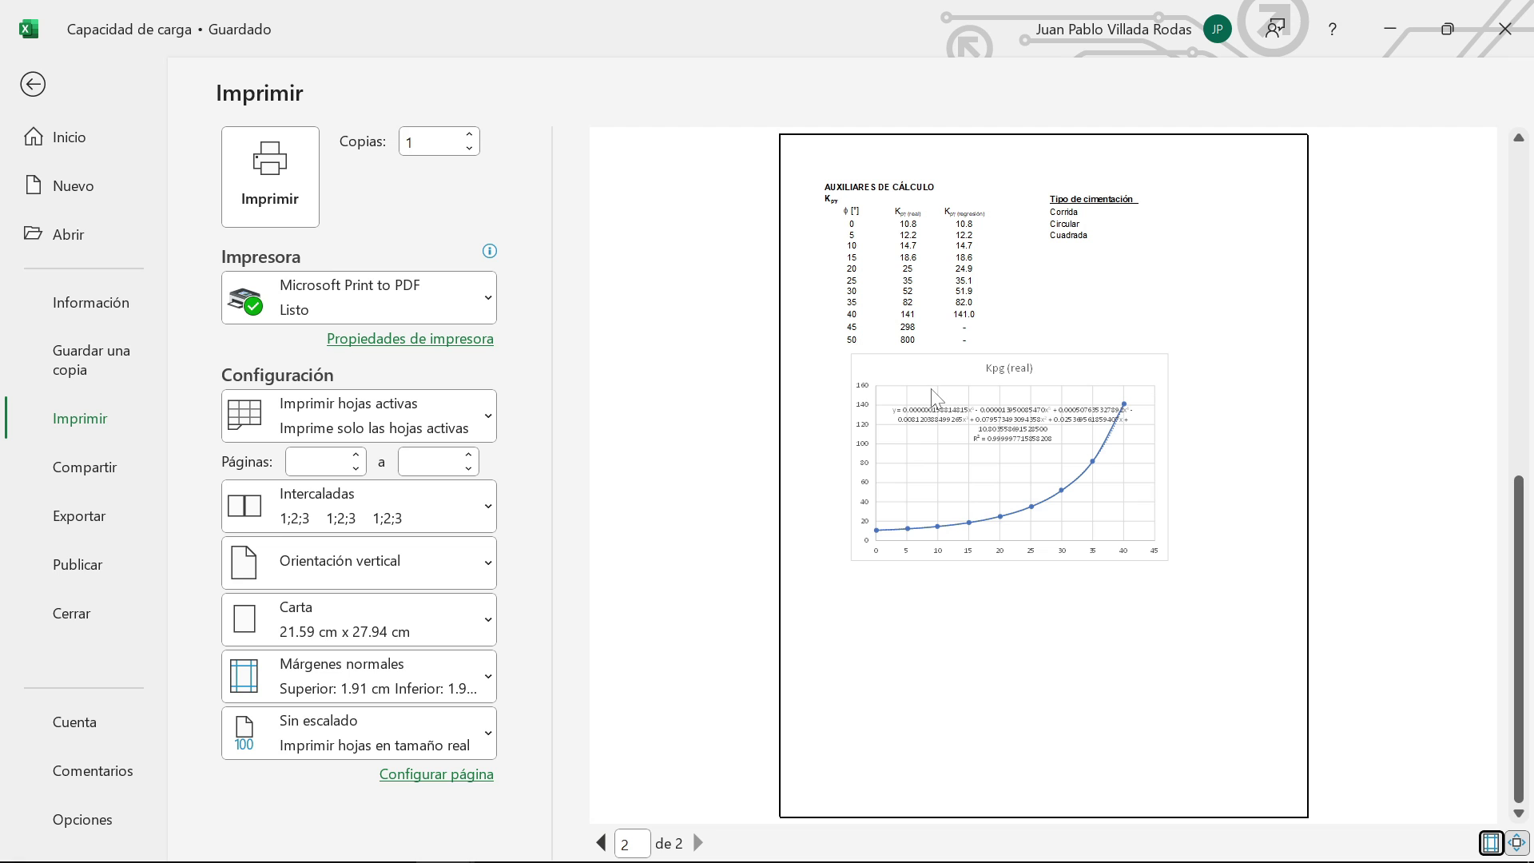
pyautogui.click(600, 843)
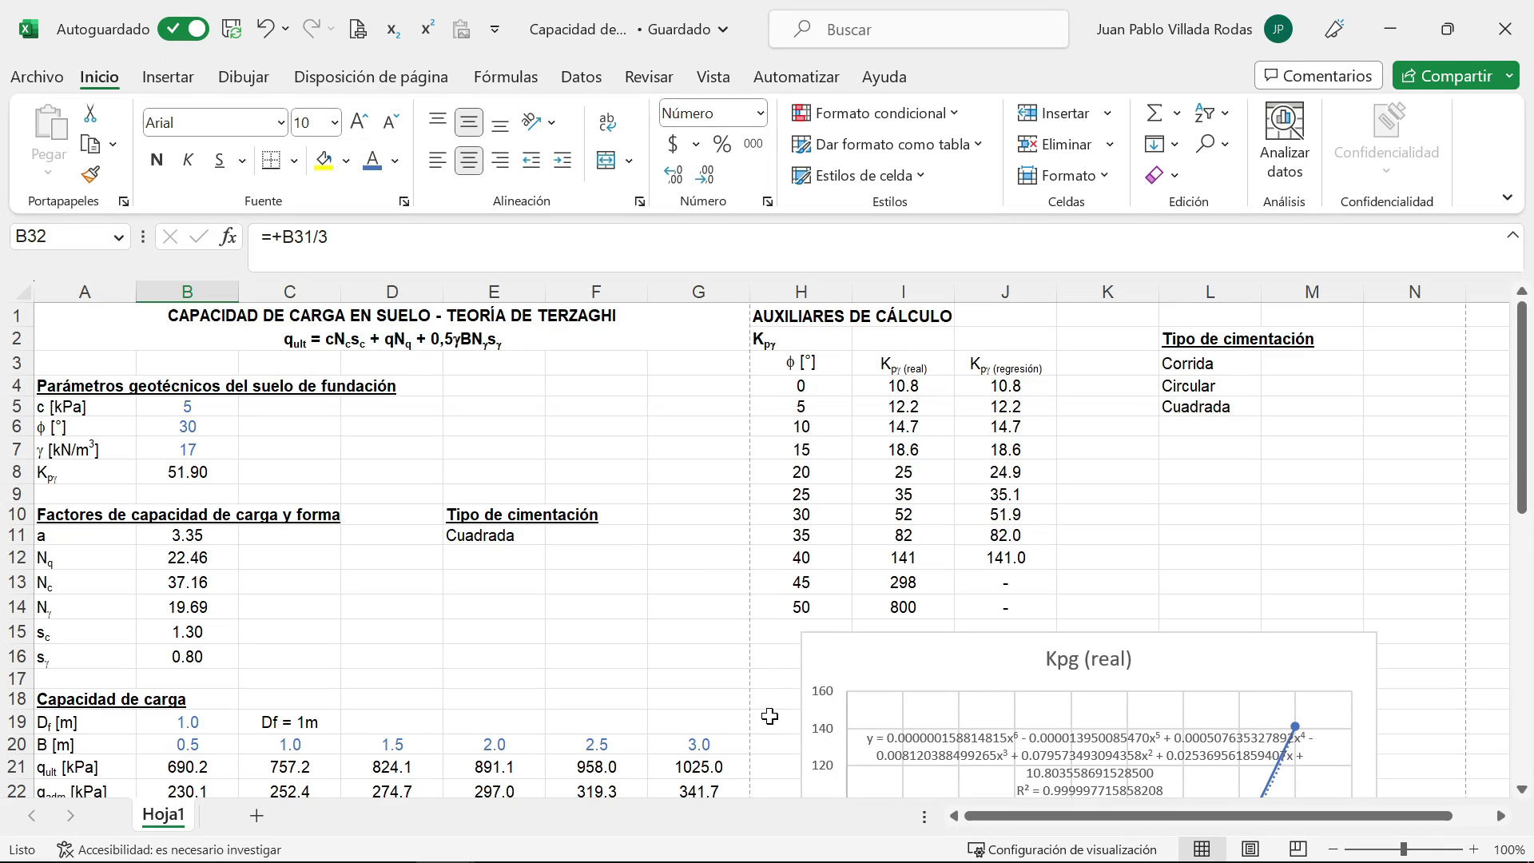
pyautogui.press('Escape')
# Step: Review the capacity tables, the capacity chart and the title block with the Terzaghi formula in the finished sheet
pyautogui.scroll(-2, 621, 515)
pyautogui.scroll(-4, 620, 515)
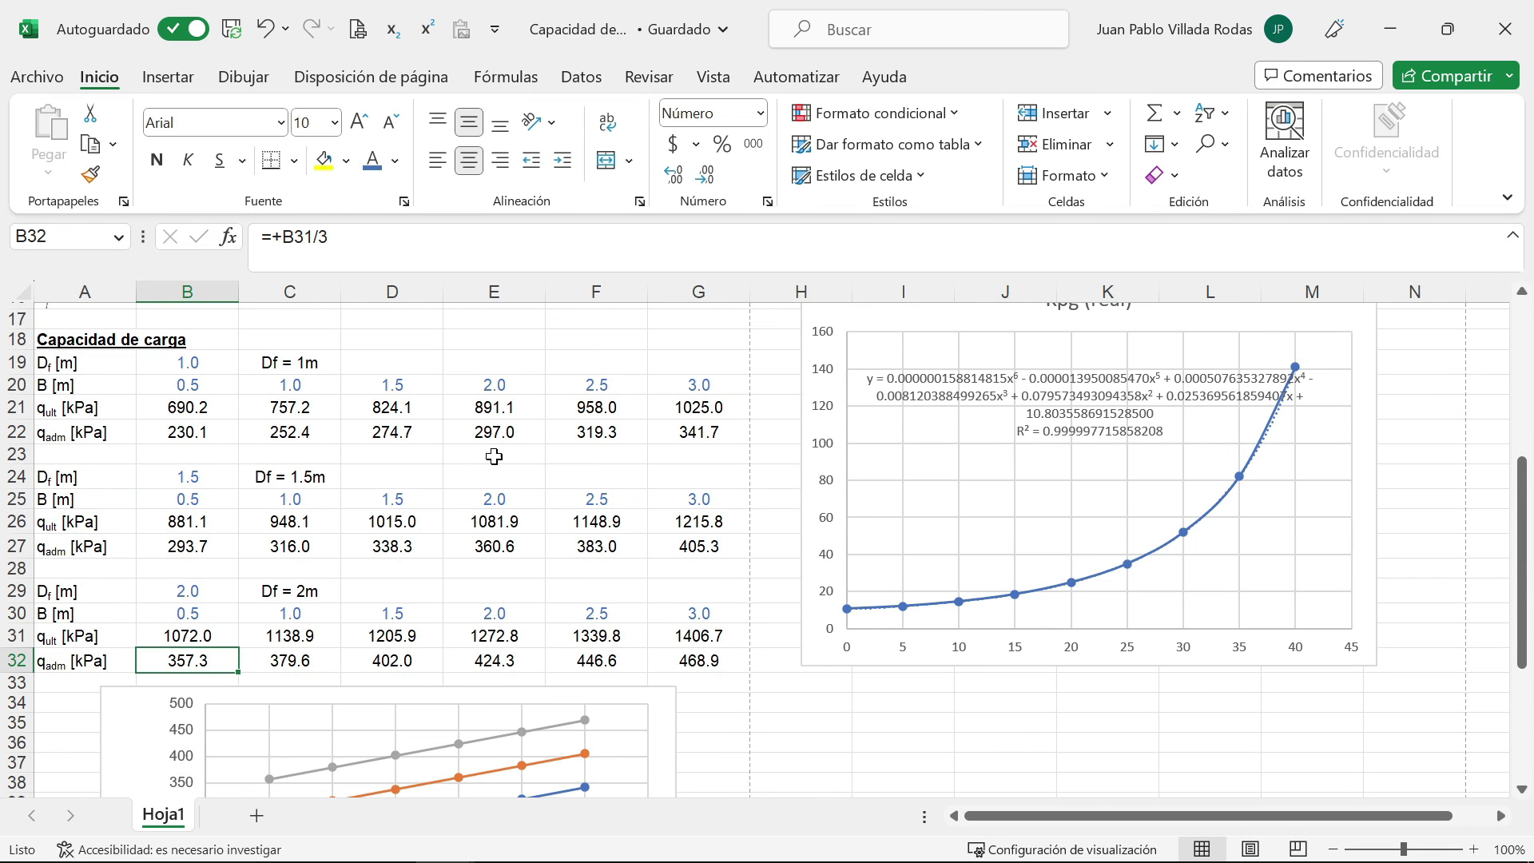
pyautogui.scroll(-2, 499, 460)
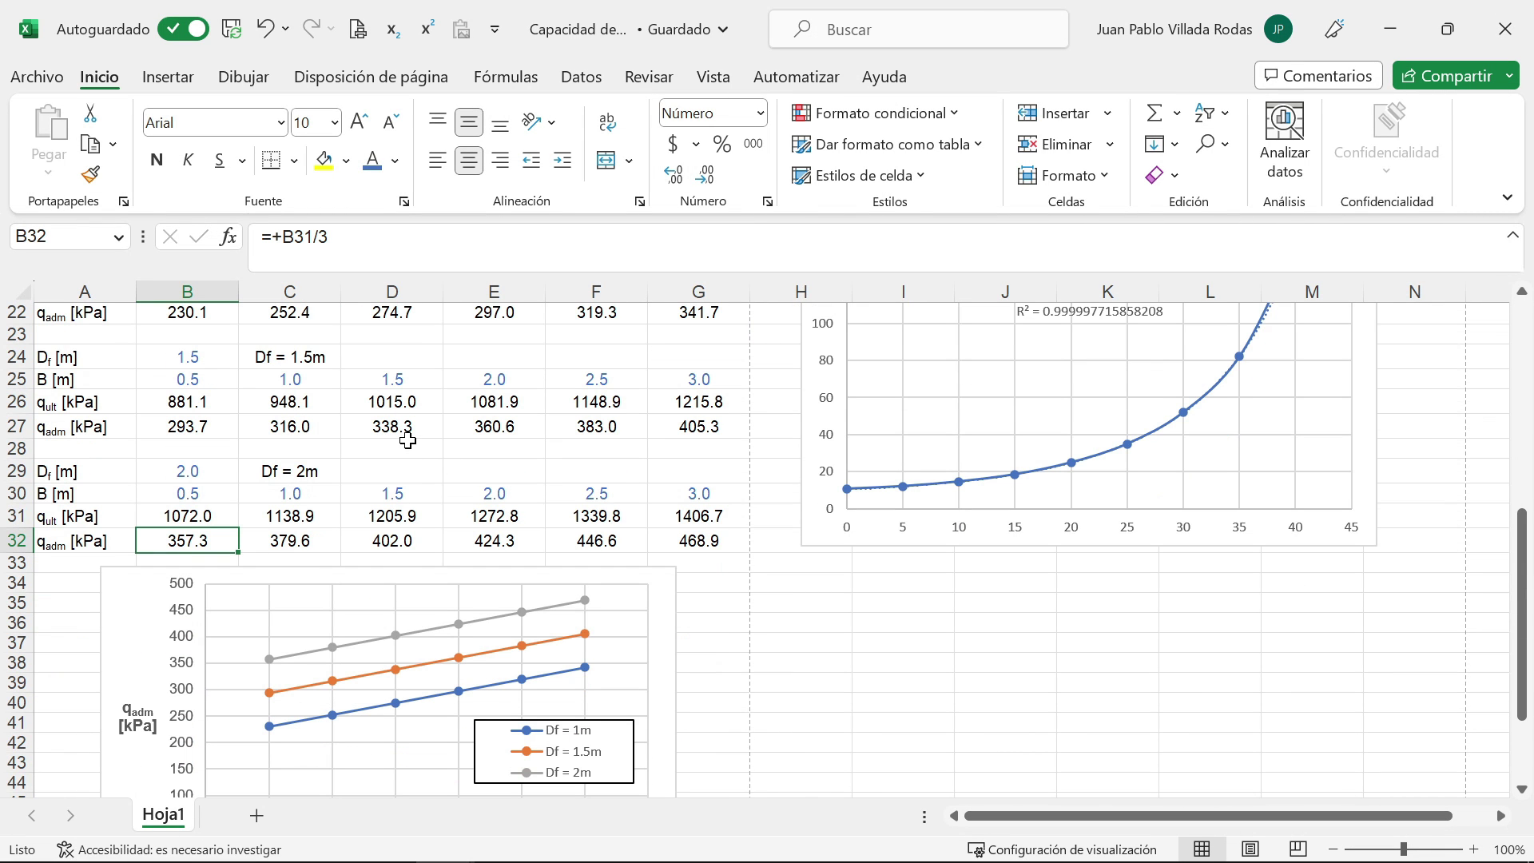
pyautogui.scroll(-2, 407, 441)
pyautogui.click(114, 499)
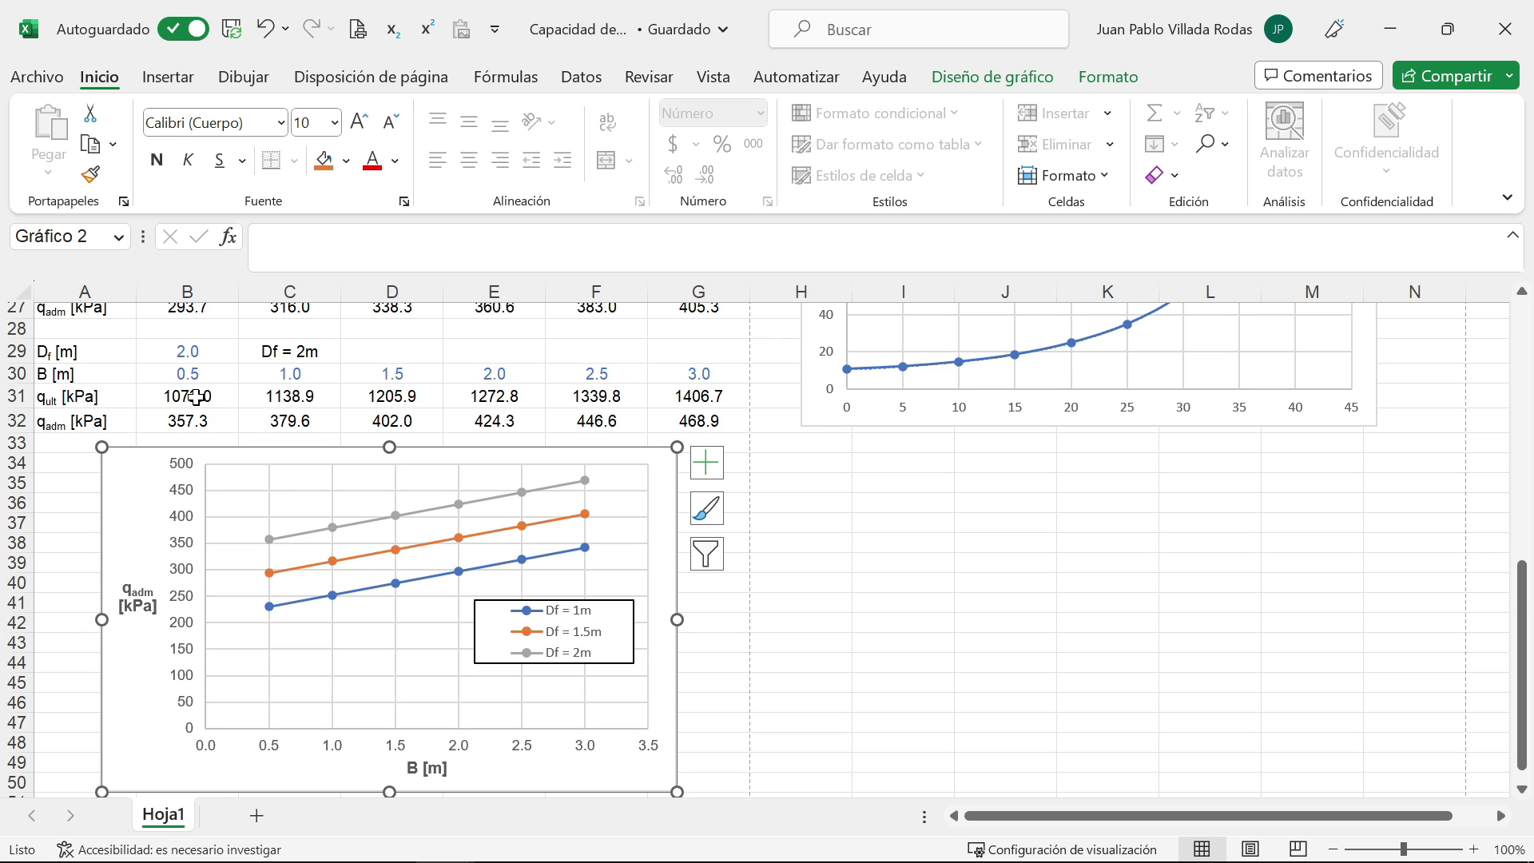
pyautogui.scroll(7, 244, 462)
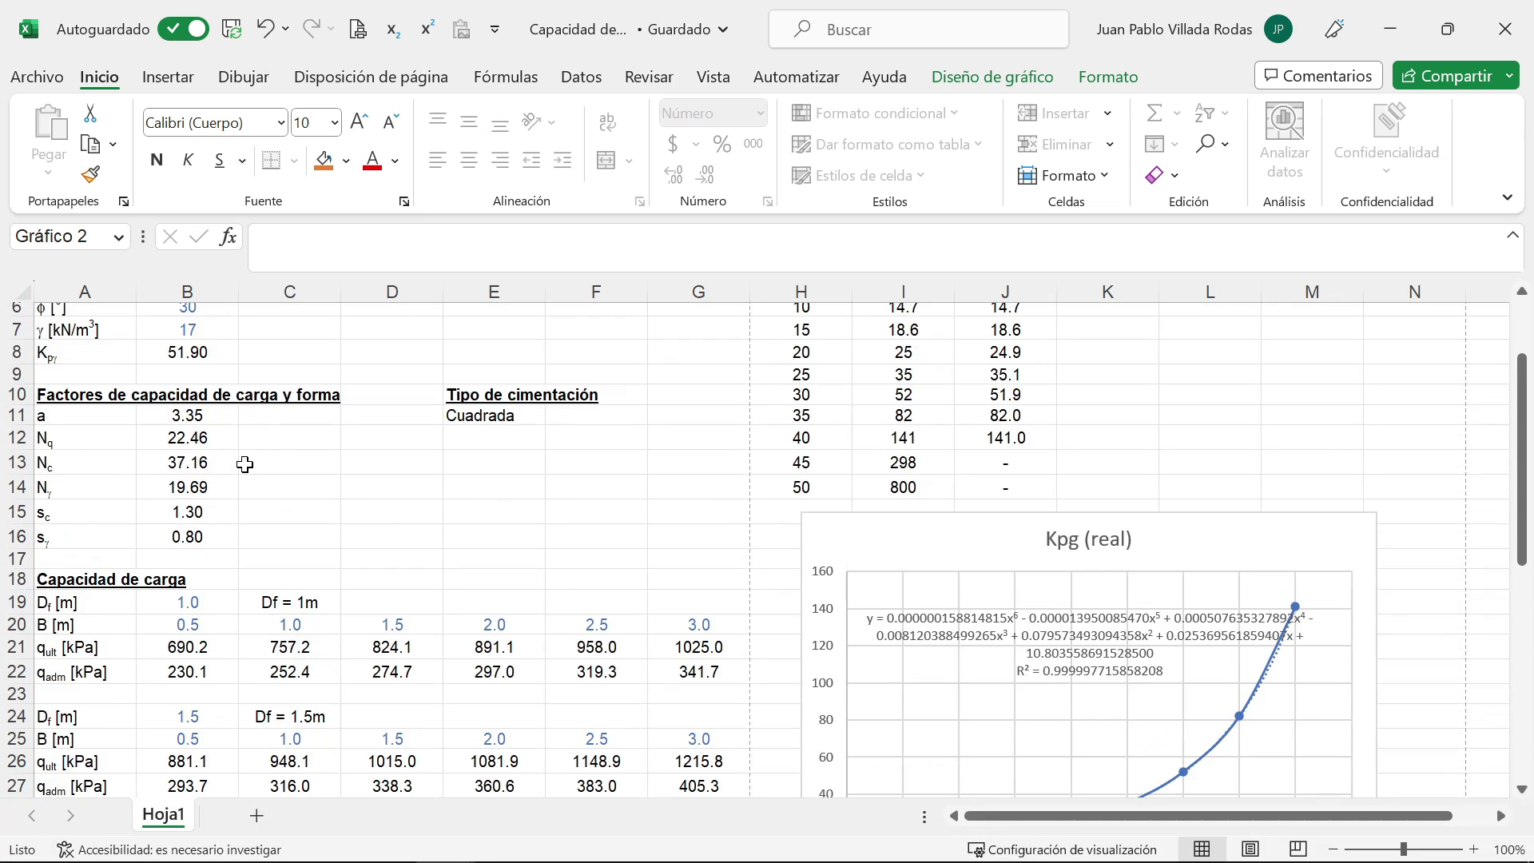
pyautogui.scroll(-5, 245, 464)
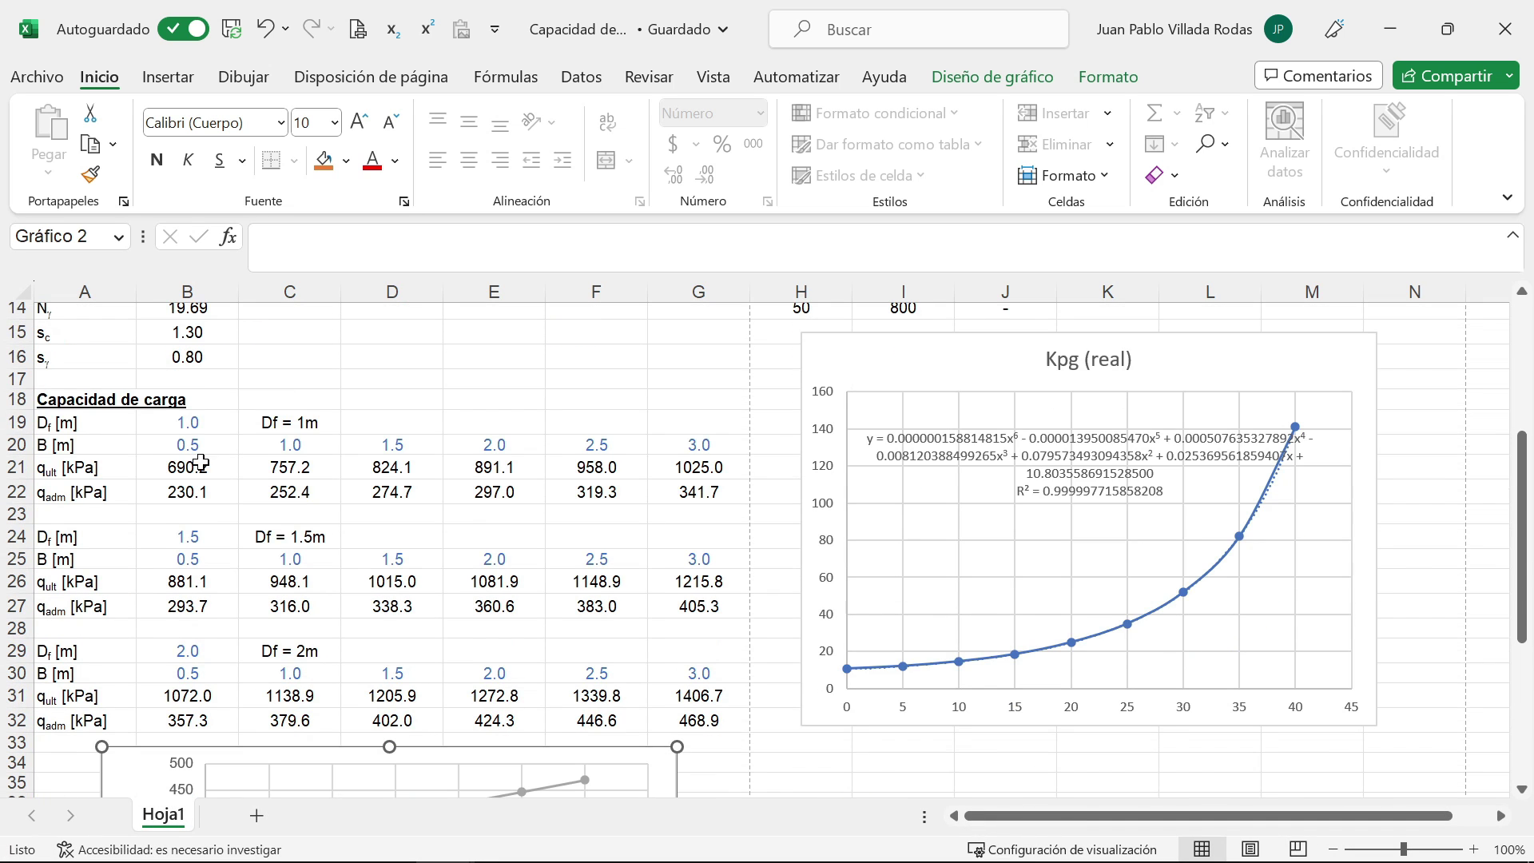
pyautogui.scroll(-3, 188, 470)
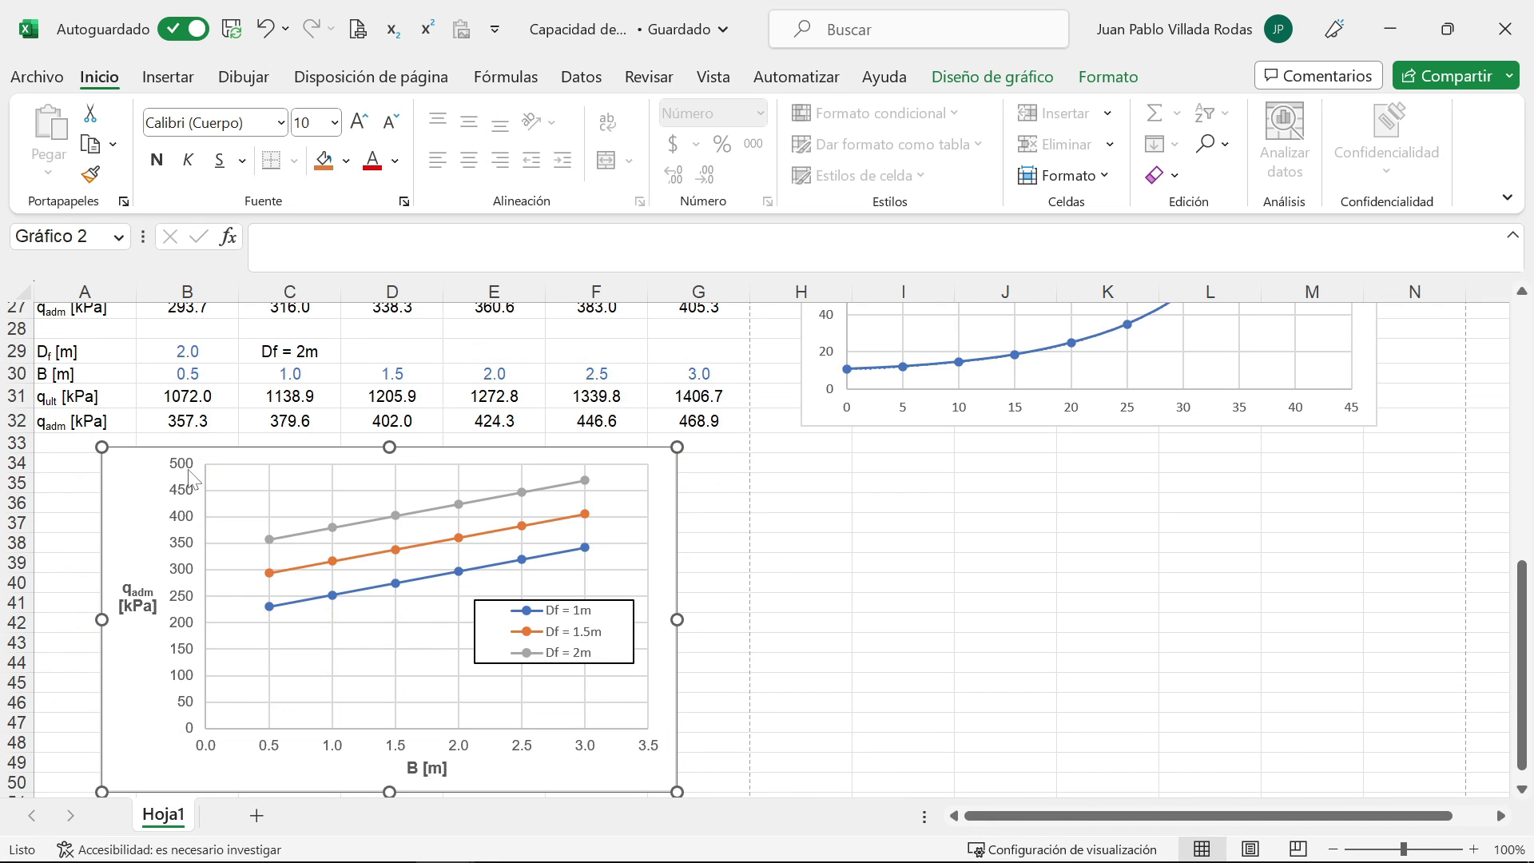
pyautogui.press('Escape')
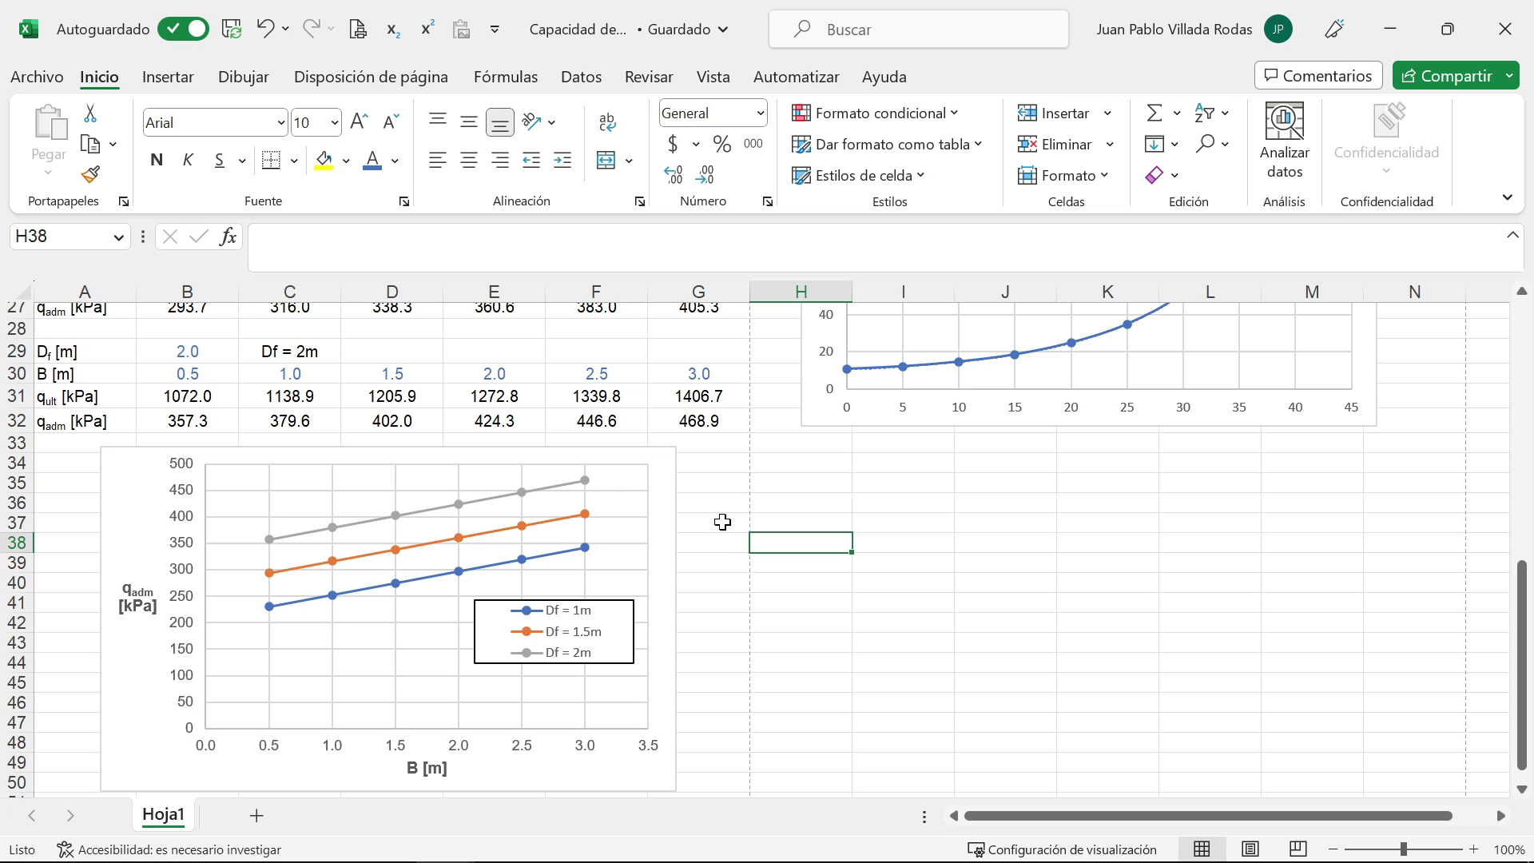
pyautogui.scroll(9, 722, 521)
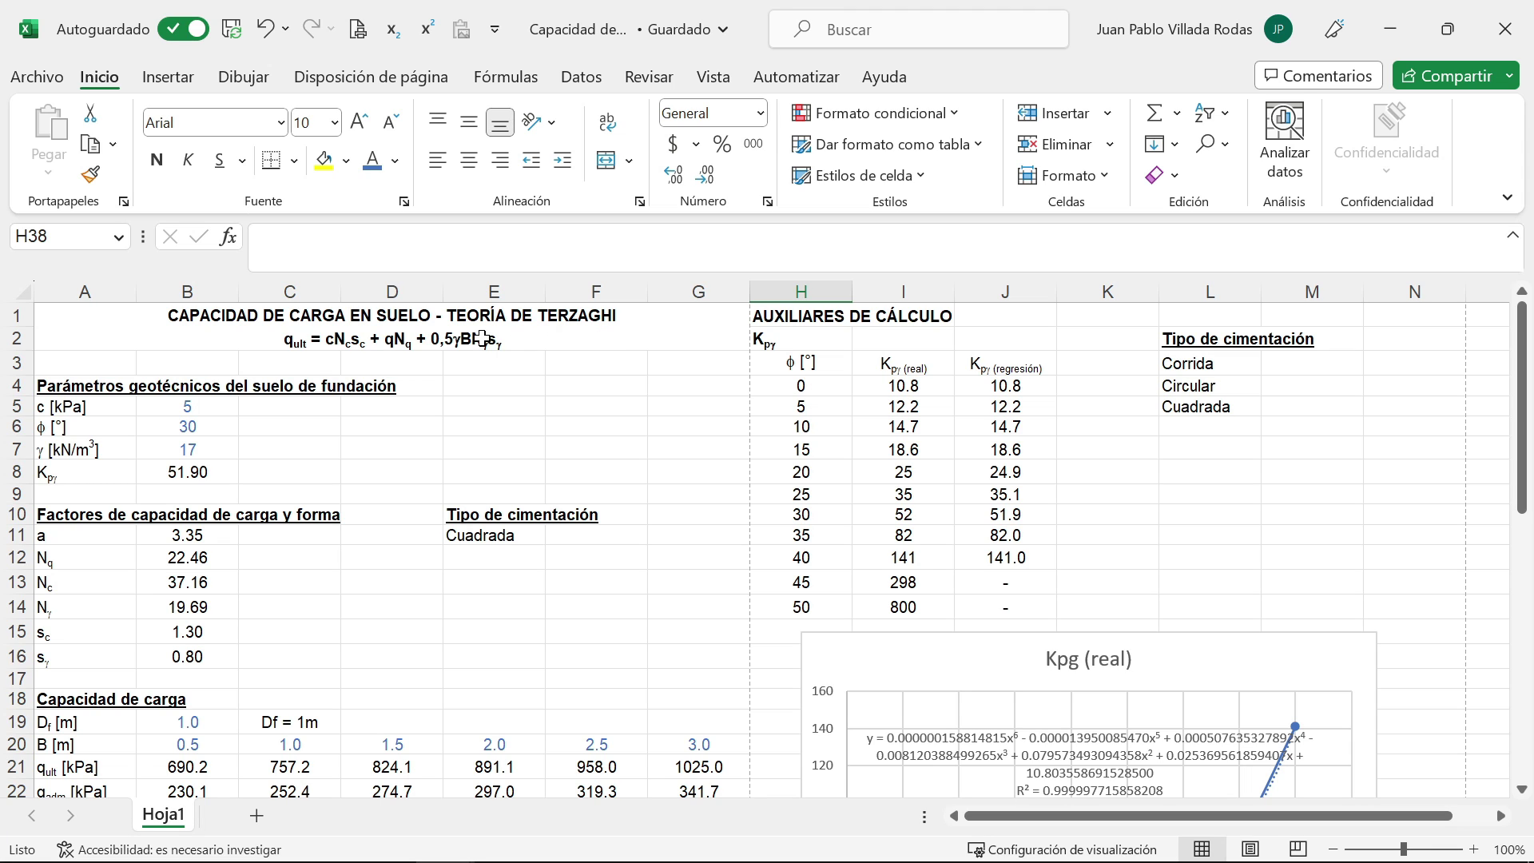
pyautogui.click(482, 338)
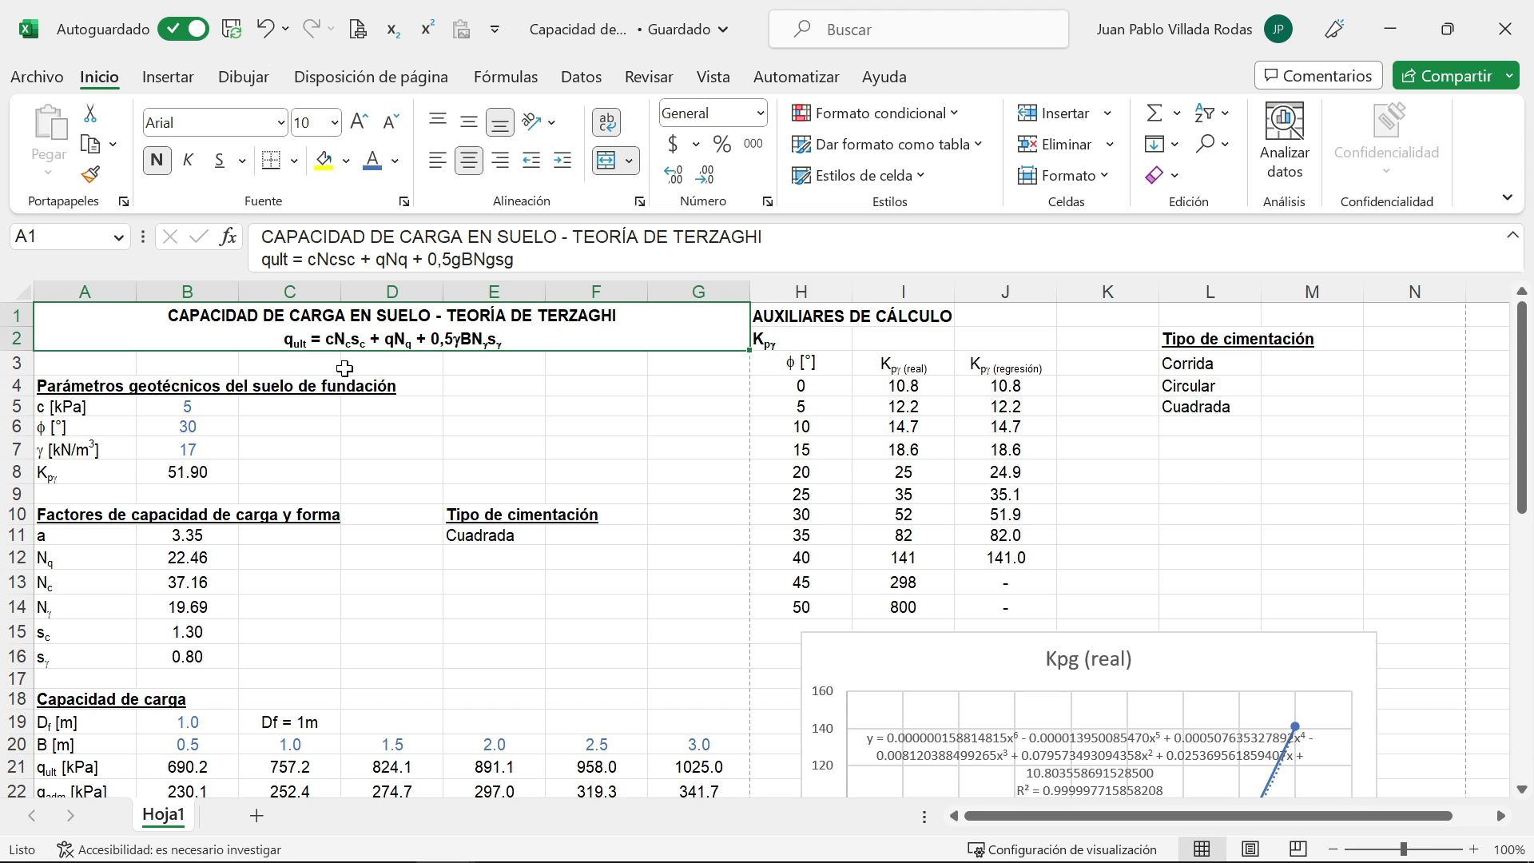